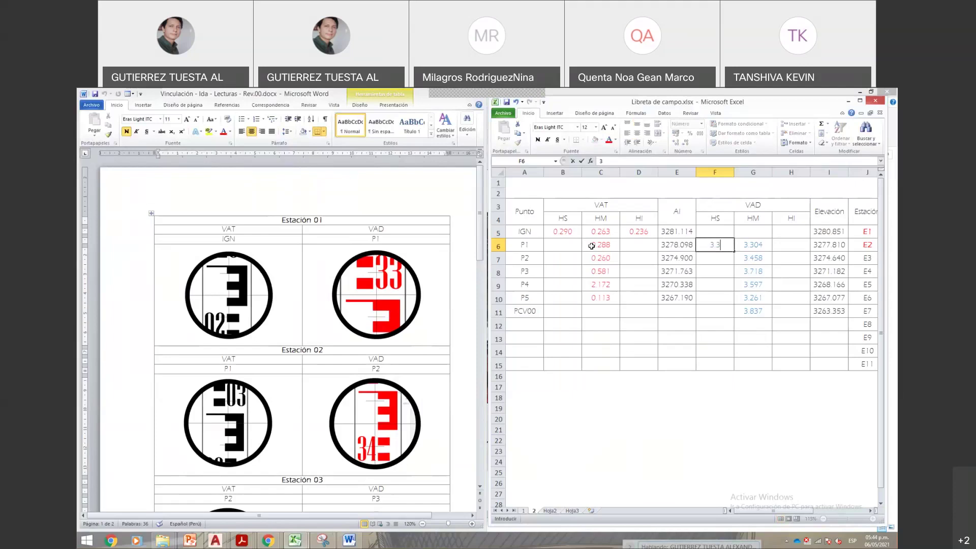
- Enter P1's VAD readings in row 6: HS 3.326 in F6 and HI 3.304 in H6
{"action": "type", "text": "6"}
{"action": "key", "text": "Return"}
{"action": "key", "text": "Up"}
{"action": "key", "text": "Right"}
{"action": "key", "text": "Right"}
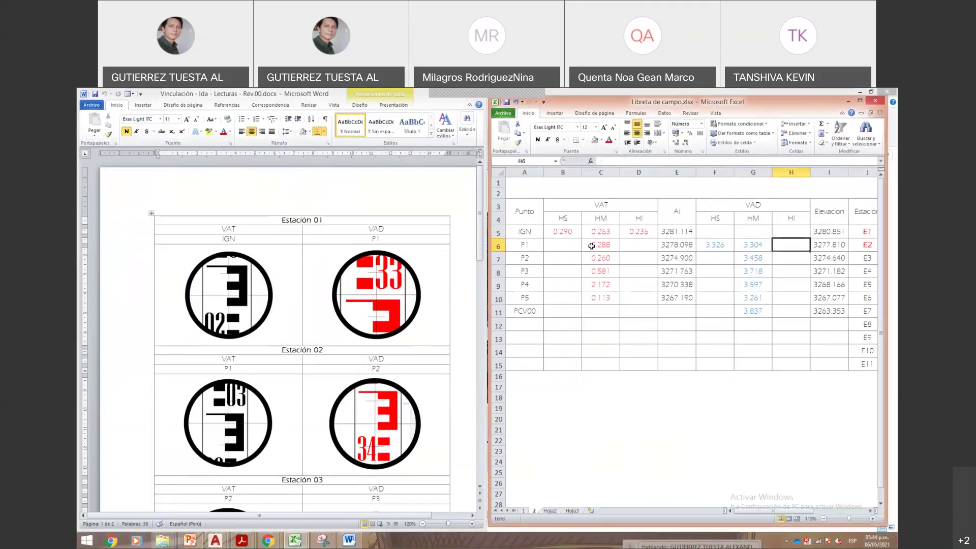
{"action": "type", "text": "3.0"}
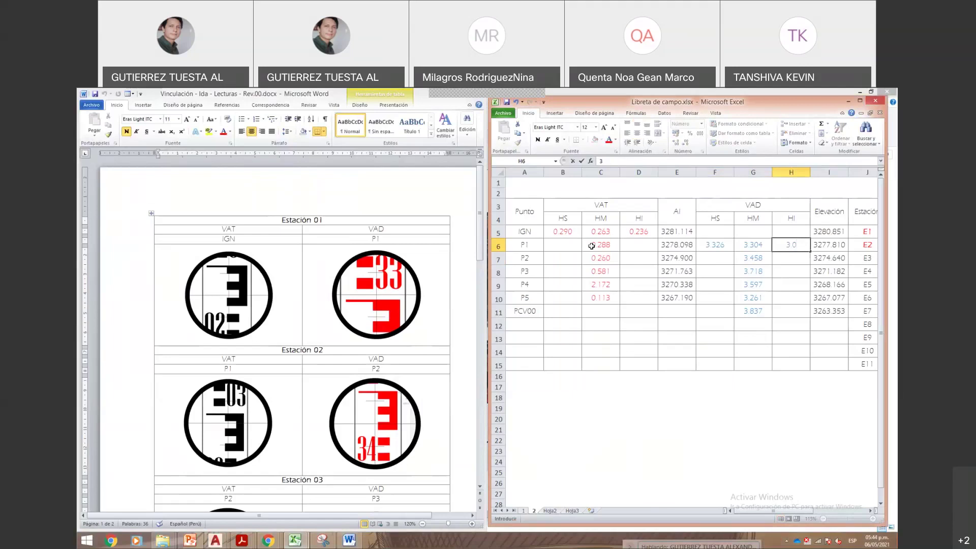
{"action": "key", "text": "ctrl+Return"}
{"action": "type", "text": "3.304"}
{"action": "key", "text": "Return"}
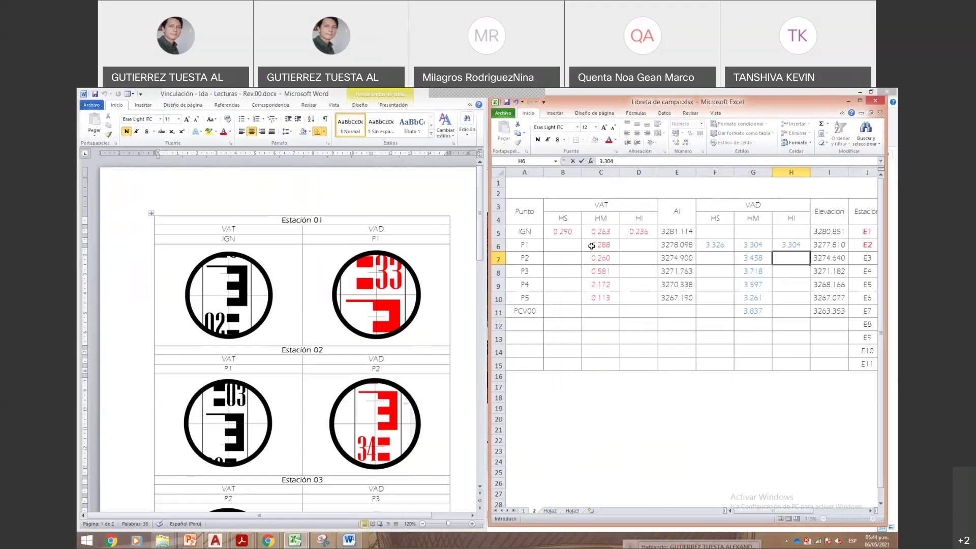
{"action": "key", "text": "Up"}
{"action": "key", "text": "Left"}
{"action": "key", "text": "Left"}
{"action": "key", "text": "Left"}
{"action": "key", "text": "Right"}
{"action": "key", "text": "Right"}
{"action": "key", "text": "Right"}
{"action": "key", "text": "Right"}
{"action": "key", "text": "Right"}
{"action": "key", "text": "Right"}
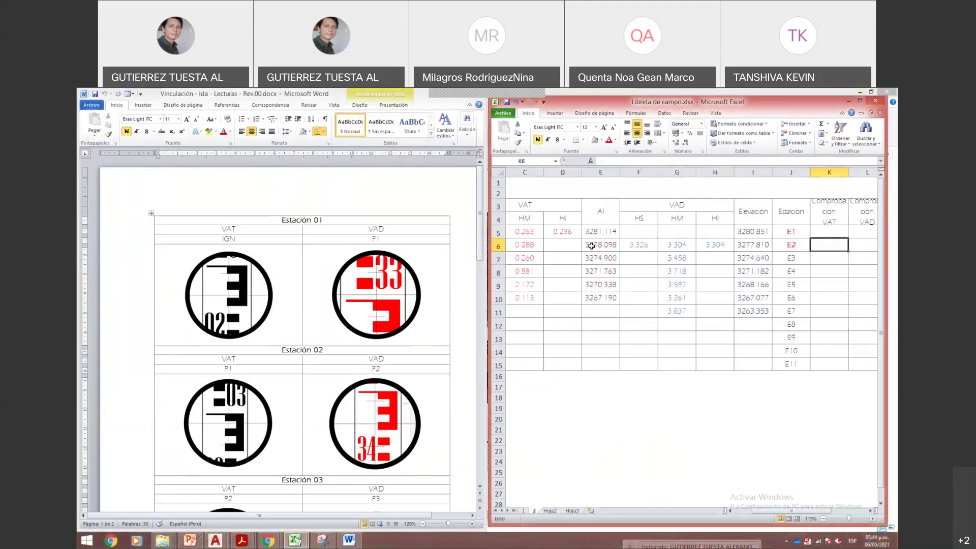
- Widen columns K and L to the same width so the Comprobación headers fit
{"action": "key", "text": "Right"}
{"action": "left_click_drag", "start_coordinate": [810, 172], "coordinate": [839, 172]}
{"action": "left_click", "coordinate": [825, 171]}
{"action": "left_click_drag", "start_coordinate": [819, 172], "coordinate": [829, 172]}
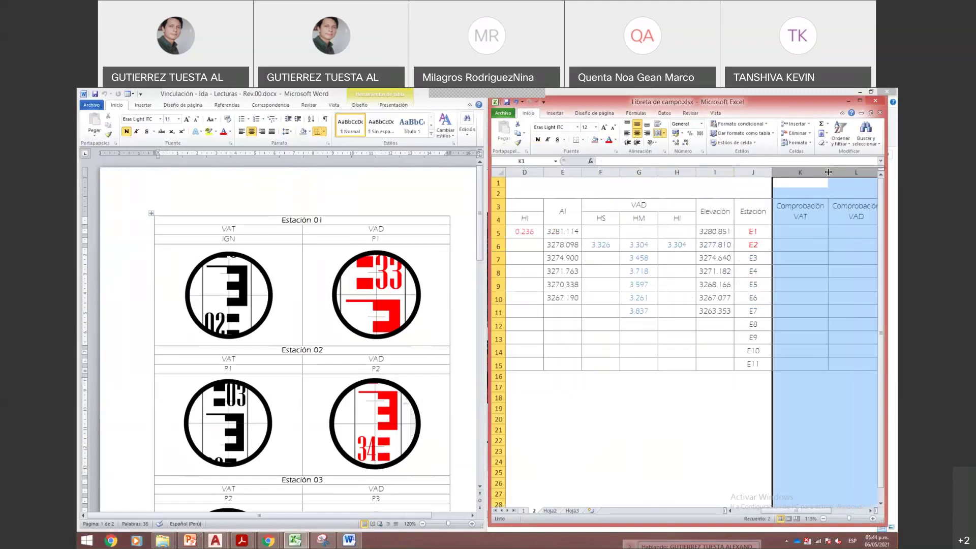
{"action": "left_click", "coordinate": [787, 251]}
{"action": "scroll", "coordinate": [783, 257], "scroll_direction": "down", "scroll_amount": 2, "text": "ctrl"}
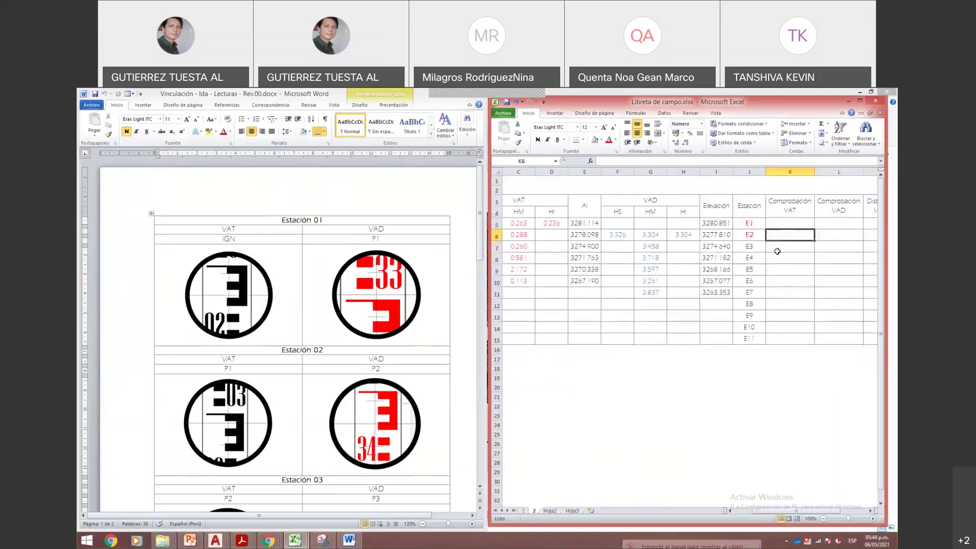
- Copy the check and distance formulas K5:O7 from sheet 1
{"action": "left_click", "coordinate": [327, 330]}
{"action": "scroll", "coordinate": [313, 336], "scroll_direction": "down", "scroll_amount": 10}
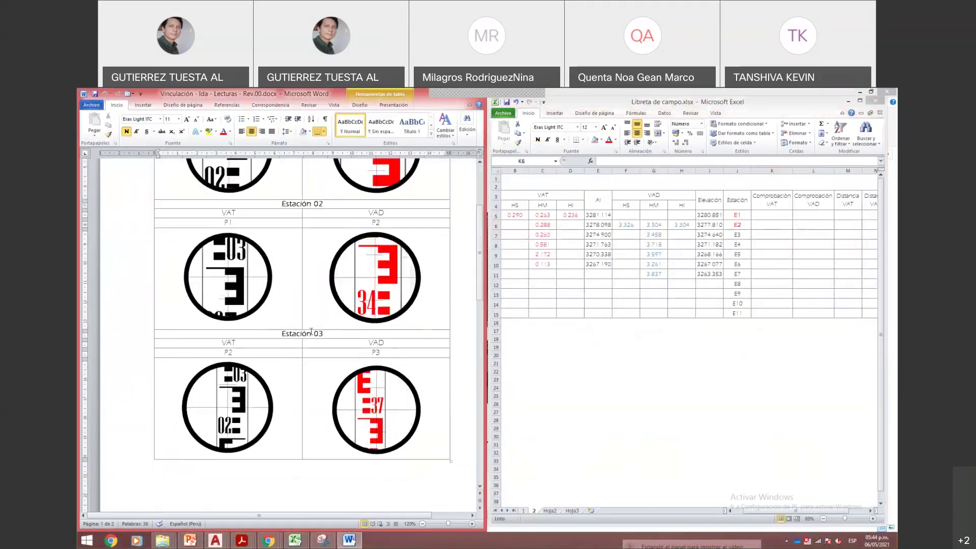
{"action": "scroll", "coordinate": [316, 351], "scroll_direction": "up", "scroll_amount": 15}
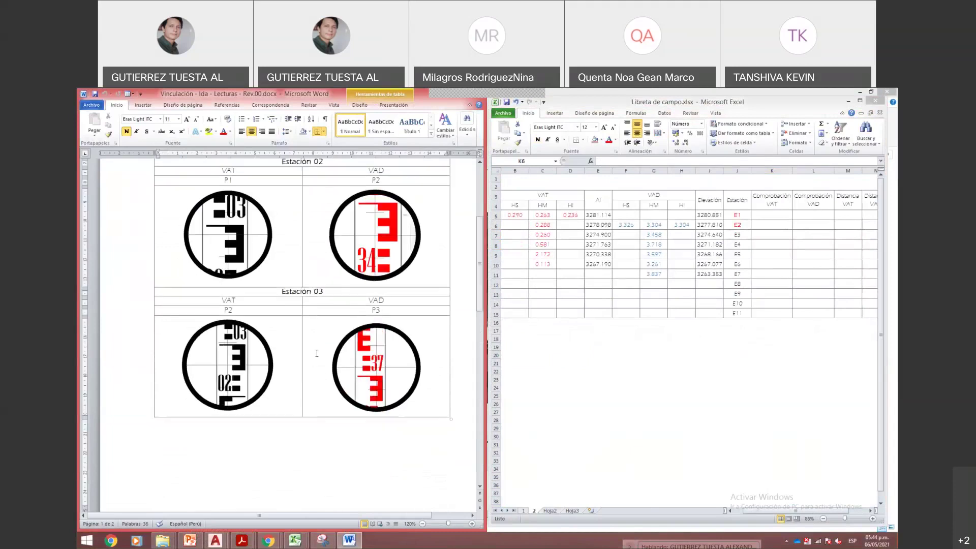
{"action": "left_click", "coordinate": [524, 510]}
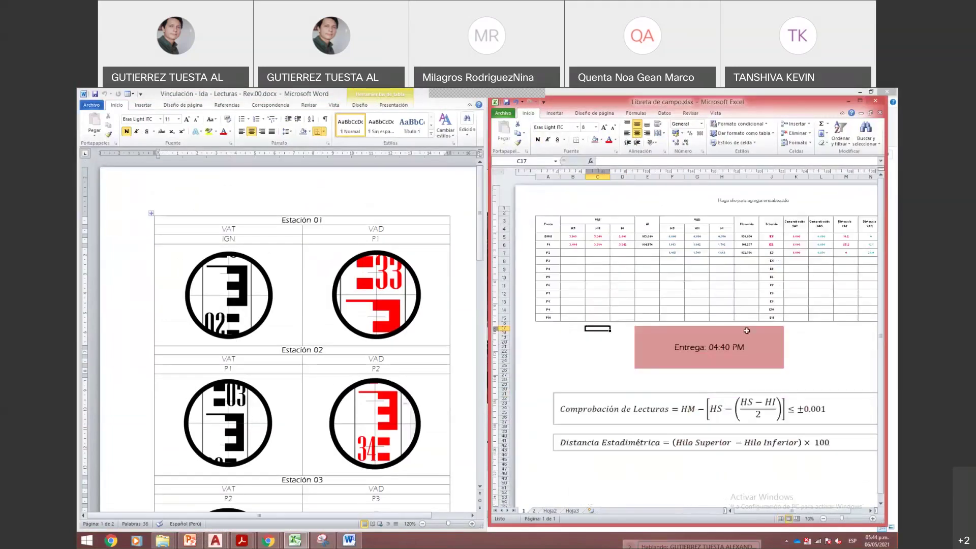
{"action": "scroll", "coordinate": [799, 291], "scroll_direction": "up", "scroll_amount": 2, "text": "ctrl"}
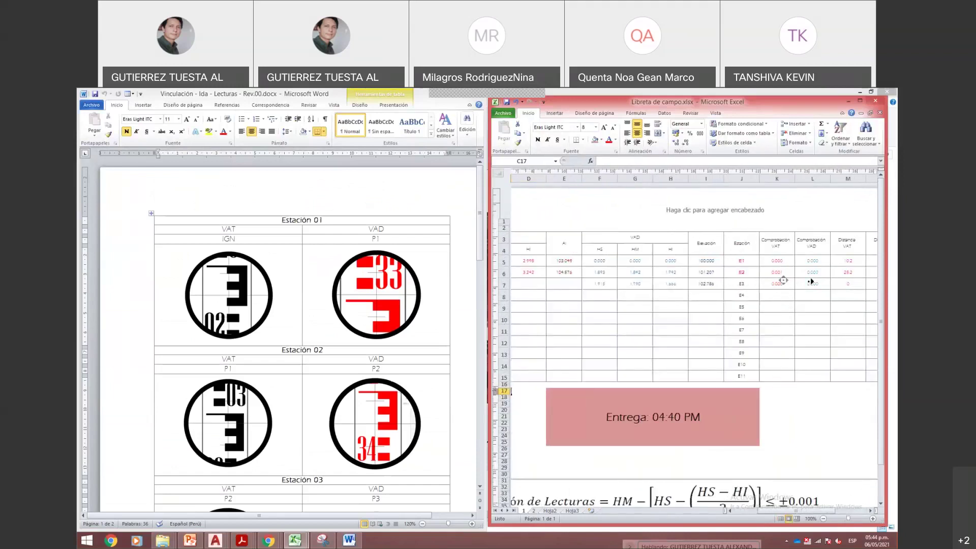
{"action": "left_click_drag", "start_coordinate": [708, 260], "coordinate": [837, 284]}
{"action": "key", "text": "ctrl+c"}
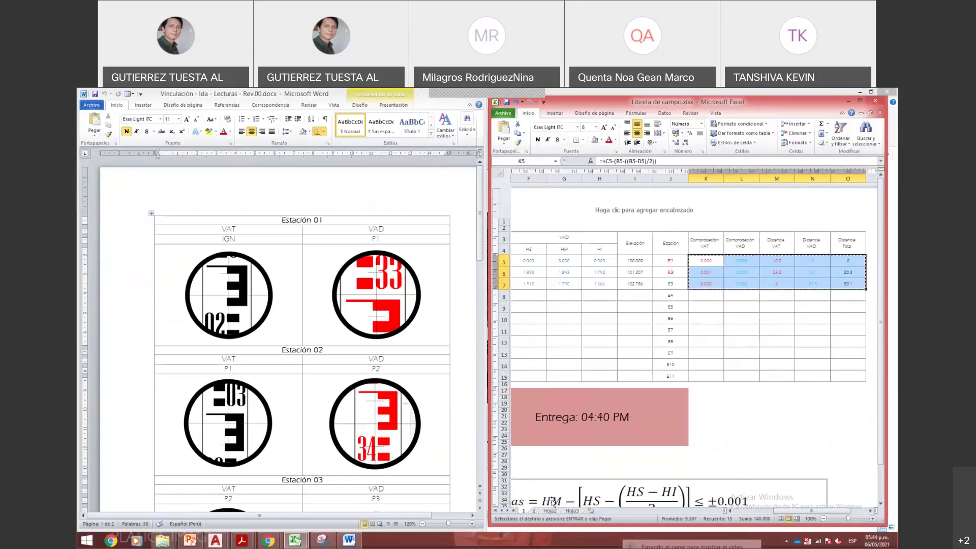
- Paste the formulas at K5 on sheet 2, check K5's formula, and maximize Excel
{"action": "left_click", "coordinate": [535, 511]}
{"action": "left_click", "coordinate": [773, 215]}
{"action": "key", "text": "ctrl+v"}
{"action": "left_click", "coordinate": [790, 286]}
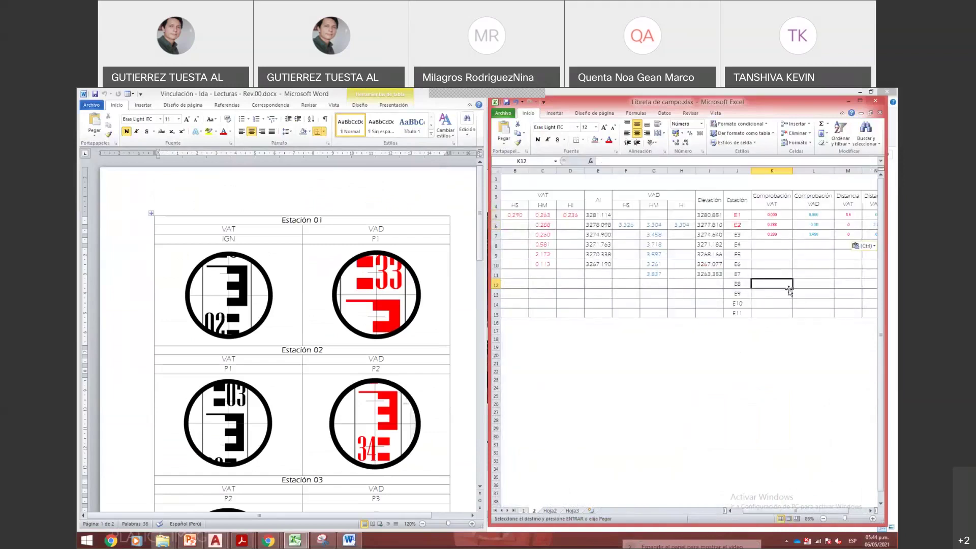
{"action": "scroll", "coordinate": [790, 286], "scroll_direction": "up", "scroll_amount": 2, "text": "ctrl"}
{"action": "left_click", "coordinate": [825, 235]}
{"action": "key", "text": "F2"}
{"action": "key", "text": "Escape"}
{"action": "scroll", "coordinate": [780, 331], "scroll_direction": "down", "scroll_amount": 3, "text": "ctrl"}
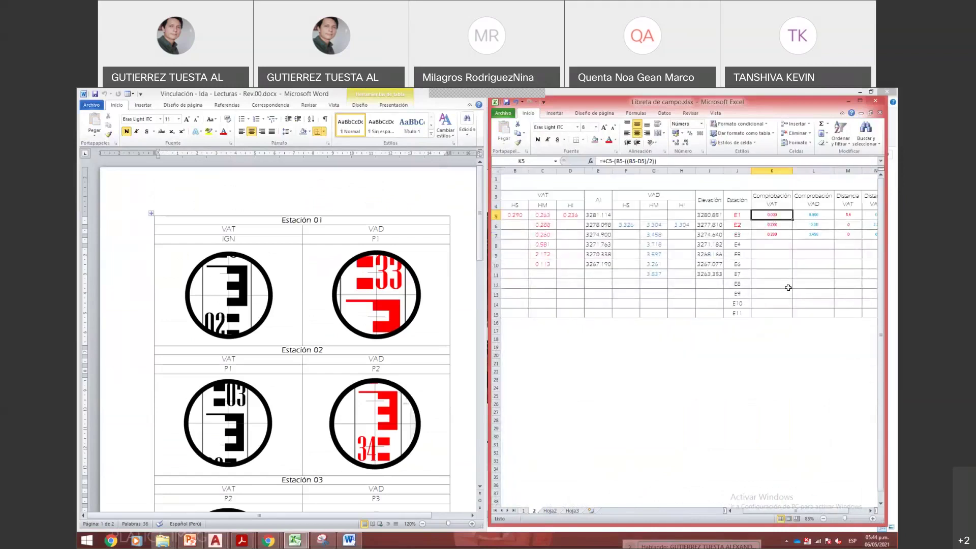
{"action": "double_click", "coordinate": [688, 102]}
- Review the references in the K5 and K6 check formulas, leaving K5 at 0.000
{"action": "left_click", "coordinate": [334, 314]}
{"action": "scroll", "coordinate": [333, 314], "scroll_direction": "up", "scroll_amount": 5, "text": "ctrl"}
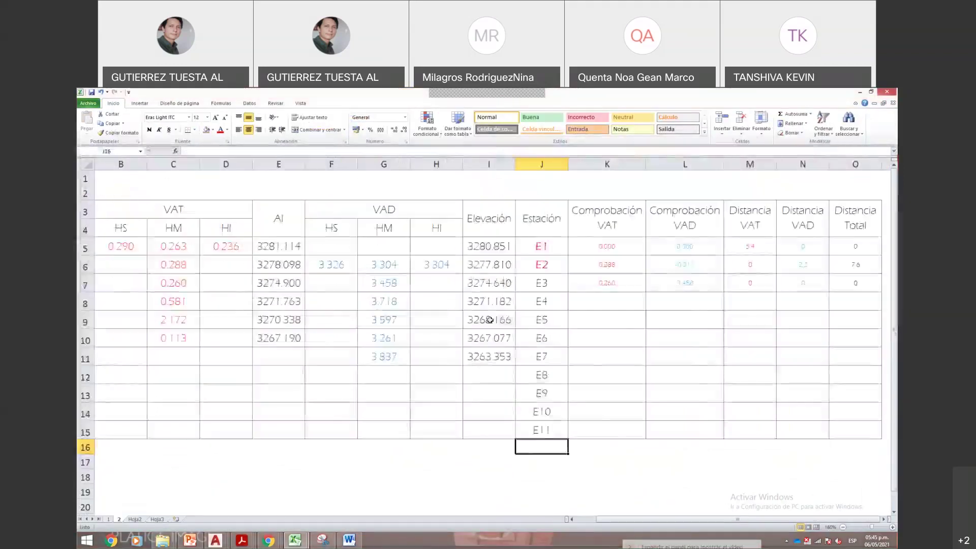
{"action": "middle_click", "coordinate": [616, 342]}
{"action": "double_click", "coordinate": [682, 261]}
{"action": "key", "text": "Escape"}
{"action": "key", "text": "F2"}
{"action": "key", "text": "Escape"}
{"action": "key", "text": "F2"}
{"action": "key", "text": "Escape"}
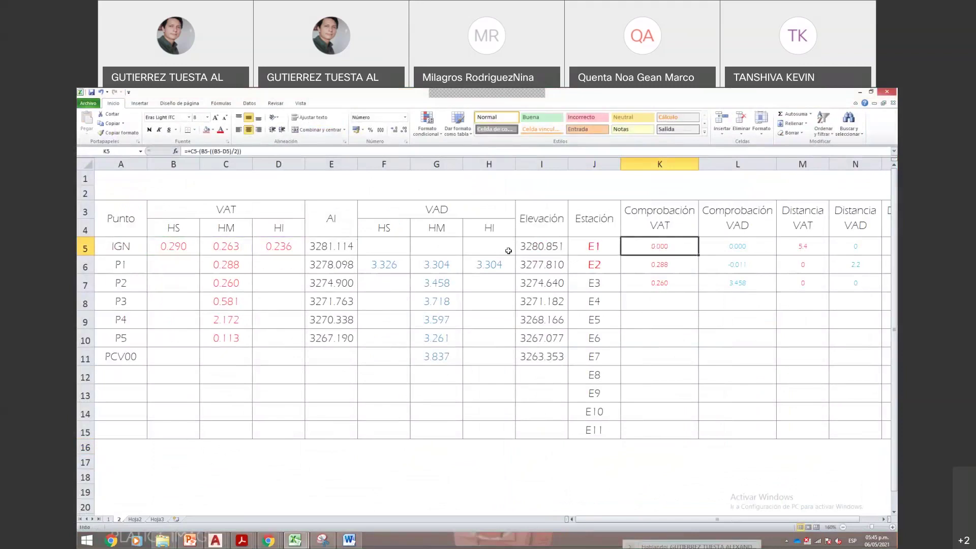
{"action": "double_click", "coordinate": [665, 266]}
{"action": "key", "text": "Escape"}
{"action": "left_click", "coordinate": [662, 231]}
{"action": "left_click", "coordinate": [673, 253]}
{"action": "key", "text": "F2"}
{"action": "key", "text": "Escape"}
{"action": "key", "text": "F2"}
{"action": "left_click", "coordinate": [673, 256]}
{"action": "double_click", "coordinate": [669, 254]}
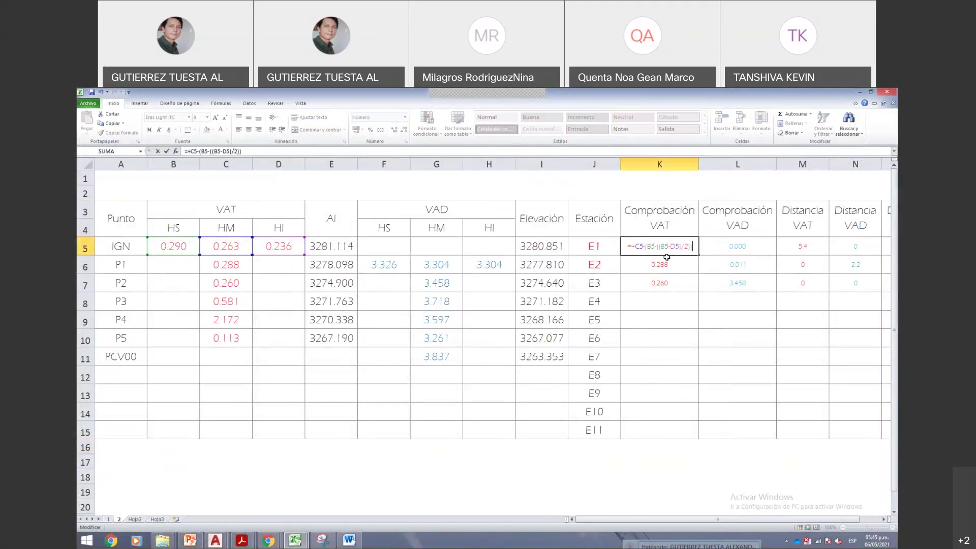
{"action": "key", "text": "Escape"}
{"action": "key", "text": "F2"}
{"action": "key", "text": "Escape"}
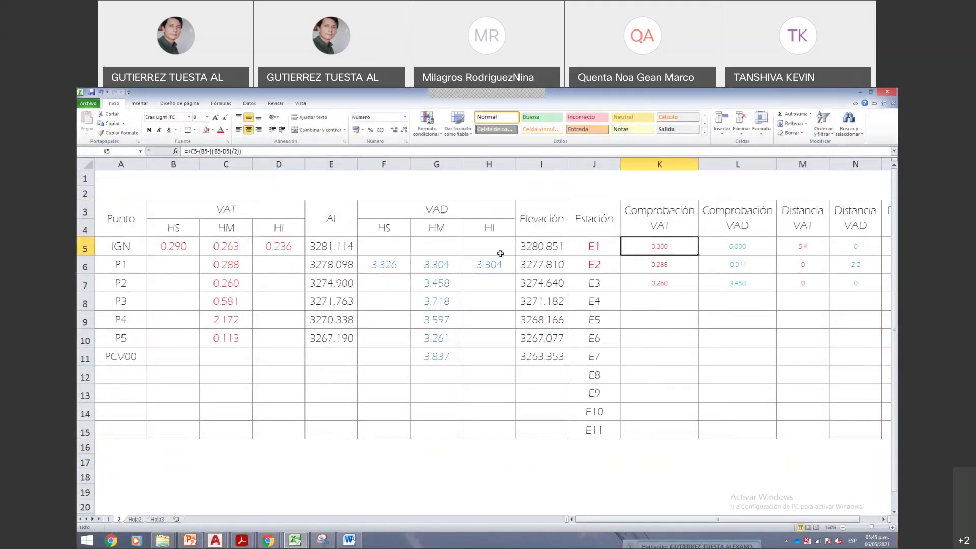
- Enter 0 for IGN's VAD HS, HM and HI readings in row 5
{"action": "left_click", "coordinate": [397, 246]}
{"action": "type", "text": "0"}
{"action": "key", "text": "Return"}
{"action": "key", "text": "Up"}
{"action": "key", "text": "Right"}
{"action": "type", "text": "0"}
{"action": "key", "text": "Return"}
{"action": "key", "text": "Up"}
{"action": "key", "text": "Right"}
{"action": "type", "text": "0"}
{"action": "key", "text": "Return"}
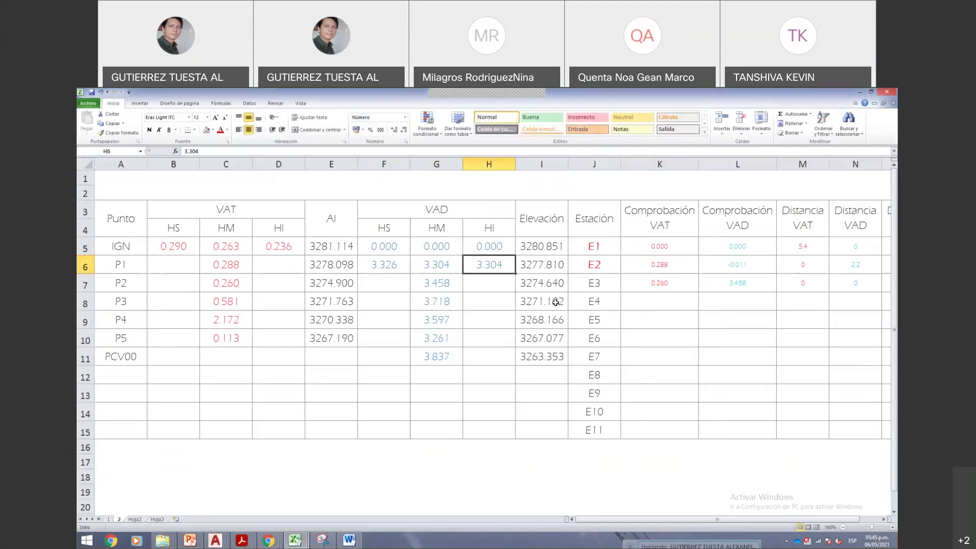
- Review P1's VAT check formula in K6, keeping its 0.288 result
{"action": "key", "text": "Left"}
{"action": "key", "text": "Left"}
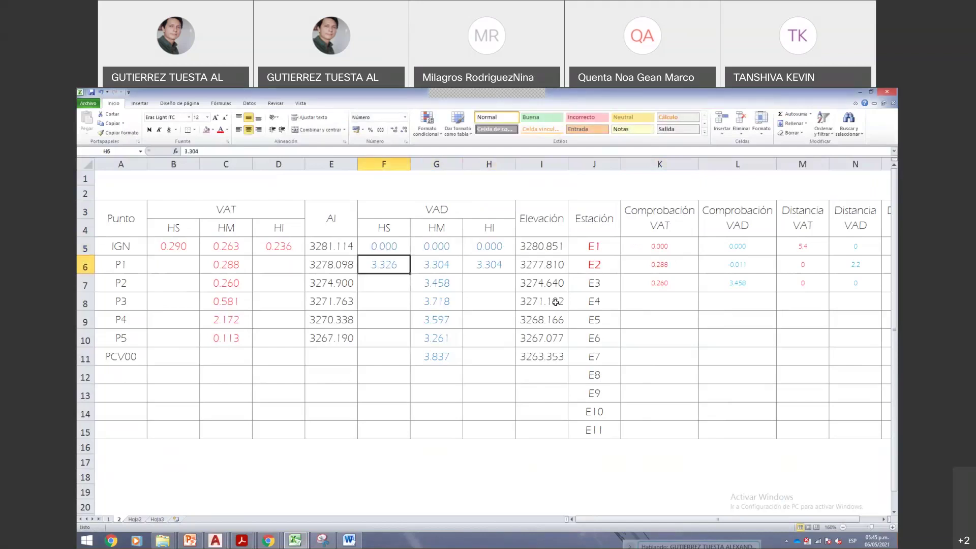
{"action": "key", "text": "Right"}
{"action": "key", "text": "Right"}
{"action": "key", "text": "Right"}
{"action": "key", "text": "Right"}
{"action": "key", "text": "Right"}
{"action": "key", "text": "Right"}
{"action": "key", "text": "Left"}
{"action": "key", "text": "F2"}
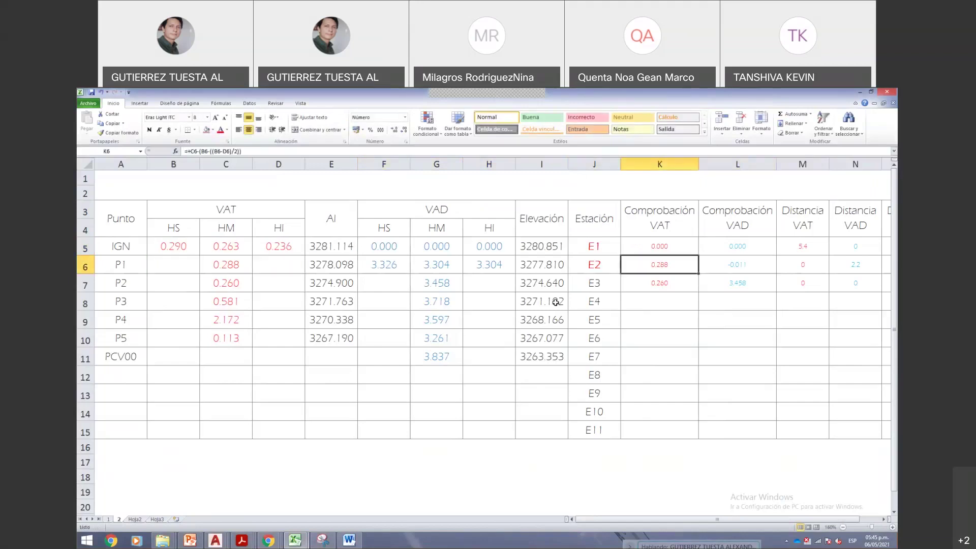
{"action": "key", "text": "F2"}
{"action": "key", "text": "Escape"}
{"action": "key", "text": "F2"}
{"action": "key", "text": "Escape"}
- Select the VAT readings block B6:D10, then snap Excel to the right half beside Word
{"action": "key", "text": "Left"}
{"action": "key", "text": "Left"}
{"action": "key", "text": "Left"}
{"action": "key", "text": "Left"}
{"action": "key", "text": "Left"}
{"action": "key", "text": "Left"}
{"action": "key", "text": "Left"}
{"action": "key", "text": "Left"}
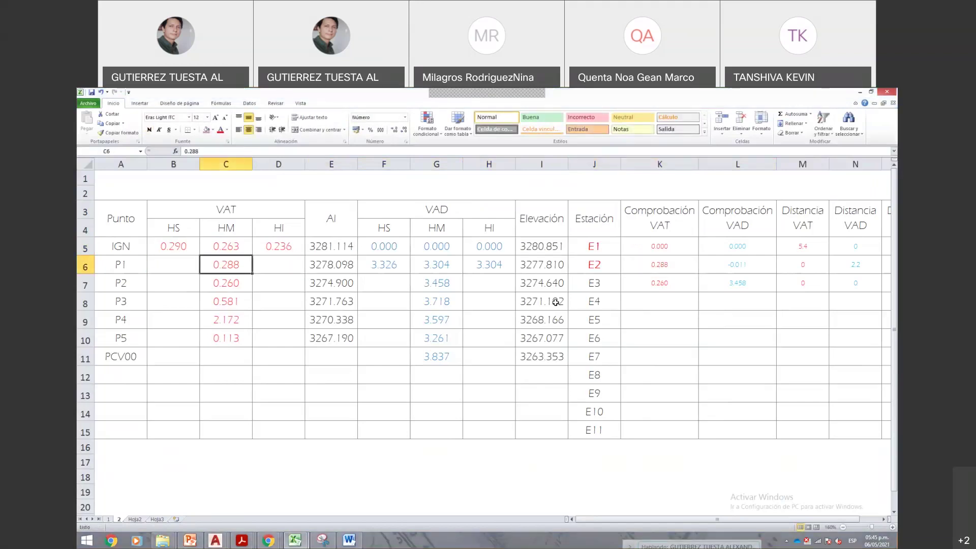
{"action": "key", "text": "Left"}
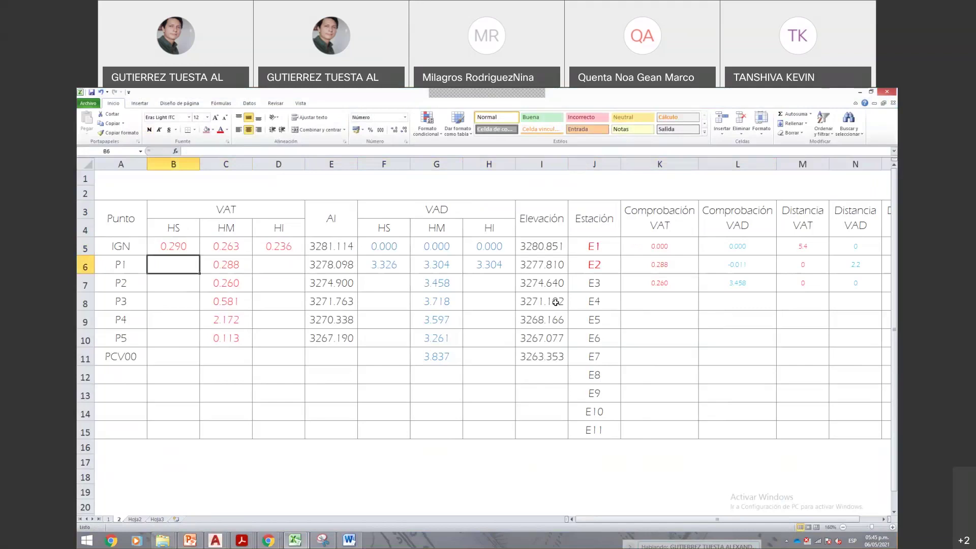
{"action": "key", "text": "shift+Right"}
{"action": "key", "text": "shift+Down"}
{"action": "key", "text": "shift+Right"}
{"action": "key", "text": "shift+Down"}
{"action": "key", "text": "shift+Down"}
{"action": "key", "text": "shift+Left"}
{"action": "key", "text": "shift+Down"}
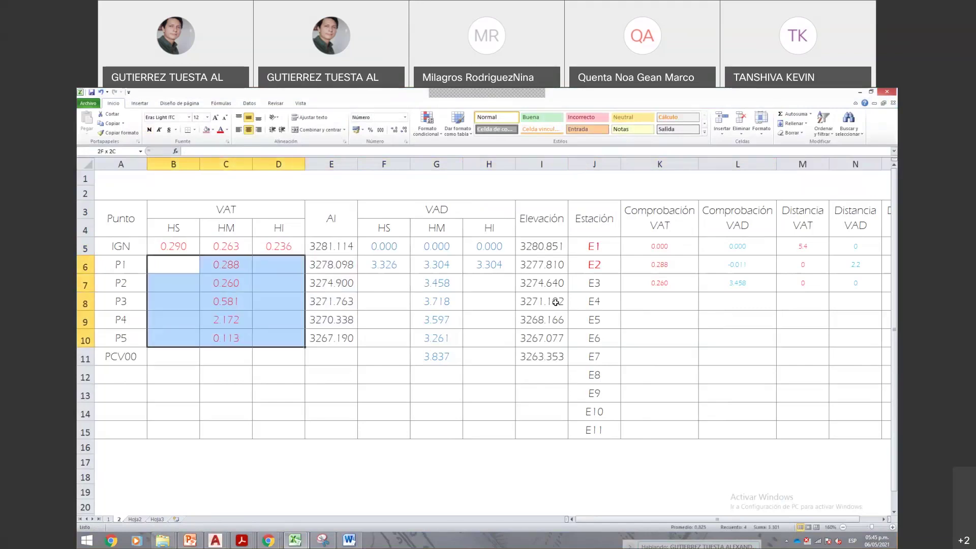
{"action": "left_click", "coordinate": [216, 395]}
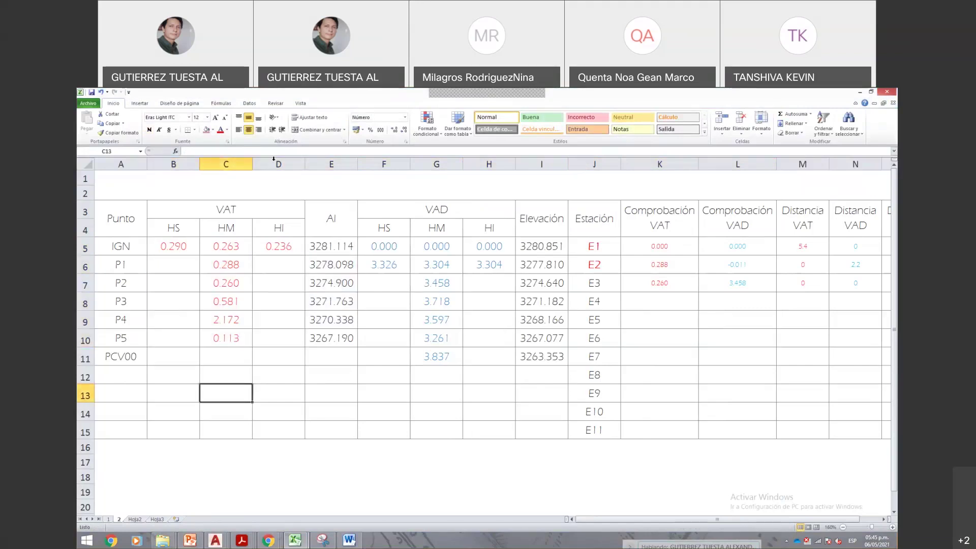
{"action": "left_click_drag", "start_coordinate": [346, 95], "coordinate": [312, 135]}
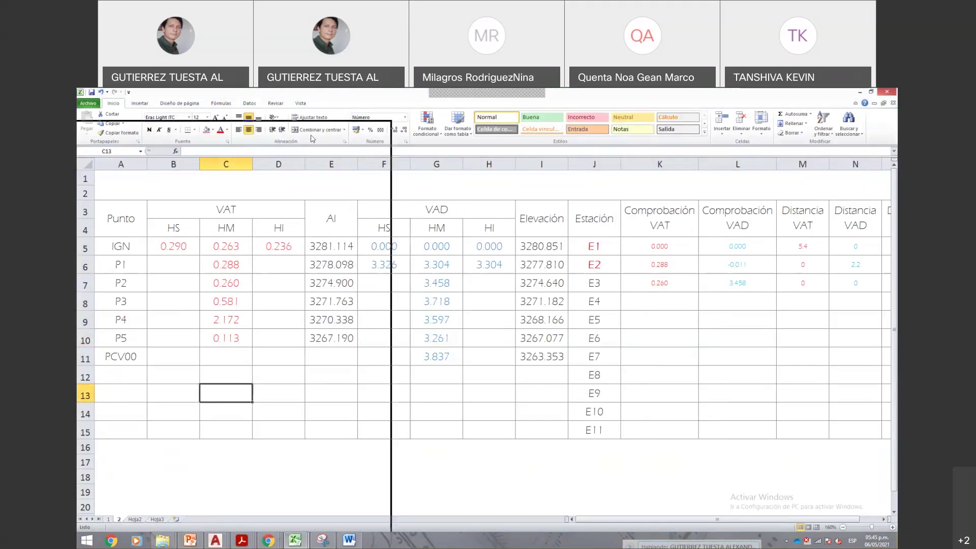
{"action": "left_click", "coordinate": [580, 272]}
- Compare the Estación 02 rod images in Word with P1's VAT HM reading of 0.288
{"action": "scroll", "coordinate": [677, 329], "scroll_direction": "down", "scroll_amount": 3, "text": "ctrl"}
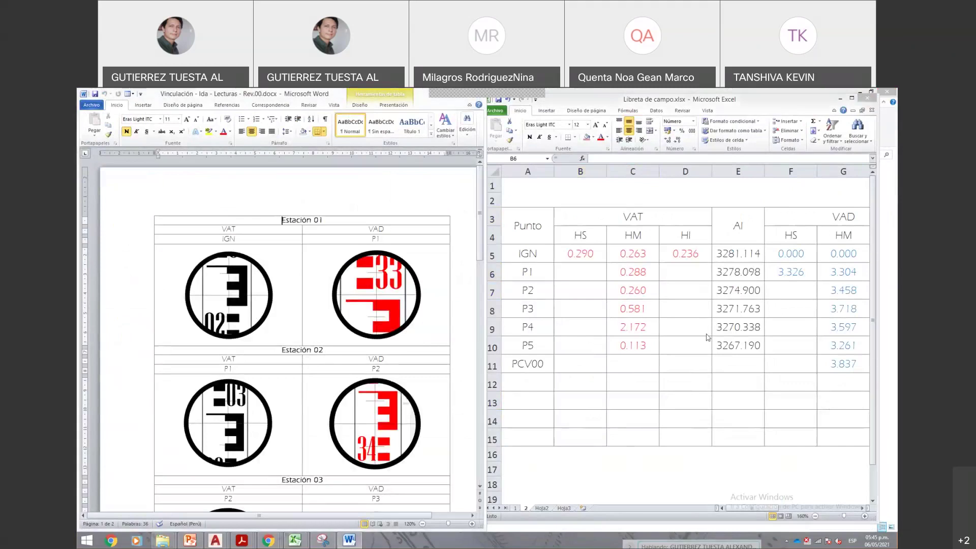
{"action": "left_click", "coordinate": [845, 244]}
{"action": "left_click", "coordinate": [332, 339]}
{"action": "scroll", "coordinate": [332, 339], "scroll_direction": "down", "scroll_amount": 3}
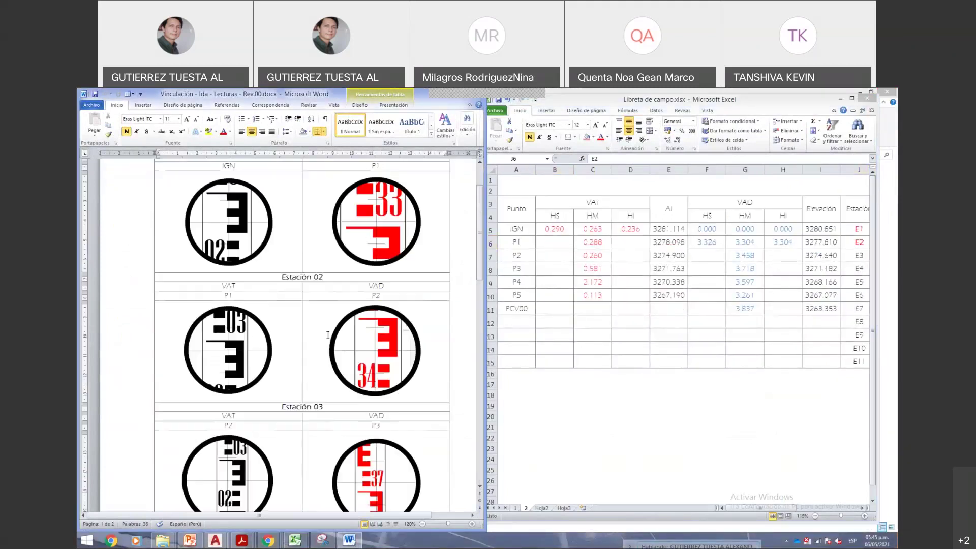
{"action": "left_click", "coordinate": [269, 332]}
{"action": "left_click", "coordinate": [337, 340]}
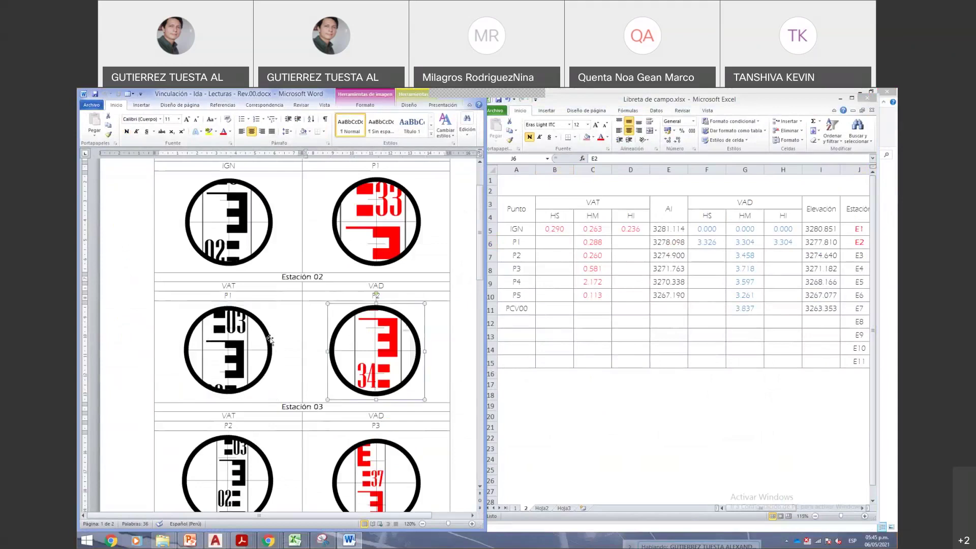
{"action": "left_click", "coordinate": [642, 254]}
{"action": "left_click", "coordinate": [592, 243]}
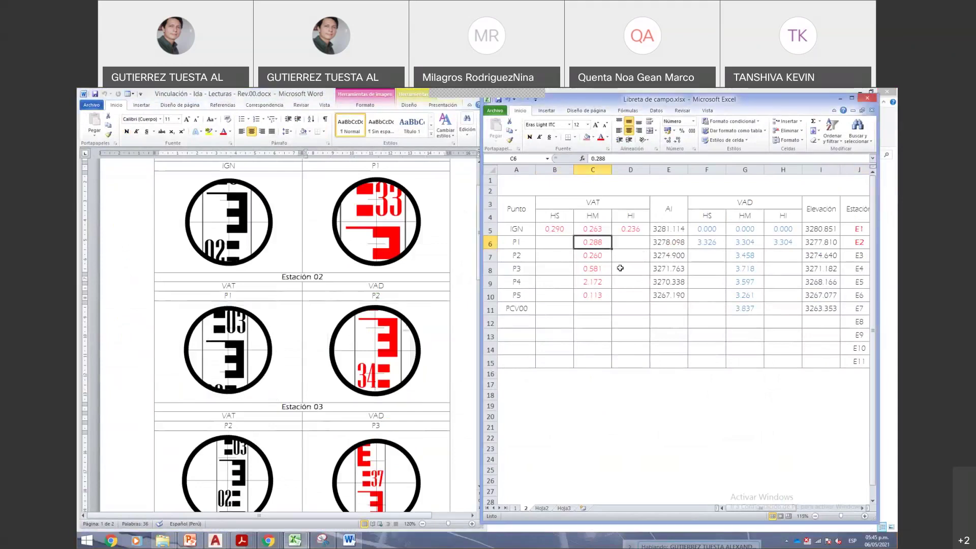
{"action": "key", "text": "Left"}
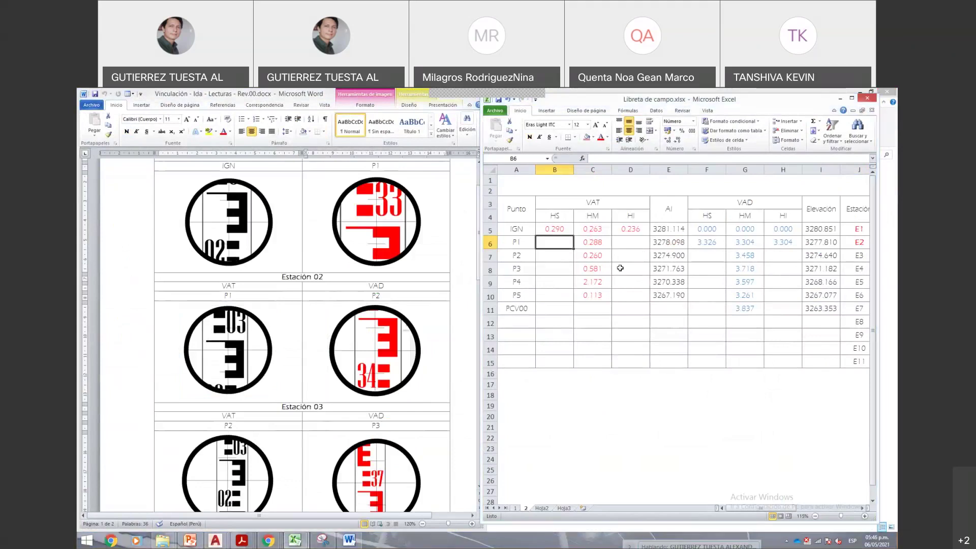
- Enter P1's VAT readings: HS 0.317 in B6 and HI 0.258 in D6
{"action": "type", "text": "0.31"}
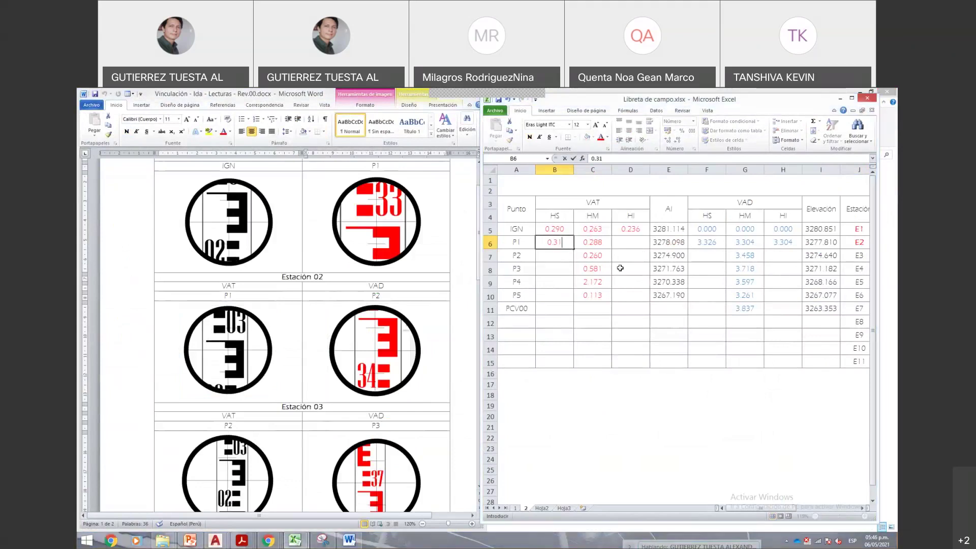
{"action": "type", "text": "7"}
{"action": "key", "text": "Return"}
{"action": "key", "text": "Up"}
{"action": "key", "text": "Right"}
{"action": "key", "text": "Right"}
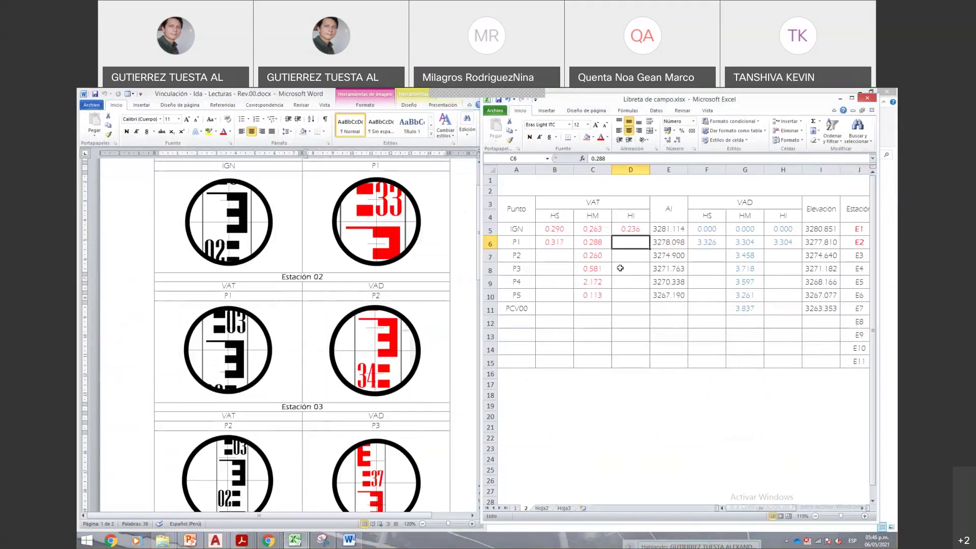
{"action": "type", "text": "0"}
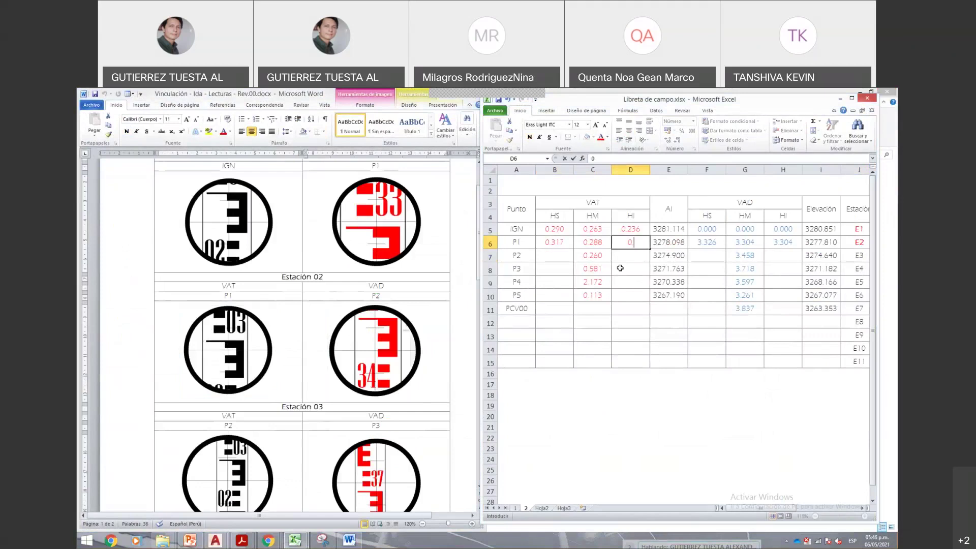
{"action": "type", "text": ".258"}
{"action": "key", "text": "Return"}
{"action": "key", "text": "Up"}
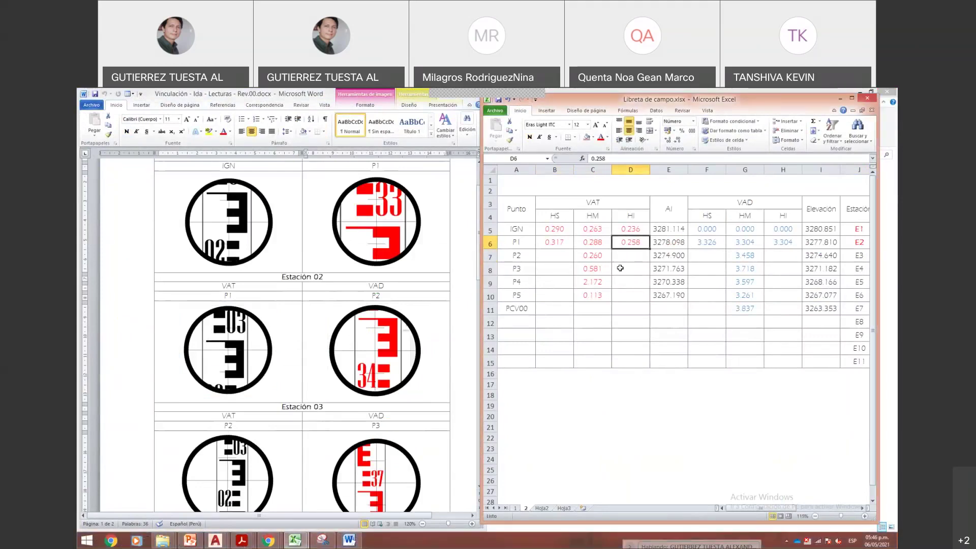
{"action": "key", "text": "Left"}
{"action": "key", "text": "Right"}
{"action": "key", "text": "Right"}
{"action": "key", "text": "Right"}
{"action": "key", "text": "Left"}
{"action": "key", "text": "Right"}
{"action": "key", "text": "Right"}
{"action": "key", "text": "Right"}
{"action": "key", "text": "Right"}
{"action": "key", "text": "Right"}
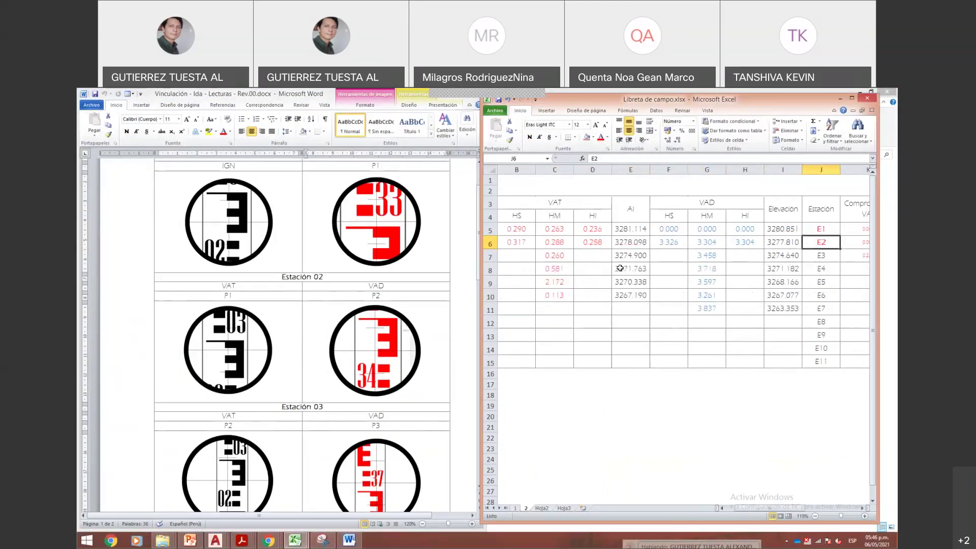
{"action": "key", "text": "Left"}
{"action": "key", "text": "Left"}
{"action": "key", "text": "Left"}
{"action": "key", "text": "Left"}
{"action": "key", "text": "Left"}
{"action": "key", "text": "Left"}
{"action": "key", "text": "Left"}
{"action": "key", "text": "Left"}
{"action": "key", "text": "Left"}
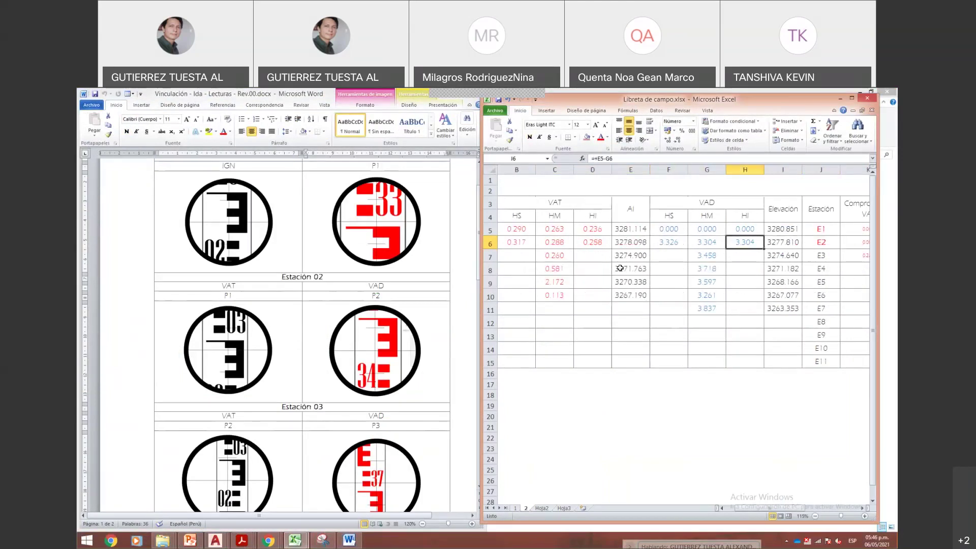
- Look up P2's VAD rod image under Estación 02 in the Word document
{"action": "key", "text": "Down"}
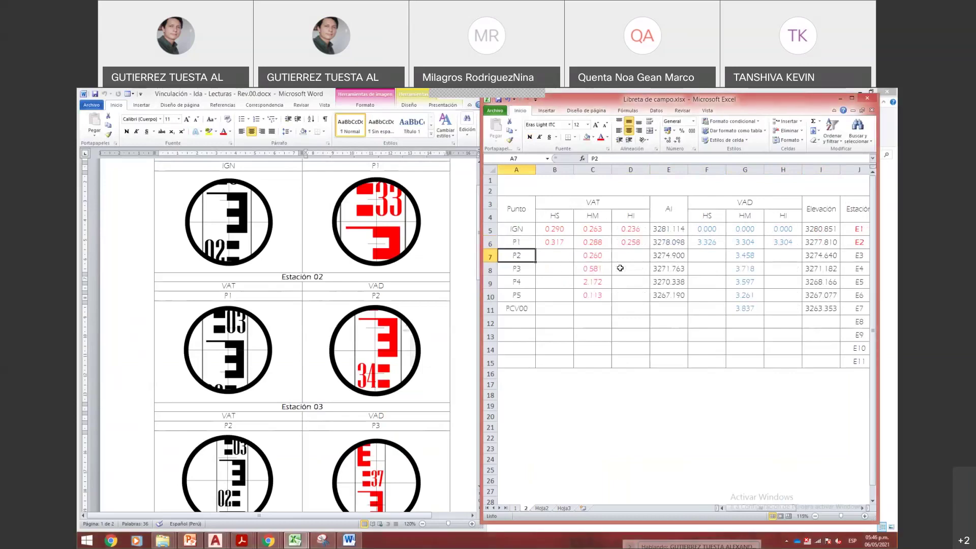
{"action": "left_click_drag", "start_coordinate": [331, 277], "coordinate": [282, 275]}
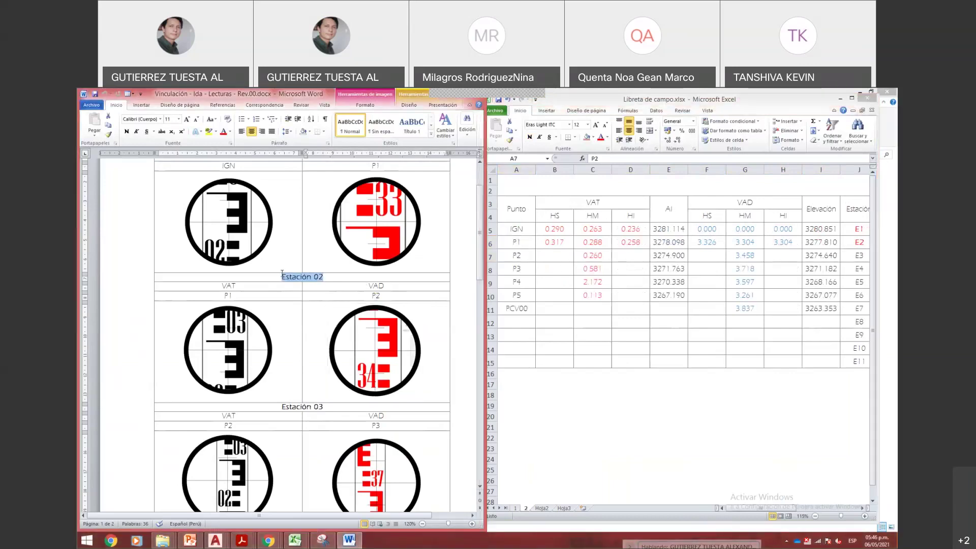
{"action": "double_click", "coordinate": [377, 285]}
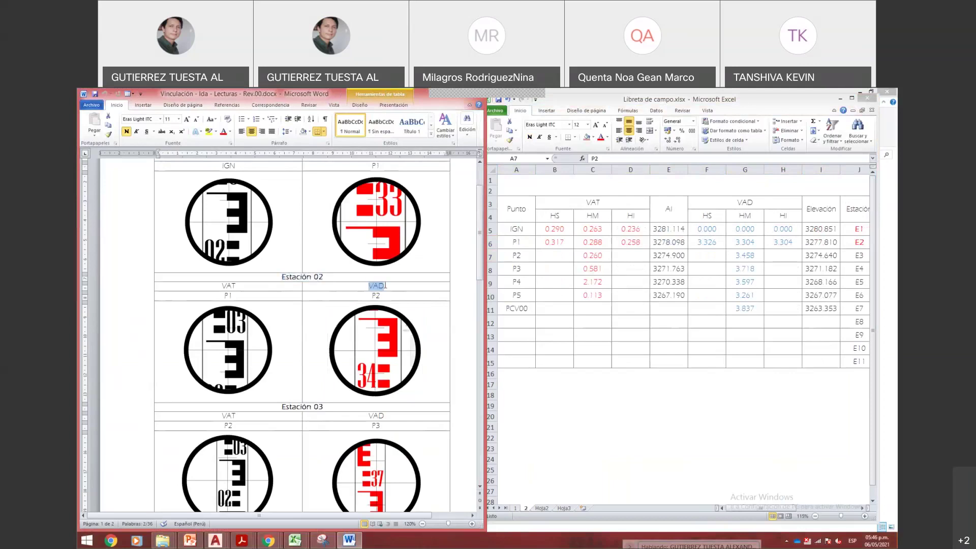
{"action": "left_click", "coordinate": [395, 351]}
{"action": "left_click", "coordinate": [593, 273]}
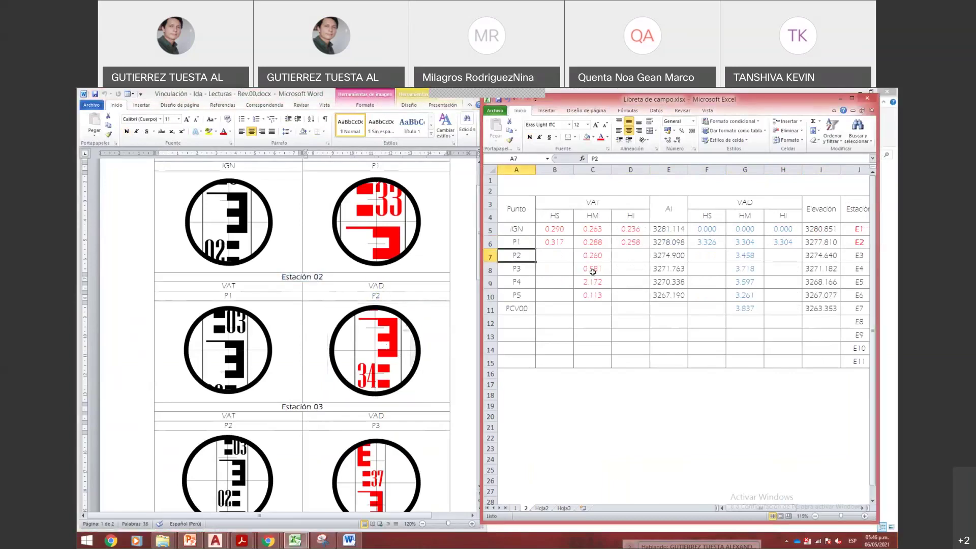
- Enter P2's VAD readings in row 7: HS 3.488, HM 3.459 and HI 3.429
{"action": "key", "text": "Right"}
{"action": "key", "text": "Right"}
{"action": "key", "text": "Right"}
{"action": "key", "text": "Right"}
{"action": "key", "text": "Right"}
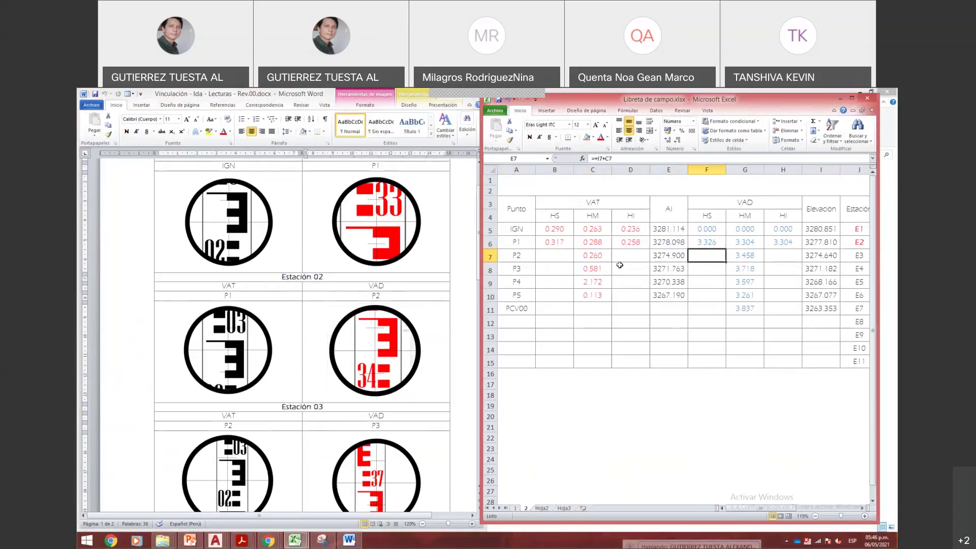
{"action": "type", "text": "3"}
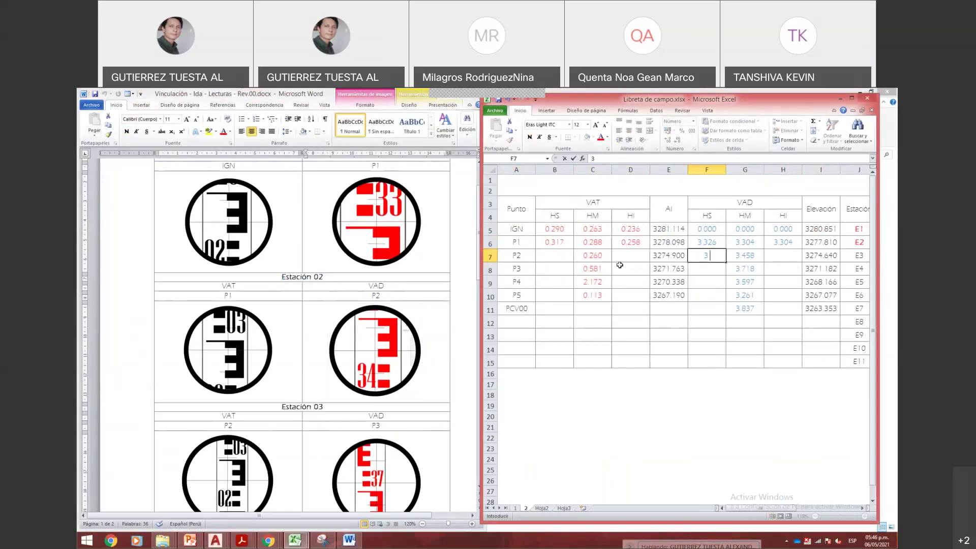
{"action": "type", "text": ".488"}
{"action": "key", "text": "Return"}
{"action": "key", "text": "Up"}
{"action": "key", "text": "Right"}
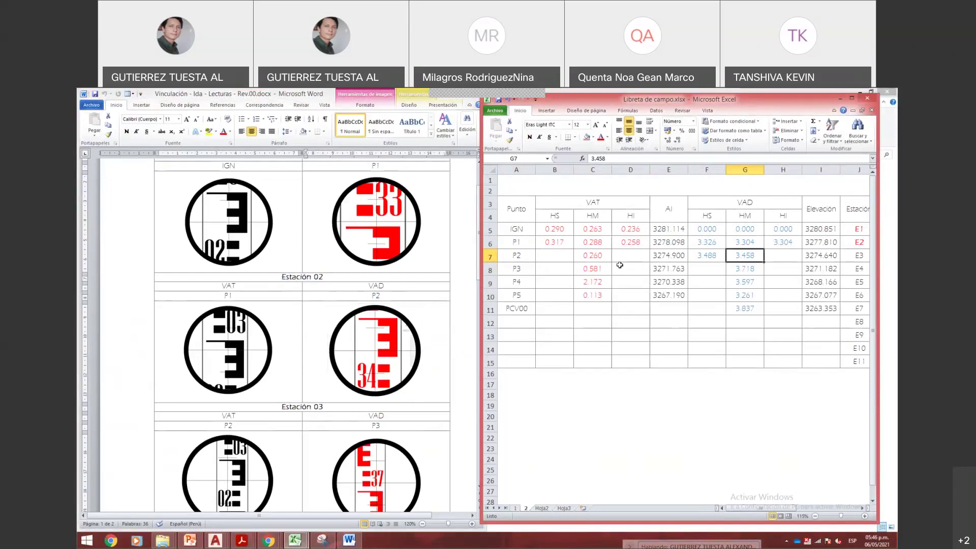
{"action": "type", "text": "3.459"}
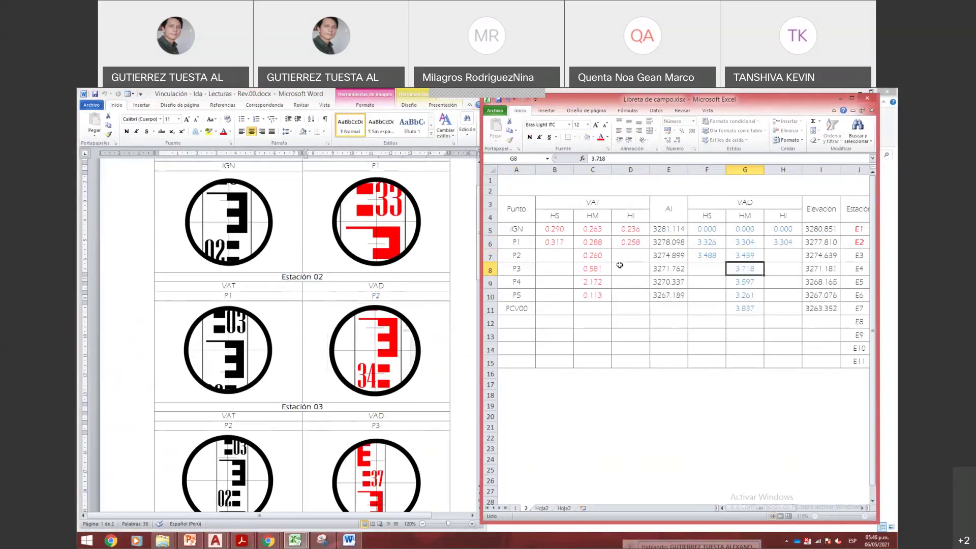
{"action": "key", "text": "Tab"}
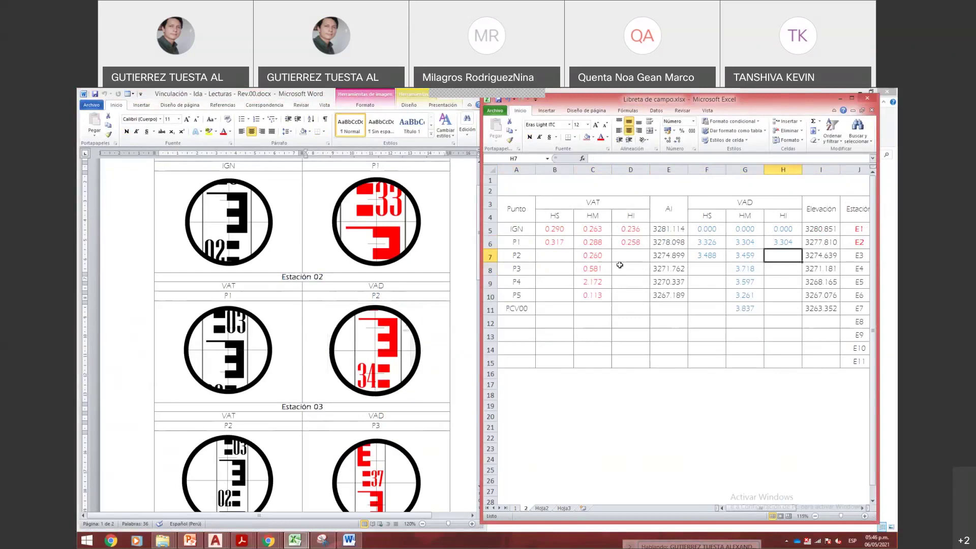
{"action": "type", "text": "3.429"}
{"action": "key", "text": "Left"}
{"action": "key", "text": "Right"}
{"action": "key", "text": "Right"}
{"action": "key", "text": "Right"}
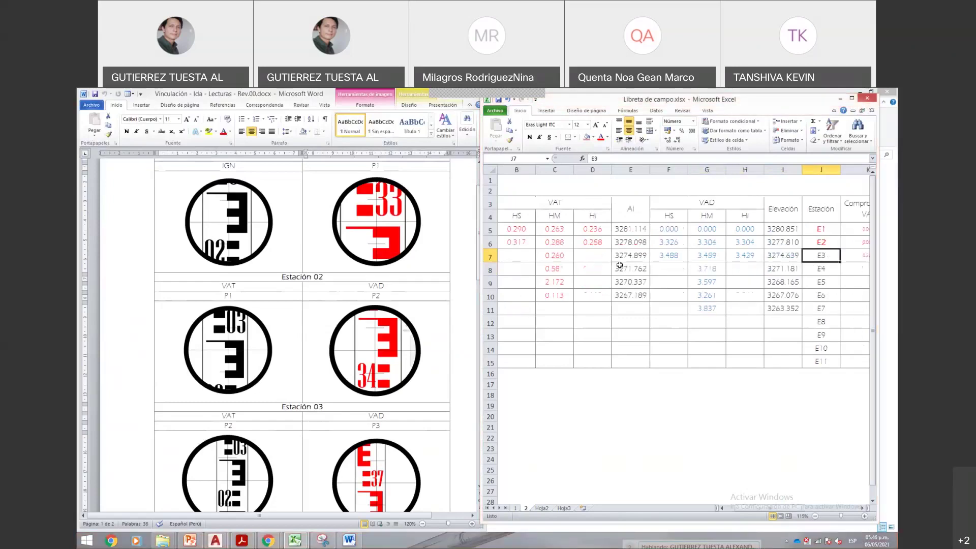
{"action": "key", "text": "Left"}
{"action": "key", "text": "Left"}
{"action": "key", "text": "Left"}
{"action": "key", "text": "Left"}
{"action": "key", "text": "Left"}
{"action": "key", "text": "Left"}
{"action": "key", "text": "Left"}
{"action": "key", "text": "Left"}
{"action": "key", "text": "Left"}
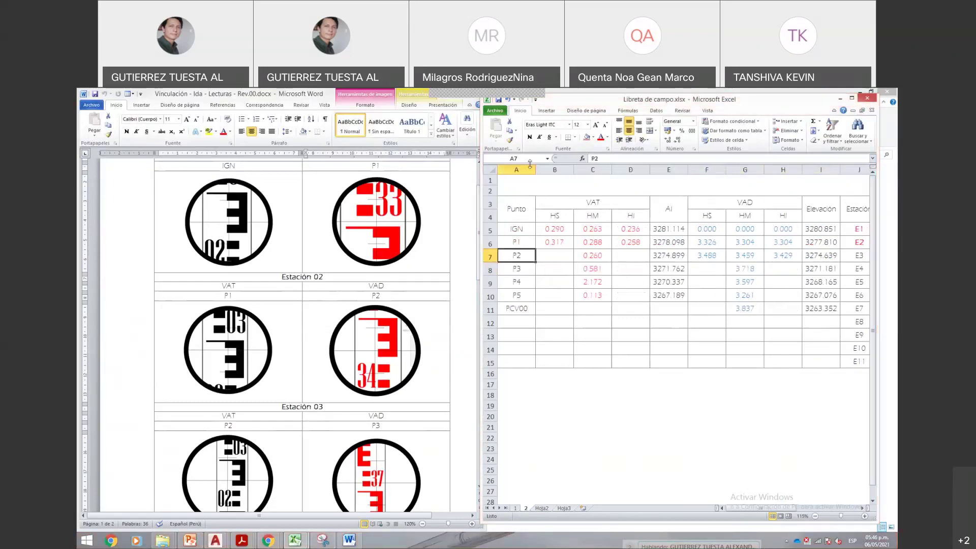
- Narrow column A and make the E3 station label in J7 red and bold
{"action": "left_click_drag", "start_coordinate": [534, 173], "coordinate": [525, 171]}
{"action": "left_click", "coordinate": [856, 258]}
{"action": "left_click", "coordinate": [601, 137]}
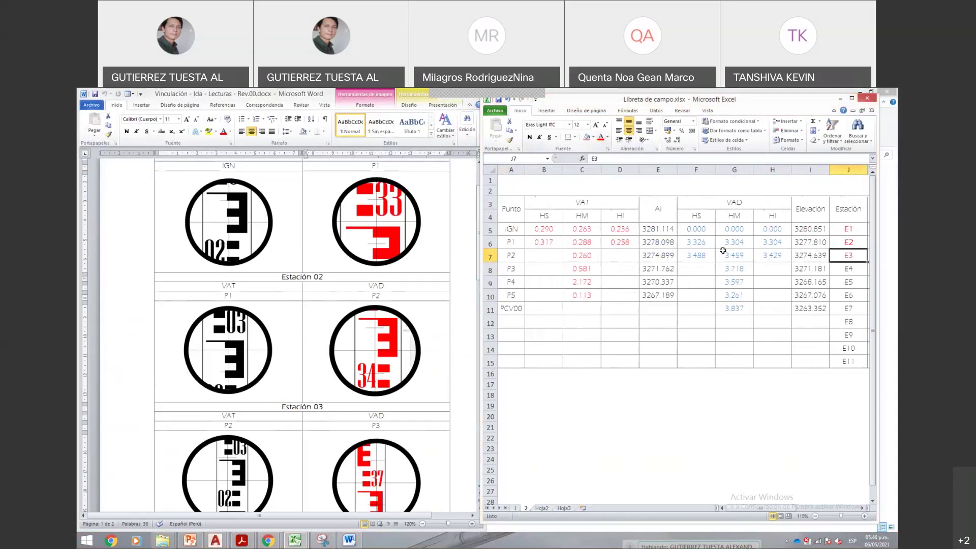
{"action": "key", "text": "ctrl+n"}
{"action": "key", "text": "Left"}
{"action": "key", "text": "Left"}
{"action": "key", "text": "Left"}
{"action": "key", "text": "Left"}
- Read P2's VAT rod image and enter HS 0.304 in B7 and HI 0.216 in D7
{"action": "left_click", "coordinate": [330, 379]}
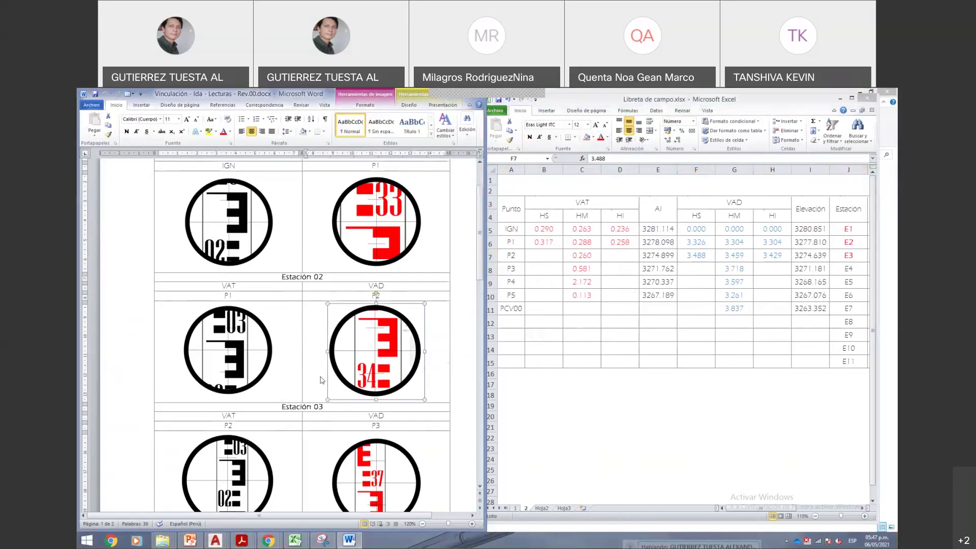
{"action": "scroll", "coordinate": [321, 379], "scroll_direction": "down", "scroll_amount": 3}
{"action": "left_click_drag", "start_coordinate": [239, 329], "coordinate": [224, 329]}
{"action": "left_click", "coordinate": [630, 279]}
{"action": "left_click", "coordinate": [537, 259]}
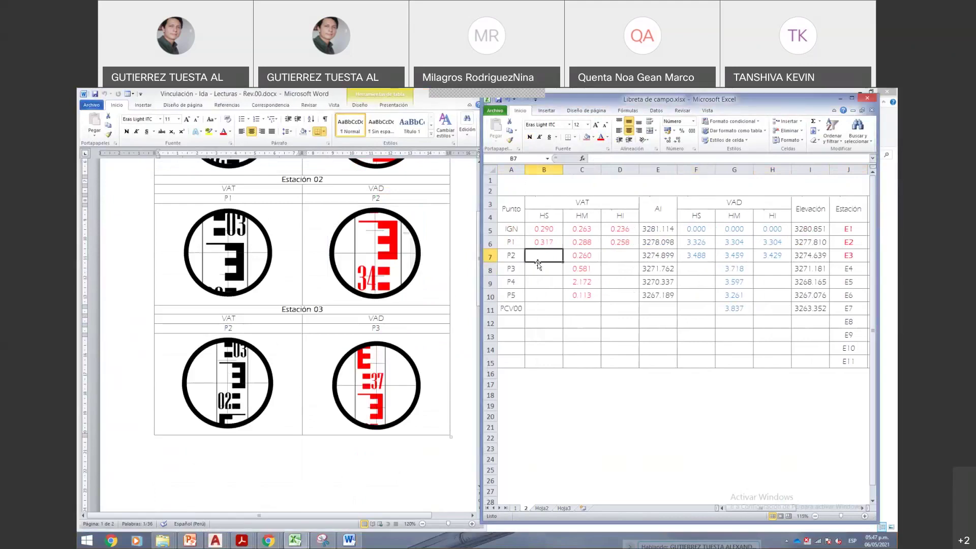
{"action": "type", "text": "0.304"}
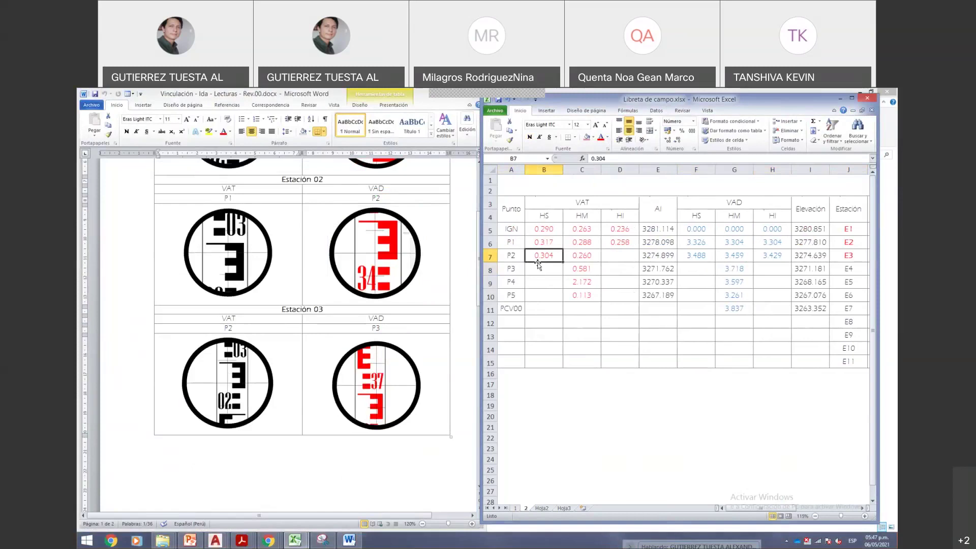
{"action": "key", "text": "Tab"}
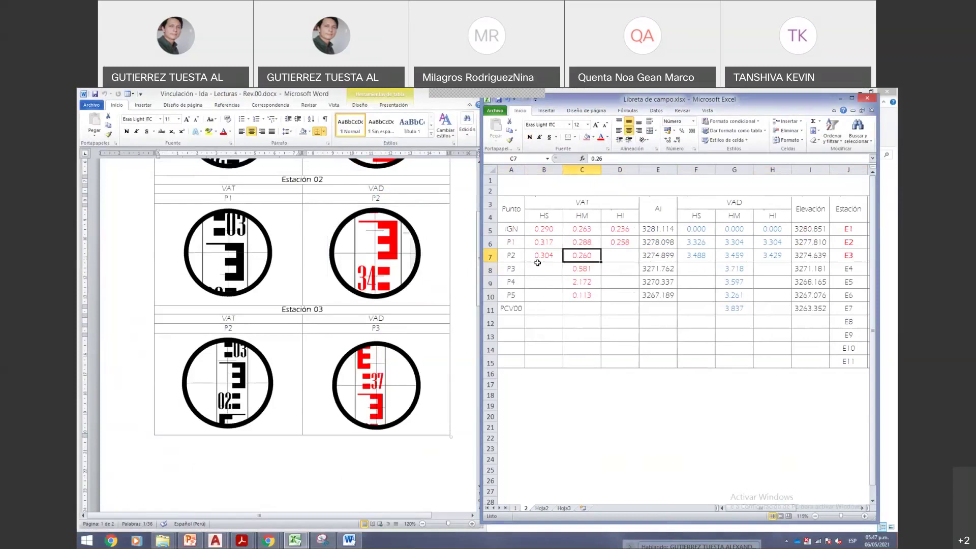
{"action": "key", "text": "Tab"}
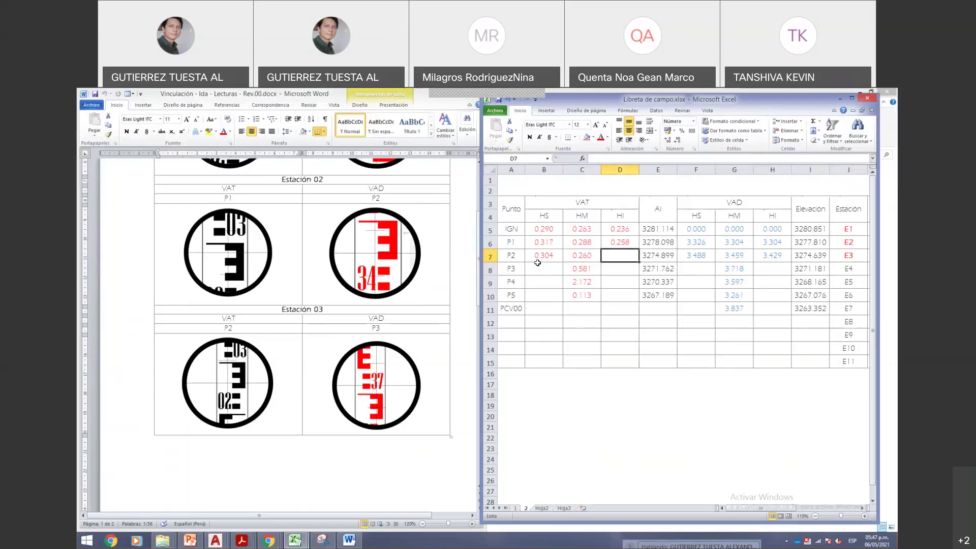
{"action": "type", "text": "0"}
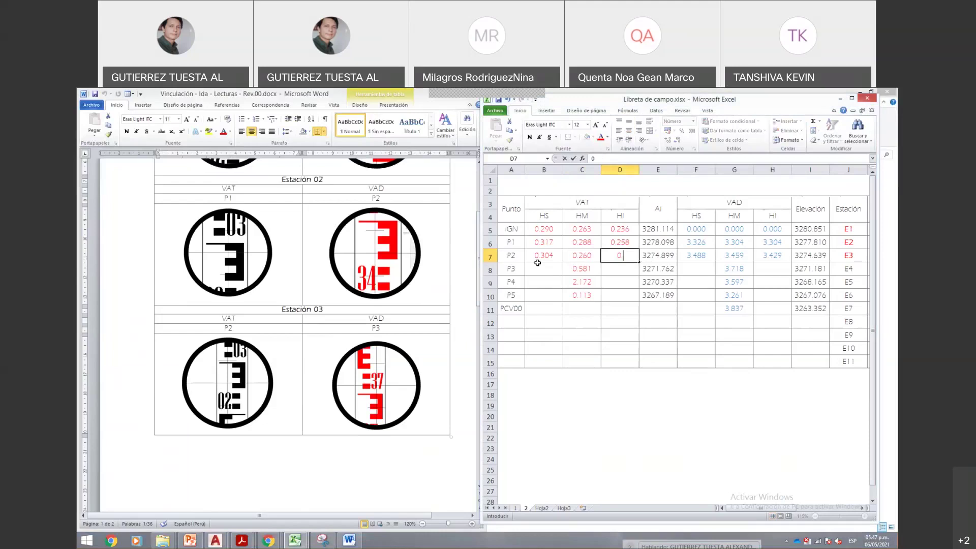
{"action": "type", "text": ".216"}
{"action": "key", "text": "ctrl+Return"}
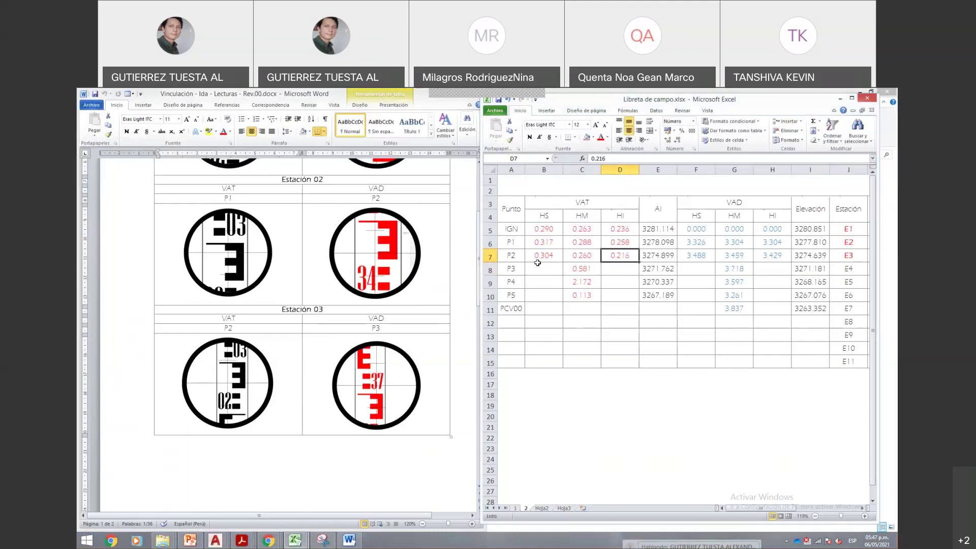
- Pull up the P3 VAD rod image in the Word document
{"action": "key", "text": "alt+Tab"}
{"action": "double_click", "coordinate": [368, 320]}
{"action": "left_click", "coordinate": [384, 374]}
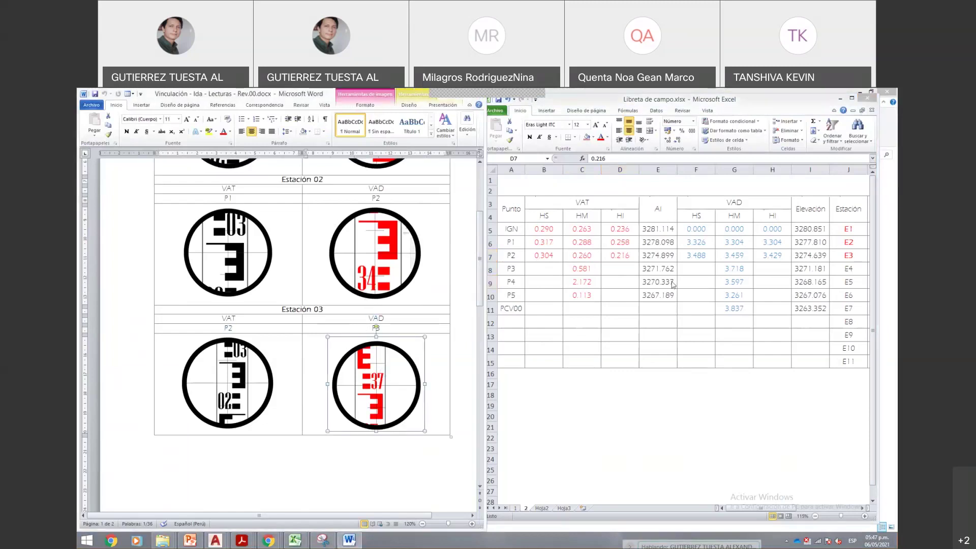
- Enter P3's VAD readings in row 8: HS 3.76, HM 3.717 and HI 3.672
{"action": "left_click", "coordinate": [704, 270]}
{"action": "left_click", "coordinate": [704, 269]}
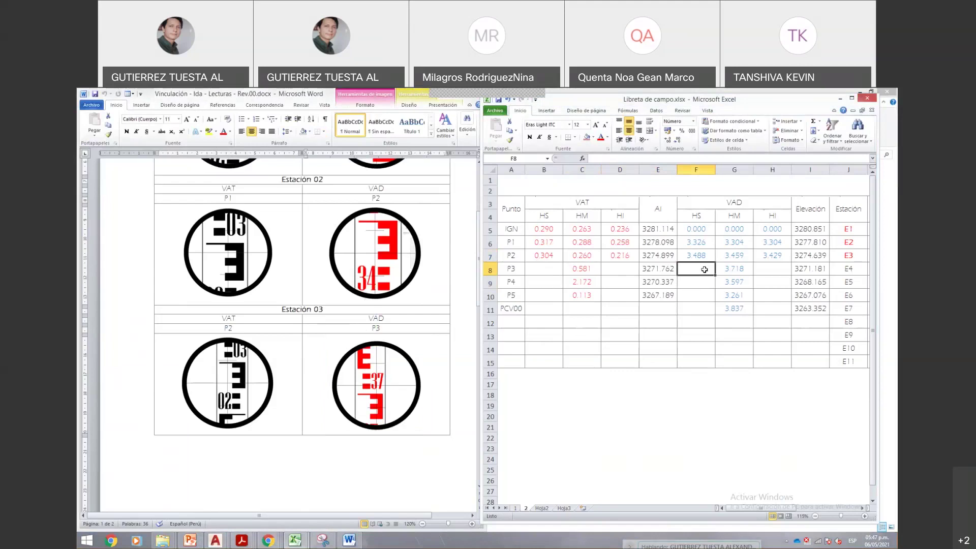
{"action": "type", "text": "3"}
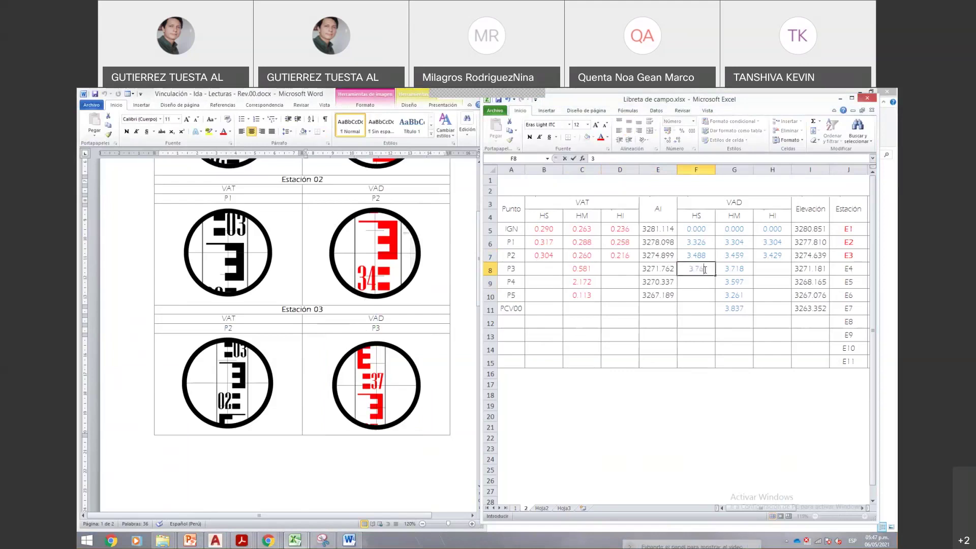
{"action": "type", "text": ".76"}
{"action": "key", "text": "Tab"}
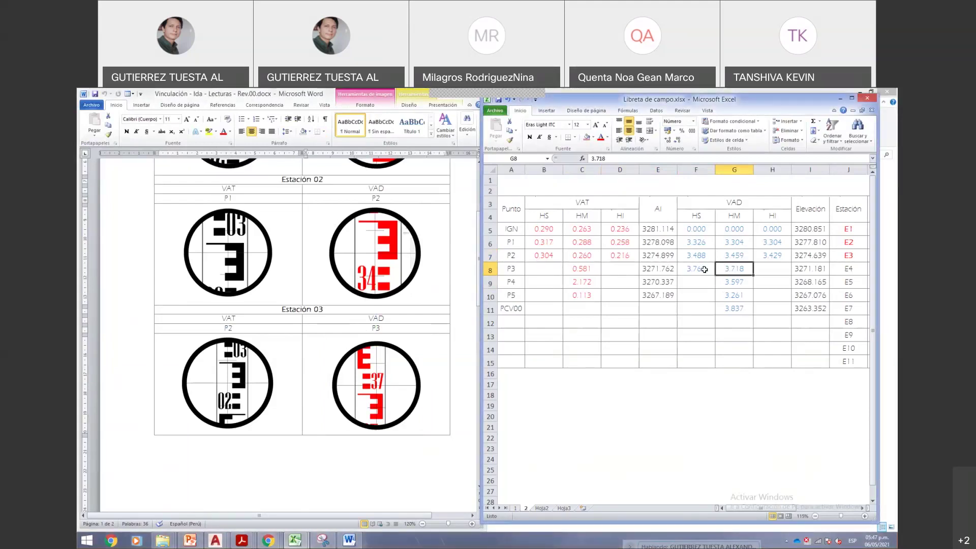
{"action": "type", "text": "3.717"}
{"action": "key", "text": "Return"}
{"action": "key", "text": "Up"}
{"action": "key", "text": "Right"}
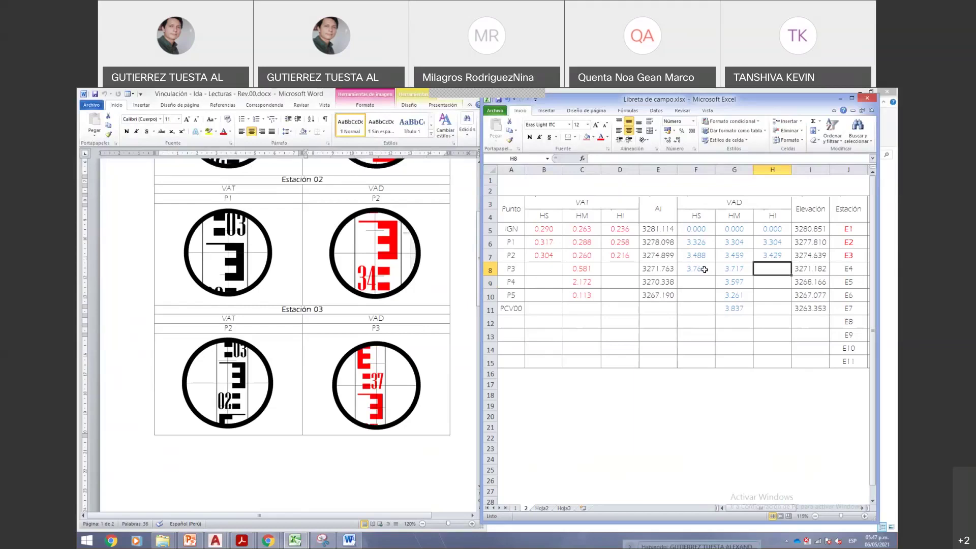
{"action": "type", "text": "3."}
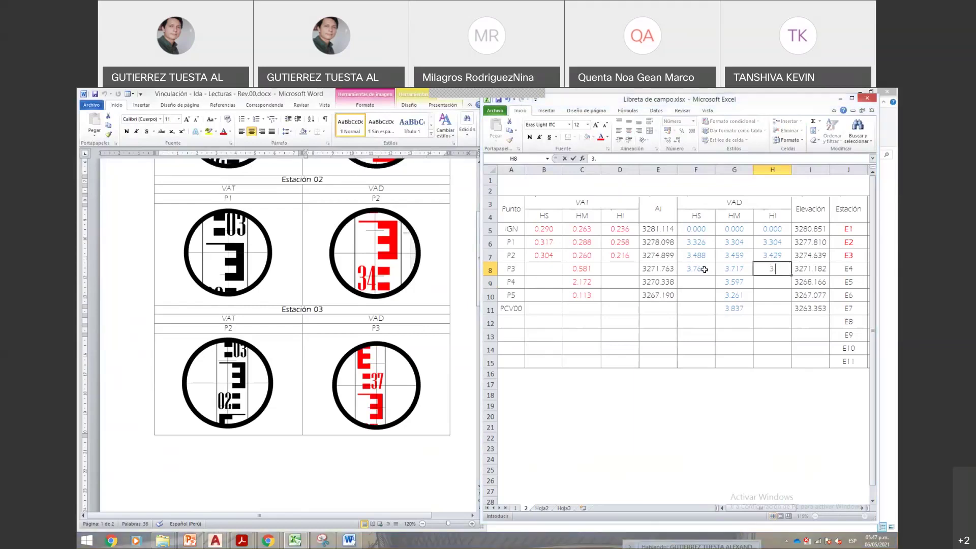
{"action": "type", "text": "672"}
{"action": "key", "text": "Return"}
- Review P3's row 8 readings, then scroll the Word rod images to later stations
{"action": "key", "text": "Up"}
{"action": "key", "text": "Right"}
{"action": "key", "text": "Right"}
{"action": "key", "text": "Left"}
{"action": "key", "text": "Left"}
{"action": "key", "text": "Left"}
{"action": "key", "text": "Left"}
{"action": "left_click", "coordinate": [170, 271]}
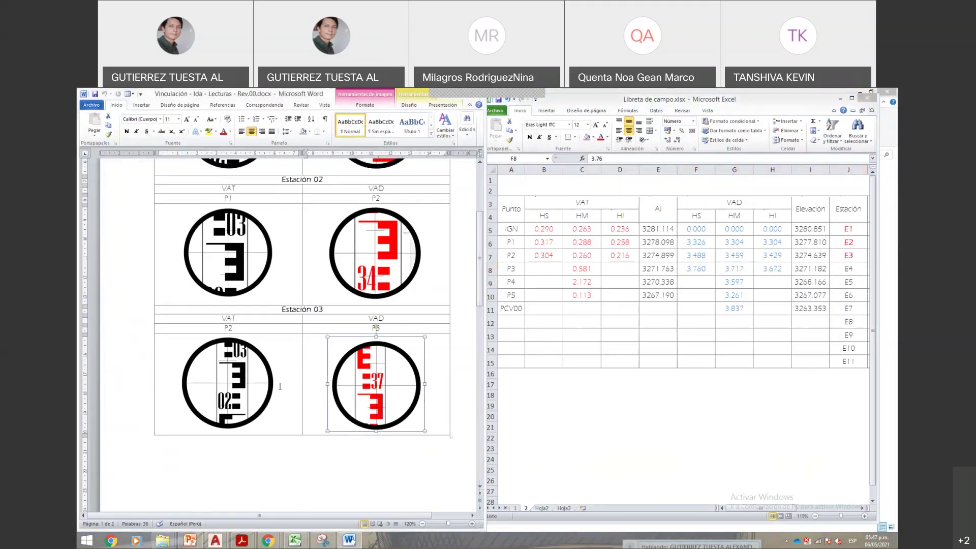
{"action": "scroll", "coordinate": [279, 375], "scroll_direction": "down", "scroll_amount": 10}
{"action": "scroll", "coordinate": [282, 375], "scroll_direction": "down", "scroll_amount": 2}
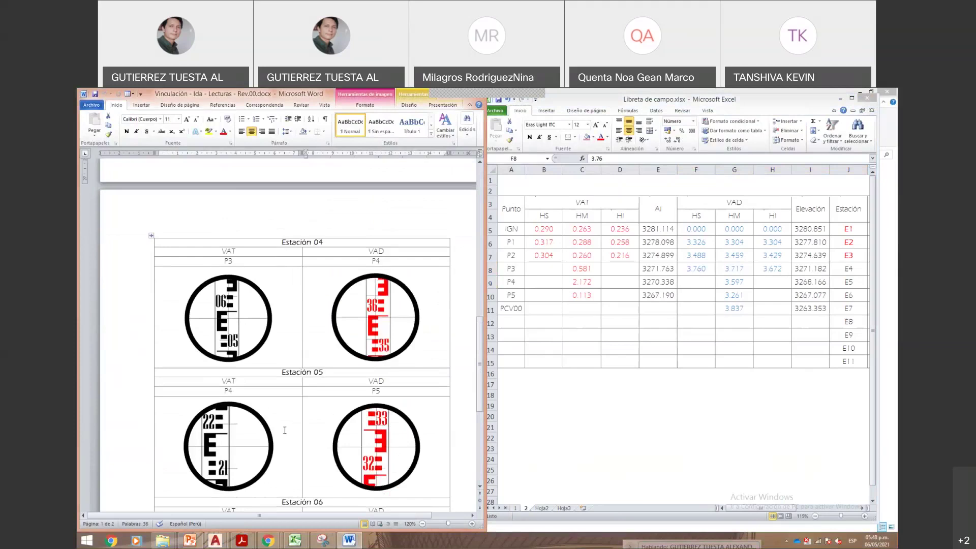
- Switch to the 'Nivelación GC - Ida y Vuelta' AutoCAD profile and zoom across stations P3 and P4
{"action": "mouse_move", "coordinate": [215, 540]}
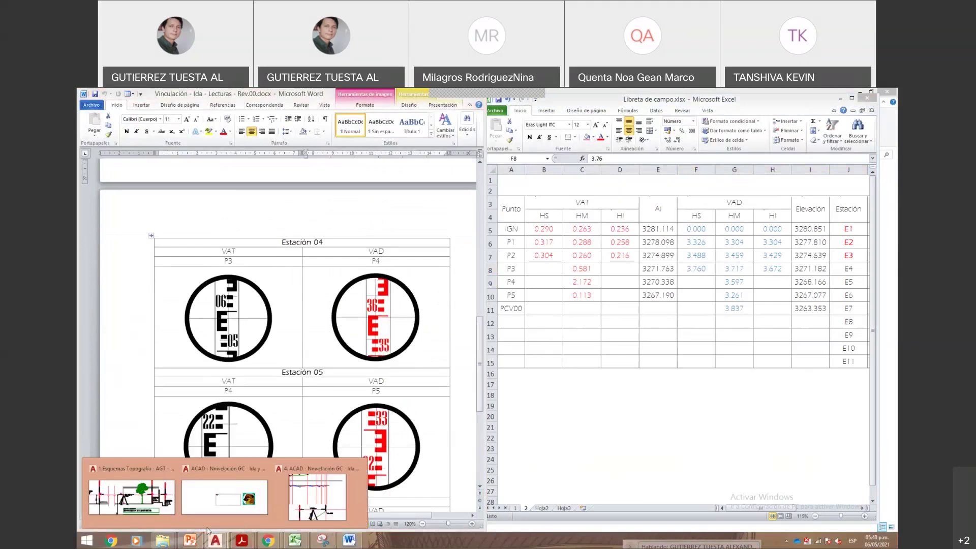
{"action": "left_click", "coordinate": [336, 503]}
{"action": "scroll", "coordinate": [285, 468], "scroll_direction": "down", "scroll_amount": 6}
{"action": "scroll", "coordinate": [244, 442], "scroll_direction": "up", "scroll_amount": 6}
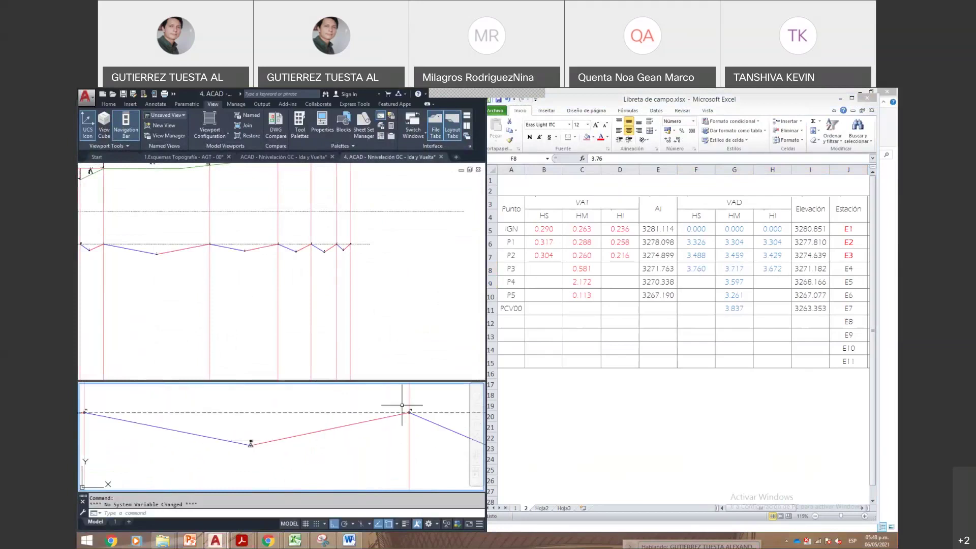
{"action": "scroll", "coordinate": [401, 405], "scroll_direction": "up", "scroll_amount": 3}
{"action": "scroll", "coordinate": [415, 423], "scroll_direction": "down", "scroll_amount": 3}
{"action": "scroll", "coordinate": [153, 427], "scroll_direction": "up", "scroll_amount": 3}
{"action": "scroll", "coordinate": [158, 422], "scroll_direction": "down", "scroll_amount": 3}
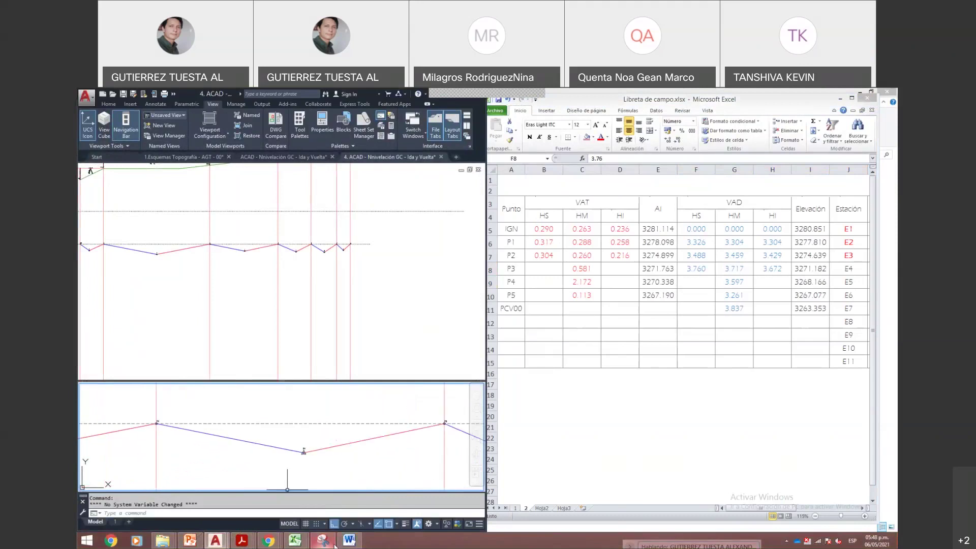
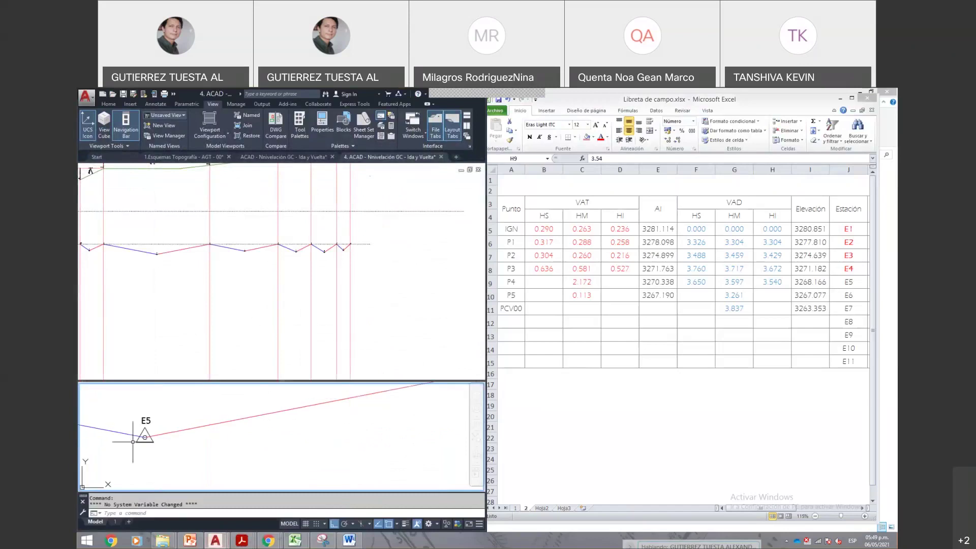
- Zoom and pan the AutoCAD profile to check the P4 and P5 rod readings
{"action": "scroll", "coordinate": [349, 402], "scroll_direction": "up", "scroll_amount": 5}
{"action": "scroll", "coordinate": [335, 402], "scroll_direction": "down", "scroll_amount": 4}
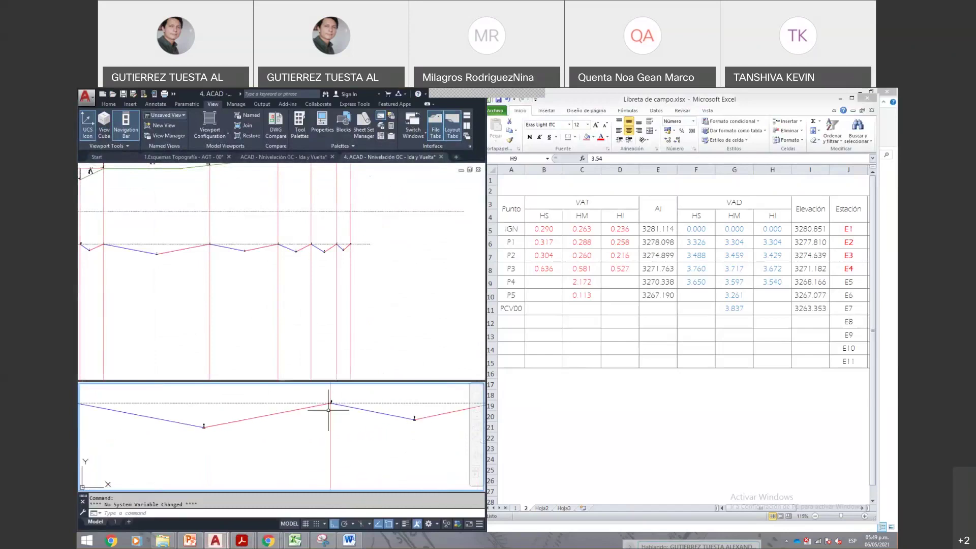
{"action": "scroll", "coordinate": [164, 414], "scroll_direction": "up", "scroll_amount": 4}
{"action": "scroll", "coordinate": [165, 414], "scroll_direction": "down", "scroll_amount": 4}
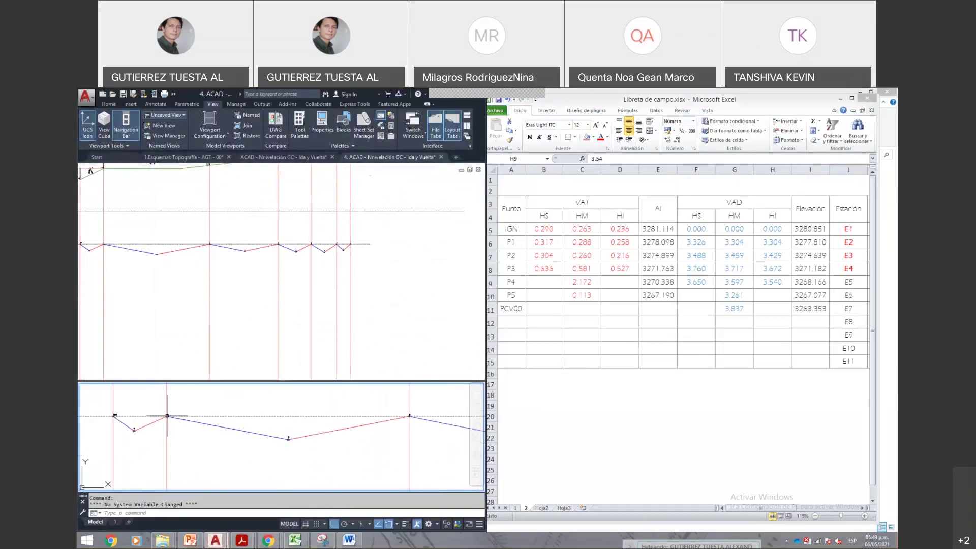
{"action": "left_click", "coordinate": [264, 278]}
{"action": "left_click_drag", "start_coordinate": [245, 223], "coordinate": [282, 358]}
{"action": "scroll", "coordinate": [281, 300], "scroll_direction": "up", "scroll_amount": 8}
{"action": "scroll", "coordinate": [259, 303], "scroll_direction": "down", "scroll_amount": 6}
{"action": "left_click_drag", "start_coordinate": [206, 326], "coordinate": [371, 304]}
{"action": "scroll", "coordinate": [201, 290], "scroll_direction": "up", "scroll_amount": 6}
{"action": "scroll", "coordinate": [201, 290], "scroll_direction": "down", "scroll_amount": 4}
{"action": "scroll", "coordinate": [403, 270], "scroll_direction": "up", "scroll_amount": 3}
{"action": "scroll", "coordinate": [338, 365], "scroll_direction": "down", "scroll_amount": 2}
{"action": "scroll", "coordinate": [338, 365], "scroll_direction": "up", "scroll_amount": 2}
{"action": "scroll", "coordinate": [233, 333], "scroll_direction": "down", "scroll_amount": 6}
{"action": "scroll", "coordinate": [170, 279], "scroll_direction": "up", "scroll_amount": 4}
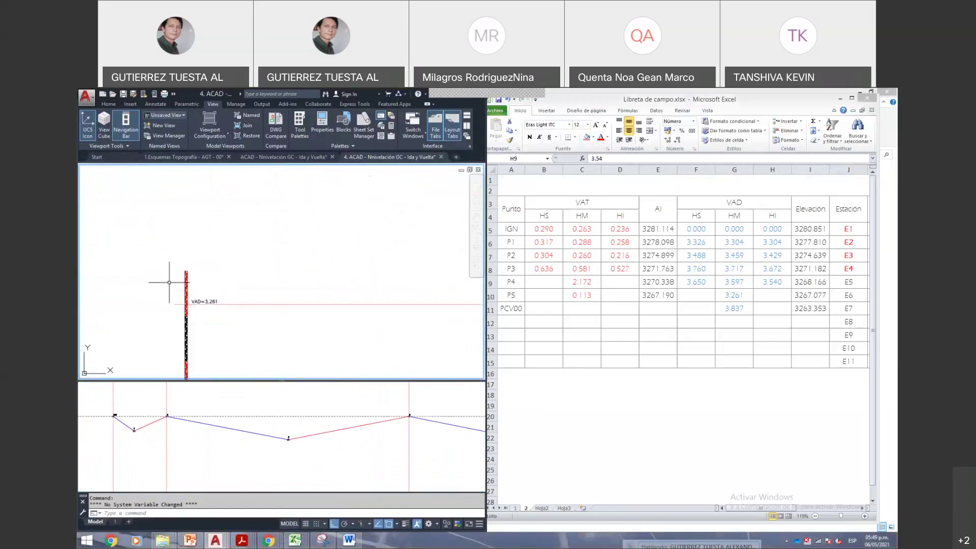
{"action": "scroll", "coordinate": [199, 356], "scroll_direction": "down", "scroll_amount": 2}
{"action": "scroll", "coordinate": [204, 354], "scroll_direction": "up", "scroll_amount": 4}
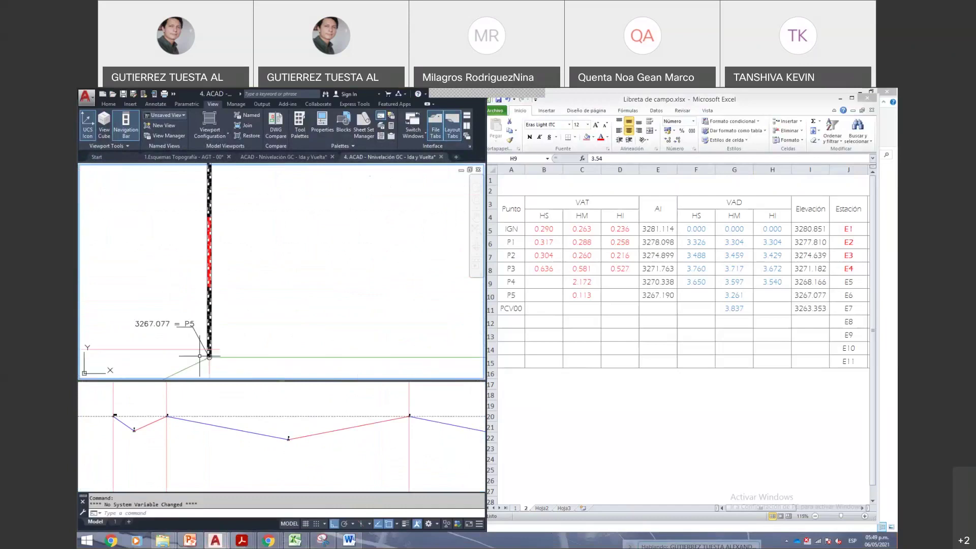
{"action": "scroll", "coordinate": [205, 350], "scroll_direction": "down", "scroll_amount": 2}
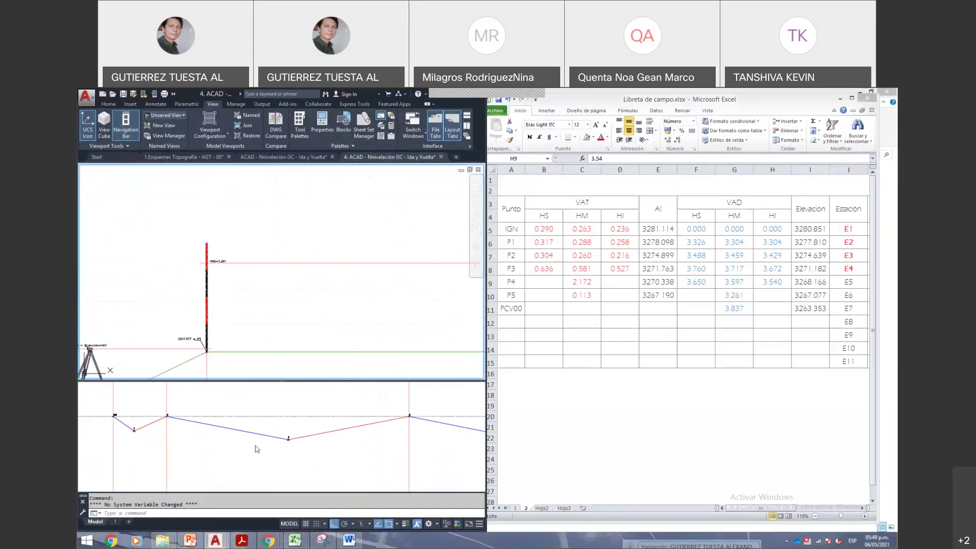
- Bring up the Word rod sketches beside the spreadsheet and select station E5 in J9
{"action": "left_click", "coordinate": [340, 543]}
{"action": "left_click", "coordinate": [765, 304]}
{"action": "left_click", "coordinate": [852, 283]}
- Make station E5 in J9 red and bold, then review the Estación 05 sketches in Word
{"action": "left_click", "coordinate": [600, 138]}
{"action": "left_click", "coordinate": [529, 137]}
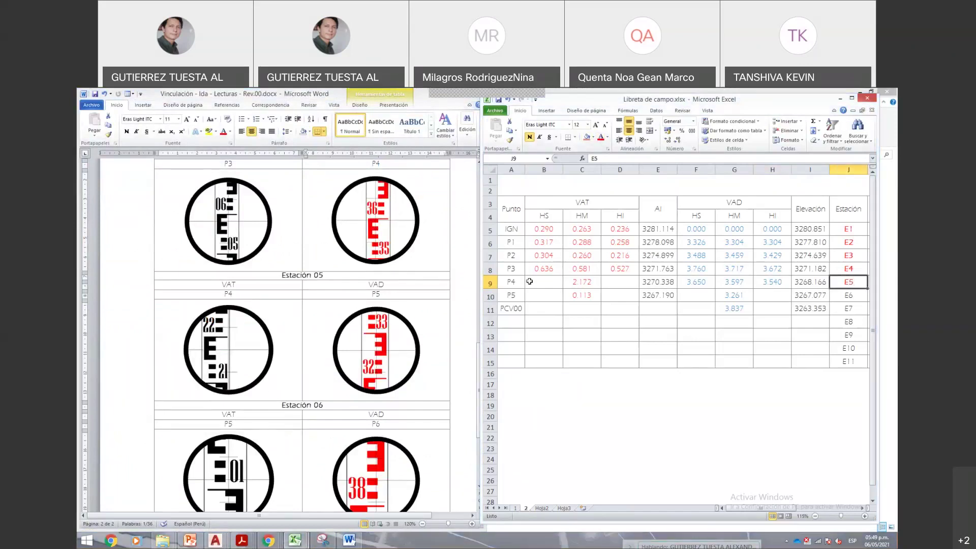
{"action": "left_click", "coordinate": [281, 326]}
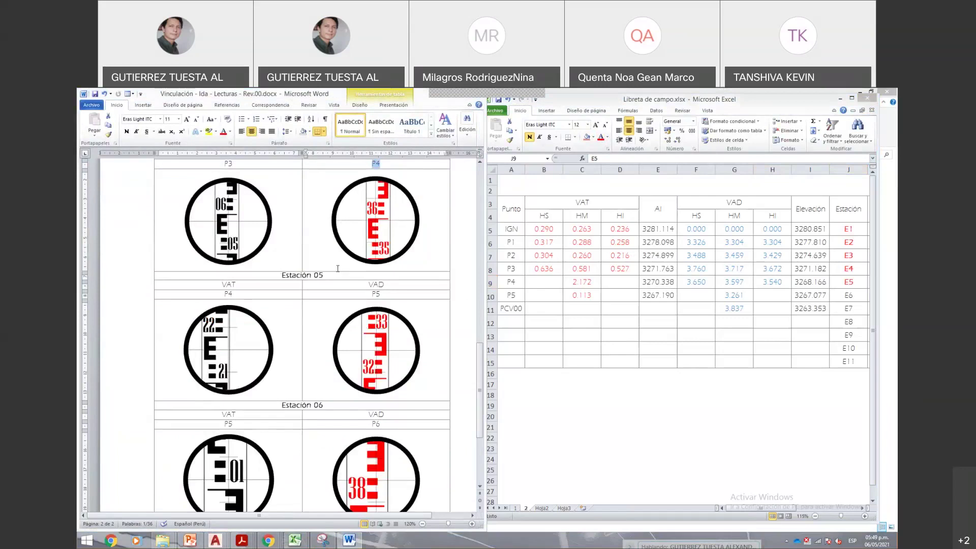
{"action": "left_click_drag", "start_coordinate": [337, 268], "coordinate": [340, 273]}
{"action": "left_click", "coordinate": [222, 287]}
{"action": "left_click_drag", "start_coordinate": [281, 274], "coordinate": [318, 275]}
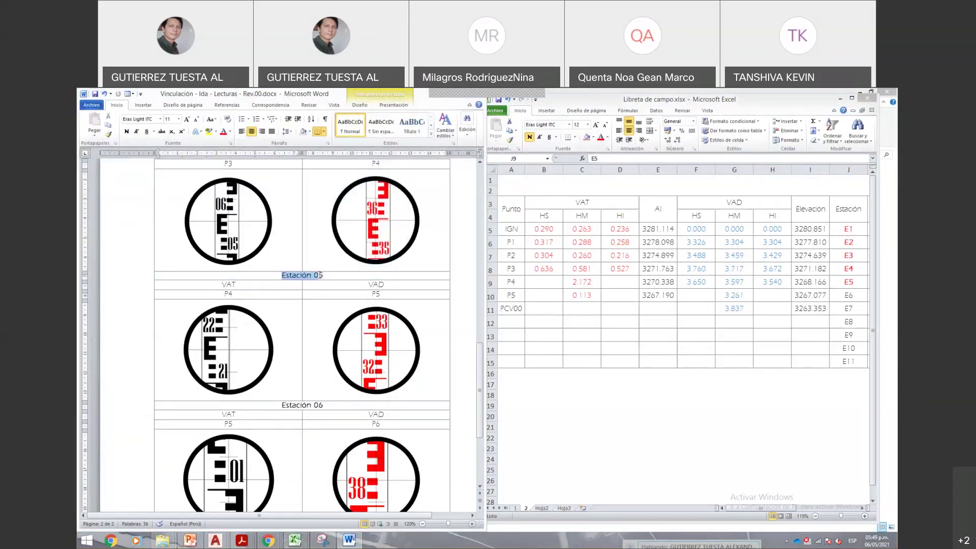
{"action": "double_click", "coordinate": [224, 285]}
- Enter P4's readings, 2.220 in B9 and 2.123 in D9, and recheck the row
{"action": "left_click", "coordinate": [540, 286]}
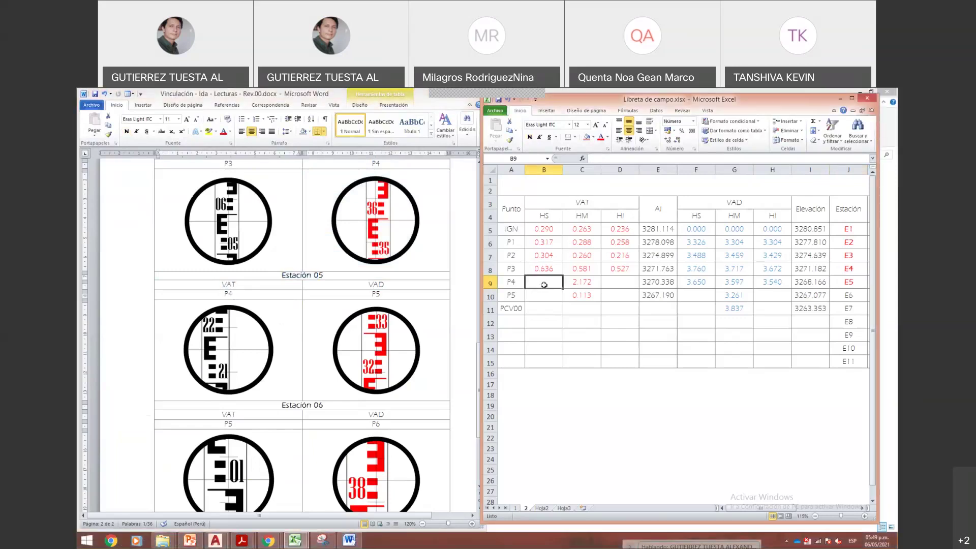
{"action": "type", "text": "02.22"}
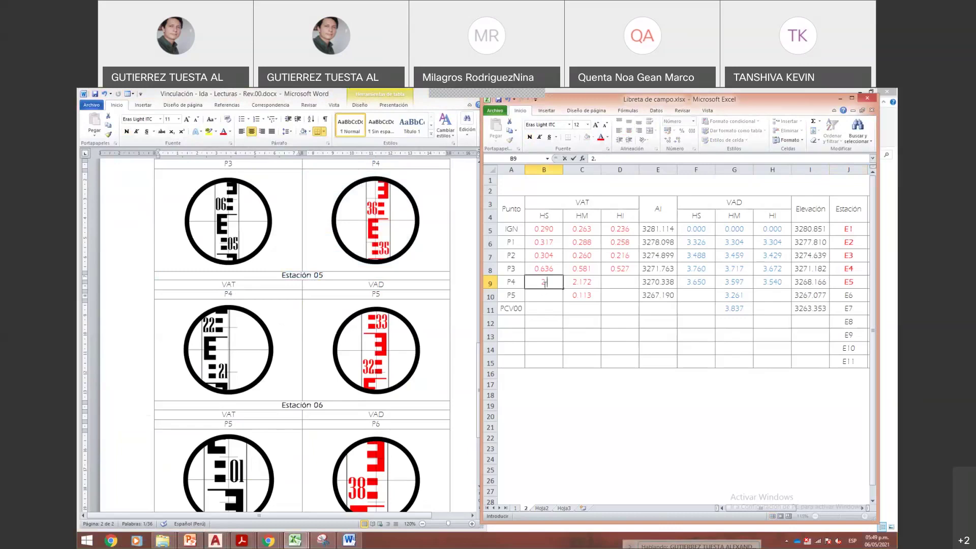
{"action": "key", "text": "ctrl+Return"}
{"action": "key", "text": "Right"}
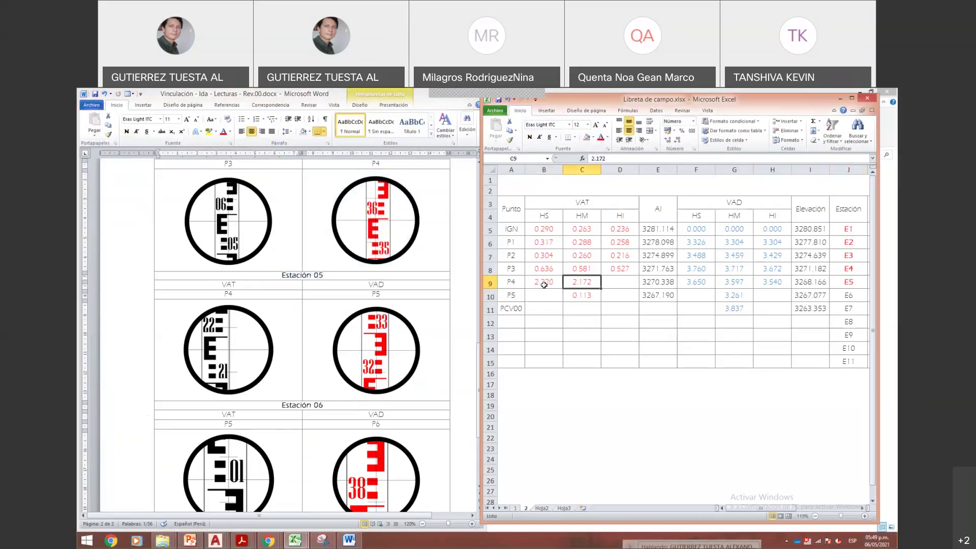
{"action": "key", "text": "Right"}
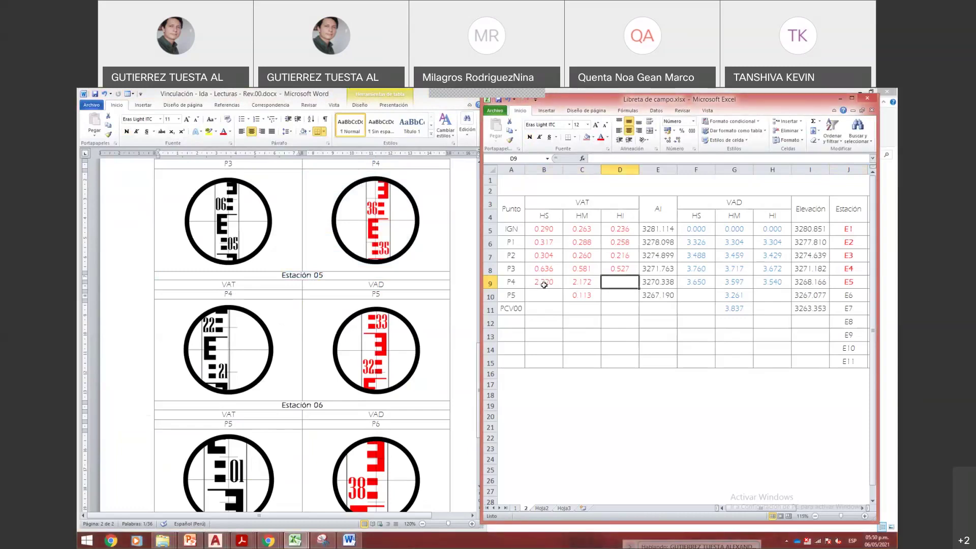
{"action": "type", "text": "2.12"}
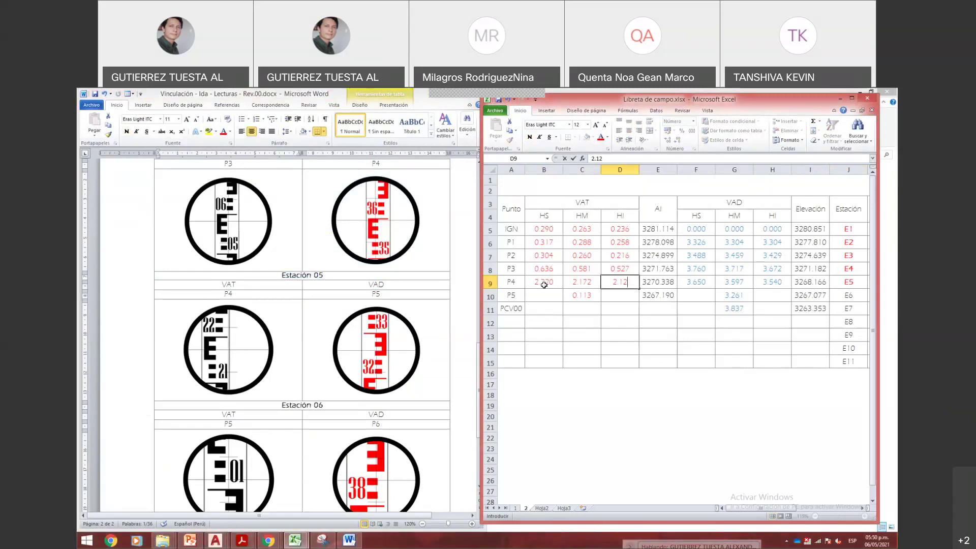
{"action": "type", "text": "3"}
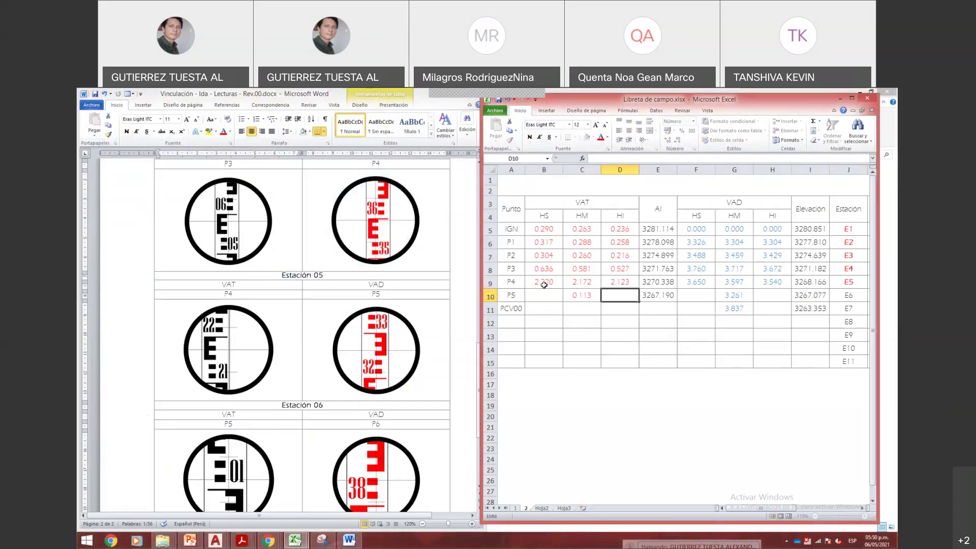
{"action": "key", "text": "ctrl+Return"}
{"action": "key", "text": "Right"}
{"action": "key", "text": "Right"}
{"action": "key", "text": "Left"}
{"action": "key", "text": "Left"}
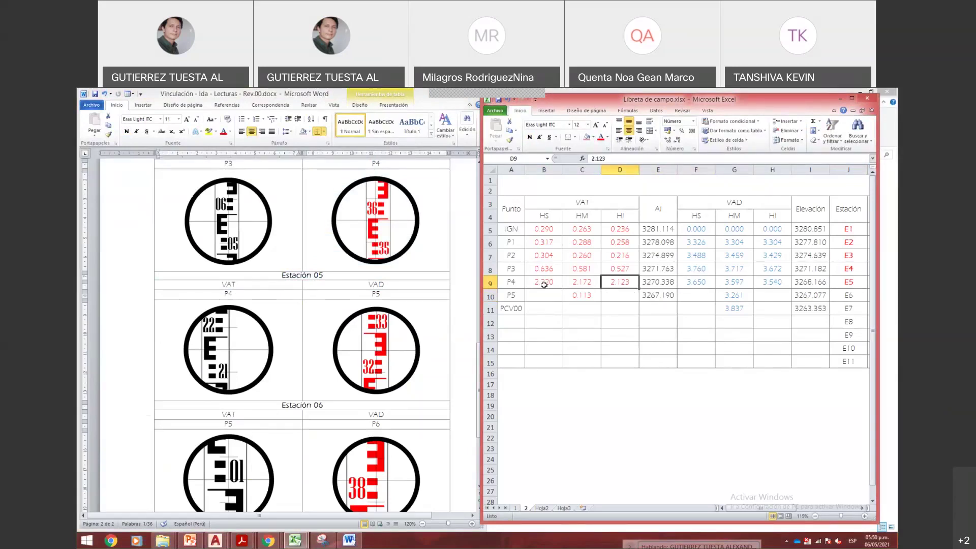
{"action": "left_click", "coordinate": [544, 285]}
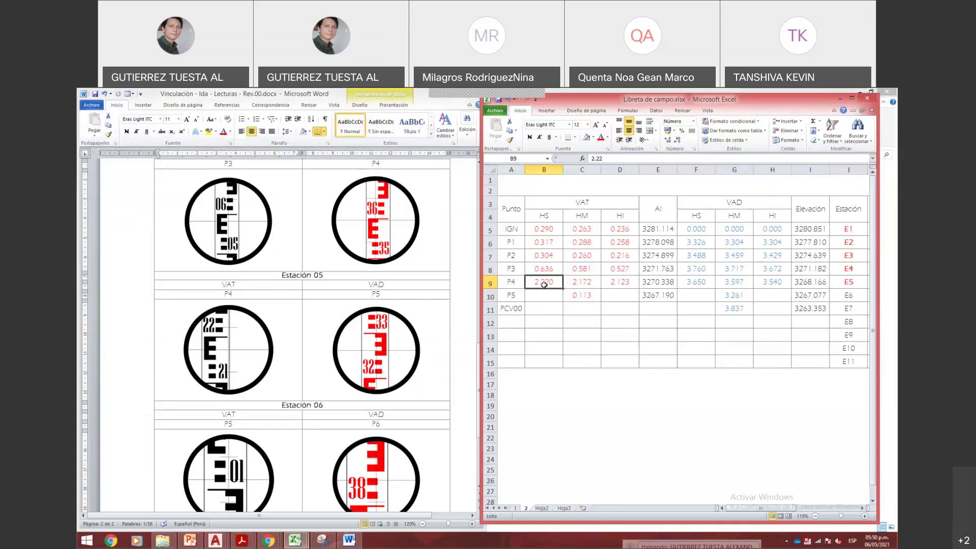
{"action": "key", "text": "Right"}
{"action": "key", "text": "Right"}
{"action": "key", "text": "Right"}
{"action": "key", "text": "Right"}
- Enter P5's readings, 3.310 in F10 and 3.212 in H10
{"action": "key", "text": "Down"}
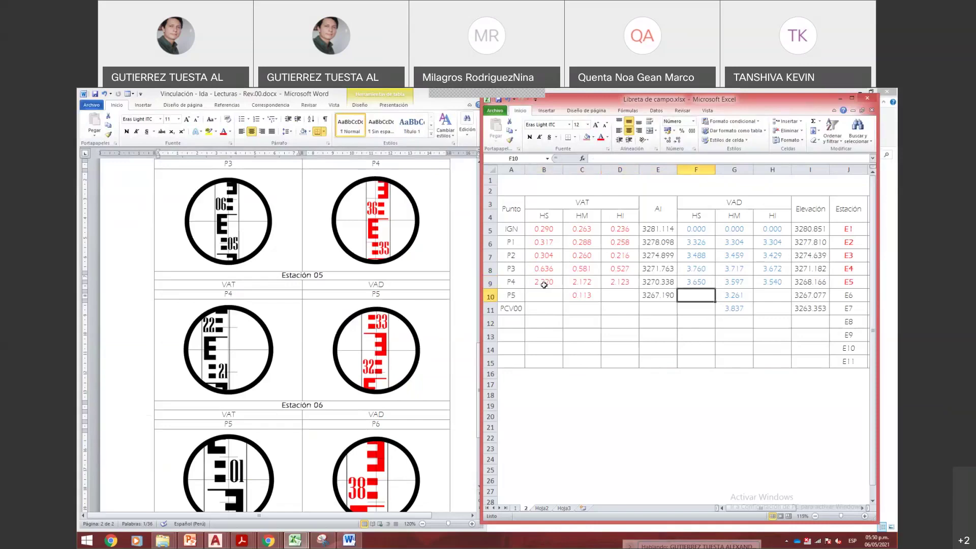
{"action": "type", "text": "3.310"}
{"action": "key", "text": "Return"}
{"action": "key", "text": "Up"}
{"action": "key", "text": "Right"}
{"action": "key", "text": "Right"}
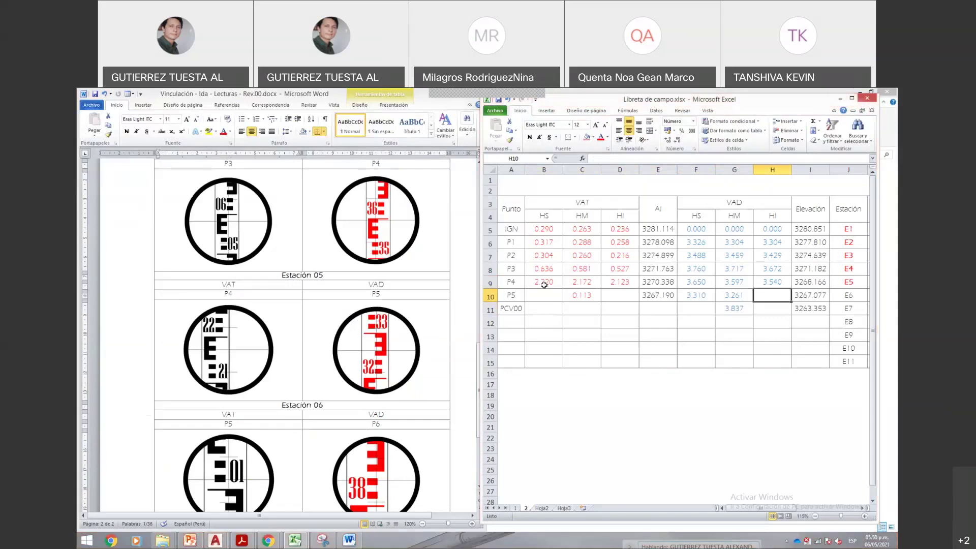
{"action": "type", "text": "3.21"}
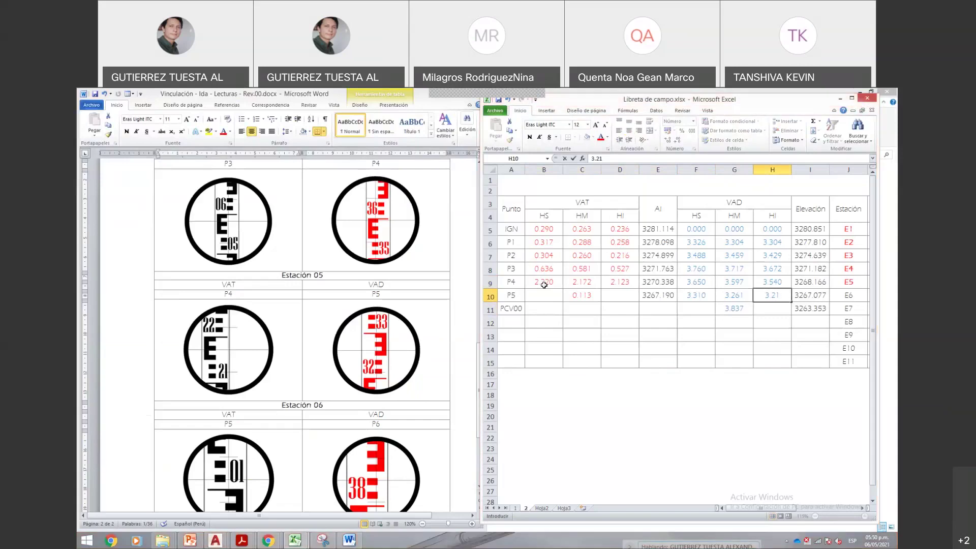
{"action": "key", "text": "Return"}
{"action": "key", "text": "Up"}
{"action": "key", "text": "Left"}
{"action": "key", "text": "Left"}
{"action": "key", "text": "Left"}
{"action": "key", "text": "Right"}
{"action": "key", "text": "Right"}
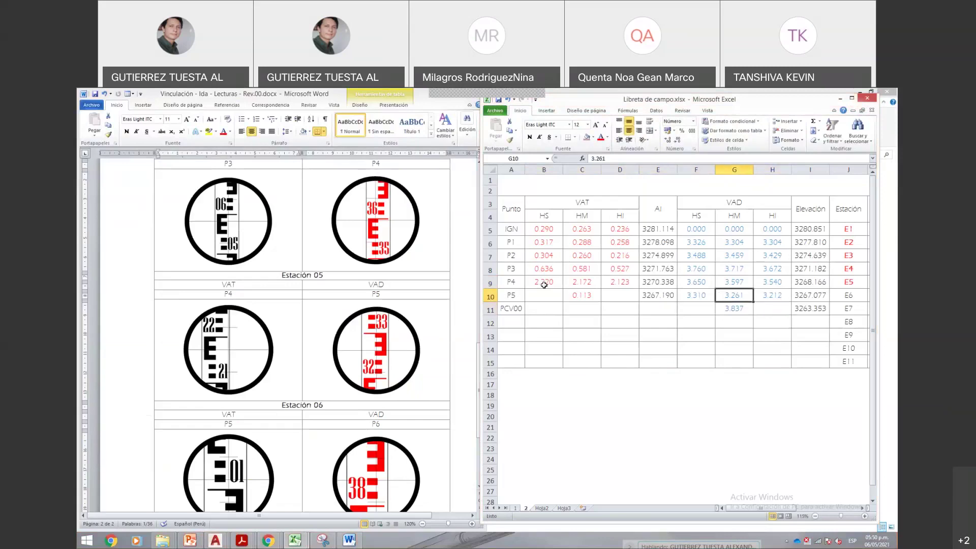
- After checking the rod sketches, make station E6 in J10 red and bold
{"action": "left_click", "coordinate": [341, 383]}
{"action": "scroll", "coordinate": [341, 382], "scroll_direction": "down", "scroll_amount": 3}
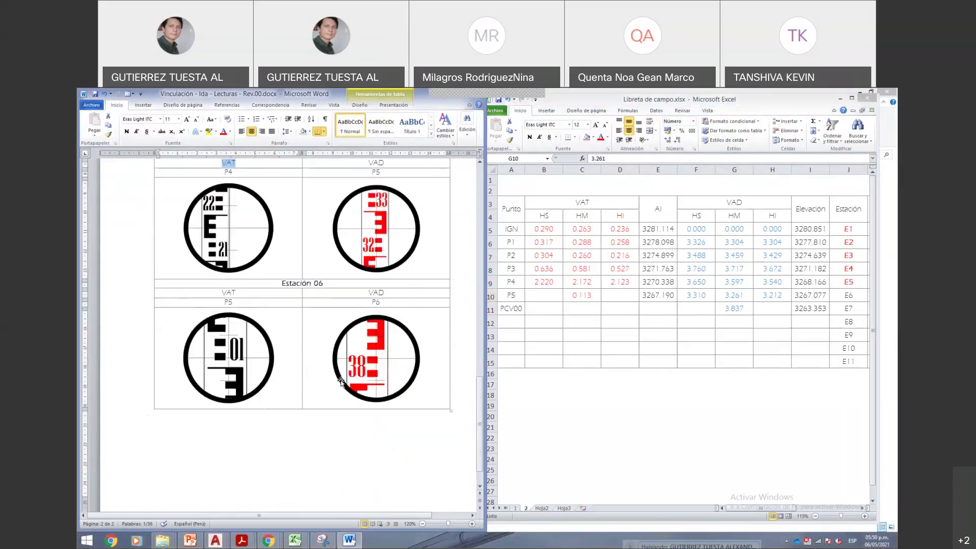
{"action": "key", "text": "alt+Tab"}
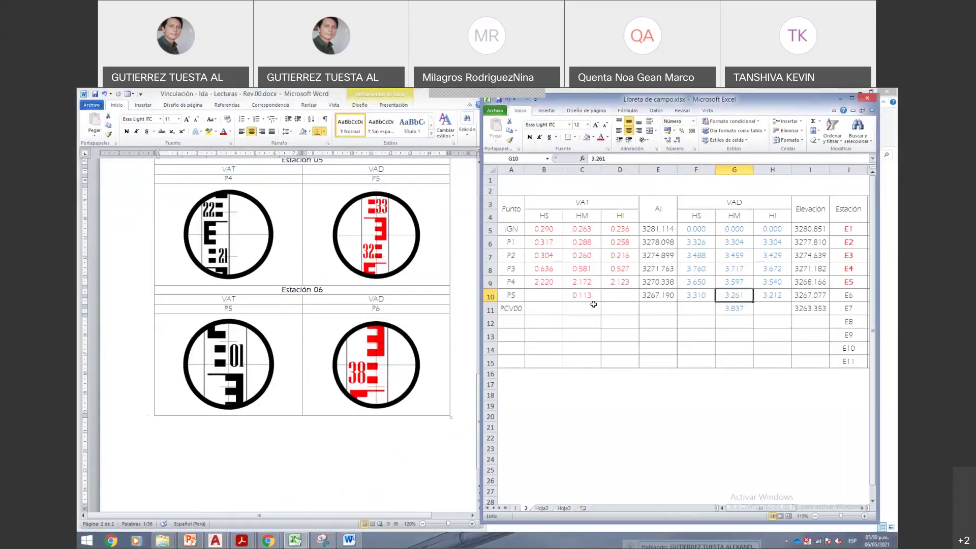
{"action": "left_click", "coordinate": [835, 298]}
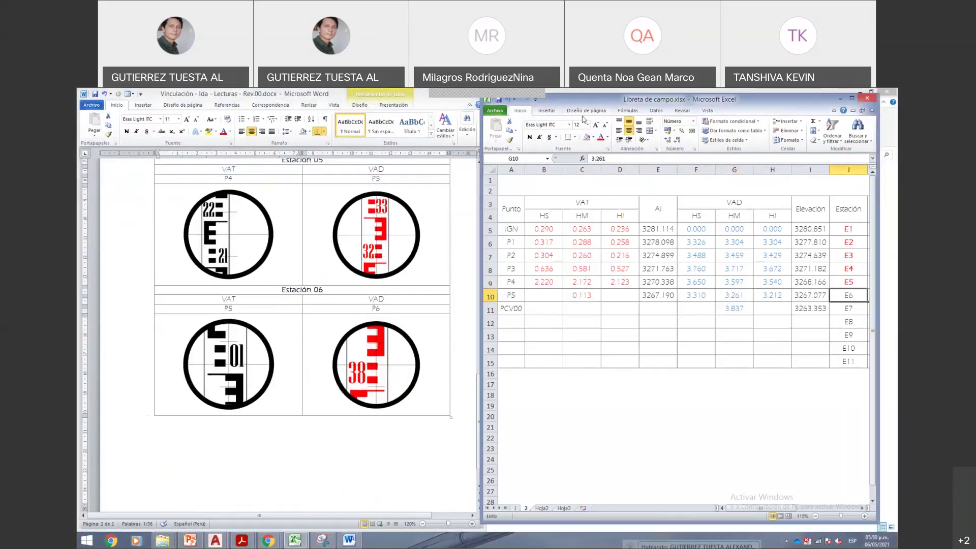
{"action": "left_click", "coordinate": [601, 138]}
{"action": "left_click", "coordinate": [529, 136]}
{"action": "left_click", "coordinate": [632, 338]}
- Enter P5's readings of 0.146 in B10 and 0.081 as its HI
{"action": "left_click", "coordinate": [534, 291]}
{"action": "type", "text": "0"}
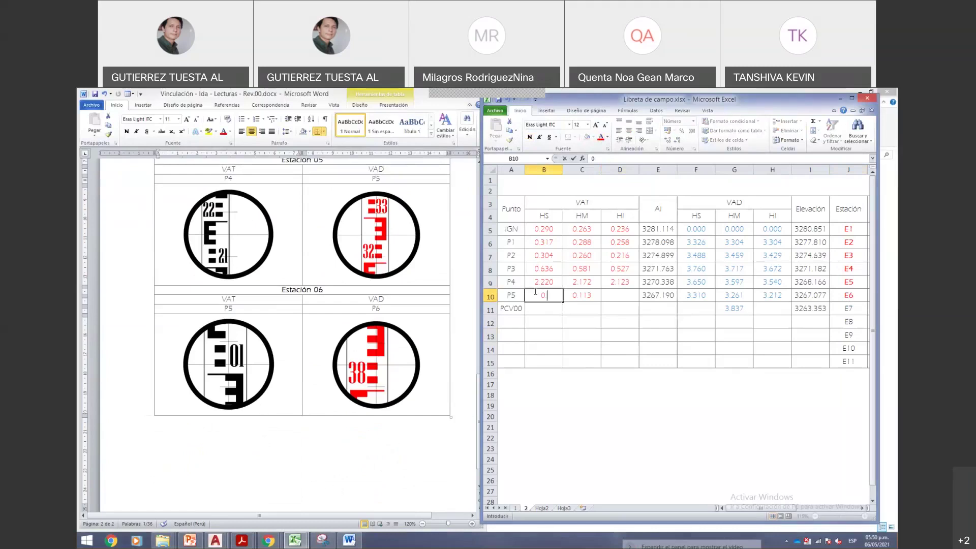
{"action": "type", "text": ".146"}
{"action": "key", "text": "Return"}
{"action": "key", "text": "Up"}
{"action": "key", "text": "Right"}
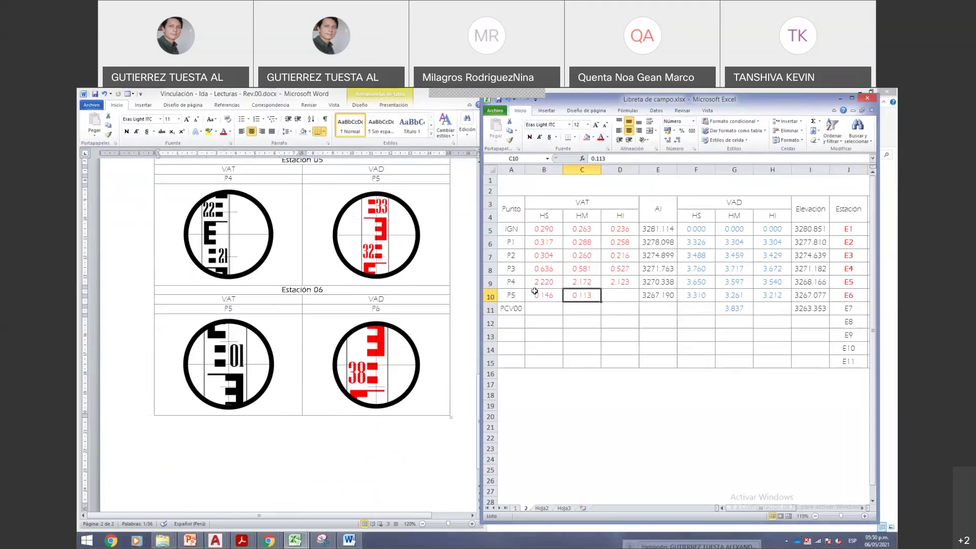
{"action": "key", "text": "Right"}
{"action": "type", "text": "0.0"}
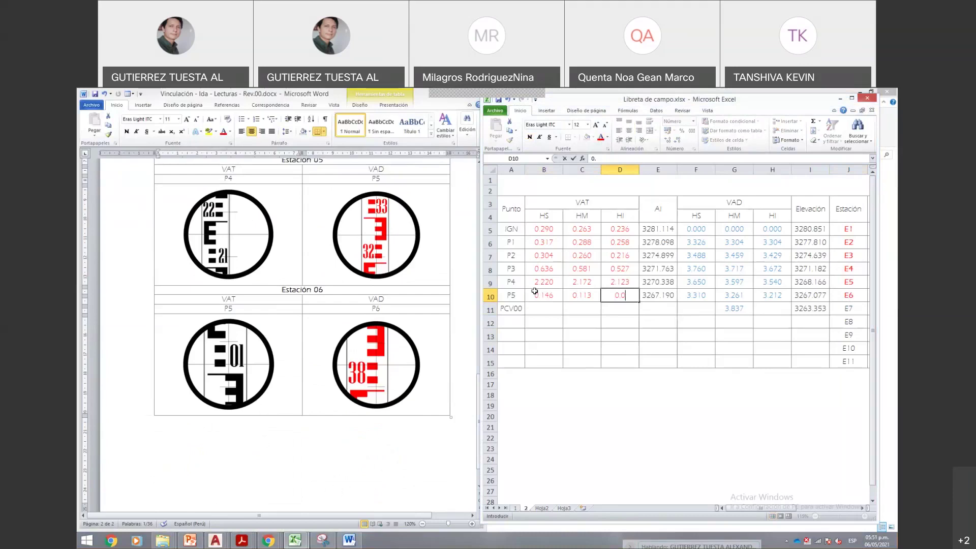
{"action": "type", "text": "81"}
{"action": "key", "text": "Return"}
{"action": "key", "text": "Up"}
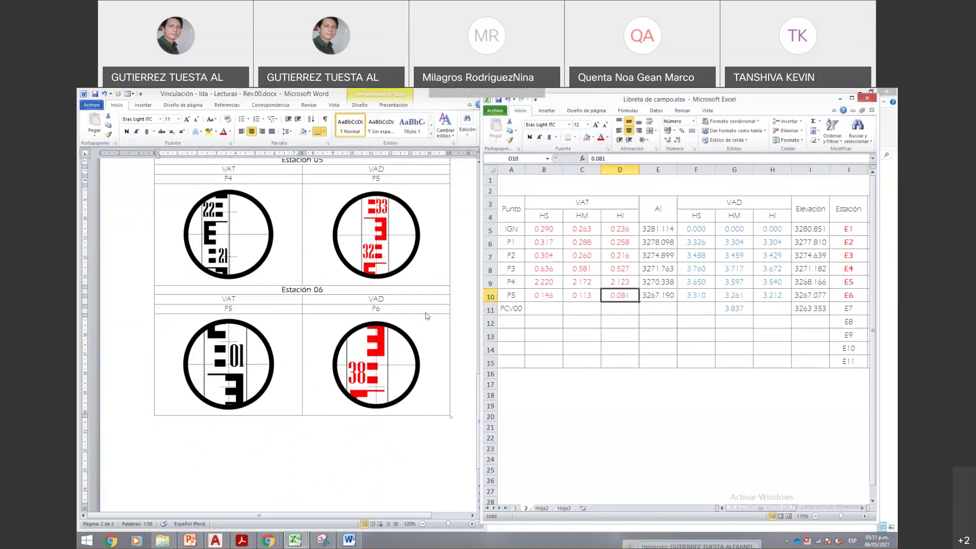
- Rename the P6 label under Estación 06 in the Word sketch to PCV00
{"action": "left_click", "coordinate": [378, 310]}
{"action": "double_click", "coordinate": [378, 310]}
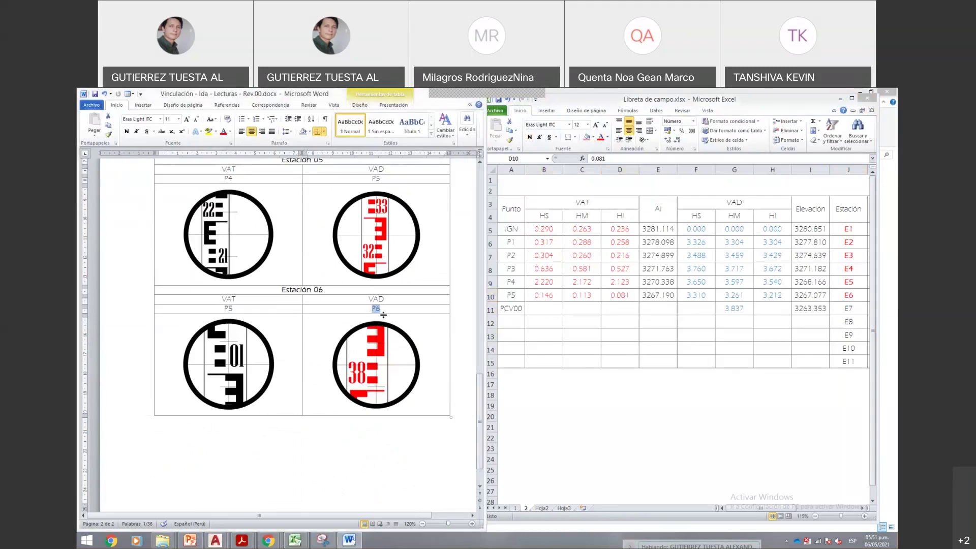
{"action": "left_click", "coordinate": [394, 310]}
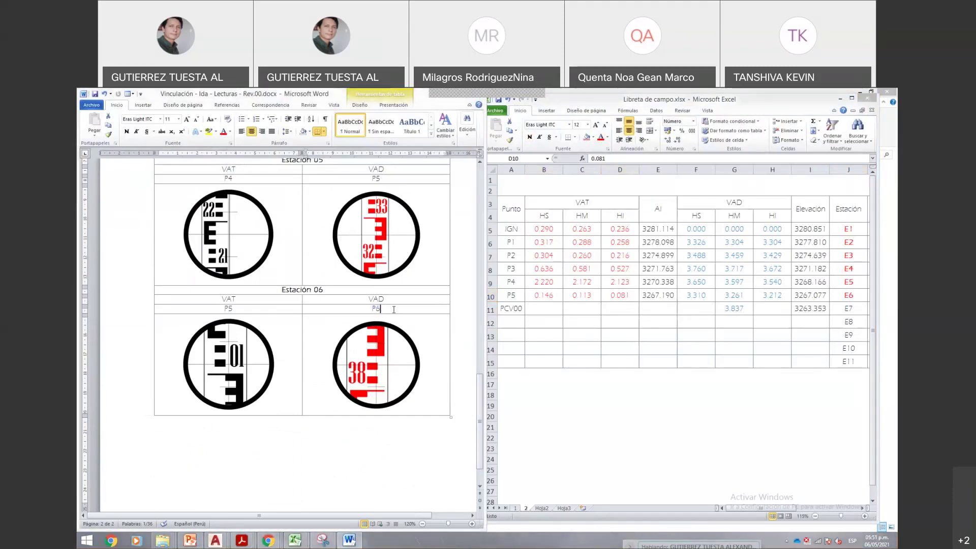
{"action": "key", "text": "BackSpace"}
{"action": "key", "text": "BackSpace"}
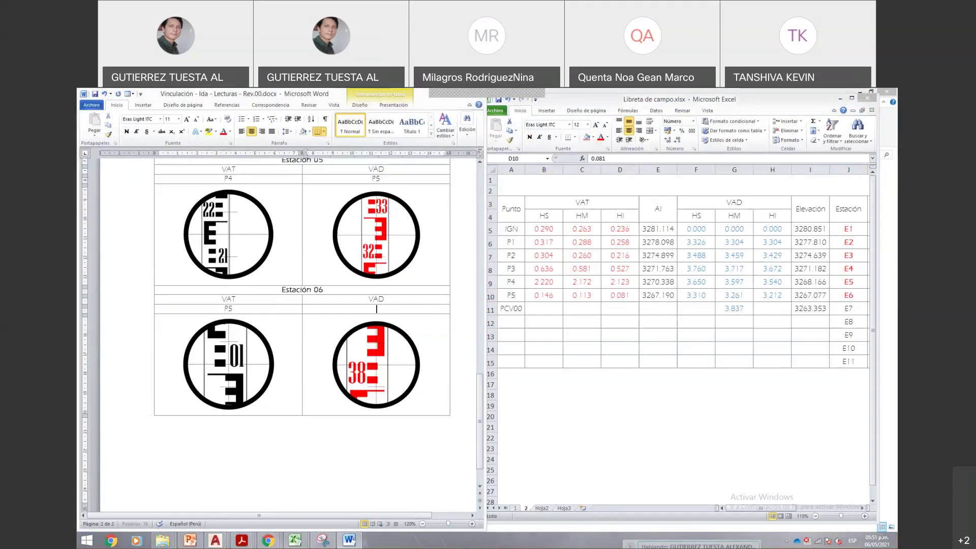
{"action": "type", "text": "PCV00"}
{"action": "left_click", "coordinate": [395, 433]}
- Enter PCV00's readings 3.869 in F11 and 3.804 in H11, then check I11's elevation formula
{"action": "left_click", "coordinate": [681, 315]}
{"action": "left_click", "coordinate": [692, 308]}
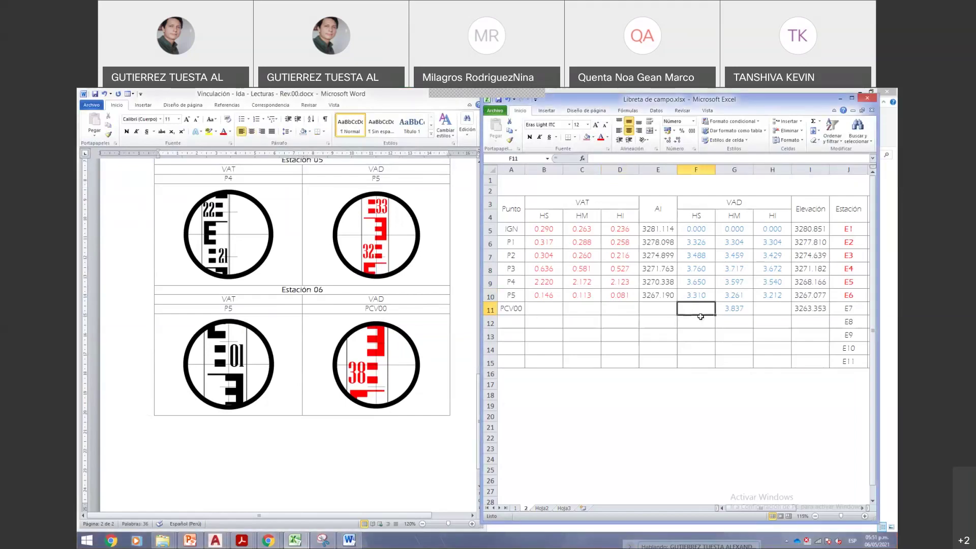
{"action": "type", "text": "3.869"}
{"action": "key", "text": "Tab"}
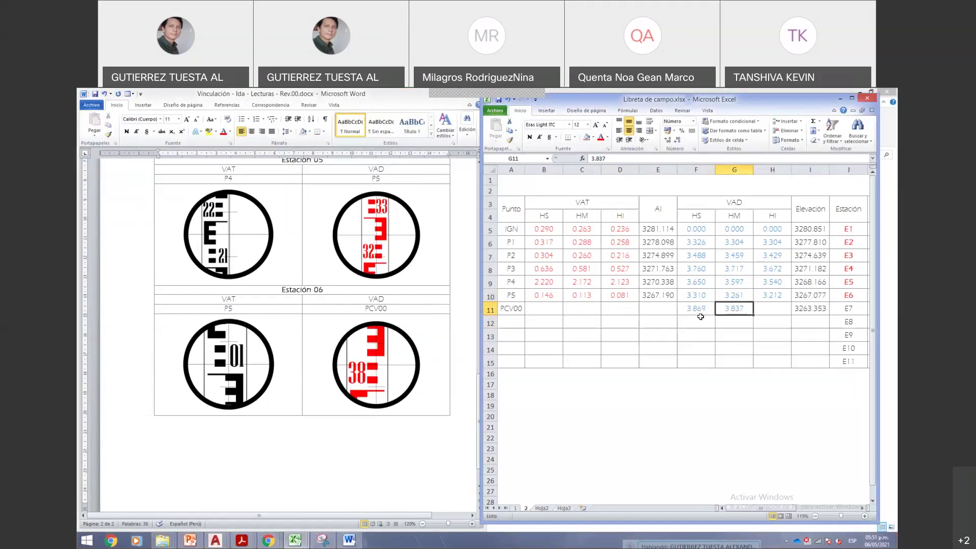
{"action": "key", "text": "Tab"}
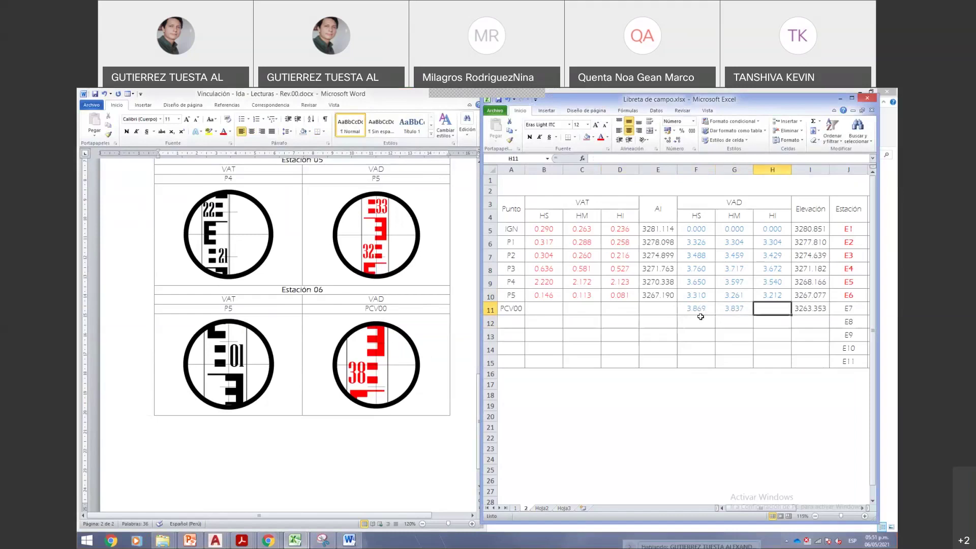
{"action": "type", "text": "3.8"}
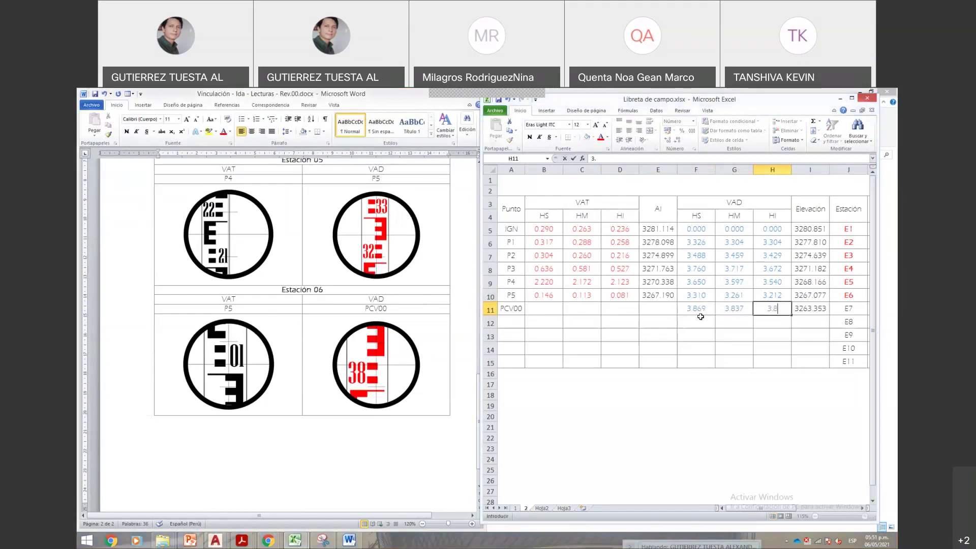
{"action": "type", "text": "04"}
{"action": "key", "text": "Return"}
{"action": "key", "text": "Up"}
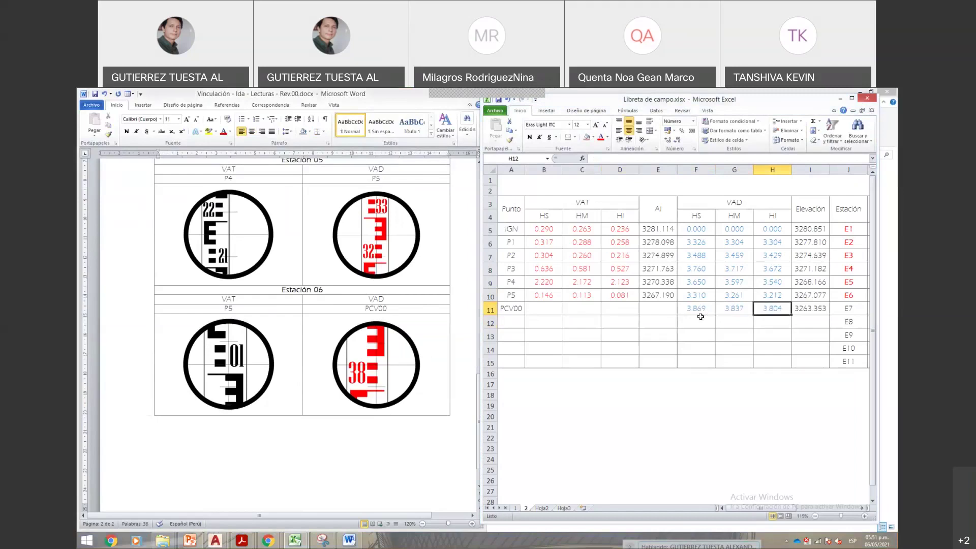
{"action": "key", "text": "Right"}
{"action": "key", "text": "F2"}
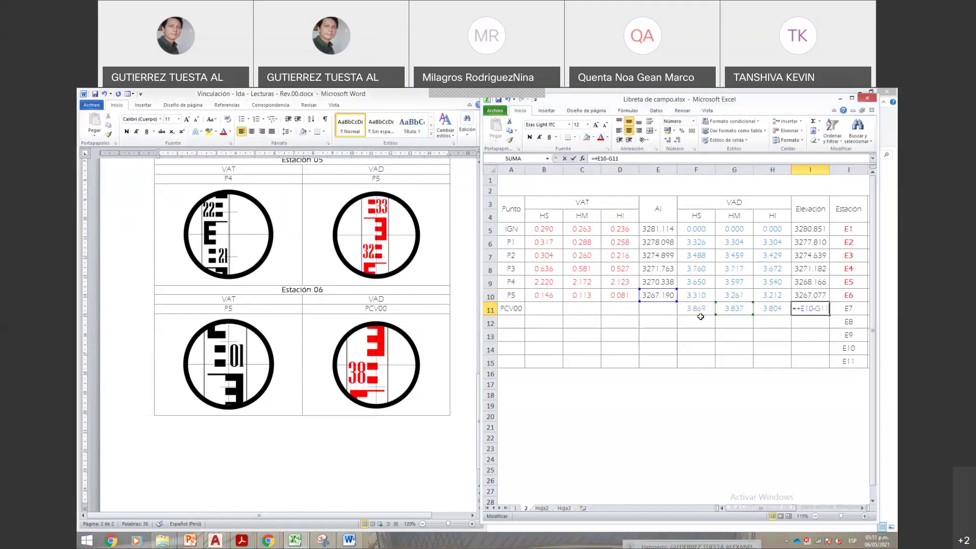
{"action": "key", "text": "Escape"}
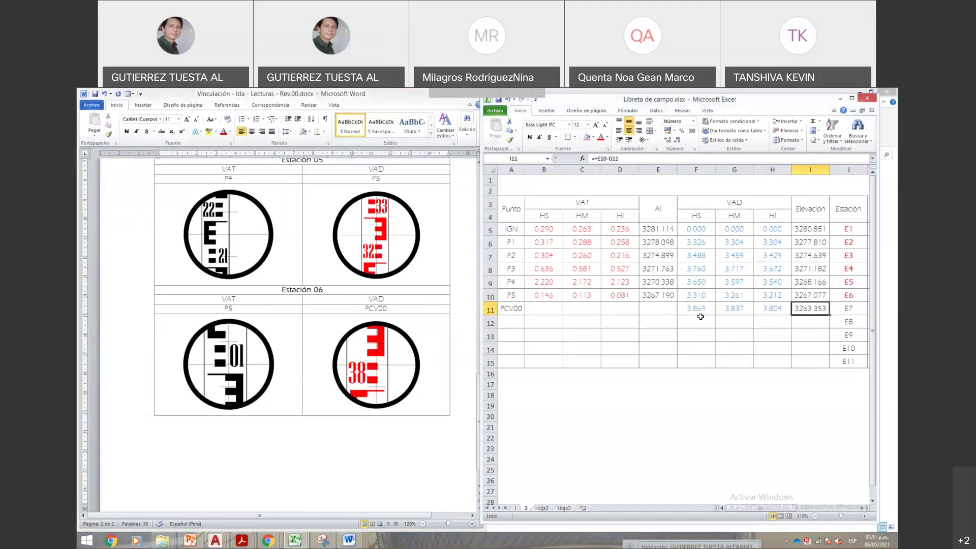
- Switch to the 'Nivelación GC - Ida y Vuelta' drawing and zoom around point P5
{"action": "left_click", "coordinate": [216, 540]}
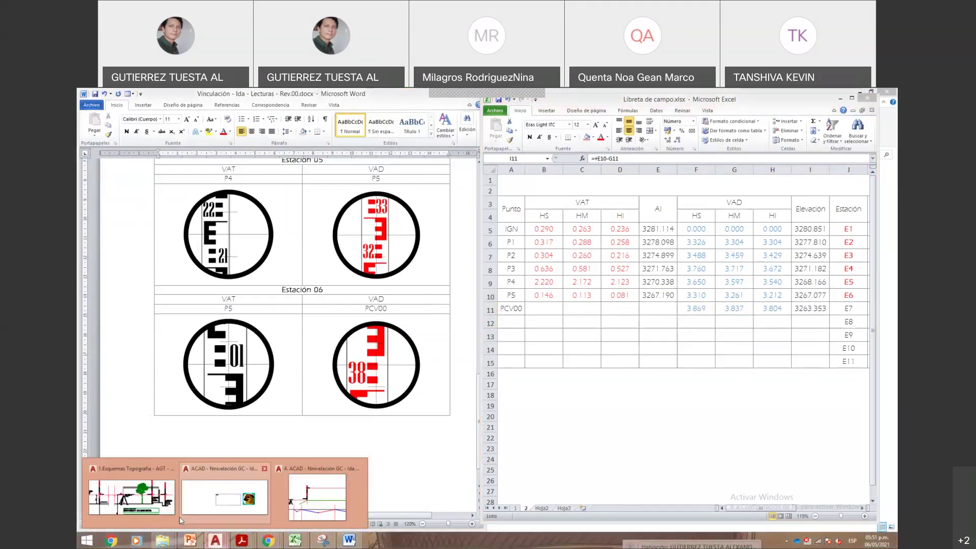
{"action": "left_click", "coordinate": [317, 494]}
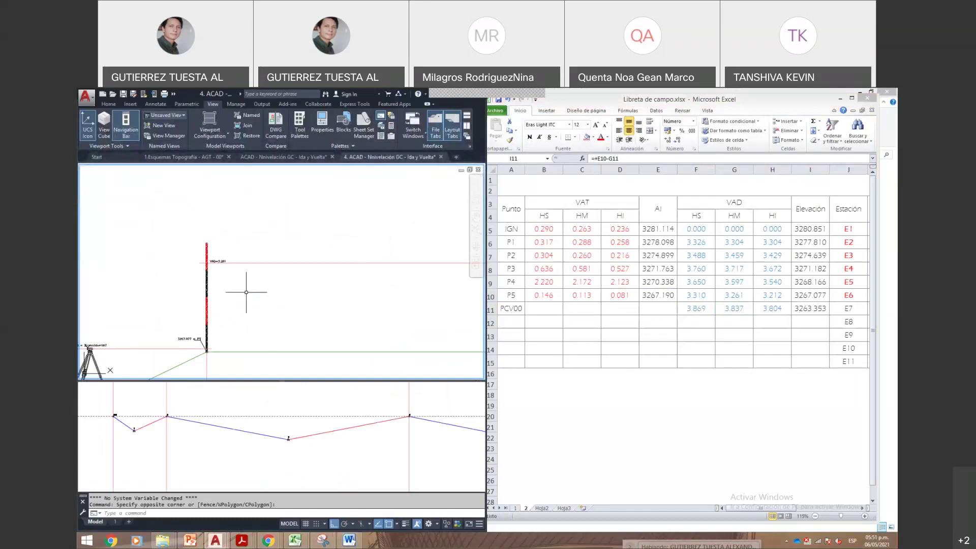
{"action": "scroll", "coordinate": [246, 293], "scroll_direction": "down", "scroll_amount": 8}
{"action": "scroll", "coordinate": [245, 290], "scroll_direction": "up", "scroll_amount": 14}
{"action": "scroll", "coordinate": [245, 288], "scroll_direction": "down", "scroll_amount": 8}
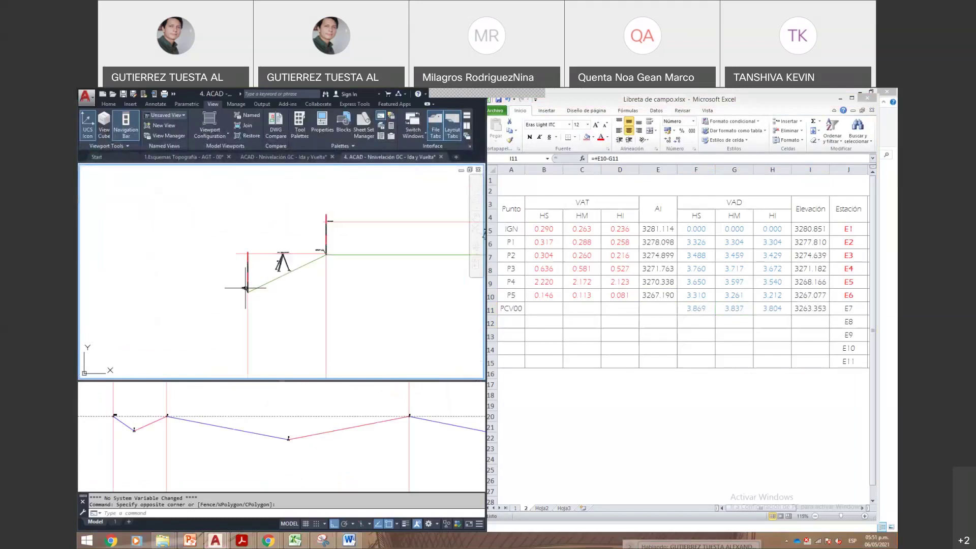
{"action": "scroll", "coordinate": [246, 288], "scroll_direction": "down", "scroll_amount": 3}
{"action": "scroll", "coordinate": [265, 282], "scroll_direction": "down", "scroll_amount": 2}
{"action": "scroll", "coordinate": [265, 282], "scroll_direction": "up", "scroll_amount": 1}
{"action": "scroll", "coordinate": [265, 283], "scroll_direction": "up", "scroll_amount": 5}
{"action": "scroll", "coordinate": [342, 300], "scroll_direction": "up", "scroll_amount": 4}
{"action": "left_click_drag", "start_coordinate": [193, 300], "coordinate": [193, 279]}
{"action": "scroll", "coordinate": [366, 278], "scroll_direction": "up", "scroll_amount": 4}
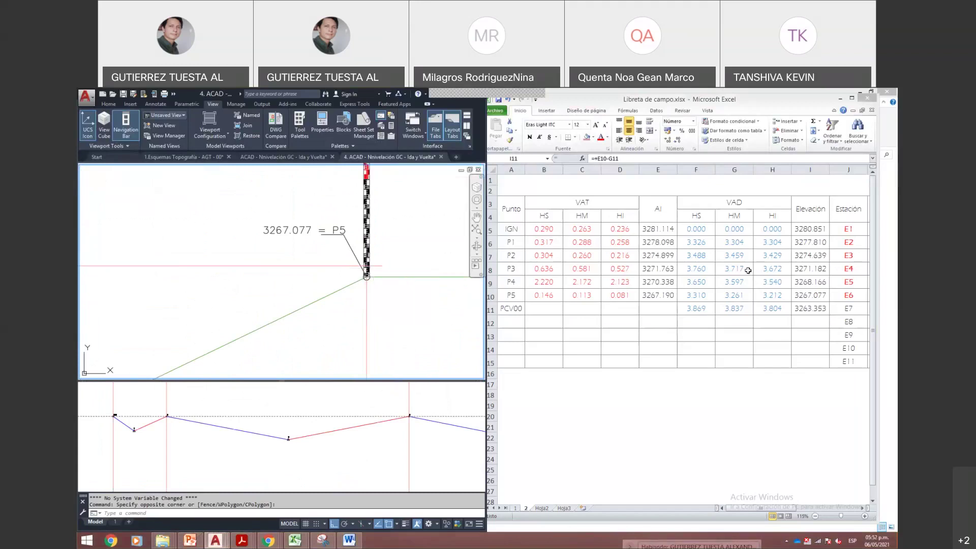
- Compare the P5 and PCV00 elevations in cells I10 and I11 with the profile
{"action": "left_click", "coordinate": [810, 308]}
{"action": "left_click", "coordinate": [811, 295]}
{"action": "left_click", "coordinate": [268, 244]}
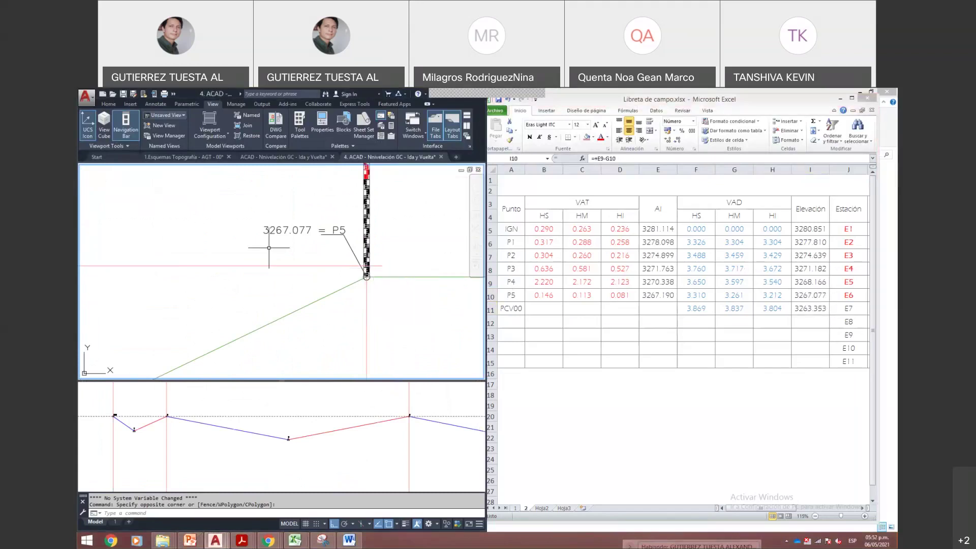
{"action": "scroll", "coordinate": [284, 224], "scroll_direction": "up", "scroll_amount": 5}
{"action": "left_click", "coordinate": [375, 310]}
{"action": "left_click", "coordinate": [820, 299]}
{"action": "left_click", "coordinate": [510, 308]}
{"action": "left_click", "coordinate": [810, 308]}
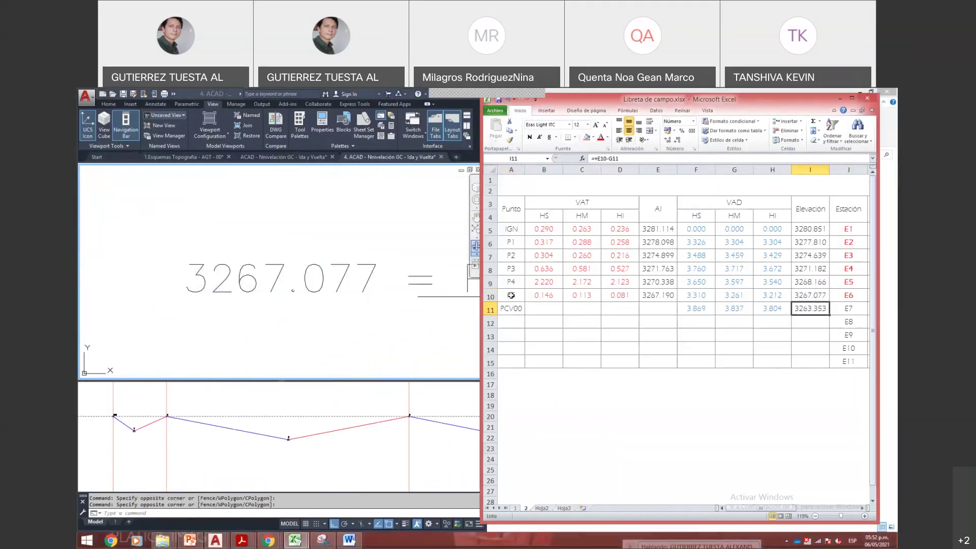
{"action": "left_click", "coordinate": [414, 253]}
{"action": "scroll", "coordinate": [363, 242], "scroll_direction": "down", "scroll_amount": 10}
{"action": "scroll", "coordinate": [356, 252], "scroll_direction": "up", "scroll_amount": 5}
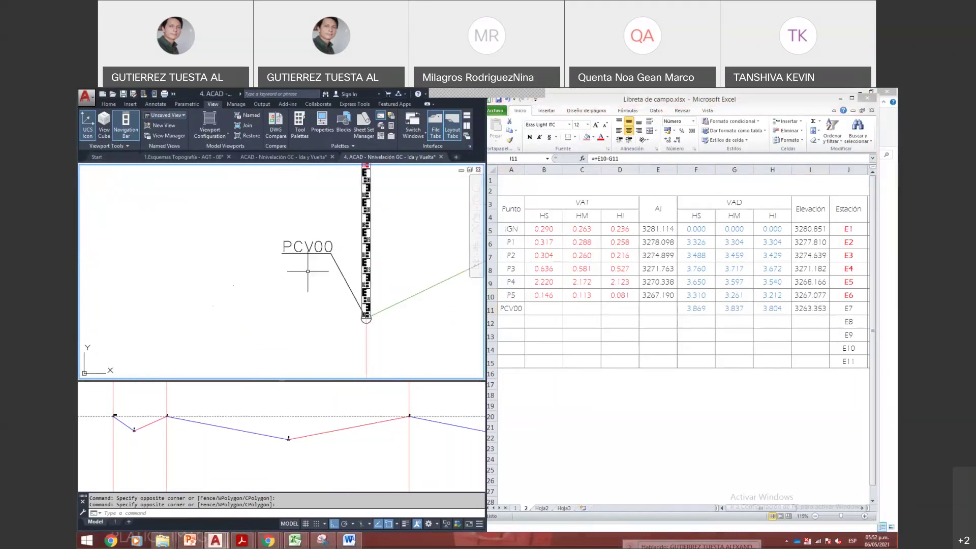
- Begin prefixing the PCV00 label with its elevation 3263.353
{"action": "double_click", "coordinate": [311, 250]}
{"action": "key", "text": "Home"}
{"action": "type", "text": "3263.5"}
- Correct the elevation text to 3263.353=PCV00 and move it beside the PCV00 rod
{"action": "key", "text": "BackSpace"}
{"action": "type", "text": "353="}
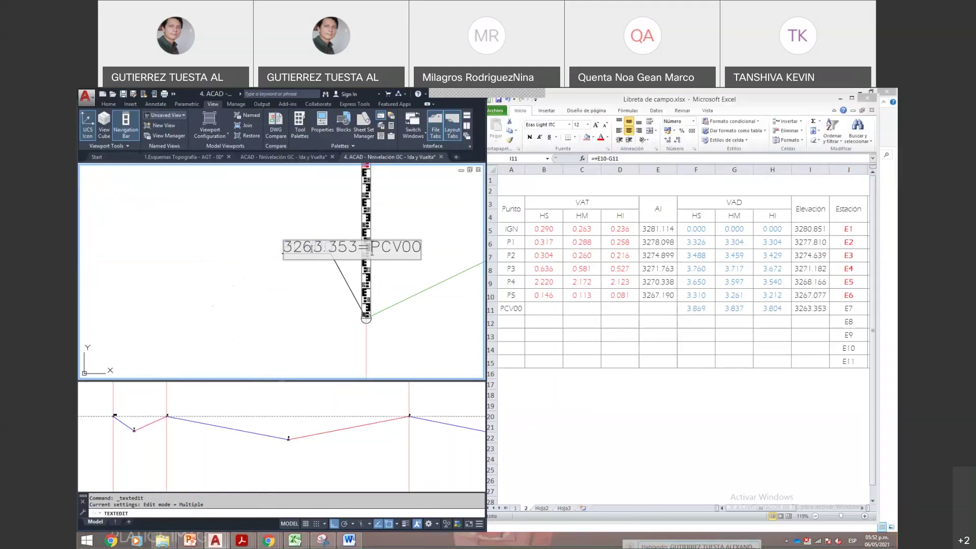
{"action": "key", "text": "Return"}
{"action": "key", "text": "Escape"}
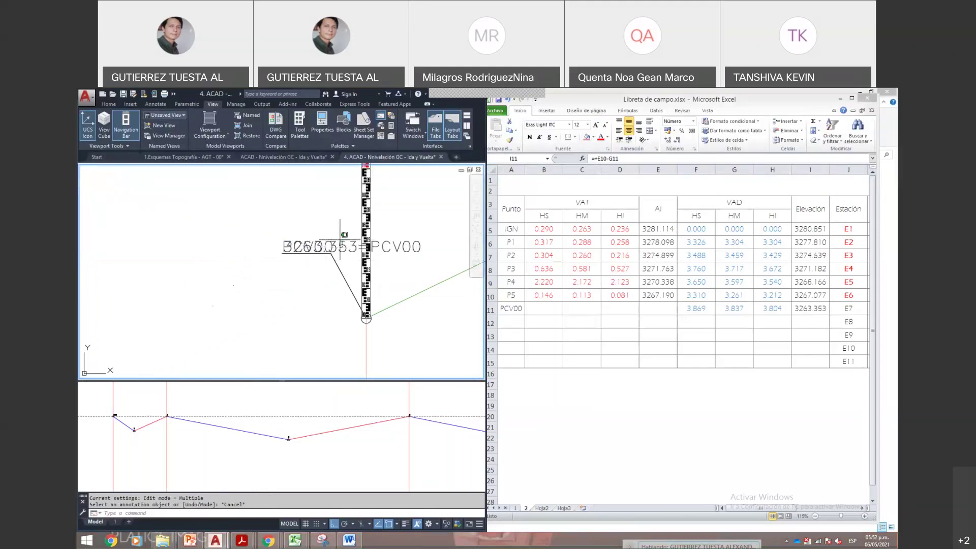
{"action": "left_click", "coordinate": [325, 248]}
{"action": "type", "text": "m"}
{"action": "key", "text": "Return"}
{"action": "left_click", "coordinate": [294, 361]}
{"action": "left_click_drag", "start_coordinate": [213, 354], "coordinate": [323, 358]}
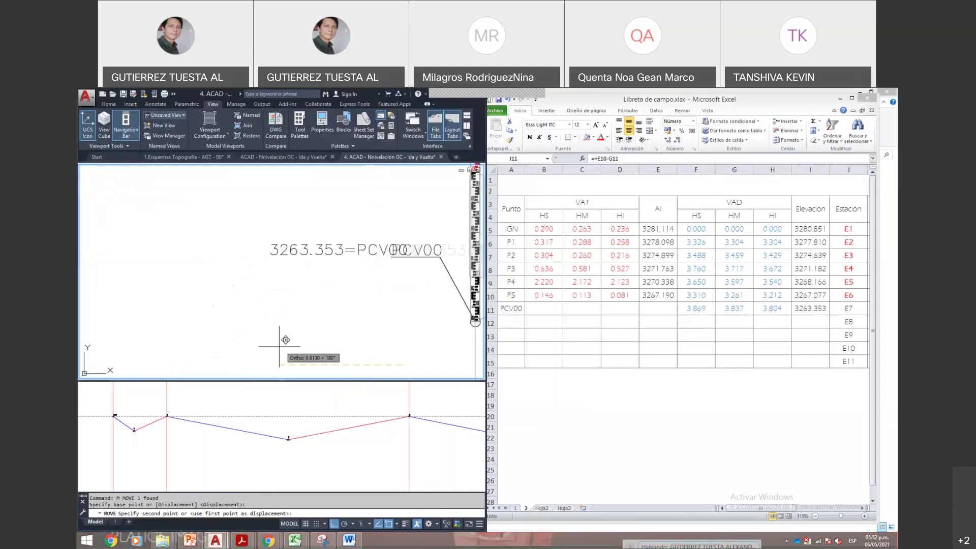
{"action": "left_click", "coordinate": [248, 340]}
- Erase the old PCV00 label and place 3263.353=PCV00 at the leader line
{"action": "left_click", "coordinate": [409, 249]}
{"action": "type", "text": "e"}
{"action": "key", "text": "Return"}
{"action": "left_click", "coordinate": [397, 221]}
{"action": "left_click", "coordinate": [305, 268]}
{"action": "type", "text": "m"}
{"action": "key", "text": "Return"}
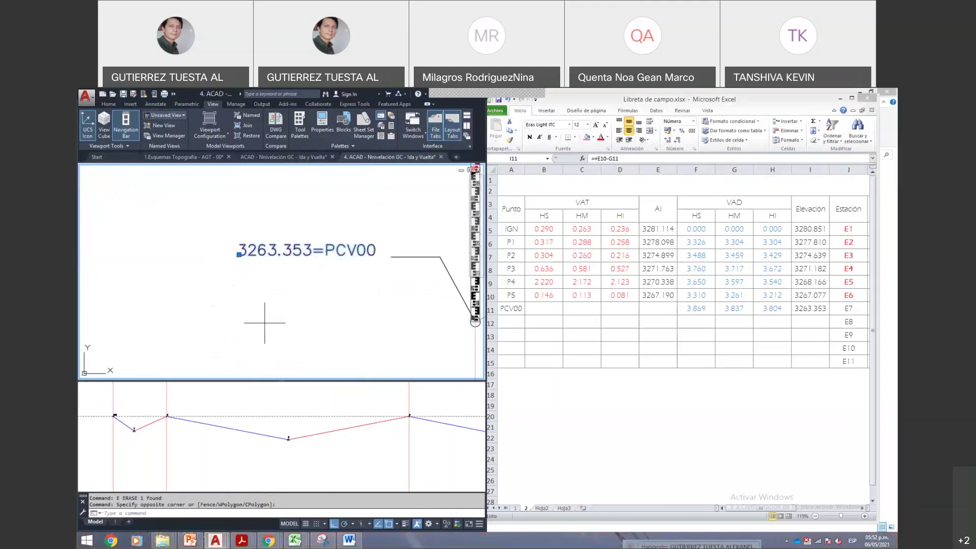
{"action": "left_click", "coordinate": [261, 327]}
{"action": "left_click", "coordinate": [326, 332]}
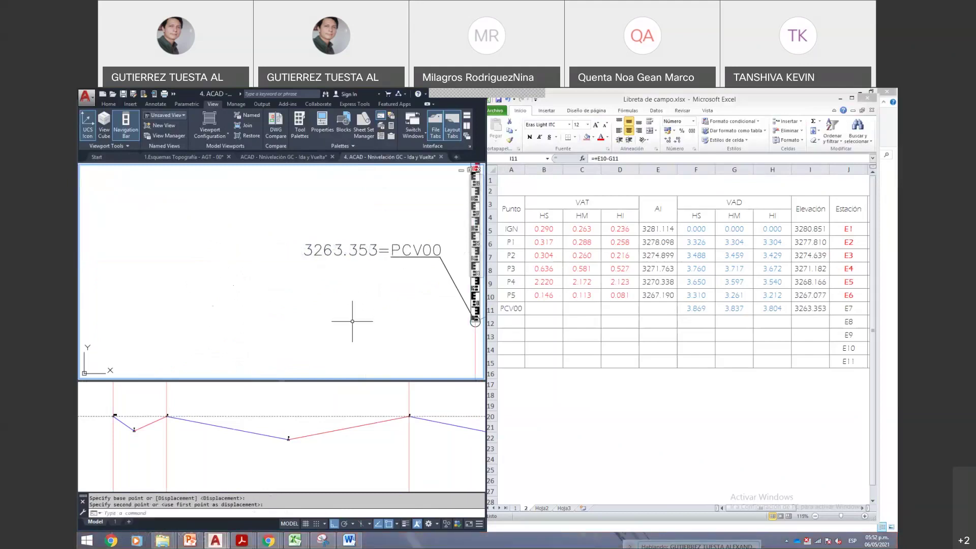
- Make the lower profile viewport active in the AutoCAD drawing
{"action": "left_click", "coordinate": [650, 320]}
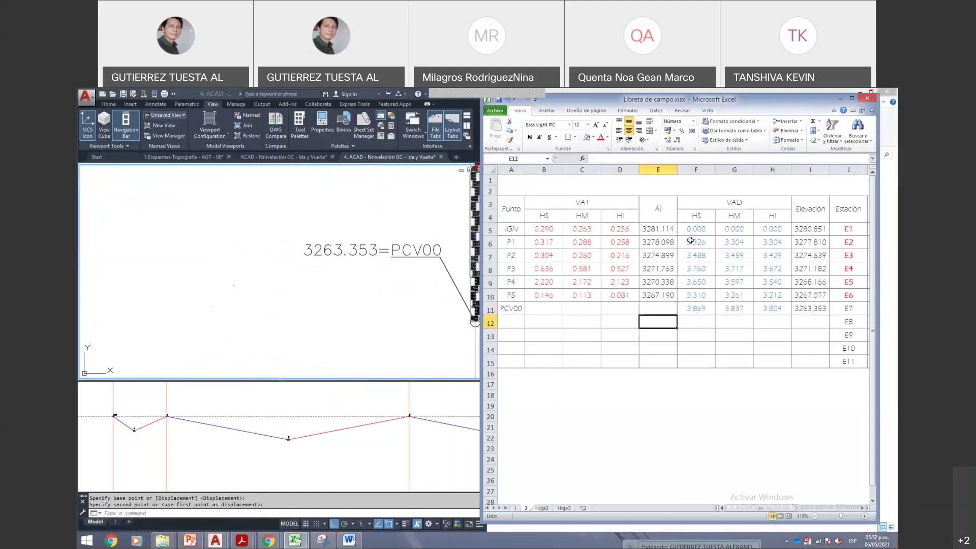
{"action": "left_click", "coordinate": [280, 407]}
{"action": "left_click", "coordinate": [280, 407]}
{"action": "scroll", "coordinate": [246, 401], "scroll_direction": "down", "scroll_amount": 5}
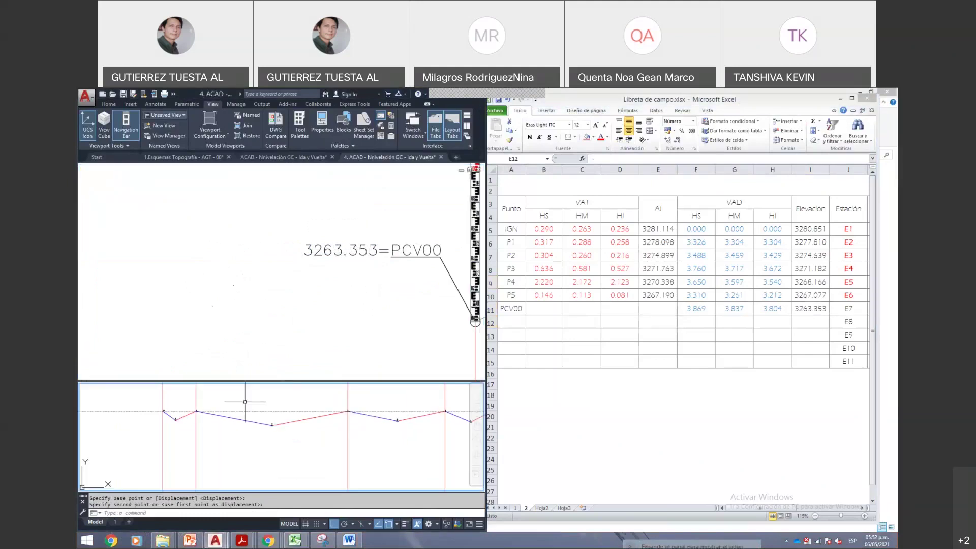
{"action": "scroll", "coordinate": [326, 406], "scroll_direction": "up", "scroll_amount": 5}
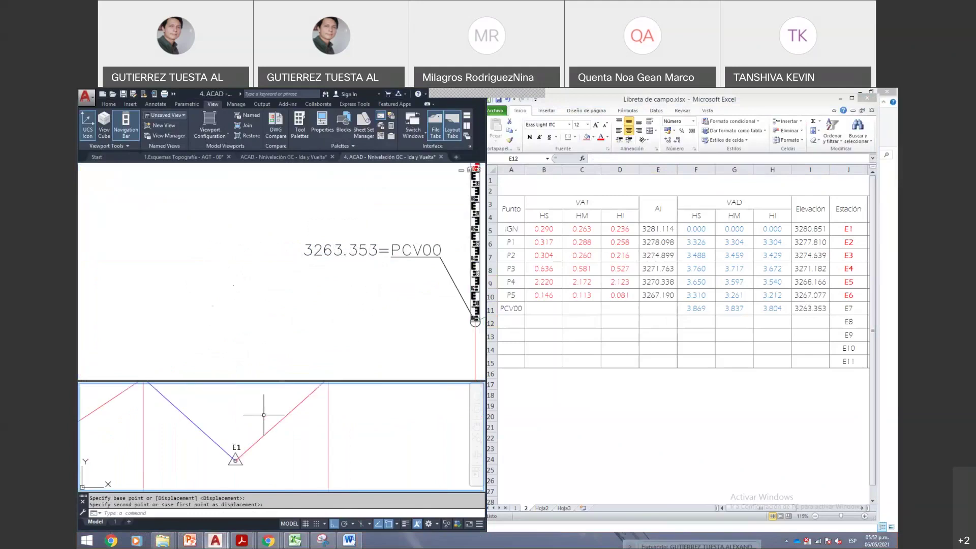
{"action": "key", "text": "Escape"}
- Copy the E1 station label along the sloped sight line from E1 toward IGN, with ortho off
{"action": "left_click", "coordinate": [242, 440]}
{"action": "type", "text": "co"}
{"action": "key", "text": "Return"}
{"action": "left_click", "coordinate": [279, 452]}
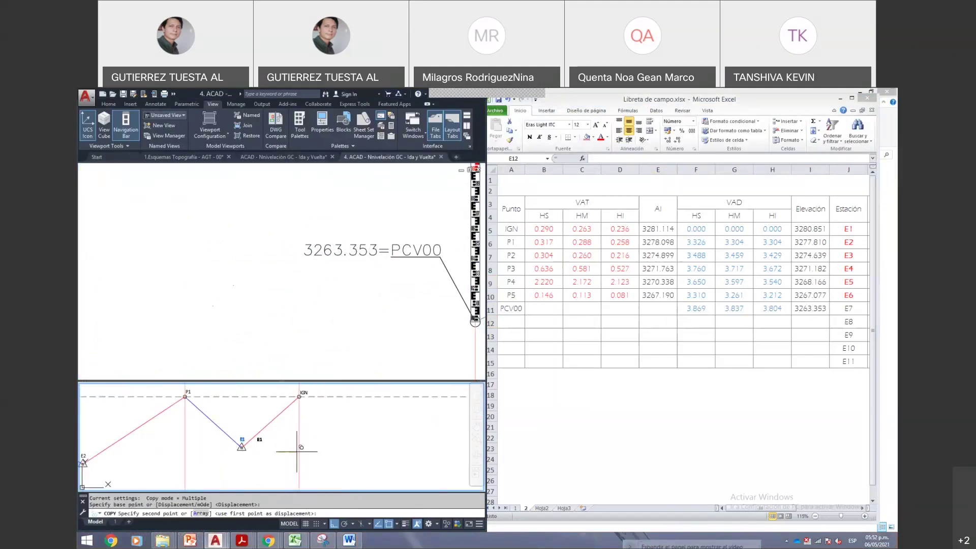
{"action": "key", "text": "F8"}
{"action": "scroll", "coordinate": [314, 437], "scroll_direction": "up", "scroll_amount": 2}
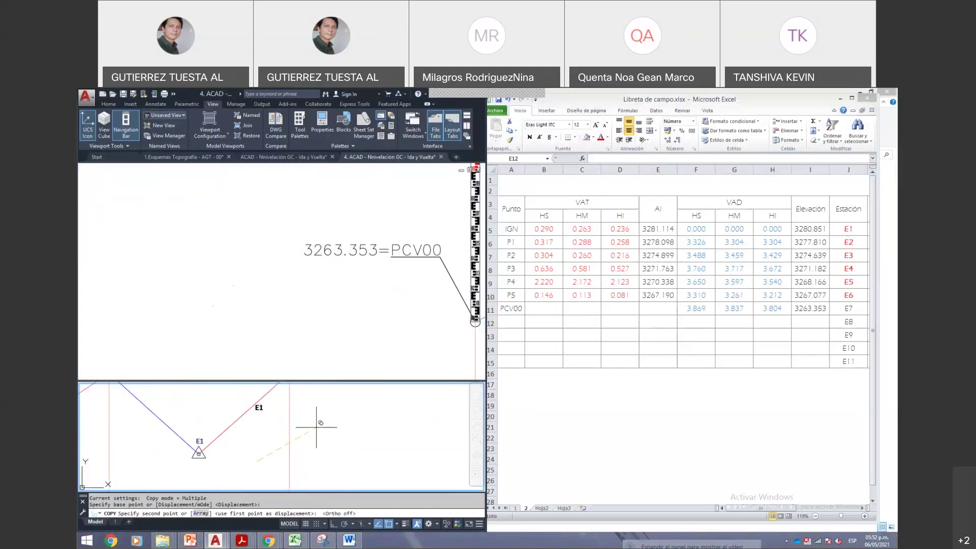
{"action": "left_click", "coordinate": [316, 427]}
{"action": "key", "text": "Escape"}
{"action": "scroll", "coordinate": [314, 428], "scroll_direction": "down", "scroll_amount": 2}
{"action": "left_click_drag", "start_coordinate": [278, 422], "coordinate": [266, 436]}
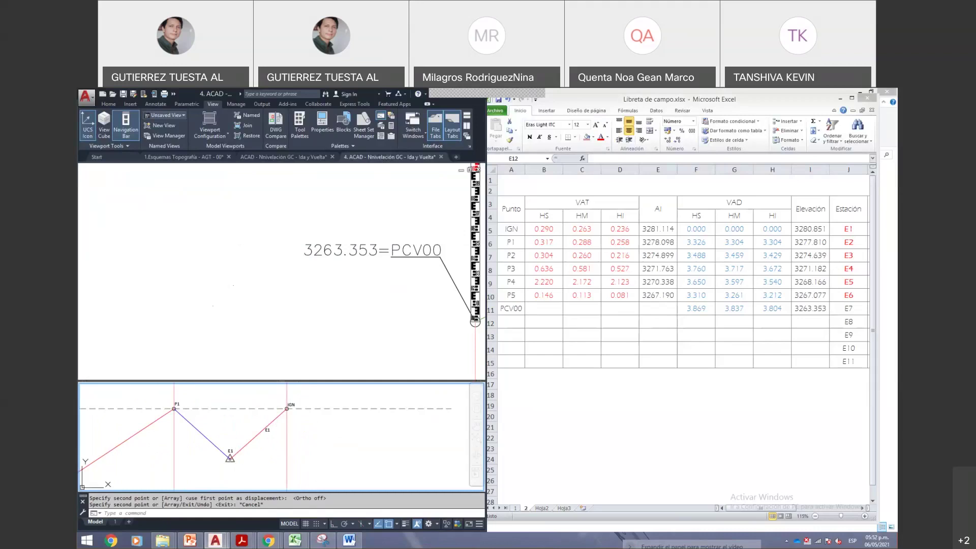
{"action": "left_click", "coordinate": [556, 253]}
- Review the readings and check cells along row 5 and maximise the Excel window
{"action": "left_click", "coordinate": [512, 229]}
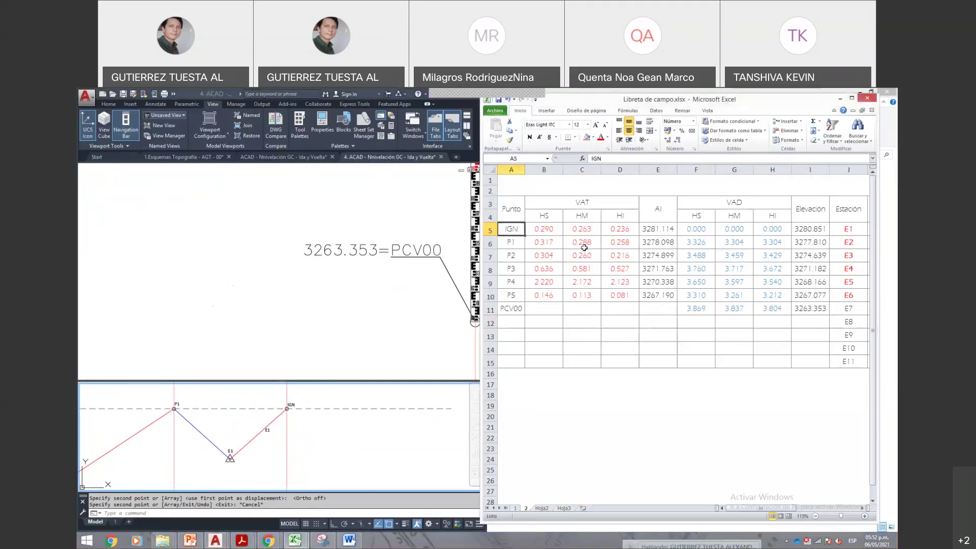
{"action": "key", "text": "Right"}
{"action": "key", "text": "Right"}
{"action": "key", "text": "Right"}
{"action": "key", "text": "Right"}
{"action": "key", "text": "Right"}
{"action": "key", "text": "Right"}
{"action": "key", "text": "Right"}
{"action": "key", "text": "Right"}
{"action": "key", "text": "Right"}
{"action": "key", "text": "Right"}
{"action": "key", "text": "Right"}
{"action": "key", "text": "Right"}
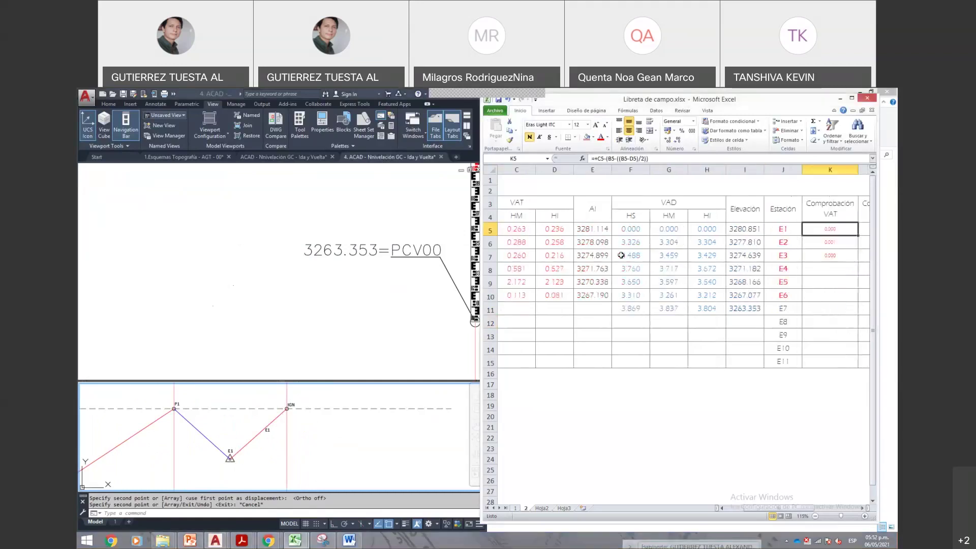
{"action": "key", "text": "Left"}
{"action": "key", "text": "Left"}
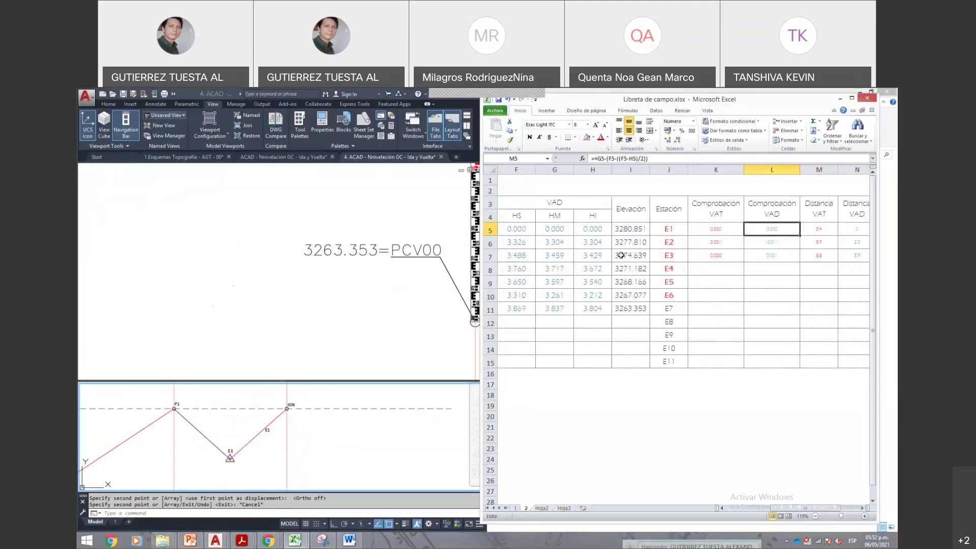
{"action": "key", "text": "Right"}
{"action": "key", "text": "Right"}
{"action": "key", "text": "Right"}
{"action": "key", "text": "Right"}
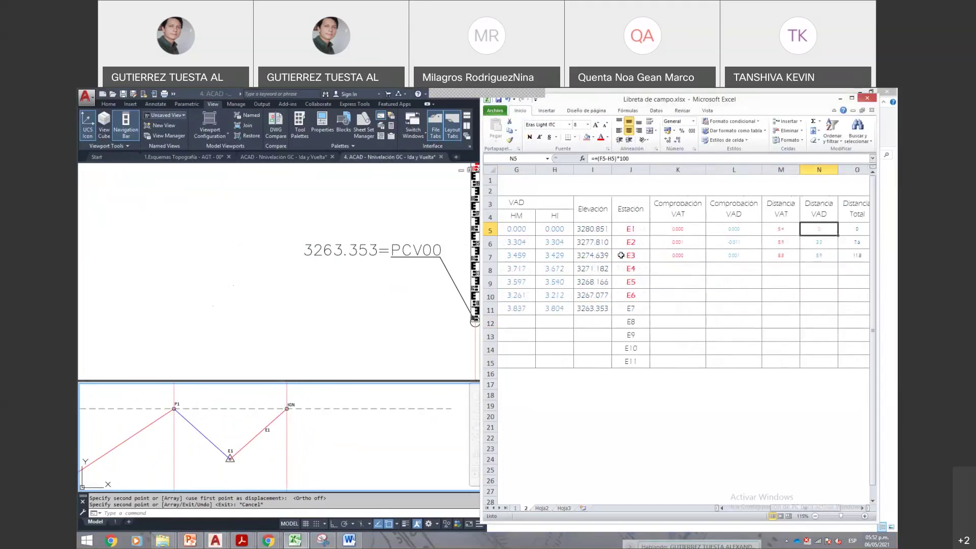
{"action": "key", "text": "Left"}
{"action": "key", "text": "Left"}
{"action": "key", "text": "Left"}
{"action": "key", "text": "Left"}
{"action": "key", "text": "Left"}
{"action": "key", "text": "Left"}
{"action": "key", "text": "Left"}
{"action": "key", "text": "Left"}
{"action": "key", "text": "Left"}
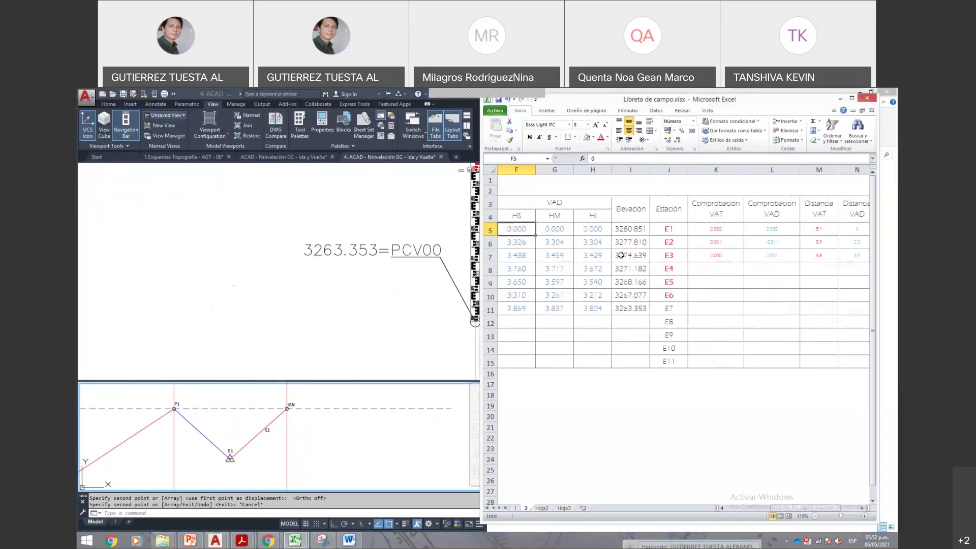
{"action": "key", "text": "Right"}
{"action": "key", "text": "Right"}
{"action": "key", "text": "alt+space"}
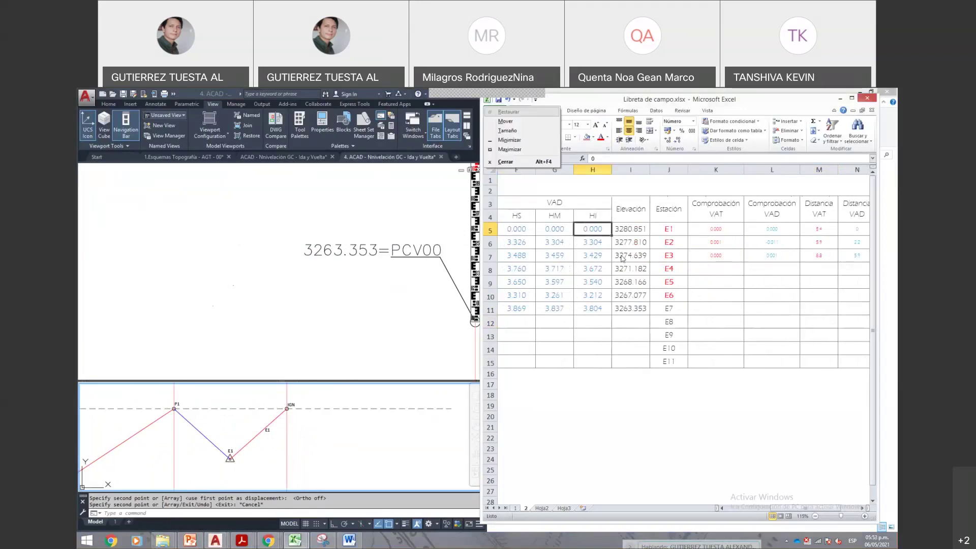
{"action": "key", "text": "x"}
{"action": "key", "text": "Left"}
{"action": "key", "text": "Left"}
{"action": "key", "text": "Left"}
{"action": "key", "text": "Left"}
{"action": "key", "text": "Left"}
{"action": "key", "text": "Left"}
{"action": "key", "text": "Left"}
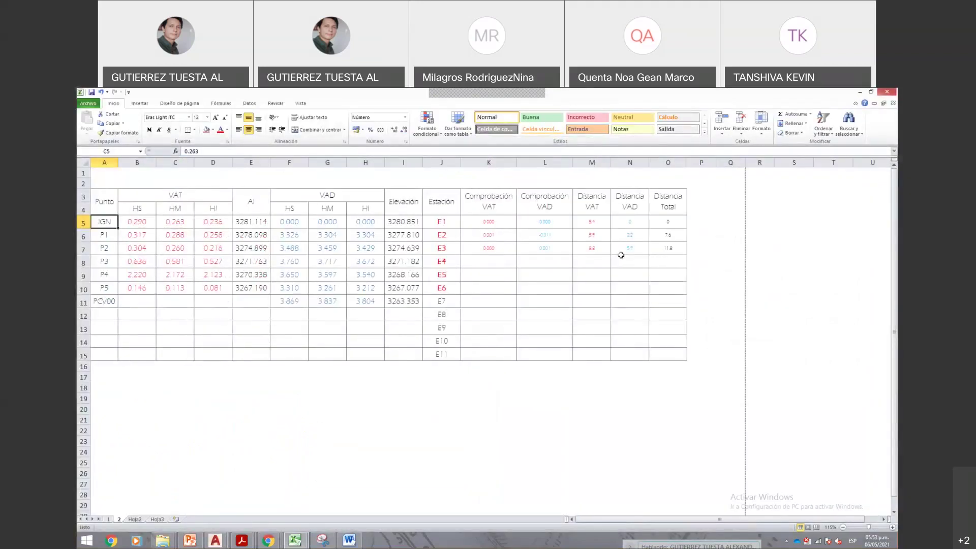
{"action": "left_click", "coordinate": [327, 235]}
- Set the results block J5:O15 to font size 12
{"action": "left_click", "coordinate": [494, 246]}
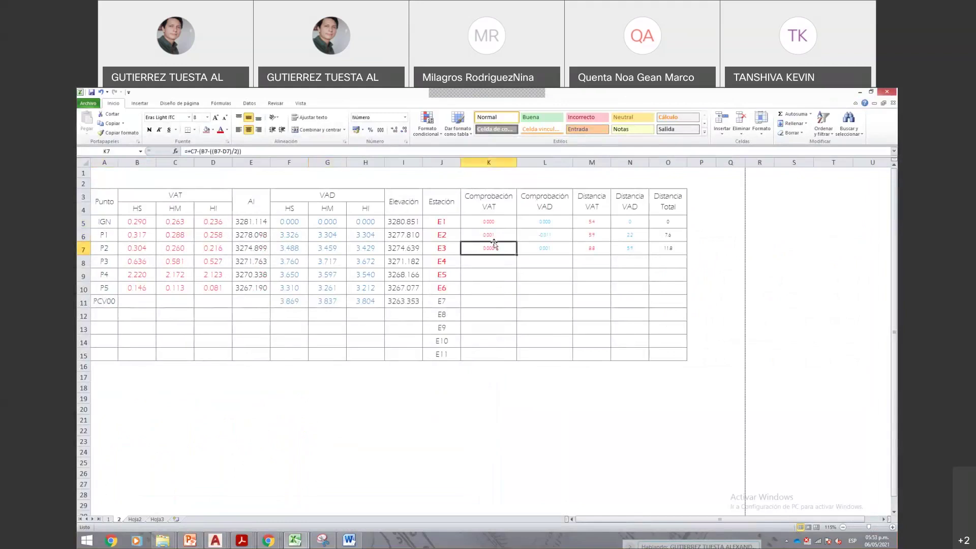
{"action": "left_click", "coordinate": [486, 220]}
{"action": "left_click", "coordinate": [642, 351], "text": "shift"}
{"action": "left_click_drag", "start_coordinate": [442, 221], "coordinate": [670, 352]}
{"action": "left_click", "coordinate": [204, 119]}
{"action": "key", "text": "Return"}
{"action": "left_click", "coordinate": [493, 285]}
{"action": "middle_click", "coordinate": [564, 295]}
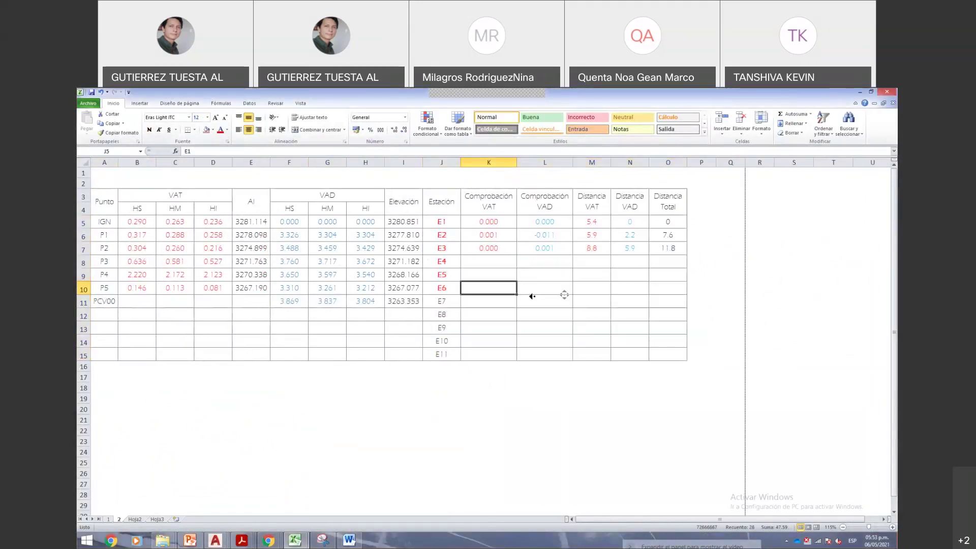
- Review the K5, K6 and L6 check formulas, confirming L6 gives -0.011
{"action": "double_click", "coordinate": [493, 225]}
{"action": "key", "text": "Escape"}
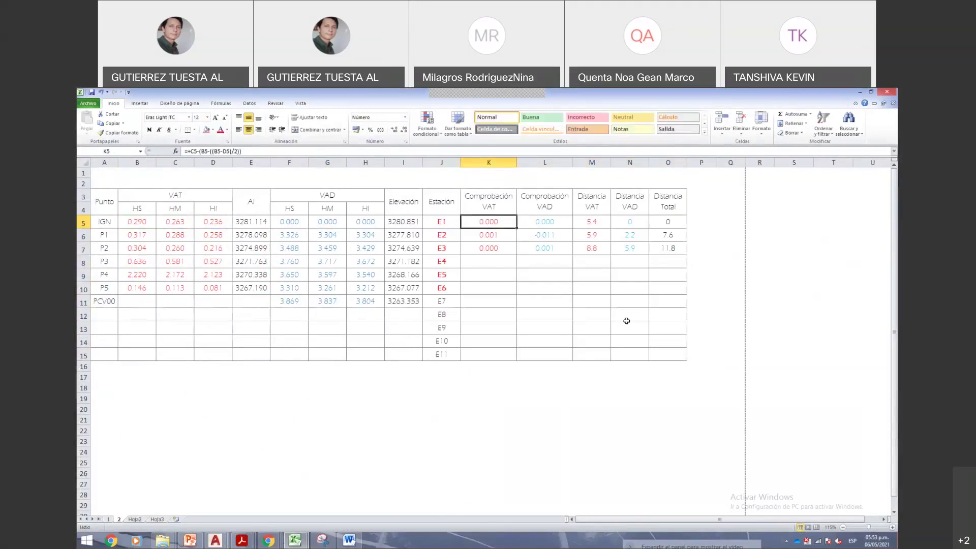
{"action": "key", "text": "Down"}
{"action": "key", "text": "F2"}
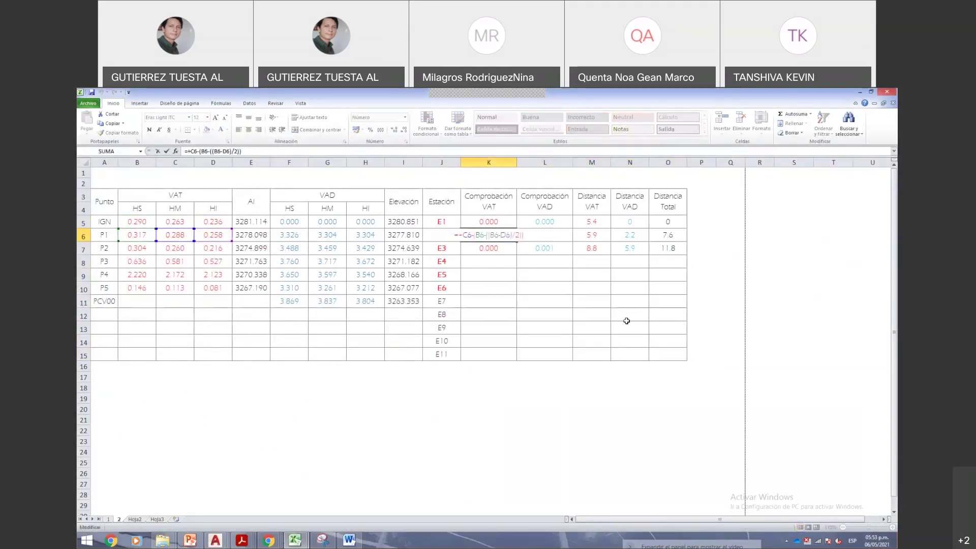
{"action": "key", "text": "Escape"}
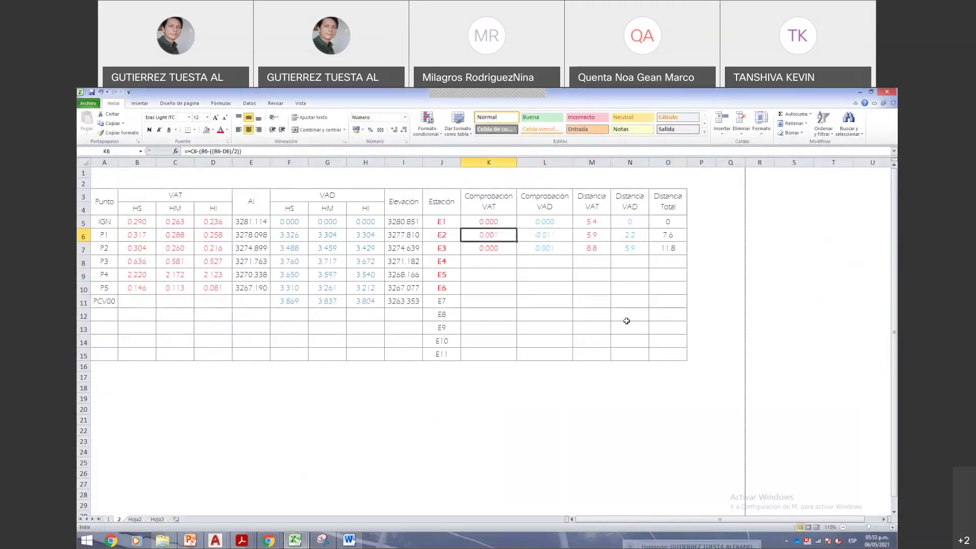
{"action": "key", "text": "Right"}
{"action": "key", "text": "F2"}
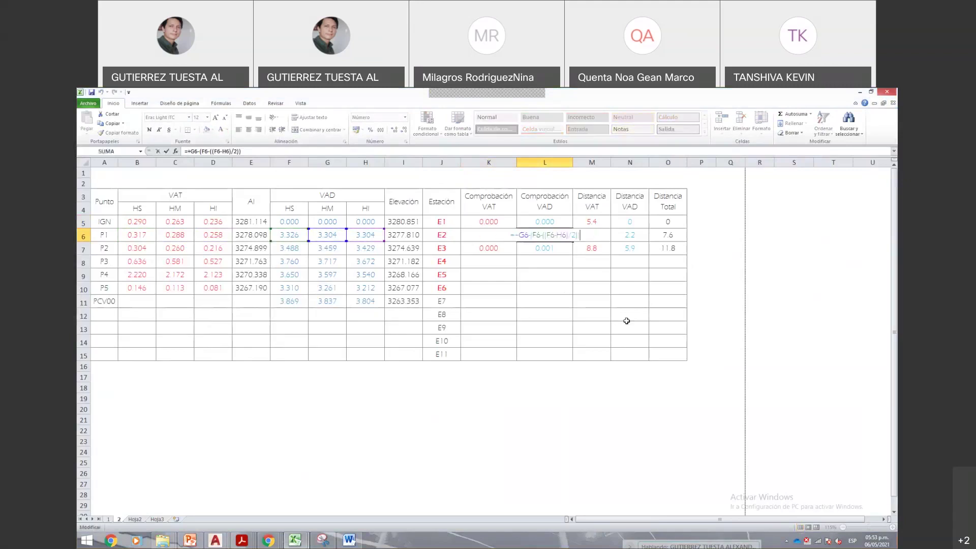
{"action": "key", "text": "ctrl+Return"}
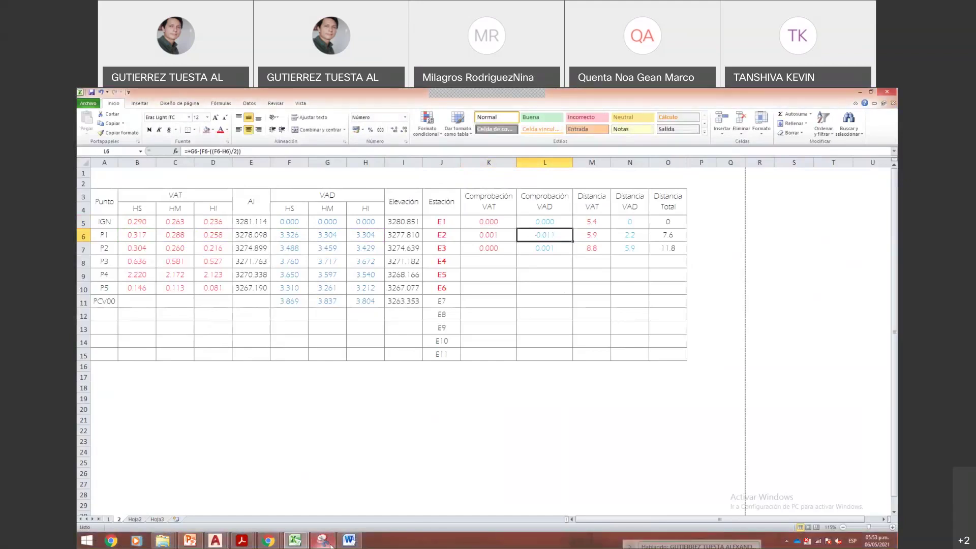
{"action": "left_click", "coordinate": [349, 540]}
- Snip the Estación 01 VAD rod image from the Word document with the Snipping Tool
{"action": "scroll", "coordinate": [332, 430], "scroll_direction": "up", "scroll_amount": 15}
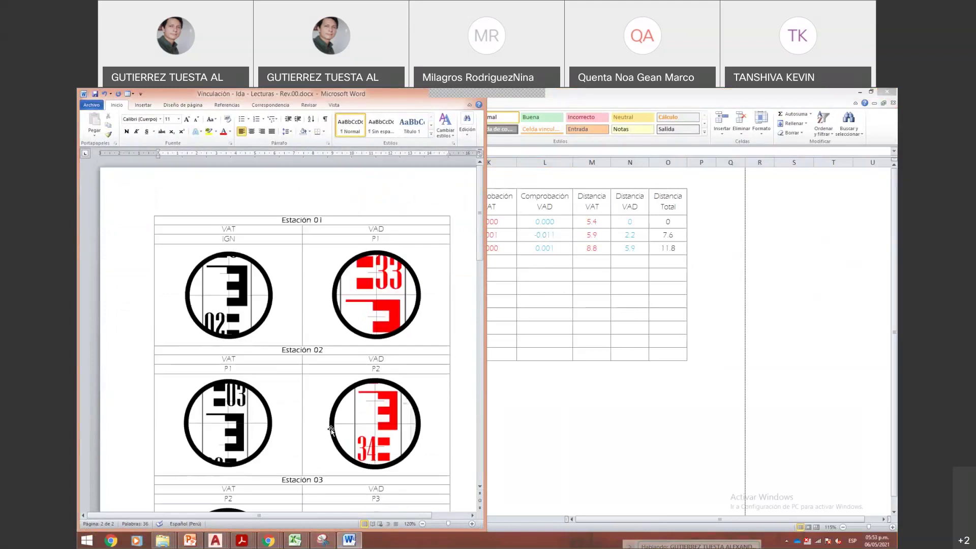
{"action": "key", "text": "super"}
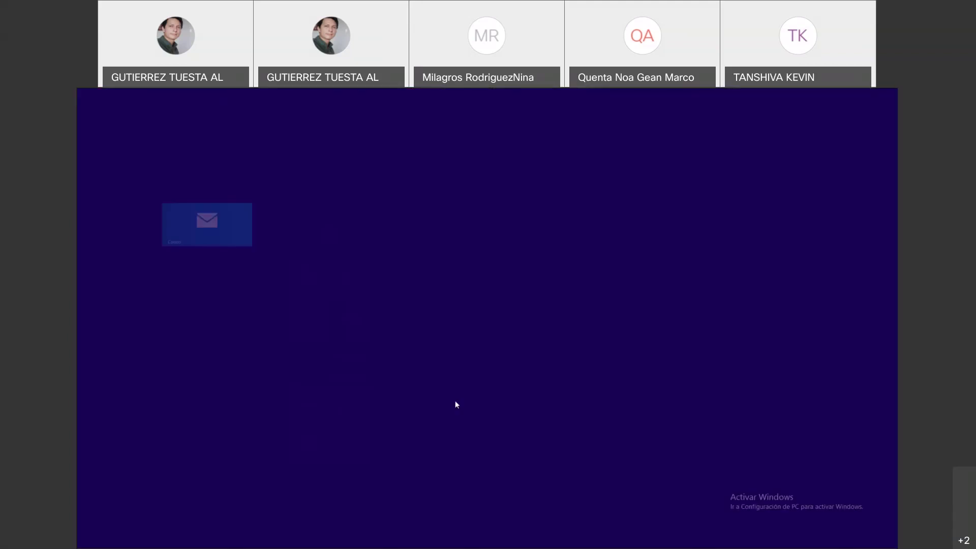
{"action": "type", "text": "rec"}
{"action": "key", "text": "Return"}
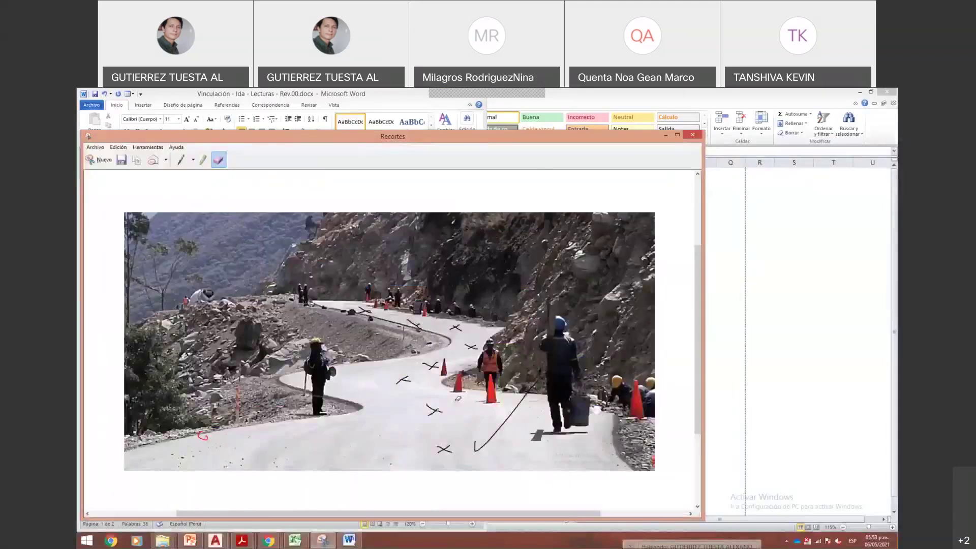
{"action": "key", "text": "ctrl+n"}
{"action": "left_click_drag", "start_coordinate": [325, 247], "coordinate": [435, 347]}
- Paste the rod image into Excel, then enlarge it and position it beside the table
{"action": "left_click", "coordinate": [295, 540]}
{"action": "key", "text": "ctrl+v"}
{"action": "left_click_drag", "start_coordinate": [524, 288], "coordinate": [229, 301]}
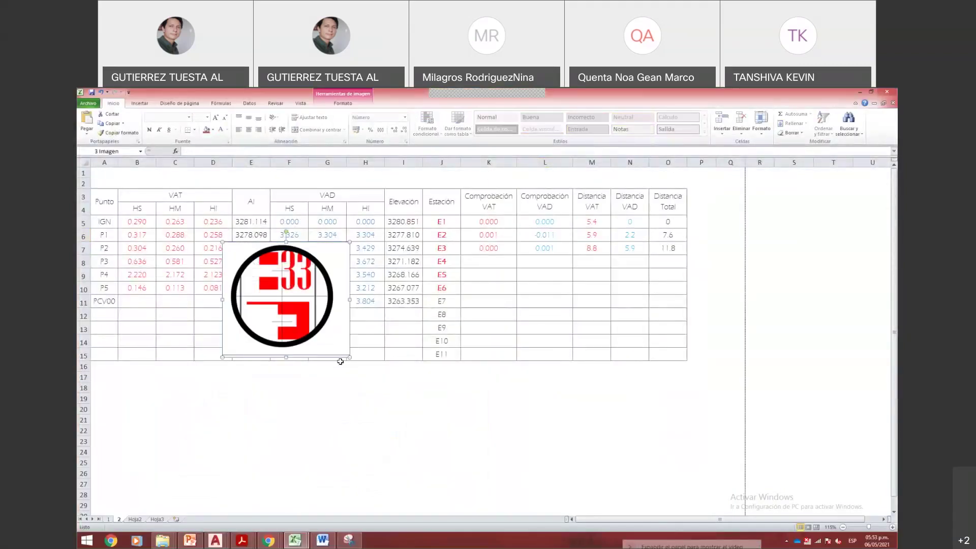
{"action": "left_click_drag", "start_coordinate": [350, 357], "coordinate": [497, 522]}
{"action": "left_click_drag", "start_coordinate": [440, 375], "coordinate": [662, 353]}
{"action": "left_click", "coordinate": [285, 225]}
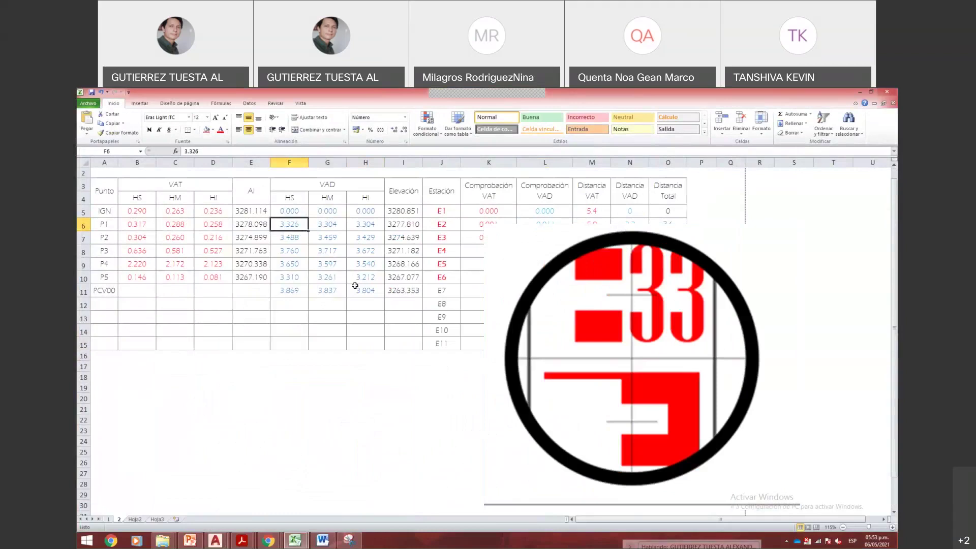
- Correct P1's VAD HI reading in H6 to 3.284
{"action": "key", "text": "Right"}
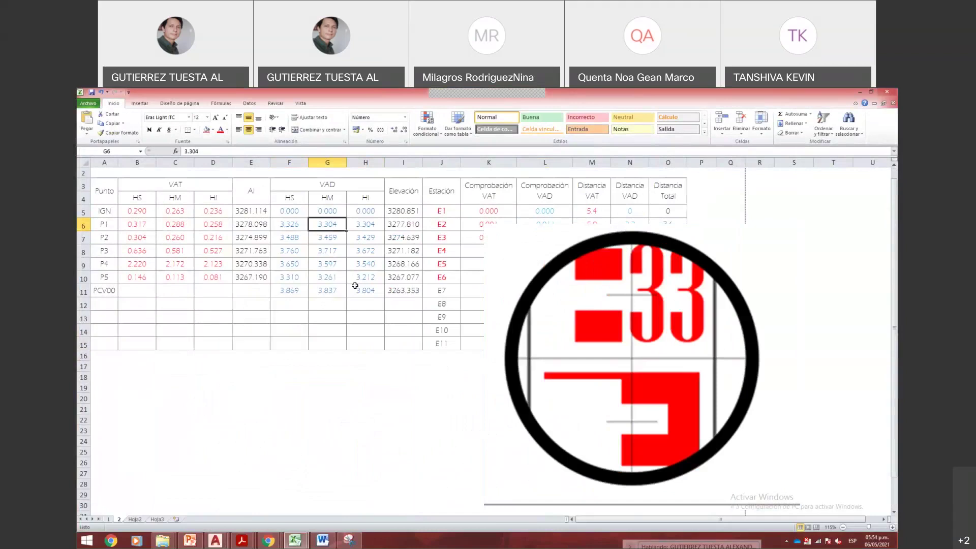
{"action": "key", "text": "Right"}
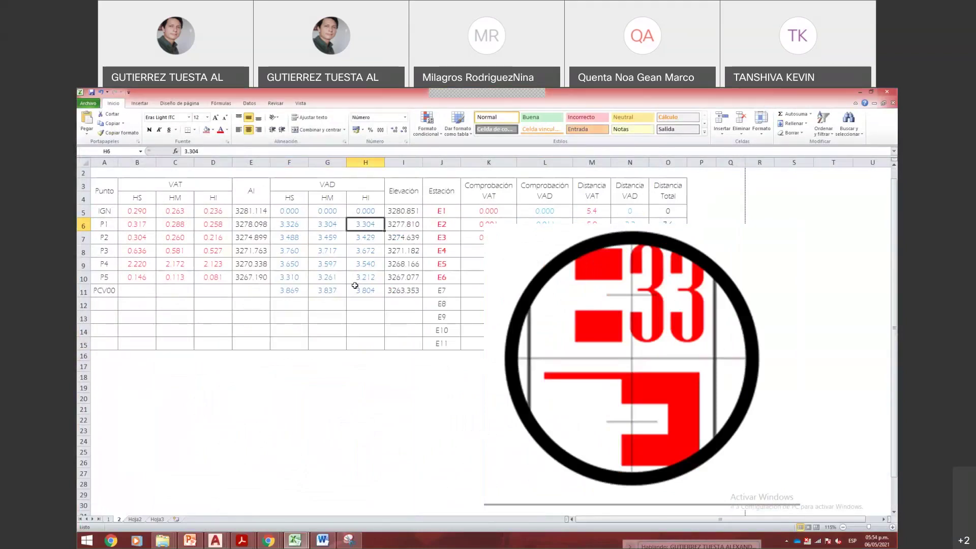
{"action": "type", "text": "2"}
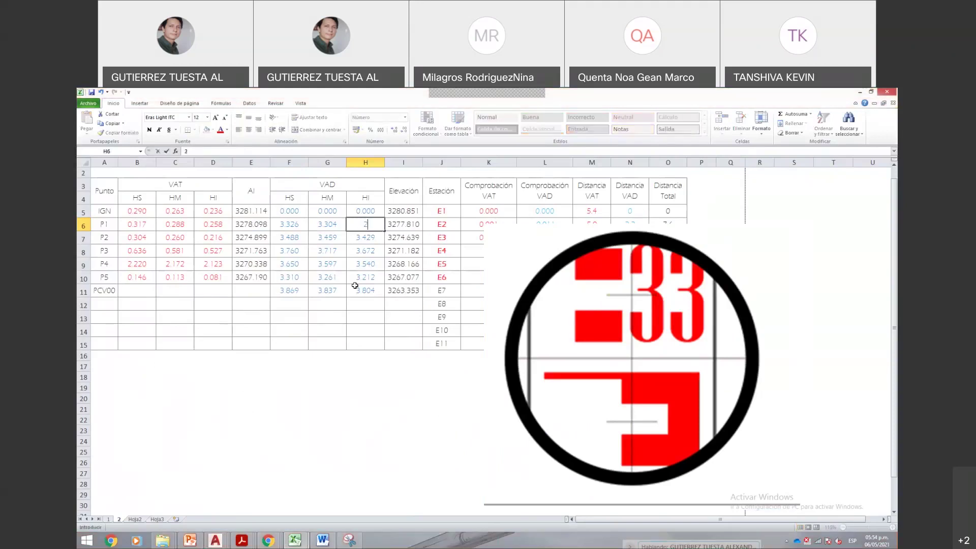
{"action": "type", "text": ".984"}
{"action": "key", "text": "Return"}
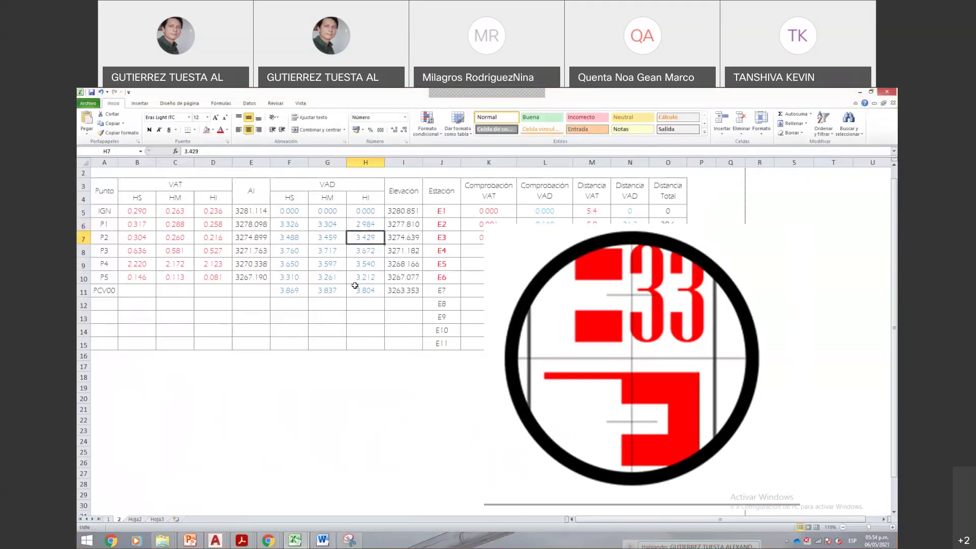
{"action": "key", "text": "Up"}
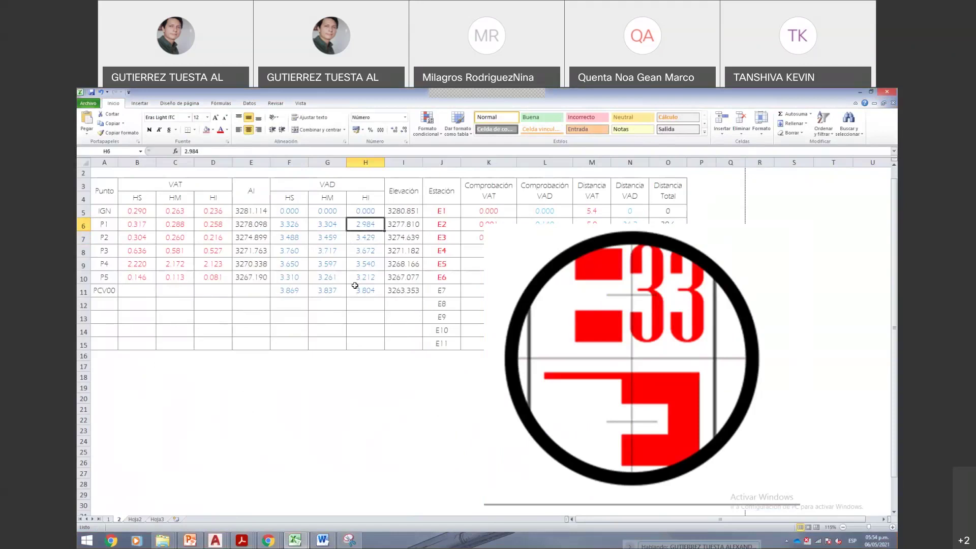
{"action": "type", "text": "3.2"}
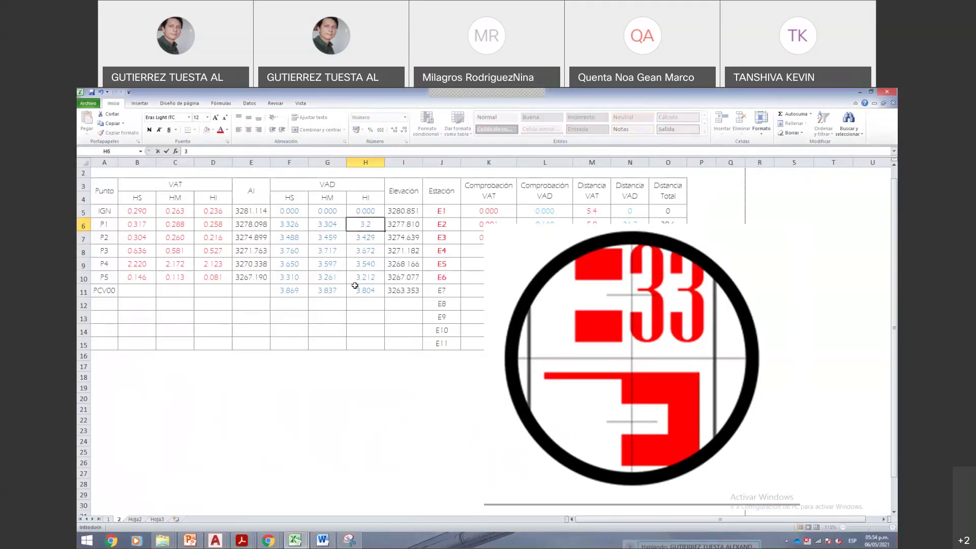
{"action": "type", "text": "9"}
{"action": "key", "text": "BackSpace"}
{"action": "type", "text": "84"}
{"action": "key", "text": "Return"}
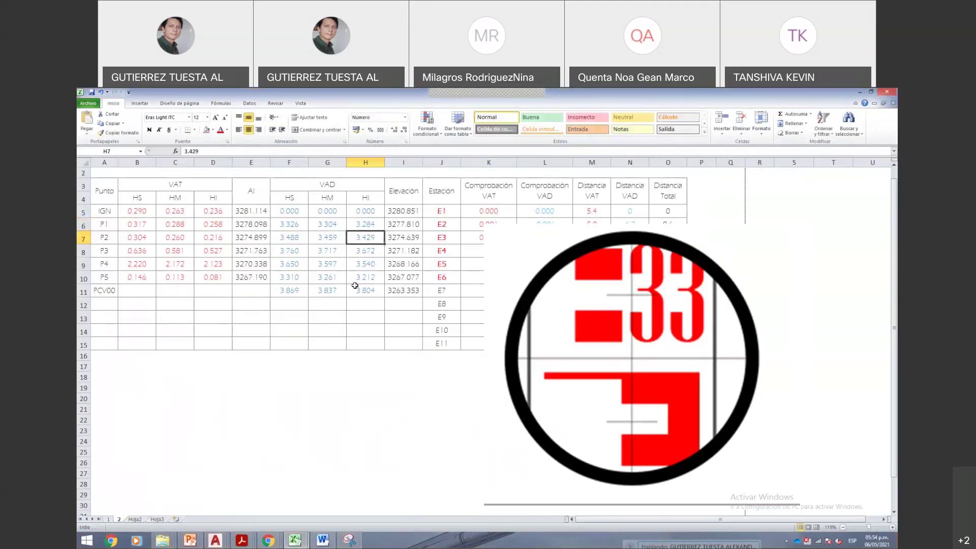
- Delete the pasted rod picture from the sheet
{"action": "left_click", "coordinate": [610, 325]}
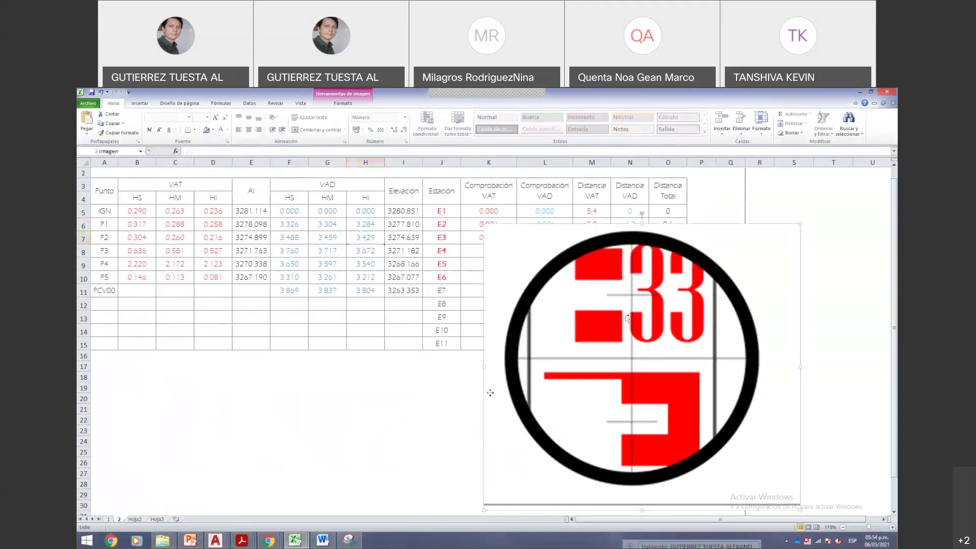
{"action": "left_click_drag", "start_coordinate": [611, 325], "coordinate": [472, 402]}
{"action": "key", "text": "Delete"}
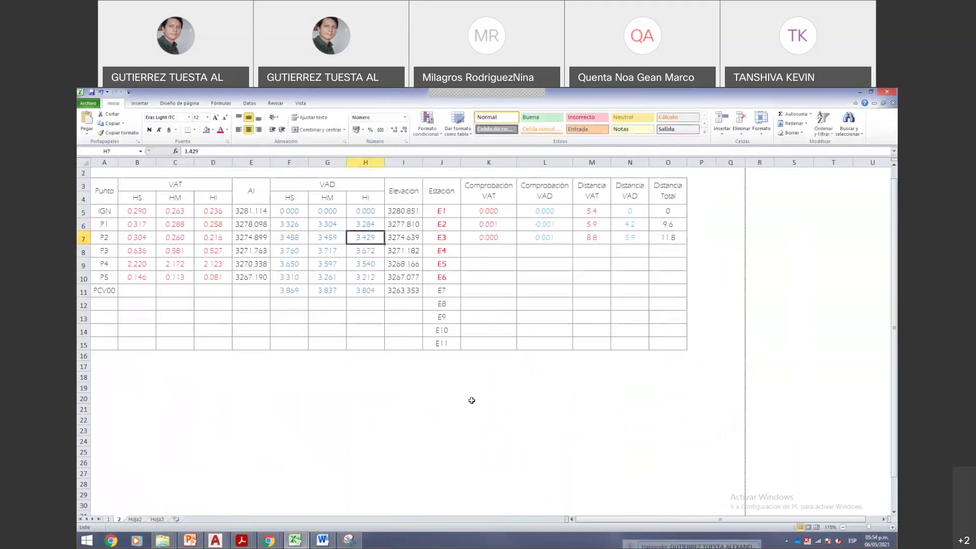
- Fill the K7:L7 check formulas down to row 11
{"action": "left_click_drag", "start_coordinate": [489, 190], "coordinate": [540, 329]}
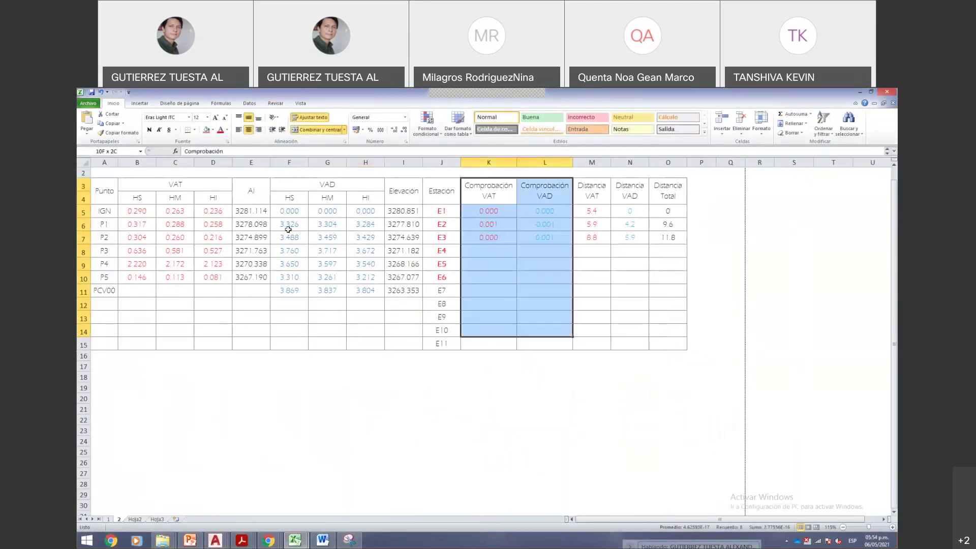
{"action": "left_click", "coordinate": [531, 290]}
{"action": "left_click_drag", "start_coordinate": [511, 232], "coordinate": [571, 295]}
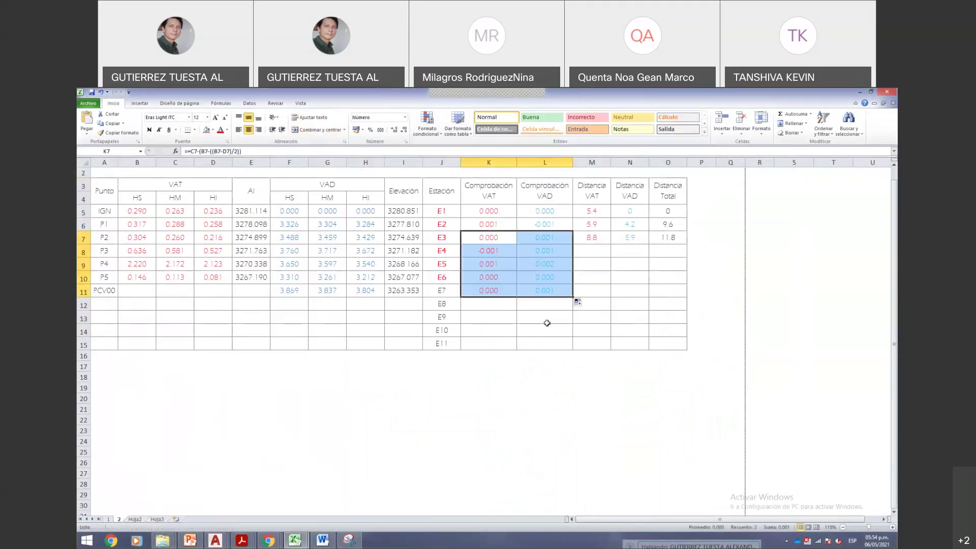
{"action": "left_click", "coordinate": [541, 330]}
- Review P4's VAD check formula in L9, which shows 0.002
{"action": "left_click", "coordinate": [549, 265]}
{"action": "key", "text": "F2"}
{"action": "key", "text": "Escape"}
{"action": "key", "text": "F2"}
{"action": "key", "text": "Escape"}
{"action": "key", "text": "F2"}
{"action": "key", "text": "Escape"}
{"action": "key", "text": "F2"}
{"action": "key", "text": "Escape"}
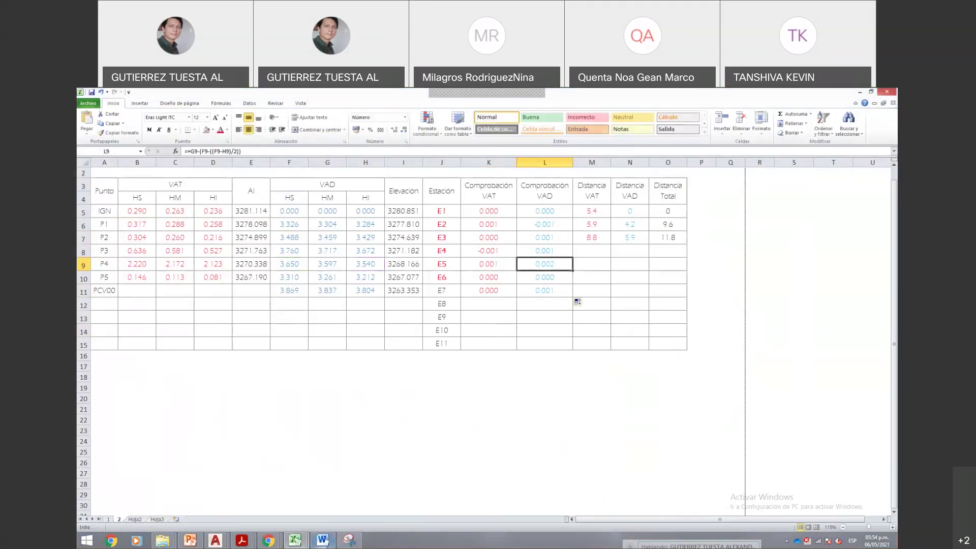
- Select the Estación 04 VAD rod image in the Word document
{"action": "left_click", "coordinate": [322, 540]}
{"action": "scroll", "coordinate": [341, 396], "scroll_direction": "down", "scroll_amount": 10}
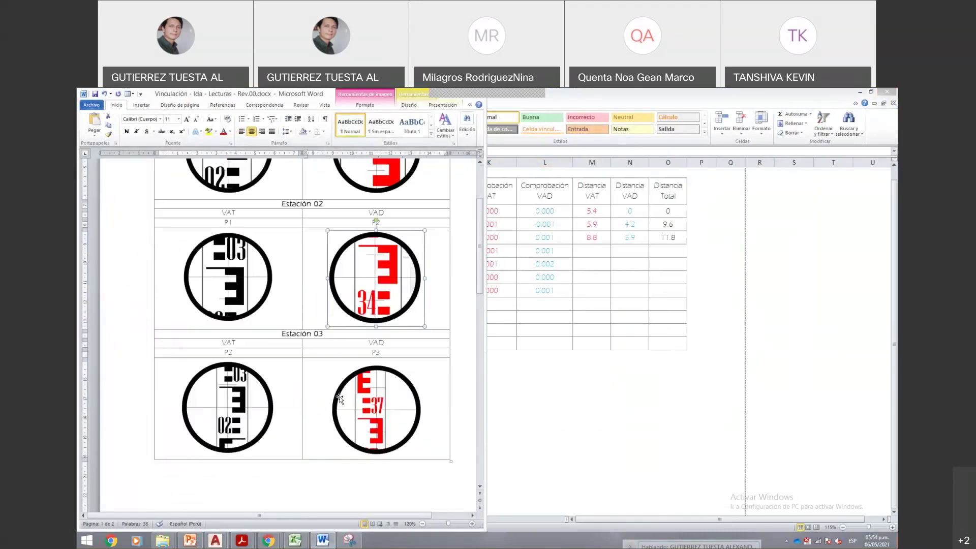
{"action": "scroll", "coordinate": [341, 396], "scroll_direction": "down", "scroll_amount": 5}
{"action": "left_click", "coordinate": [409, 412]}
{"action": "left_click", "coordinate": [364, 349]}
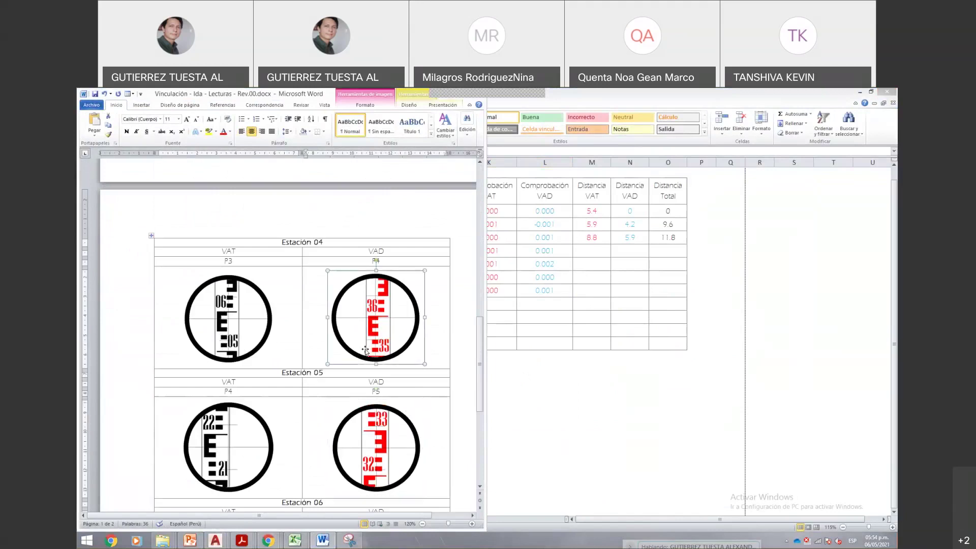
- Paste the rod image into Excel and position it right of the table, clear of column L
{"action": "left_click", "coordinate": [547, 371]}
{"action": "key", "text": "ctrl+v"}
{"action": "left_click_drag", "start_coordinate": [605, 350], "coordinate": [571, 513]}
{"action": "left_click_drag", "start_coordinate": [486, 421], "coordinate": [680, 371]}
{"action": "left_click_drag", "start_coordinate": [610, 339], "coordinate": [651, 343]}
{"action": "left_click", "coordinate": [283, 253]}
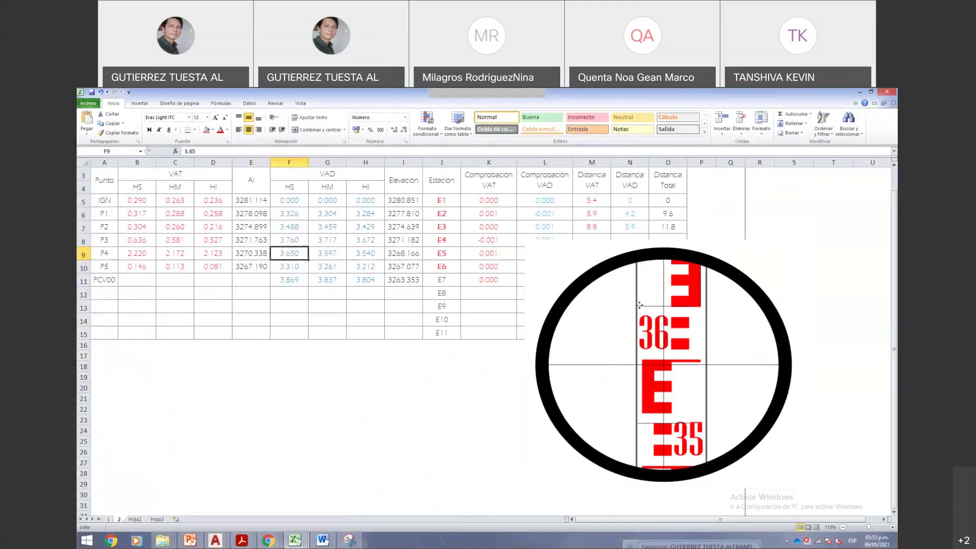
{"action": "left_click_drag", "start_coordinate": [640, 305], "coordinate": [716, 304]}
{"action": "left_click", "coordinate": [403, 280]}
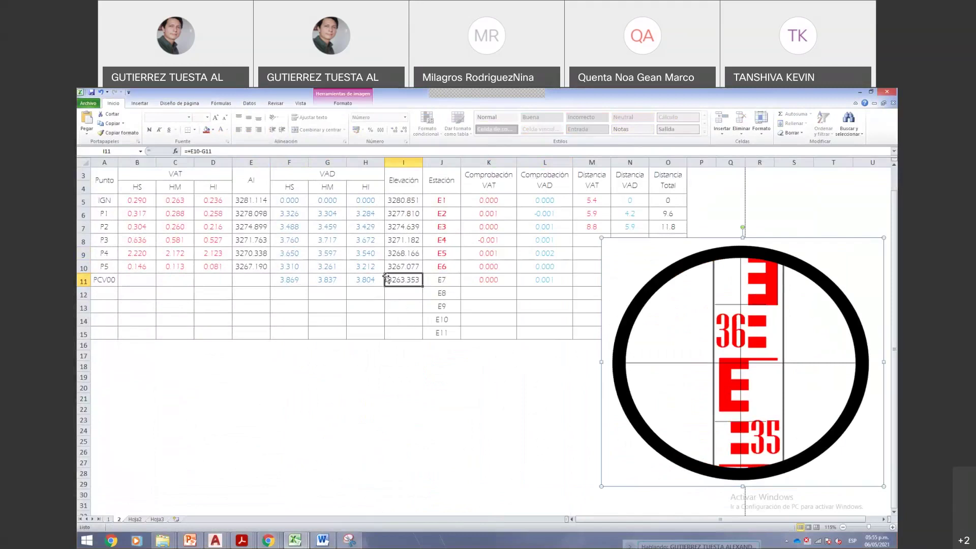
- Enter 3.651 as P4's VAD reading in F9 and review the L9 check formula
{"action": "left_click", "coordinate": [337, 268]}
{"action": "key", "text": "Up"}
{"action": "key", "text": "Left"}
{"action": "type", "text": "3.6"}
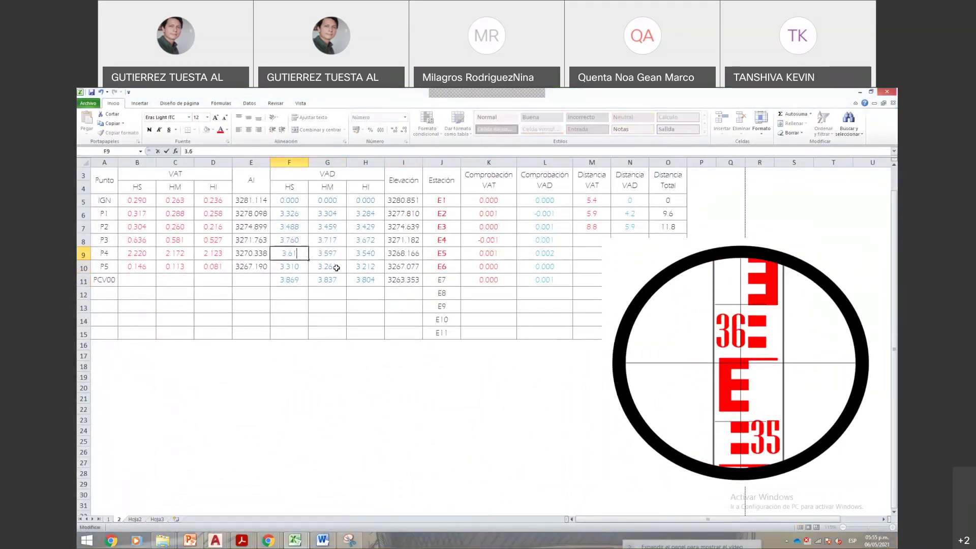
{"action": "type", "text": "51"}
{"action": "key", "text": "Return"}
{"action": "key", "text": "Up"}
{"action": "key", "text": "Right"}
{"action": "key", "text": "Right"}
{"action": "key", "text": "Right"}
{"action": "key", "text": "Right"}
{"action": "key", "text": "Right"}
{"action": "key", "text": "Right"}
{"action": "key", "text": "F2"}
{"action": "key", "text": "Escape"}
{"action": "key", "text": "F2"}
{"action": "key", "text": "Escape"}
- Enter 3.596 as P4's HM reading in G9
{"action": "key", "text": "Left"}
{"action": "key", "text": "Left"}
{"action": "key", "text": "Left"}
{"action": "key", "text": "Left"}
{"action": "key", "text": "Left"}
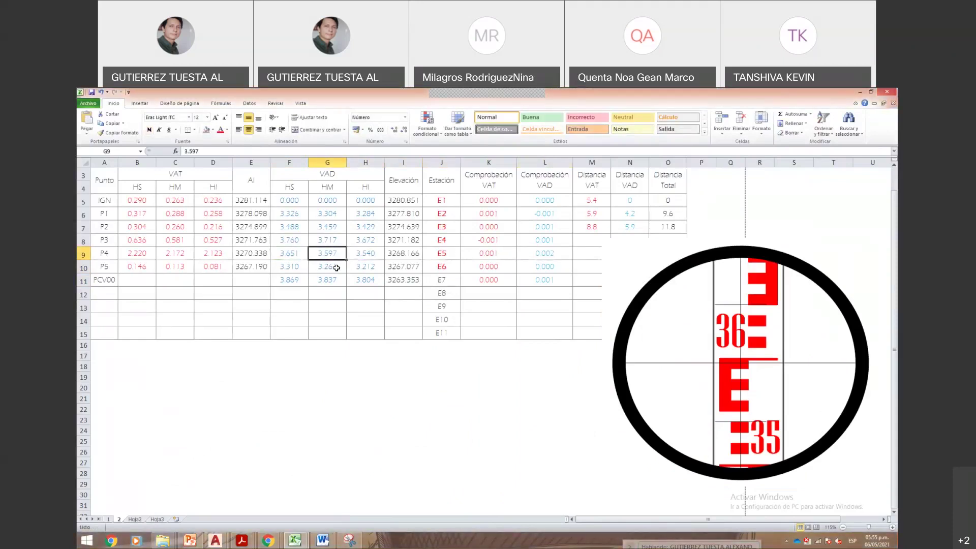
{"action": "type", "text": "3.596"}
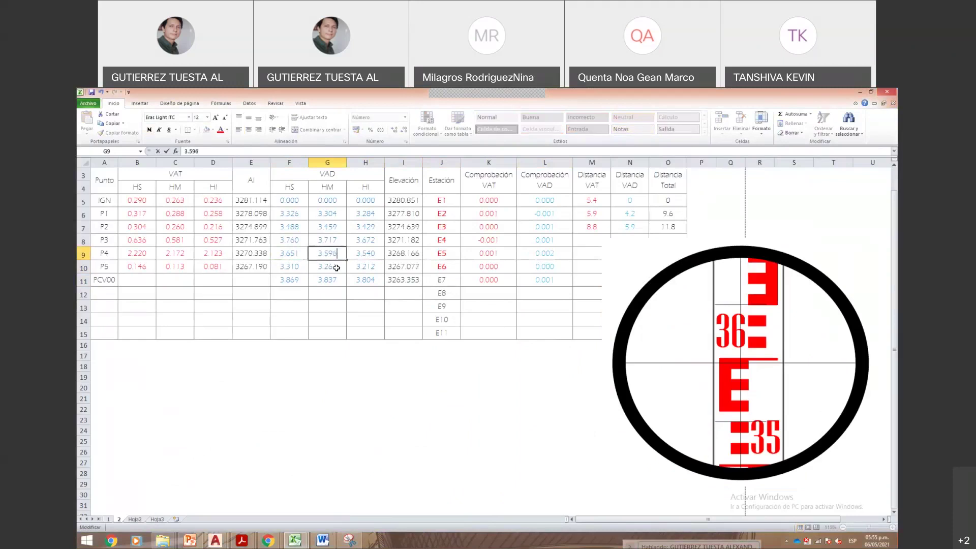
{"action": "key", "text": "Return"}
{"action": "key", "text": "Up"}
{"action": "key", "text": "Right"}
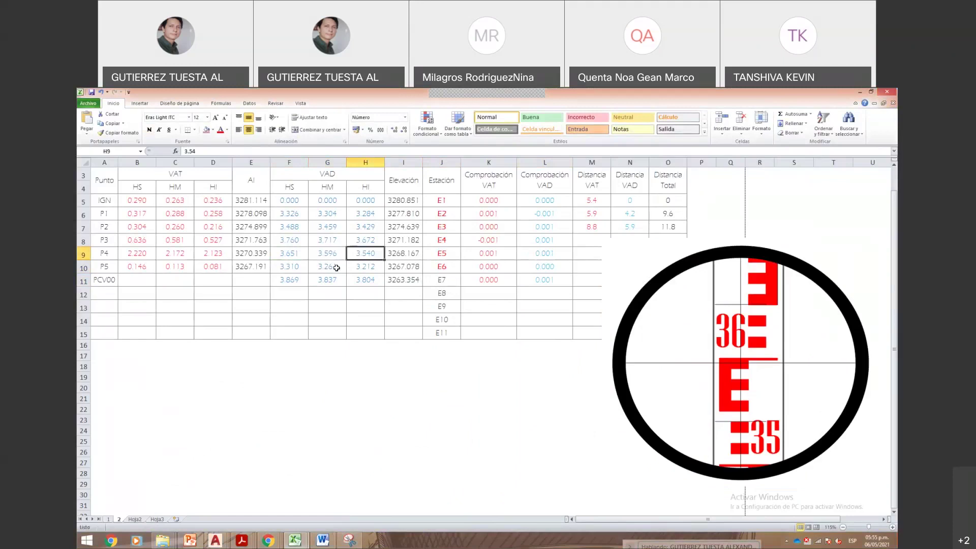
- Delete the rod picture and clear the unused stations E8–E11
{"action": "left_click", "coordinate": [703, 355]}
{"action": "key", "text": "Delete"}
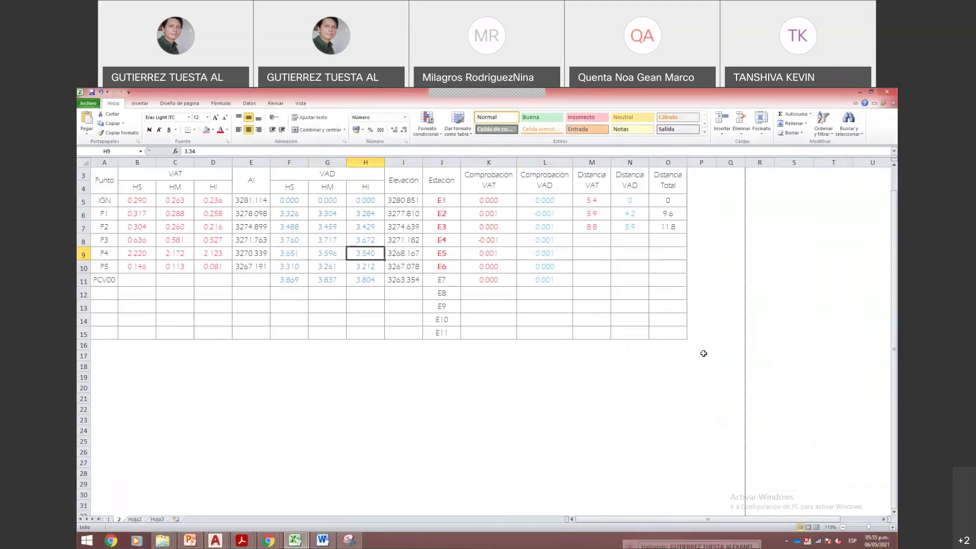
{"action": "key", "text": "Right"}
{"action": "key", "text": "Right"}
{"action": "key", "text": "Right"}
{"action": "key", "text": "Left"}
{"action": "key", "text": "Down"}
{"action": "key", "text": "Down"}
{"action": "key", "text": "Down"}
{"action": "key", "text": "shift+Down"}
{"action": "key", "text": "shift+Down"}
{"action": "key", "text": "shift+Down"}
{"action": "key", "text": "Delete"}
{"action": "key", "text": "Left"}
{"action": "key", "text": "Left"}
{"action": "key", "text": "Left"}
- Paste the blank formatting of A16 over the unused rows A12:Q16
{"action": "left_click", "coordinate": [107, 346]}
{"action": "key", "text": "ctrl+c"}
{"action": "left_click_drag", "start_coordinate": [106, 293], "coordinate": [733, 345]}
{"action": "key", "text": "ctrl+v"}
{"action": "left_click", "coordinate": [580, 379]}
{"action": "key", "text": "Escape"}
- Review the VAT and VAD check values, then bring up the AutoCAD leveling profile drawing
{"action": "scroll", "coordinate": [498, 394], "scroll_direction": "up", "scroll_amount": 1}
{"action": "left_click", "coordinate": [488, 222]}
{"action": "left_click_drag", "start_coordinate": [488, 222], "coordinate": [529, 305]}
{"action": "left_click", "coordinate": [488, 354]}
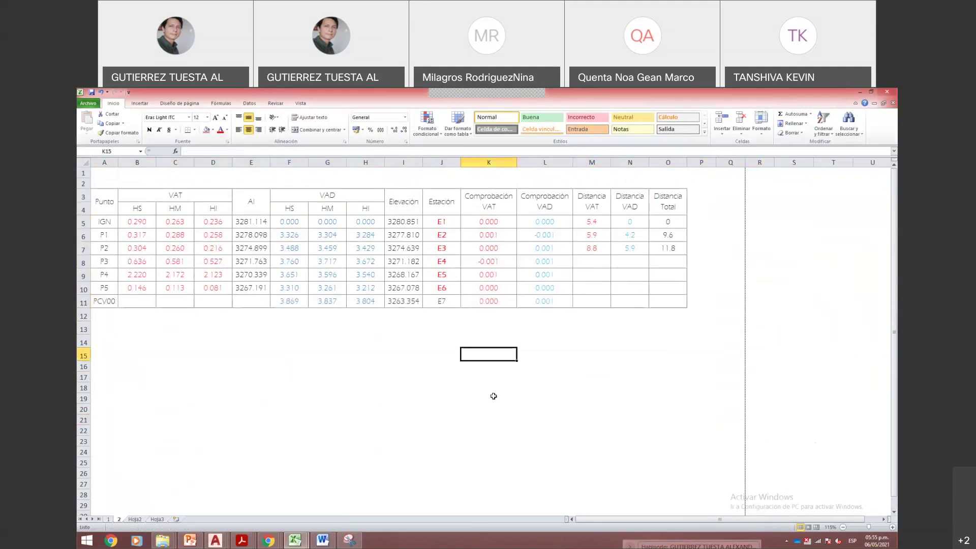
{"action": "left_click", "coordinate": [329, 389]}
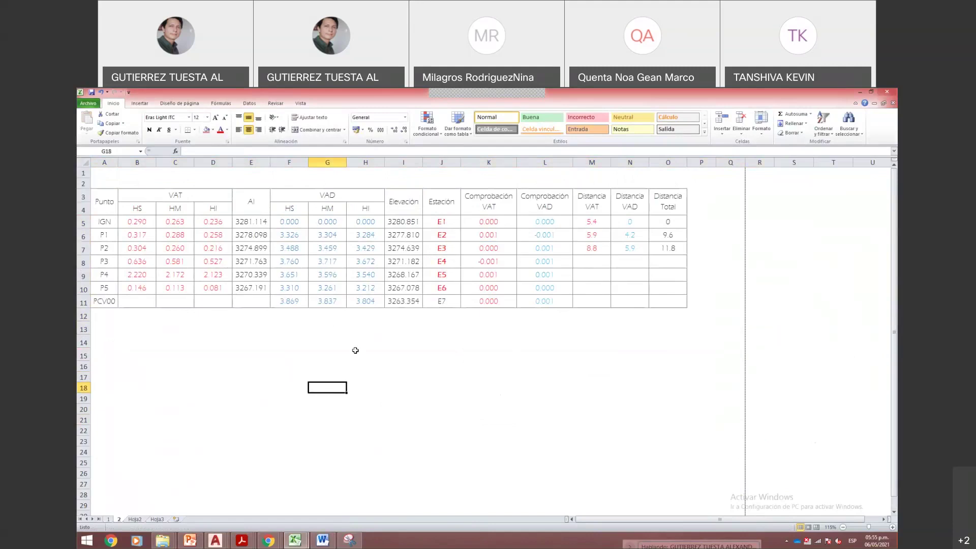
{"action": "mouse_move", "coordinate": [219, 540]}
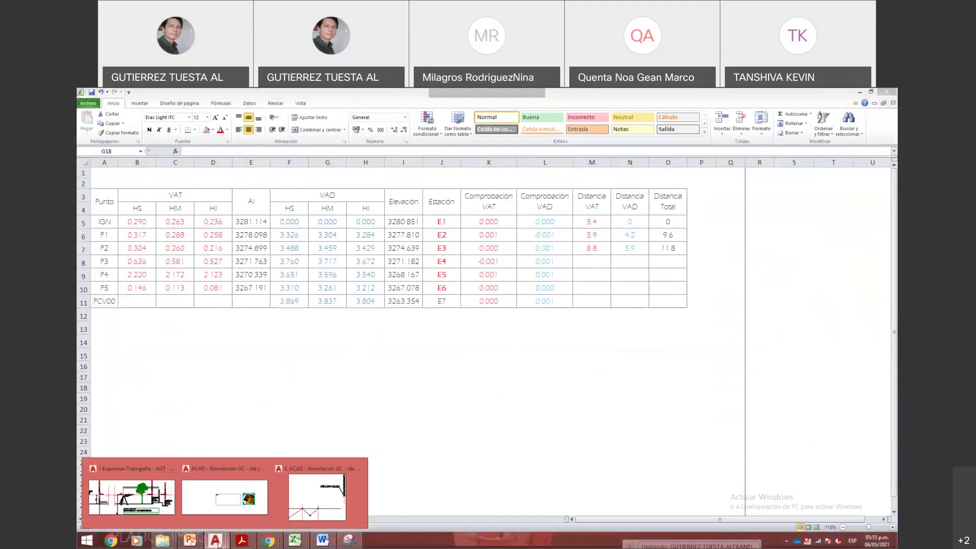
{"action": "left_click", "coordinate": [323, 501]}
- Replace the E1 label on the E1–IGN sight line with D1
{"action": "scroll", "coordinate": [268, 451], "scroll_direction": "up", "scroll_amount": 2}
{"action": "double_click", "coordinate": [270, 427]}
{"action": "key", "text": "BackSpace"}
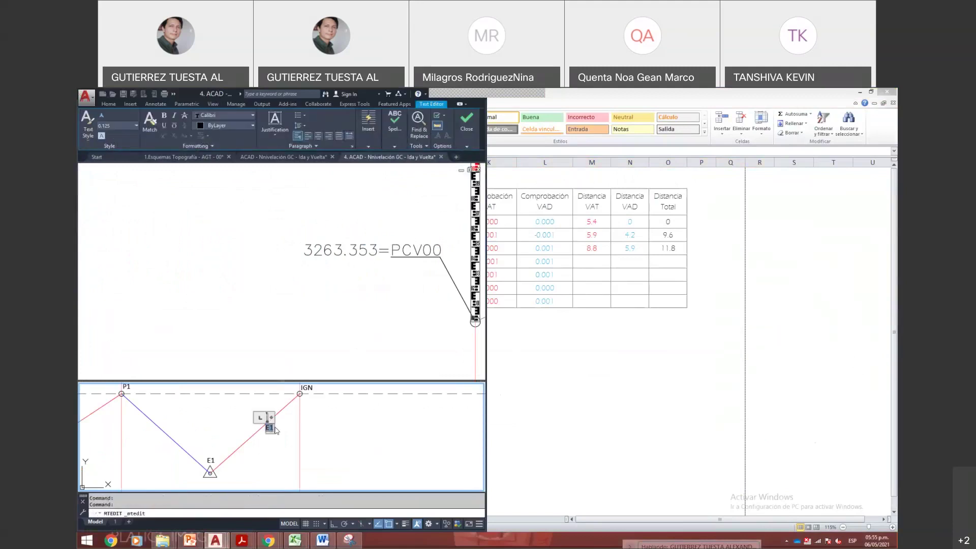
{"action": "type", "text": "D1"}
{"action": "key", "text": "Escape"}
{"action": "key", "text": "Escape"}
- Return to Excel and inspect P1's VAT distance formula in M6
{"action": "scroll", "coordinate": [244, 458], "scroll_direction": "up", "scroll_amount": 3}
{"action": "scroll", "coordinate": [259, 419], "scroll_direction": "down", "scroll_amount": 4}
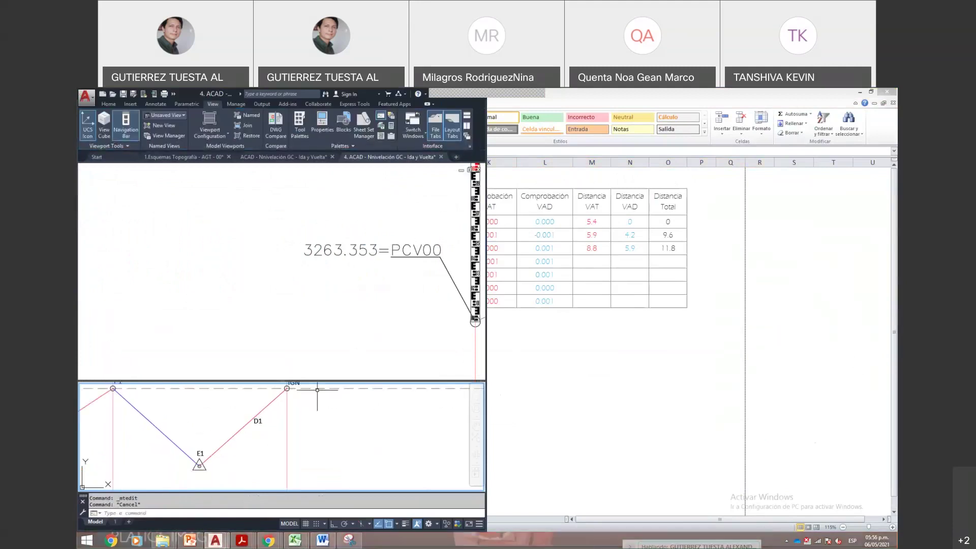
{"action": "left_click", "coordinate": [568, 349]}
{"action": "double_click", "coordinate": [592, 235]}
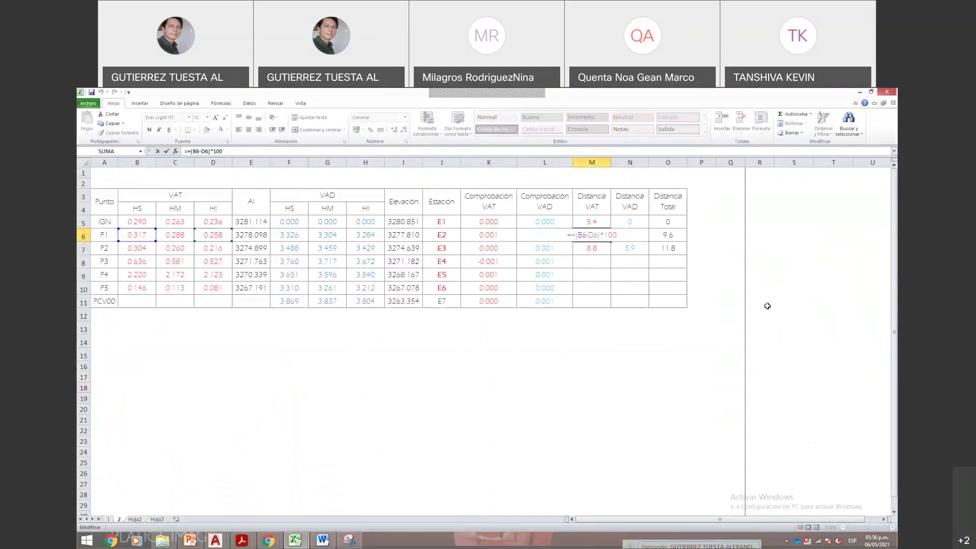
{"action": "key", "text": "Escape"}
{"action": "key", "text": "Up"}
{"action": "key", "text": "F2"}
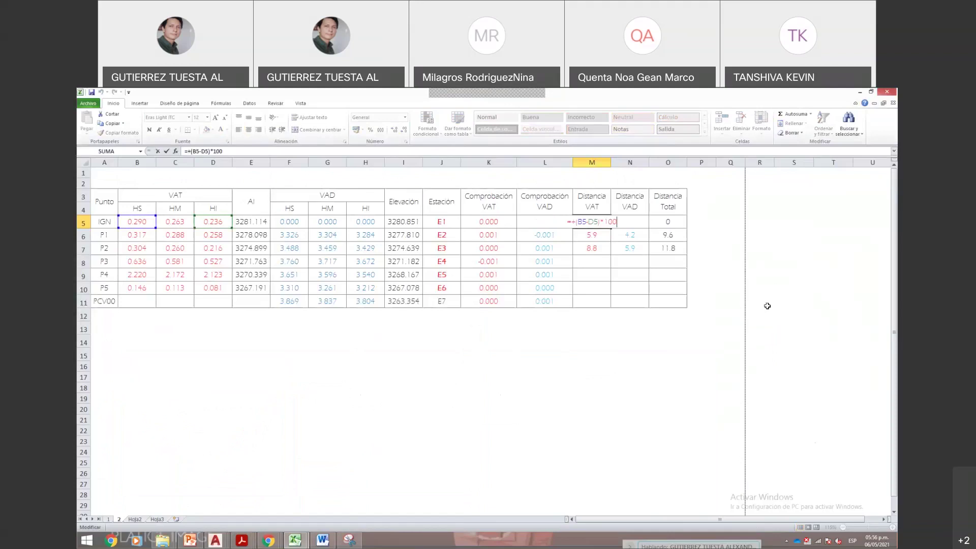
{"action": "key", "text": "Return"}
{"action": "key", "text": "Up"}
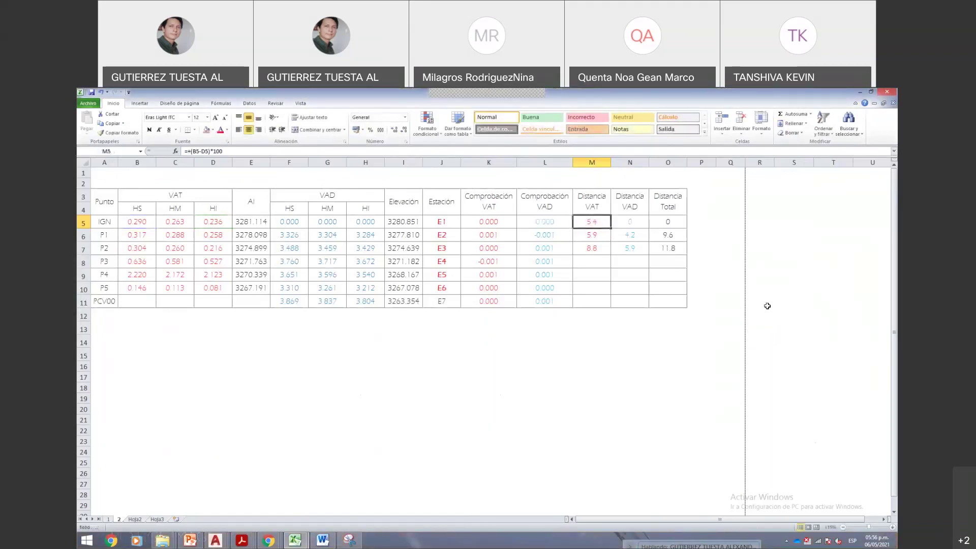
{"action": "key", "text": "Left"}
{"action": "key", "text": "Left"}
{"action": "key", "text": "Left"}
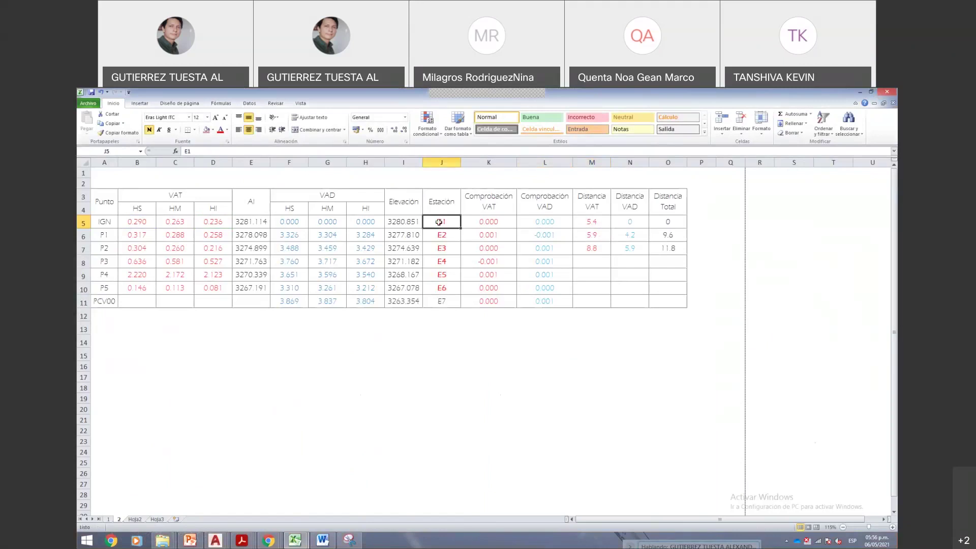
{"action": "left_click", "coordinate": [94, 222], "text": "ctrl"}
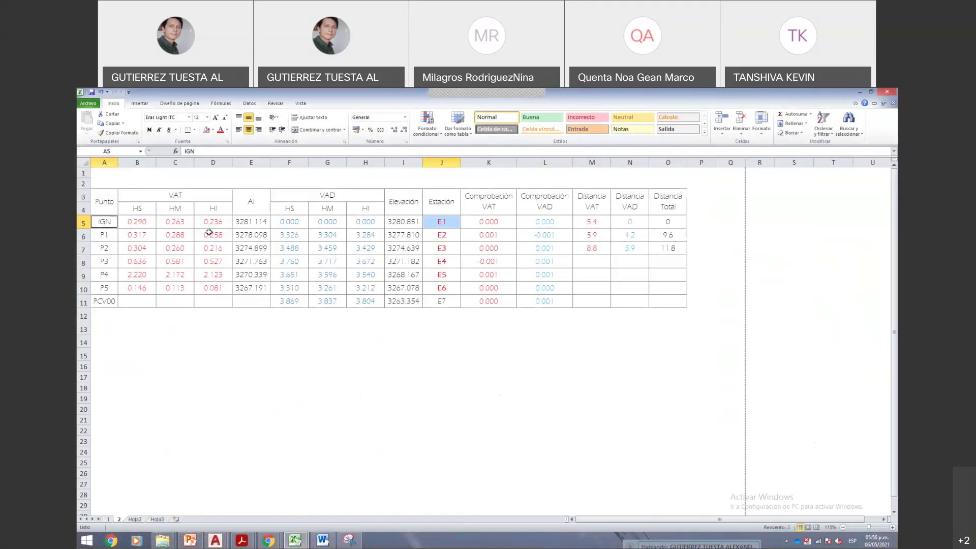
{"action": "double_click", "coordinate": [599, 223]}
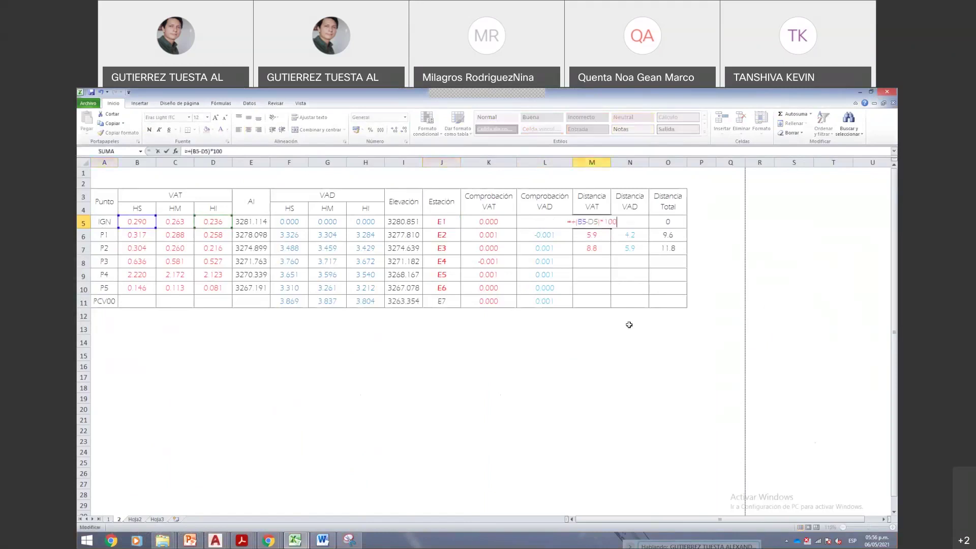
{"action": "key", "text": "Escape"}
{"action": "key", "text": "F2"}
{"action": "key", "text": "Escape"}
- Copy the D1 label onto the P1–E1 sight line
{"action": "left_click", "coordinate": [216, 540]}
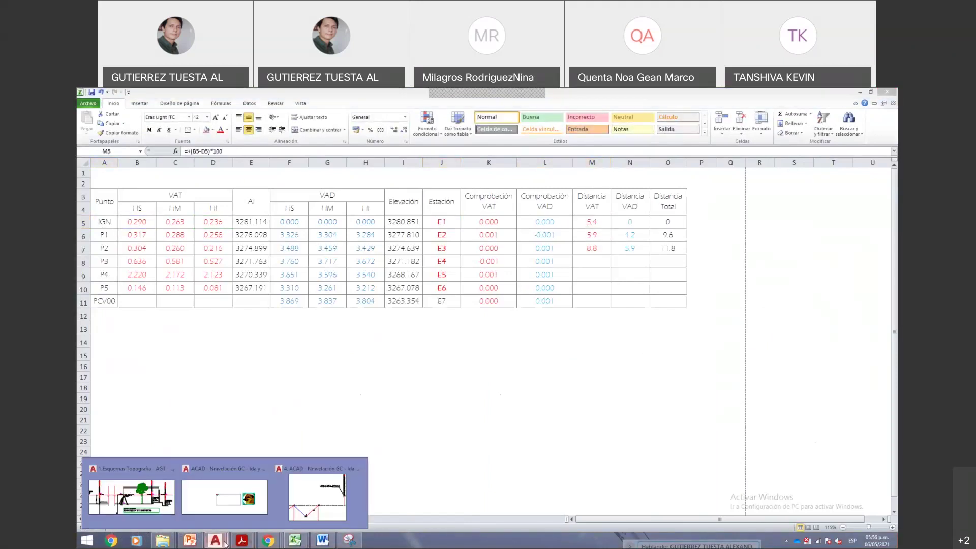
{"action": "left_click", "coordinate": [305, 508]}
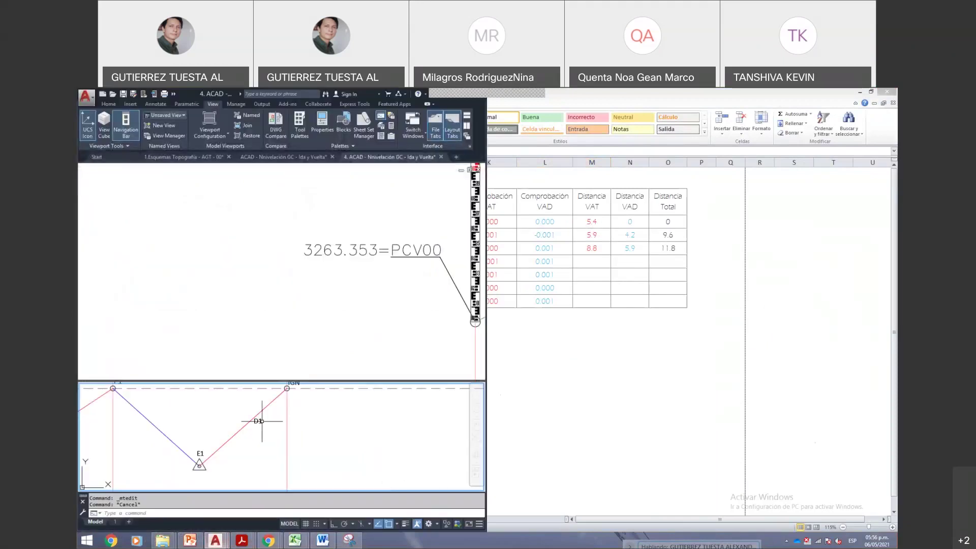
{"action": "type", "text": "co"}
{"action": "key", "text": "Return"}
{"action": "left_click", "coordinate": [402, 426]}
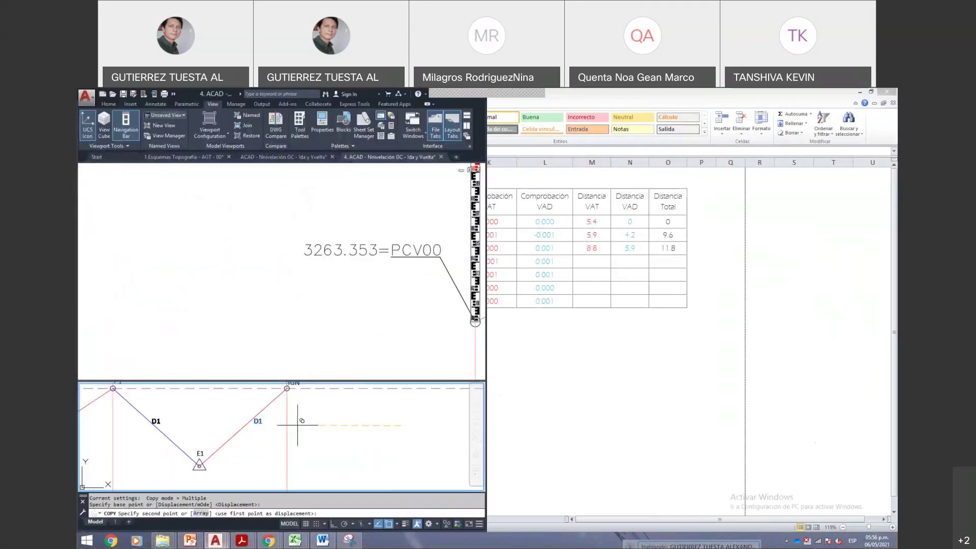
{"action": "left_click", "coordinate": [282, 426]}
{"action": "key", "text": "Escape"}
- Edit the original label to read 'D1: VAT' on one line
{"action": "scroll", "coordinate": [267, 423], "scroll_direction": "up", "scroll_amount": 4}
{"action": "scroll", "coordinate": [260, 423], "scroll_direction": "down", "scroll_amount": 4}
{"action": "scroll", "coordinate": [251, 421], "scroll_direction": "up", "scroll_amount": 2}
{"action": "left_click", "coordinate": [249, 418]}
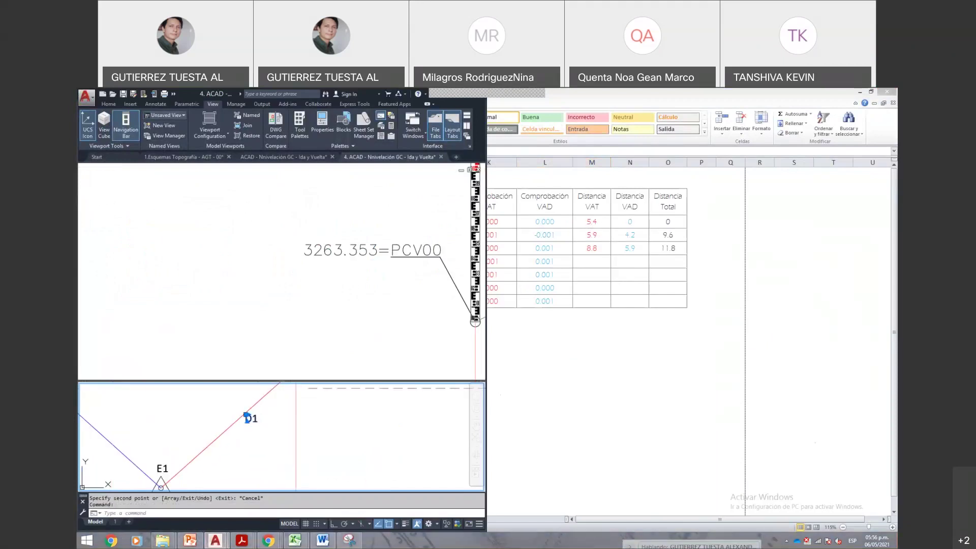
{"action": "double_click", "coordinate": [249, 418]}
{"action": "type", "text": ":"}
{"action": "key", "text": "Return"}
{"action": "type", "text": "vat"}
{"action": "key", "text": "BackSpace"}
{"action": "key", "text": "BackSpace"}
{"action": "key", "text": "BackSpace"}
{"action": "type", "text": "VAT"}
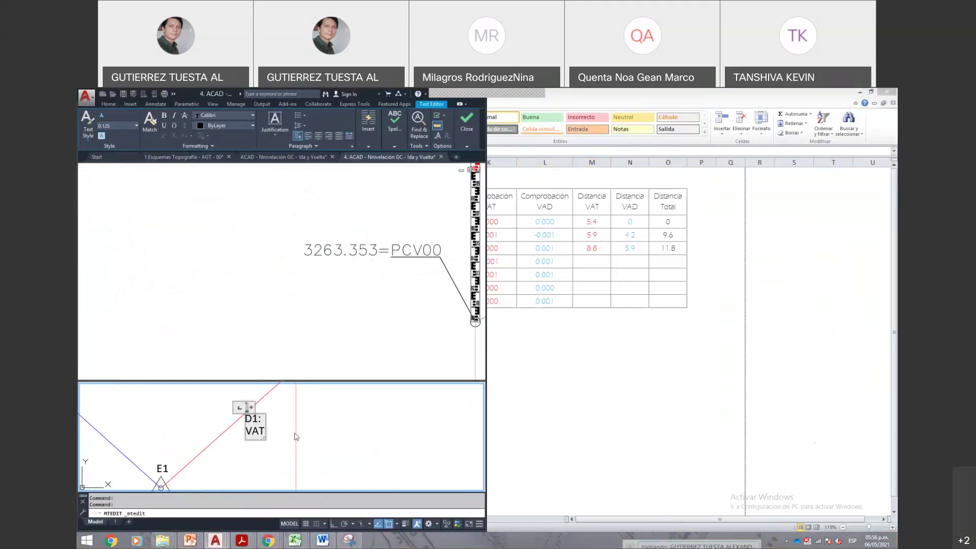
{"action": "left_click_drag", "start_coordinate": [251, 407], "coordinate": [298, 409]}
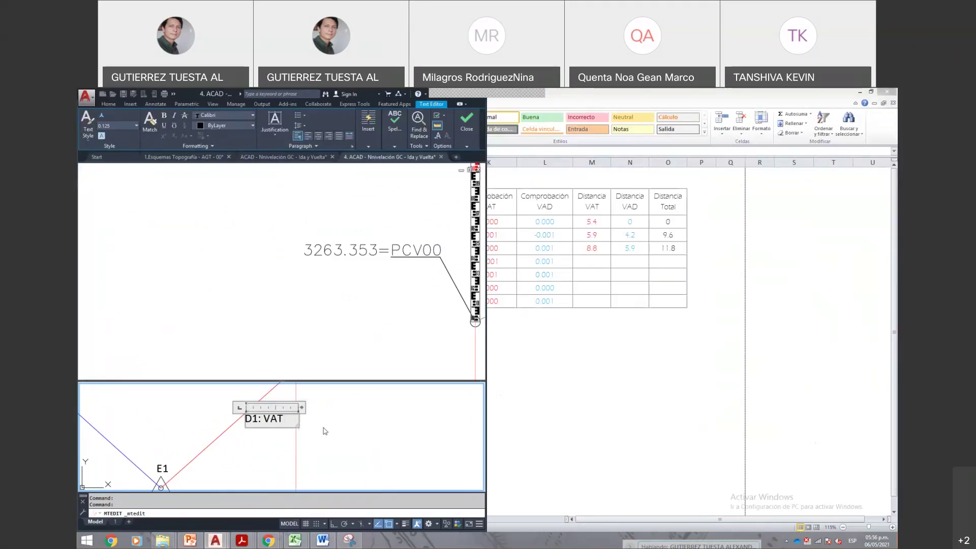
{"action": "left_click", "coordinate": [336, 428]}
- Edit the copied label to read 'D2: VAD' on one line
{"action": "scroll", "coordinate": [337, 429], "scroll_direction": "down", "scroll_amount": 4}
{"action": "scroll", "coordinate": [234, 421], "scroll_direction": "up", "scroll_amount": 2}
{"action": "double_click", "coordinate": [241, 416]}
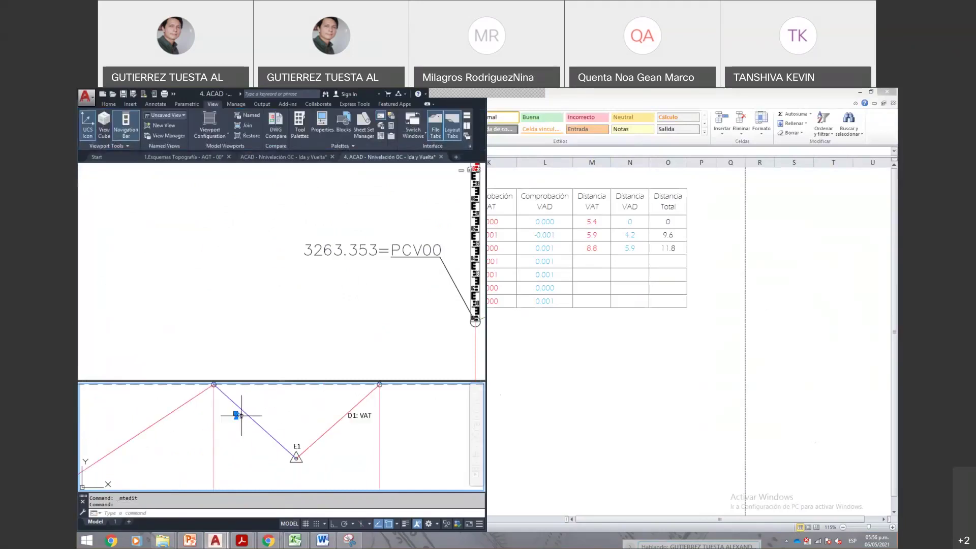
{"action": "double_click", "coordinate": [238, 416]}
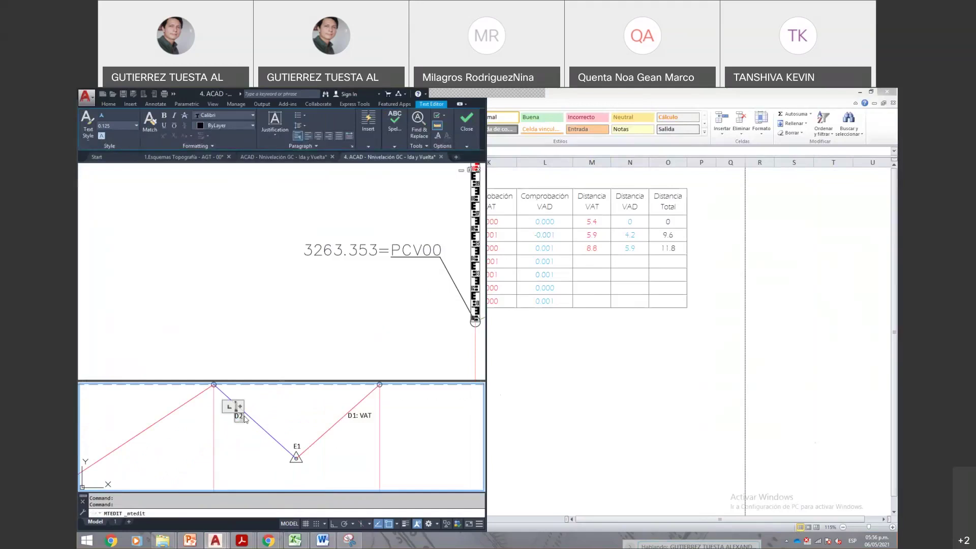
{"action": "type", "text": "VAD"}
{"action": "left_click_drag", "start_coordinate": [246, 407], "coordinate": [268, 407]}
{"action": "left_click", "coordinate": [285, 413]}
- Move the D2: VAD label beside the P1–E1 line
{"action": "left_click", "coordinate": [236, 415]}
{"action": "type", "text": "m"}
{"action": "key", "text": "space"}
{"action": "left_click", "coordinate": [324, 395]}
{"action": "left_click", "coordinate": [306, 400]}
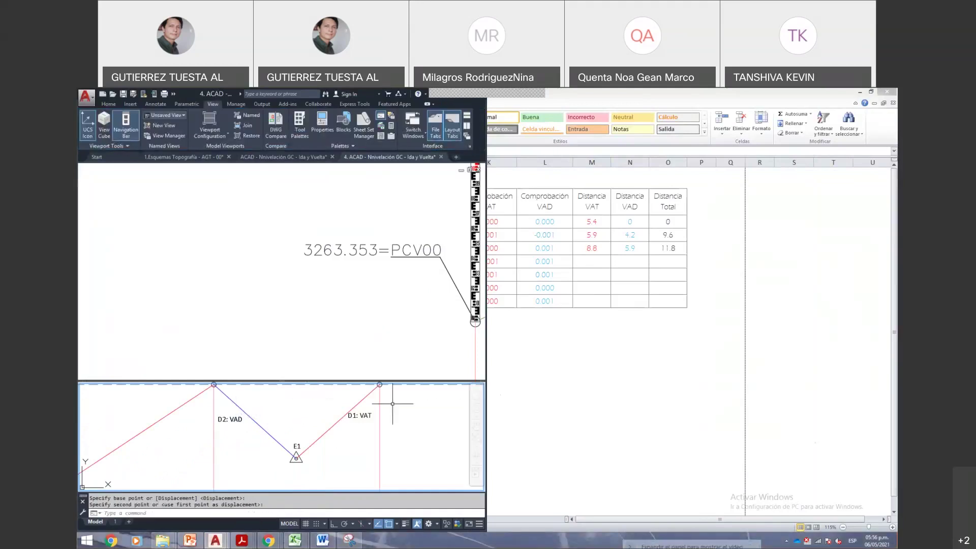
- Zoom the upper view to frame P1, E1 and IGN
{"action": "left_click", "coordinate": [296, 312]}
{"action": "scroll", "coordinate": [297, 312], "scroll_direction": "down", "scroll_amount": 6}
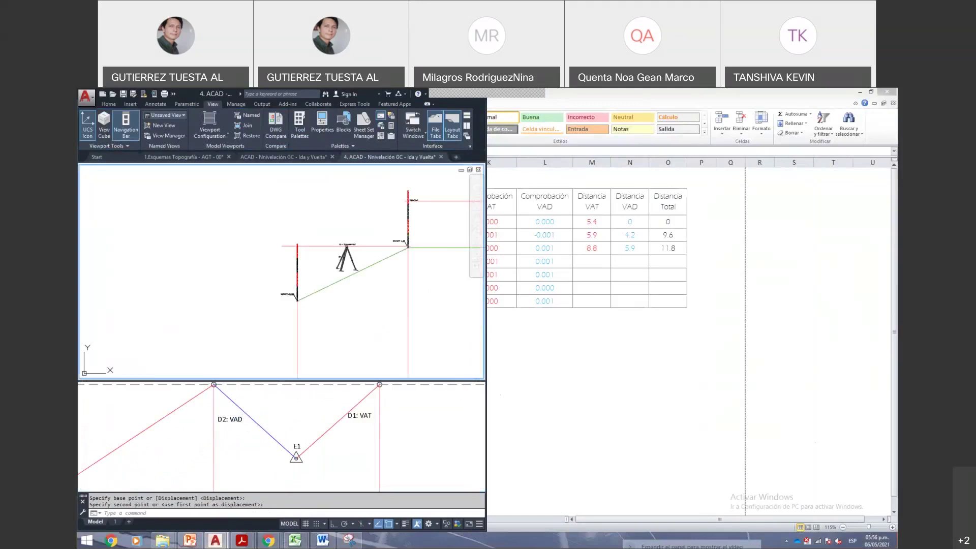
{"action": "scroll", "coordinate": [345, 288], "scroll_direction": "up", "scroll_amount": 4}
{"action": "type", "text": "z"}
{"action": "key", "text": "space"}
{"action": "left_click", "coordinate": [344, 319]}
{"action": "left_click", "coordinate": [366, 329]}
{"action": "type", "text": "z"}
{"action": "key", "text": "space"}
{"action": "left_click", "coordinate": [254, 213]}
{"action": "left_click", "coordinate": [433, 312]}
{"action": "left_click_drag", "start_coordinate": [430, 312], "coordinate": [410, 318]}
- Pan and zoom the lower view across the E1 tripod
{"action": "left_click", "coordinate": [283, 392]}
{"action": "scroll", "coordinate": [275, 447], "scroll_direction": "down", "scroll_amount": 6}
{"action": "scroll", "coordinate": [275, 422], "scroll_direction": "up", "scroll_amount": 2}
{"action": "scroll", "coordinate": [268, 435], "scroll_direction": "up", "scroll_amount": 10}
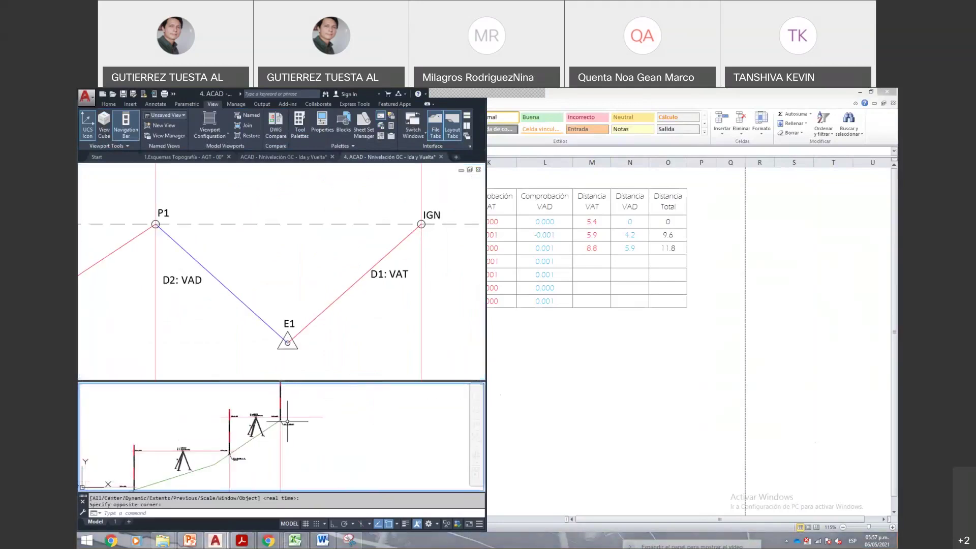
{"action": "scroll", "coordinate": [263, 423], "scroll_direction": "up", "scroll_amount": 2}
{"action": "left_click_drag", "start_coordinate": [268, 424], "coordinate": [311, 428]}
{"action": "scroll", "coordinate": [311, 428], "scroll_direction": "down", "scroll_amount": 2}
{"action": "scroll", "coordinate": [311, 428], "scroll_direction": "up", "scroll_amount": 2}
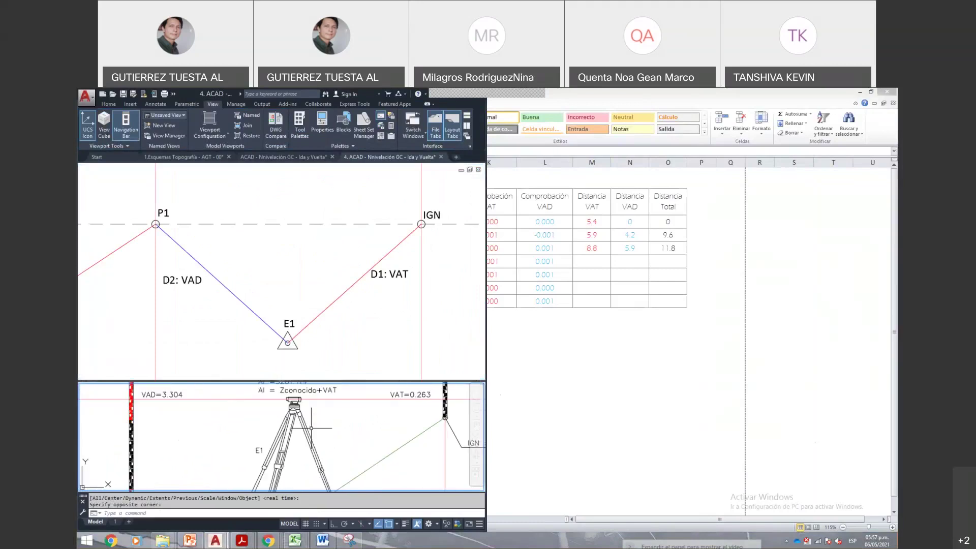
{"action": "scroll", "coordinate": [312, 428], "scroll_direction": "down", "scroll_amount": 3}
{"action": "left_click", "coordinate": [359, 331]}
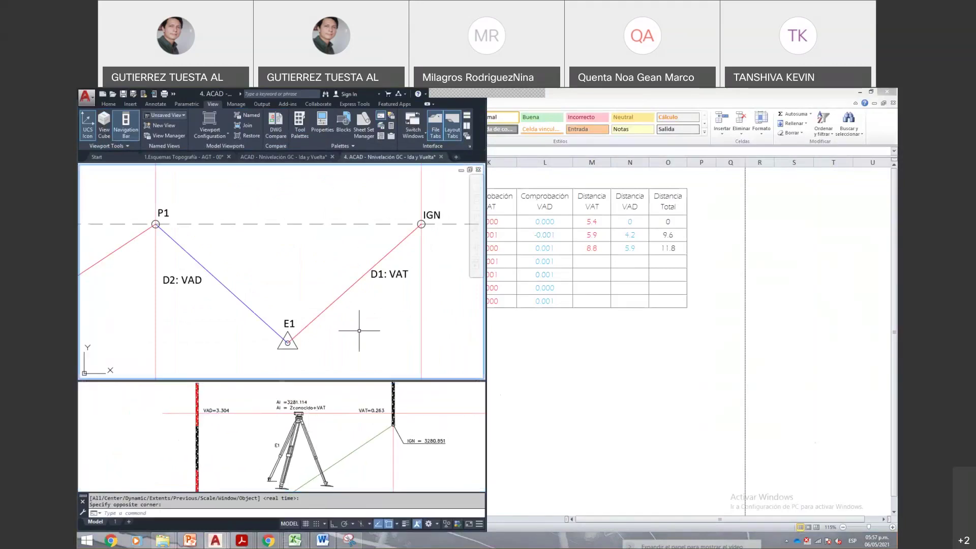
- Back in Excel, review N5's distance formula and P1's VAD readings in F6:H6
{"action": "key", "text": "alt+Tab"}
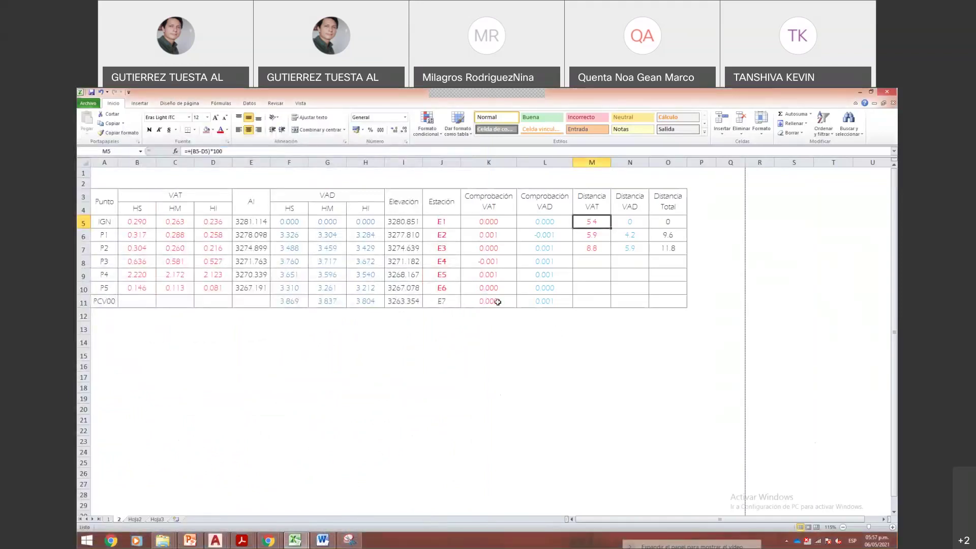
{"action": "key", "text": "Right"}
{"action": "key", "text": "F2"}
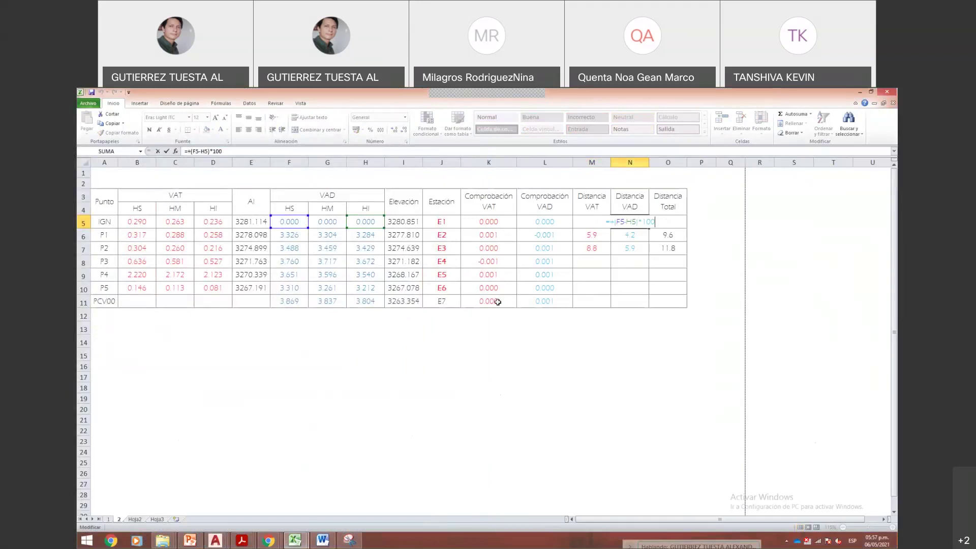
{"action": "key", "text": "Escape"}
{"action": "key", "text": "Left"}
{"action": "key", "text": "Left"}
{"action": "key", "text": "Left"}
{"action": "key", "text": "Left"}
{"action": "key", "text": "Left"}
{"action": "key", "text": "Left"}
{"action": "key", "text": "Left"}
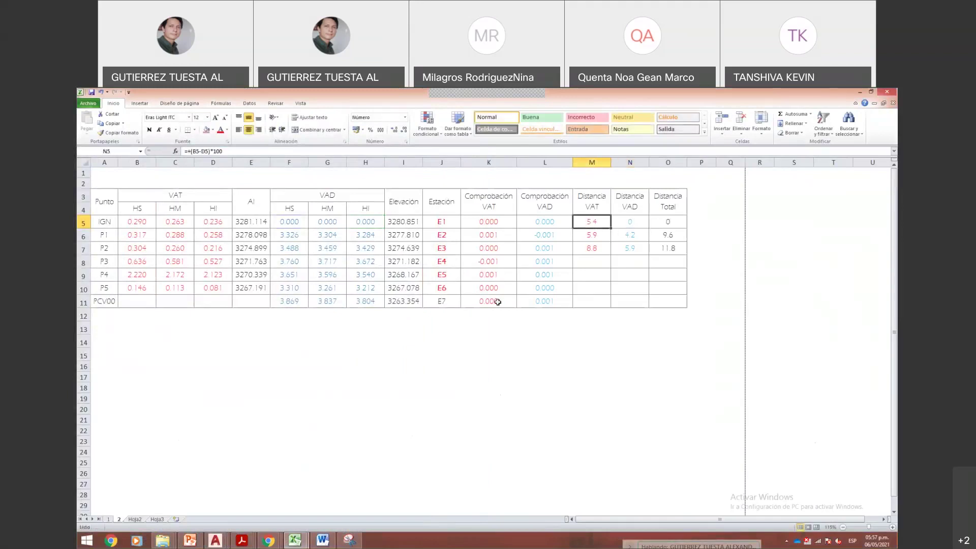
{"action": "key", "text": "Down"}
{"action": "key", "text": "Left"}
{"action": "key", "text": "shift+Right"}
{"action": "key", "text": "shift+Right"}
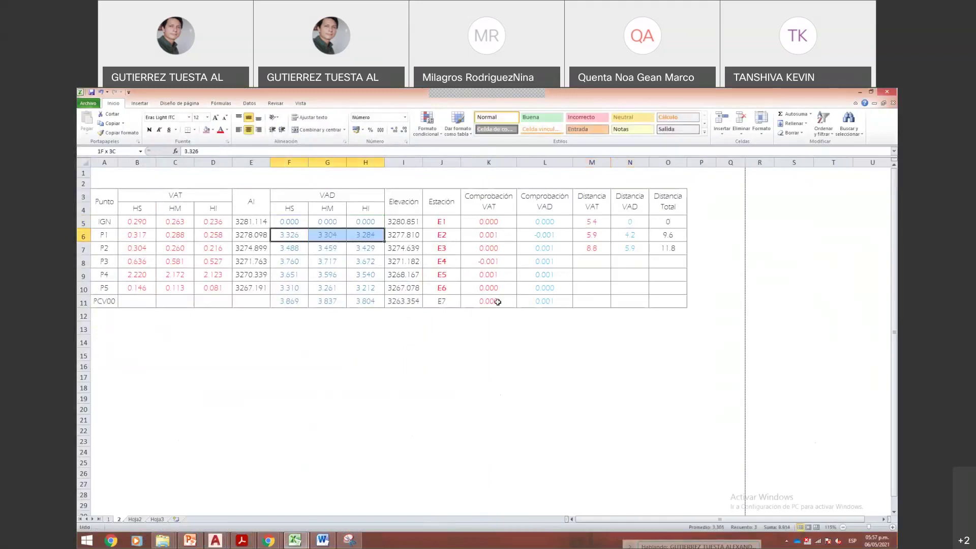
{"action": "key", "text": "Right"}
{"action": "key", "text": "Left"}
{"action": "key", "text": "Left"}
{"action": "key", "text": "Home"}
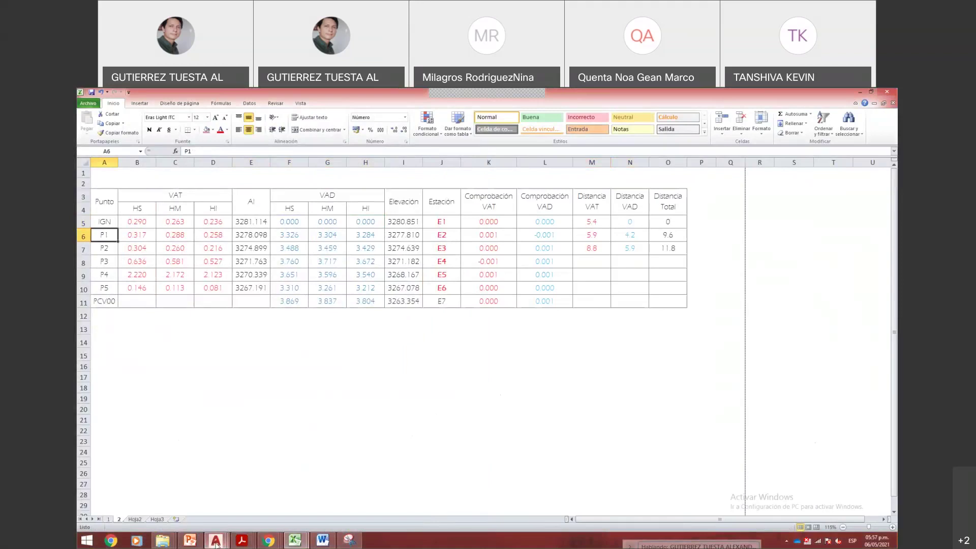
- Inspect P1 and the D2: VAD label in the AutoCAD profile
{"action": "mouse_move", "coordinate": [226, 538]}
{"action": "left_click", "coordinate": [318, 497]}
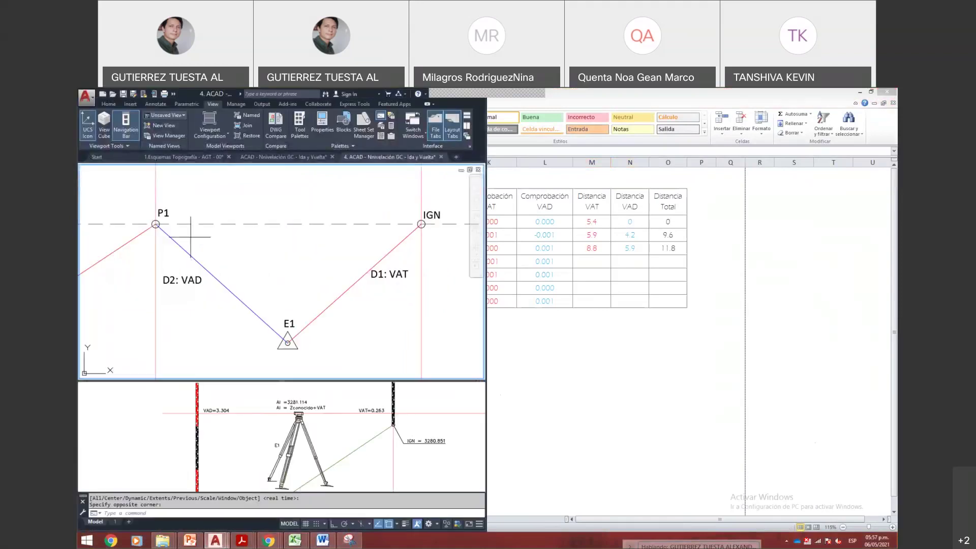
{"action": "left_click", "coordinate": [157, 221]}
{"action": "key", "text": "Escape"}
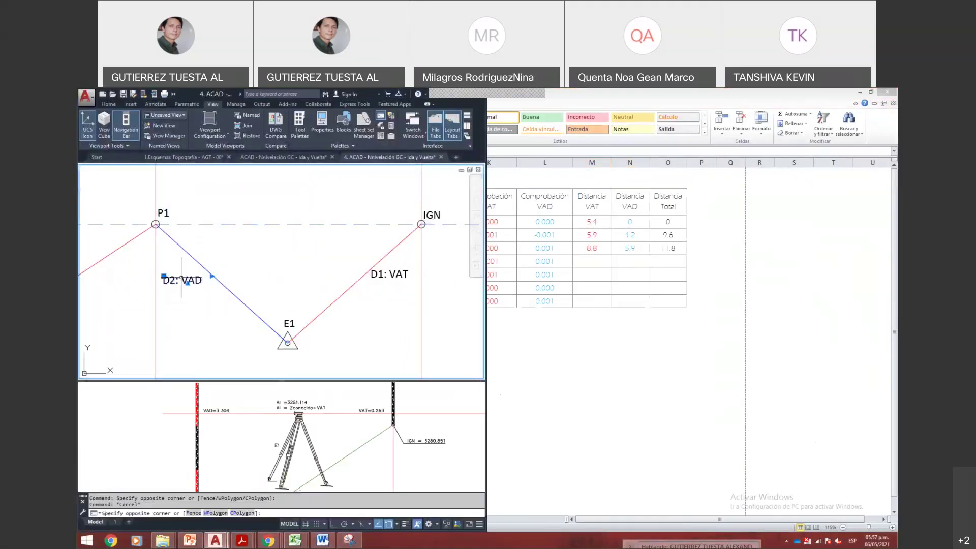
{"action": "left_click", "coordinate": [147, 206]}
{"action": "key", "text": "Escape"}
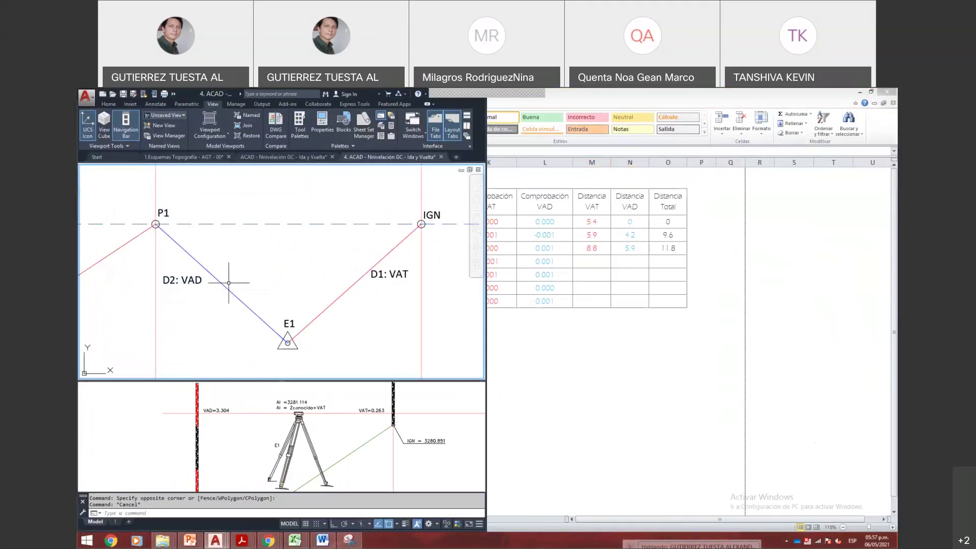
- Confirm P1's VAD distance in N6 as =(F6-H6)*100, giving 4.2
{"action": "left_click", "coordinate": [600, 350]}
{"action": "left_click", "coordinate": [632, 238]}
{"action": "key", "text": "F2"}
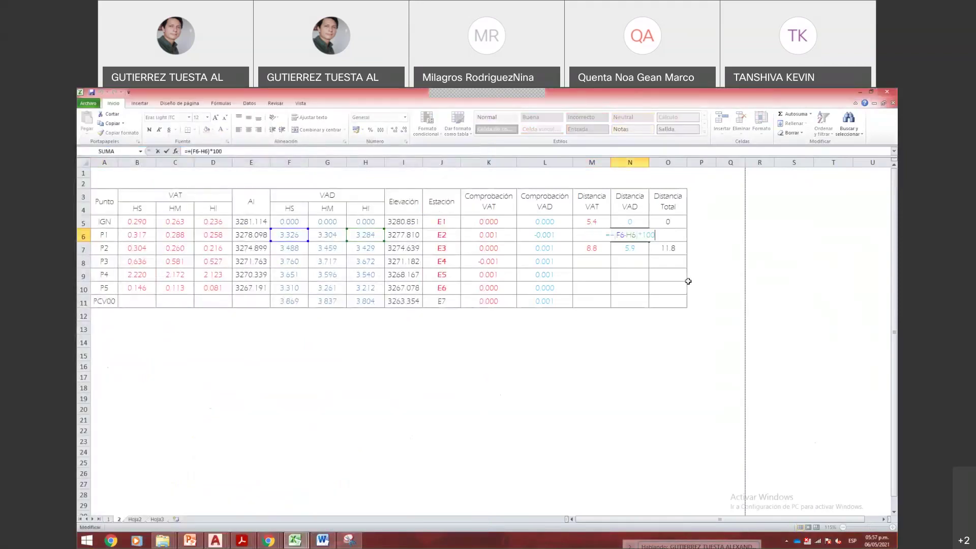
{"action": "key", "text": "Escape"}
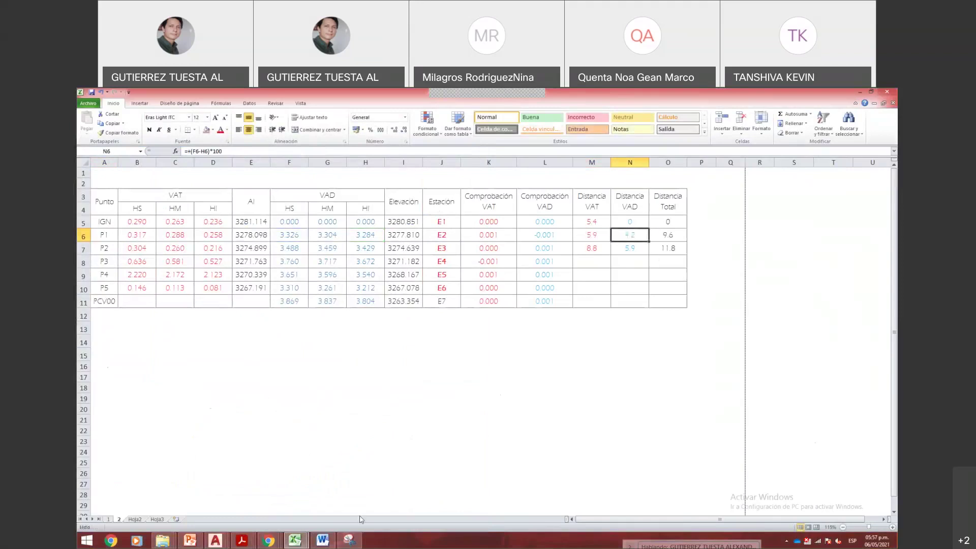
- Return to the profile drawing and start selecting near the D2 line
{"action": "left_click", "coordinate": [220, 543]}
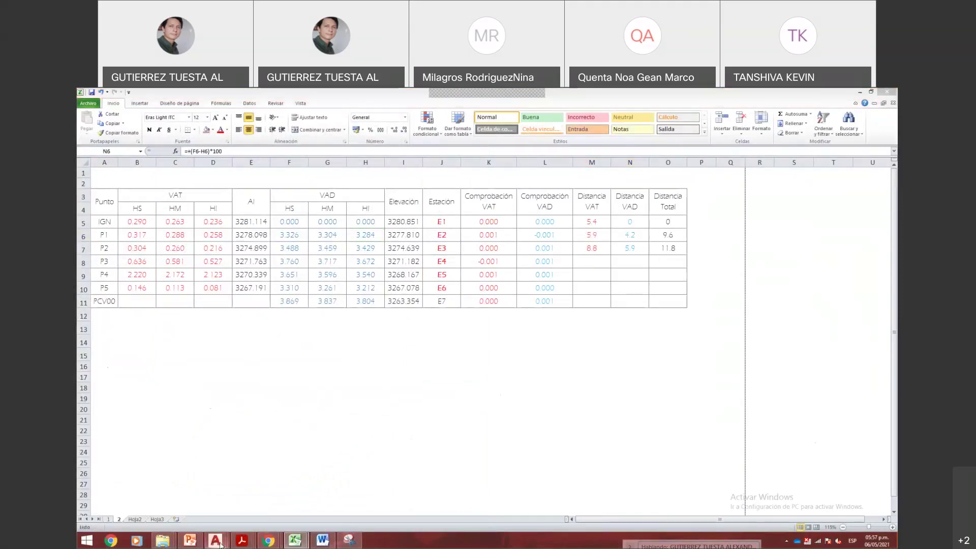
{"action": "left_click", "coordinate": [321, 501]}
{"action": "left_click", "coordinate": [394, 291]}
{"action": "key", "text": "Escape"}
{"action": "left_click", "coordinate": [263, 284]}
- Start a stretch of station E1 and cancel it, leaving E1 in place
{"action": "key", "text": "Escape"}
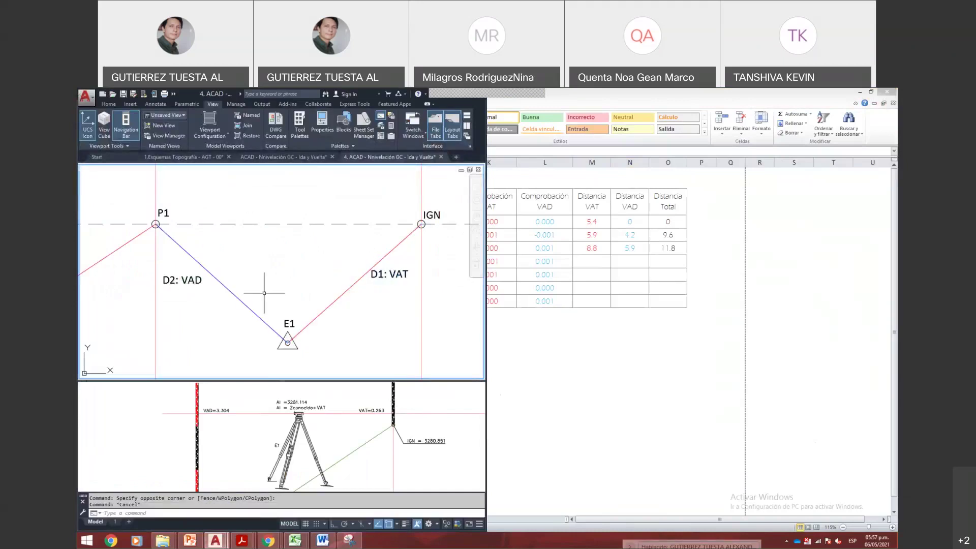
{"action": "type", "text": "s"}
{"action": "key", "text": "space"}
{"action": "left_click", "coordinate": [339, 363]}
{"action": "left_click", "coordinate": [253, 313]}
{"action": "key", "text": "space"}
{"action": "left_click", "coordinate": [343, 344]}
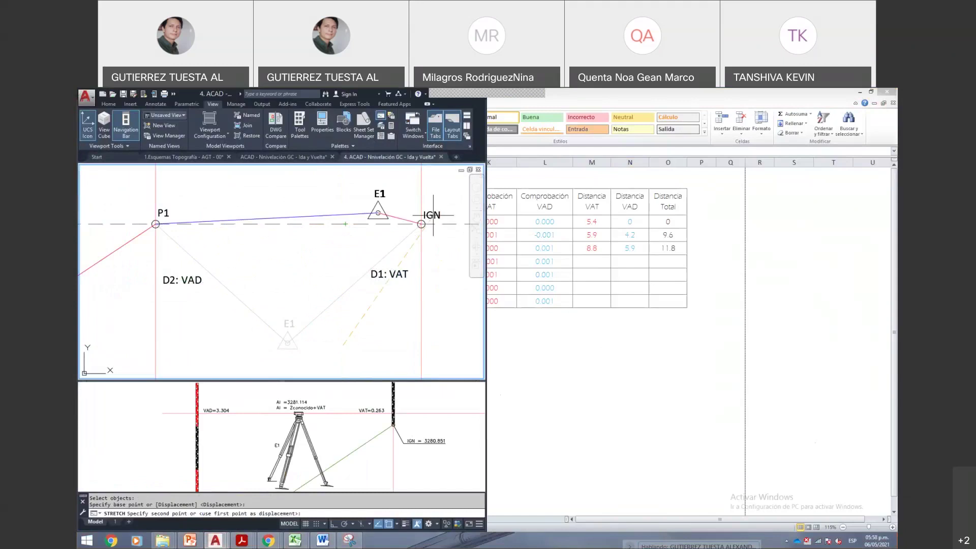
{"action": "key", "text": "Escape"}
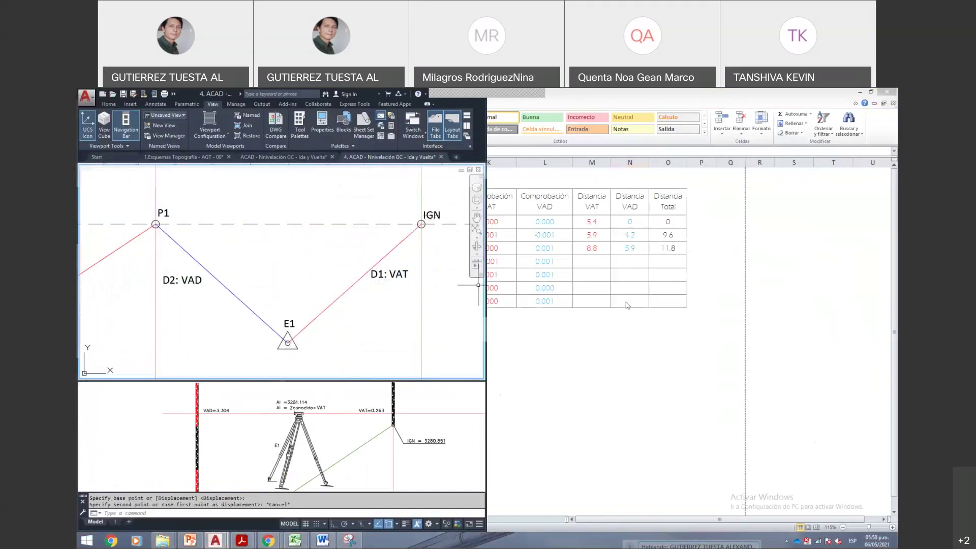
- Check P1's total distance formula =+N6+M5 in O6, giving 9.6
{"action": "left_click", "coordinate": [668, 235]}
{"action": "key", "text": "F2"}
{"action": "key", "text": "Escape"}
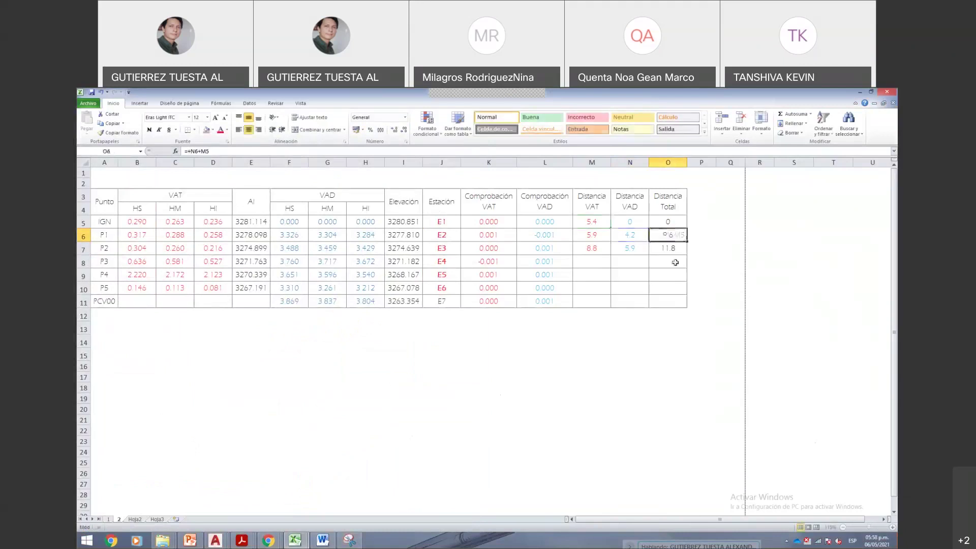
- Check the existing VAT, VAD and total distance formulas in cells M5 through O7
{"action": "left_click", "coordinate": [592, 223]}
{"action": "double_click", "coordinate": [592, 223]}
{"action": "key", "text": "Escape"}
{"action": "double_click", "coordinate": [632, 235]}
{"action": "key", "text": "Escape"}
{"action": "double_click", "coordinate": [661, 238]}
{"action": "key", "text": "Escape"}
{"action": "double_click", "coordinate": [668, 248]}
{"action": "key", "text": "Escape"}
{"action": "left_click", "coordinate": [597, 237]}
{"action": "left_click", "coordinate": [634, 248]}
{"action": "left_click", "coordinate": [668, 248]}
- Fill M7:N7 and O7 down to row 11, giving totals 17.6, 22, 19.5 and 13 at PCV00
{"action": "left_click_drag", "start_coordinate": [604, 250], "coordinate": [647, 305]}
{"action": "left_click", "coordinate": [672, 249]}
{"action": "left_click_drag", "start_coordinate": [687, 254], "coordinate": [684, 305]}
{"action": "left_click", "coordinate": [677, 327]}
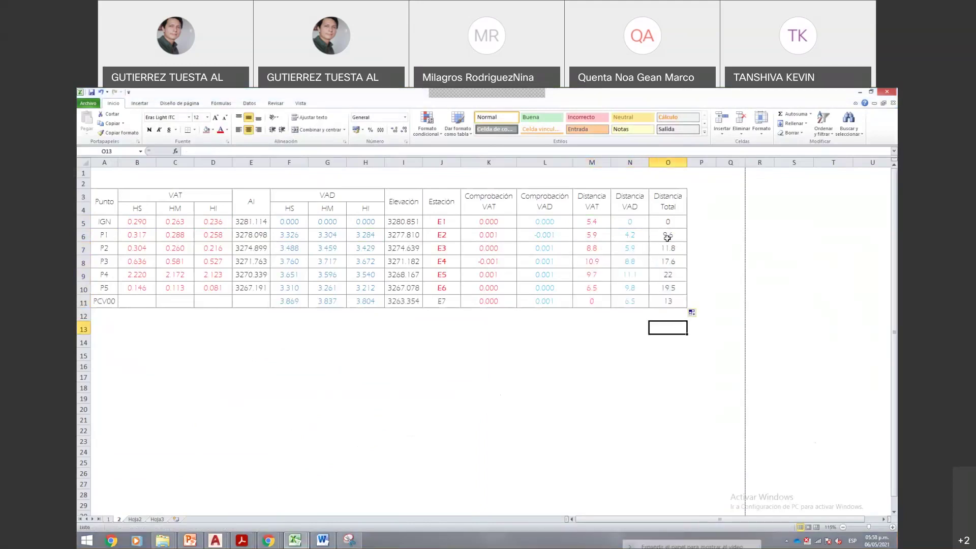
{"action": "left_click", "coordinate": [674, 303]}
{"action": "double_click", "coordinate": [676, 305]}
{"action": "key", "text": "Escape"}
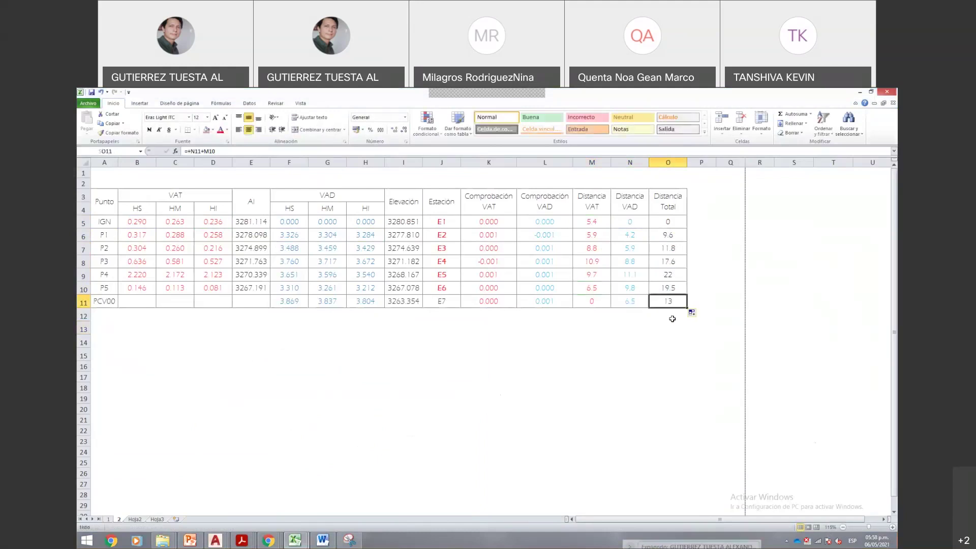
- Begin editing the Distancia Total header in O3, removing its second line
{"action": "left_click", "coordinate": [668, 321]}
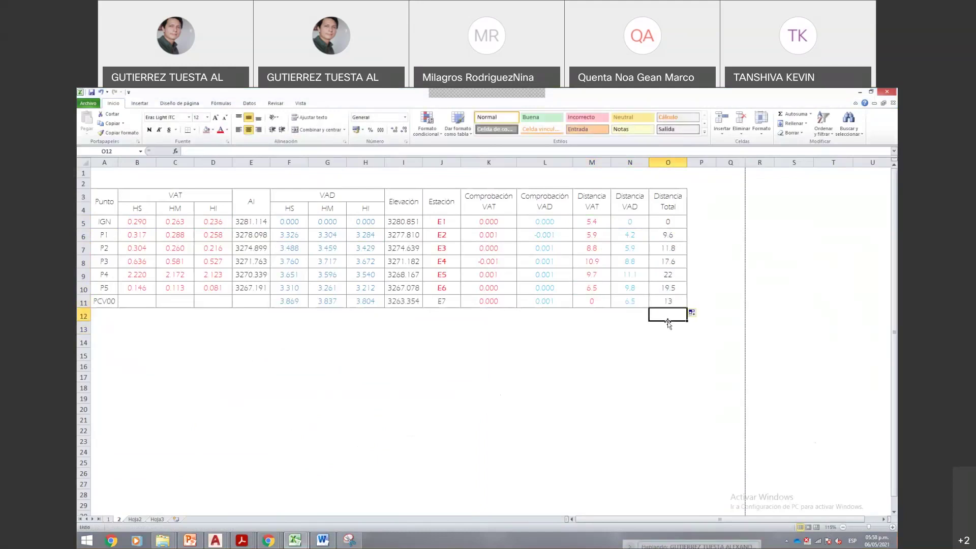
{"action": "key", "text": "Up"}
{"action": "key", "text": "Up"}
{"action": "key", "text": "Up"}
{"action": "key", "text": "Up"}
{"action": "key", "text": "Up"}
{"action": "key", "text": "Up"}
{"action": "key", "text": "Up"}
{"action": "key", "text": "Up"}
{"action": "key", "text": "F2"}
{"action": "key", "text": "shift+Home"}
{"action": "type", "text": "pAR"}
{"action": "key", "text": "BackSpace"}
{"action": "key", "text": "BackSpace"}
{"action": "key", "text": "BackSpace"}
{"action": "key", "text": "BackSpace"}
- Rename the O3 header to 'Distancia Parcial' and copy column O into column P
{"action": "key", "text": "alt+Return"}
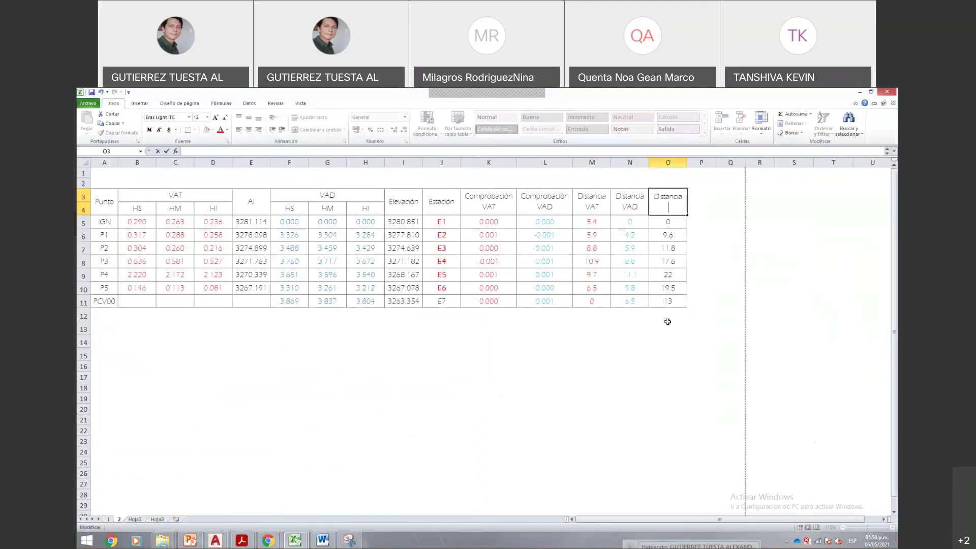
{"action": "type", "text": "Parcial"}
{"action": "key", "text": "ctrl+Return"}
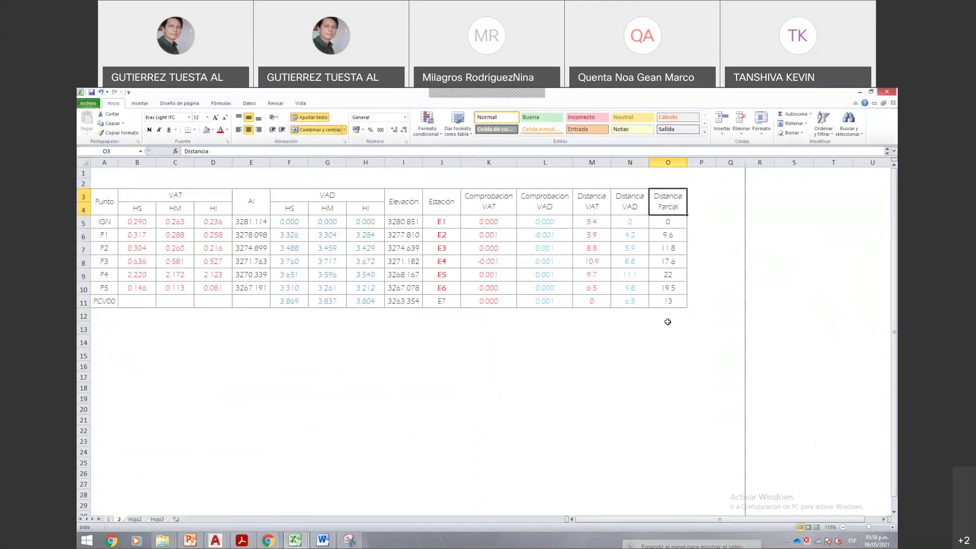
{"action": "left_click", "coordinate": [669, 162]}
{"action": "key", "text": "ctrl+c"}
{"action": "left_click", "coordinate": [701, 162]}
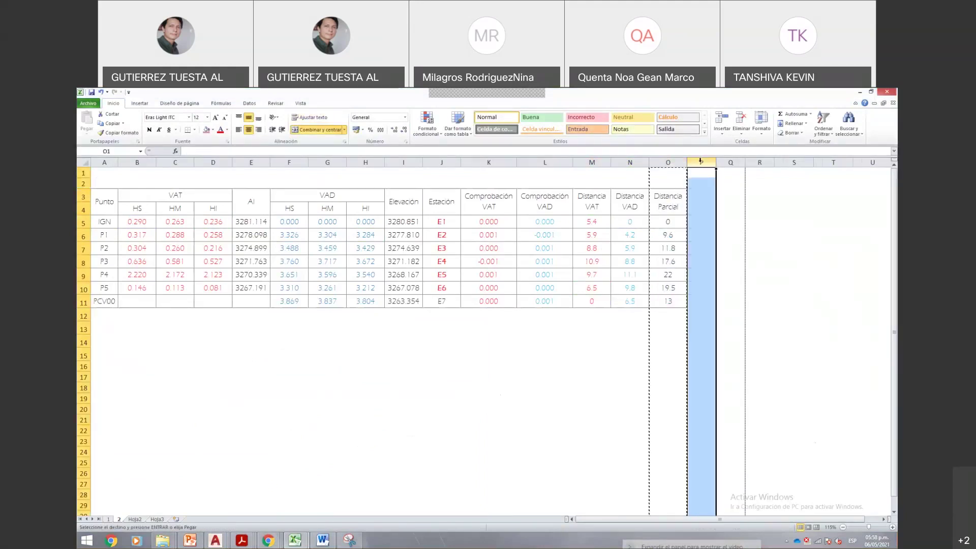
{"action": "key", "text": "ctrl+v"}
- Rename the P3 header to 'Distancia Acumulada' and widen column P to fit
{"action": "double_click", "coordinate": [715, 207]}
{"action": "left_click_drag", "start_coordinate": [716, 207], "coordinate": [681, 208]}
{"action": "type", "text": "Acumulada"}
{"action": "key", "text": "Return"}
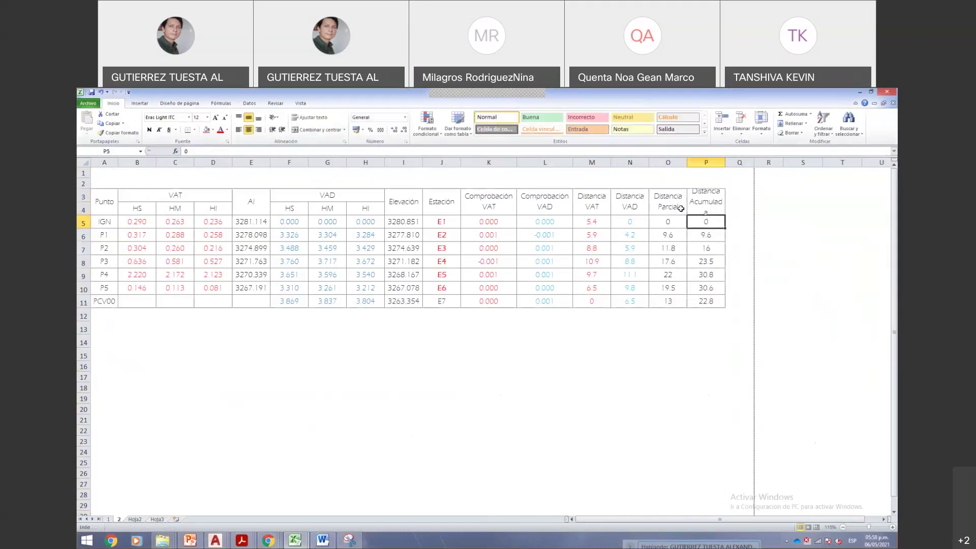
{"action": "left_click_drag", "start_coordinate": [725, 163], "coordinate": [735, 162]}
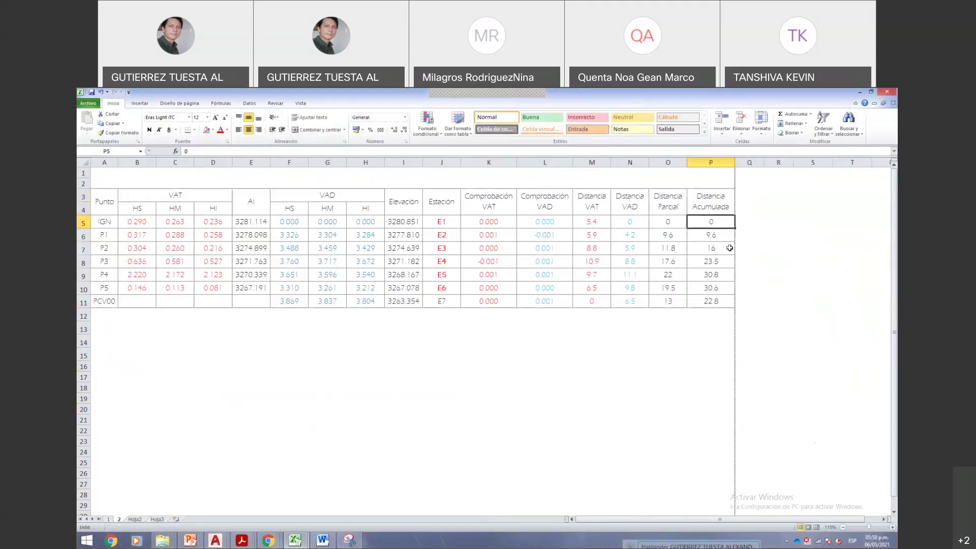
- Enter =+P5+O6 in P6 and fill it down to P11, reaching 93.5 at PCV00
{"action": "key", "text": "Down"}
{"action": "type", "text": "+"}
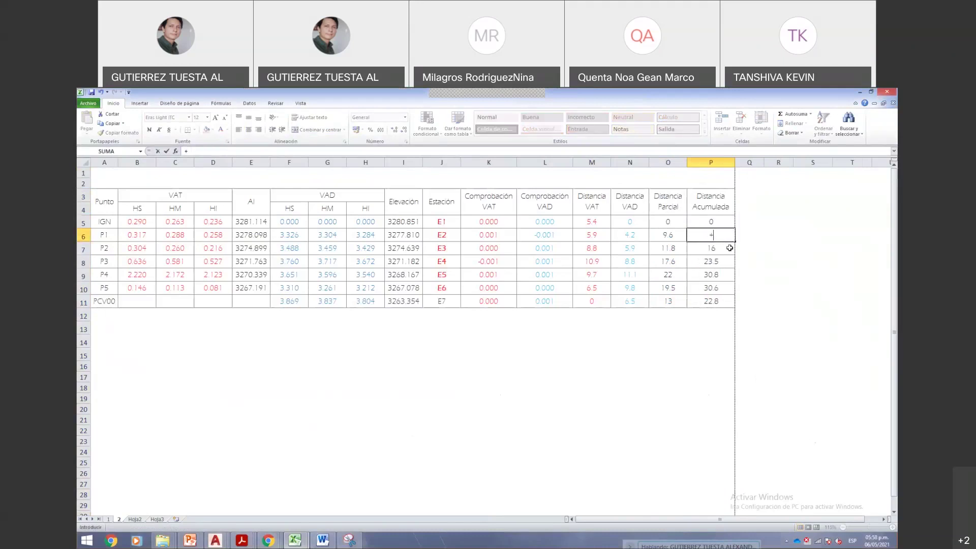
{"action": "key", "text": "Up"}
{"action": "type", "text": "+"}
{"action": "key", "text": "Left"}
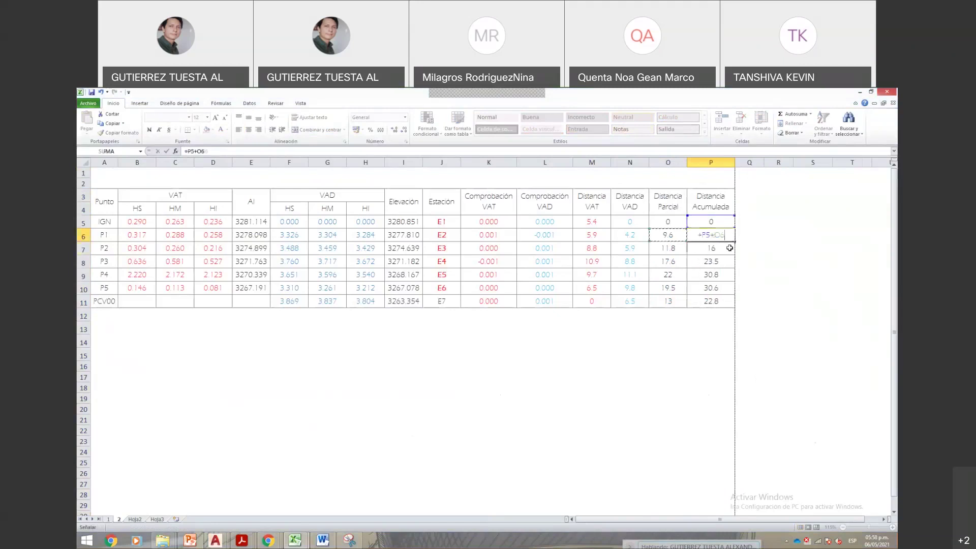
{"action": "key", "text": "Return"}
{"action": "left_click", "coordinate": [730, 235]}
{"action": "left_click_drag", "start_coordinate": [734, 240], "coordinate": [732, 305]}
{"action": "left_click", "coordinate": [715, 341]}
{"action": "left_click", "coordinate": [722, 302]}
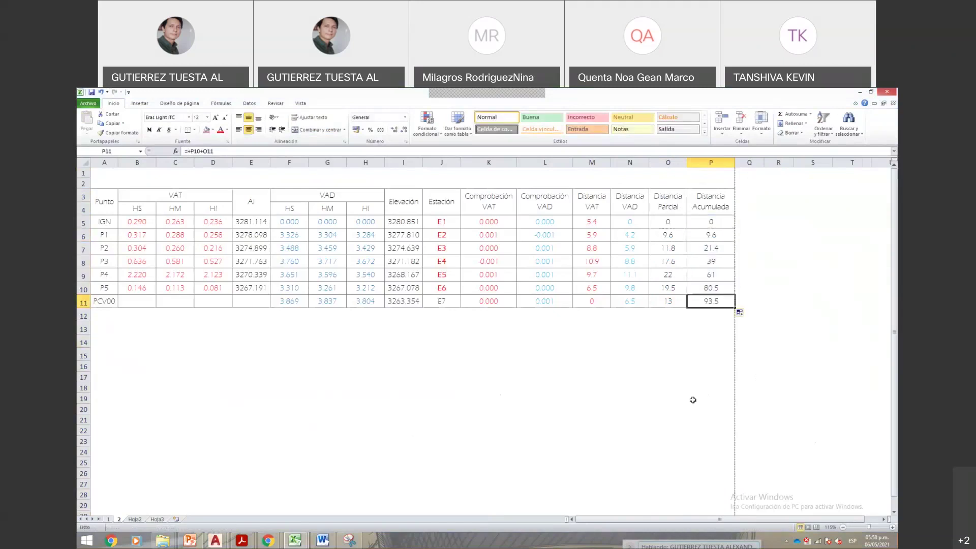
- Click empty cells away from the finished table, which ends at 3263.354 and 93.5
{"action": "left_click", "coordinate": [674, 395]}
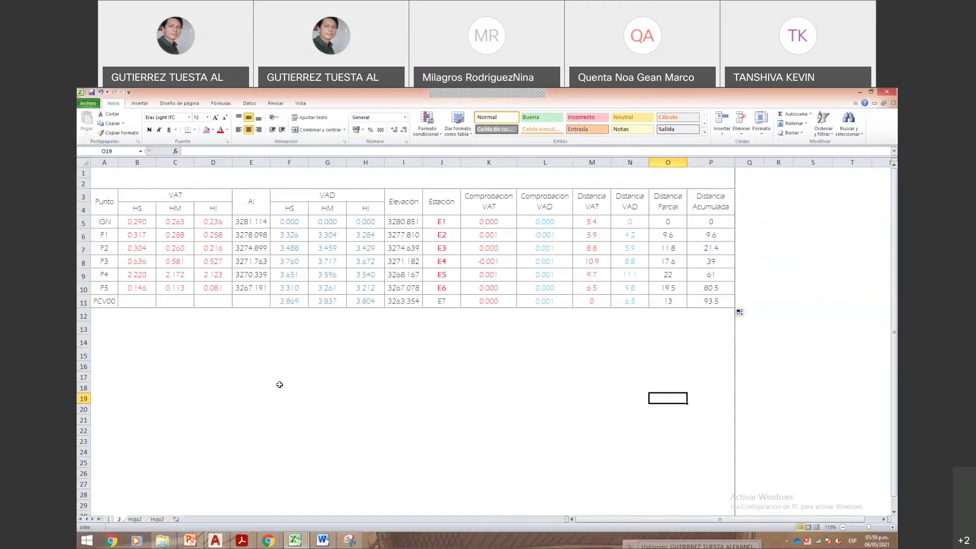
{"action": "left_click", "coordinate": [280, 385]}
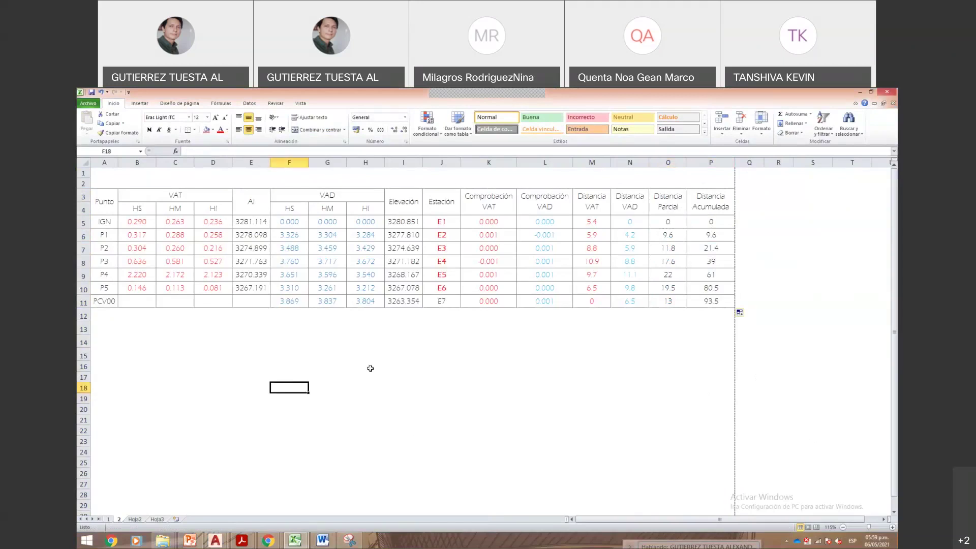
{"action": "left_click", "coordinate": [377, 419]}
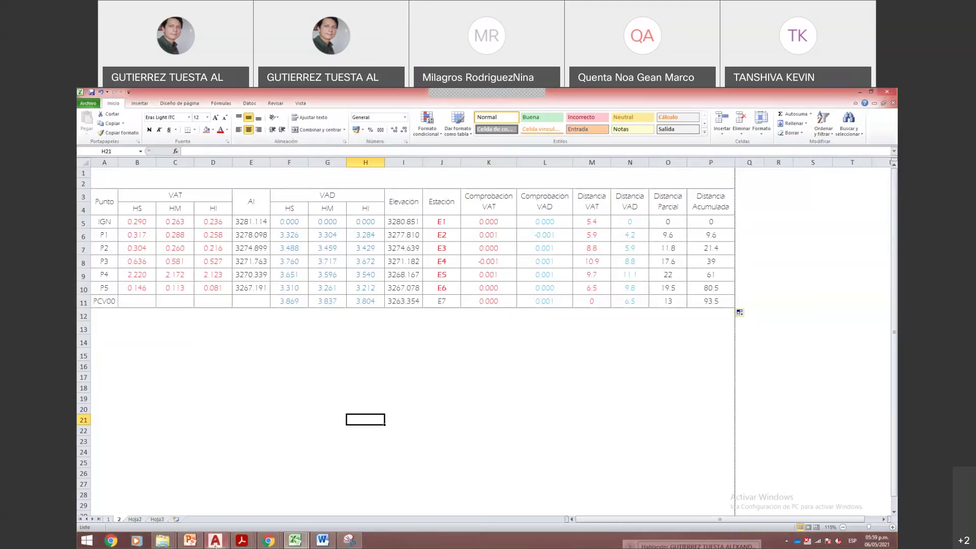
- Glance at the Word rod sketches, then reopen the Nivelación GC Ida y Vuelta drawing
{"action": "mouse_move", "coordinate": [215, 543]}
{"action": "left_click", "coordinate": [317, 490]}
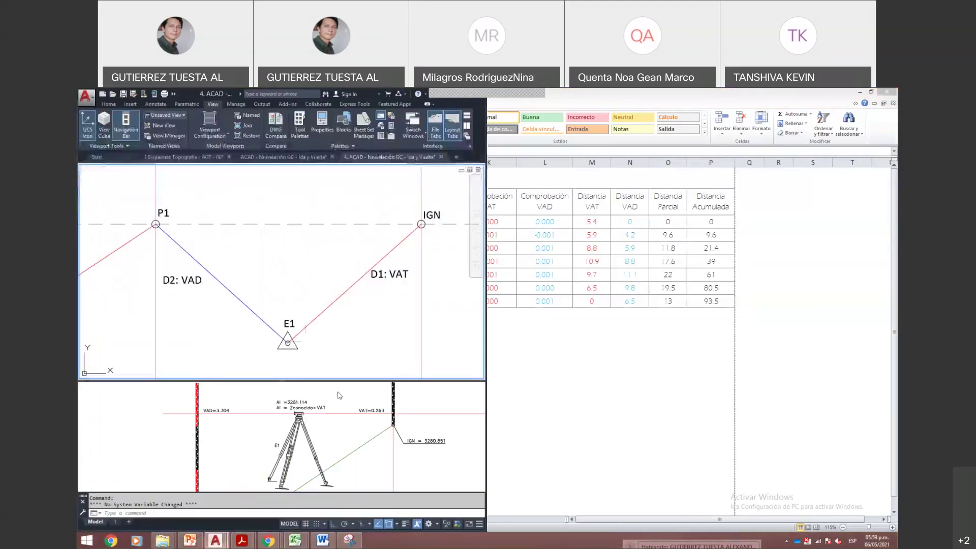
{"action": "left_click", "coordinate": [324, 542]}
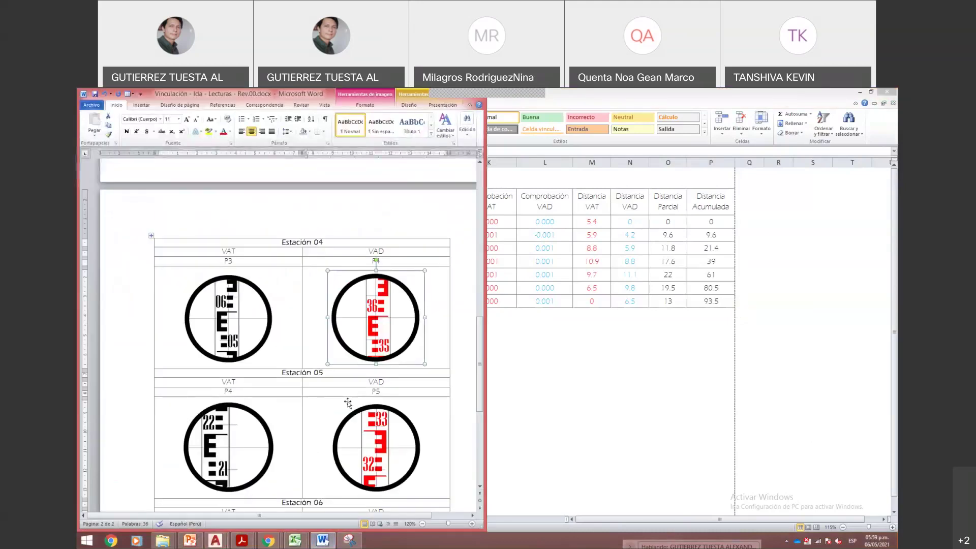
{"action": "key", "text": "alt+Tab"}
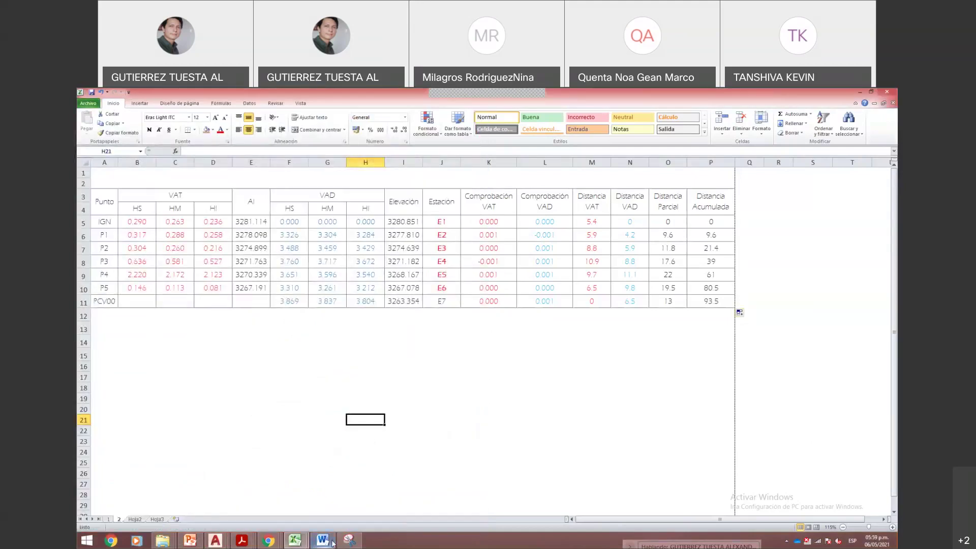
{"action": "left_click", "coordinate": [213, 542]}
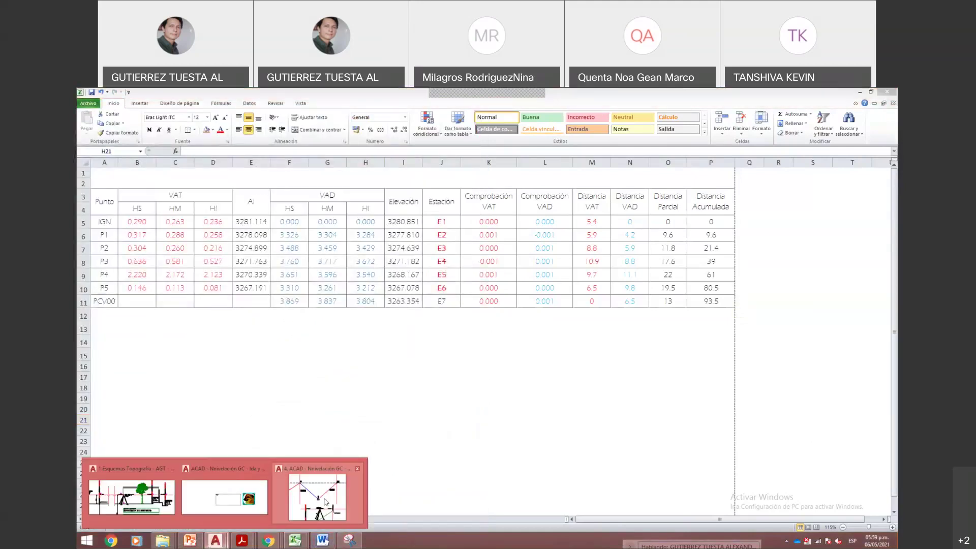
{"action": "left_click", "coordinate": [317, 497]}
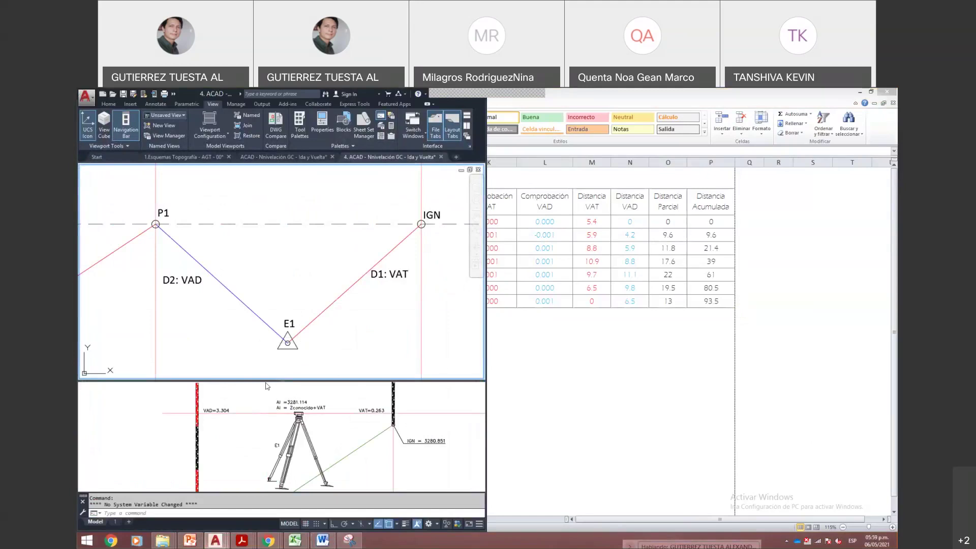
- Zoom the lower viewport onto E1's setup detail (AI = 3281.114), then return to Excel
{"action": "left_click", "coordinate": [248, 436]}
{"action": "scroll", "coordinate": [248, 435], "scroll_direction": "down", "scroll_amount": 5}
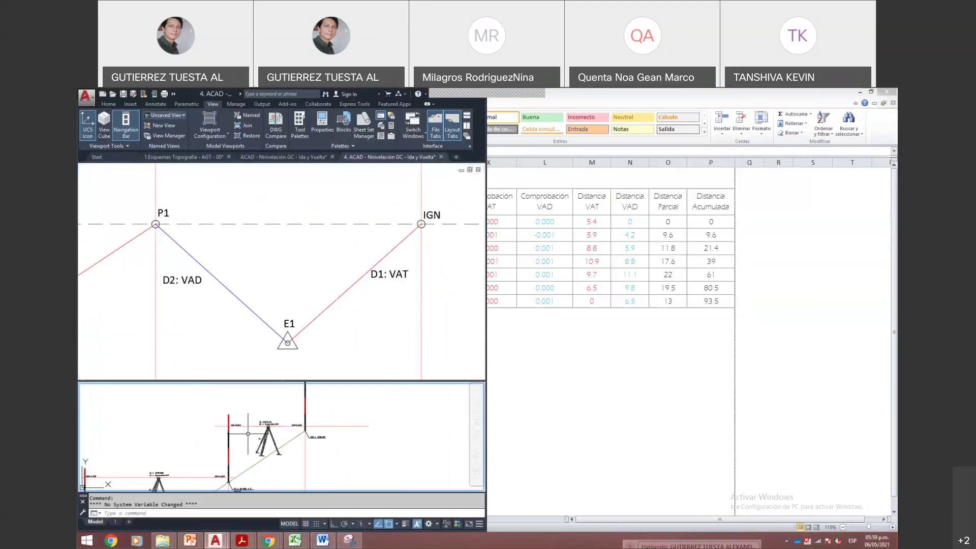
{"action": "scroll", "coordinate": [239, 443], "scroll_direction": "up", "scroll_amount": 5}
{"action": "scroll", "coordinate": [239, 442], "scroll_direction": "up", "scroll_amount": 2}
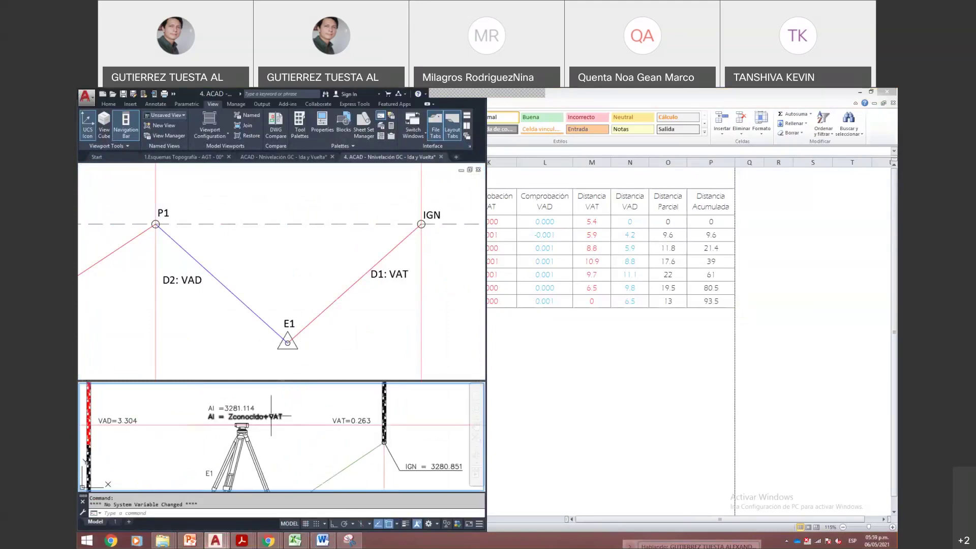
{"action": "scroll", "coordinate": [249, 427], "scroll_direction": "down", "scroll_amount": 2}
{"action": "scroll", "coordinate": [251, 413], "scroll_direction": "up", "scroll_amount": 3}
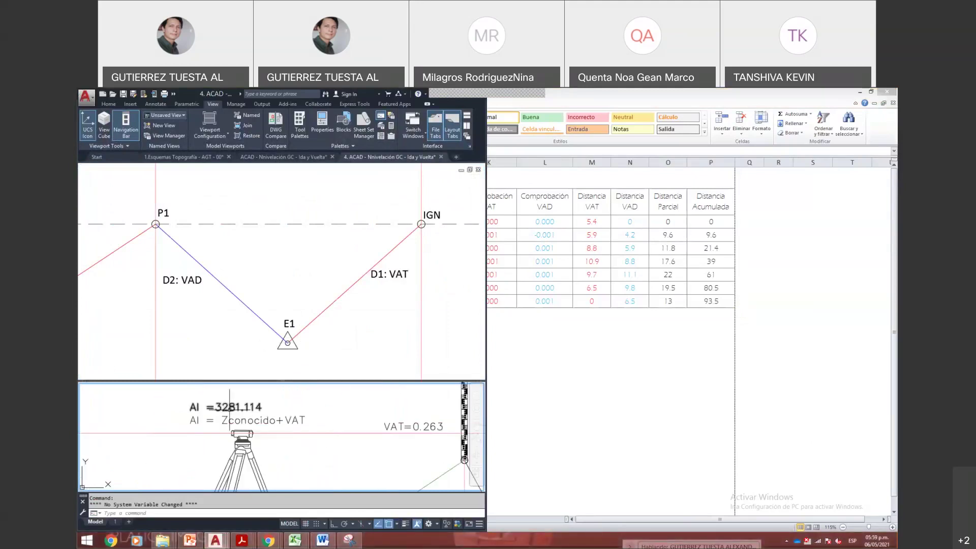
{"action": "left_click", "coordinate": [299, 303]}
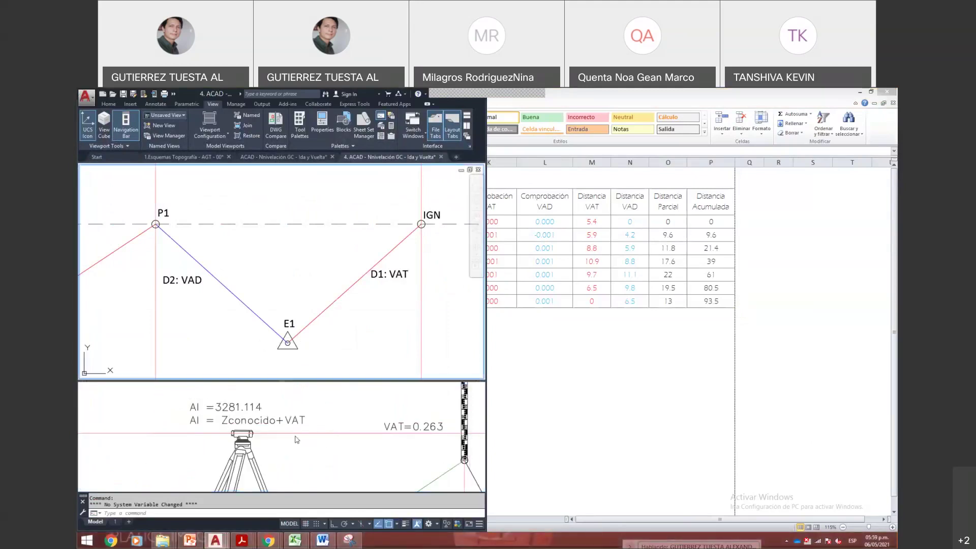
{"action": "left_click", "coordinate": [534, 375]}
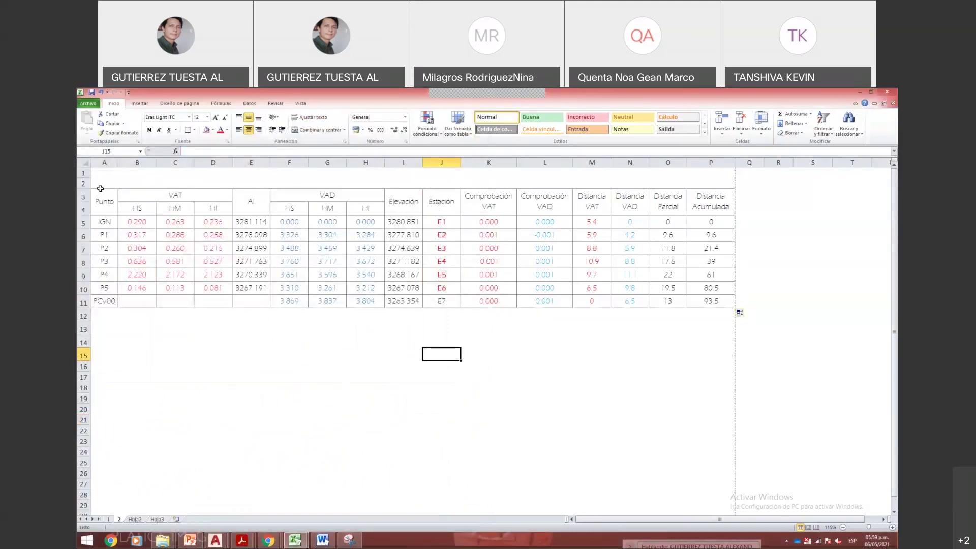
{"action": "left_click_drag", "start_coordinate": [100, 188], "coordinate": [722, 304]}
{"action": "left_click", "coordinate": [478, 353]}
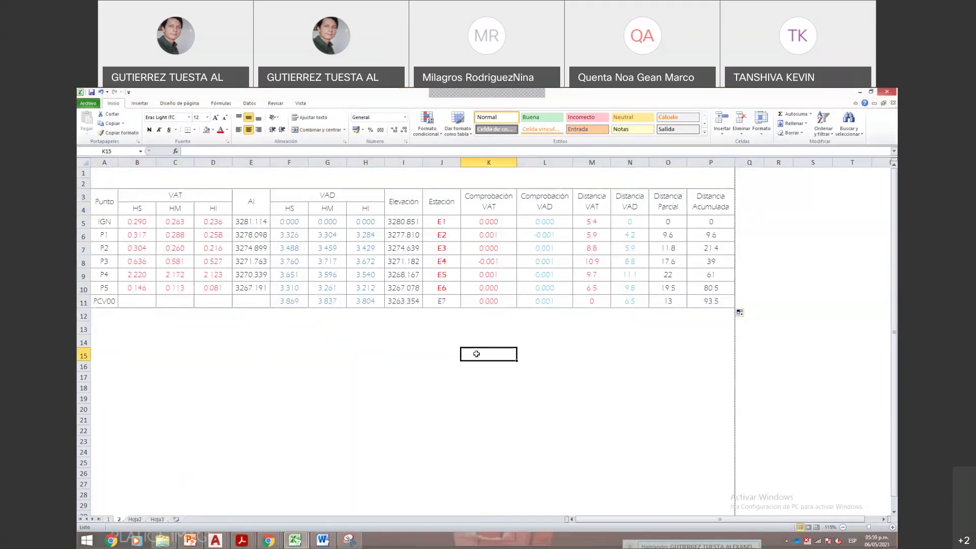
{"action": "left_click_drag", "start_coordinate": [547, 222], "coordinate": [555, 301]}
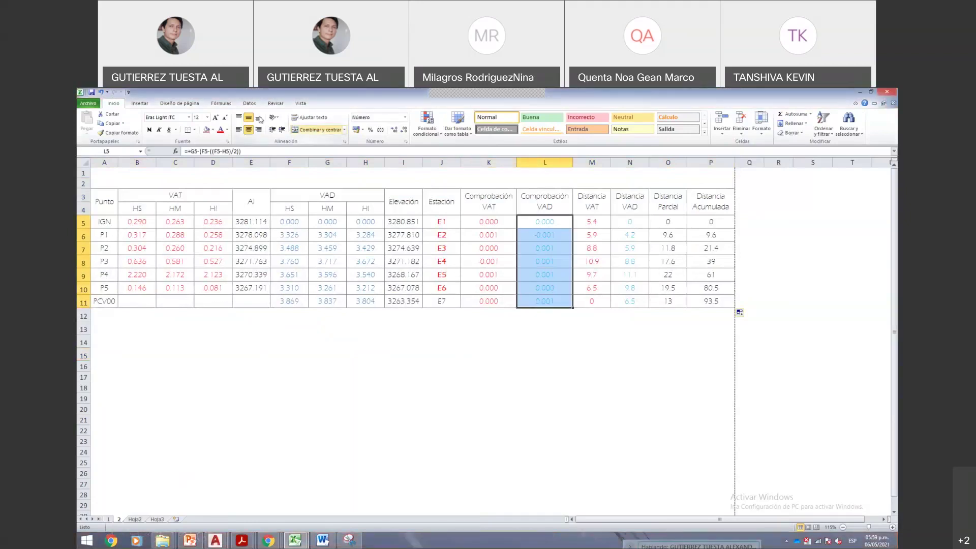
{"action": "left_click", "coordinate": [227, 130]}
{"action": "left_click", "coordinate": [227, 163]}
{"action": "left_click", "coordinate": [544, 365]}
{"action": "left_click_drag", "start_coordinate": [630, 222], "coordinate": [631, 301]}
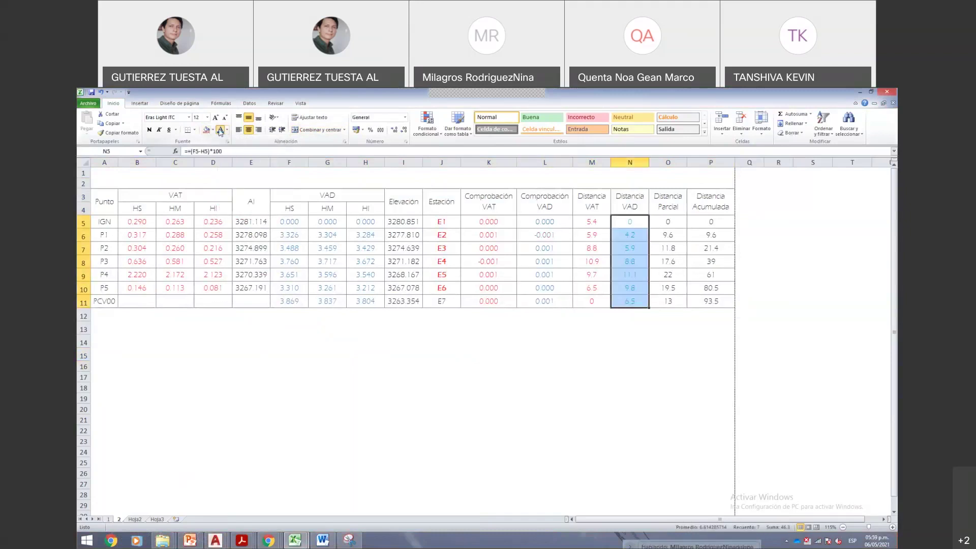
{"action": "left_click", "coordinate": [463, 358]}
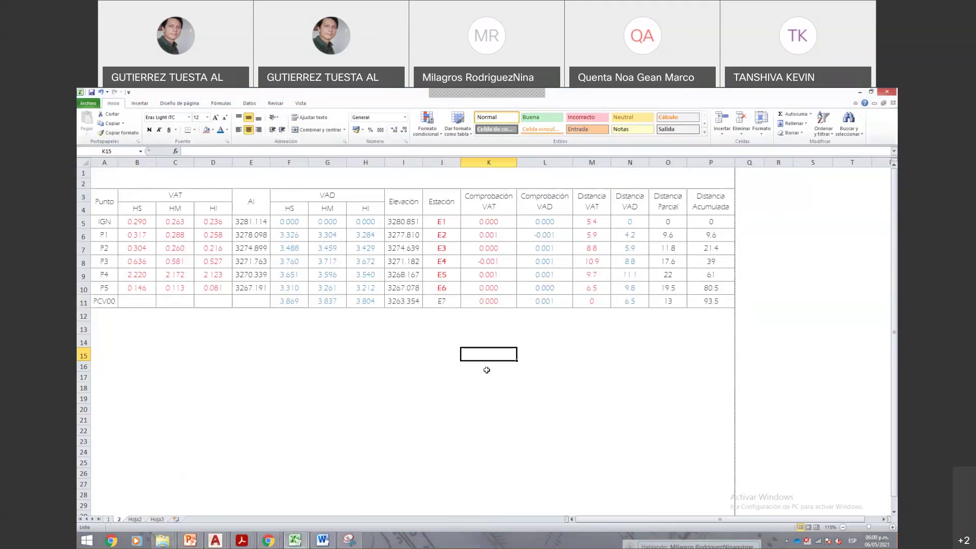
{"action": "left_click", "coordinate": [116, 249]}
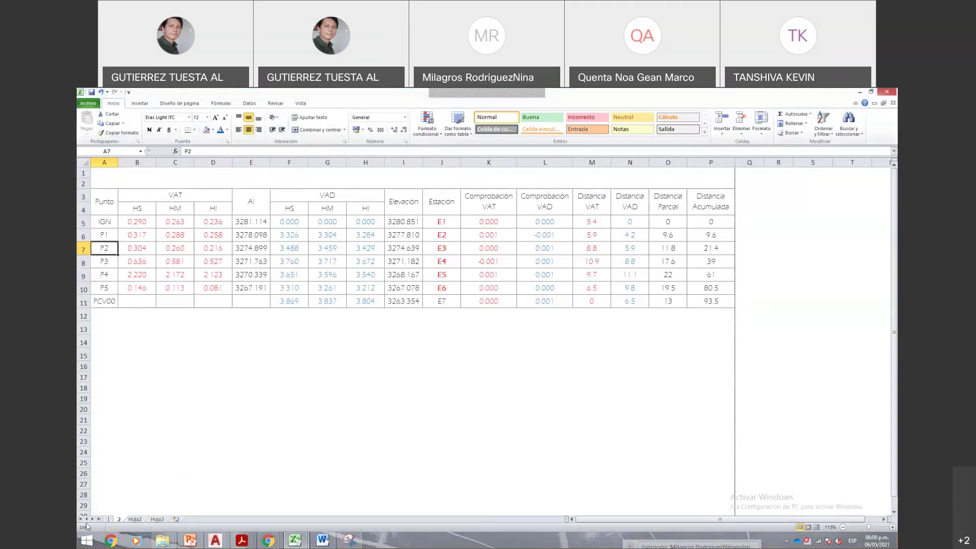
{"action": "left_click", "coordinate": [109, 520]}
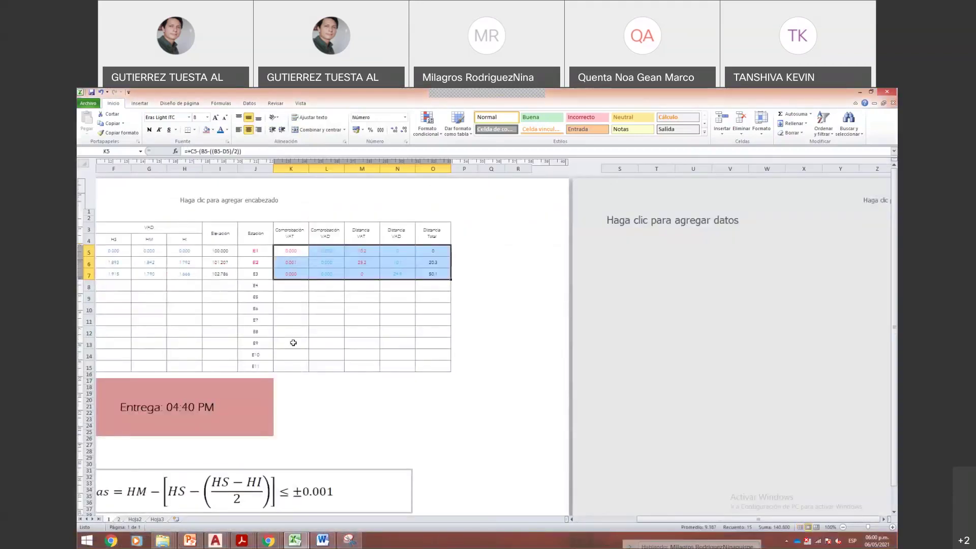
{"action": "left_click", "coordinate": [301, 320]}
{"action": "middle_click", "coordinate": [357, 299]}
{"action": "middle_click", "coordinate": [301, 299]}
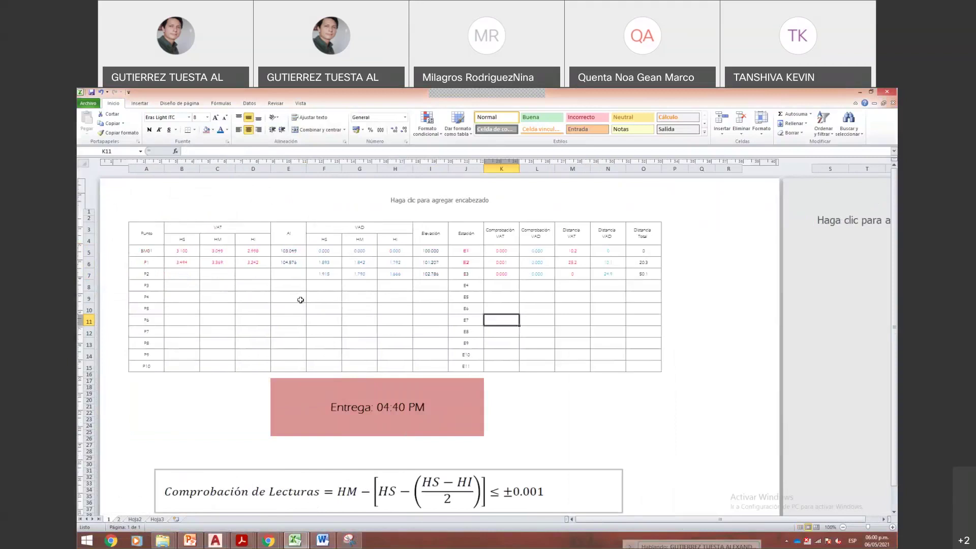
{"action": "left_click", "coordinate": [577, 274]}
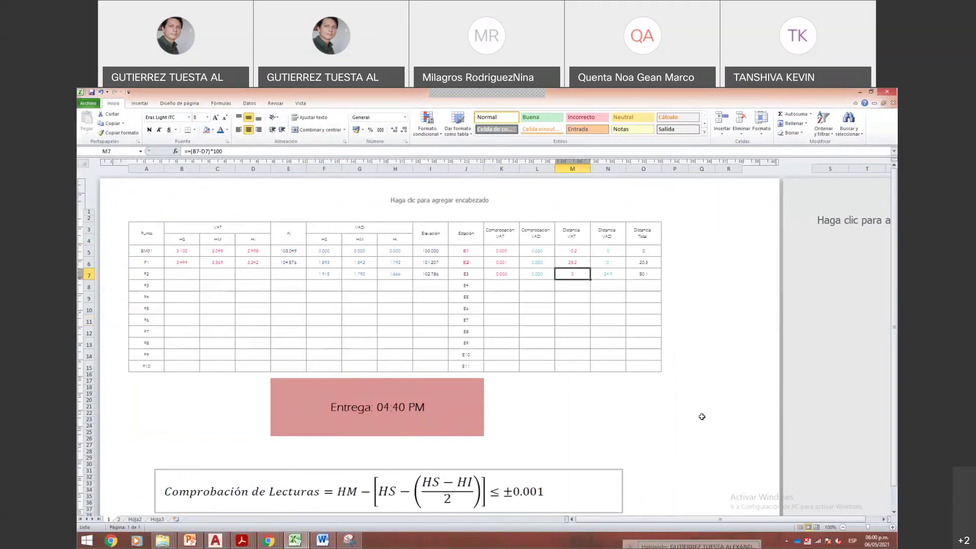
{"action": "key", "text": "F2"}
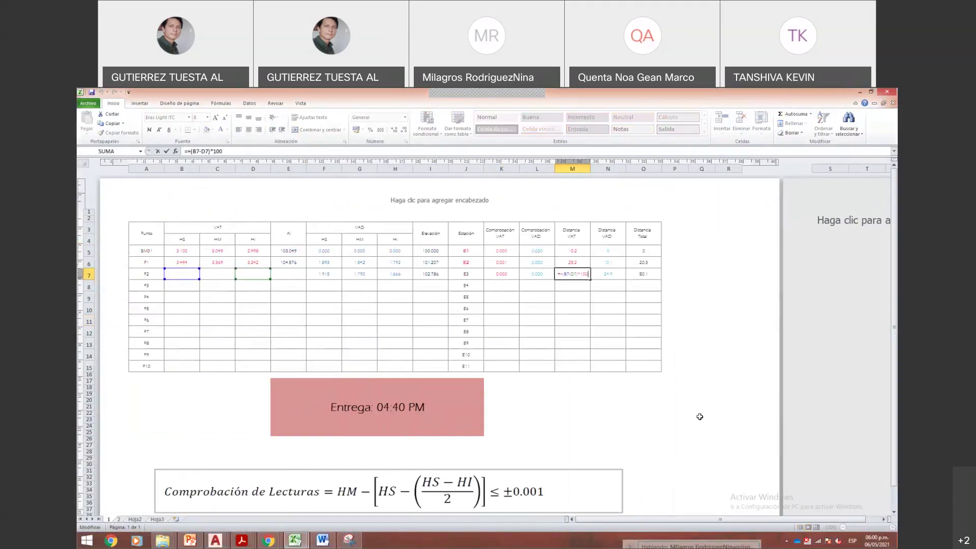
{"action": "key", "text": "Escape"}
{"action": "key", "text": "F2"}
{"action": "key", "text": "Escape"}
{"action": "key", "text": "F2"}
{"action": "key", "text": "Escape"}
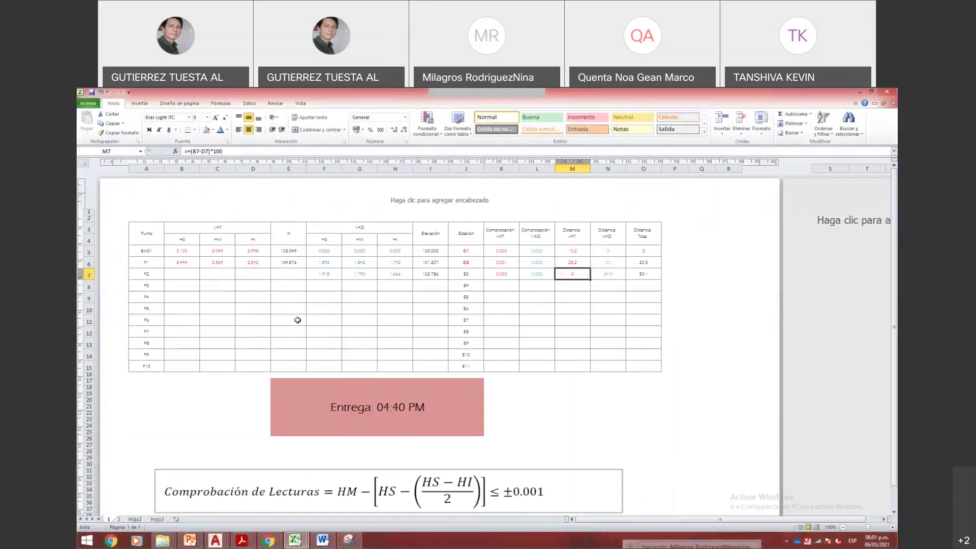
{"action": "key", "text": "F2"}
{"action": "key", "text": "F2"}
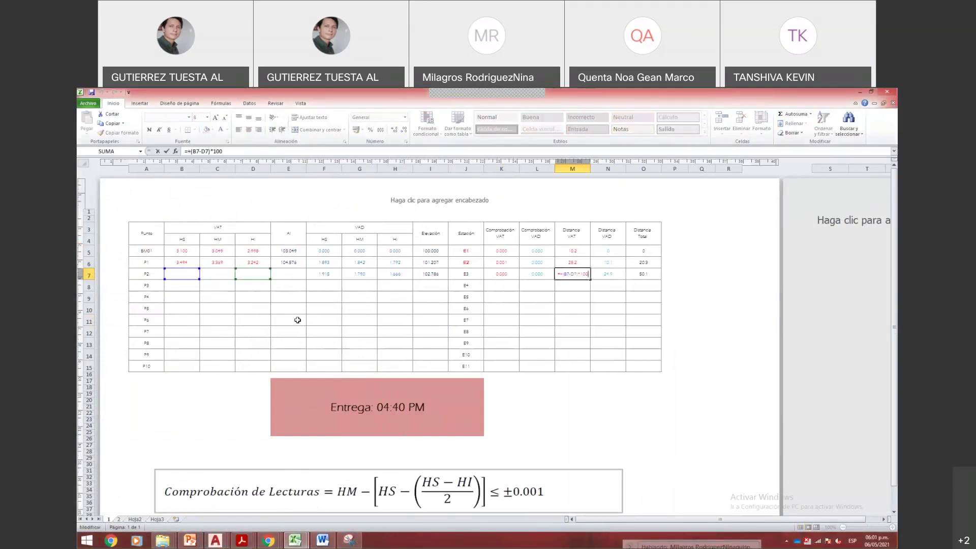
{"action": "key", "text": "Escape"}
{"action": "key", "text": "F2"}
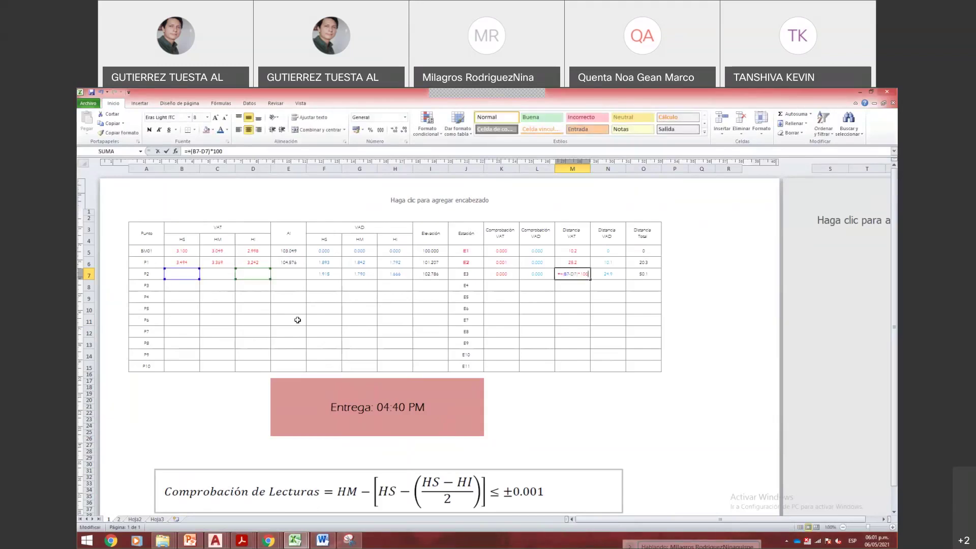
{"action": "key", "text": "Escape"}
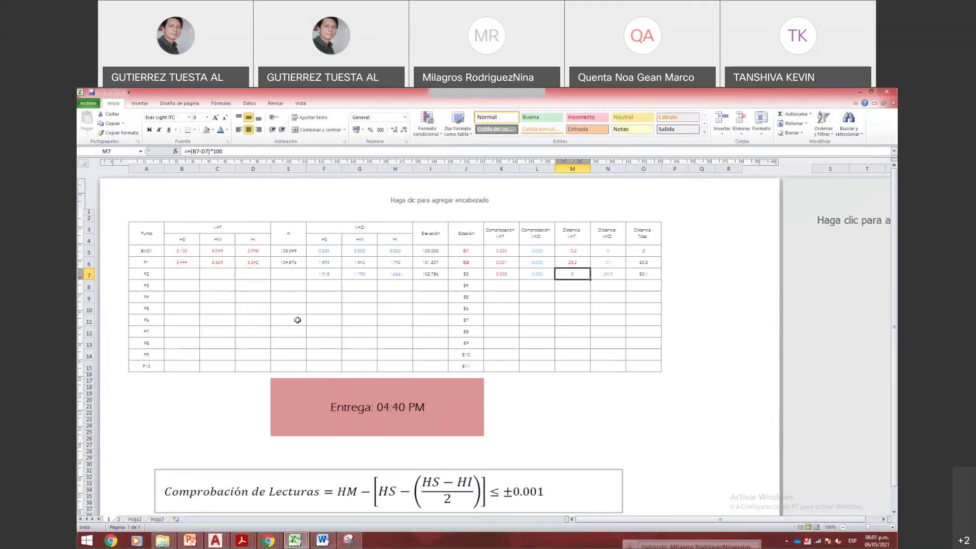
{"action": "key", "text": "F2"}
{"action": "key", "text": "Escape"}
{"action": "left_click", "coordinate": [119, 520]}
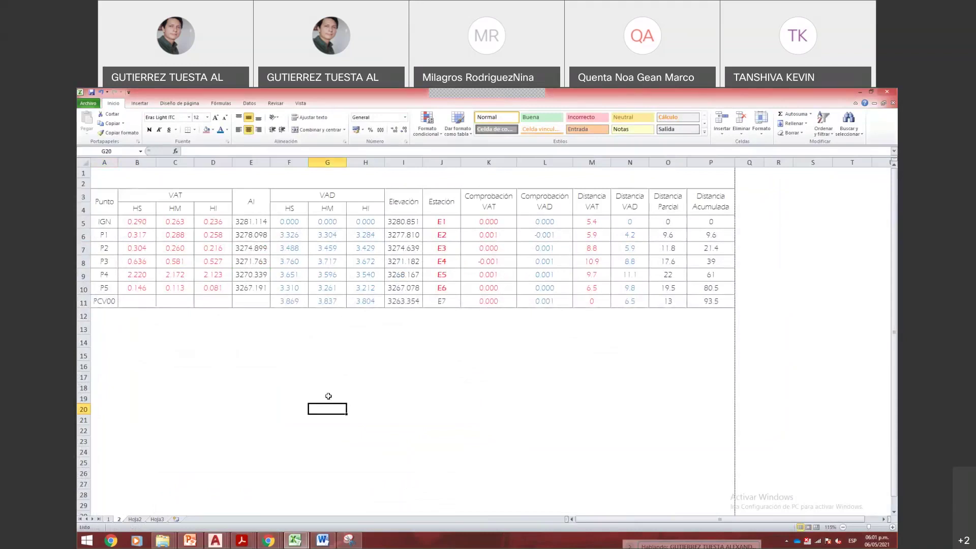
- Scroll the Word rod sketches through Estación 01–06 and select the Estación 06 P5 sketch
{"action": "left_click", "coordinate": [322, 540]}
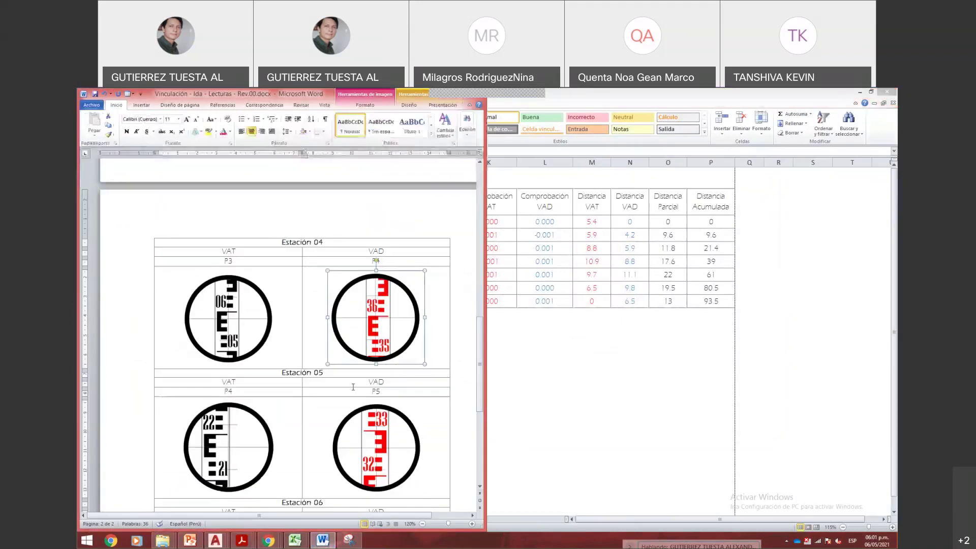
{"action": "scroll", "coordinate": [234, 329], "scroll_direction": "down", "scroll_amount": 1}
{"action": "scroll", "coordinate": [234, 329], "scroll_direction": "up", "scroll_amount": 12}
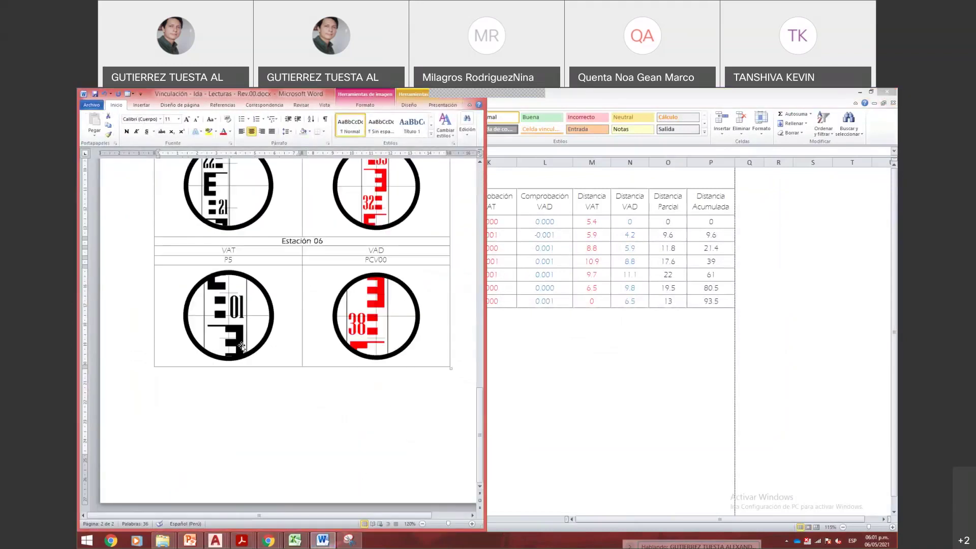
{"action": "scroll", "coordinate": [267, 355], "scroll_direction": "up", "scroll_amount": 8}
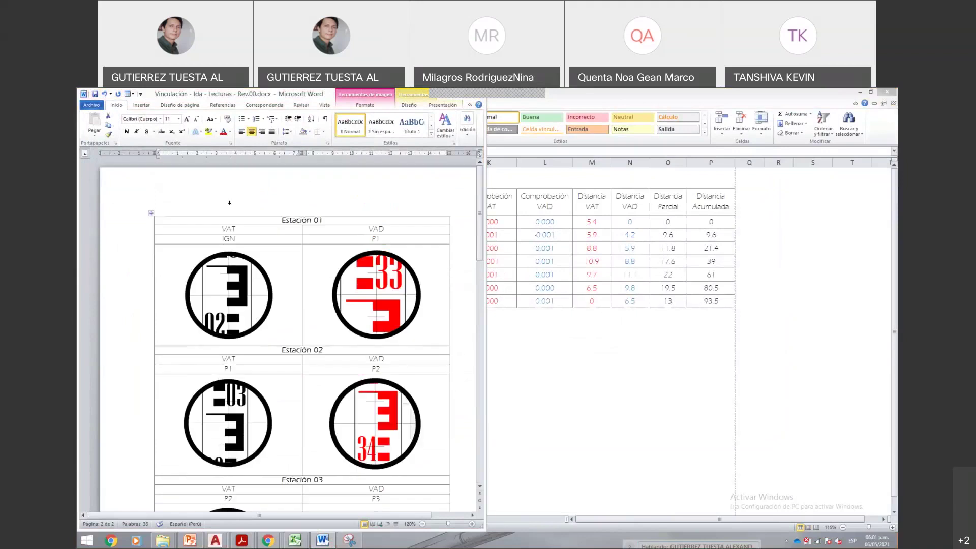
{"action": "scroll", "coordinate": [309, 277], "scroll_direction": "down", "scroll_amount": 1}
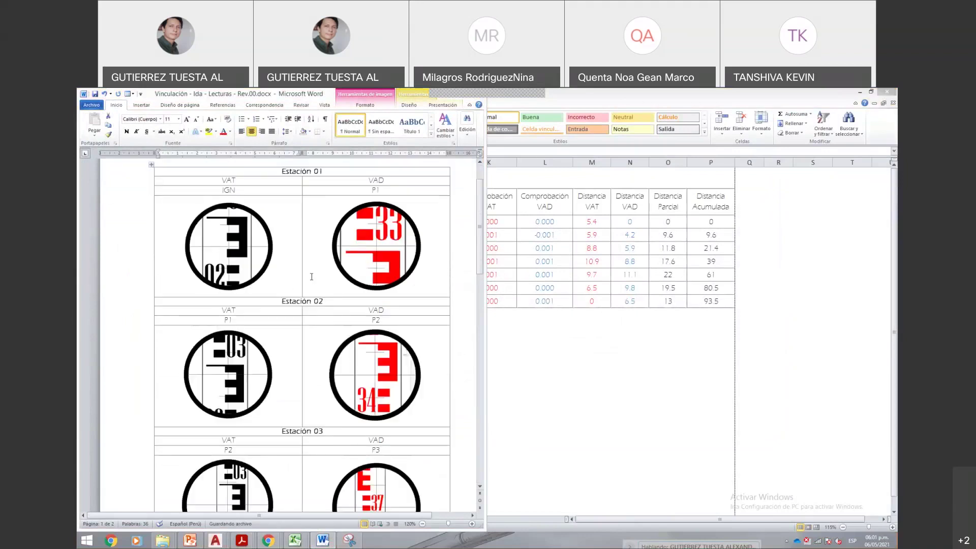
{"action": "scroll", "coordinate": [312, 277], "scroll_direction": "down", "scroll_amount": 1}
{"action": "scroll", "coordinate": [311, 277], "scroll_direction": "down", "scroll_amount": 10}
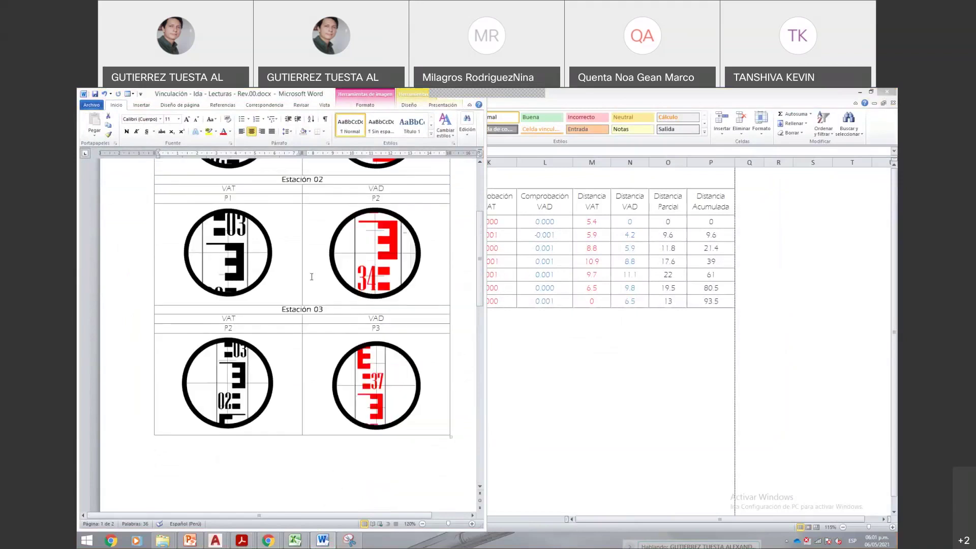
{"action": "scroll", "coordinate": [312, 277], "scroll_direction": "down", "scroll_amount": 3}
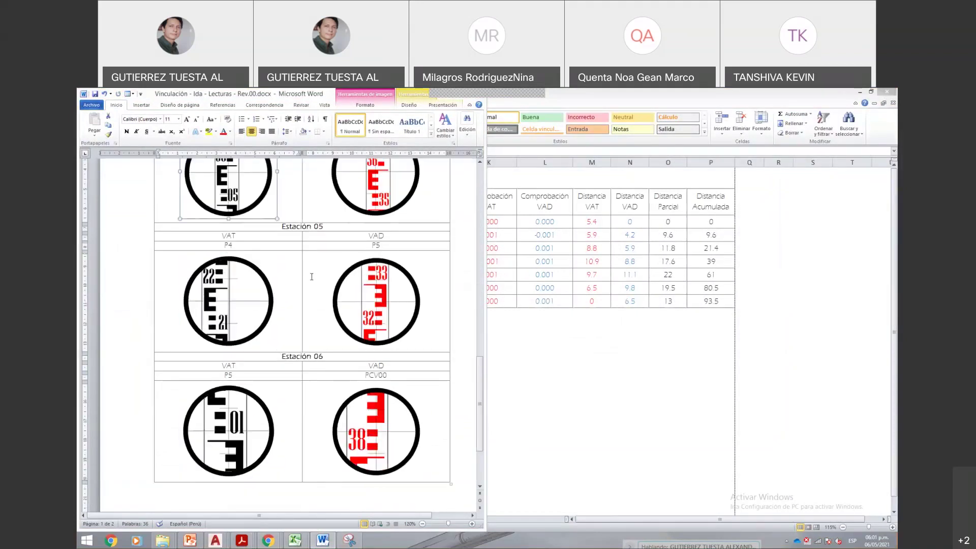
{"action": "left_click", "coordinate": [523, 349]}
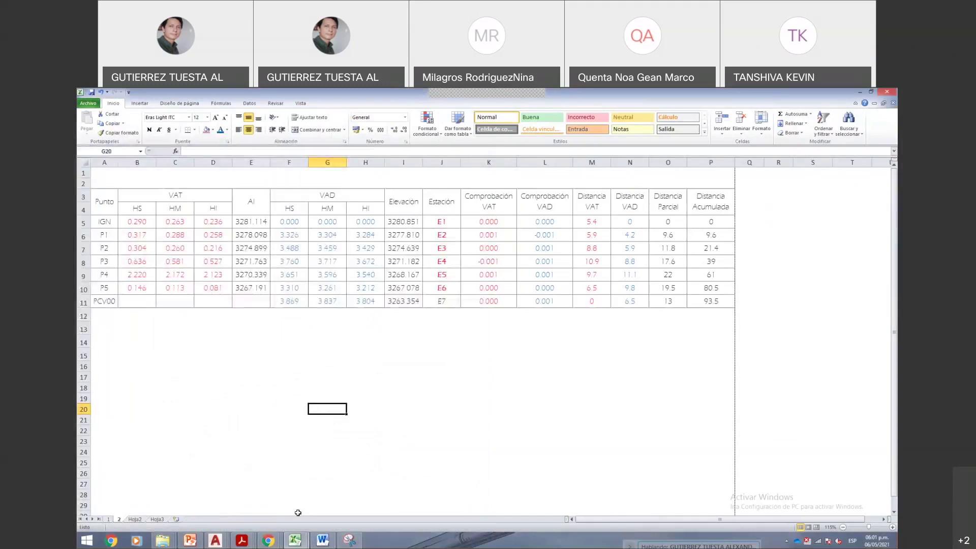
{"action": "left_click", "coordinate": [323, 540]}
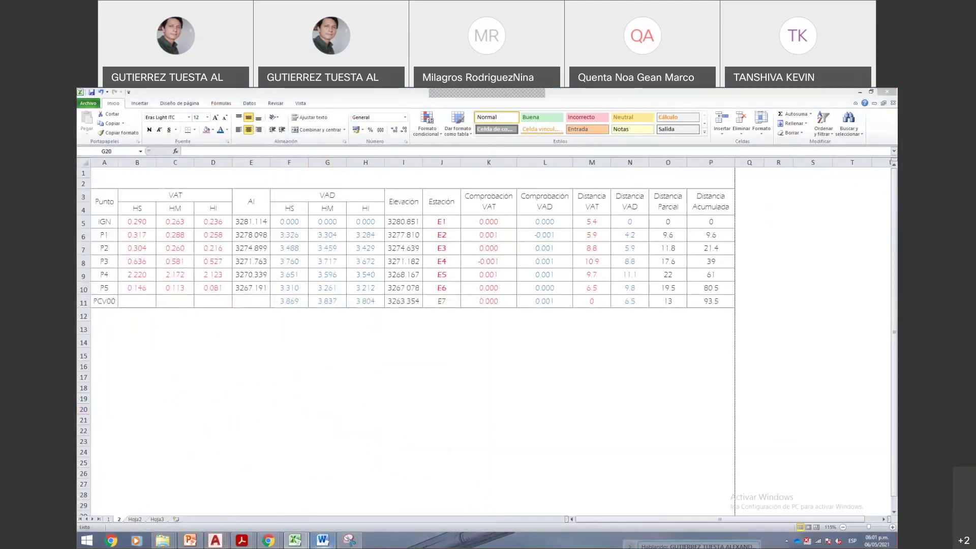
{"action": "left_click", "coordinate": [267, 434]}
- Zoom the rod sketches to 170%, scroll up to Estación 01, and bring up Windows Start
{"action": "scroll", "coordinate": [252, 435], "scroll_direction": "down", "scroll_amount": 3}
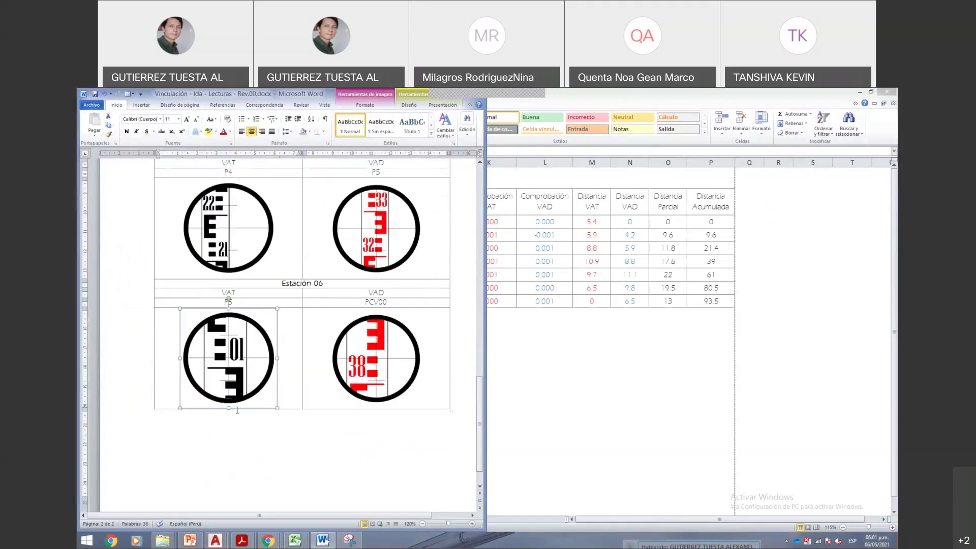
{"action": "scroll", "coordinate": [201, 376], "scroll_direction": "up", "scroll_amount": 2, "text": "ctrl"}
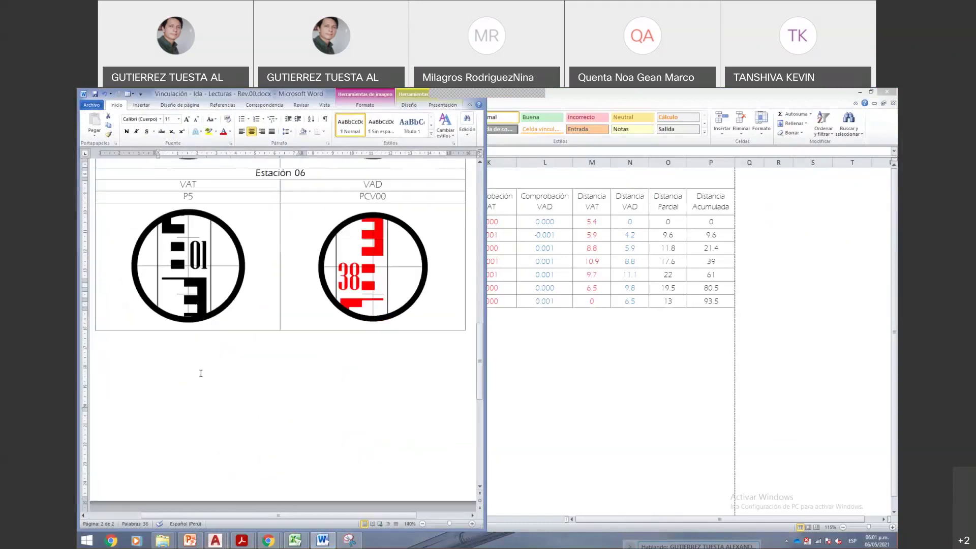
{"action": "scroll", "coordinate": [201, 373], "scroll_direction": "up", "scroll_amount": 3, "text": "ctrl"}
{"action": "left_click", "coordinate": [233, 342]}
{"action": "scroll", "coordinate": [209, 370], "scroll_direction": "up", "scroll_amount": 3}
{"action": "scroll", "coordinate": [204, 383], "scroll_direction": "up", "scroll_amount": 20}
{"action": "scroll", "coordinate": [205, 383], "scroll_direction": "up", "scroll_amount": 10}
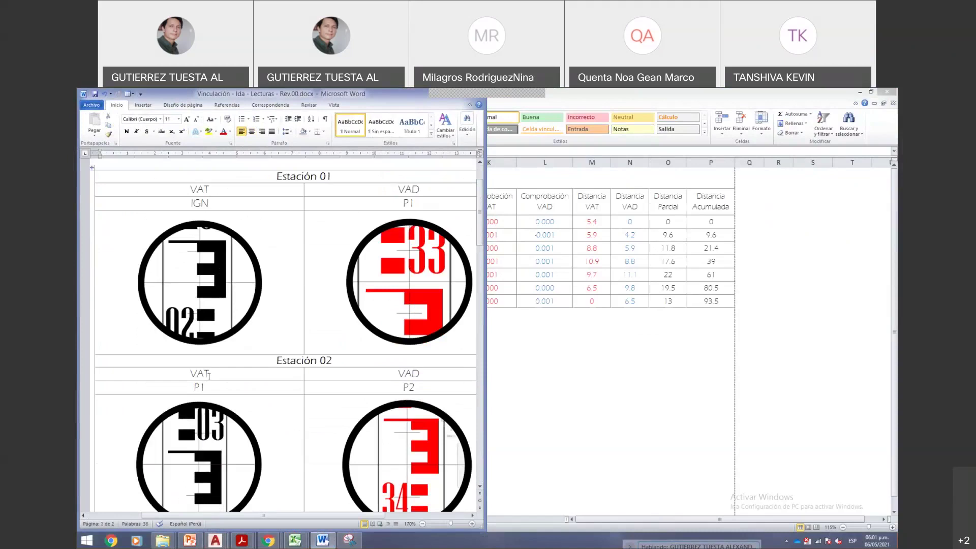
{"action": "key", "text": "super"}
- Launch Snipping Tool via a 'recortes' search and capture the Word sketches with the Excel table
{"action": "type", "text": "re"}
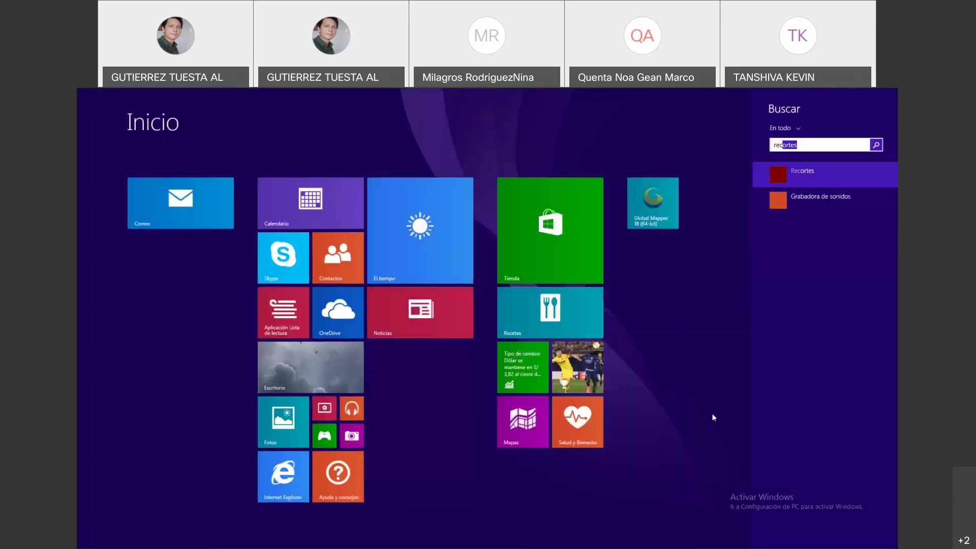
{"action": "key", "text": "Return"}
{"action": "left_click_drag", "start_coordinate": [91, 152], "coordinate": [829, 434]}
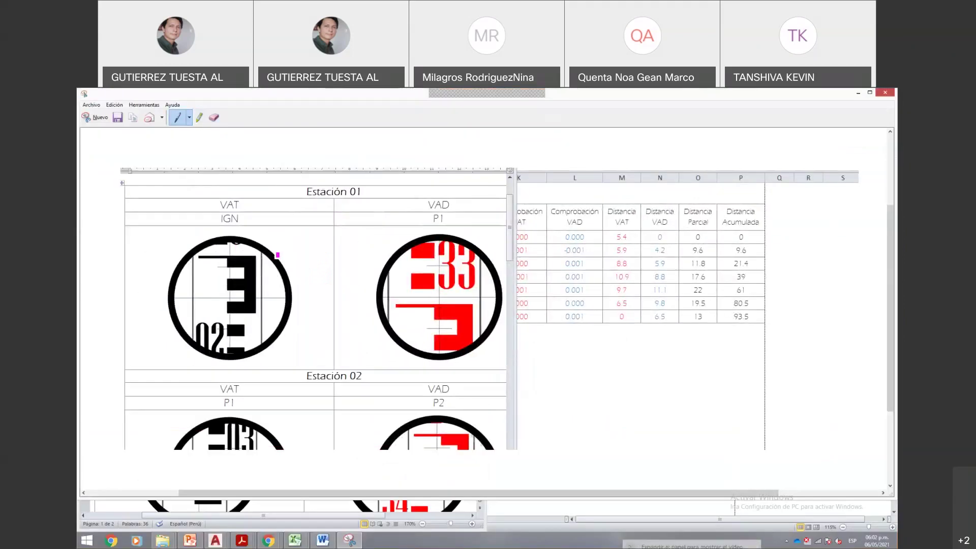
- Mark the IGN and P1 rod sketches and both 9.6 distances with magenta pen crosses
{"action": "mouse_move", "coordinate": [293, 241]}
{"action": "left_mouse_down"}
{"action": "mouse_move", "coordinate": [295, 272]}
{"action": "mouse_move", "coordinate": [320, 258]}
{"action": "left_mouse_up"}
{"action": "mouse_move", "coordinate": [385, 233]}
{"action": "left_mouse_down"}
{"action": "mouse_move", "coordinate": [385, 265]}
{"action": "mouse_move", "coordinate": [373, 253]}
{"action": "left_mouse_up"}
{"action": "mouse_move", "coordinate": [711, 245]}
{"action": "left_mouse_down"}
{"action": "mouse_move", "coordinate": [700, 244]}
{"action": "mouse_move", "coordinate": [711, 257]}
{"action": "mouse_move", "coordinate": [710, 245]}
{"action": "mouse_move", "coordinate": [752, 245]}
{"action": "mouse_move", "coordinate": [727, 255]}
{"action": "left_mouse_up"}
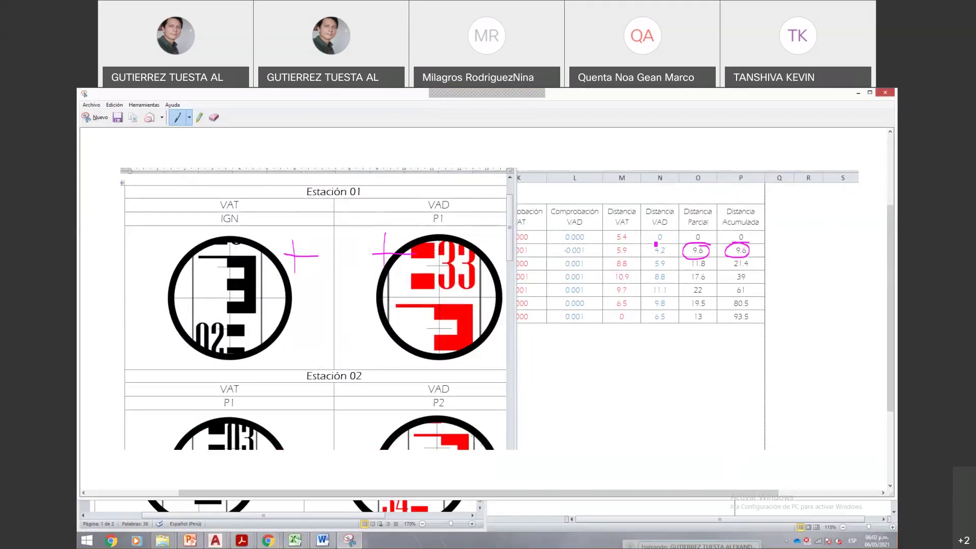
- Bring Word back in front and scroll through the Estación 03–06 rod sketches
{"action": "left_click", "coordinate": [328, 542]}
{"action": "scroll", "coordinate": [284, 421], "scroll_direction": "down", "scroll_amount": 8}
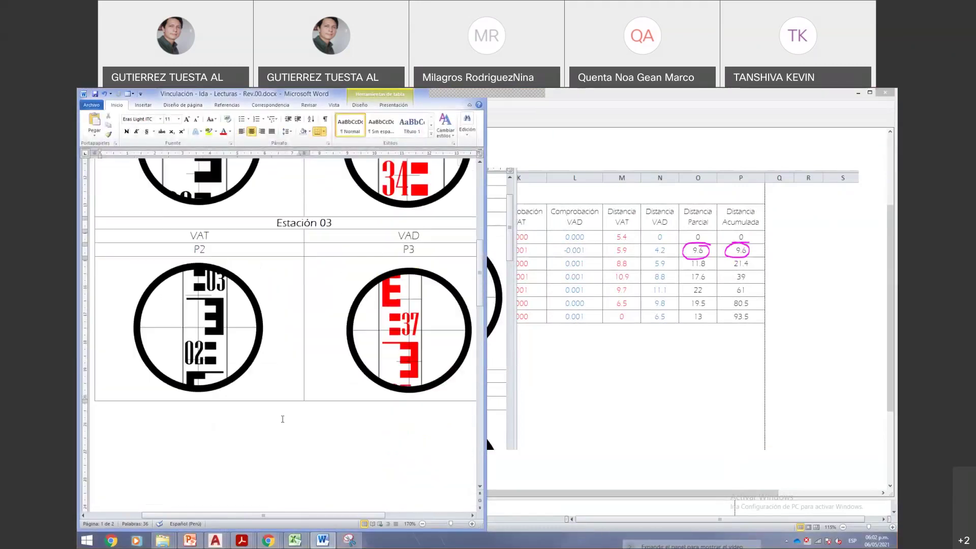
{"action": "scroll", "coordinate": [283, 421], "scroll_direction": "down", "scroll_amount": 10}
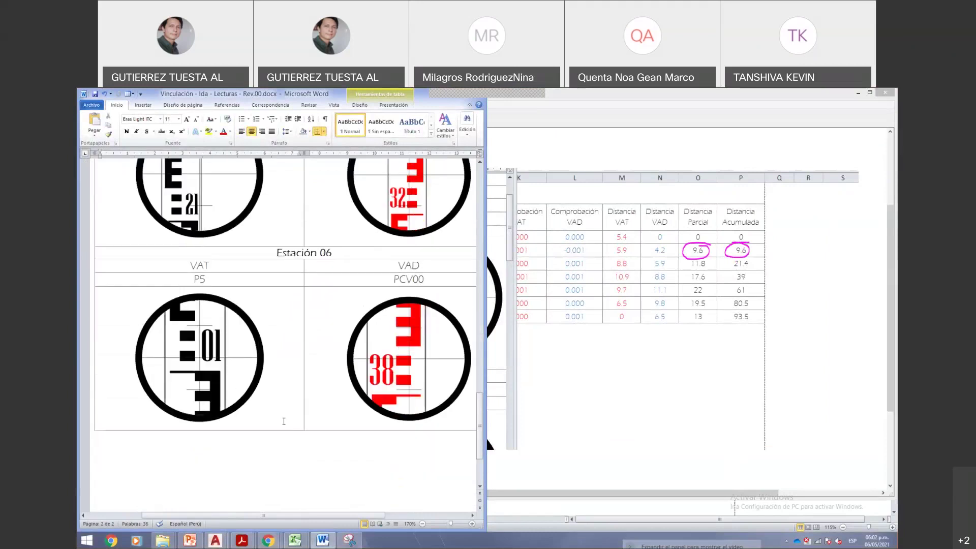
{"action": "scroll", "coordinate": [284, 421], "scroll_direction": "up", "scroll_amount": 8}
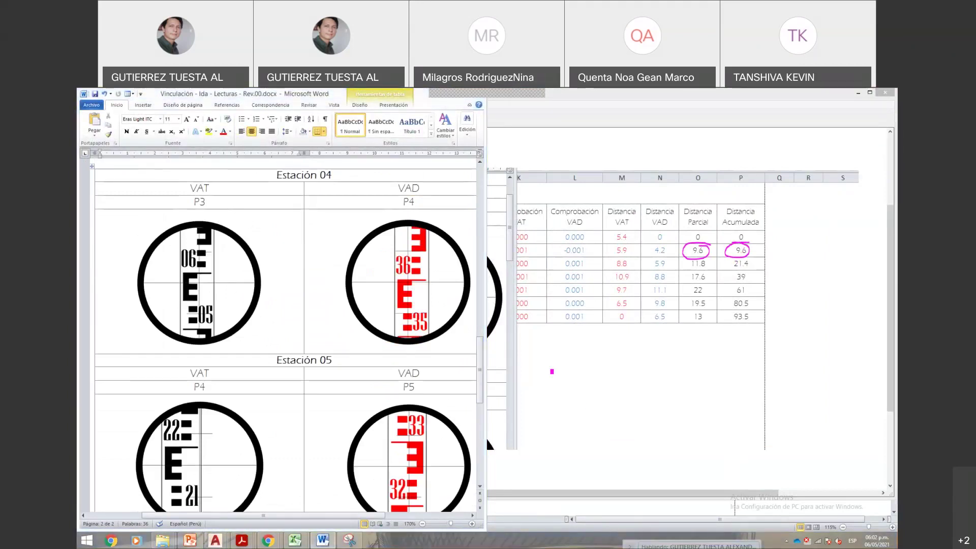
{"action": "mouse_move", "coordinate": [295, 540]}
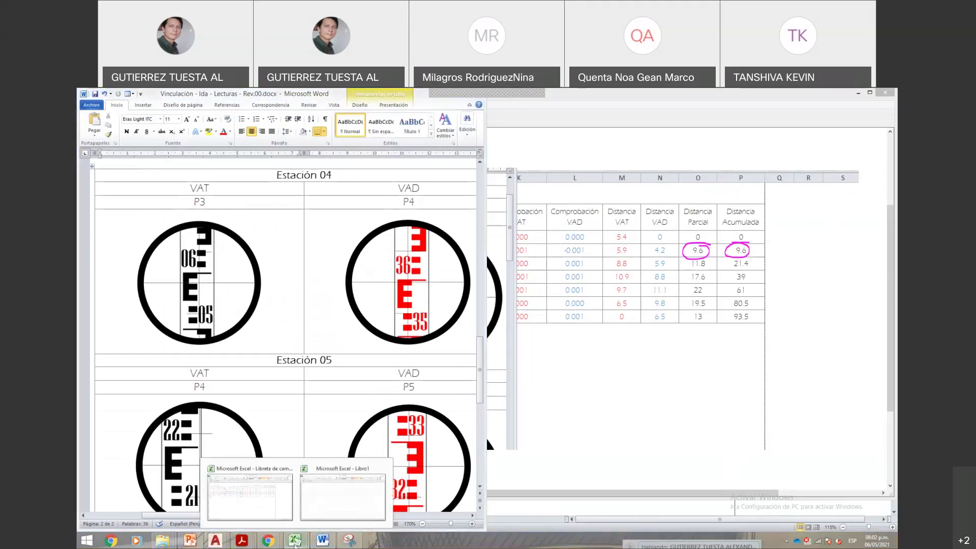
{"action": "left_click", "coordinate": [249, 495]}
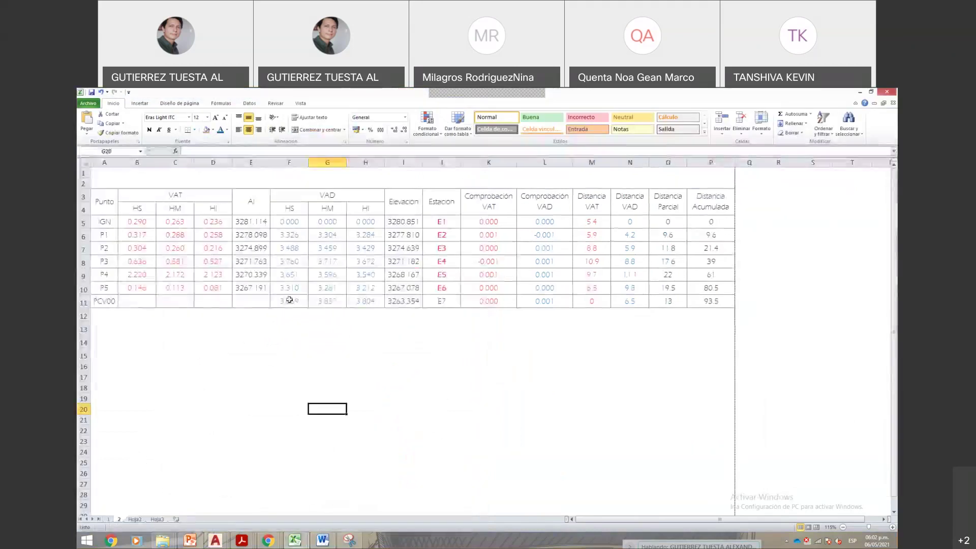
{"action": "left_click", "coordinate": [83, 263]}
{"action": "left_click_drag", "start_coordinate": [135, 261], "coordinate": [257, 261]}
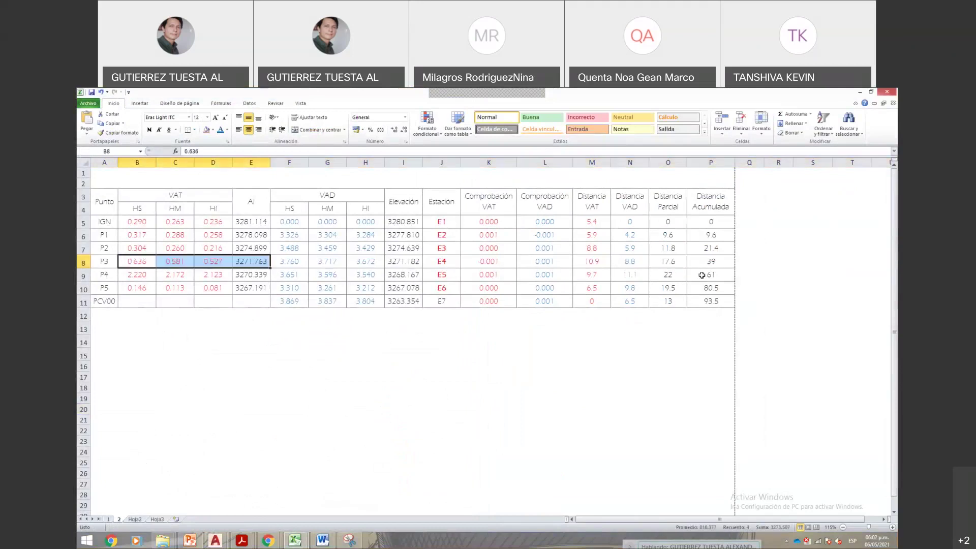
{"action": "left_click", "coordinate": [682, 260]}
{"action": "left_click", "coordinate": [711, 276]}
{"action": "left_click", "coordinate": [681, 261]}
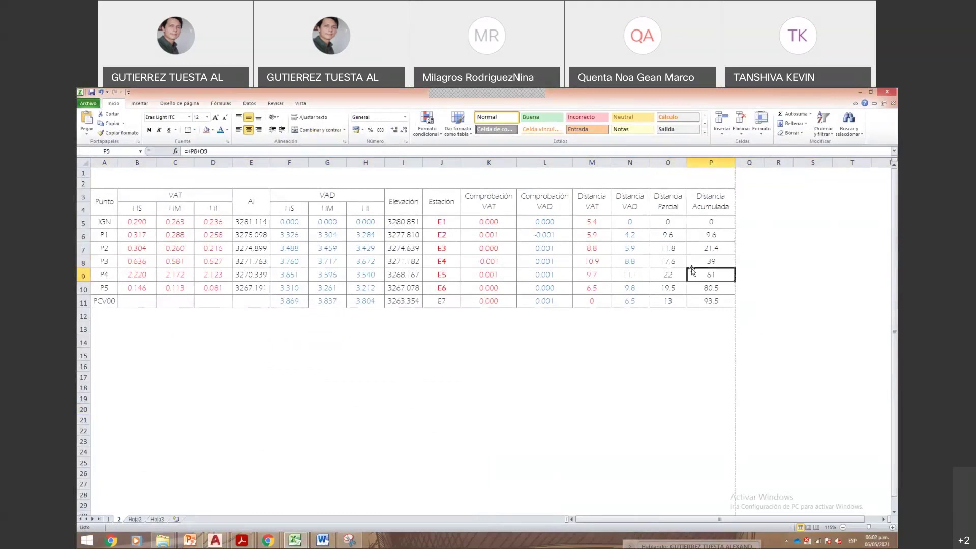
{"action": "left_click", "coordinate": [708, 274]}
{"action": "left_click", "coordinate": [671, 263]}
{"action": "left_click", "coordinate": [712, 278]}
{"action": "left_click", "coordinate": [593, 355]}
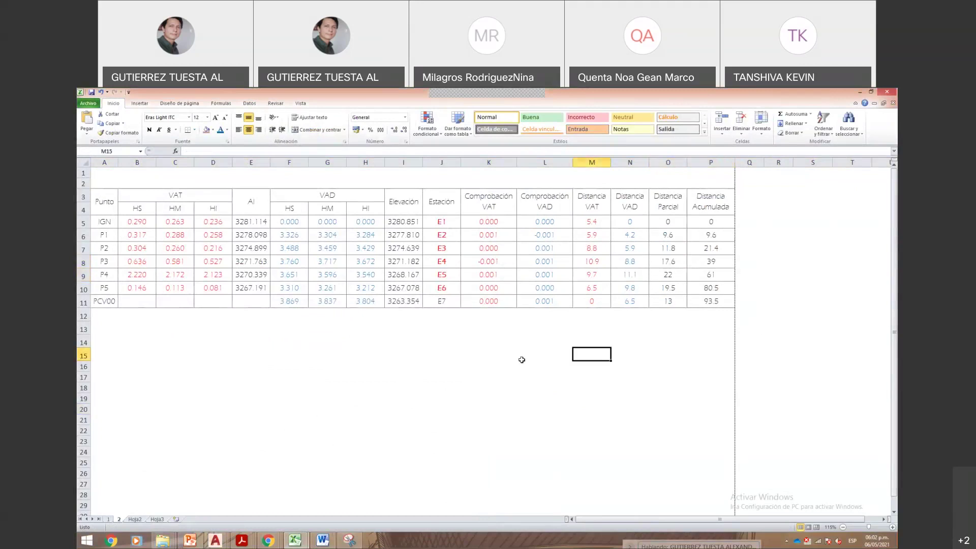
{"action": "left_click", "coordinate": [593, 261]}
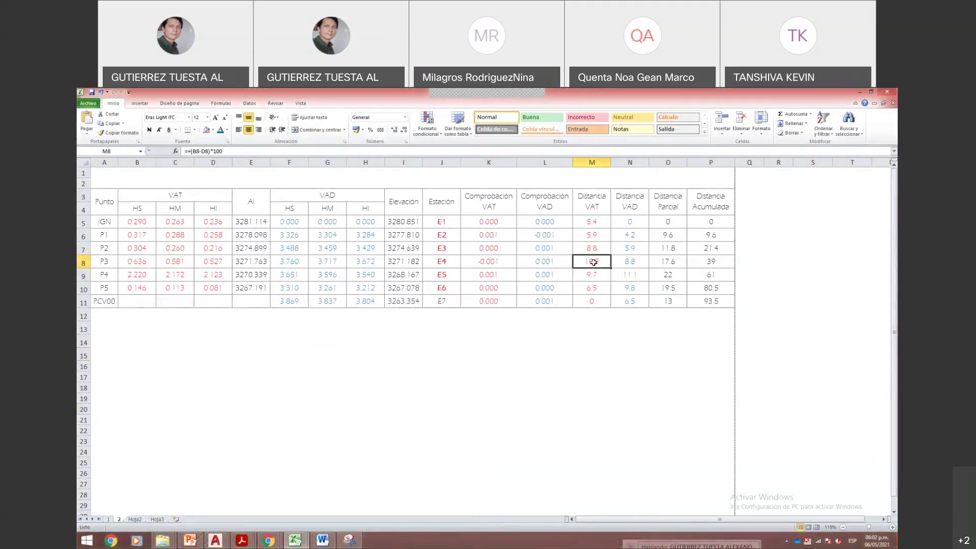
{"action": "left_click", "coordinate": [627, 277]}
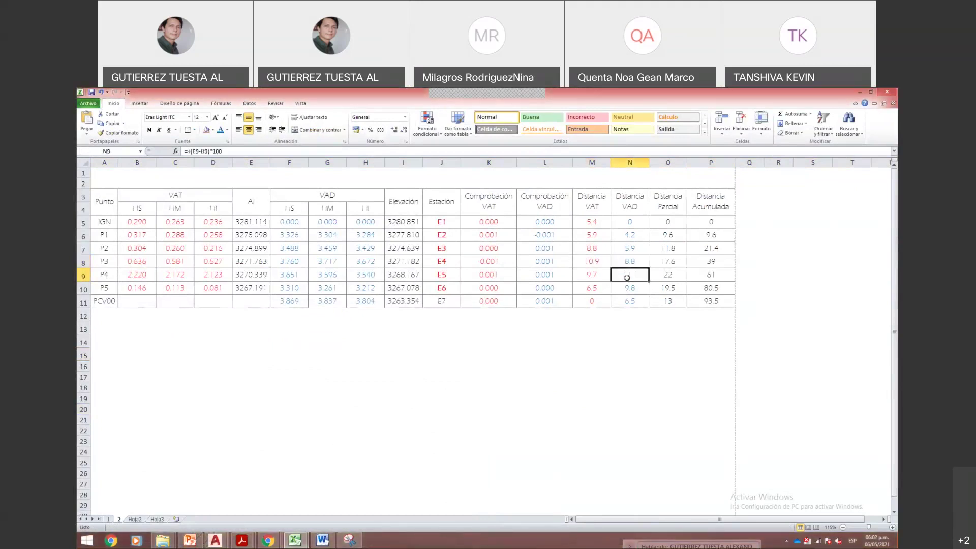
{"action": "left_click", "coordinate": [593, 237]}
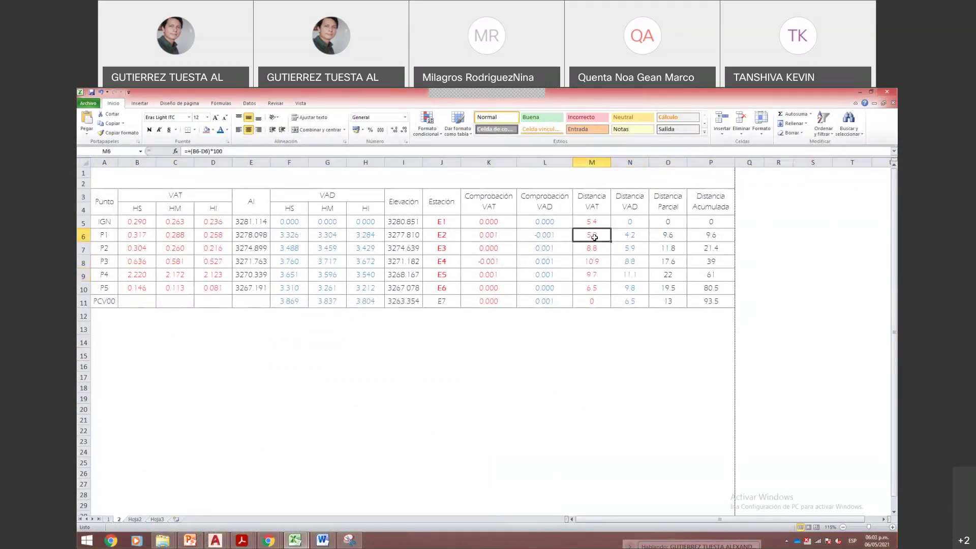
{"action": "left_click", "coordinate": [625, 237]}
{"action": "left_click", "coordinate": [593, 236]}
{"action": "left_click", "coordinate": [618, 235]}
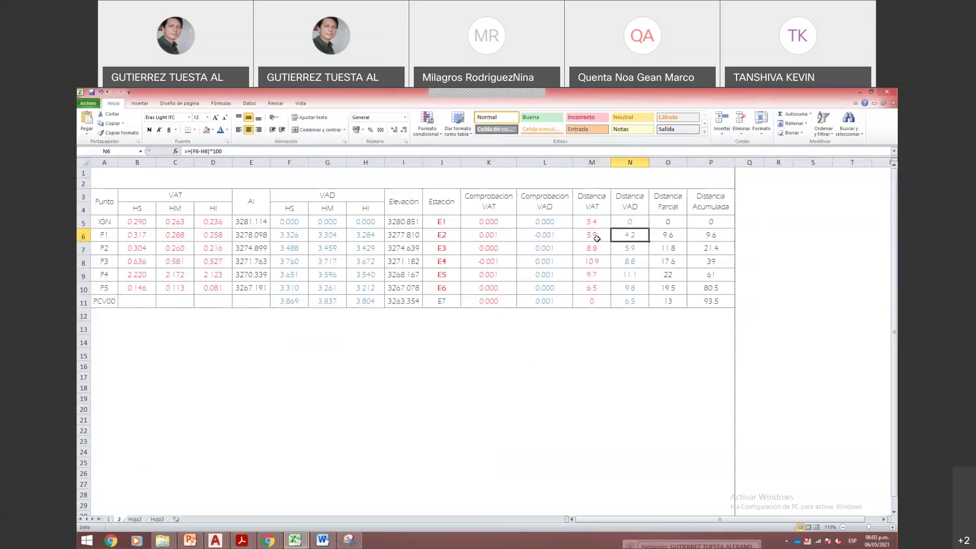
{"action": "left_click", "coordinate": [597, 238]}
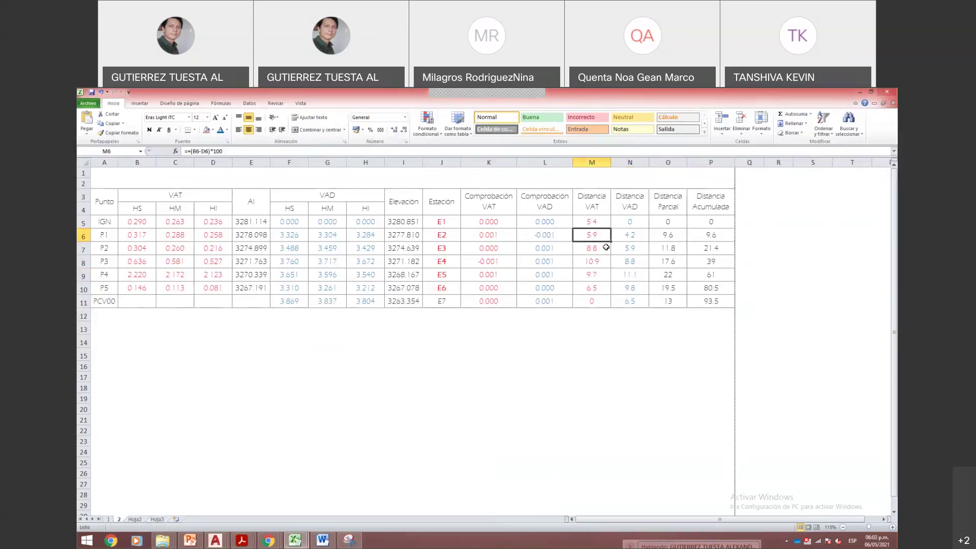
{"action": "left_click", "coordinate": [630, 248]}
{"action": "left_click", "coordinate": [599, 237]}
{"action": "left_click", "coordinate": [619, 248]}
{"action": "left_click", "coordinate": [593, 237]}
{"action": "left_click", "coordinate": [619, 248]}
{"action": "left_click", "coordinate": [592, 237]}
{"action": "left_click", "coordinate": [619, 248]}
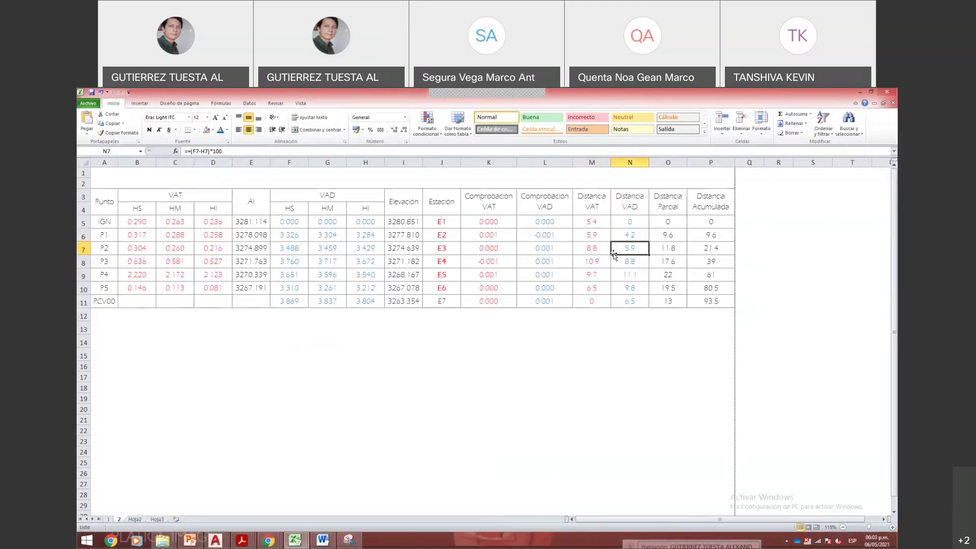
{"action": "left_click", "coordinate": [594, 265]}
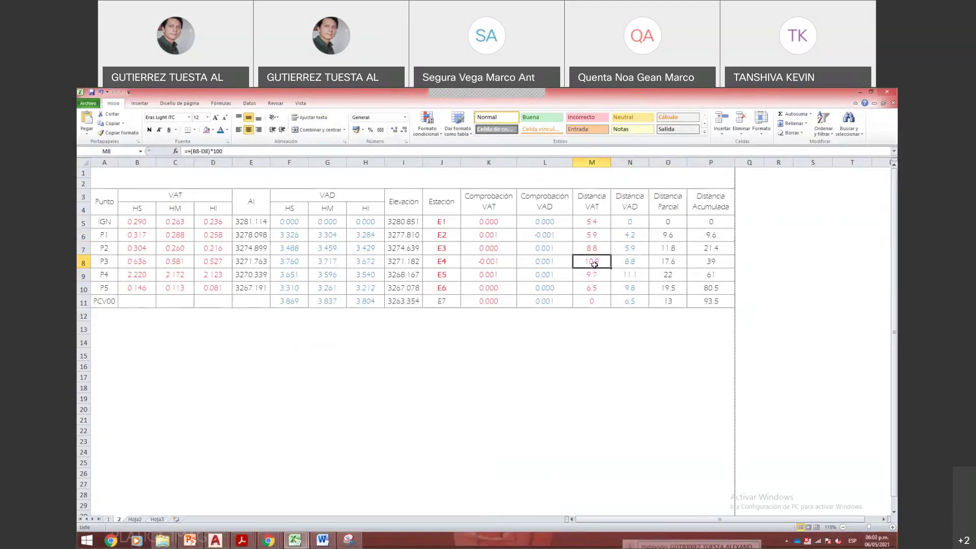
{"action": "left_click", "coordinate": [622, 276]}
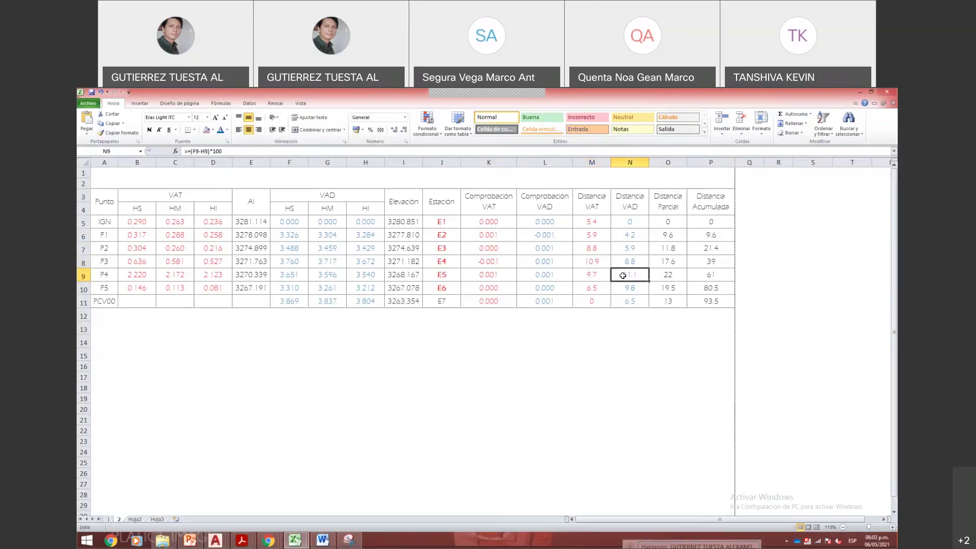
{"action": "left_click", "coordinate": [595, 261]}
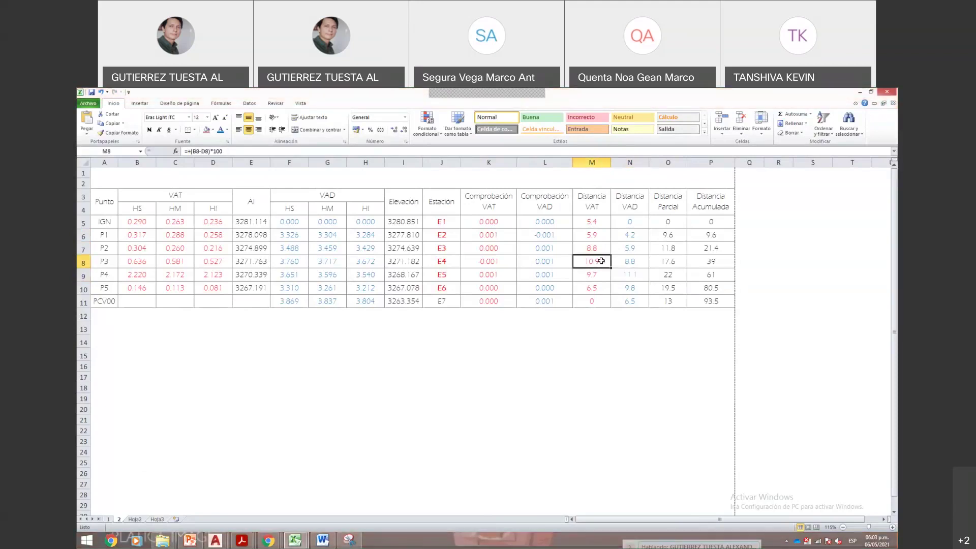
{"action": "left_click", "coordinate": [635, 276]}
{"action": "left_click", "coordinate": [605, 265]}
{"action": "left_click", "coordinate": [622, 274]}
{"action": "left_click", "coordinate": [596, 262]}
{"action": "left_click", "coordinate": [592, 237]}
{"action": "left_click", "coordinate": [593, 260]}
{"action": "key", "text": "Up"}
{"action": "key", "text": "Up"}
{"action": "key", "text": "Down"}
{"action": "key", "text": "Down"}
{"action": "left_click", "coordinate": [323, 540]}
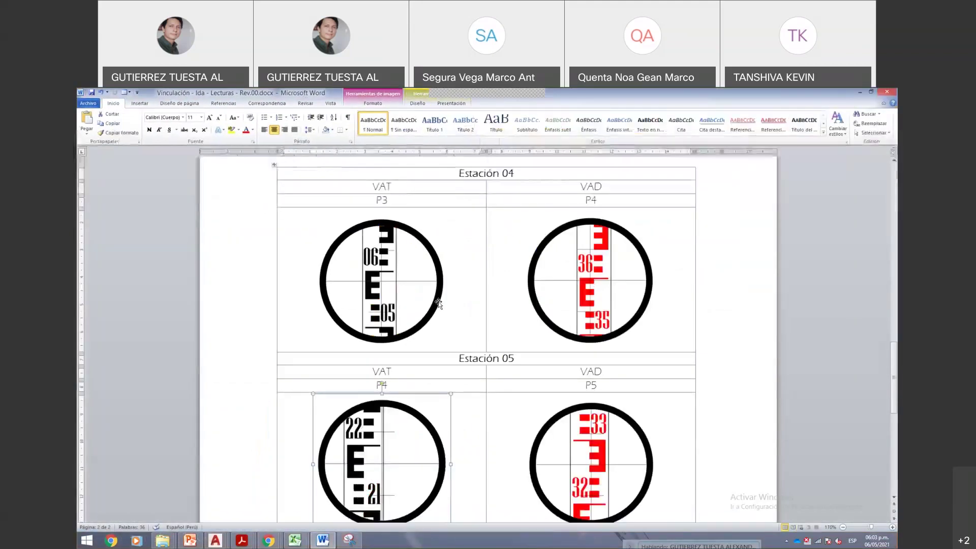
- Scroll up to Estación 01 and compare its VAT and VAD rod sketches
{"action": "left_click", "coordinate": [450, 387]}
{"action": "scroll", "coordinate": [450, 387], "scroll_direction": "down", "scroll_amount": 7}
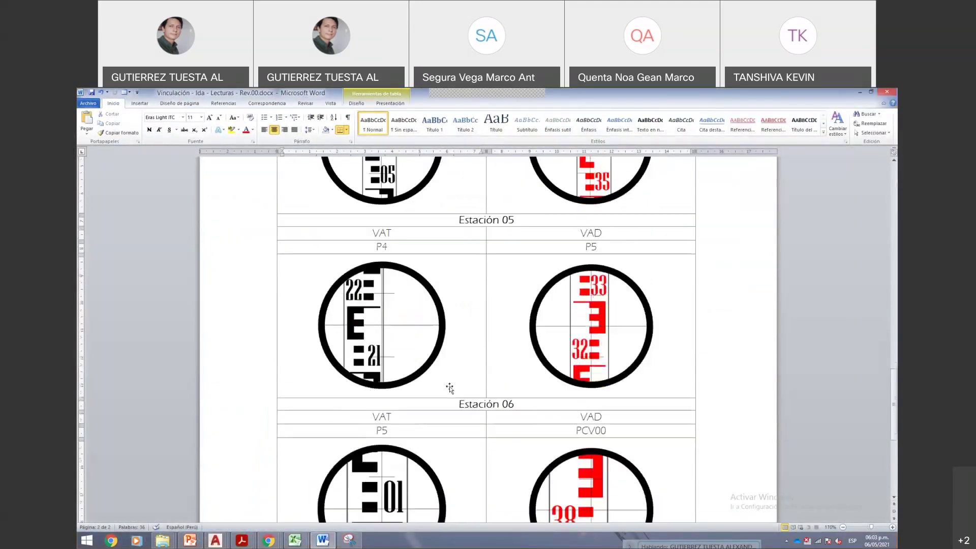
{"action": "scroll", "coordinate": [433, 418], "scroll_direction": "up", "scroll_amount": 7}
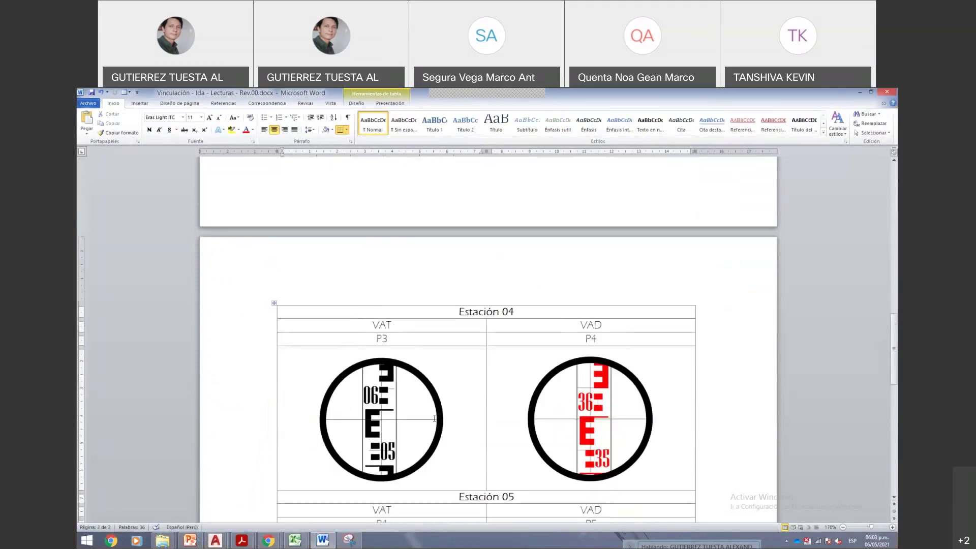
{"action": "scroll", "coordinate": [433, 418], "scroll_direction": "up", "scroll_amount": 7}
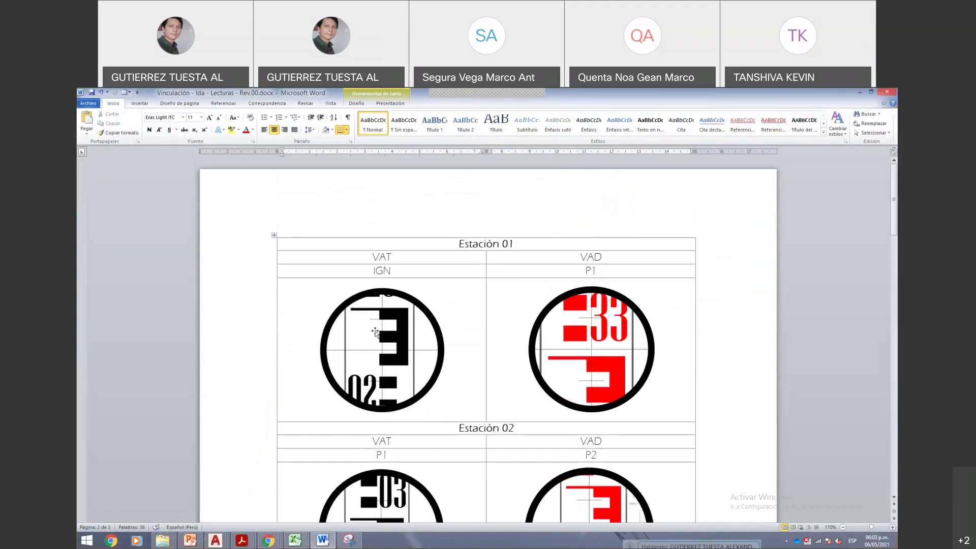
{"action": "left_click", "coordinate": [552, 341]}
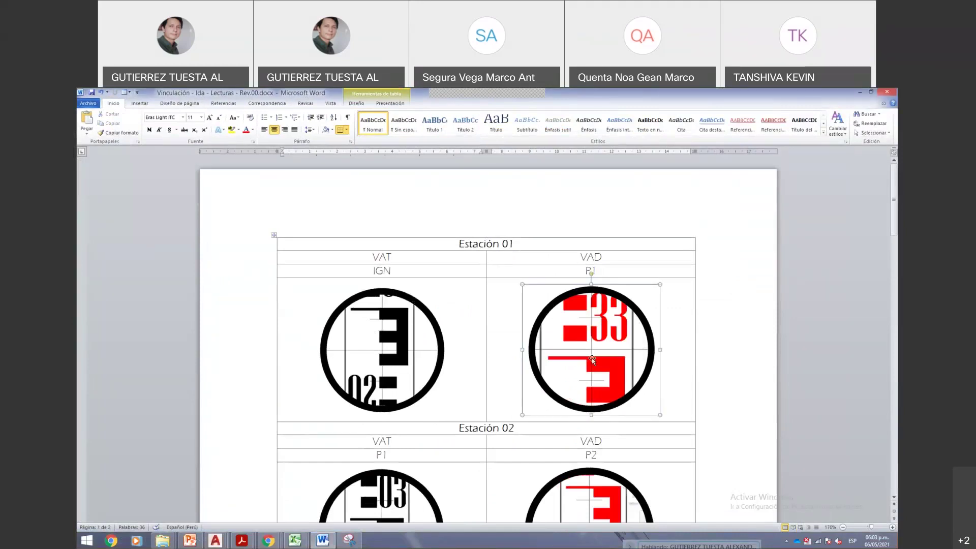
{"action": "left_click", "coordinate": [418, 345]}
{"action": "left_click", "coordinate": [534, 348]}
{"action": "left_click", "coordinate": [415, 349]}
{"action": "left_click", "coordinate": [551, 346]}
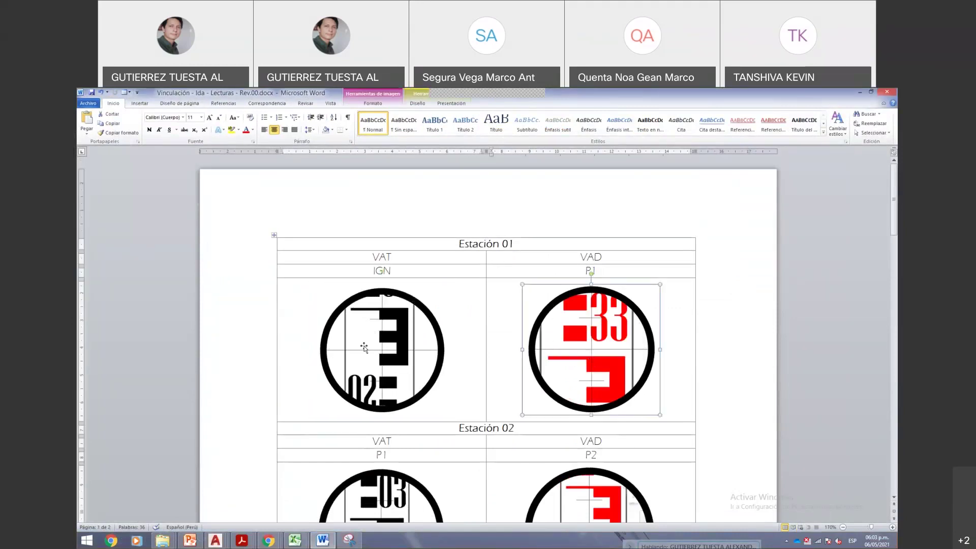
{"action": "left_click", "coordinate": [377, 362]}
- Scroll the sketches once more, then switch to the levelling field-book workbook in Excel
{"action": "scroll", "coordinate": [377, 362], "scroll_direction": "down", "scroll_amount": 15}
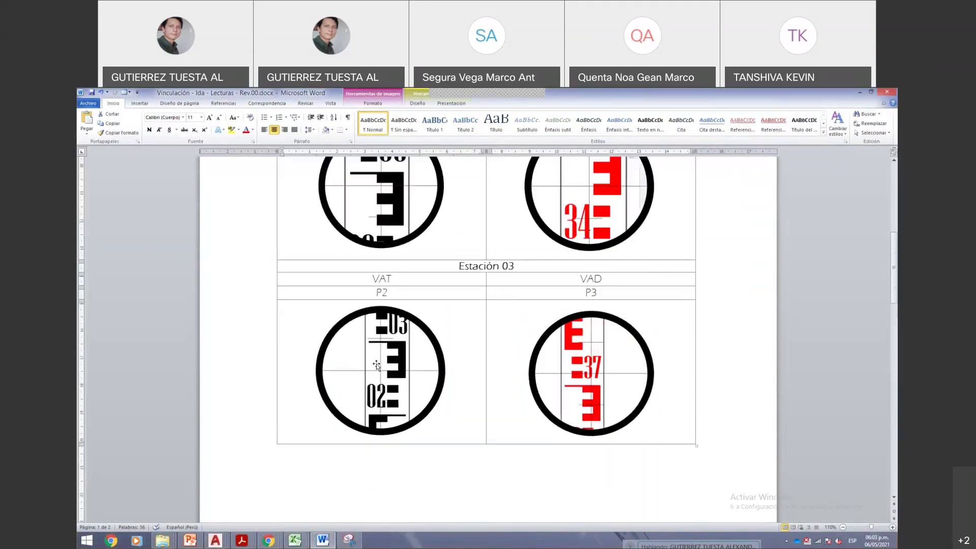
{"action": "scroll", "coordinate": [377, 358], "scroll_direction": "down", "scroll_amount": 8}
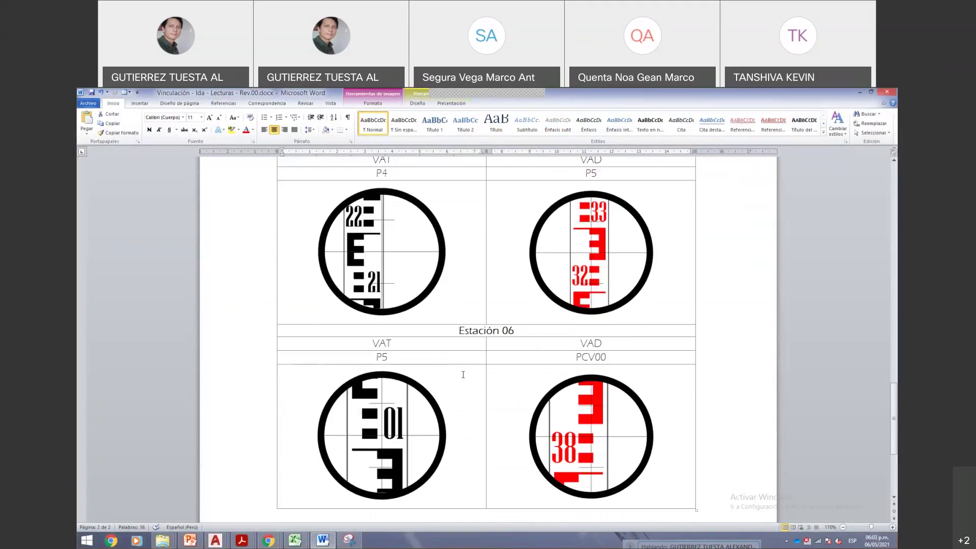
{"action": "scroll", "coordinate": [463, 374], "scroll_direction": "up", "scroll_amount": 18}
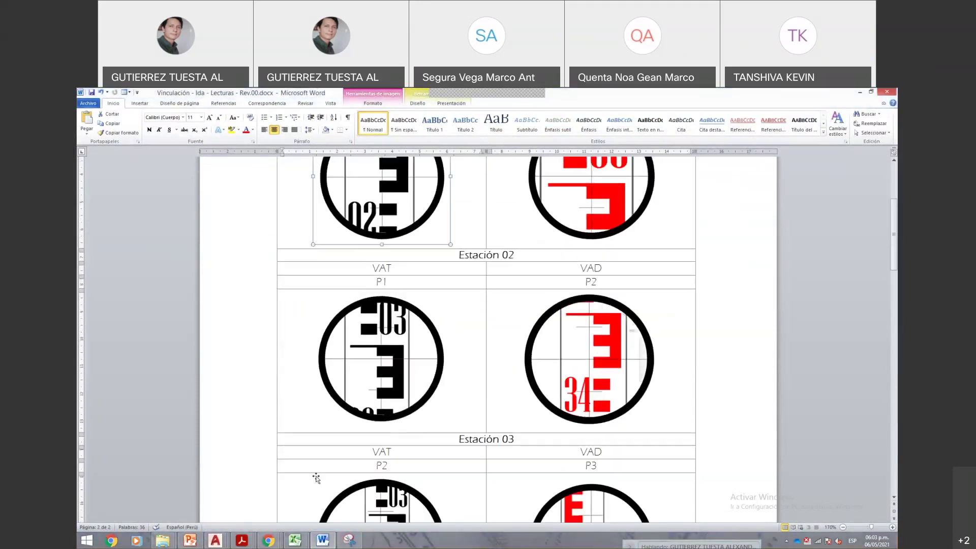
{"action": "left_click", "coordinate": [303, 545]}
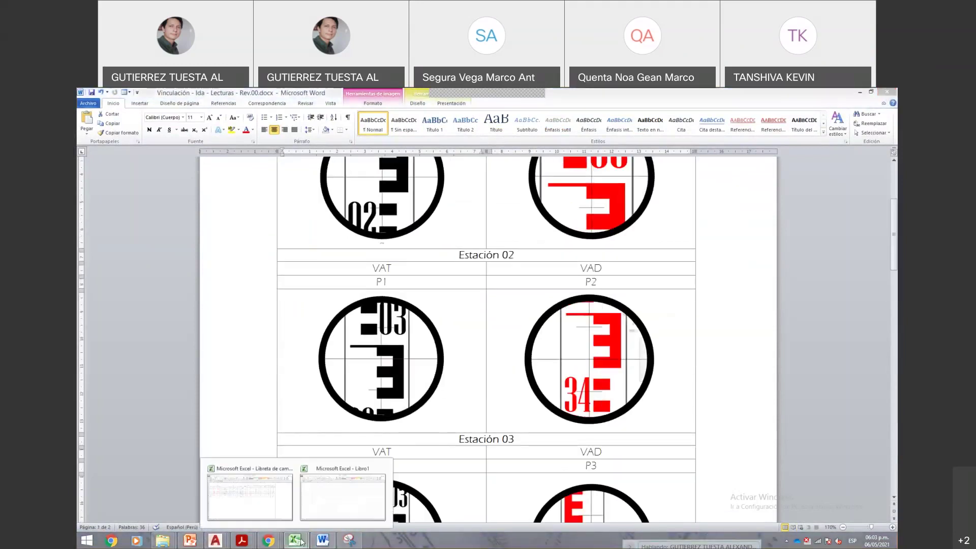
{"action": "left_click", "coordinate": [275, 509]}
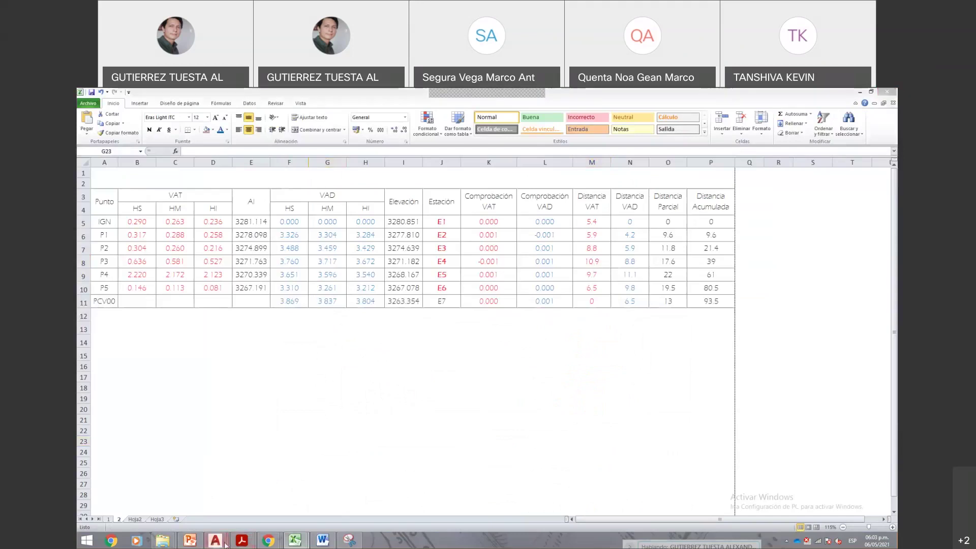
{"action": "left_click", "coordinate": [215, 540]}
- Bring the levelling profile drawing to the front and maximize the AutoCAD window
{"action": "left_click", "coordinate": [309, 505]}
{"action": "left_click", "coordinate": [304, 271]}
{"action": "scroll", "coordinate": [303, 271], "scroll_direction": "down", "scroll_amount": 10}
{"action": "scroll", "coordinate": [283, 242], "scroll_direction": "up", "scroll_amount": 3}
{"action": "scroll", "coordinate": [335, 237], "scroll_direction": "up", "scroll_amount": 2}
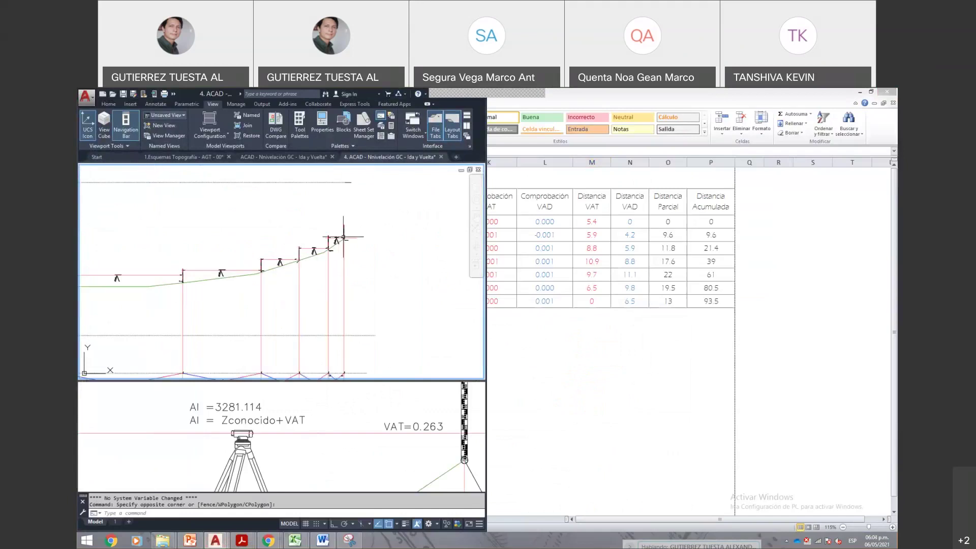
{"action": "double_click", "coordinate": [230, 95]}
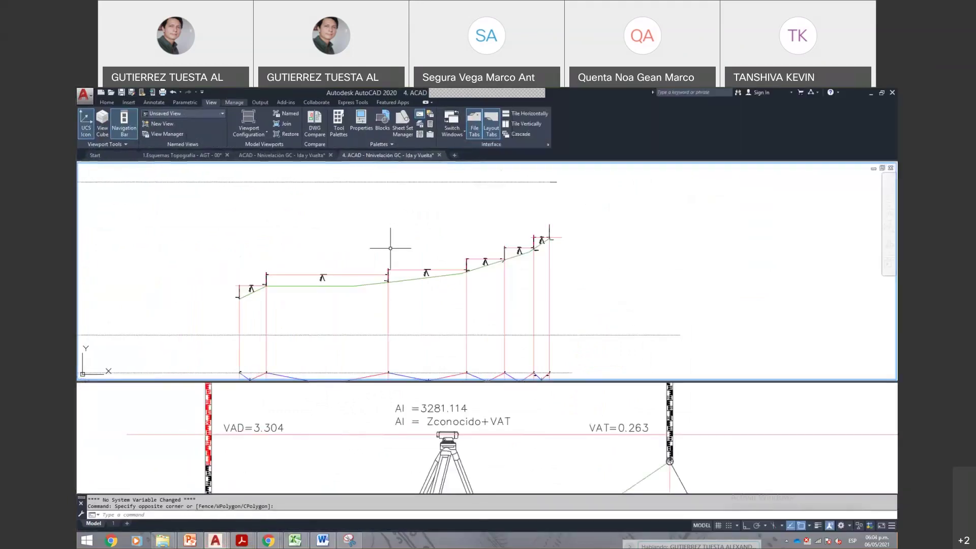
{"action": "scroll", "coordinate": [453, 274], "scroll_direction": "down", "scroll_amount": 4}
- Switch to a Single viewport configuration and recentre the view on both profiles
{"action": "left_click", "coordinate": [248, 122]}
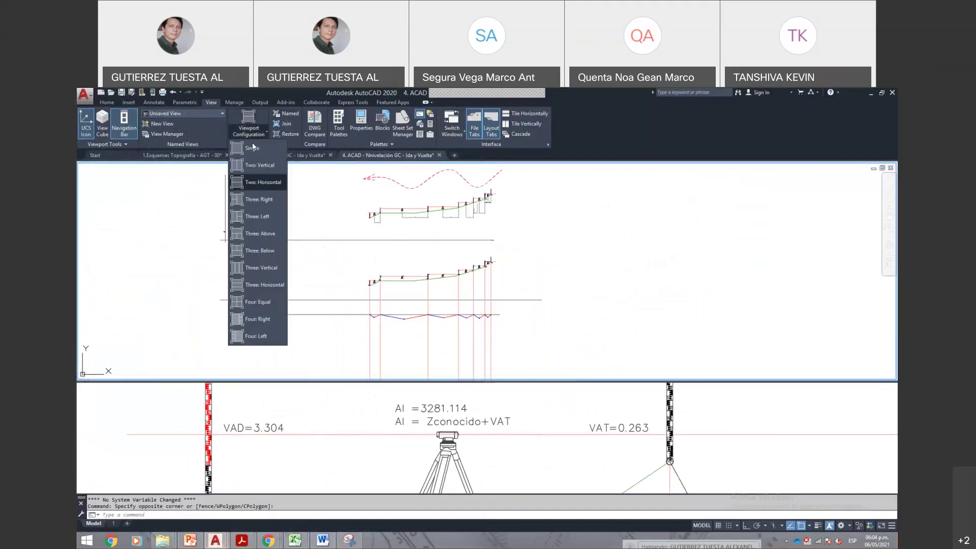
{"action": "left_click", "coordinate": [251, 164]}
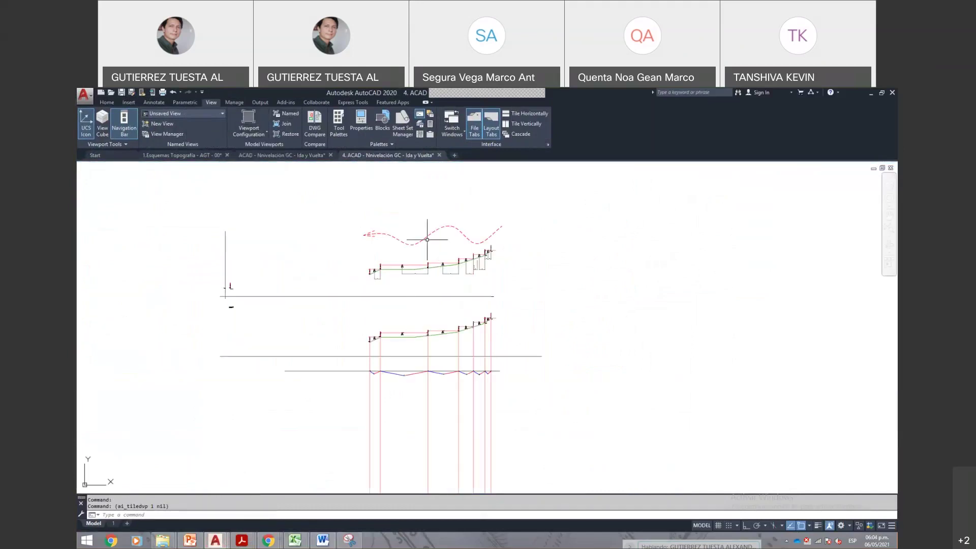
{"action": "scroll", "coordinate": [411, 244], "scroll_direction": "up", "scroll_amount": 3}
{"action": "scroll", "coordinate": [328, 295], "scroll_direction": "up", "scroll_amount": 3}
{"action": "scroll", "coordinate": [328, 295], "scroll_direction": "down", "scroll_amount": 8}
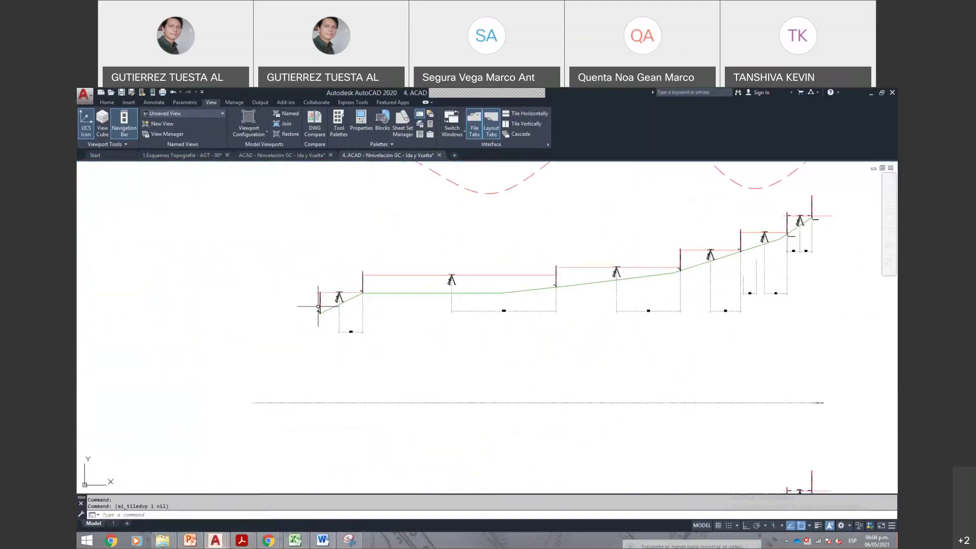
{"action": "left_click_drag", "start_coordinate": [435, 323], "coordinate": [412, 309]}
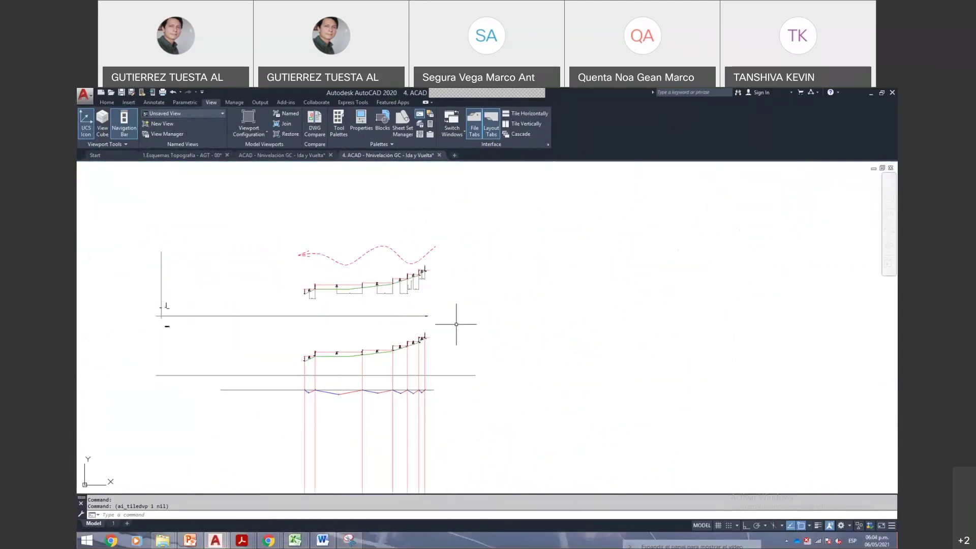
- Draw a vertical polyline right of the profiles using PL with Ortho on
{"action": "type", "text": "pl"}
{"action": "key", "text": "Return"}
{"action": "left_click", "coordinate": [474, 221]}
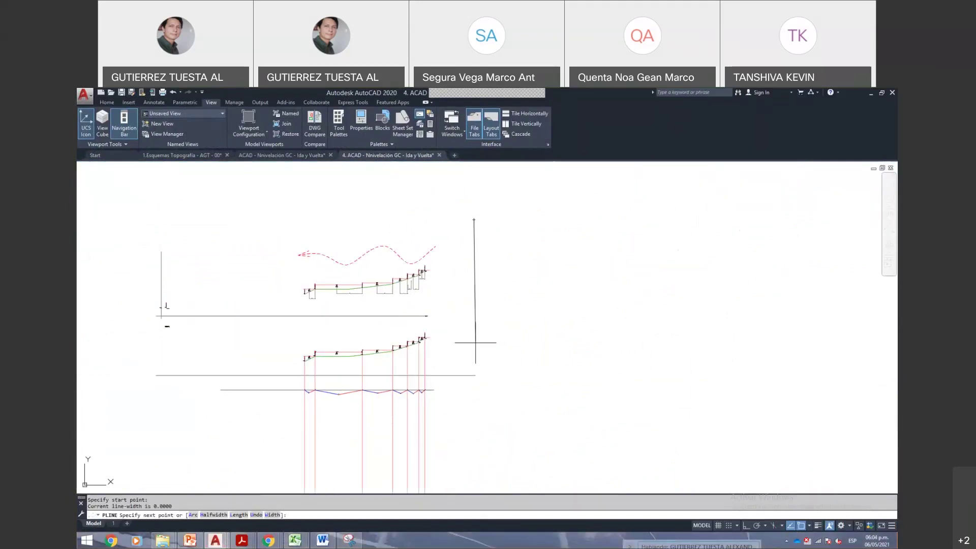
{"action": "key", "text": "F8"}
{"action": "left_click", "coordinate": [497, 462]}
{"action": "key", "text": "Escape"}
- Select the long horizontal reference line's end grip, cancel, and pan to show the profiles
{"action": "scroll", "coordinate": [452, 378], "scroll_direction": "up", "scroll_amount": 3}
{"action": "scroll", "coordinate": [452, 378], "scroll_direction": "up", "scroll_amount": 2}
{"action": "left_click", "coordinate": [457, 367]}
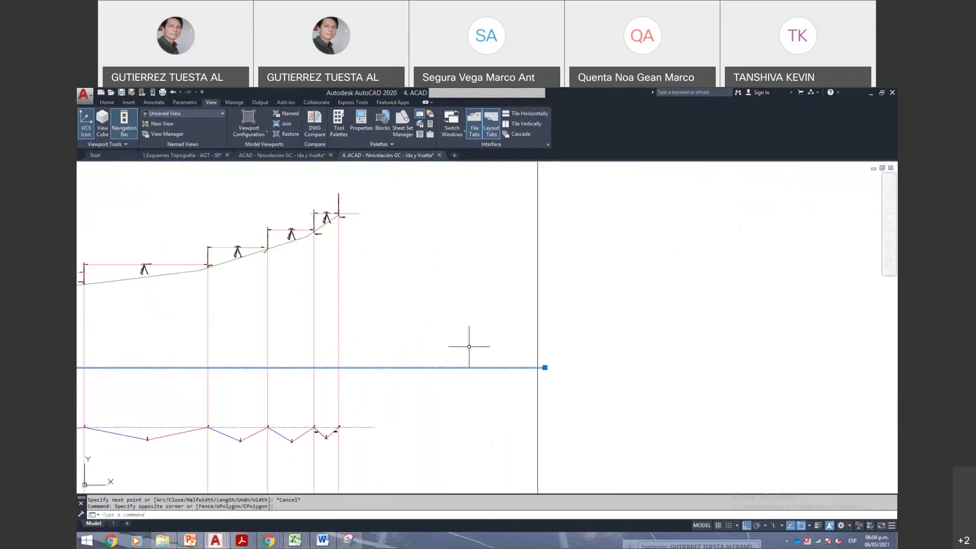
{"action": "left_click", "coordinate": [544, 367]}
{"action": "key", "text": "Escape"}
{"action": "scroll", "coordinate": [475, 375], "scroll_direction": "down", "scroll_amount": 5}
{"action": "scroll", "coordinate": [459, 322], "scroll_direction": "up", "scroll_amount": 4}
{"action": "left_click_drag", "start_coordinate": [466, 376], "coordinate": [459, 352]}
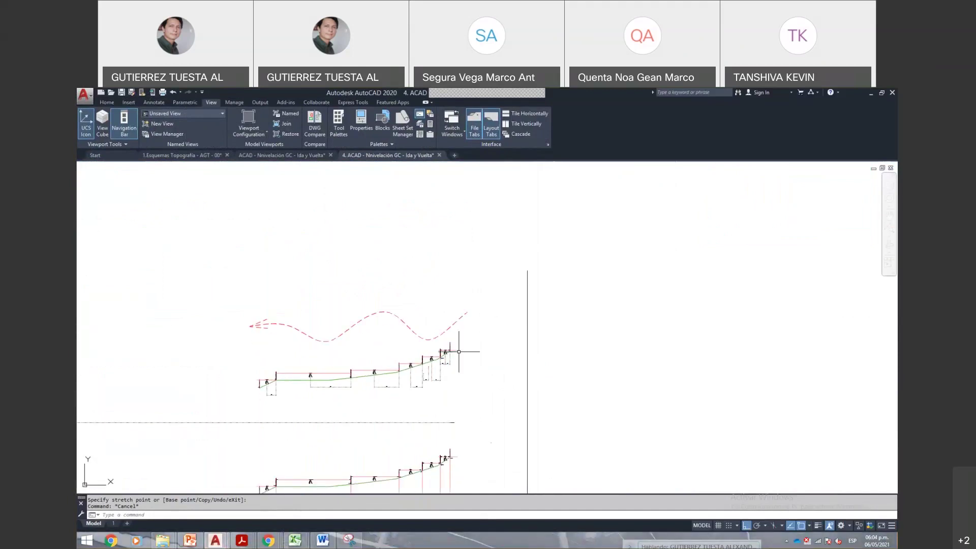
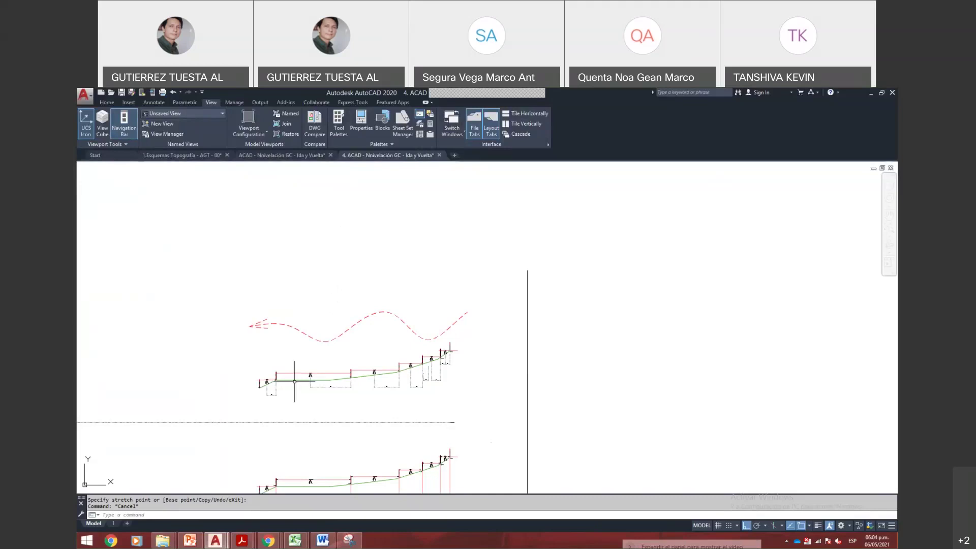
- Select the green ground profile line and the PCV00 label with its leader, dropping a stray P5 leader
{"action": "scroll", "coordinate": [295, 381], "scroll_direction": "up", "scroll_amount": 2}
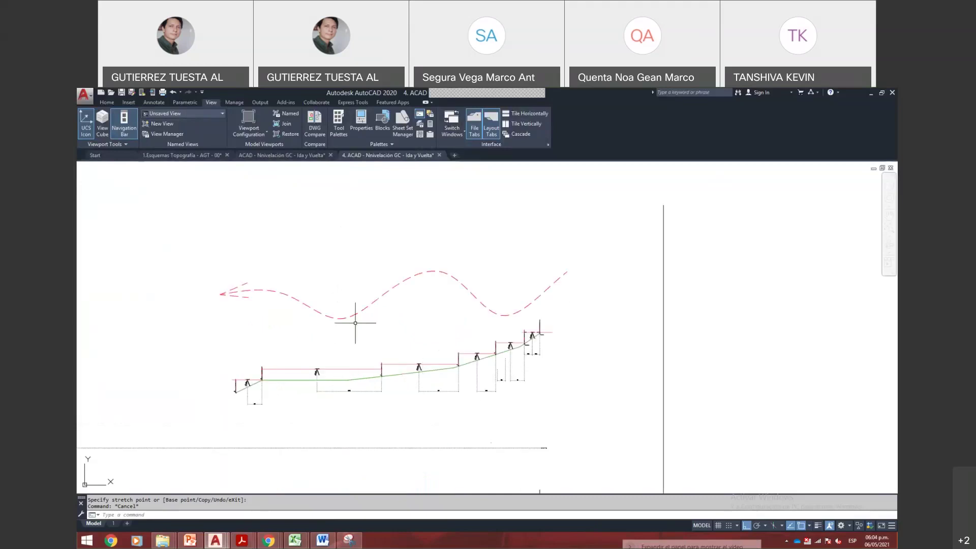
{"action": "scroll", "coordinate": [236, 379], "scroll_direction": "up", "scroll_amount": 5}
{"action": "scroll", "coordinate": [285, 371], "scroll_direction": "down", "scroll_amount": 3}
{"action": "scroll", "coordinate": [305, 345], "scroll_direction": "down", "scroll_amount": 3}
{"action": "scroll", "coordinate": [394, 339], "scroll_direction": "up", "scroll_amount": 1}
{"action": "scroll", "coordinate": [267, 342], "scroll_direction": "up", "scroll_amount": 2}
{"action": "key", "text": "Escape"}
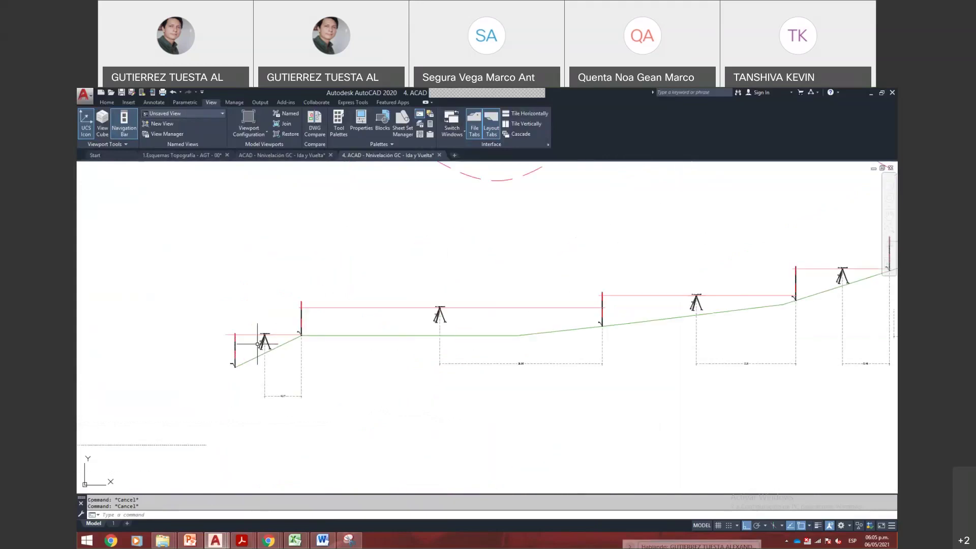
{"action": "scroll", "coordinate": [258, 344], "scroll_direction": "down", "scroll_amount": 3}
{"action": "scroll", "coordinate": [379, 345], "scroll_direction": "up", "scroll_amount": 2}
{"action": "left_click", "coordinate": [379, 345]}
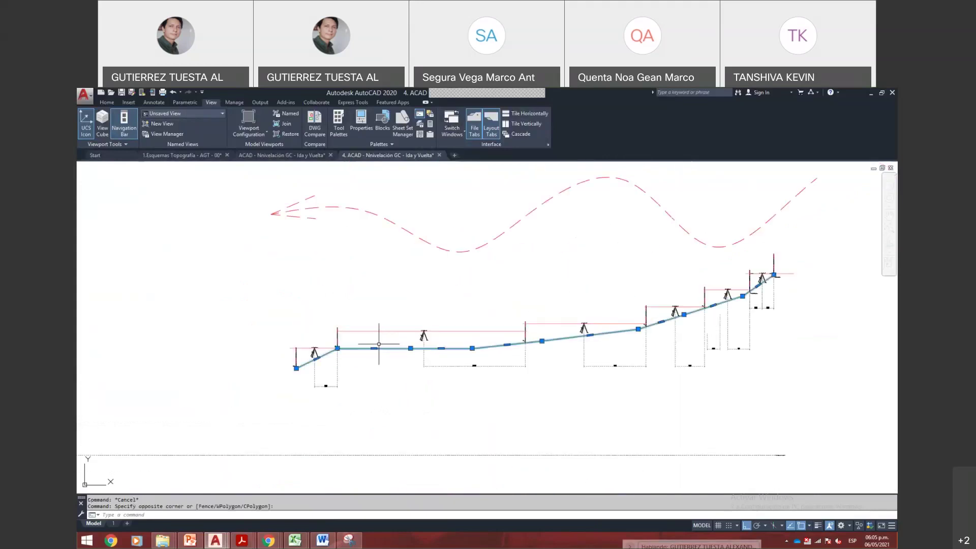
{"action": "scroll", "coordinate": [334, 347], "scroll_direction": "up", "scroll_amount": 7}
{"action": "left_click", "coordinate": [336, 377]}
{"action": "left_click", "coordinate": [334, 422]}
{"action": "scroll", "coordinate": [374, 362], "scroll_direction": "down", "scroll_amount": 6}
{"action": "key", "text": "Escape"}
{"action": "key", "text": "Escape"}
{"action": "left_click", "coordinate": [455, 336]}
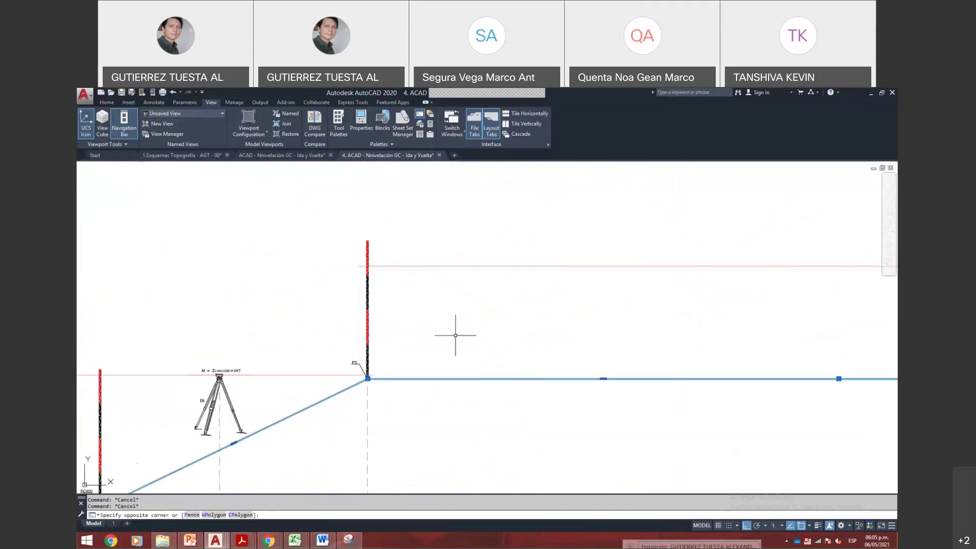
{"action": "scroll", "coordinate": [456, 336], "scroll_direction": "down", "scroll_amount": 3}
{"action": "scroll", "coordinate": [396, 388], "scroll_direction": "up", "scroll_amount": 6}
{"action": "left_click", "coordinate": [354, 292]}
{"action": "scroll", "coordinate": [402, 394], "scroll_direction": "up", "scroll_amount": 10}
- Add the rod-base circle, the IGN label with its underline, and the IGN leader to the selection
{"action": "left_click", "coordinate": [457, 356]}
{"action": "left_click", "coordinate": [387, 380]}
{"action": "scroll", "coordinate": [370, 383], "scroll_direction": "down", "scroll_amount": 13}
{"action": "scroll", "coordinate": [370, 383], "scroll_direction": "down", "scroll_amount": 5}
{"action": "scroll", "coordinate": [842, 331], "scroll_direction": "up", "scroll_amount": 9}
{"action": "left_click", "coordinate": [600, 380]}
{"action": "left_click", "coordinate": [497, 334]}
{"action": "scroll", "coordinate": [420, 291], "scroll_direction": "up", "scroll_amount": 8}
{"action": "left_click", "coordinate": [386, 323]}
{"action": "left_click", "coordinate": [362, 313]}
{"action": "scroll", "coordinate": [404, 336], "scroll_direction": "down", "scroll_amount": 8}
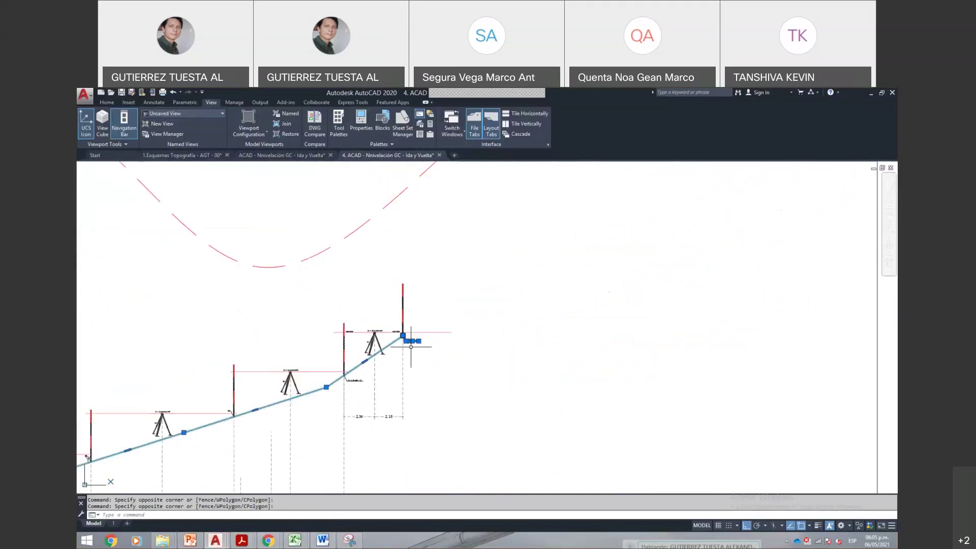
{"action": "scroll", "coordinate": [410, 346], "scroll_direction": "up", "scroll_amount": 6}
{"action": "scroll", "coordinate": [413, 318], "scroll_direction": "down", "scroll_amount": 10}
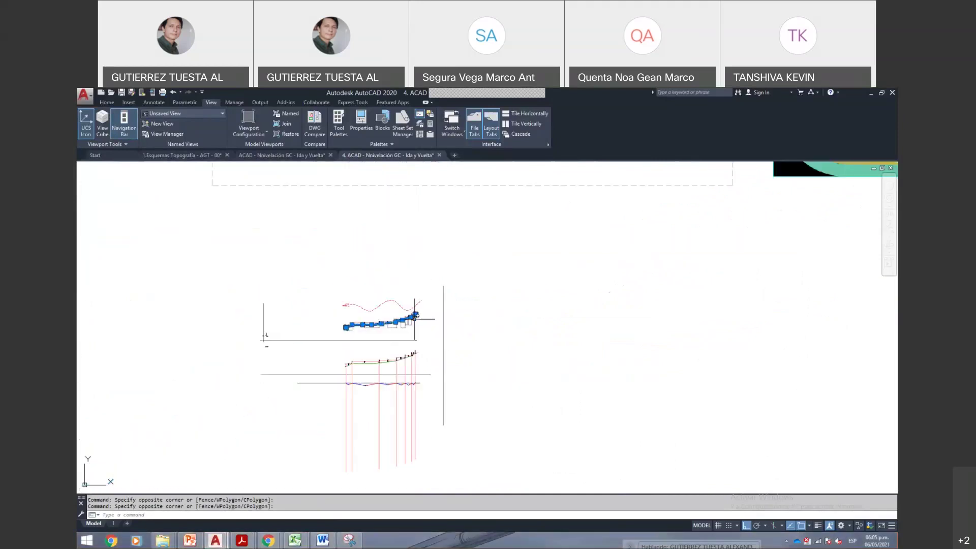
{"action": "scroll", "coordinate": [415, 318], "scroll_direction": "up", "scroll_amount": 2}
- Copy the selected green profile and labels to the right with CO
{"action": "type", "text": "co"}
{"action": "key", "text": "Return"}
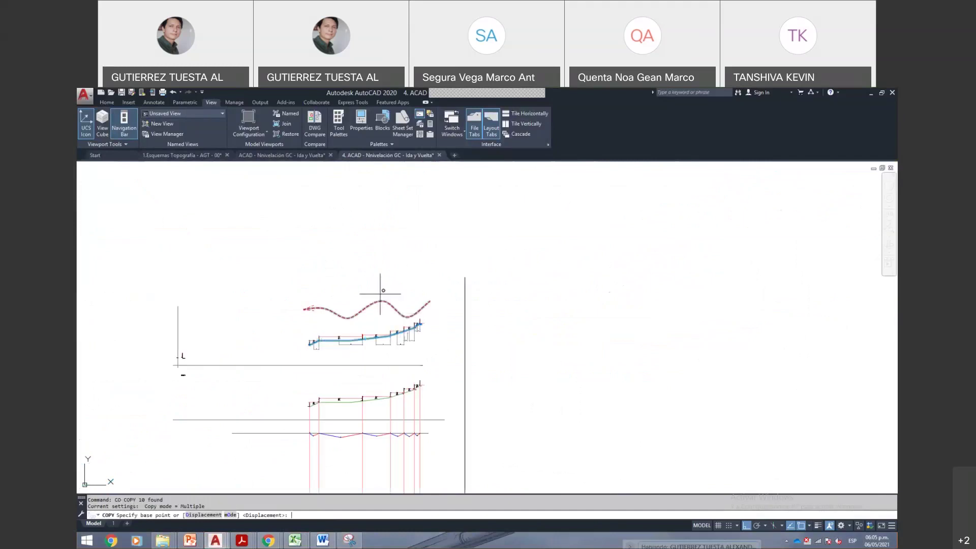
{"action": "left_click", "coordinate": [358, 260]}
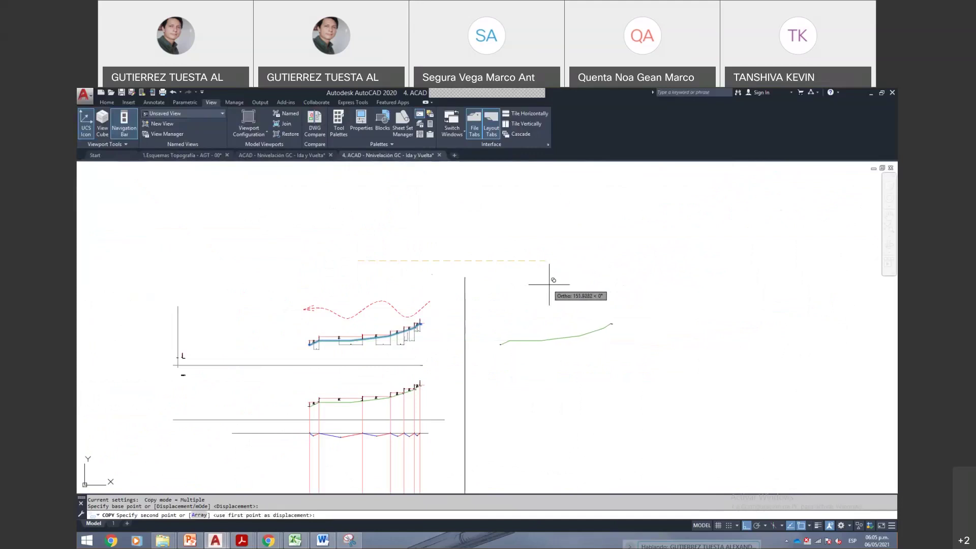
{"action": "left_click", "coordinate": [551, 280]}
{"action": "key", "text": "Escape"}
- Select the red dashed wavy arrow, cancelling an accidental circle command
{"action": "left_click", "coordinate": [442, 313]}
{"action": "left_click", "coordinate": [290, 292]}
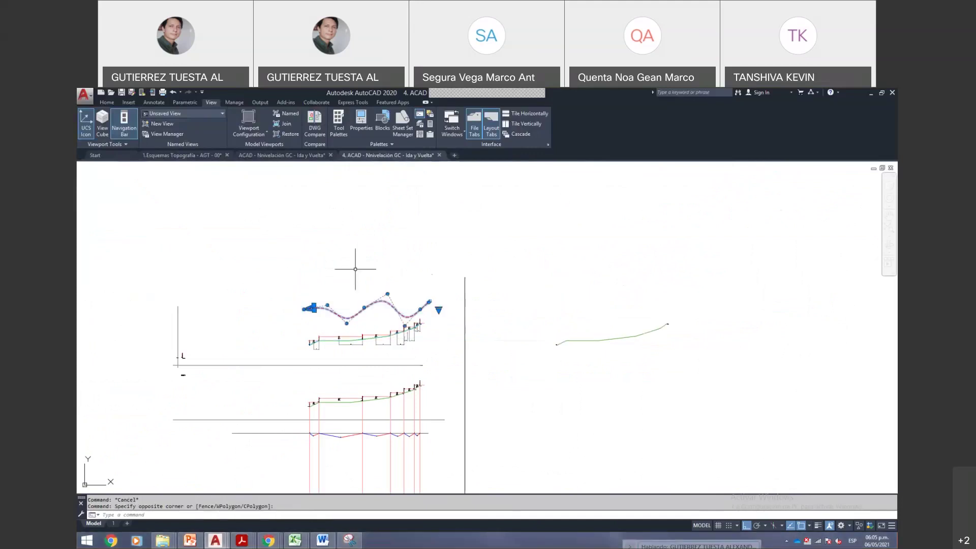
{"action": "type", "text": "c"}
{"action": "key", "text": "Return"}
{"action": "left_click", "coordinate": [374, 256]}
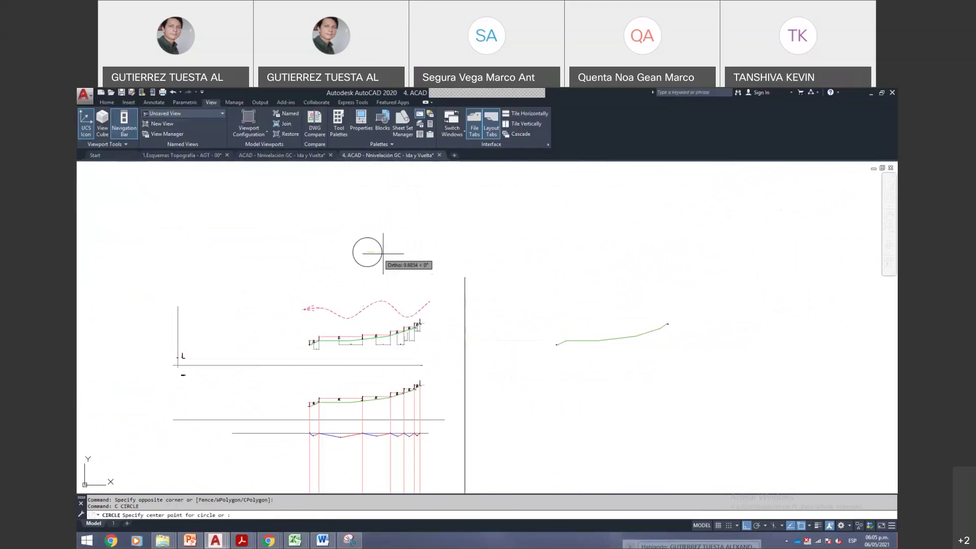
{"action": "key", "text": "Escape"}
{"action": "left_click", "coordinate": [436, 311]}
{"action": "left_click", "coordinate": [305, 287]}
{"action": "left_click", "coordinate": [318, 319]}
{"action": "left_click", "coordinate": [297, 290]}
- Copy the wavy arrow 150 units right, then erase that misplaced copy
{"action": "type", "text": "co"}
{"action": "key", "text": "Return"}
{"action": "left_click", "coordinate": [344, 239]}
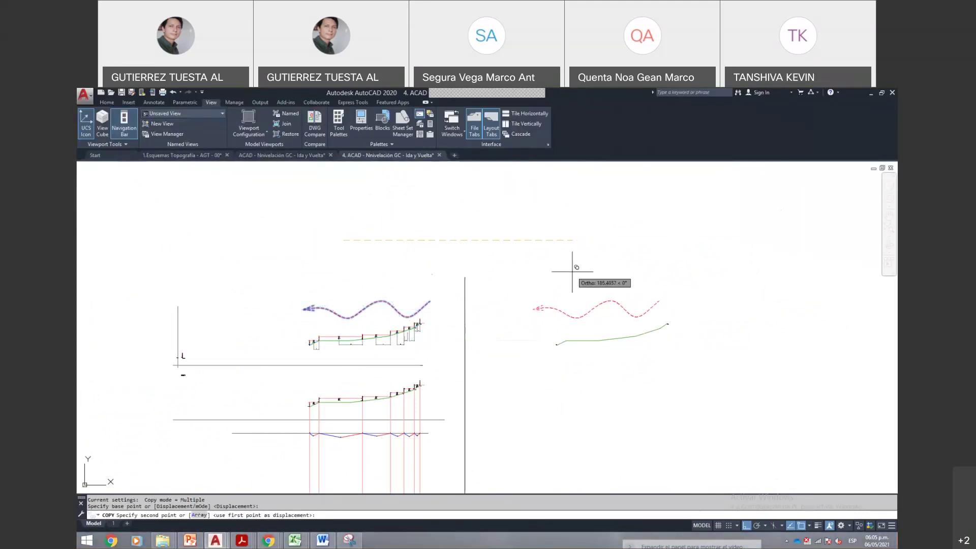
{"action": "type", "text": "150"}
{"action": "key", "text": "Return"}
{"action": "key", "text": "Escape"}
{"action": "left_click", "coordinate": [608, 321]}
{"action": "left_click", "coordinate": [482, 288]}
{"action": "type", "text": "e"}
{"action": "key", "text": "Return"}
- Copy the original red wavy arrow 200 units to the right
{"action": "left_click", "coordinate": [430, 317]}
{"action": "left_click", "coordinate": [291, 291]}
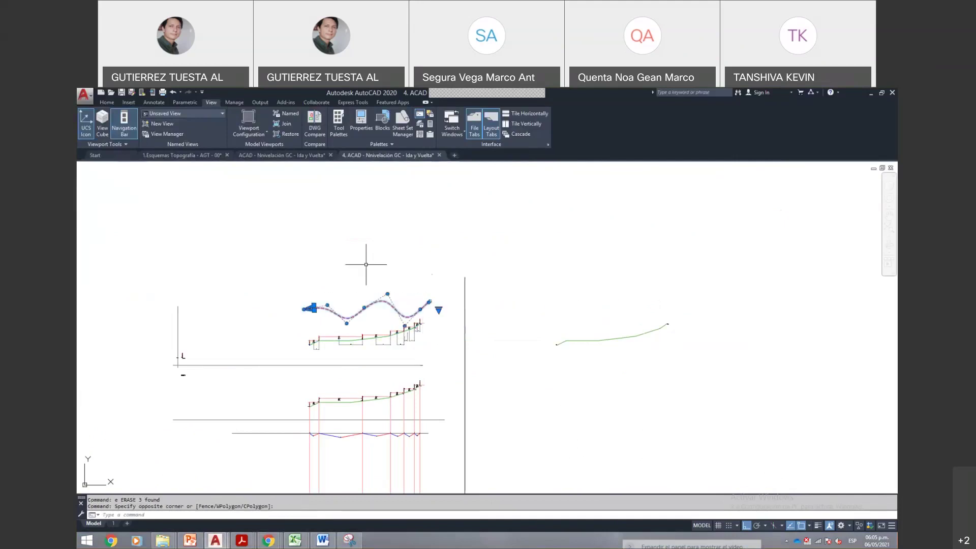
{"action": "type", "text": "co"}
{"action": "key", "text": "Return"}
{"action": "left_click", "coordinate": [374, 250]}
{"action": "type", "text": "200"}
{"action": "key", "text": "Return"}
{"action": "key", "text": "Escape"}
- Try mirroring the copied arrow about a vertical line, which fails on the 'yt' answer
{"action": "left_click", "coordinate": [677, 316]}
{"action": "left_click", "coordinate": [536, 291]}
{"action": "type", "text": "mi"}
{"action": "key", "text": "Return"}
{"action": "left_click", "coordinate": [608, 311]}
{"action": "left_click", "coordinate": [604, 254]}
{"action": "type", "text": "yt"}
{"action": "key", "text": "Return"}
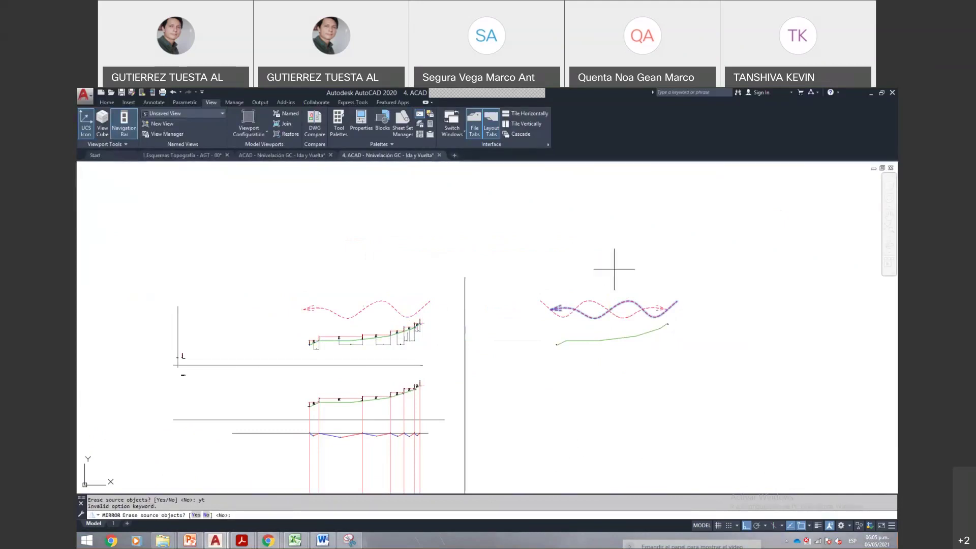
{"action": "key", "text": "Escape"}
- Mirror the copied arrow about a vertical line, deleting the source so it points right
{"action": "left_click", "coordinate": [686, 316]}
{"action": "left_click", "coordinate": [528, 295]}
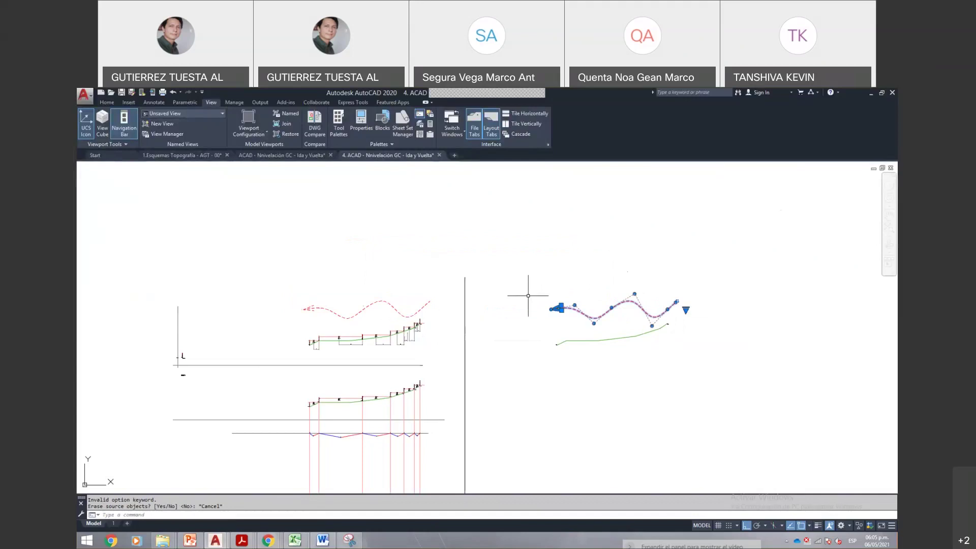
{"action": "left_click", "coordinate": [611, 312]}
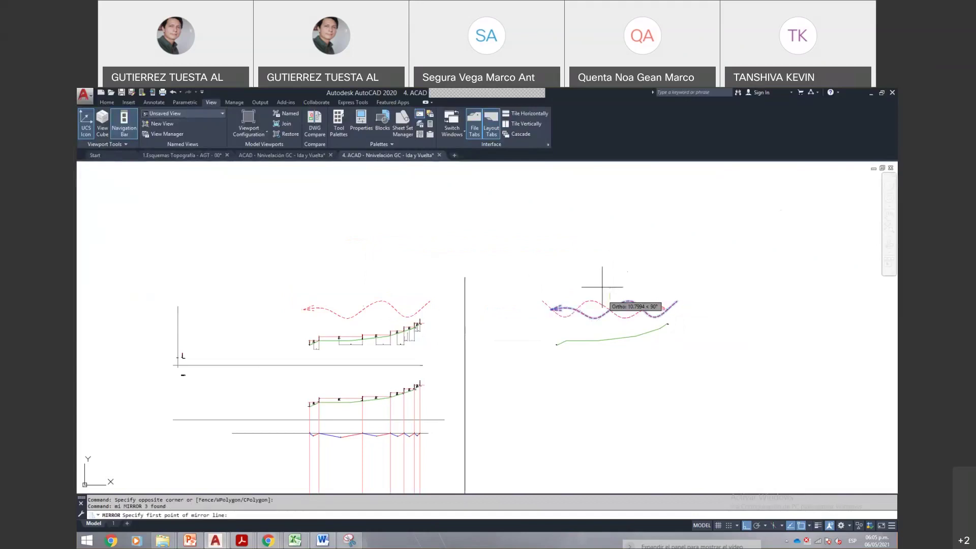
{"action": "left_click", "coordinate": [602, 257]}
{"action": "type", "text": "y"}
{"action": "key", "text": "Return"}
- Recolour the flipped dashed wavy arrow Blue
{"action": "left_click_drag", "start_coordinate": [682, 324], "coordinate": [545, 280]}
{"action": "left_click", "coordinate": [107, 104]}
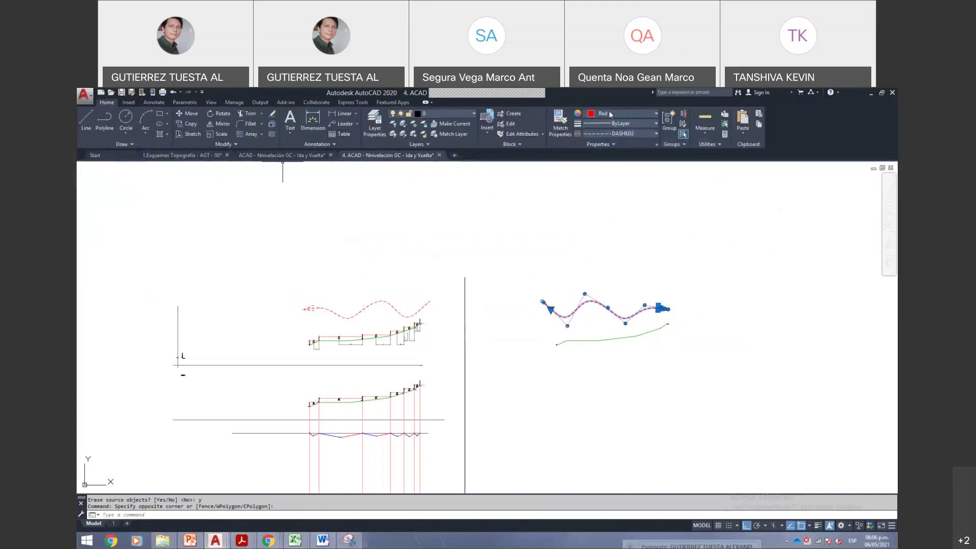
{"action": "left_click", "coordinate": [625, 113]}
{"action": "left_click", "coordinate": [623, 201]}
- Switch to the 1.Esquemas Topografia drawing and zoom toward the aerial site plan
{"action": "key", "text": "Escape"}
{"action": "key", "text": "Escape"}
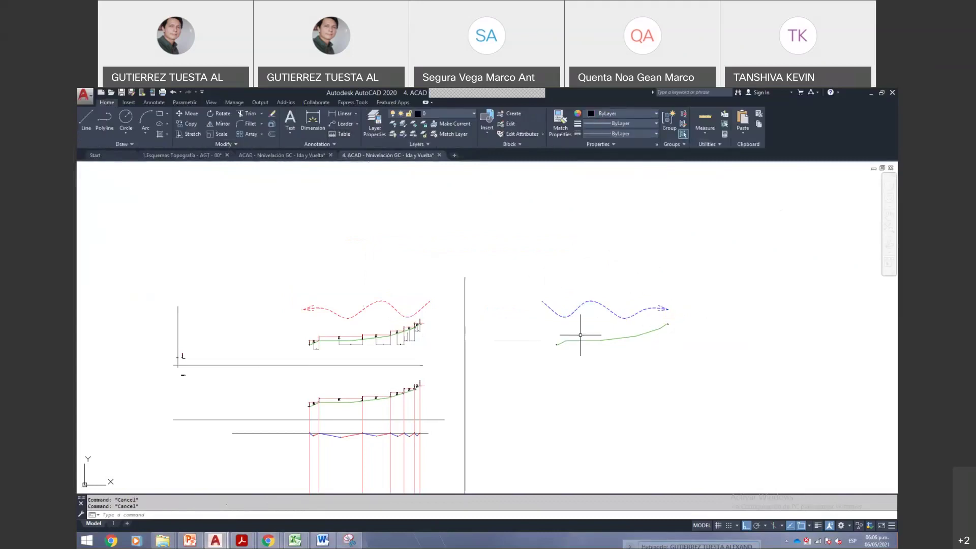
{"action": "scroll", "coordinate": [309, 347], "scroll_direction": "up", "scroll_amount": 4}
{"action": "scroll", "coordinate": [309, 347], "scroll_direction": "up", "scroll_amount": 6}
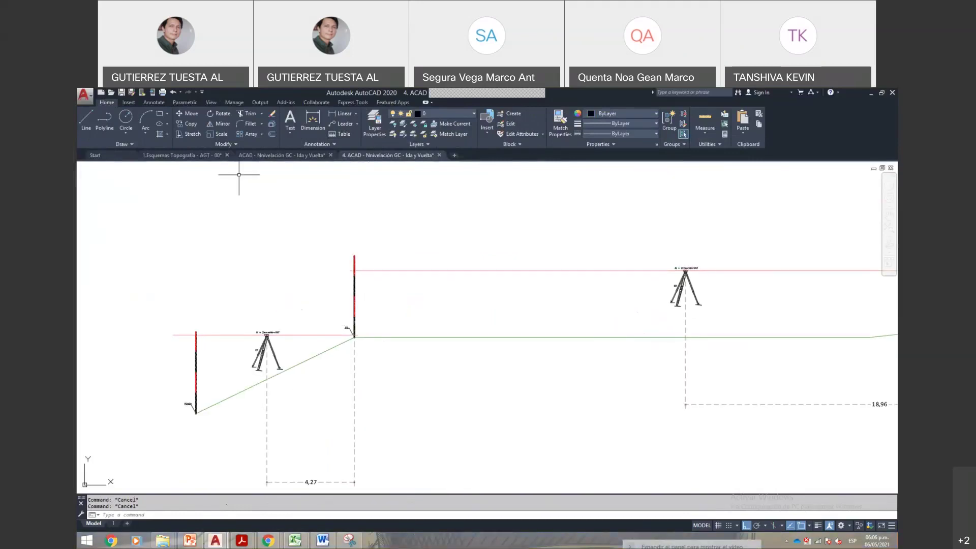
{"action": "left_click", "coordinate": [192, 156]}
{"action": "scroll", "coordinate": [496, 351], "scroll_direction": "down", "scroll_amount": 5}
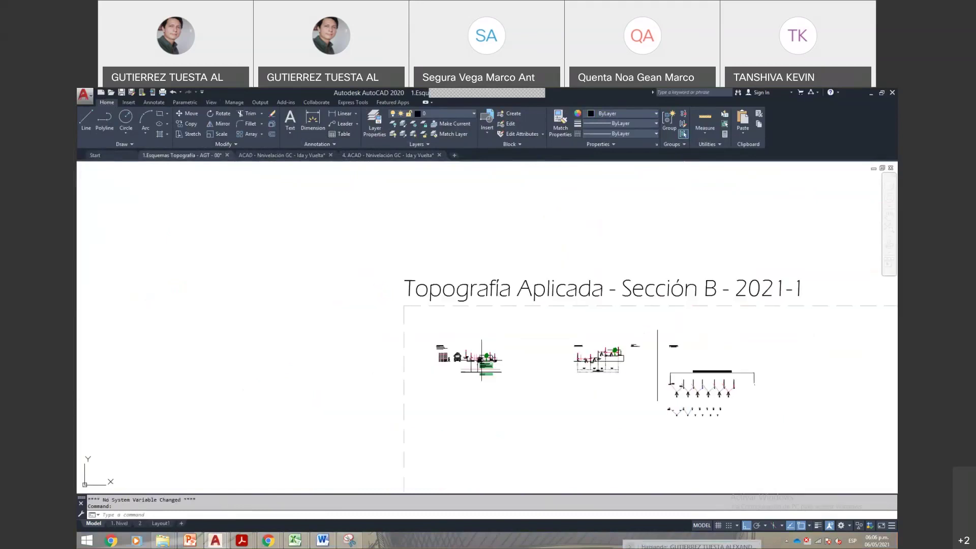
{"action": "scroll", "coordinate": [495, 351], "scroll_direction": "up", "scroll_amount": 10}
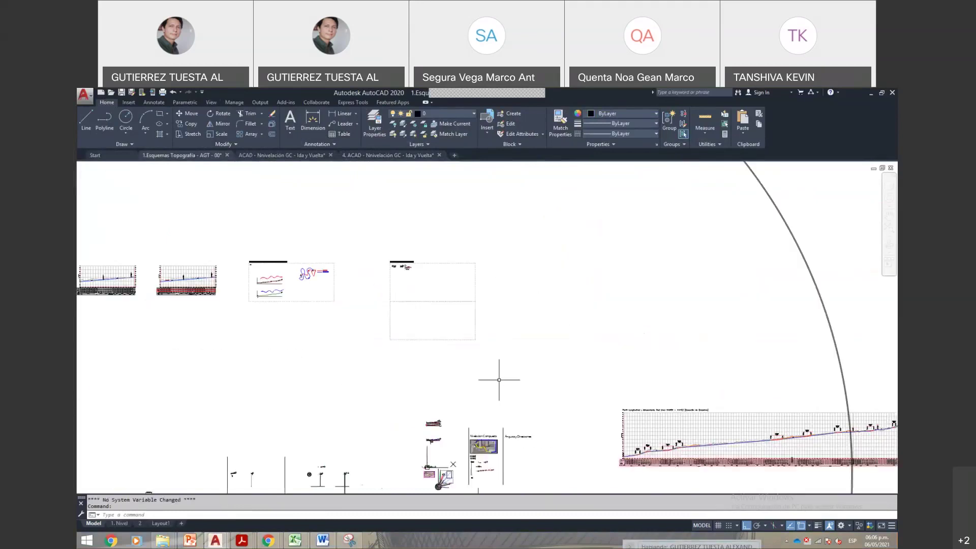
{"action": "scroll", "coordinate": [361, 420], "scroll_direction": "up", "scroll_amount": 5}
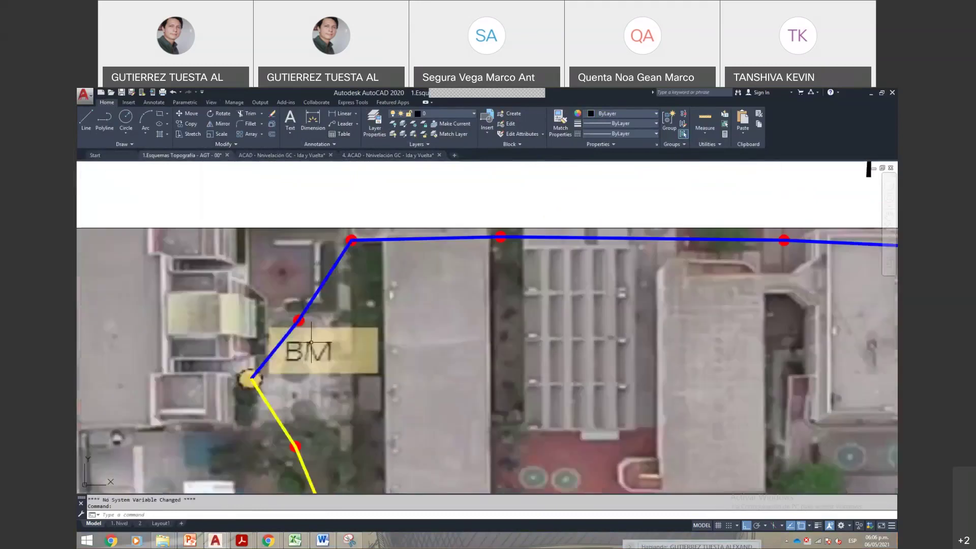
{"action": "scroll", "coordinate": [465, 342], "scroll_direction": "up", "scroll_amount": 3}
- Pan around the aerial image of the levelling route, then minimise AutoCAD to show the Excel field book
{"action": "left_click_drag", "start_coordinate": [491, 408], "coordinate": [375, 251]}
{"action": "scroll", "coordinate": [373, 254], "scroll_direction": "down", "scroll_amount": 4}
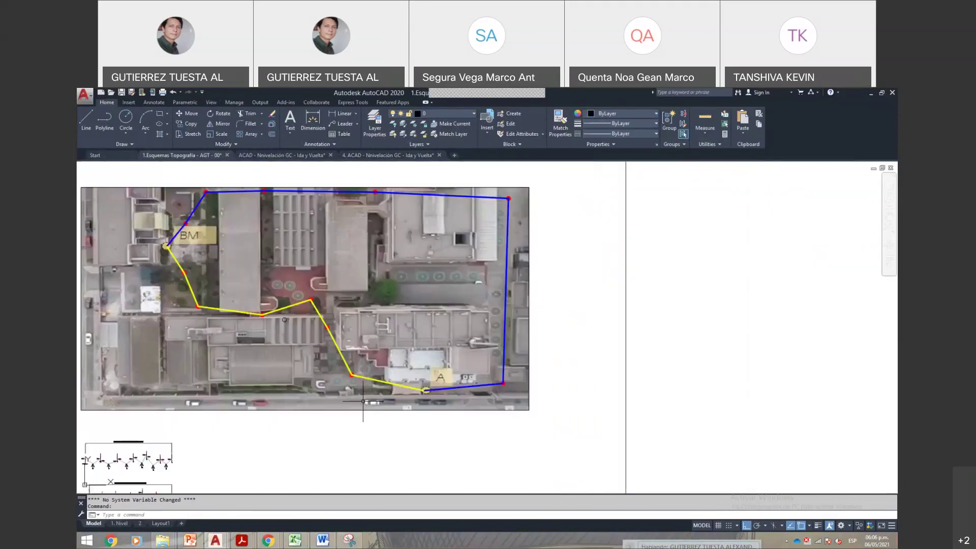
{"action": "scroll", "coordinate": [363, 401], "scroll_direction": "up", "scroll_amount": 4}
{"action": "left_click_drag", "start_coordinate": [389, 370], "coordinate": [444, 395]}
{"action": "scroll", "coordinate": [437, 391], "scroll_direction": "down", "scroll_amount": 6}
{"action": "scroll", "coordinate": [495, 390], "scroll_direction": "up", "scroll_amount": 4}
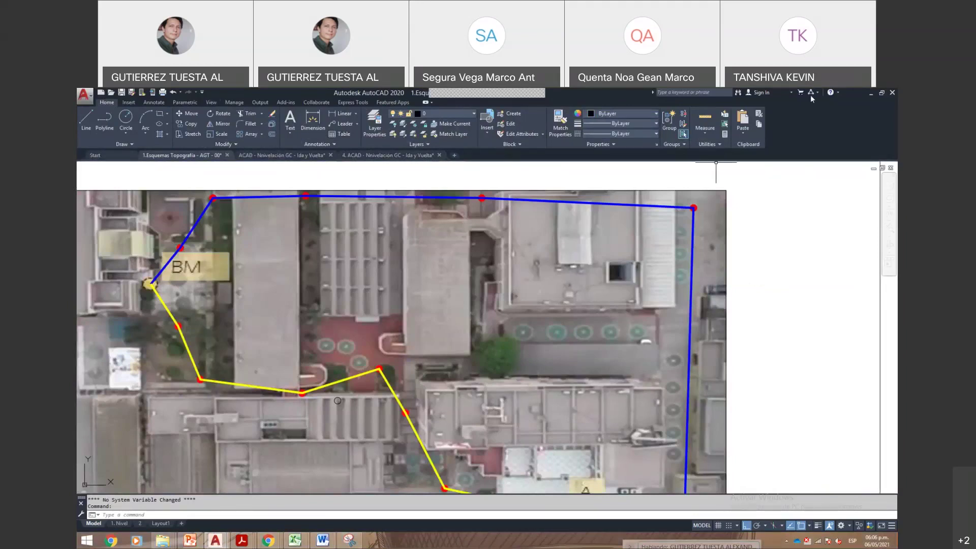
{"action": "left_click", "coordinate": [870, 95]}
{"action": "left_click", "coordinate": [494, 353]}
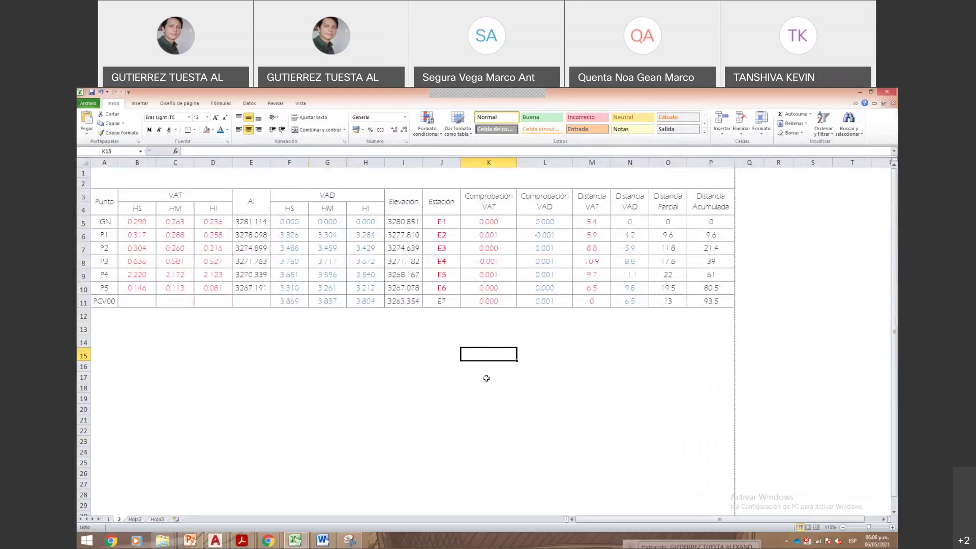
- Restore the 'Nivelación GC - Ida y Vuelta' AutoCAD window from the taskbar, full size
{"action": "left_click", "coordinate": [215, 541]}
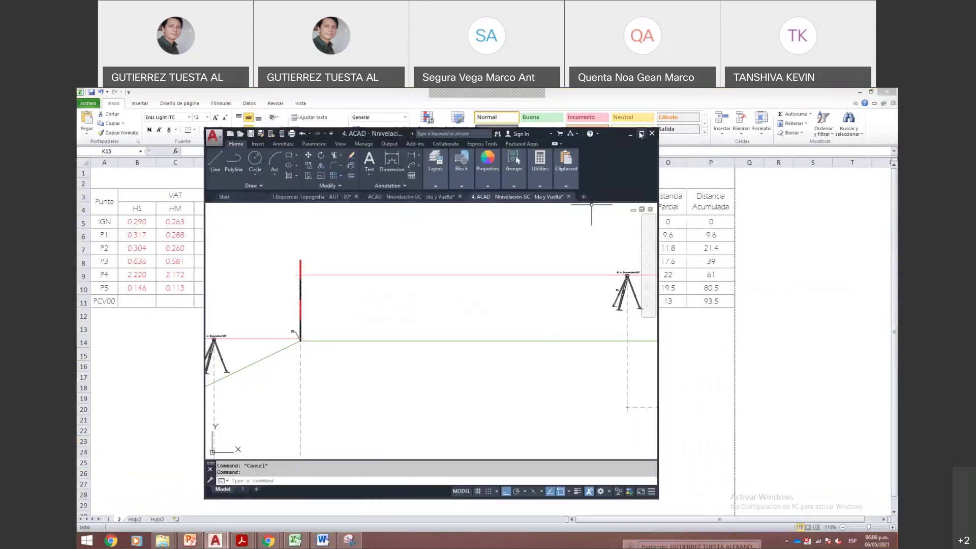
{"action": "left_click", "coordinate": [641, 135]}
- Zoom to show the original profile with its red arrow beside the green copy under the blue arrow
{"action": "scroll", "coordinate": [463, 295], "scroll_direction": "down", "scroll_amount": 5}
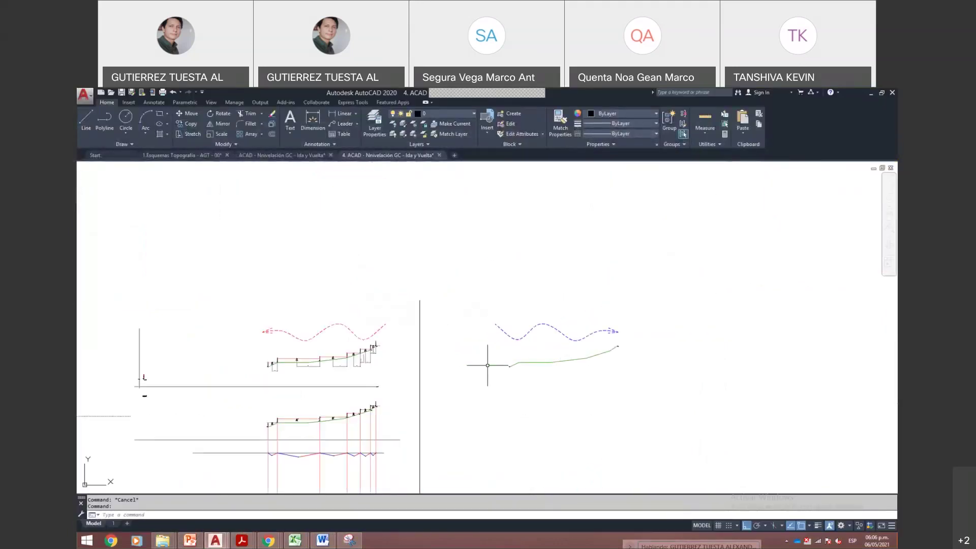
{"action": "scroll", "coordinate": [488, 365], "scroll_direction": "up", "scroll_amount": 2}
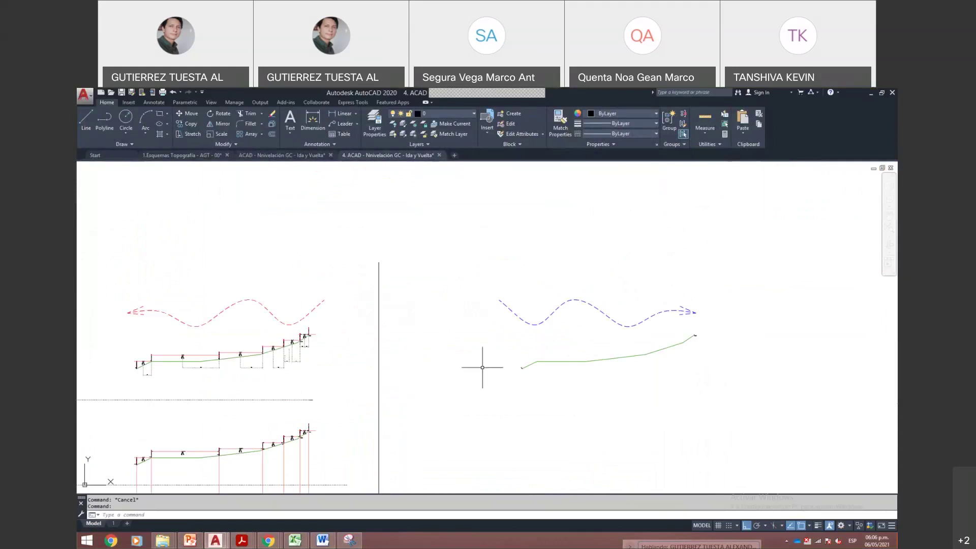
{"action": "scroll", "coordinate": [694, 335], "scroll_direction": "up", "scroll_amount": 5}
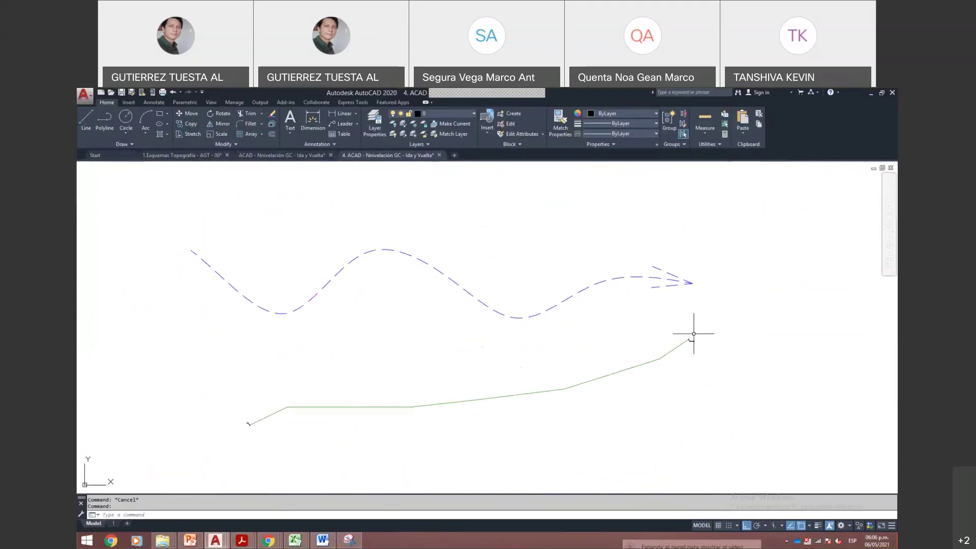
{"action": "scroll", "coordinate": [678, 367], "scroll_direction": "down", "scroll_amount": 5}
{"action": "scroll", "coordinate": [390, 401], "scroll_direction": "up", "scroll_amount": 4}
{"action": "scroll", "coordinate": [465, 360], "scroll_direction": "up", "scroll_amount": 6}
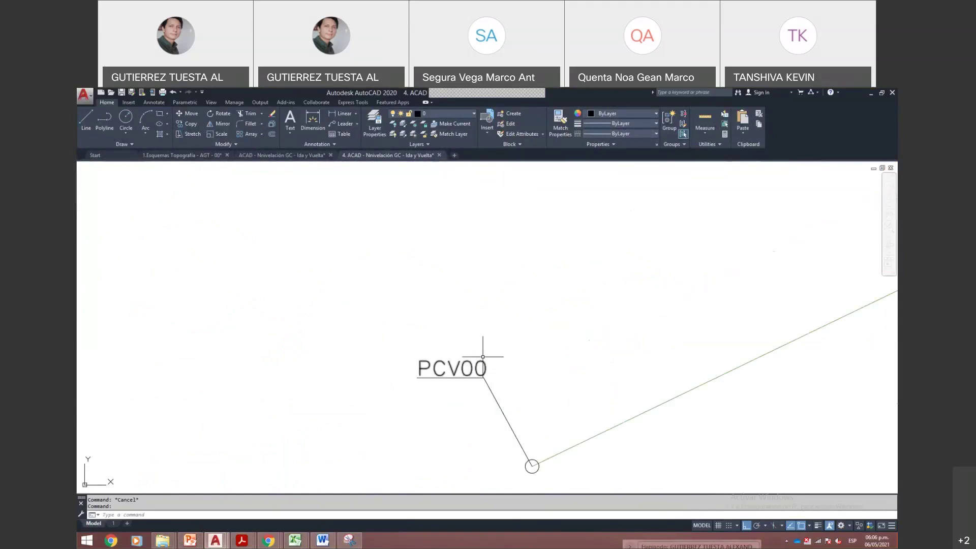
{"action": "scroll", "coordinate": [456, 366], "scroll_direction": "down", "scroll_amount": 8}
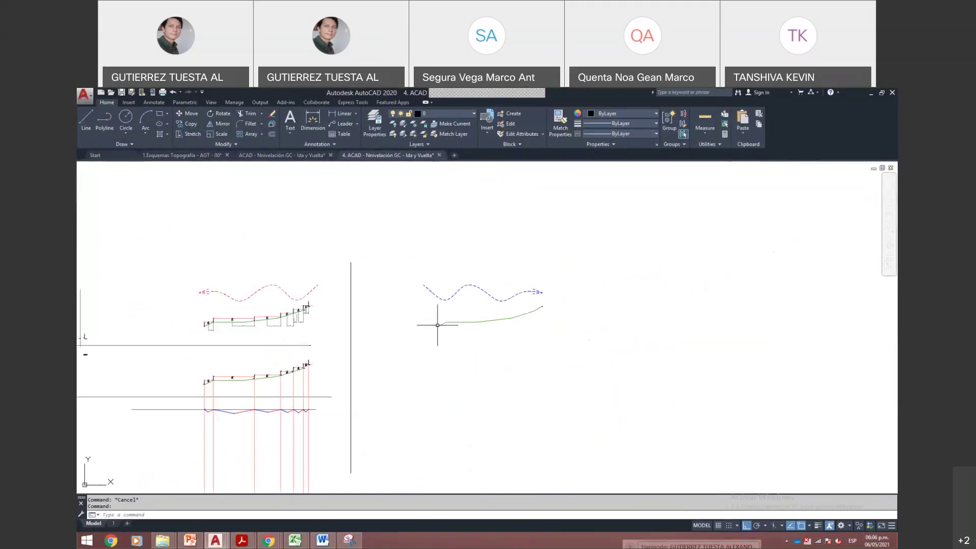
{"action": "scroll", "coordinate": [193, 328], "scroll_direction": "up", "scroll_amount": 6}
{"action": "scroll", "coordinate": [257, 360], "scroll_direction": "down", "scroll_amount": 5}
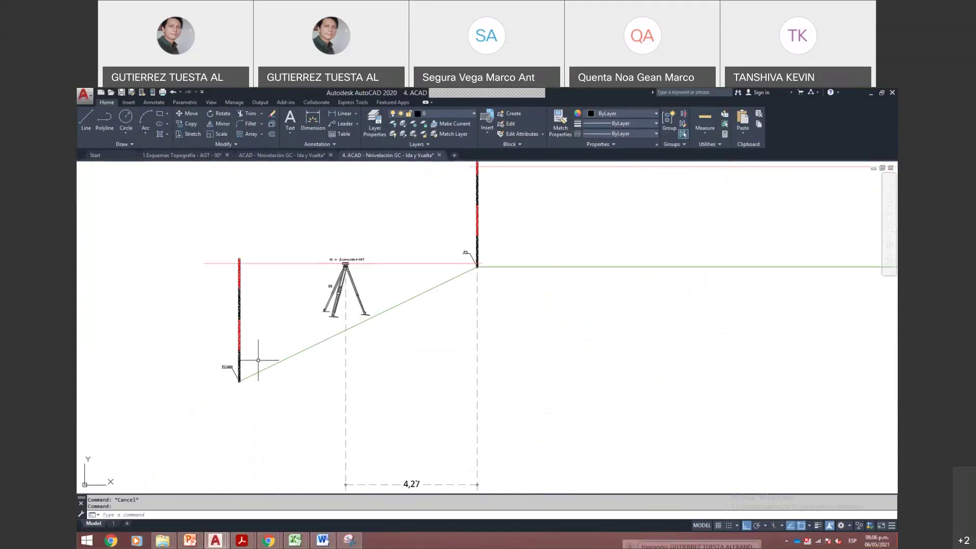
{"action": "scroll", "coordinate": [260, 360], "scroll_direction": "down", "scroll_amount": 6}
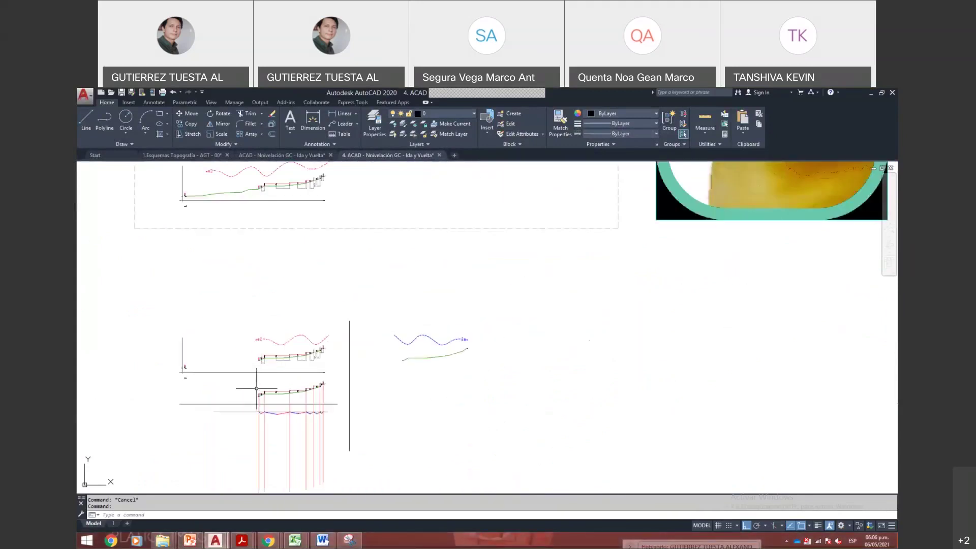
{"action": "scroll", "coordinate": [257, 391], "scroll_direction": "up", "scroll_amount": 4}
{"action": "scroll", "coordinate": [243, 391], "scroll_direction": "up", "scroll_amount": 3}
{"action": "scroll", "coordinate": [244, 389], "scroll_direction": "down", "scroll_amount": 5}
- Copy the green profile polyline 50 units straight down
{"action": "left_click", "coordinate": [663, 365]}
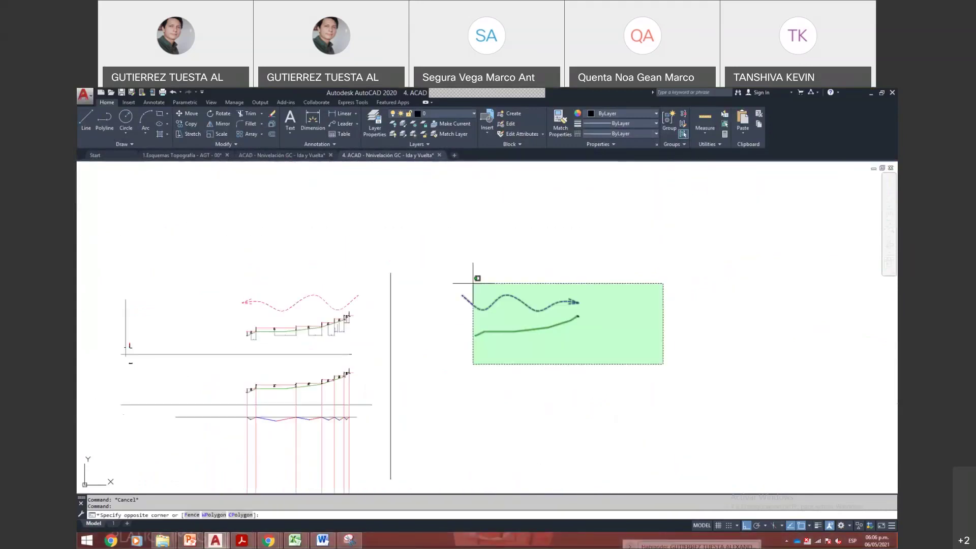
{"action": "key", "text": "Escape"}
{"action": "left_click", "coordinate": [652, 375]}
{"action": "left_click", "coordinate": [458, 321]}
{"action": "left_click", "coordinate": [667, 349]}
{"action": "left_click", "coordinate": [573, 310]}
{"action": "left_click", "coordinate": [617, 340]}
{"action": "left_click", "coordinate": [529, 327]}
{"action": "type", "text": "co"}
{"action": "key", "text": "Return"}
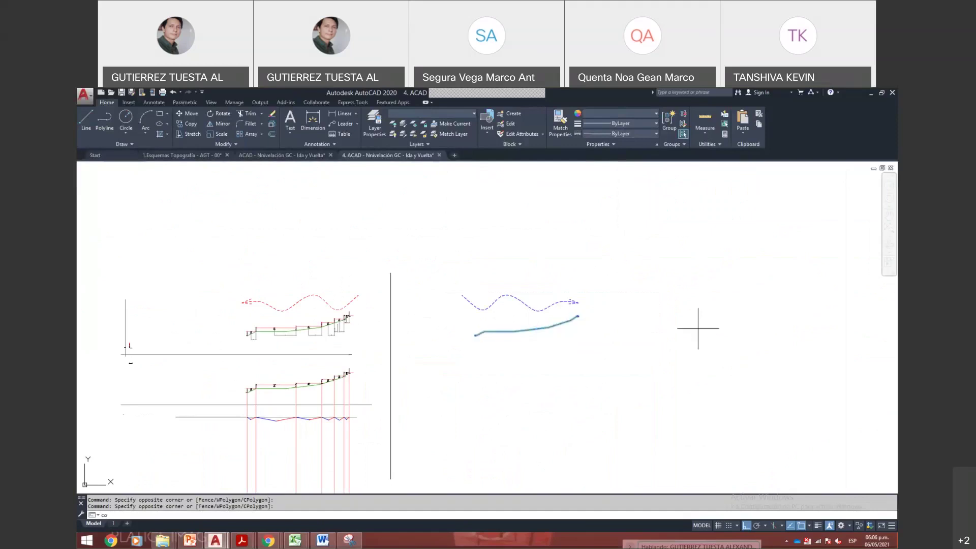
{"action": "left_click", "coordinate": [682, 350]}
{"action": "type", "text": "50"}
{"action": "key", "text": "Return"}
{"action": "key", "text": "Escape"}
- Copy the 3263.353=PCV00 label to the lower profile's start using Endpoint and Center snaps
{"action": "scroll", "coordinate": [362, 370], "scroll_direction": "up", "scroll_amount": 15}
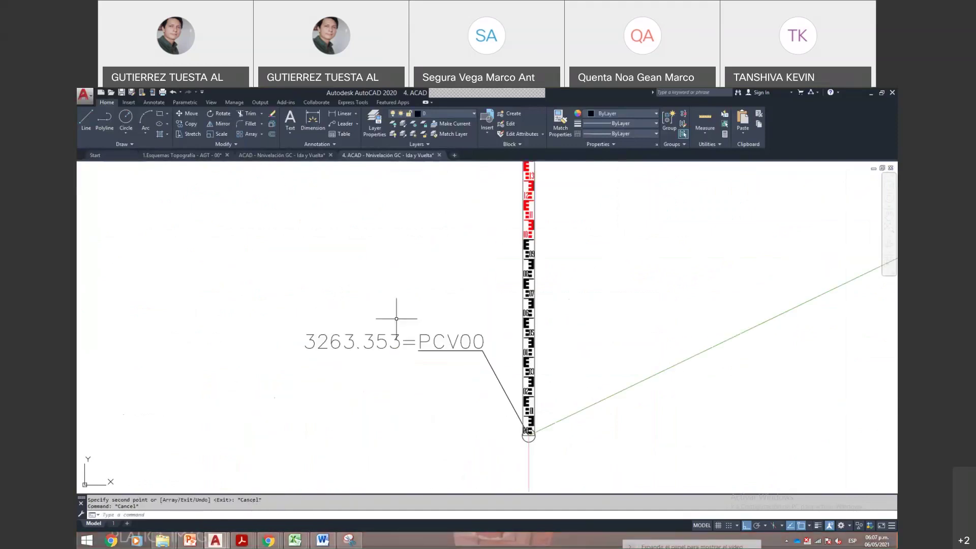
{"action": "left_click", "coordinate": [474, 387]}
{"action": "left_click", "coordinate": [277, 327]}
{"action": "type", "text": "co"}
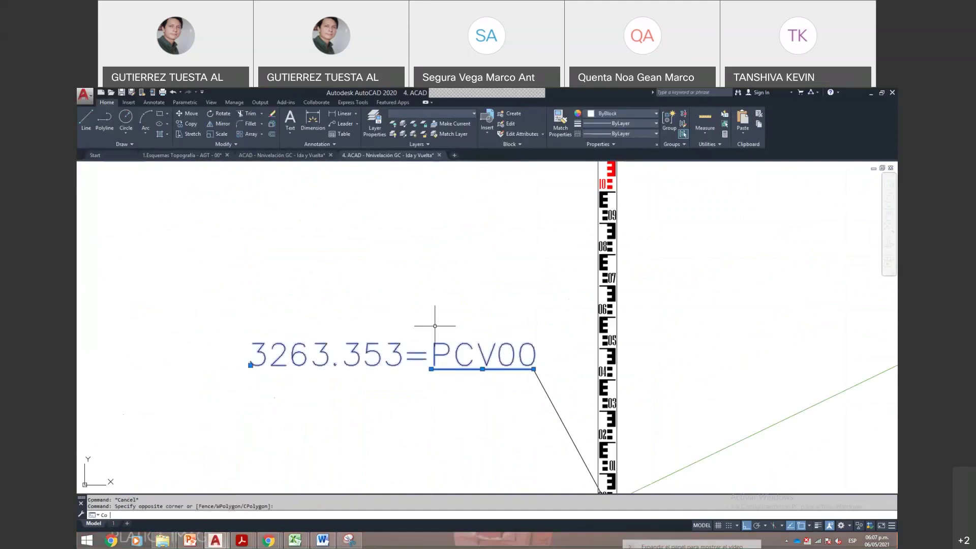
{"action": "key", "text": "Return"}
{"action": "right_click", "coordinate": [552, 375], "text": "shift"}
{"action": "key", "text": "e"}
{"action": "left_click", "coordinate": [535, 370]}
{"action": "scroll", "coordinate": [326, 355], "scroll_direction": "down", "scroll_amount": 15}
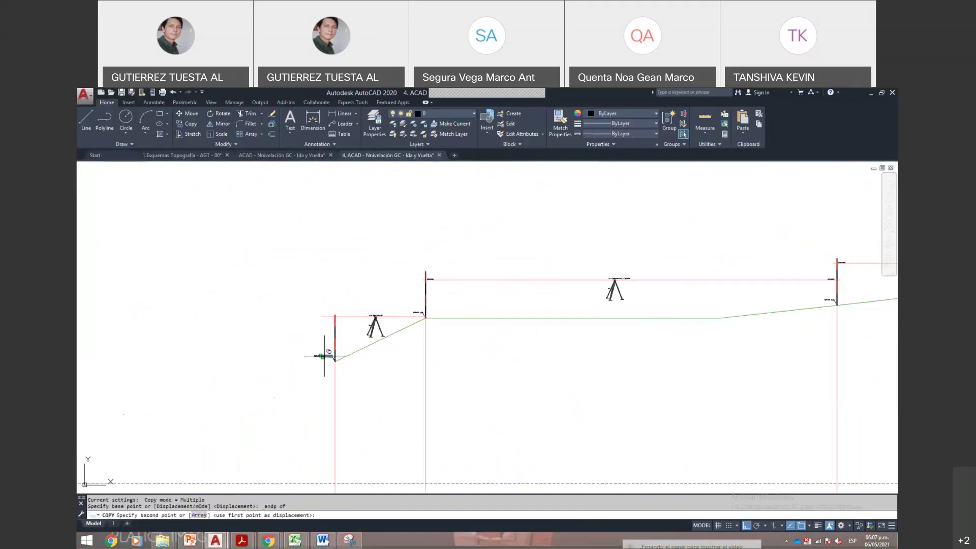
{"action": "scroll", "coordinate": [425, 342], "scroll_direction": "up", "scroll_amount": 10}
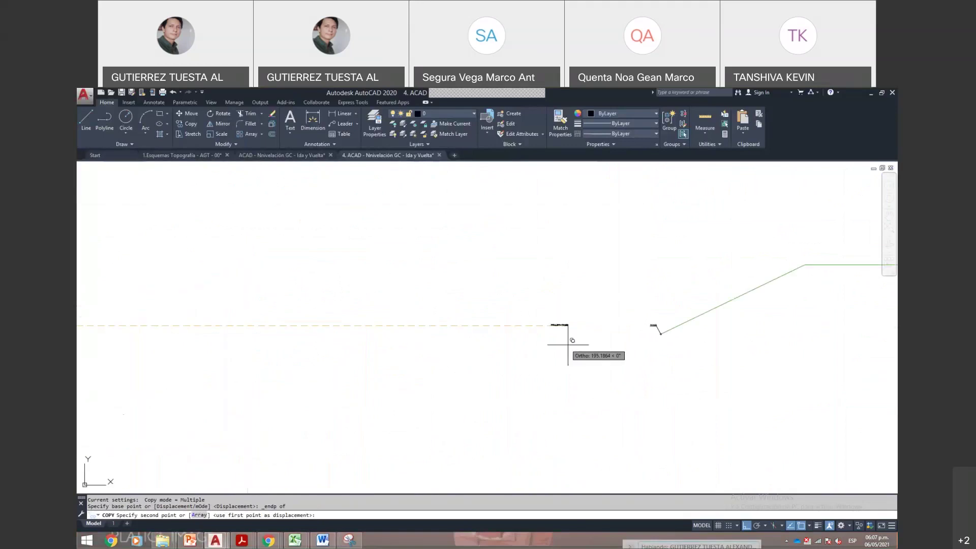
{"action": "scroll", "coordinate": [566, 295], "scroll_direction": "up", "scroll_amount": 4}
{"action": "right_click", "coordinate": [512, 380], "text": "shift"}
{"action": "left_click", "coordinate": [549, 248]}
{"action": "left_click", "coordinate": [467, 298]}
{"action": "key", "text": "Escape"}
{"action": "scroll", "coordinate": [423, 300], "scroll_direction": "up", "scroll_amount": 5}
{"action": "scroll", "coordinate": [359, 305], "scroll_direction": "down", "scroll_amount": 4}
{"action": "left_click", "coordinate": [265, 270]}
{"action": "key", "text": "Escape"}
- Check PCV00's elevation in Excel cell I11, then return to the leveling drawing
{"action": "left_click", "coordinate": [295, 540]}
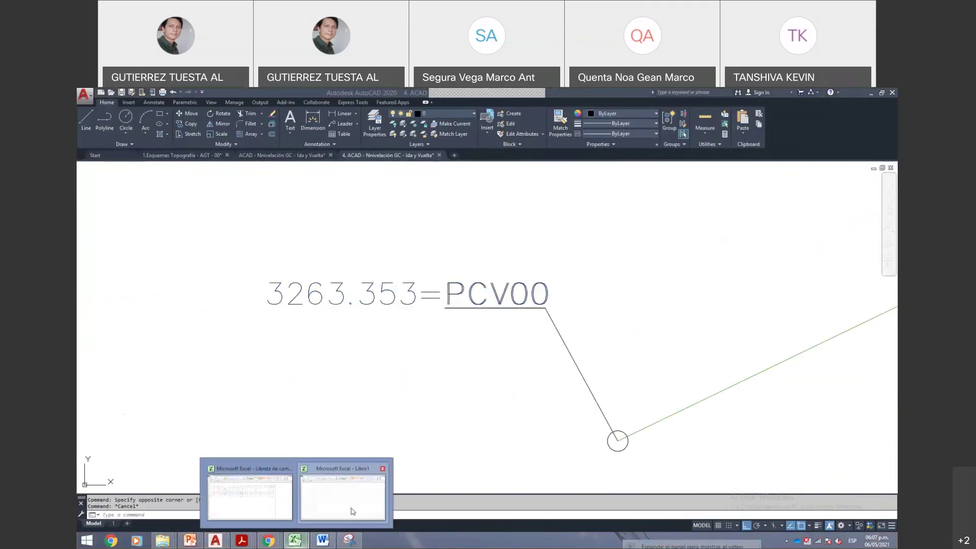
{"action": "left_click", "coordinate": [249, 496]}
{"action": "left_click", "coordinate": [403, 301]}
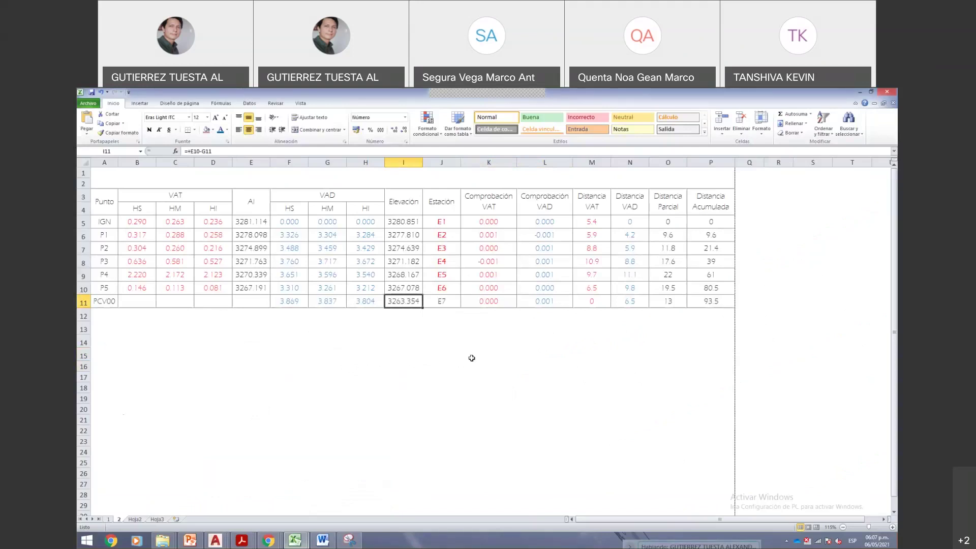
{"action": "left_click", "coordinate": [216, 542]}
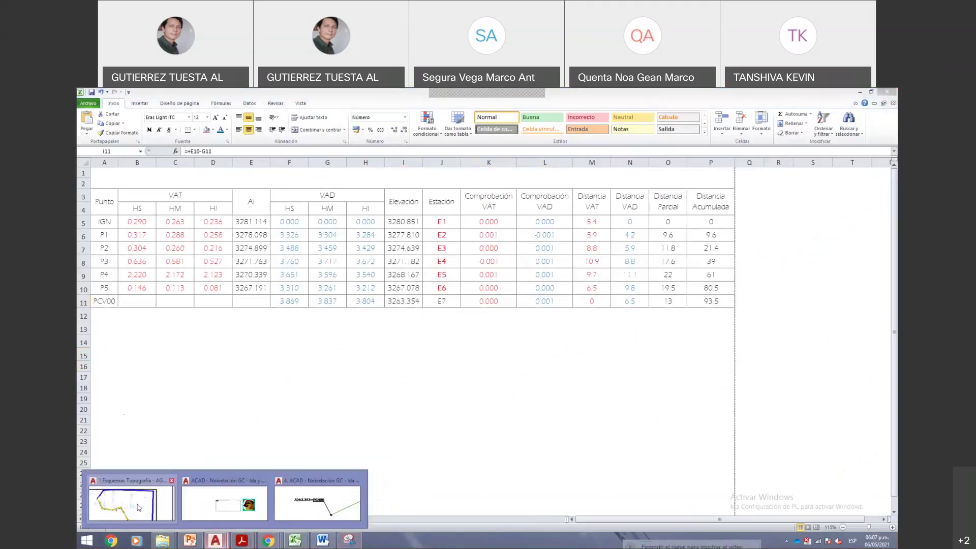
{"action": "left_click", "coordinate": [308, 508]}
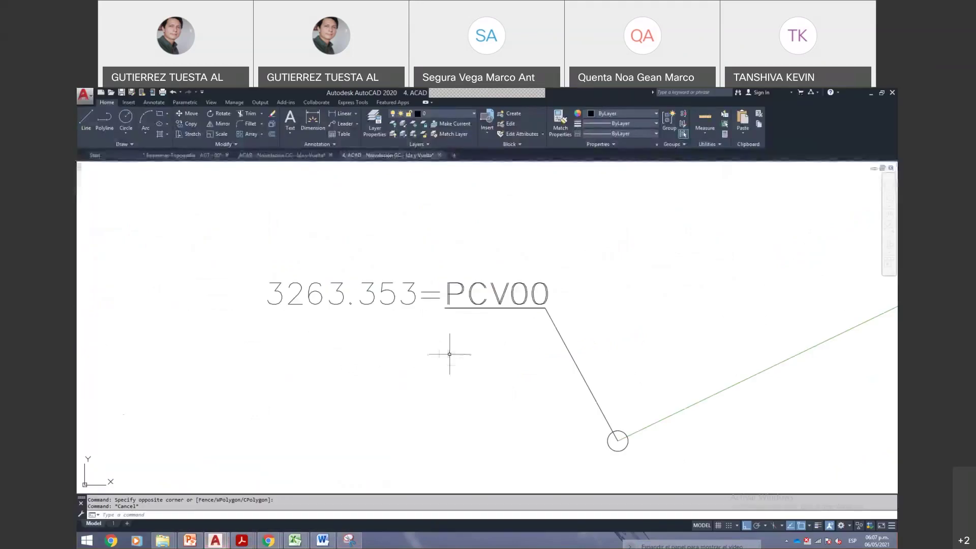
- Change the label's last digit from 3 to 4 so it reads 3263.354=PCV00
{"action": "scroll", "coordinate": [395, 294], "scroll_direction": "down", "scroll_amount": 4}
{"action": "scroll", "coordinate": [394, 294], "scroll_direction": "up", "scroll_amount": 4}
{"action": "double_click", "coordinate": [395, 295]}
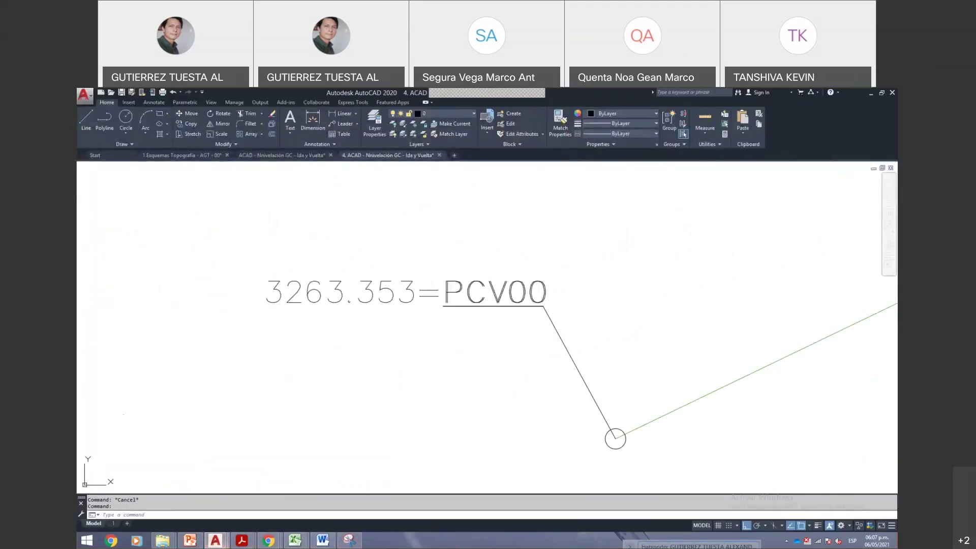
{"action": "left_click_drag", "start_coordinate": [399, 298], "coordinate": [421, 299]}
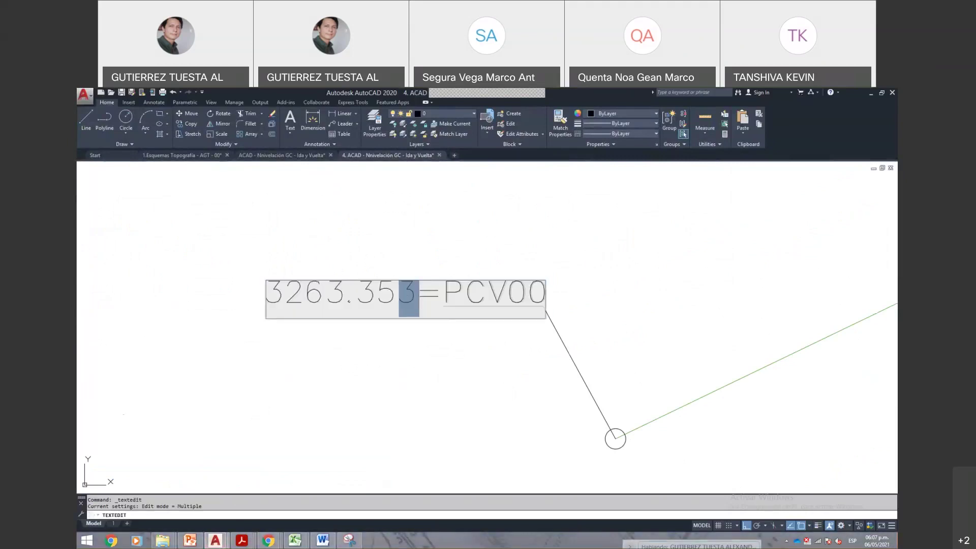
{"action": "type", "text": "4"}
{"action": "key", "text": "Return"}
{"action": "key", "text": "Escape"}
{"action": "key", "text": "Escape"}
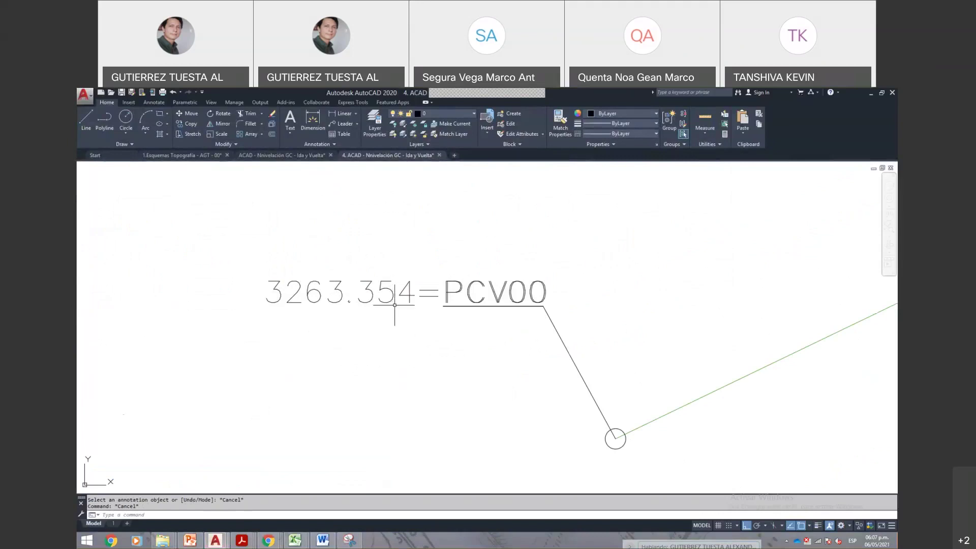
{"action": "scroll", "coordinate": [393, 322], "scroll_direction": "down", "scroll_amount": 6}
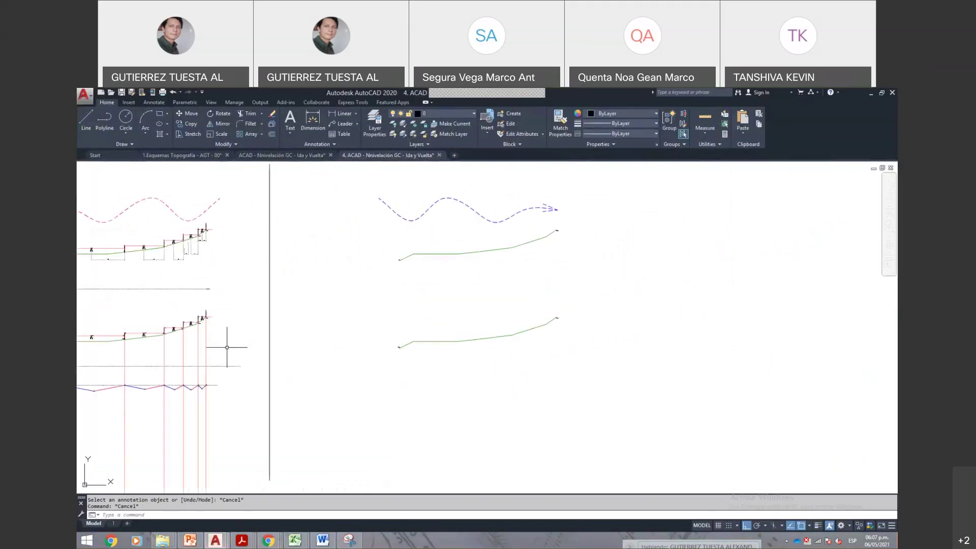
- Select the tripod group: tripod, sight line, and the AI, VAT and VAD=3.304 labels
{"action": "scroll", "coordinate": [375, 320], "scroll_direction": "up", "scroll_amount": 8}
{"action": "left_click", "coordinate": [398, 292]}
{"action": "left_click", "coordinate": [289, 269]}
{"action": "left_click", "coordinate": [258, 302]}
{"action": "left_click", "coordinate": [237, 277]}
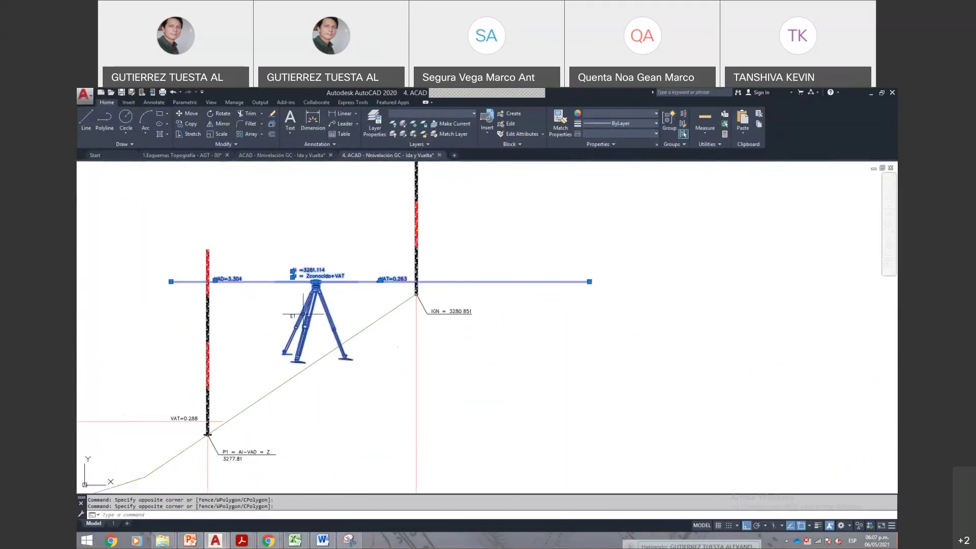
{"action": "scroll", "coordinate": [275, 278], "scroll_direction": "down", "scroll_amount": 6}
{"action": "scroll", "coordinate": [283, 283], "scroll_direction": "up", "scroll_amount": 4}
{"action": "scroll", "coordinate": [277, 299], "scroll_direction": "down", "scroll_amount": 3}
- Copy the tripod group onto the start of the lower profile with ortho off
{"action": "type", "text": "co"}
{"action": "key", "text": "space"}
{"action": "left_click", "coordinate": [308, 341]}
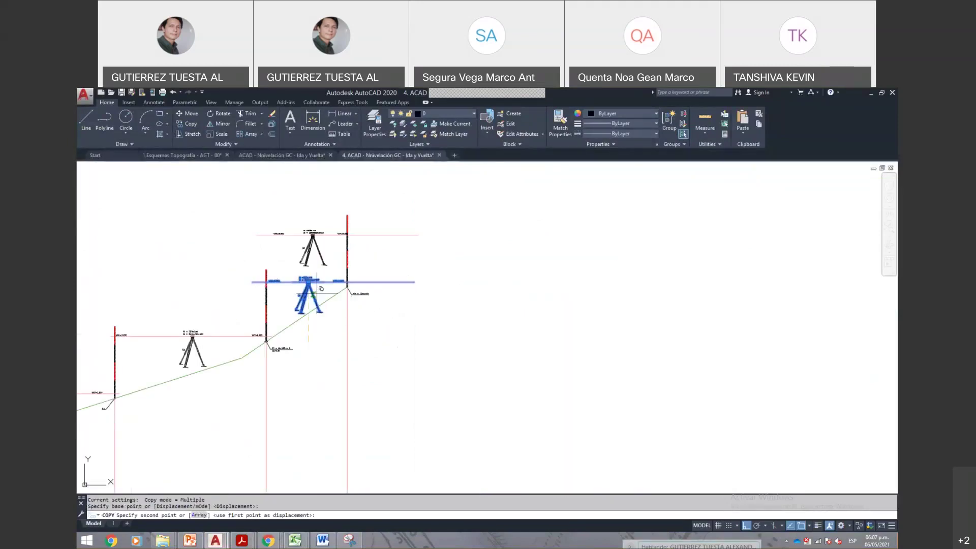
{"action": "scroll", "coordinate": [321, 288], "scroll_direction": "down", "scroll_amount": 3}
{"action": "scroll", "coordinate": [559, 336], "scroll_direction": "up", "scroll_amount": 3}
{"action": "key", "text": "F8"}
{"action": "scroll", "coordinate": [573, 351], "scroll_direction": "up", "scroll_amount": 4}
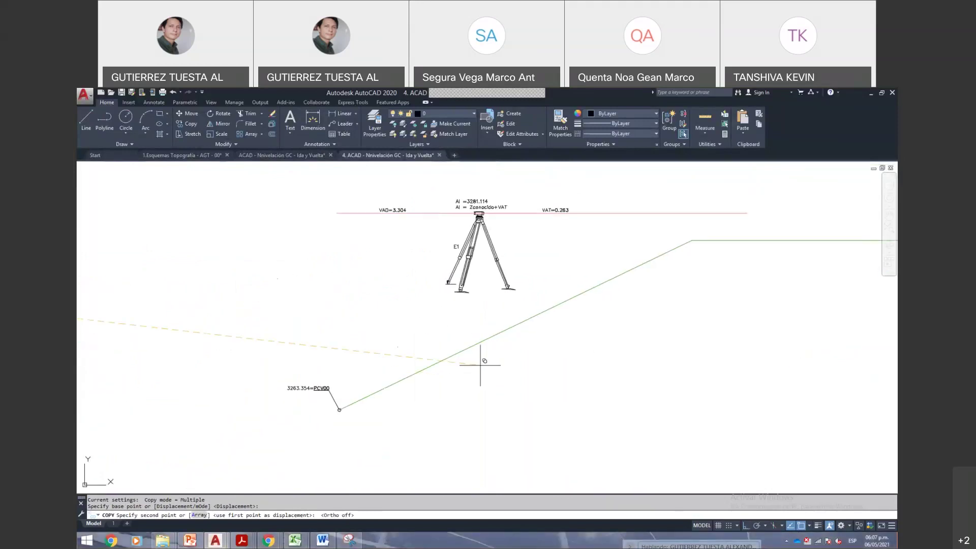
{"action": "left_click", "coordinate": [472, 381]}
{"action": "key", "text": "Escape"}
- Start copying the leveling rod at IGN, using Center snap at its foot as base point
{"action": "scroll", "coordinate": [472, 382], "scroll_direction": "down", "scroll_amount": 7}
{"action": "scroll", "coordinate": [261, 338], "scroll_direction": "up", "scroll_amount": 5}
{"action": "scroll", "coordinate": [418, 344], "scroll_direction": "up", "scroll_amount": 2}
{"action": "left_click", "coordinate": [351, 339]}
{"action": "left_click", "coordinate": [307, 314]}
{"action": "type", "text": "cp"}
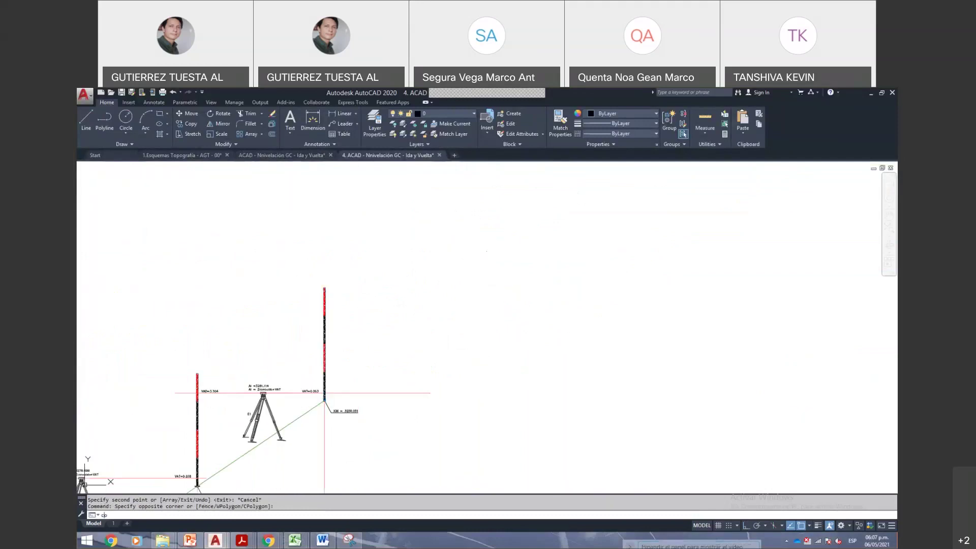
{"action": "key", "text": "Return"}
{"action": "scroll", "coordinate": [337, 403], "scroll_direction": "up", "scroll_amount": 4}
{"action": "right_click", "coordinate": [325, 404], "text": "shift"}
{"action": "key", "text": "x"}
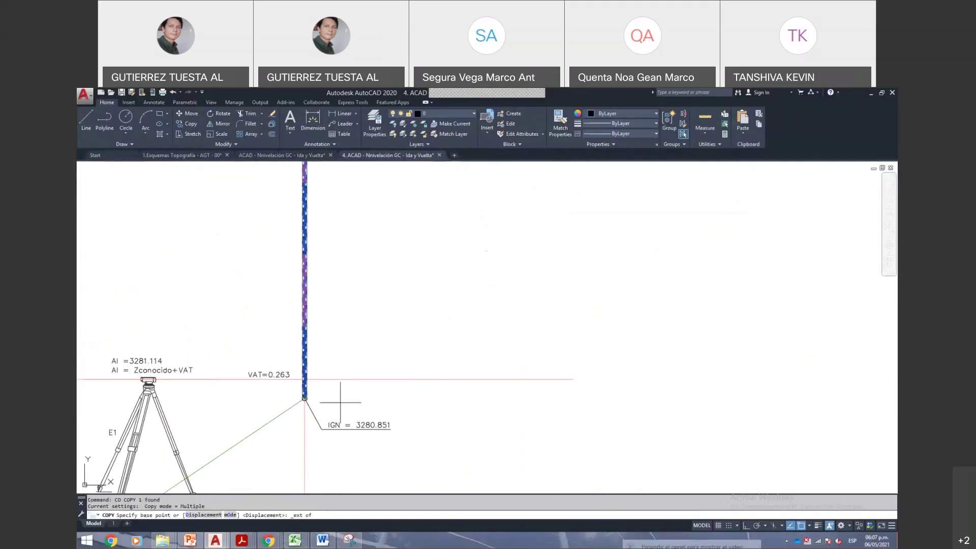
{"action": "right_click", "coordinate": [354, 407], "text": "shift"}
{"action": "key", "text": "c"}
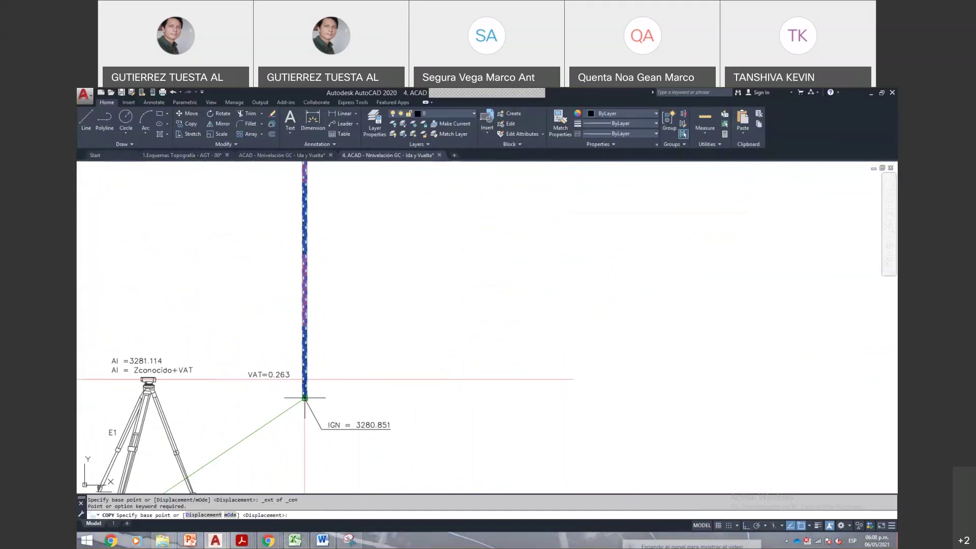
{"action": "scroll", "coordinate": [305, 398], "scroll_direction": "down", "scroll_amount": 4}
{"action": "right_click", "coordinate": [306, 400], "text": "shift"}
{"action": "key", "text": "c"}
{"action": "left_click", "coordinate": [305, 400]}
- Place the rod copy on the PCV00 point of the lower profile with Center snap
{"action": "scroll", "coordinate": [306, 401], "scroll_direction": "down", "scroll_amount": 6}
{"action": "left_click_drag", "start_coordinate": [491, 419], "coordinate": [131, 249]}
{"action": "scroll", "coordinate": [131, 249], "scroll_direction": "down", "scroll_amount": 2}
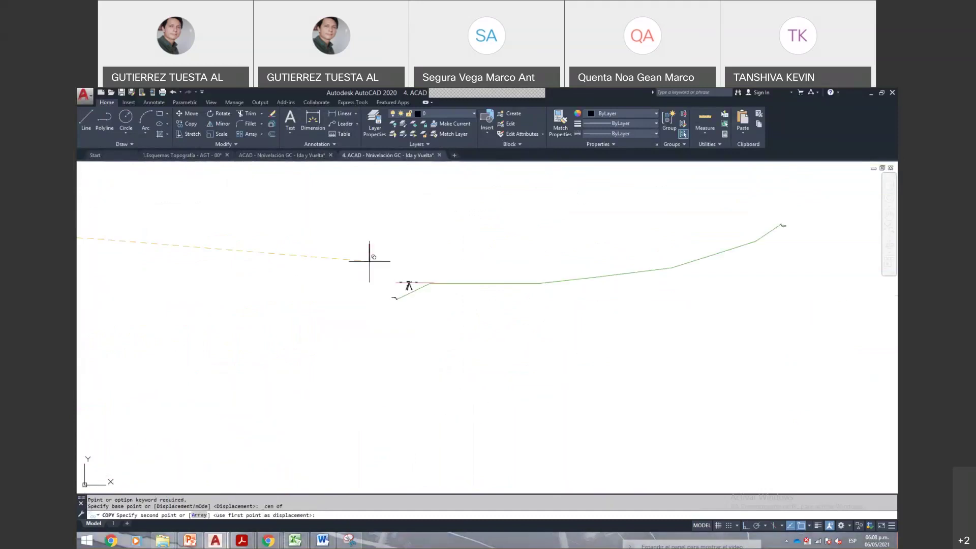
{"action": "scroll", "coordinate": [393, 297], "scroll_direction": "up", "scroll_amount": 9}
{"action": "right_click", "coordinate": [493, 341], "text": "shift"}
{"action": "key", "text": "c"}
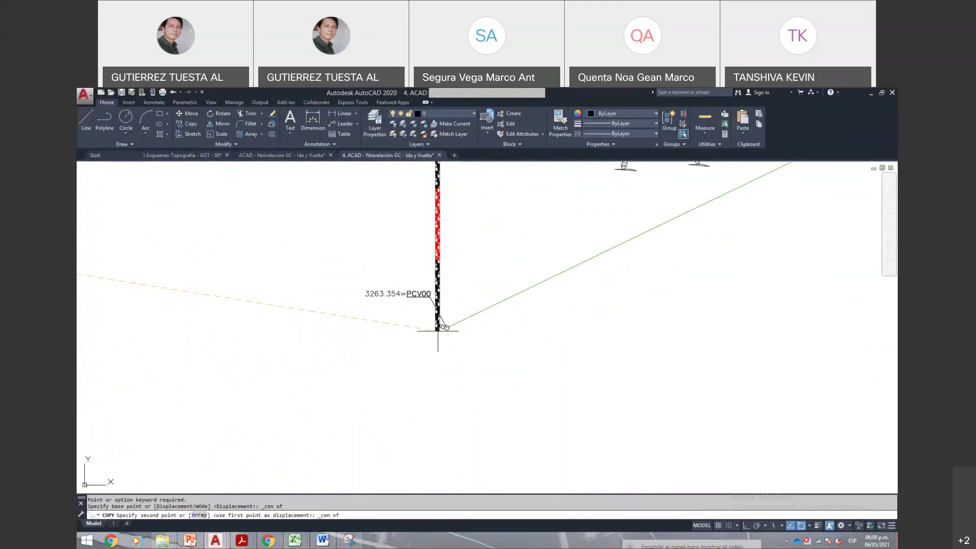
{"action": "left_click", "coordinate": [445, 328]}
{"action": "key", "text": "Escape"}
- Start copying the rod and circle at PCV00 from the circle's centre
{"action": "scroll", "coordinate": [449, 350], "scroll_direction": "down", "scroll_amount": 4}
{"action": "left_click_drag", "start_coordinate": [457, 348], "coordinate": [436, 382]}
{"action": "scroll", "coordinate": [480, 303], "scroll_direction": "down", "scroll_amount": 4}
{"action": "scroll", "coordinate": [454, 316], "scroll_direction": "up", "scroll_amount": 4}
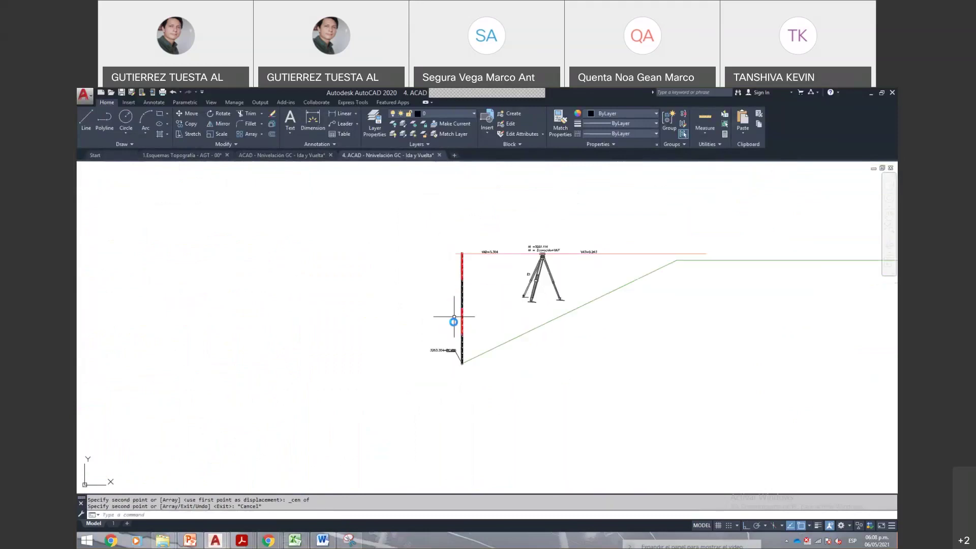
{"action": "scroll", "coordinate": [454, 322], "scroll_direction": "up", "scroll_amount": 5}
{"action": "scroll", "coordinate": [455, 450], "scroll_direction": "up", "scroll_amount": 4}
{"action": "left_click", "coordinate": [463, 441]}
{"action": "left_click", "coordinate": [447, 424]}
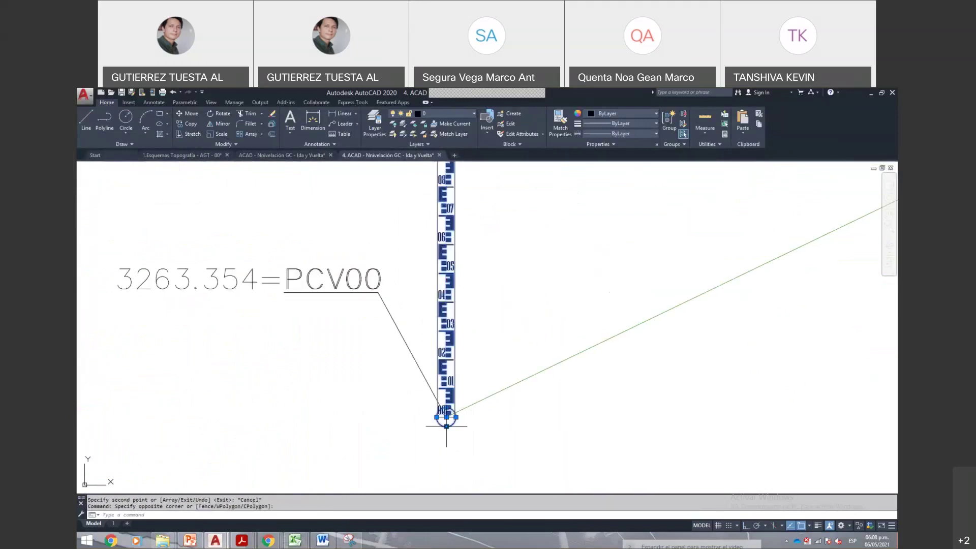
{"action": "type", "text": "c"}
{"action": "key", "text": "Return"}
{"action": "left_click", "coordinate": [446, 417]}
- Place the second rod at the top of the slope using Nearest snap
{"action": "scroll", "coordinate": [547, 391], "scroll_direction": "down", "scroll_amount": 8}
{"action": "scroll", "coordinate": [651, 367], "scroll_direction": "up", "scroll_amount": 6}
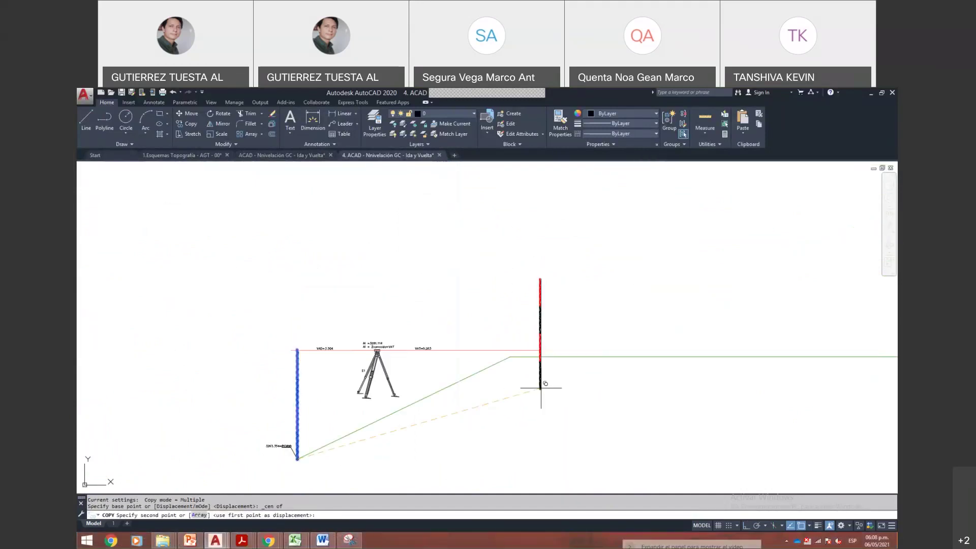
{"action": "right_click", "coordinate": [497, 354], "text": "shift"}
{"action": "key", "text": "r"}
{"action": "left_click", "coordinate": [484, 342]}
{"action": "key", "text": "Escape"}
{"action": "type", "text": "s"}
{"action": "key", "text": "Return"}
{"action": "key", "text": "Escape"}
{"action": "key", "text": "Escape"}
{"action": "scroll", "coordinate": [587, 301], "scroll_direction": "down", "scroll_amount": 7}
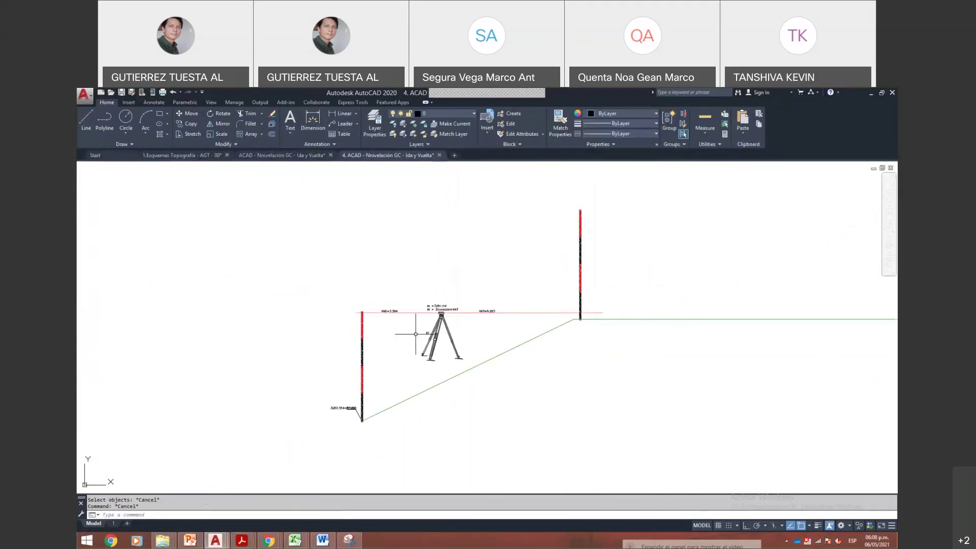
{"action": "scroll", "coordinate": [415, 333], "scroll_direction": "down", "scroll_amount": 5}
- Edit the E1 station label of the copied station, renaming it to E7
{"action": "scroll", "coordinate": [426, 336], "scroll_direction": "down", "scroll_amount": 2}
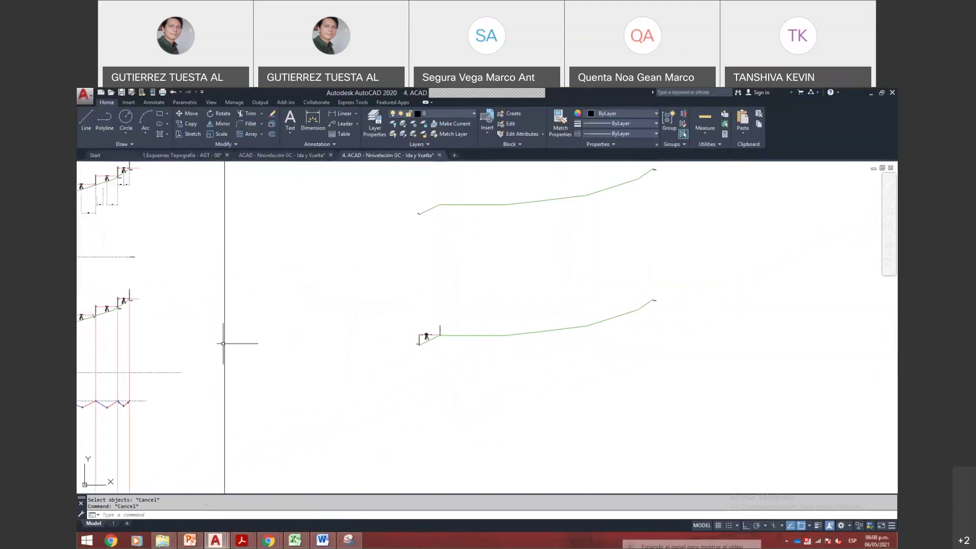
{"action": "left_click_drag", "start_coordinate": [223, 344], "coordinate": [467, 295]}
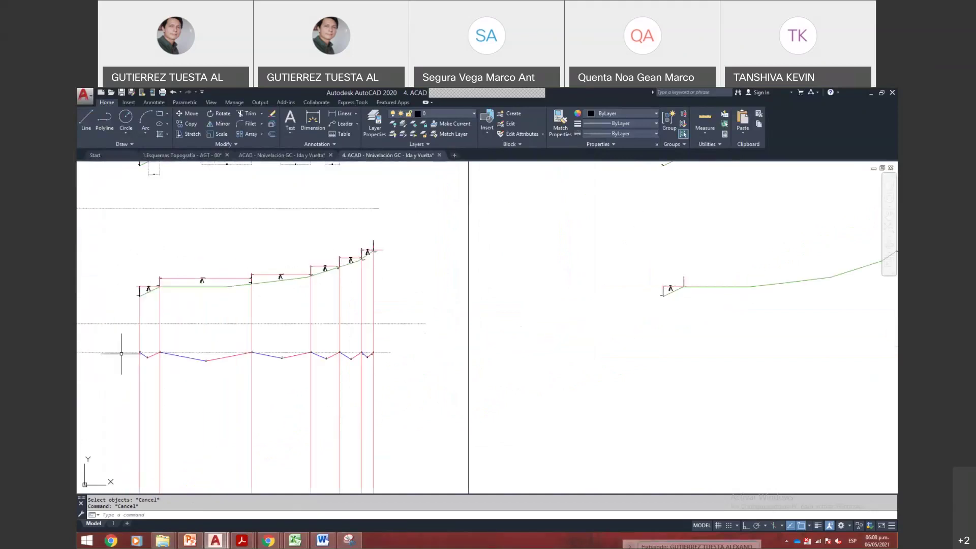
{"action": "scroll", "coordinate": [121, 353], "scroll_direction": "up", "scroll_amount": 6}
{"action": "scroll", "coordinate": [246, 410], "scroll_direction": "down", "scroll_amount": 3}
{"action": "scroll", "coordinate": [487, 328], "scroll_direction": "down", "scroll_amount": 3}
{"action": "scroll", "coordinate": [609, 355], "scroll_direction": "up", "scroll_amount": 6}
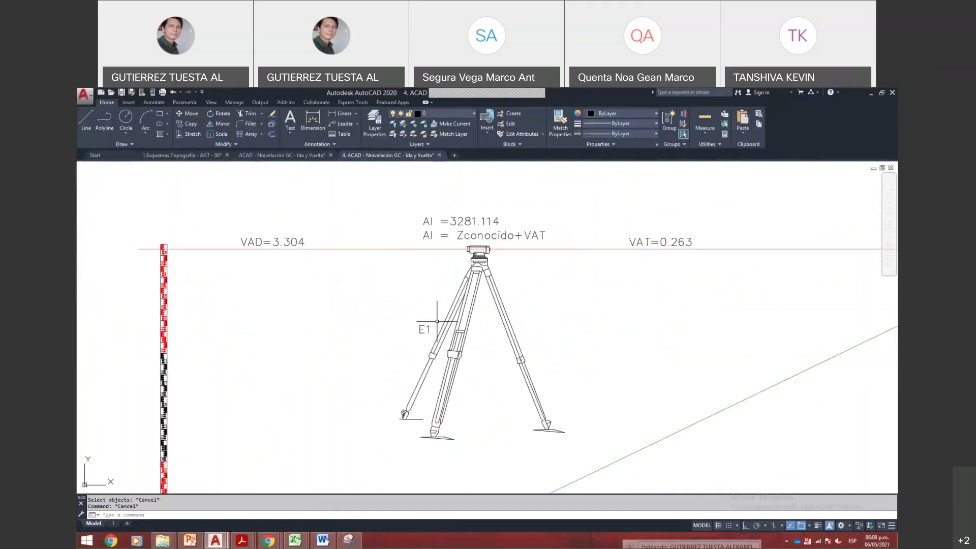
{"action": "double_click", "coordinate": [428, 327]}
{"action": "double_click", "coordinate": [425, 331]}
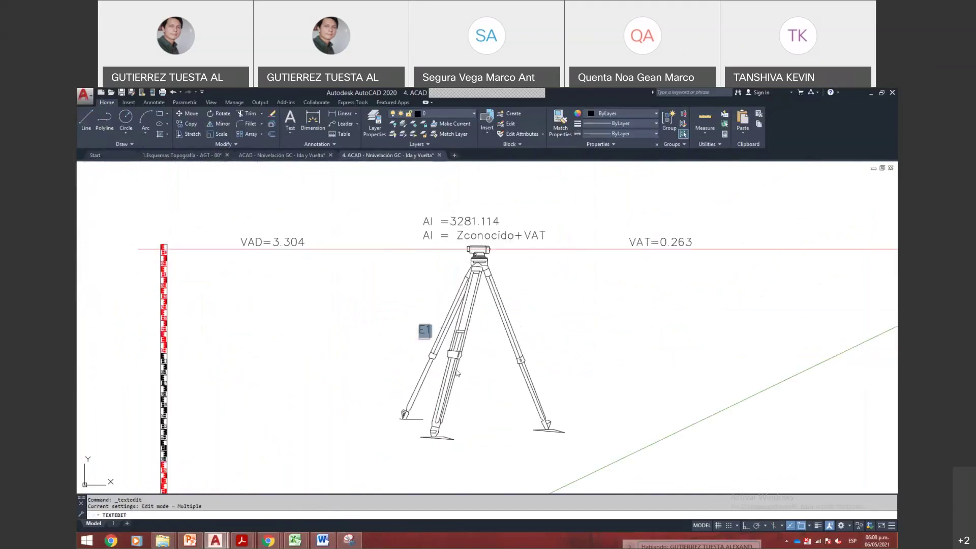
{"action": "key", "text": "Escape"}
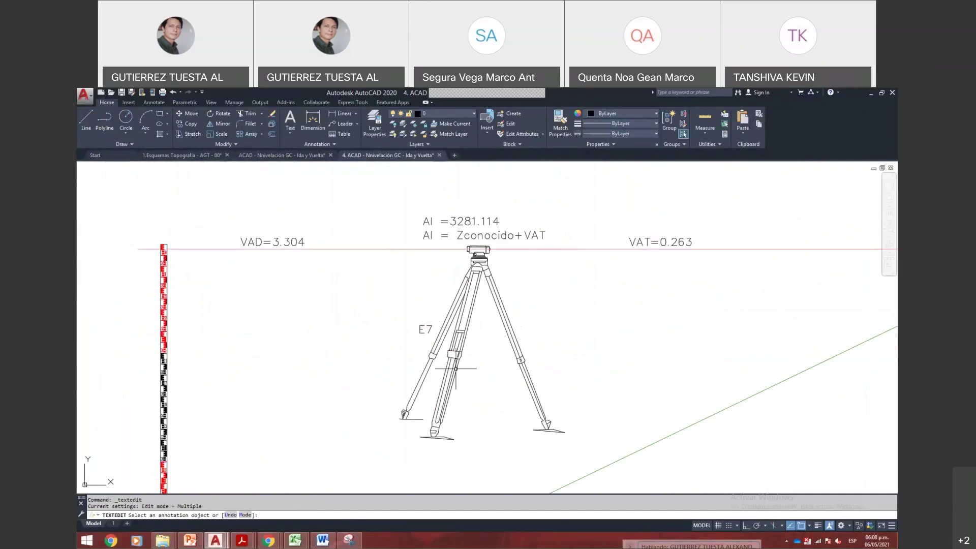
- Change the VAD label from 3.304 to 3.956
{"action": "scroll", "coordinate": [468, 336], "scroll_direction": "down", "scroll_amount": 2}
{"action": "scroll", "coordinate": [323, 448], "scroll_direction": "up", "scroll_amount": 5}
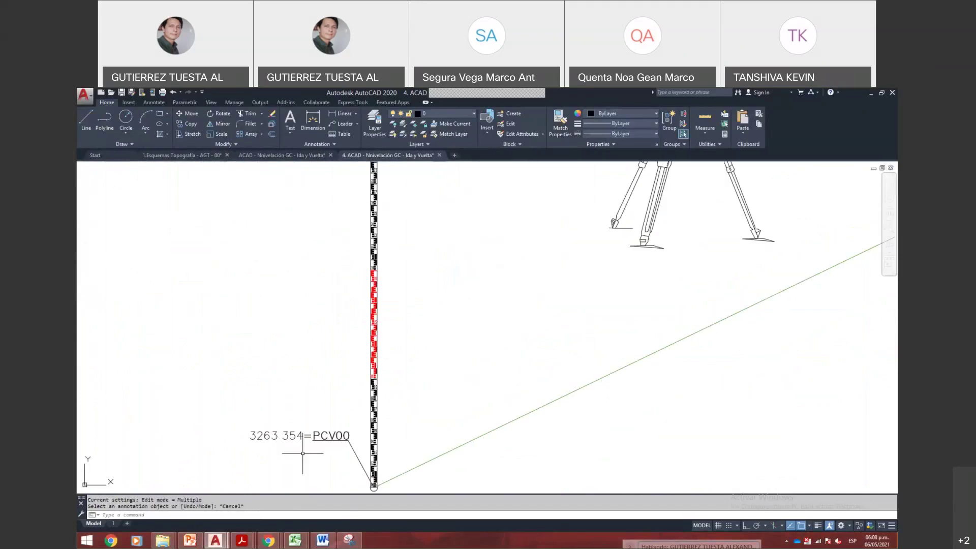
{"action": "scroll", "coordinate": [316, 432], "scroll_direction": "down", "scroll_amount": 5}
{"action": "scroll", "coordinate": [356, 213], "scroll_direction": "up", "scroll_amount": 8}
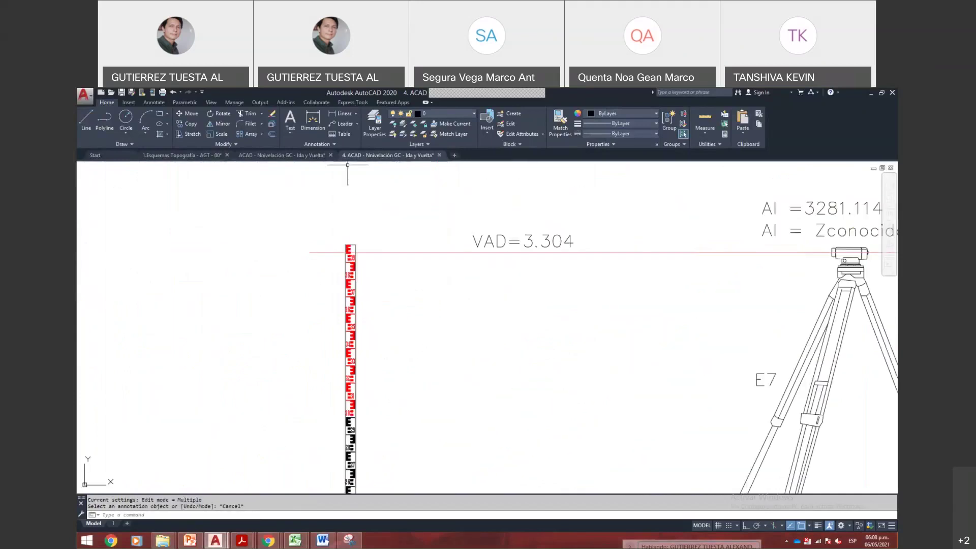
{"action": "left_click_drag", "start_coordinate": [453, 270], "coordinate": [265, 288]}
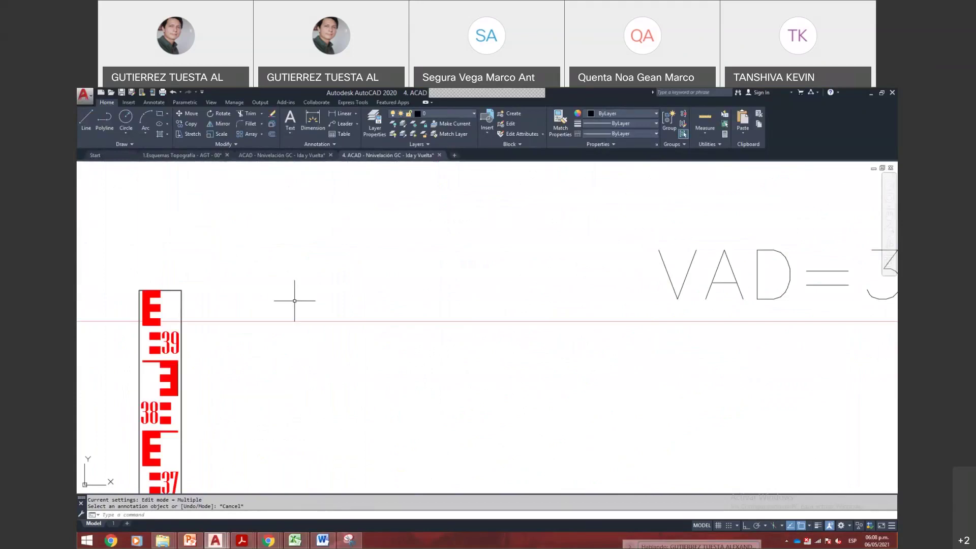
{"action": "scroll", "coordinate": [661, 278], "scroll_direction": "down", "scroll_amount": 3}
{"action": "scroll", "coordinate": [673, 283], "scroll_direction": "up", "scroll_amount": 2}
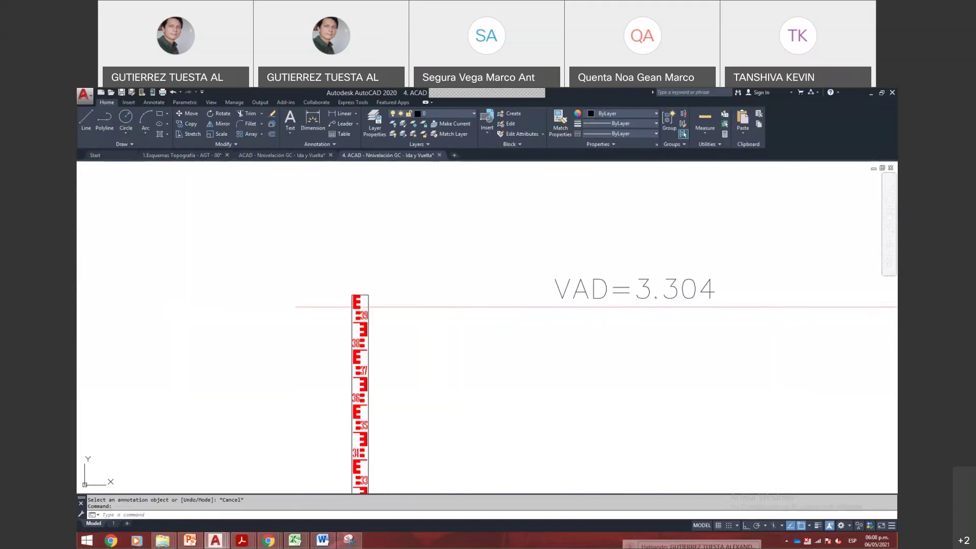
{"action": "double_click", "coordinate": [635, 289]}
{"action": "left_click_drag", "start_coordinate": [661, 290], "coordinate": [758, 290]}
{"action": "scroll", "coordinate": [758, 290], "scroll_direction": "down", "scroll_amount": 2}
{"action": "type", "text": "956"}
{"action": "key", "text": "Return"}
{"action": "key", "text": "Escape"}
- Change the VAT label from 0.263 to 0.233
{"action": "scroll", "coordinate": [534, 290], "scroll_direction": "up", "scroll_amount": 6}
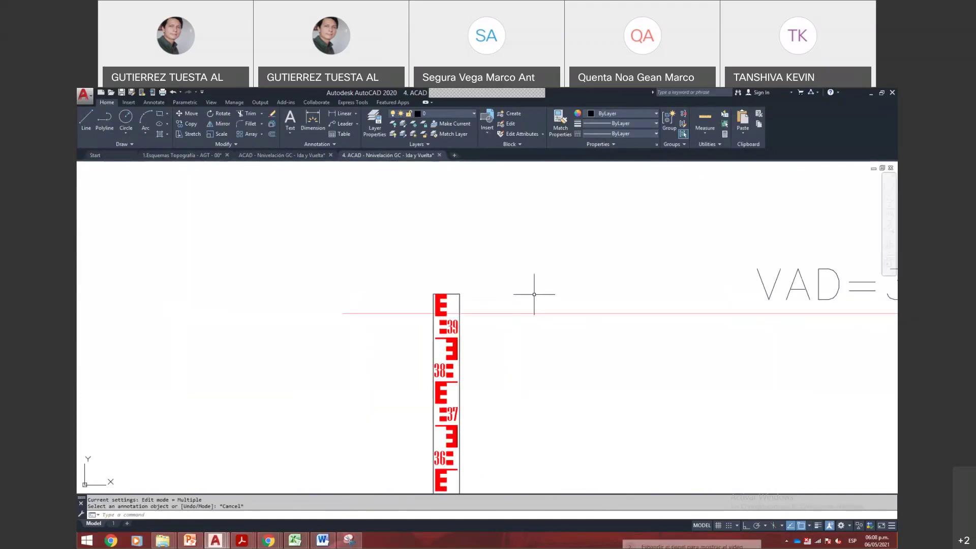
{"action": "scroll", "coordinate": [365, 324], "scroll_direction": "up", "scroll_amount": 2}
{"action": "scroll", "coordinate": [448, 321], "scroll_direction": "down", "scroll_amount": 8}
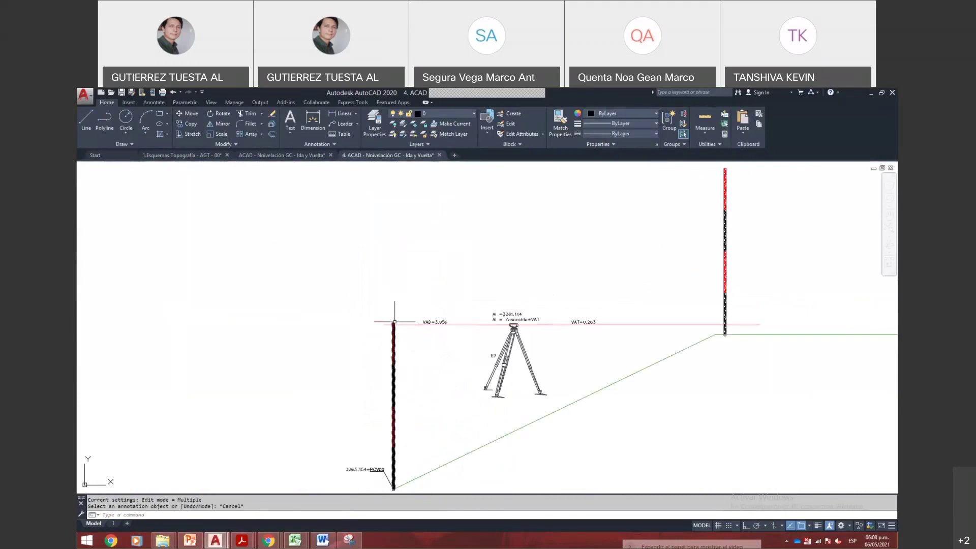
{"action": "scroll", "coordinate": [532, 319], "scroll_direction": "up", "scroll_amount": 2}
{"action": "scroll", "coordinate": [545, 327], "scroll_direction": "up", "scroll_amount": 8}
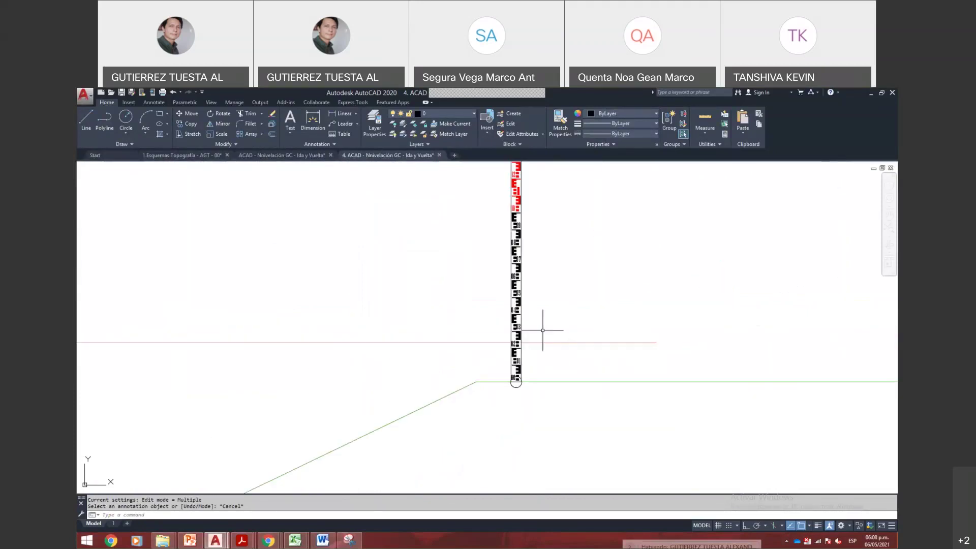
{"action": "scroll", "coordinate": [550, 366], "scroll_direction": "up", "scroll_amount": 4}
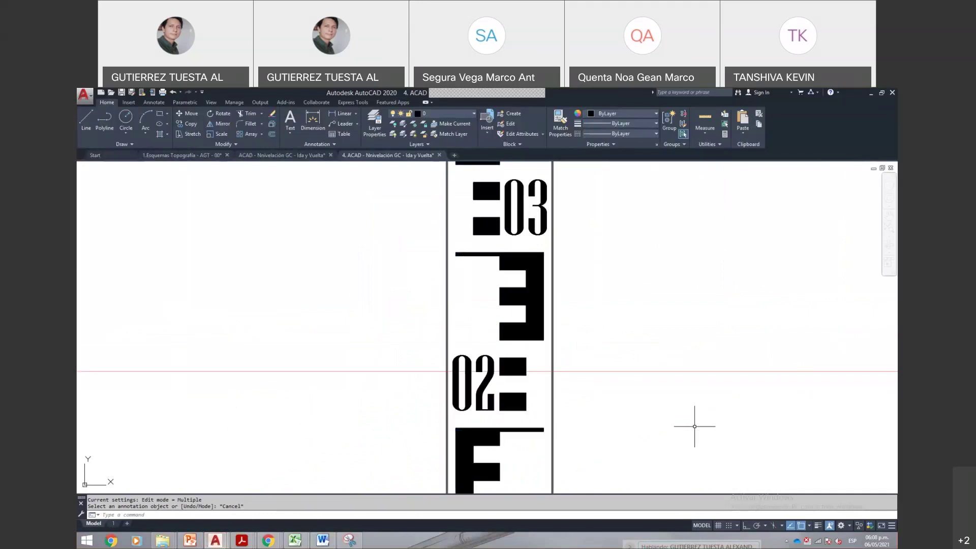
{"action": "scroll", "coordinate": [700, 412], "scroll_direction": "down", "scroll_amount": 8}
{"action": "scroll", "coordinate": [578, 414], "scroll_direction": "up", "scroll_amount": 7}
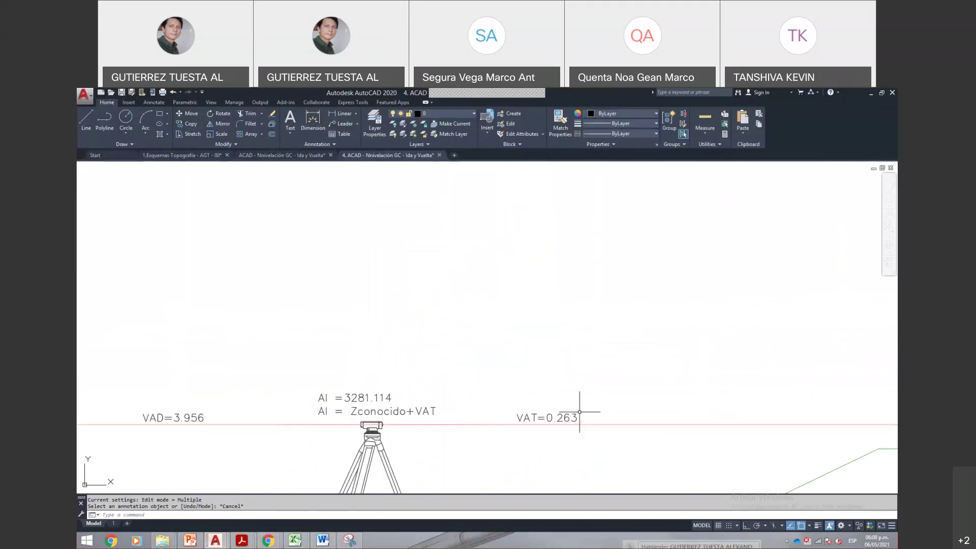
{"action": "double_click", "coordinate": [559, 418]}
{"action": "left_click_drag", "start_coordinate": [559, 421], "coordinate": [593, 421]}
{"action": "type", "text": "33"}
{"action": "left_click", "coordinate": [640, 392]}
{"action": "key", "text": "Escape"}
{"action": "scroll", "coordinate": [584, 355], "scroll_direction": "down", "scroll_amount": 5}
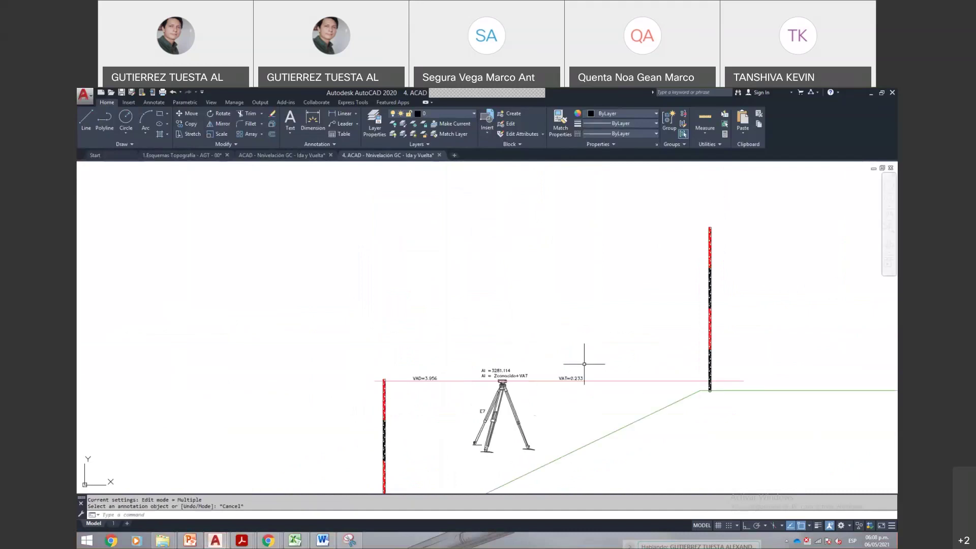
{"action": "left_click_drag", "start_coordinate": [615, 386], "coordinate": [589, 305]}
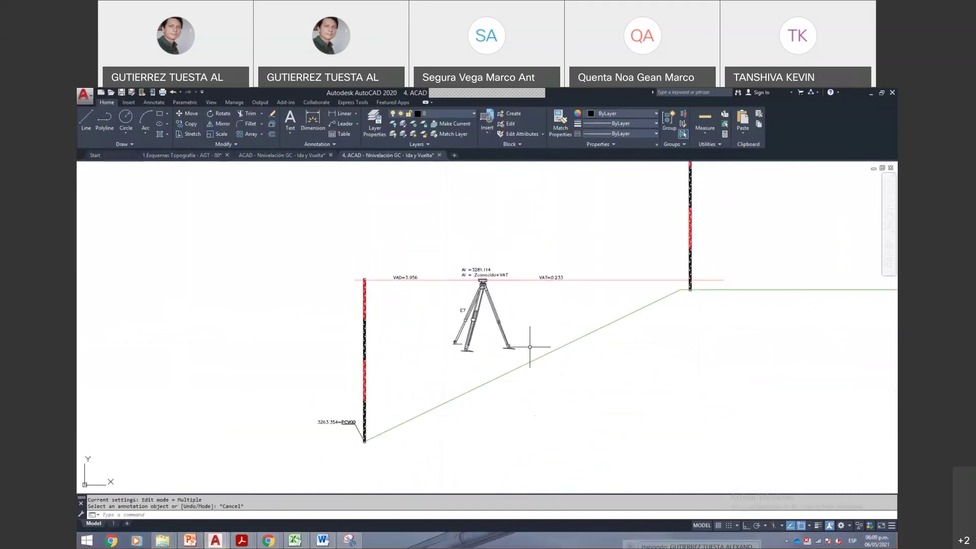
{"action": "scroll", "coordinate": [598, 334], "scroll_direction": "down", "scroll_amount": 2}
{"action": "scroll", "coordinate": [441, 396], "scroll_direction": "up", "scroll_amount": 6}
- Copy the 3263.354=PCV00 label and leader from the rod centre to the right-hand rod
{"action": "left_click", "coordinate": [468, 399]}
{"action": "left_click", "coordinate": [405, 339]}
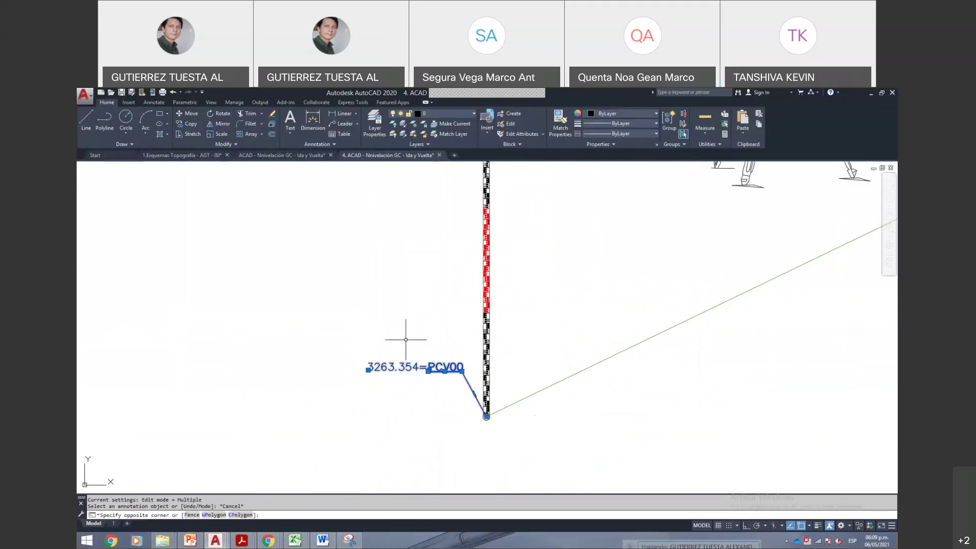
{"action": "type", "text": "co"}
{"action": "key", "text": "Return"}
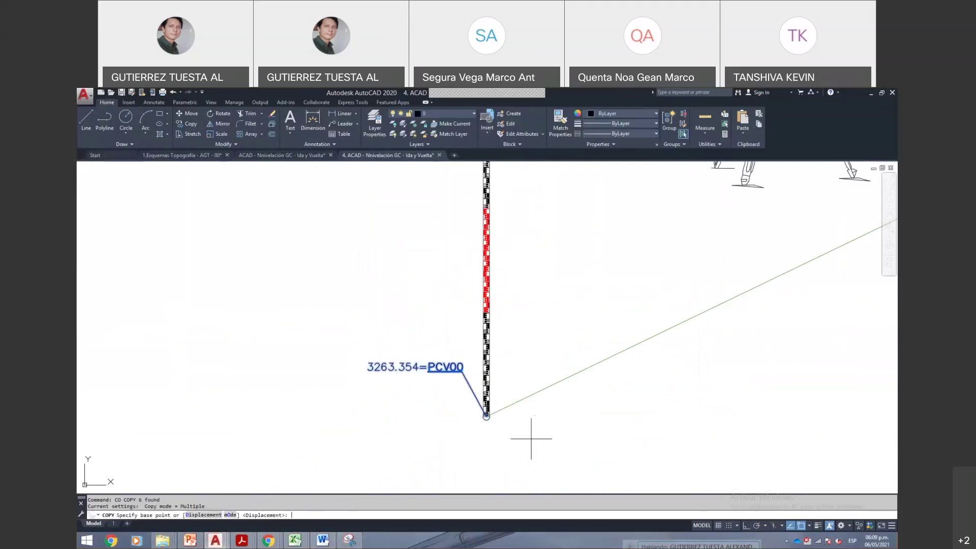
{"action": "right_click", "coordinate": [483, 422], "text": "shift"}
{"action": "key", "text": "c"}
{"action": "left_click", "coordinate": [484, 420]}
{"action": "scroll", "coordinate": [483, 421], "scroll_direction": "down", "scroll_amount": 6}
{"action": "scroll", "coordinate": [609, 357], "scroll_direction": "up", "scroll_amount": 7}
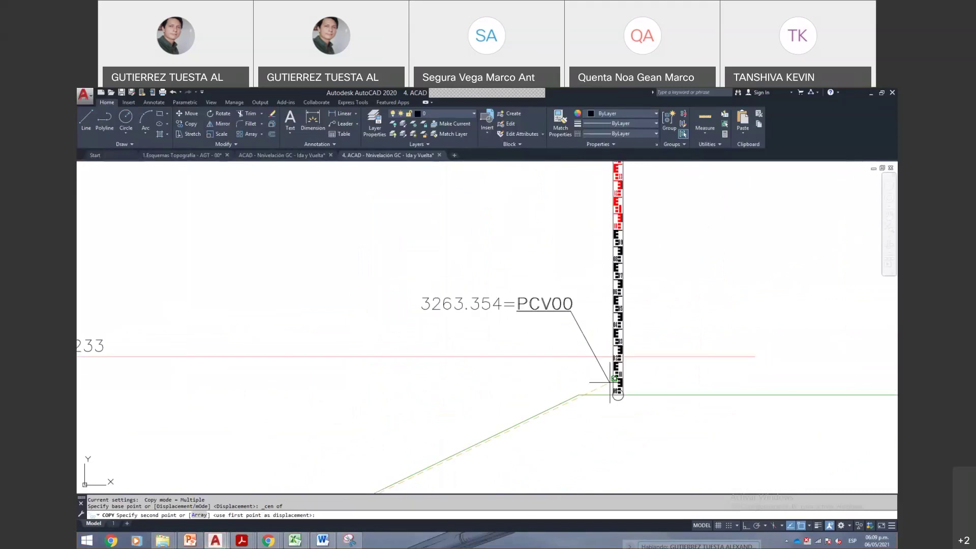
{"action": "left_click", "coordinate": [617, 395]}
{"action": "key", "text": "Escape"}
- Mirror the copied label about a vertical line through the rod centre
{"action": "left_click", "coordinate": [613, 387]}
{"action": "left_click", "coordinate": [505, 290]}
{"action": "type", "text": "mi"}
{"action": "key", "text": "Return"}
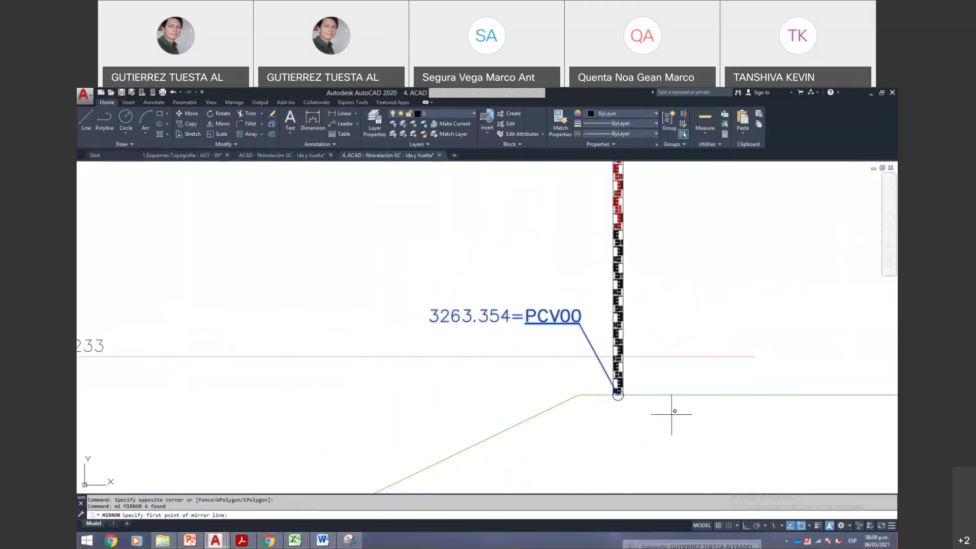
{"action": "left_click", "coordinate": [612, 403]}
{"action": "scroll", "coordinate": [612, 403], "scroll_direction": "down", "scroll_amount": 4}
{"action": "key", "text": "F8"}
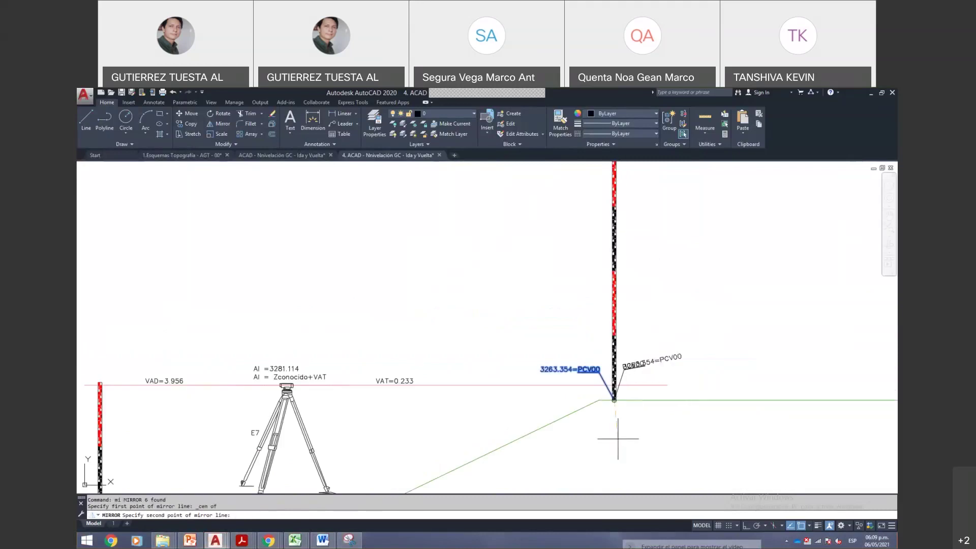
{"action": "left_click", "coordinate": [625, 441]}
{"action": "key", "text": "Return"}
{"action": "scroll", "coordinate": [662, 371], "scroll_direction": "up", "scroll_amount": 2}
- Mirror the label again about a horizontal line at the ground, erasing the source
{"action": "left_click", "coordinate": [706, 386]}
{"action": "left_click", "coordinate": [632, 360]}
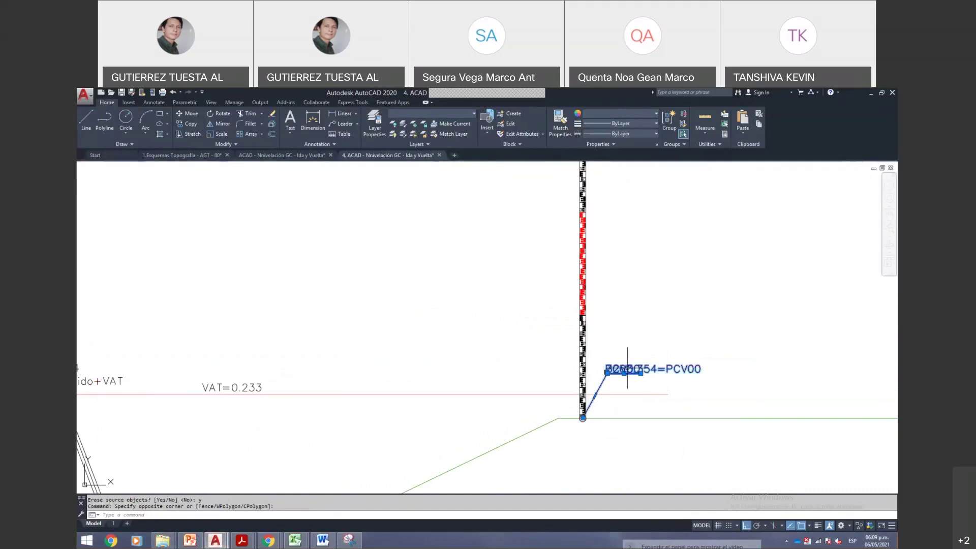
{"action": "type", "text": "mi"}
{"action": "key", "text": "Return"}
{"action": "left_click", "coordinate": [719, 442]}
{"action": "type", "text": "y"}
{"action": "key", "text": "Return"}
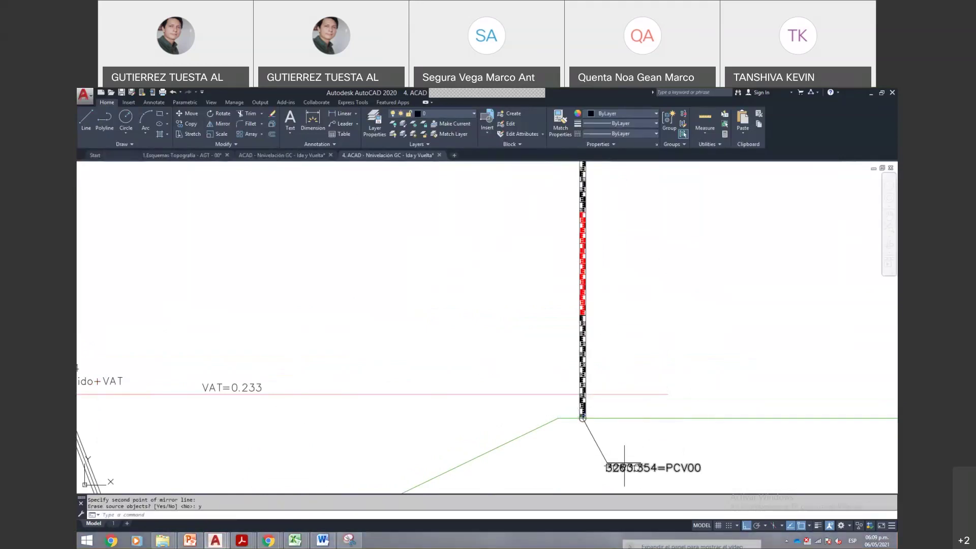
- Erase the duplicate overlapping text and move the 3263.354=PCV00 text onto its leader
{"action": "left_click", "coordinate": [609, 464]}
{"action": "key", "text": "Escape"}
{"action": "left_click", "coordinate": [618, 465]}
{"action": "scroll", "coordinate": [621, 464], "scroll_direction": "up", "scroll_amount": 8}
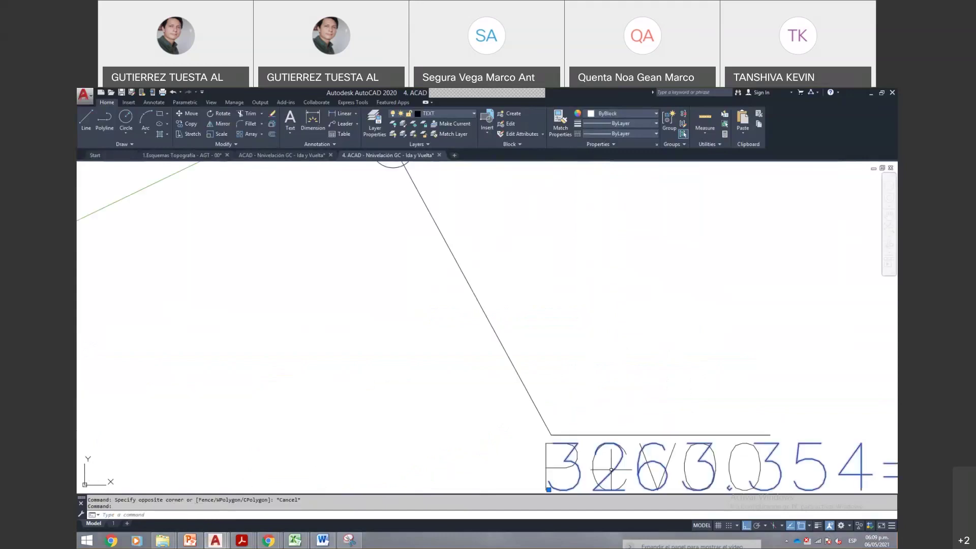
{"action": "type", "text": "e"}
{"action": "key", "text": "space"}
{"action": "scroll", "coordinate": [583, 439], "scroll_direction": "down", "scroll_amount": 6}
{"action": "left_click", "coordinate": [704, 450]}
{"action": "type", "text": "m"}
{"action": "key", "text": "space"}
{"action": "left_click", "coordinate": [806, 433]}
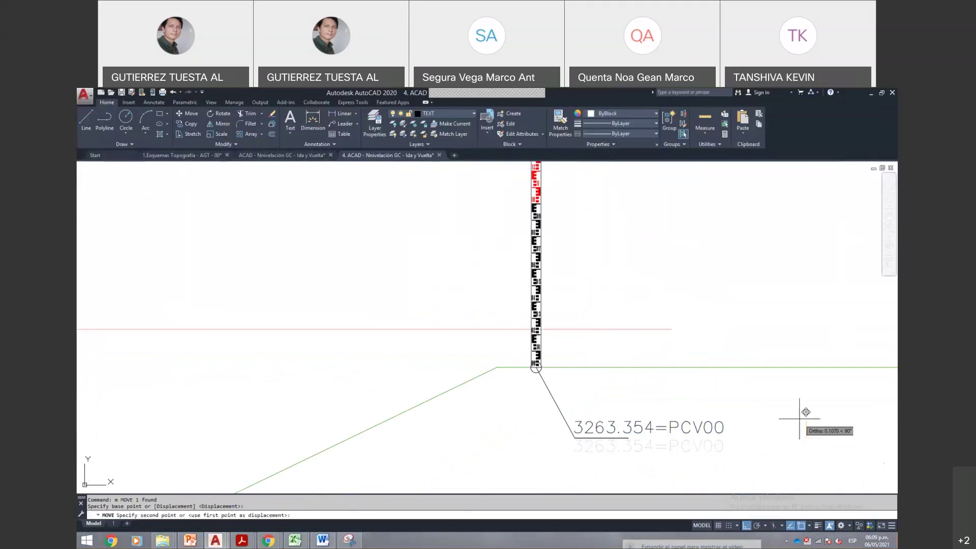
{"action": "left_click", "coordinate": [807, 414]}
{"action": "scroll", "coordinate": [732, 368], "scroll_direction": "down", "scroll_amount": 4}
- Replace CV00 with 6 in the right rod's 3263.354=PCV00 label
{"action": "scroll", "coordinate": [437, 402], "scroll_direction": "down", "scroll_amount": 10}
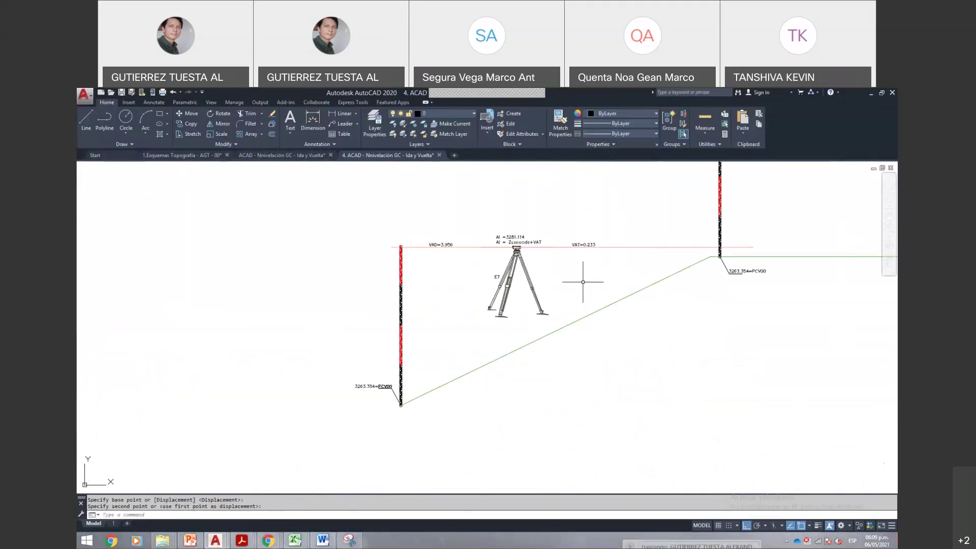
{"action": "scroll", "coordinate": [222, 353], "scroll_direction": "up", "scroll_amount": 10}
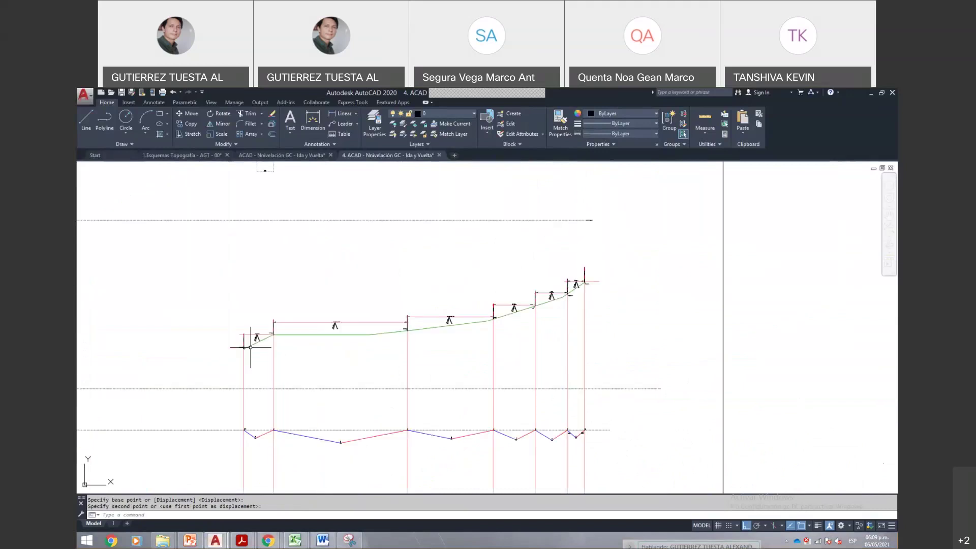
{"action": "scroll", "coordinate": [592, 251], "scroll_direction": "up", "scroll_amount": 5}
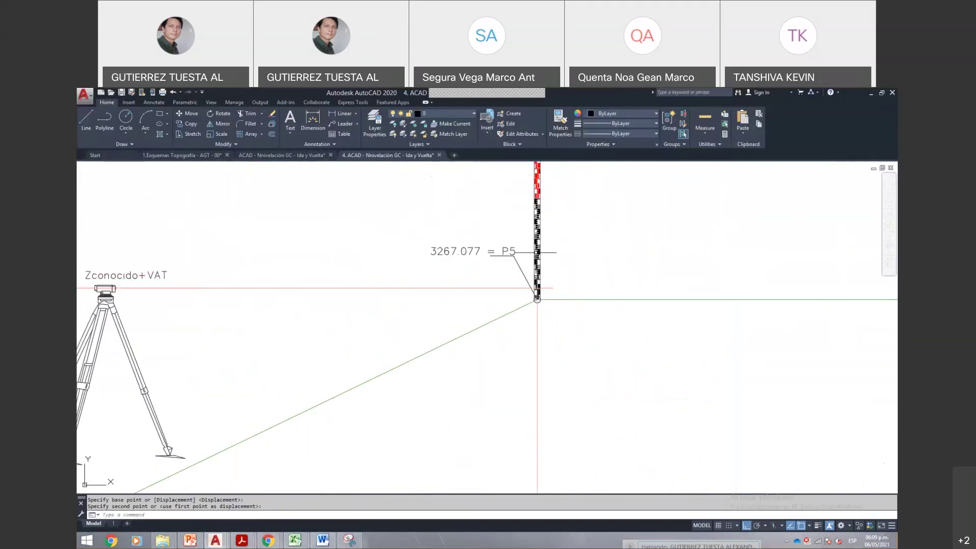
{"action": "scroll", "coordinate": [495, 276], "scroll_direction": "down", "scroll_amount": 8}
{"action": "scroll", "coordinate": [495, 275], "scroll_direction": "down", "scroll_amount": 6}
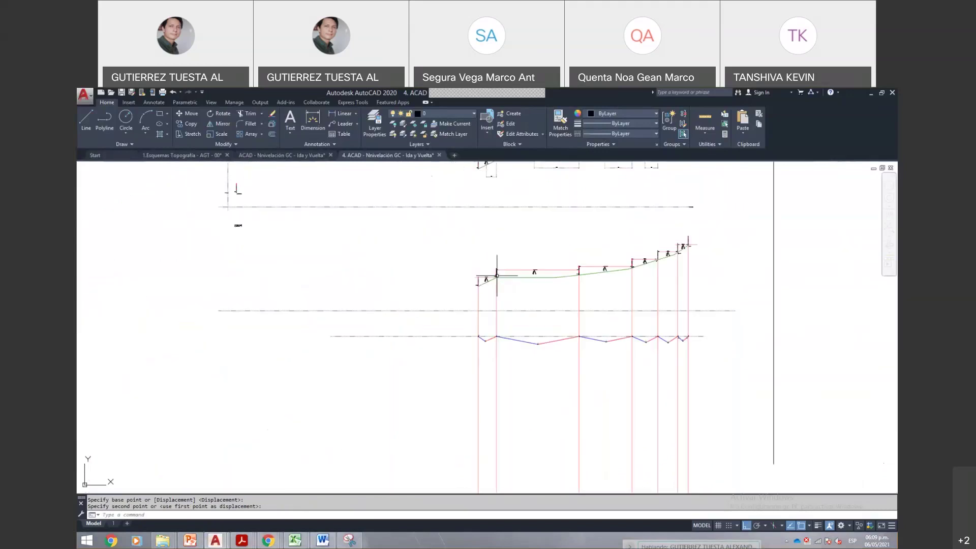
{"action": "scroll", "coordinate": [610, 292], "scroll_direction": "up", "scroll_amount": 8}
{"action": "scroll", "coordinate": [624, 290], "scroll_direction": "up", "scroll_amount": 10}
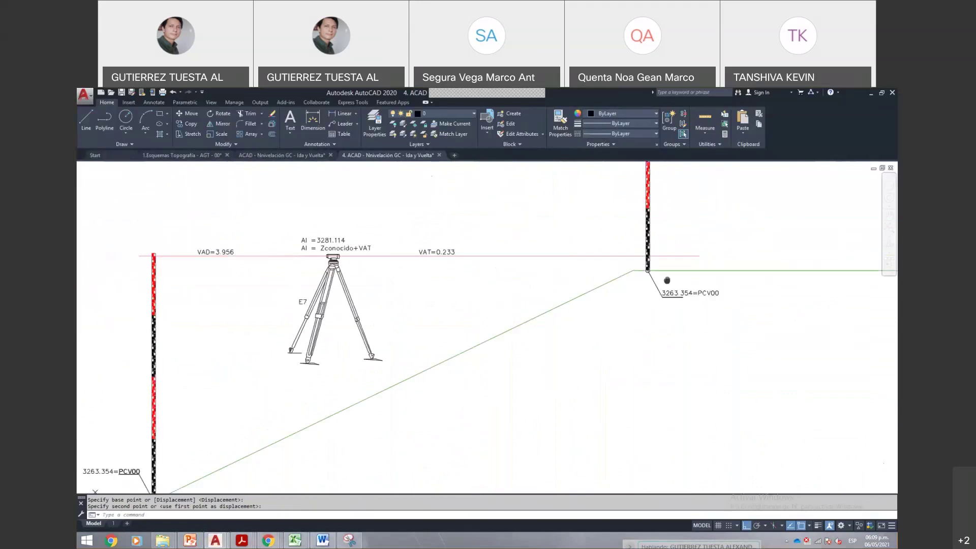
{"action": "left_click", "coordinate": [618, 333]}
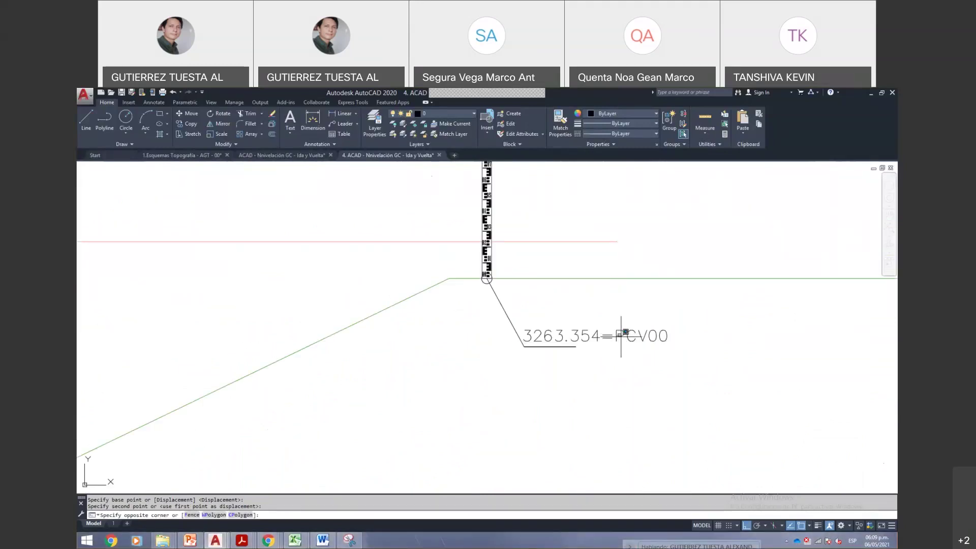
{"action": "key", "text": "Escape"}
{"action": "double_click", "coordinate": [595, 336]}
{"action": "left_click_drag", "start_coordinate": [629, 336], "coordinate": [736, 355]}
{"action": "type", "text": "6"}
{"action": "key", "text": "Escape"}
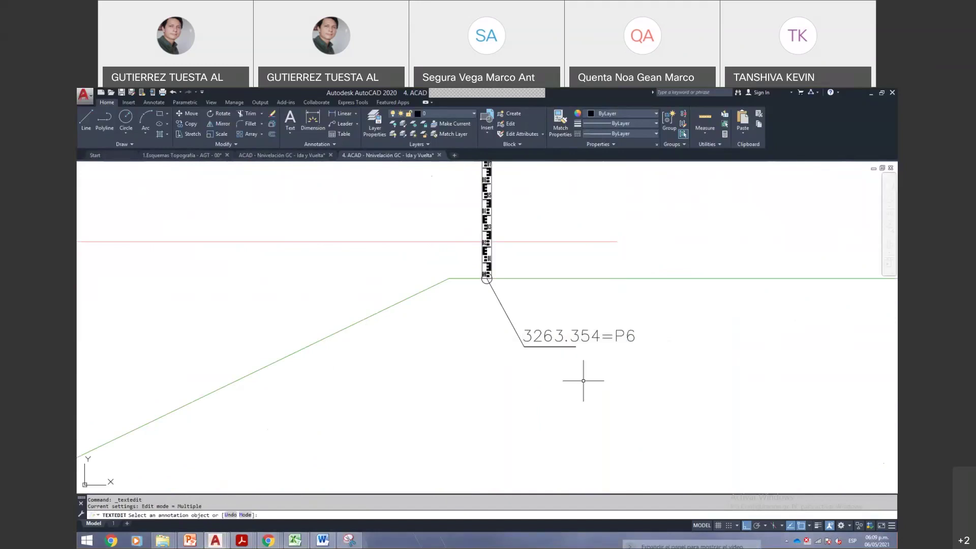
- Pan to the end of the profile to show the IGN = 3280.851 label
{"action": "scroll", "coordinate": [584, 381], "scroll_direction": "down", "scroll_amount": 6}
{"action": "scroll", "coordinate": [491, 305], "scroll_direction": "up", "scroll_amount": 1}
{"action": "scroll", "coordinate": [491, 305], "scroll_direction": "down", "scroll_amount": 1}
{"action": "left_click_drag", "start_coordinate": [551, 337], "coordinate": [487, 360]}
{"action": "scroll", "coordinate": [455, 328], "scroll_direction": "down", "scroll_amount": 2}
{"action": "mouse_move", "coordinate": [658, 325]}
{"action": "left_mouse_down"}
{"action": "mouse_move", "coordinate": [593, 351]}
{"action": "mouse_move", "coordinate": [318, 366]}
{"action": "mouse_move", "coordinate": [417, 365]}
{"action": "left_mouse_up"}
{"action": "scroll", "coordinate": [649, 290], "scroll_direction": "up", "scroll_amount": 5}
{"action": "scroll", "coordinate": [632, 299], "scroll_direction": "up", "scroll_amount": 4}
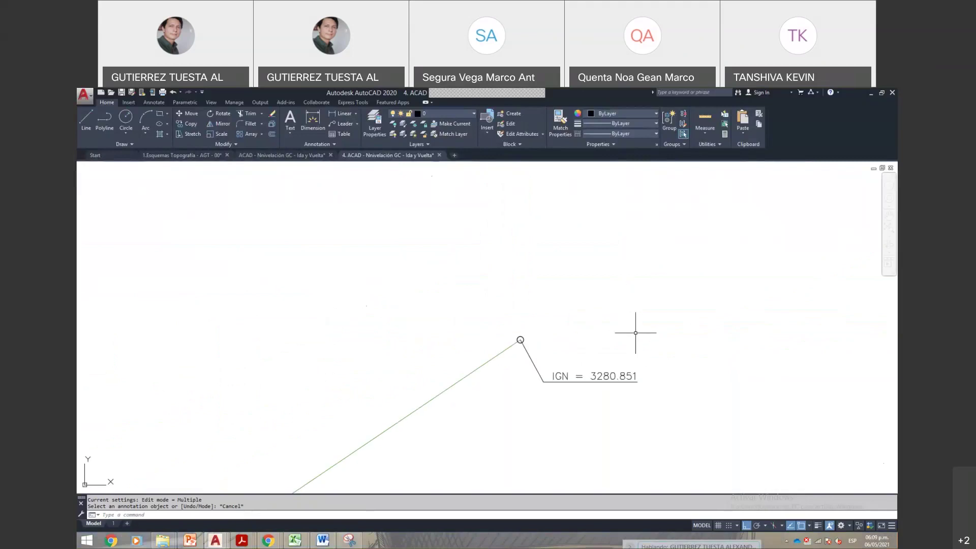
- Add an apostrophe after IGN and replace 3280.851 with ?, giving IGN' = ?
{"action": "scroll", "coordinate": [563, 376], "scroll_direction": "up", "scroll_amount": 5}
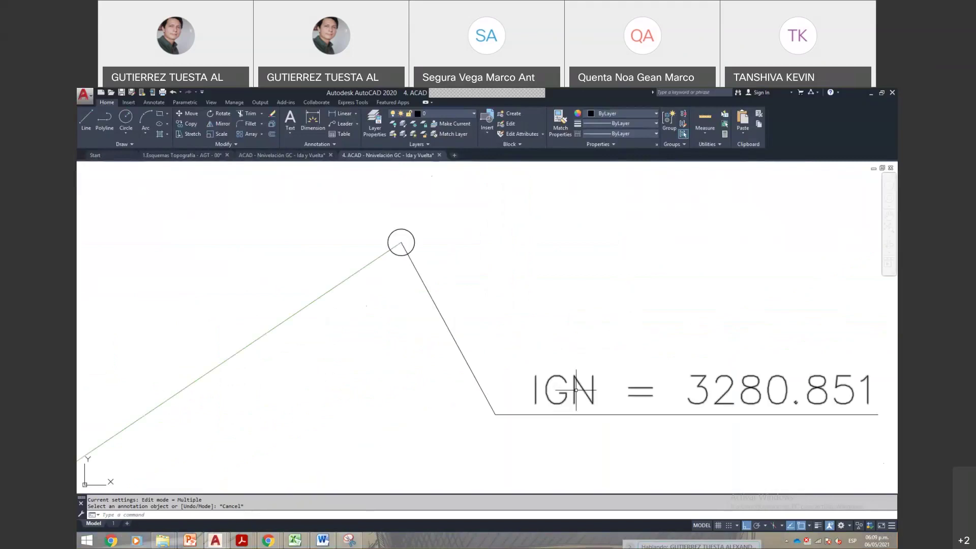
{"action": "double_click", "coordinate": [576, 383]}
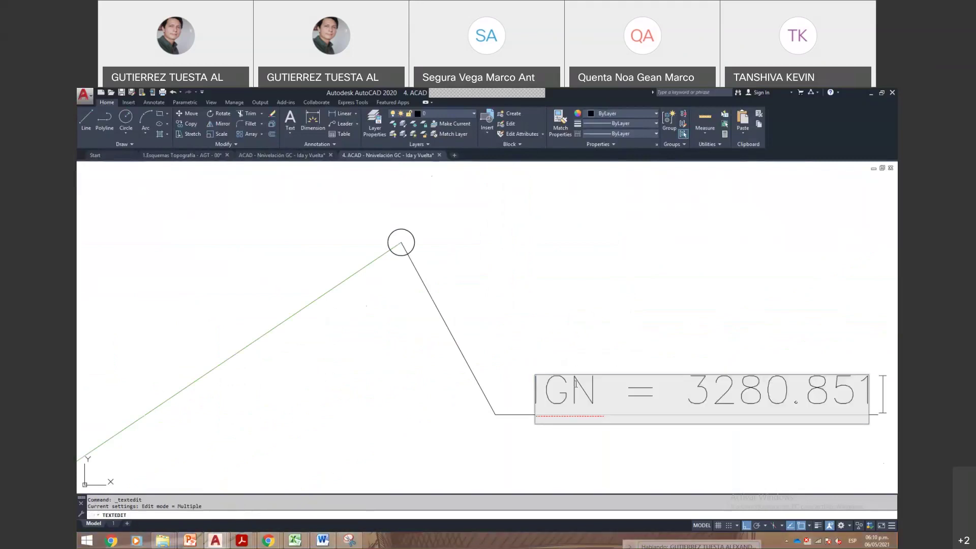
{"action": "key", "text": "Left"}
{"action": "key", "text": "Left"}
{"action": "key", "text": "Left"}
{"action": "key", "text": "Left"}
{"action": "key", "text": "Left"}
{"action": "key", "text": "Left"}
{"action": "key", "text": "Left"}
{"action": "key", "text": "Left"}
{"action": "key", "text": "Left"}
{"action": "key", "text": "Left"}
{"action": "key", "text": "Left"}
{"action": "type", "text": "'"}
{"action": "key", "text": "Right"}
{"action": "key", "text": "Right"}
{"action": "key", "text": "Right"}
{"action": "key", "text": "Right"}
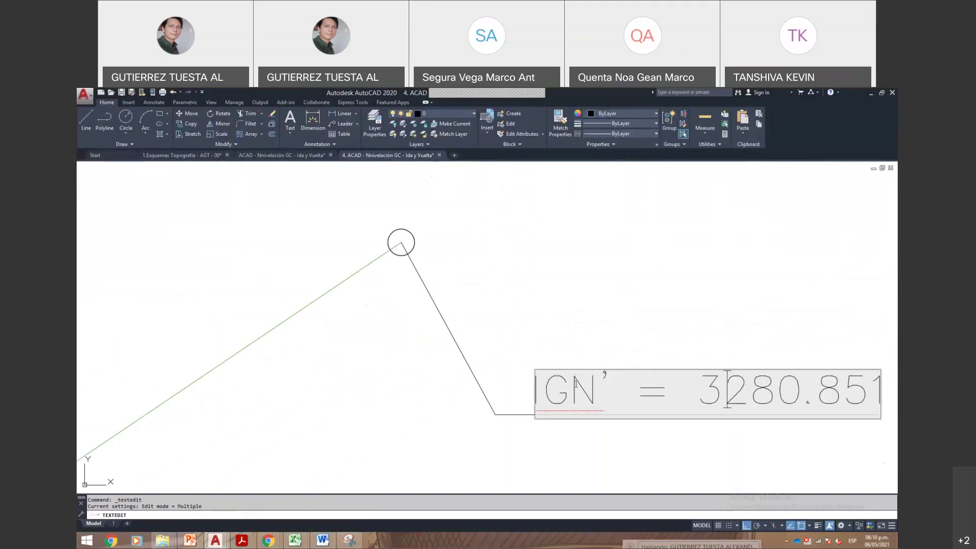
{"action": "key", "text": "Left"}
{"action": "key", "text": "shift+End"}
{"action": "type", "text": "?"}
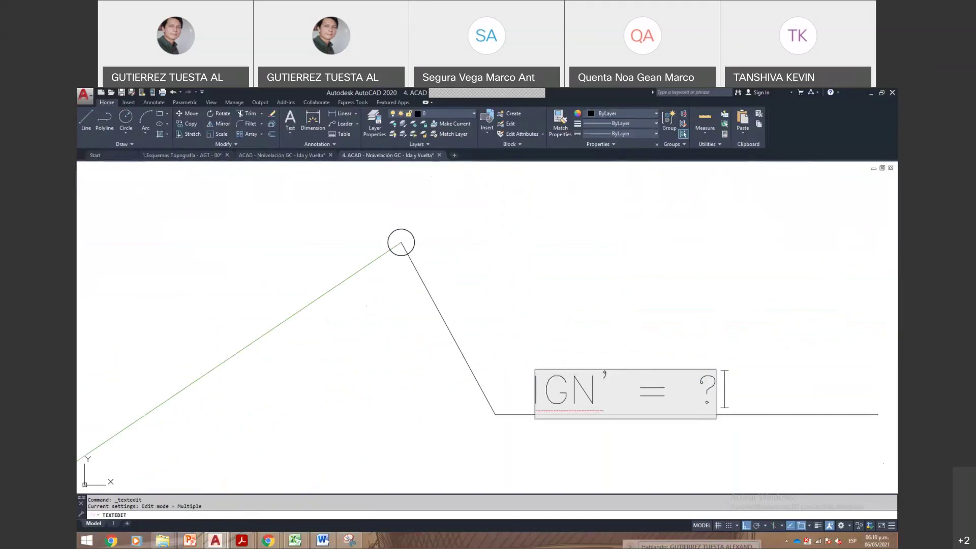
{"action": "key", "text": "Return"}
{"action": "key", "text": "Escape"}
{"action": "scroll", "coordinate": [610, 364], "scroll_direction": "down", "scroll_amount": 4}
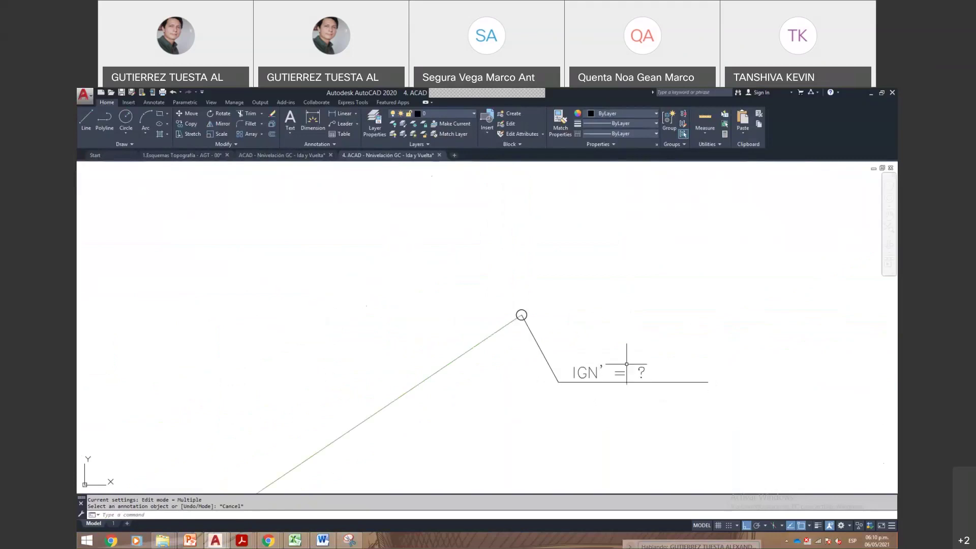
{"action": "scroll", "coordinate": [689, 330], "scroll_direction": "down", "scroll_amount": 4}
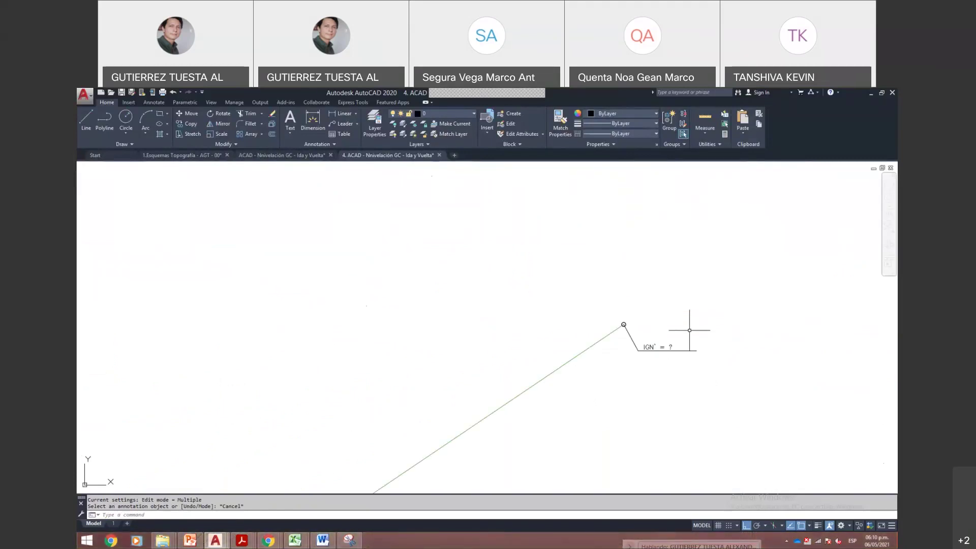
{"action": "scroll", "coordinate": [695, 325], "scroll_direction": "down", "scroll_amount": 6}
{"action": "scroll", "coordinate": [429, 375], "scroll_direction": "up", "scroll_amount": 4}
{"action": "scroll", "coordinate": [475, 366], "scroll_direction": "down", "scroll_amount": 6}
{"action": "scroll", "coordinate": [502, 370], "scroll_direction": "up", "scroll_amount": 4}
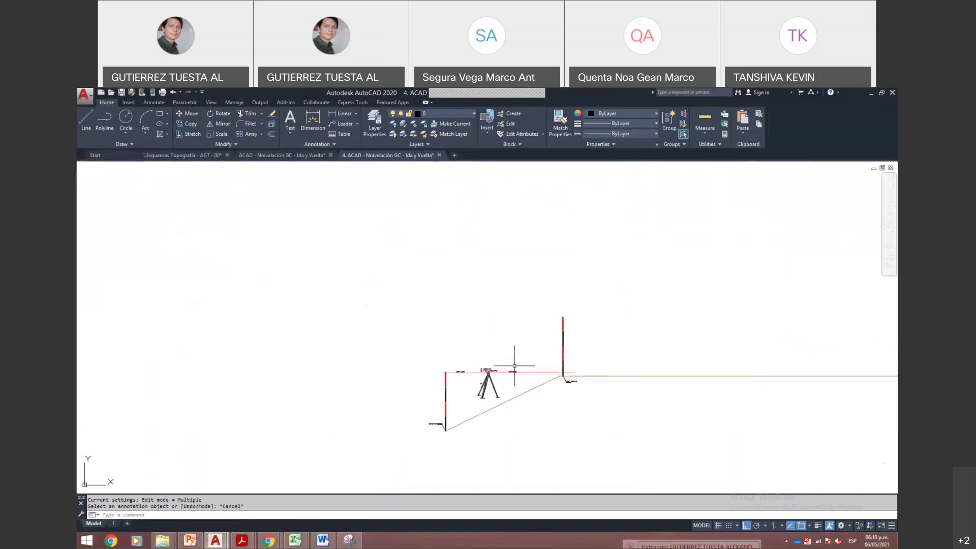
- Delete the 0.233 value from the VAT=0.233 label so it reads just VAT
{"action": "scroll", "coordinate": [512, 369], "scroll_direction": "down", "scroll_amount": 4}
{"action": "scroll", "coordinate": [513, 377], "scroll_direction": "up", "scroll_amount": 10}
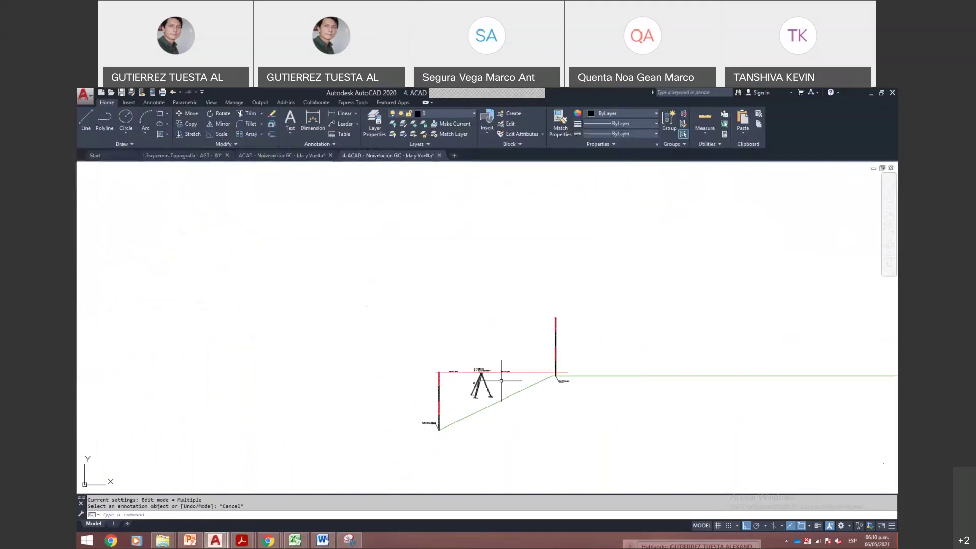
{"action": "left_click", "coordinate": [566, 356]}
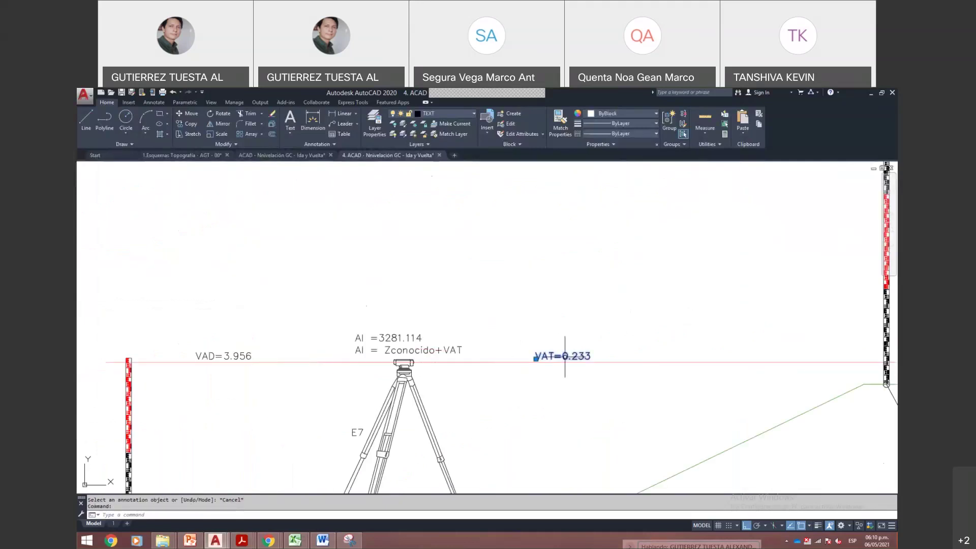
{"action": "key", "text": "Escape"}
{"action": "double_click", "coordinate": [564, 360]}
{"action": "left_click_drag", "start_coordinate": [564, 359], "coordinate": [621, 367]}
{"action": "key", "text": "Delete"}
{"action": "key", "text": "Return"}
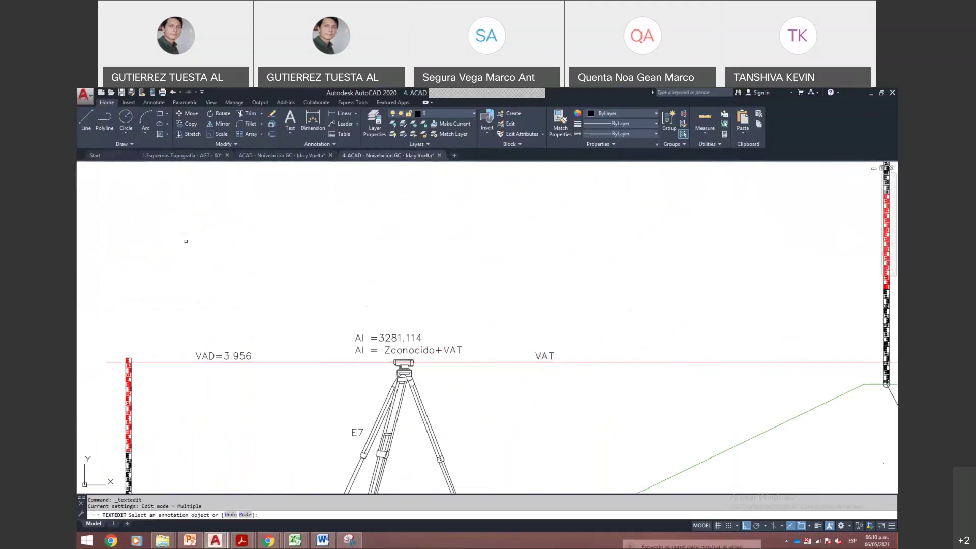
- Strip the =3.956 value from the VAD label so it reads just VAD
{"action": "left_click_drag", "start_coordinate": [185, 240], "coordinate": [297, 254]}
{"action": "key", "text": "Escape"}
{"action": "double_click", "coordinate": [355, 372]}
{"action": "double_click", "coordinate": [351, 370]}
{"action": "left_click_drag", "start_coordinate": [327, 370], "coordinate": [385, 379]}
{"action": "key", "text": "Delete"}
{"action": "key", "text": "Return"}
{"action": "key", "text": "Escape"}
- Erase the AI =3281.114 text label
{"action": "left_click", "coordinate": [531, 351]}
{"action": "type", "text": "e"}
{"action": "key", "text": "Return"}
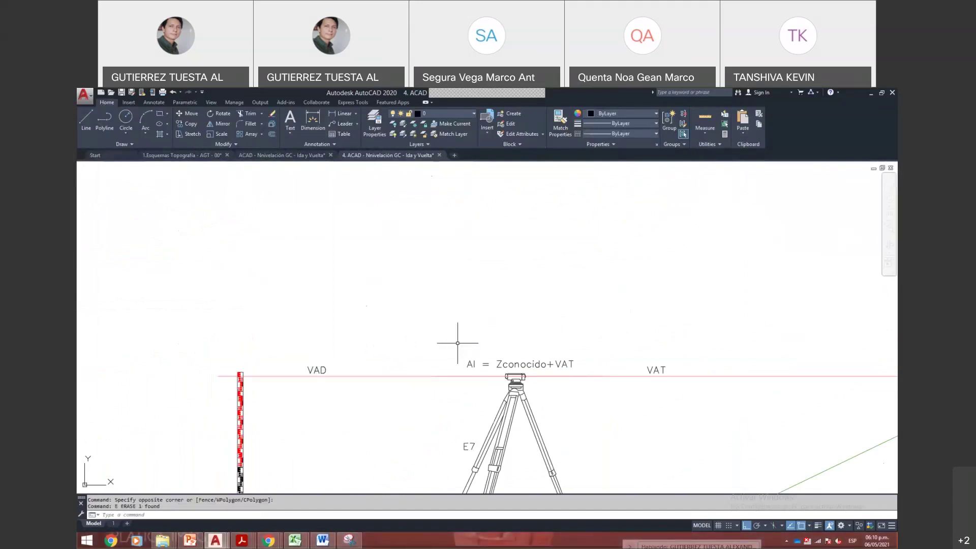
- Select the instrument, tripod, sight line and labels, and start a COPY from a base point
{"action": "scroll", "coordinate": [478, 339], "scroll_direction": "down", "scroll_amount": 5}
{"action": "scroll", "coordinate": [508, 351], "scroll_direction": "up", "scroll_amount": 2}
{"action": "scroll", "coordinate": [509, 364], "scroll_direction": "down", "scroll_amount": 4}
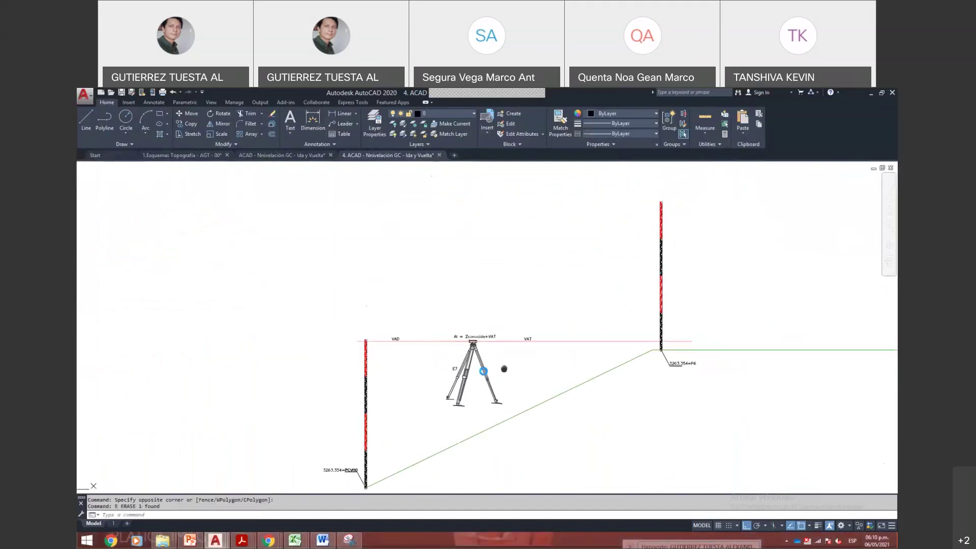
{"action": "scroll", "coordinate": [483, 386], "scroll_direction": "up", "scroll_amount": 8}
{"action": "left_click", "coordinate": [482, 395]}
{"action": "left_click", "coordinate": [360, 350]}
{"action": "left_click", "coordinate": [534, 356]}
{"action": "left_click", "coordinate": [302, 284]}
{"action": "type", "text": "co"}
{"action": "key", "text": "Return"}
{"action": "left_click", "coordinate": [476, 373]}
{"action": "scroll", "coordinate": [429, 377], "scroll_direction": "down", "scroll_amount": 6}
- With ortho off (F8), place the instrument-setup copy further along the profile near IGN'
{"action": "key", "text": "F8"}
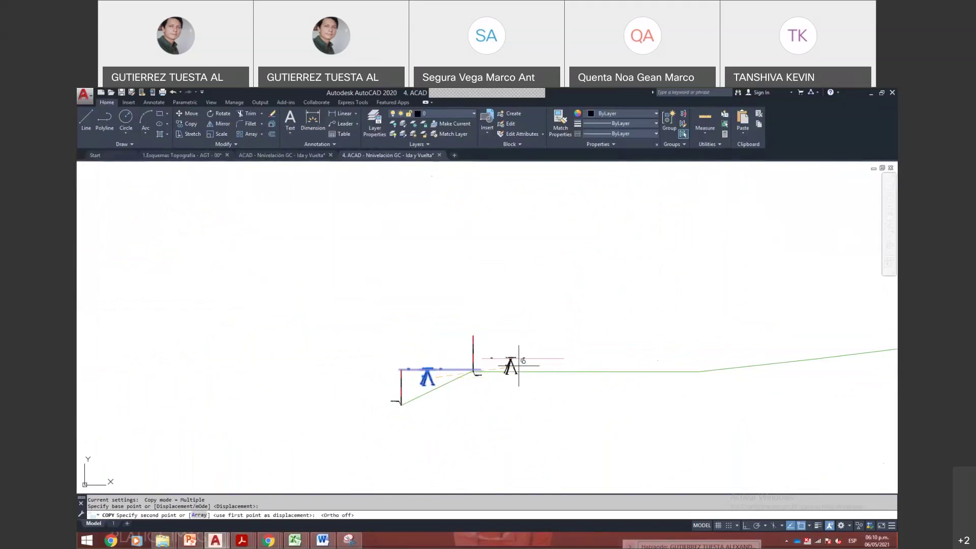
{"action": "scroll", "coordinate": [517, 371], "scroll_direction": "down", "scroll_amount": 3}
{"action": "scroll", "coordinate": [473, 378], "scroll_direction": "up", "scroll_amount": 8}
{"action": "scroll", "coordinate": [573, 360], "scroll_direction": "down", "scroll_amount": 4}
{"action": "left_click_drag", "start_coordinate": [573, 361], "coordinate": [204, 392]}
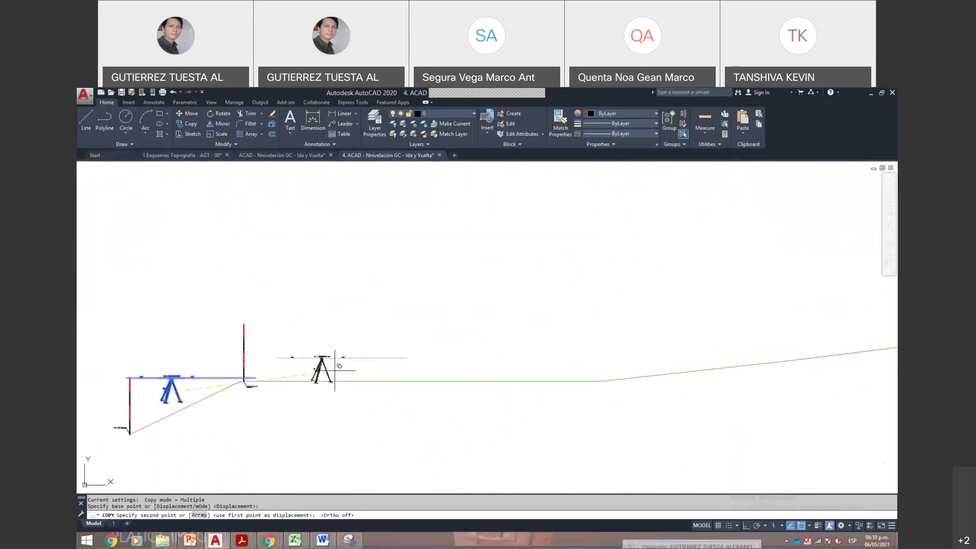
{"action": "scroll", "coordinate": [337, 371], "scroll_direction": "down", "scroll_amount": 2}
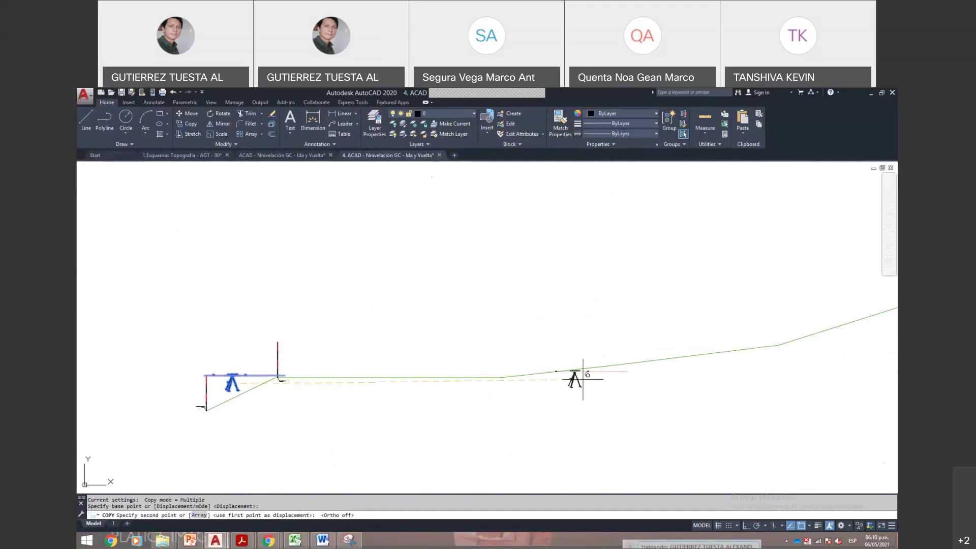
{"action": "left_click_drag", "start_coordinate": [732, 344], "coordinate": [480, 408]}
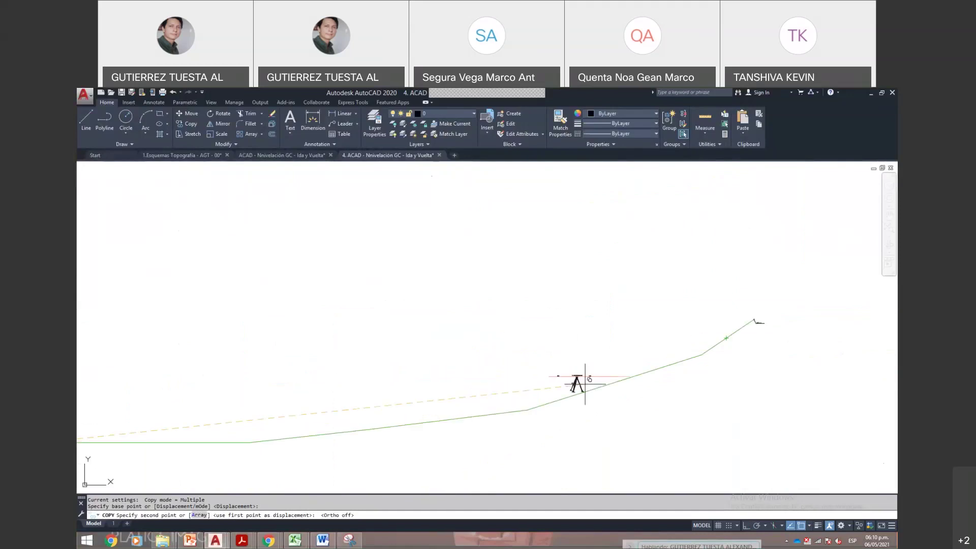
{"action": "scroll", "coordinate": [728, 337], "scroll_direction": "up", "scroll_amount": 6}
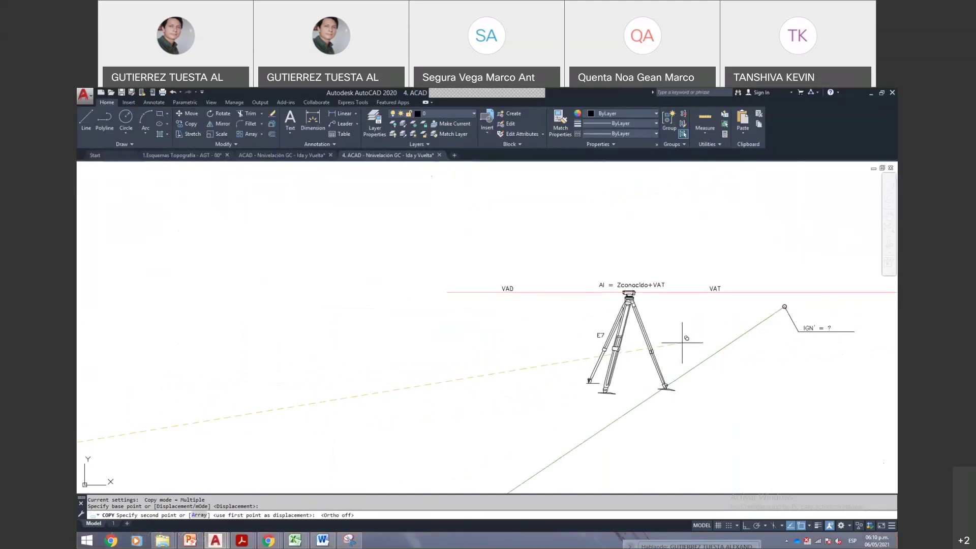
{"action": "left_click", "coordinate": [682, 341]}
{"action": "key", "text": "Escape"}
{"action": "scroll", "coordinate": [608, 337], "scroll_direction": "up", "scroll_amount": 4}
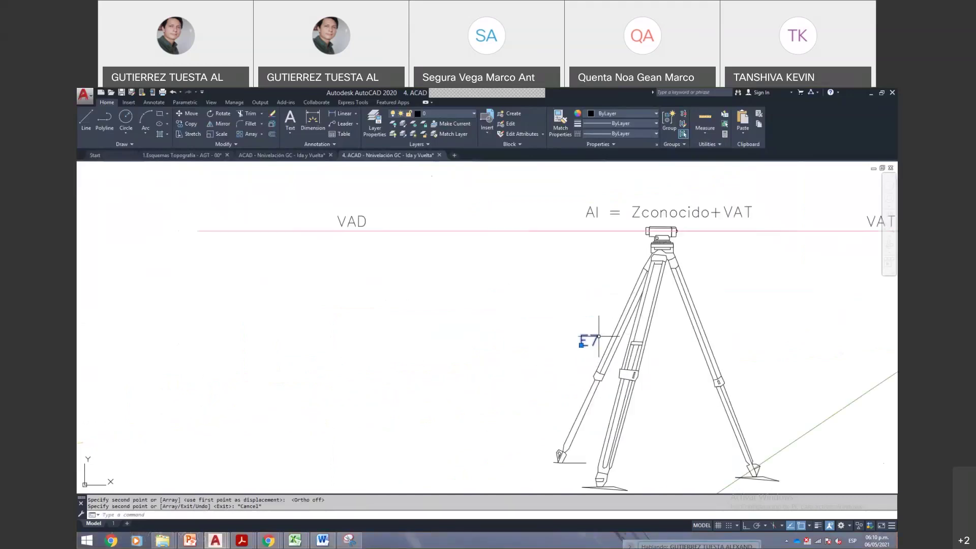
- Rename the copied station label from E7 to EN
{"action": "double_click", "coordinate": [596, 341]}
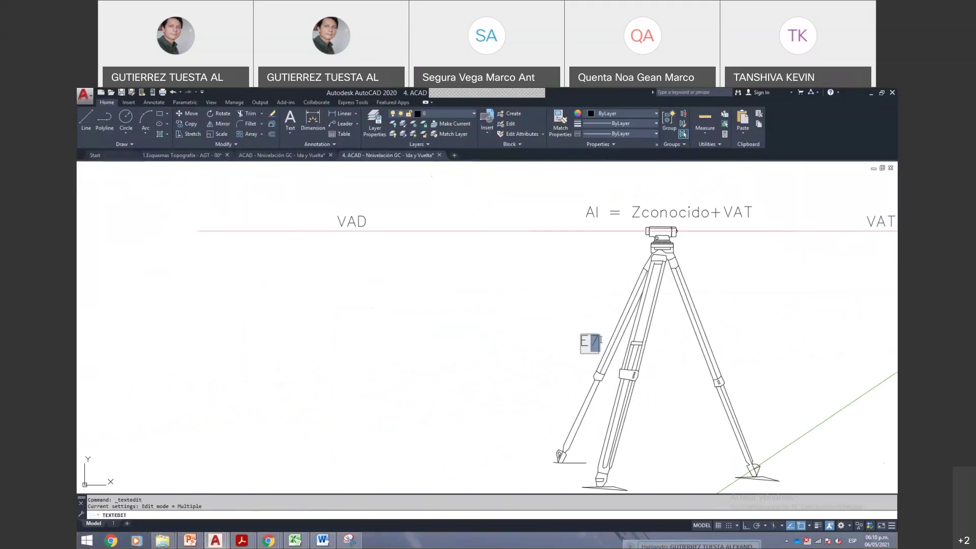
{"action": "type", "text": "N"}
{"action": "left_click", "coordinate": [602, 343]}
{"action": "key", "text": "Escape"}
- Crossing-select the levelling staff together with its leader elevation label
{"action": "scroll", "coordinate": [556, 302], "scroll_direction": "down", "scroll_amount": 10}
{"action": "scroll", "coordinate": [556, 302], "scroll_direction": "down", "scroll_amount": 4}
{"action": "scroll", "coordinate": [279, 346], "scroll_direction": "up", "scroll_amount": 10}
{"action": "left_click", "coordinate": [377, 309]}
{"action": "left_click", "coordinate": [315, 296]}
{"action": "scroll", "coordinate": [335, 381], "scroll_direction": "up", "scroll_amount": 2}
{"action": "scroll", "coordinate": [349, 356], "scroll_direction": "up", "scroll_amount": 5}
{"action": "scroll", "coordinate": [349, 284], "scroll_direction": "down", "scroll_amount": 2}
{"action": "left_click", "coordinate": [552, 479]}
{"action": "left_click_drag", "start_coordinate": [441, 411], "coordinate": [383, 344]}
{"action": "left_click", "coordinate": [394, 356]}
- Start a COPY of the staff, snapping the base point to its circle centre
{"action": "type", "text": "c"}
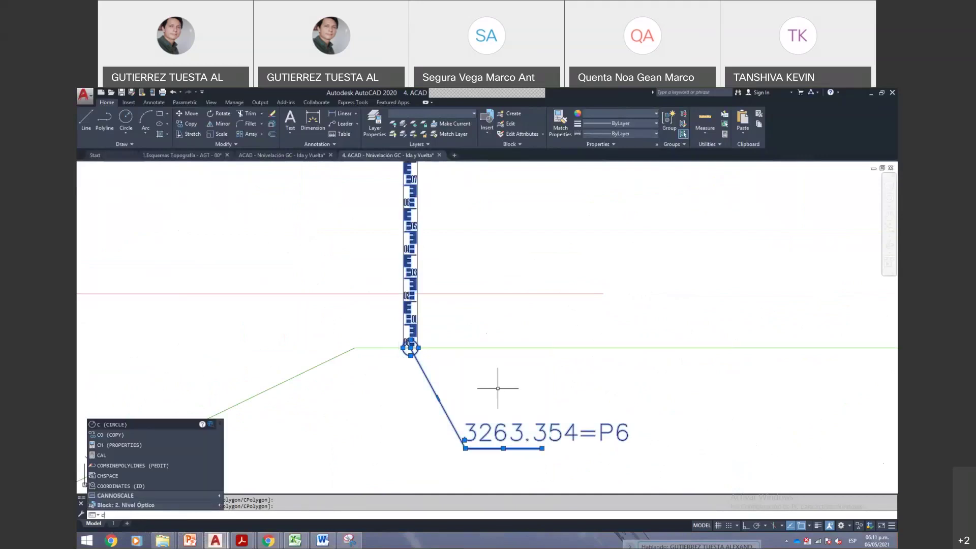
{"action": "type", "text": "o"}
{"action": "key", "text": "Return"}
{"action": "right_click", "coordinate": [464, 386], "text": "shift"}
{"action": "left_click", "coordinate": [491, 319]}
{"action": "left_click", "coordinate": [411, 348]}
- Place the staff copy on the IGN' circle centre using Center snap
{"action": "scroll", "coordinate": [559, 376], "scroll_direction": "down", "scroll_amount": 3}
{"action": "scroll", "coordinate": [743, 375], "scroll_direction": "down", "scroll_amount": 4}
{"action": "left_click_drag", "start_coordinate": [742, 375], "coordinate": [234, 402]}
{"action": "scroll", "coordinate": [794, 277], "scroll_direction": "up", "scroll_amount": 11}
{"action": "left_click_drag", "start_coordinate": [873, 340], "coordinate": [632, 340]}
{"action": "scroll", "coordinate": [655, 351], "scroll_direction": "up", "scroll_amount": 4}
{"action": "right_click", "coordinate": [630, 355], "text": "shift"}
{"action": "left_click", "coordinate": [659, 249]}
{"action": "scroll", "coordinate": [544, 345], "scroll_direction": "down", "scroll_amount": 4}
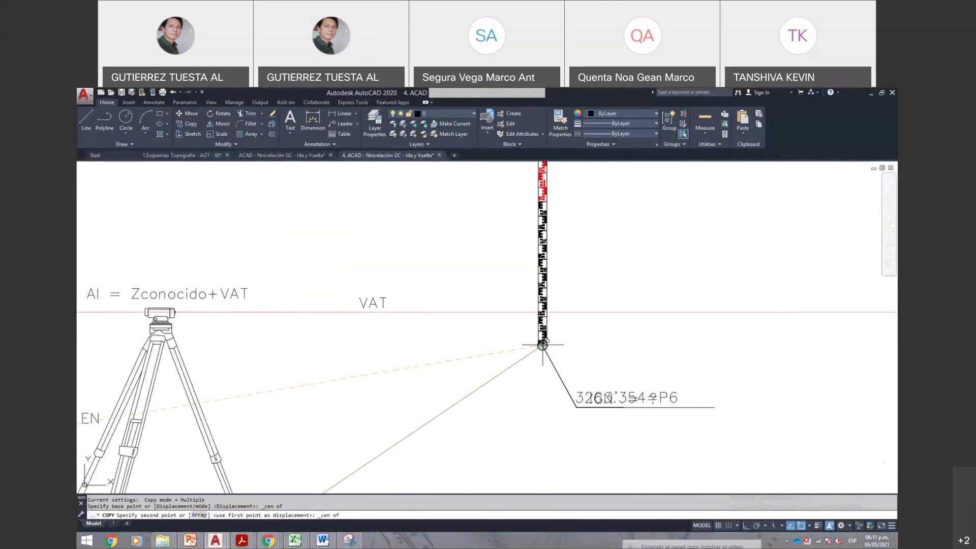
{"action": "left_click", "coordinate": [542, 346]}
{"action": "scroll", "coordinate": [560, 346], "scroll_direction": "down", "scroll_amount": 3}
{"action": "scroll", "coordinate": [503, 377], "scroll_direction": "up", "scroll_amount": 3}
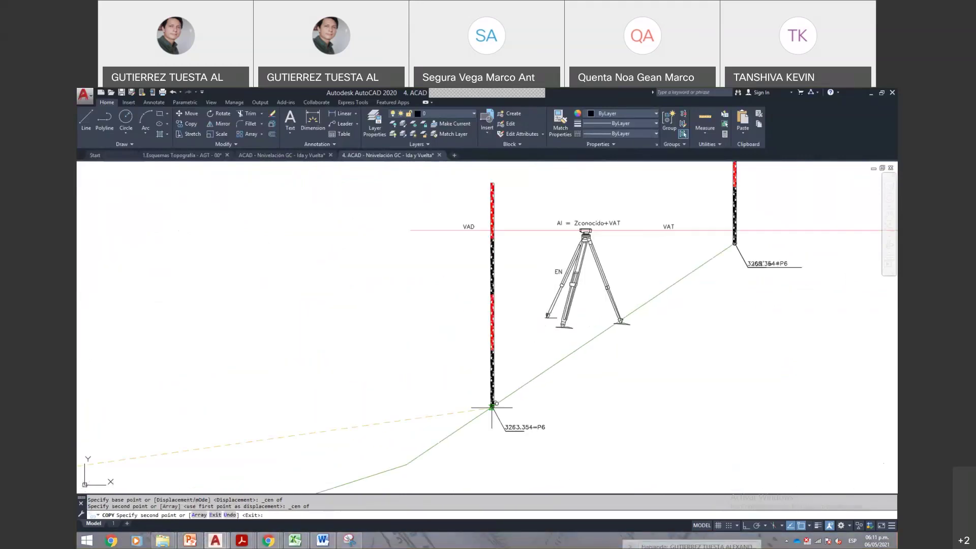
{"action": "right_click", "coordinate": [461, 443], "text": "shift"}
{"action": "left_click", "coordinate": [495, 422]}
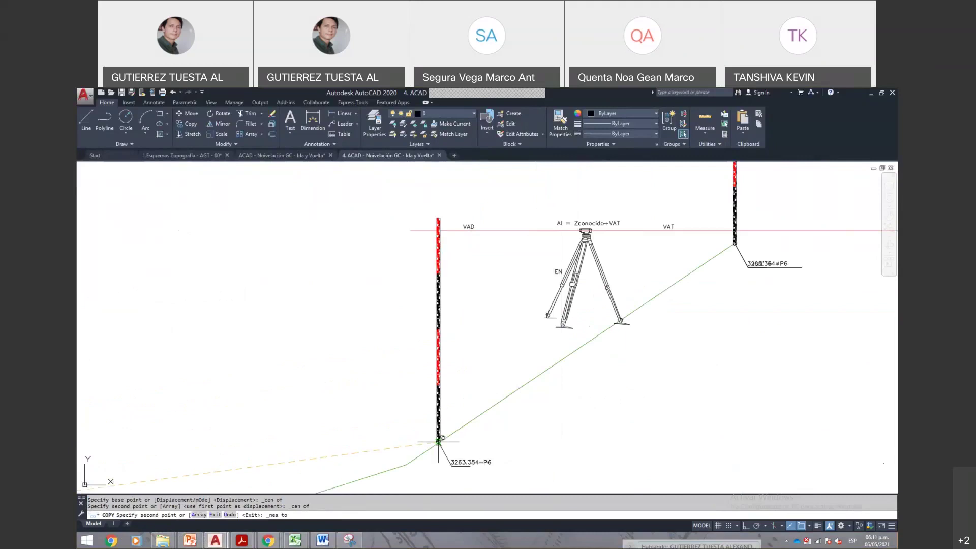
{"action": "key", "text": "Escape"}
- Erase the duplicated P6 elevation label at the copied staff
{"action": "scroll", "coordinate": [763, 264], "scroll_direction": "up", "scroll_amount": 10}
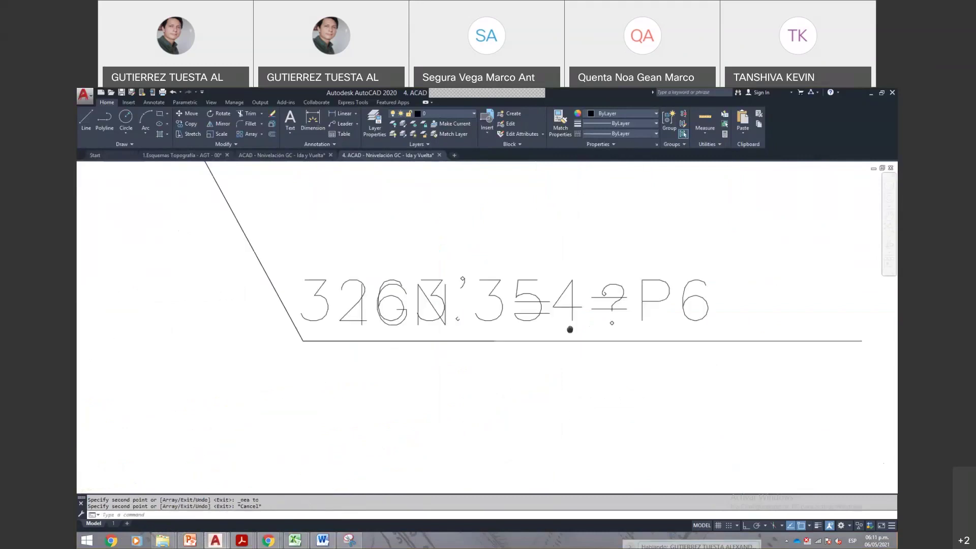
{"action": "left_click", "coordinate": [705, 306]}
{"action": "type", "text": "e"}
{"action": "key", "text": "Return"}
{"action": "scroll", "coordinate": [674, 311], "scroll_direction": "down", "scroll_amount": 10}
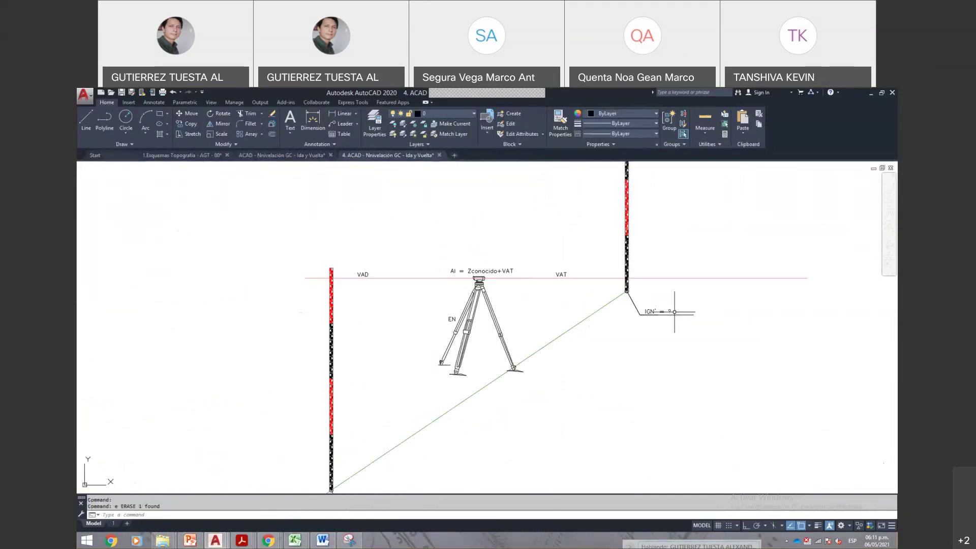
{"action": "scroll", "coordinate": [340, 274], "scroll_direction": "up", "scroll_amount": 4}
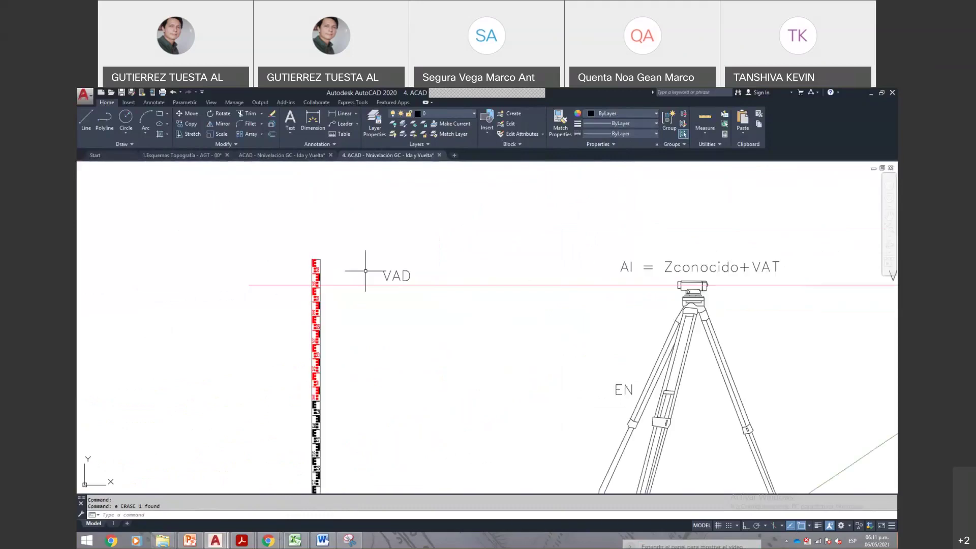
- Change the left-hand VAD label to read VAT
{"action": "double_click", "coordinate": [407, 277]}
{"action": "type", "text": "T"}
{"action": "left_click", "coordinate": [476, 343]}
{"action": "key", "text": "Escape"}
{"action": "left_click", "coordinate": [416, 281]}
{"action": "left_click", "coordinate": [392, 266]}
{"action": "key", "text": "Escape"}
{"action": "scroll", "coordinate": [392, 253], "scroll_direction": "down", "scroll_amount": 3}
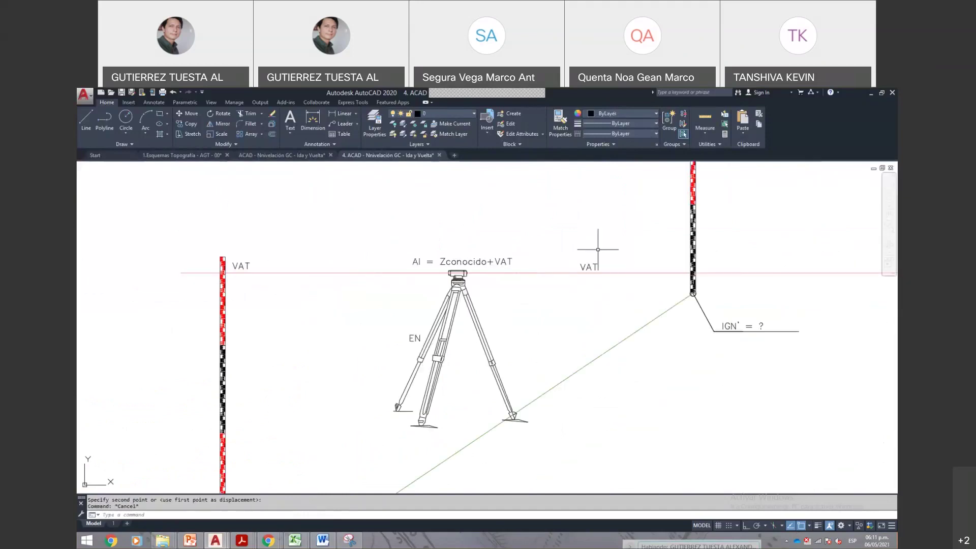
- Edit the right-hand VAT label so it reads VAD
{"action": "double_click", "coordinate": [590, 267]}
{"action": "left_click_drag", "start_coordinate": [594, 268], "coordinate": [610, 267]}
{"action": "type", "text": "D"}
{"action": "left_click", "coordinate": [609, 267]}
{"action": "key", "text": "Escape"}
{"action": "left_click", "coordinate": [604, 267]}
{"action": "left_click", "coordinate": [576, 236]}
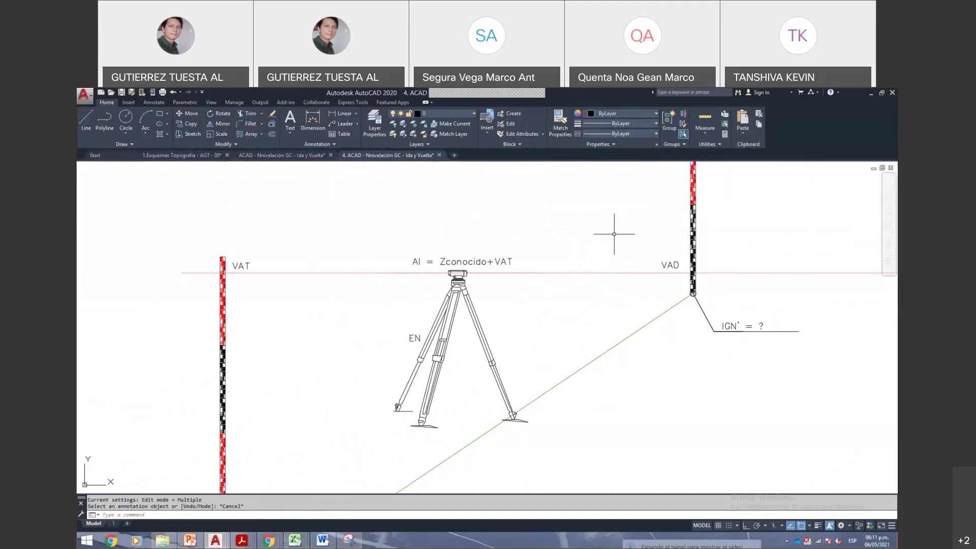
{"action": "key", "text": "Escape"}
{"action": "scroll", "coordinate": [615, 234], "scroll_direction": "down", "scroll_amount": 10}
{"action": "scroll", "coordinate": [318, 310], "scroll_direction": "up", "scroll_amount": 12}
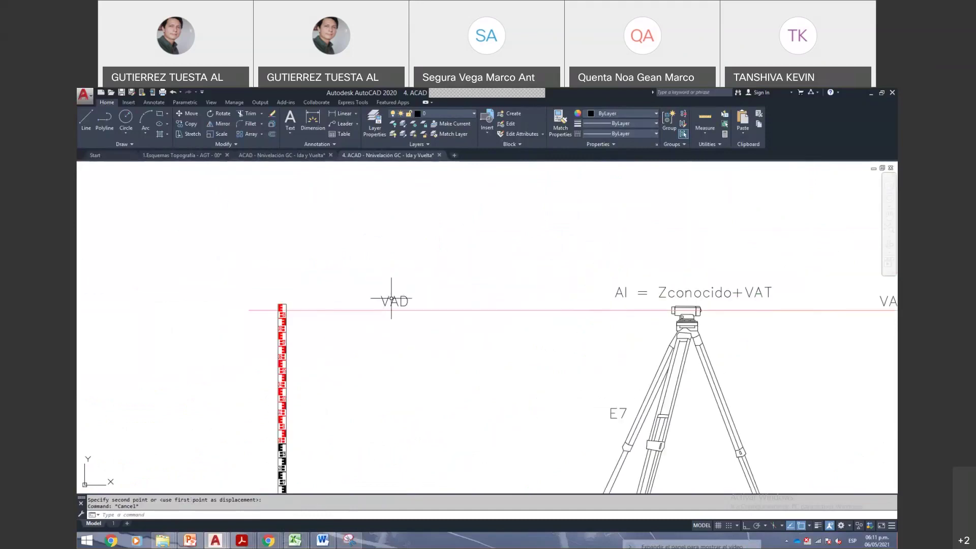
{"action": "left_click", "coordinate": [392, 300]}
{"action": "key", "text": "Escape"}
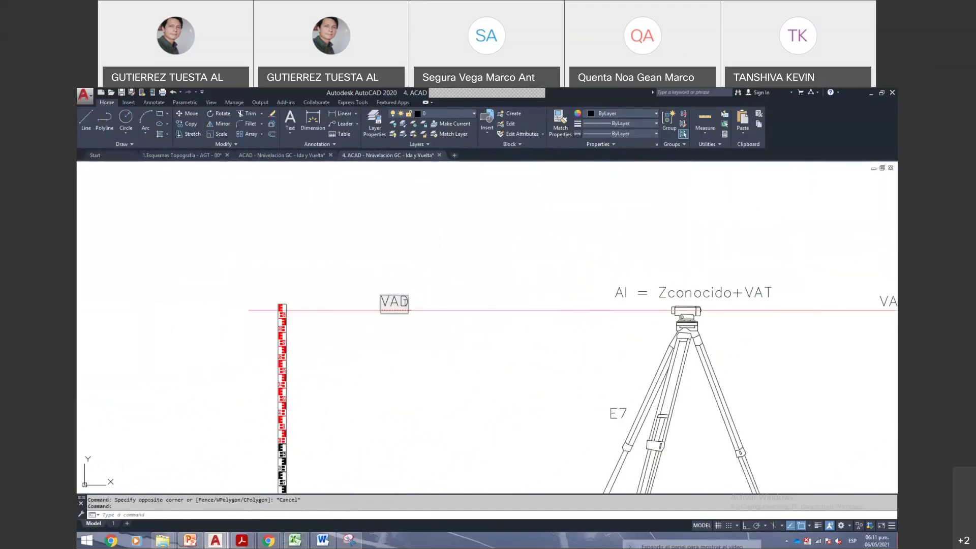
- Change the VAD label near the left rod back to VAT
{"action": "double_click", "coordinate": [401, 302]}
{"action": "key", "text": "BackSpace"}
{"action": "type", "text": "T"}
{"action": "key", "text": "Return"}
{"action": "key", "text": "Escape"}
- Select the VAT label and MOVE it toward the left backsight rod
{"action": "left_click", "coordinate": [441, 300]}
{"action": "left_click", "coordinate": [399, 294]}
{"action": "type", "text": "m"}
{"action": "key", "text": "Return"}
{"action": "left_click", "coordinate": [533, 261]}
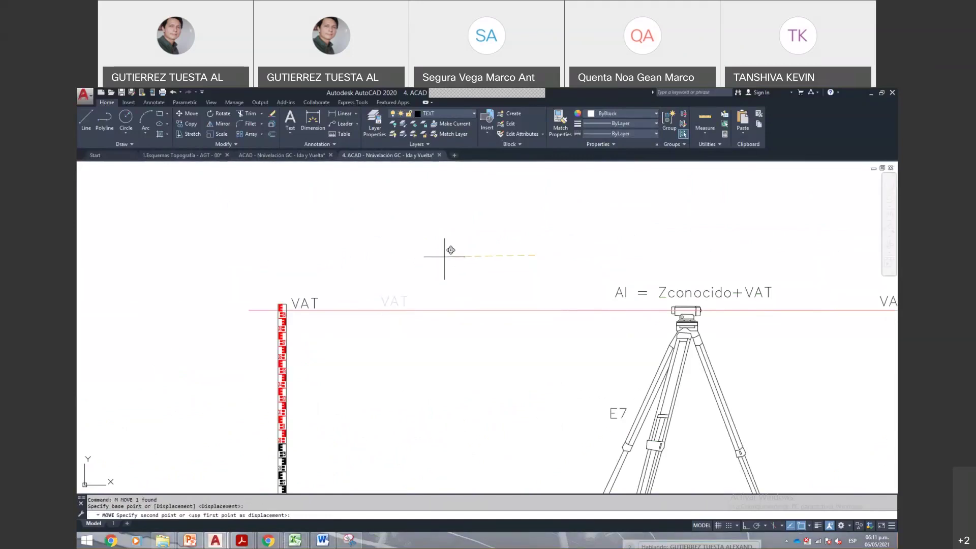
{"action": "left_click", "coordinate": [443, 256]}
{"action": "scroll", "coordinate": [443, 253], "scroll_direction": "down", "scroll_amount": 4}
{"action": "left_click_drag", "start_coordinate": [438, 379], "coordinate": [435, 311]}
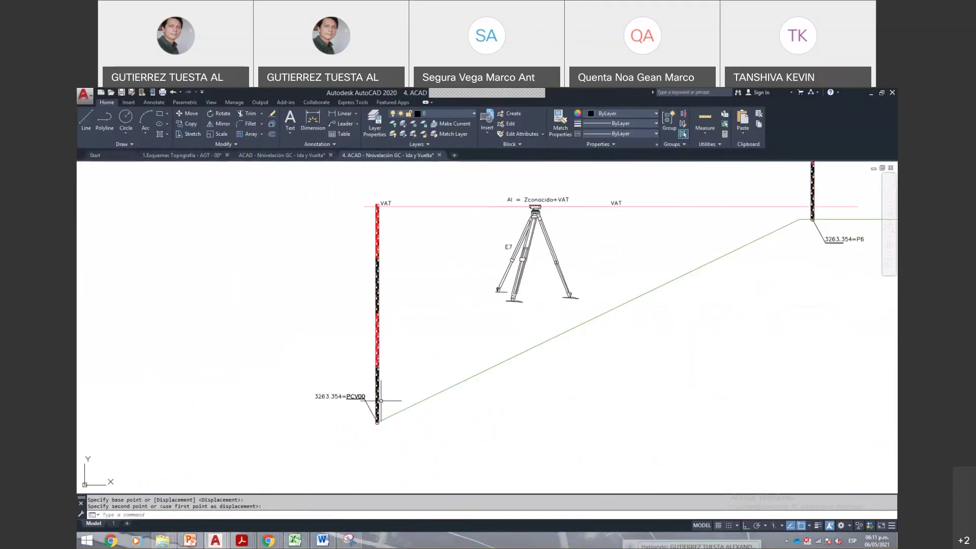
{"action": "left_click_drag", "start_coordinate": [409, 275], "coordinate": [262, 324]}
- Move the other label beside the P6 staff and edit it to read VAD
{"action": "left_click", "coordinate": [471, 253]}
{"action": "type", "text": "m"}
{"action": "key", "text": "Return"}
{"action": "left_click", "coordinate": [477, 223]}
{"action": "left_click", "coordinate": [657, 223]}
{"action": "scroll", "coordinate": [658, 241], "scroll_direction": "up", "scroll_amount": 2}
{"action": "left_click", "coordinate": [647, 256]}
{"action": "double_click", "coordinate": [643, 260]}
{"action": "type", "text": "D"}
{"action": "key", "text": "Return"}
{"action": "key", "text": "Escape"}
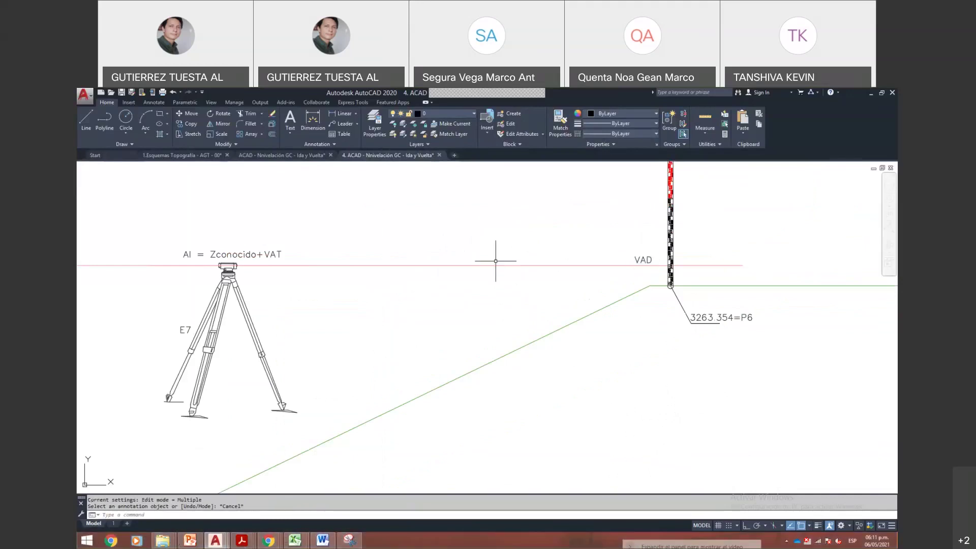
- Split model space into two vertical viewports using Viewport Configuration > Two: Vertical
{"action": "left_click", "coordinate": [210, 103]}
{"action": "left_click", "coordinate": [248, 129]}
{"action": "left_click", "coordinate": [255, 165]}
- Zoom-window the left viewport onto the E6 station's rods and tripod and centre it
{"action": "left_click", "coordinate": [316, 325]}
{"action": "left_click", "coordinate": [317, 323]}
{"action": "key", "text": "Escape"}
{"action": "scroll", "coordinate": [312, 289], "scroll_direction": "down", "scroll_amount": 10}
{"action": "scroll", "coordinate": [312, 288], "scroll_direction": "down", "scroll_amount": 7}
{"action": "scroll", "coordinate": [216, 288], "scroll_direction": "up", "scroll_amount": 12}
{"action": "type", "text": "z"}
{"action": "key", "text": "Return"}
{"action": "left_click", "coordinate": [202, 288]}
{"action": "left_click", "coordinate": [313, 330]}
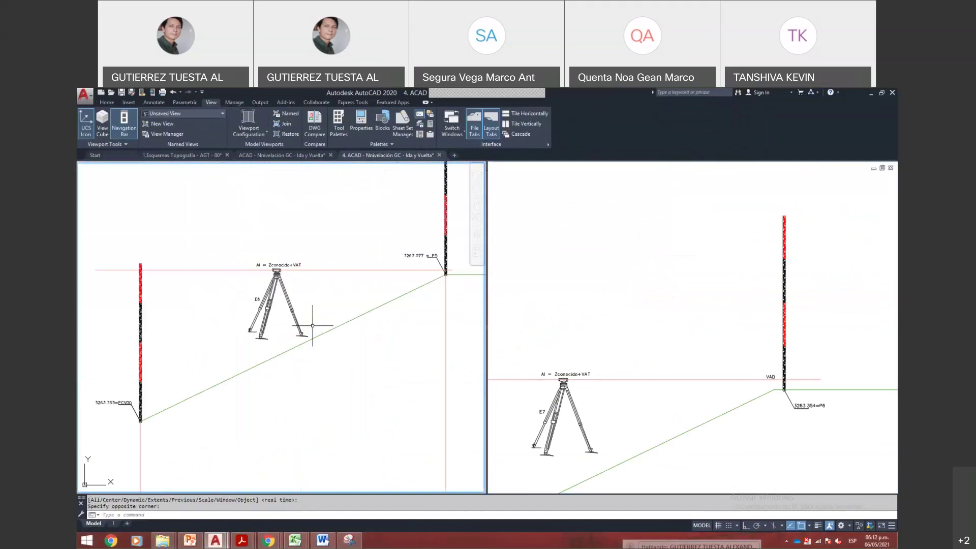
{"action": "left_click_drag", "start_coordinate": [332, 323], "coordinate": [324, 357]}
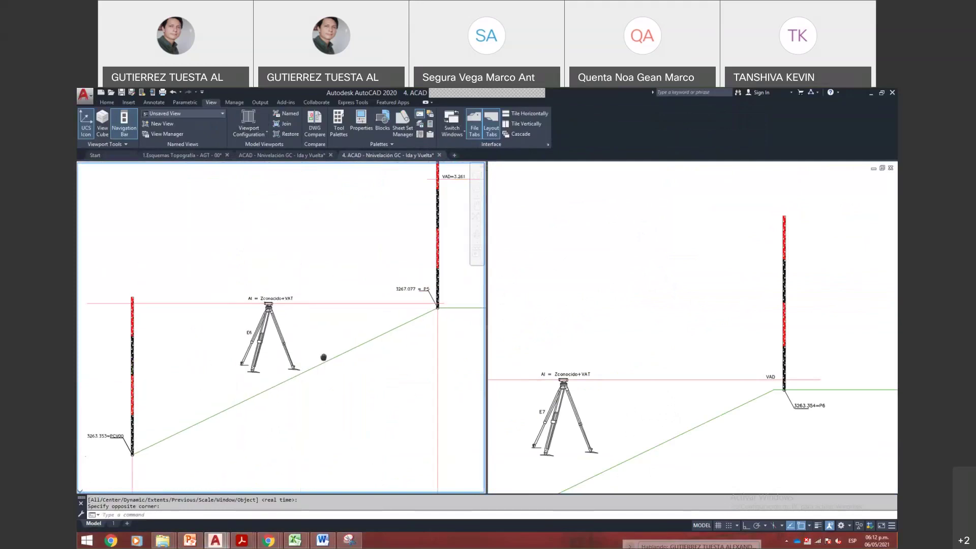
- Zoom-window the right viewport onto the E7 setup and centre its profile
{"action": "scroll", "coordinate": [603, 341], "scroll_direction": "down", "scroll_amount": 4}
{"action": "scroll", "coordinate": [604, 341], "scroll_direction": "down", "scroll_amount": 5}
{"action": "type", "text": "z"}
{"action": "key", "text": "Return"}
{"action": "left_click", "coordinate": [571, 319]}
{"action": "left_click", "coordinate": [659, 395]}
{"action": "left_click_drag", "start_coordinate": [615, 328], "coordinate": [617, 368]}
- Reframe the E7 viewport on its rods and tripod, then select E6's AI = Zconocido+VAT text
{"action": "left_click", "coordinate": [302, 357]}
{"action": "left_click", "coordinate": [692, 392]}
{"action": "key", "text": "Escape"}
{"action": "left_click", "coordinate": [655, 350]}
{"action": "key", "text": "Escape"}
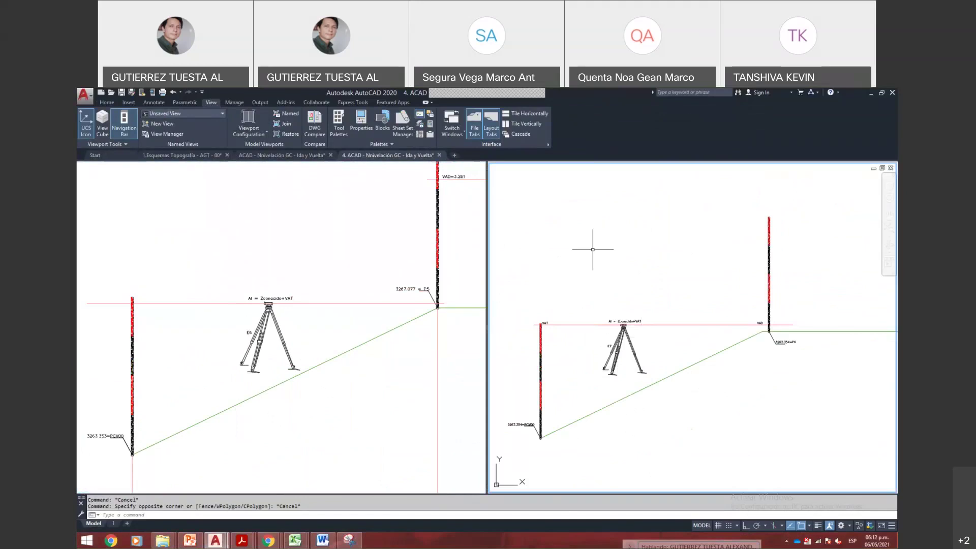
{"action": "type", "text": "z"}
{"action": "key", "text": "Return"}
{"action": "left_click", "coordinate": [545, 222]}
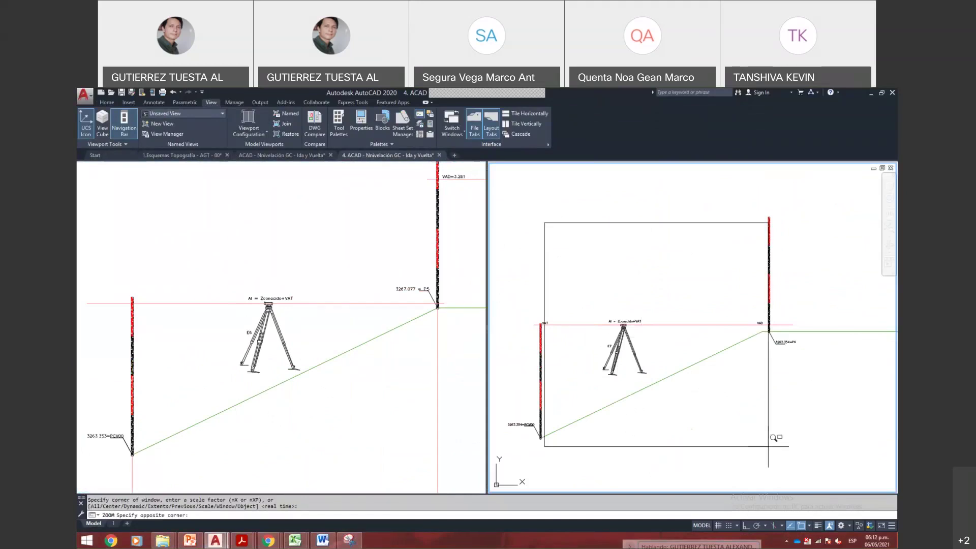
{"action": "left_click", "coordinate": [773, 438]}
{"action": "left_click", "coordinate": [316, 392]}
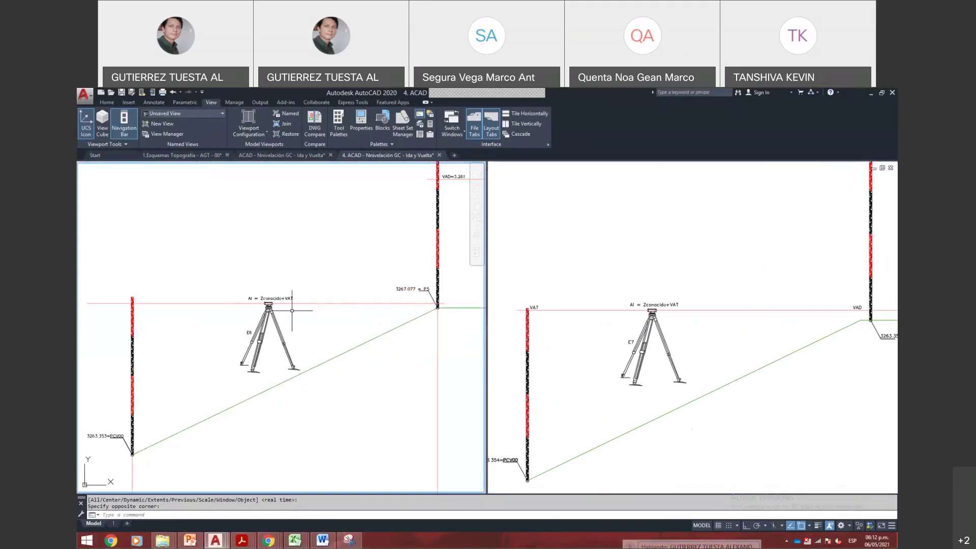
{"action": "left_click", "coordinate": [279, 299]}
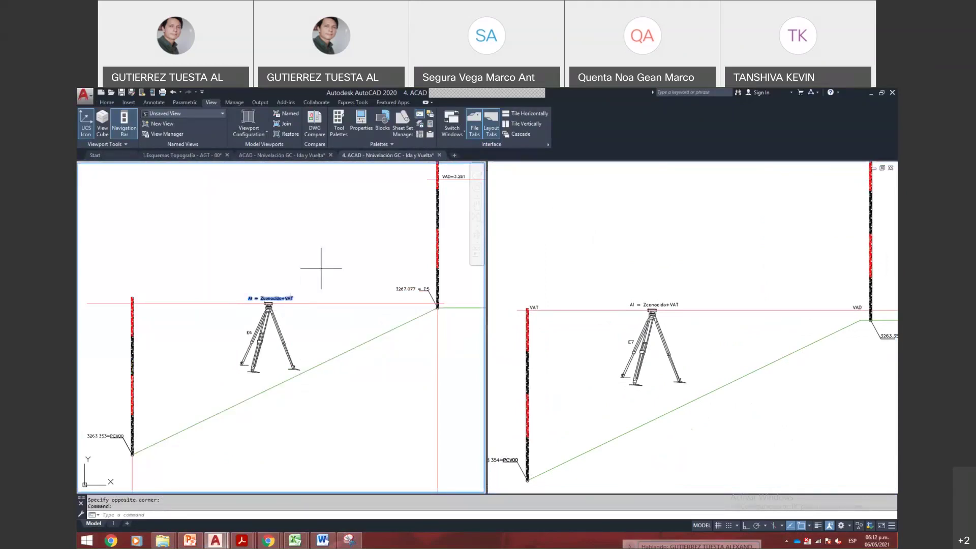
- Copy the AI = Zconocido+VAT text beside the left staff rod and change it to VAD
{"action": "type", "text": "co"}
{"action": "key", "text": "space"}
{"action": "left_click", "coordinate": [316, 263]}
{"action": "left_click", "coordinate": [207, 264]}
{"action": "key", "text": "Escape"}
{"action": "left_click", "coordinate": [177, 298]}
{"action": "double_click", "coordinate": [176, 299]}
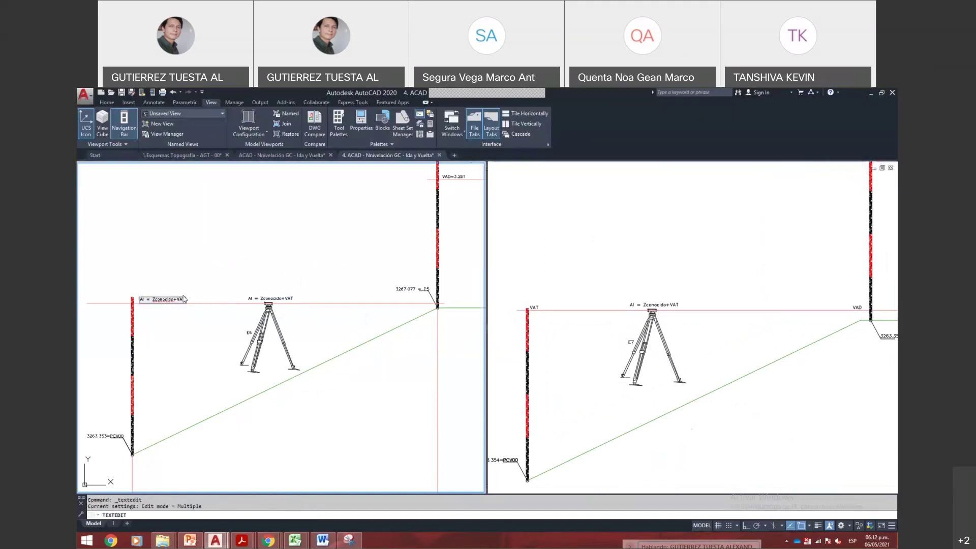
{"action": "type", "text": "VAD"}
{"action": "key", "text": "Return"}
{"action": "key", "text": "Escape"}
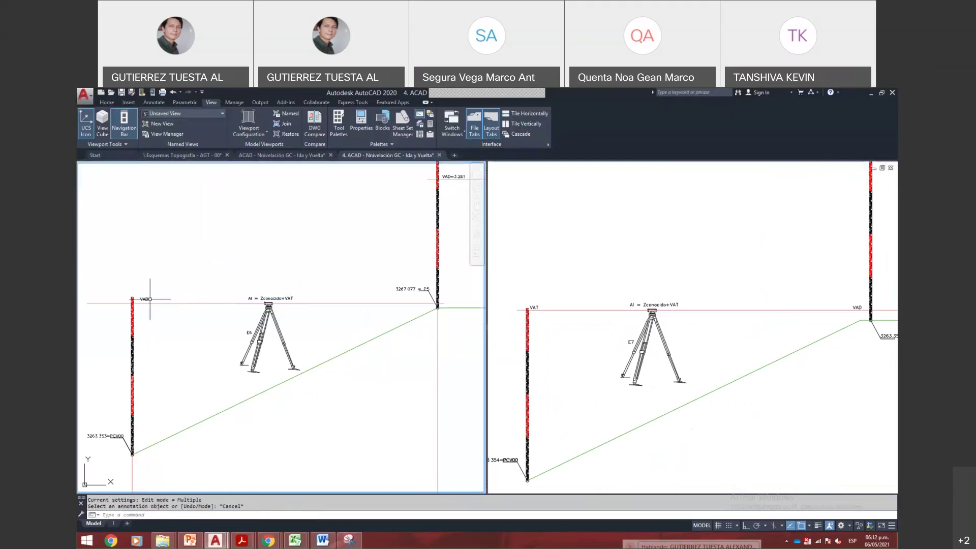
- Copy the VAD label beside the right staff rod and change it to VAT
{"action": "type", "text": "co"}
{"action": "key", "text": "Return"}
{"action": "left_click", "coordinate": [153, 245]}
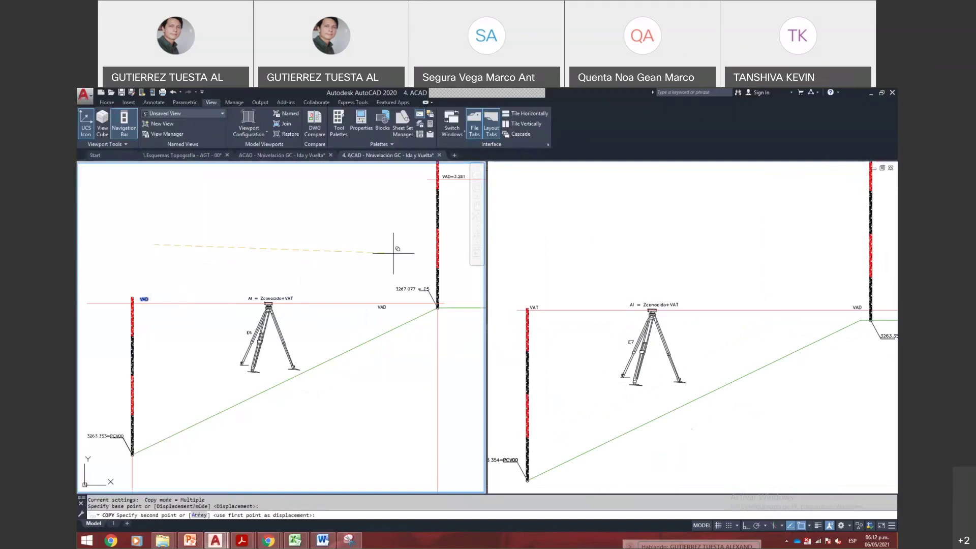
{"action": "left_click", "coordinate": [424, 246]}
{"action": "key", "text": "Escape"}
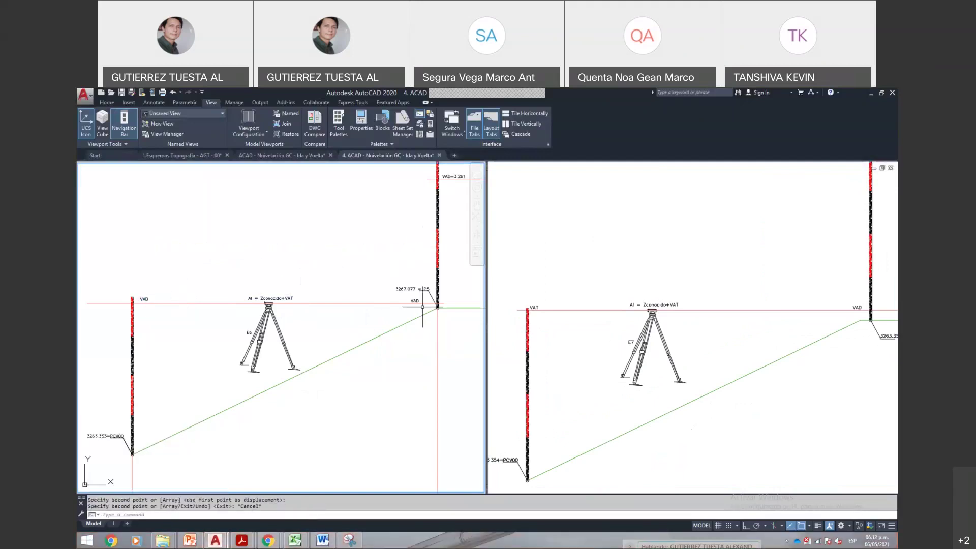
{"action": "double_click", "coordinate": [415, 301]}
{"action": "type", "text": "VAT"}
{"action": "key", "text": "Return"}
{"action": "key", "text": "Escape"}
{"action": "type", "text": "c"}
{"action": "key", "text": "Return"}
{"action": "left_click", "coordinate": [285, 343]}
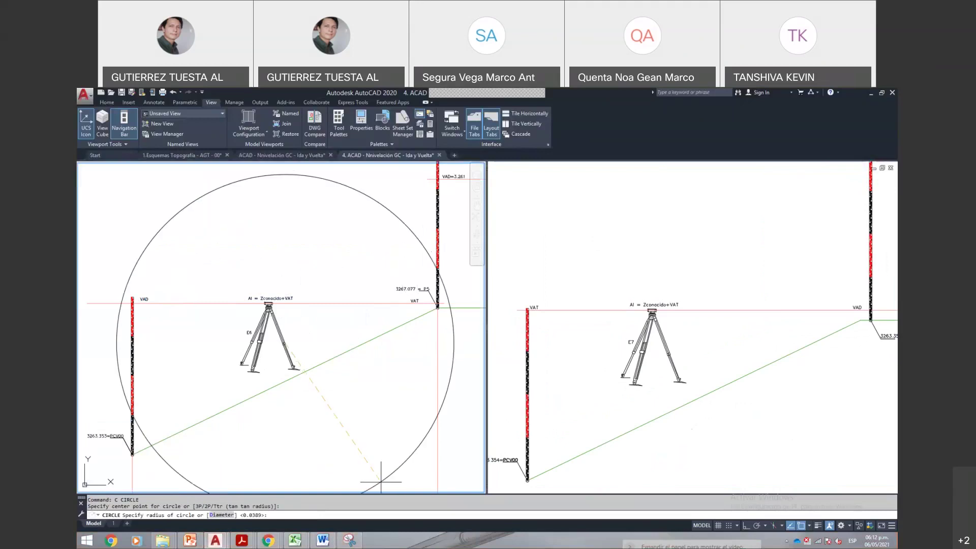
{"action": "left_click", "coordinate": [392, 474]}
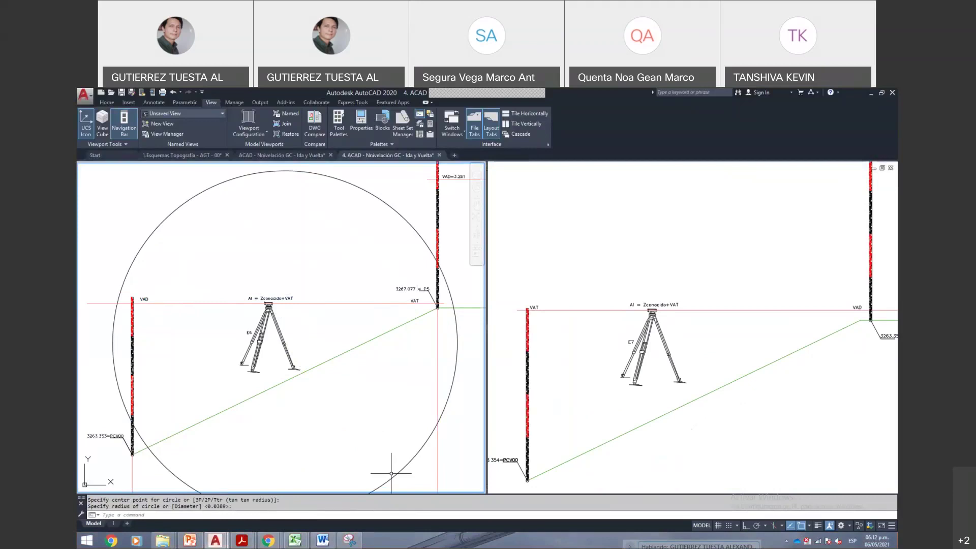
{"action": "scroll", "coordinate": [407, 283], "scroll_direction": "up", "scroll_amount": 2}
{"action": "scroll", "coordinate": [315, 351], "scroll_direction": "down", "scroll_amount": 4}
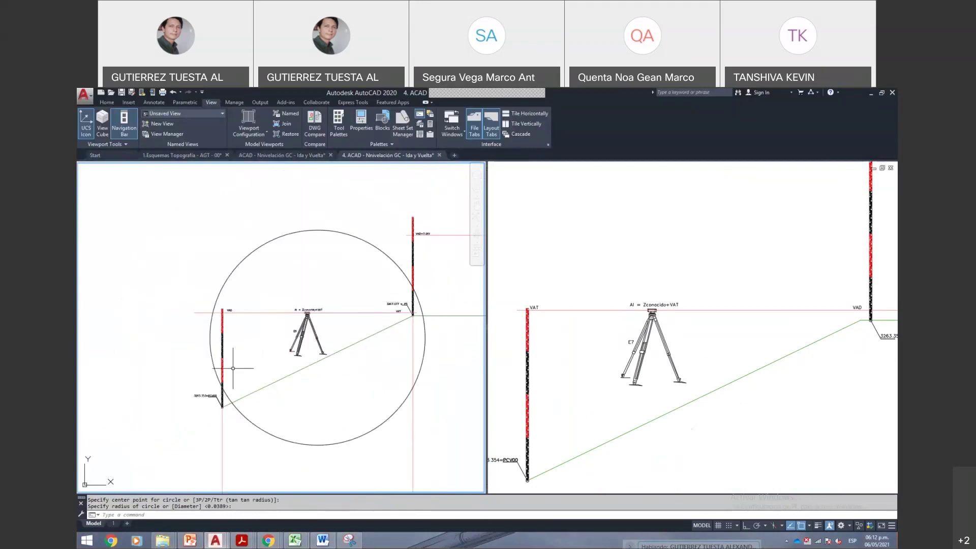
{"action": "scroll", "coordinate": [246, 350], "scroll_direction": "up", "scroll_amount": 2}
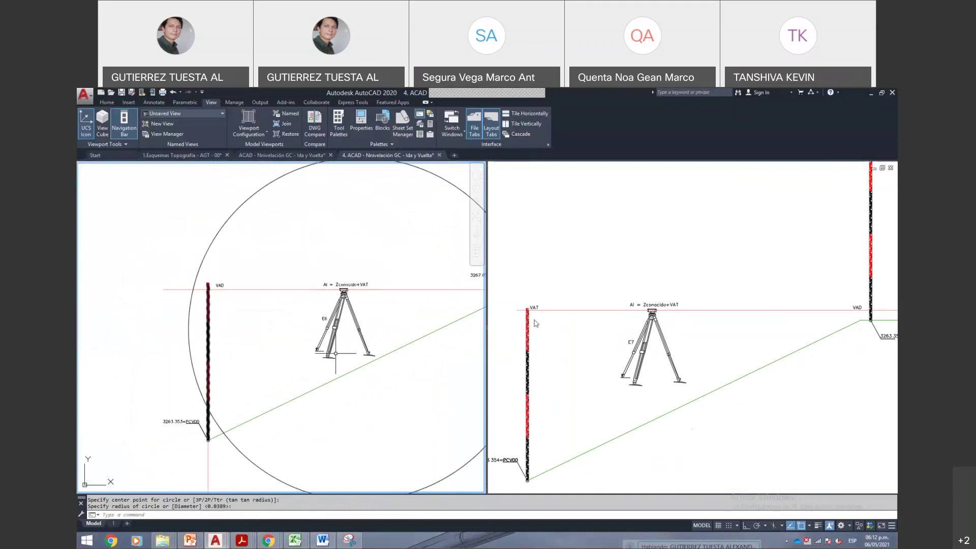
{"action": "left_click", "coordinate": [793, 324]}
{"action": "mouse_move", "coordinate": [803, 324]}
{"action": "left_mouse_down"}
{"action": "mouse_move", "coordinate": [728, 328]}
{"action": "mouse_move", "coordinate": [756, 329]}
{"action": "left_mouse_up"}
{"action": "left_click", "coordinate": [383, 340]}
{"action": "left_click_drag", "start_coordinate": [389, 332], "coordinate": [310, 341]}
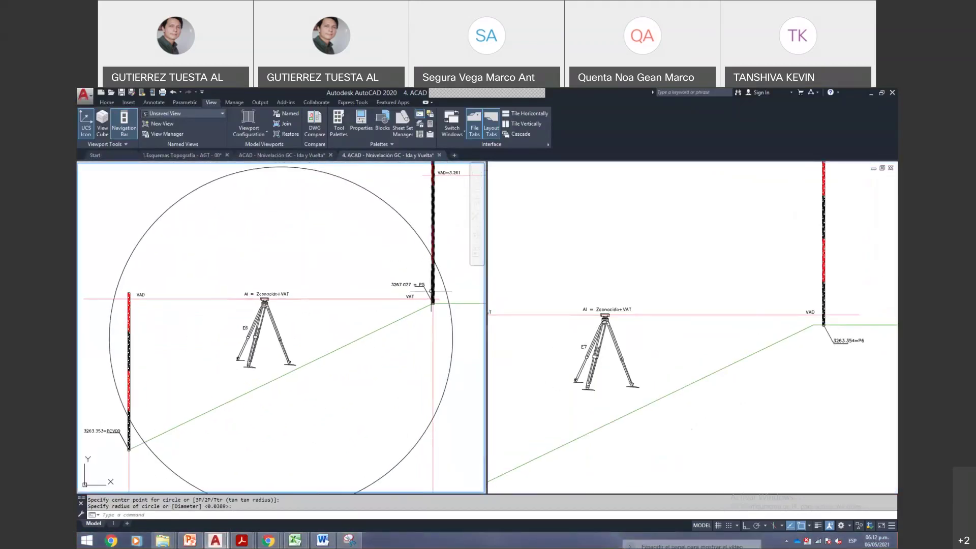
{"action": "scroll", "coordinate": [248, 297], "scroll_direction": "up", "scroll_amount": 4}
{"action": "scroll", "coordinate": [270, 305], "scroll_direction": "down", "scroll_amount": 3}
{"action": "scroll", "coordinate": [270, 305], "scroll_direction": "down", "scroll_amount": 2}
{"action": "scroll", "coordinate": [154, 305], "scroll_direction": "up", "scroll_amount": 5}
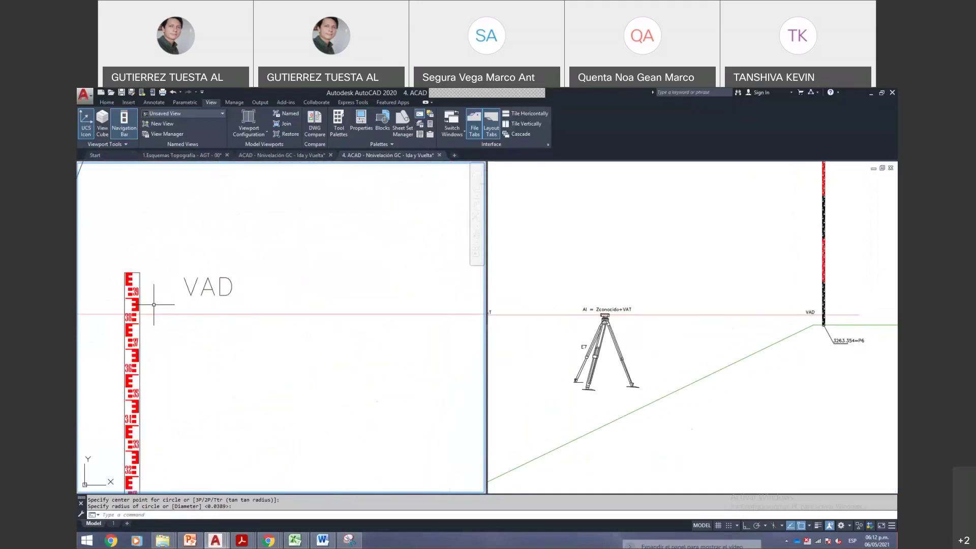
{"action": "scroll", "coordinate": [153, 305], "scroll_direction": "down", "scroll_amount": 8}
{"action": "scroll", "coordinate": [146, 445], "scroll_direction": "up", "scroll_amount": 2}
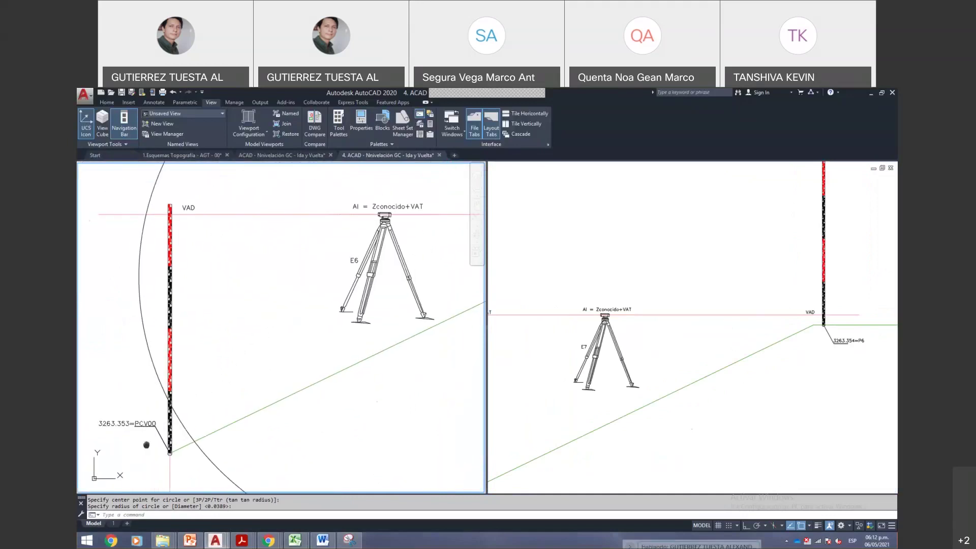
{"action": "scroll", "coordinate": [147, 445], "scroll_direction": "up", "scroll_amount": 2}
{"action": "scroll", "coordinate": [198, 414], "scroll_direction": "down", "scroll_amount": 4}
{"action": "left_click_drag", "start_coordinate": [364, 379], "coordinate": [254, 388]}
{"action": "left_click", "coordinate": [636, 348]}
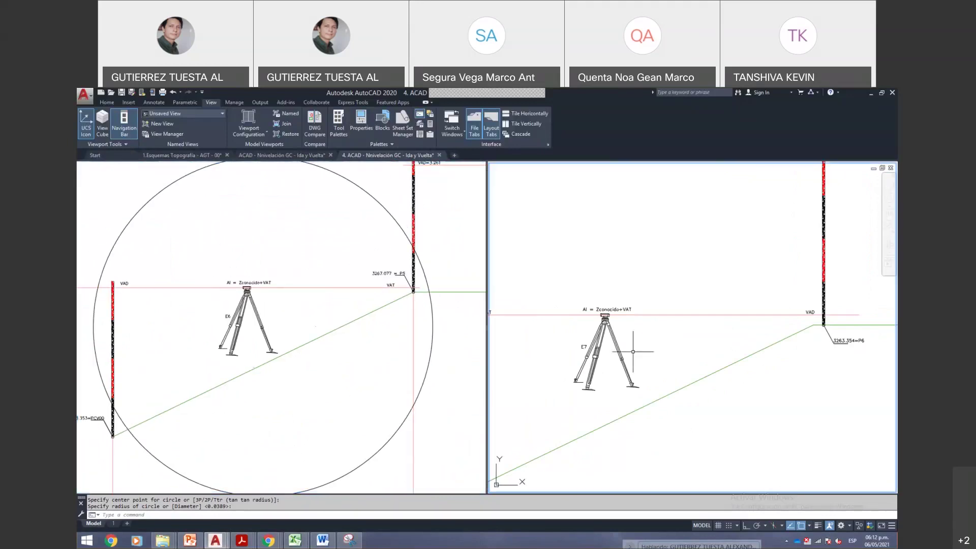
{"action": "scroll", "coordinate": [630, 350], "scroll_direction": "down", "scroll_amount": 3}
{"action": "scroll", "coordinate": [587, 373], "scroll_direction": "up", "scroll_amount": 3}
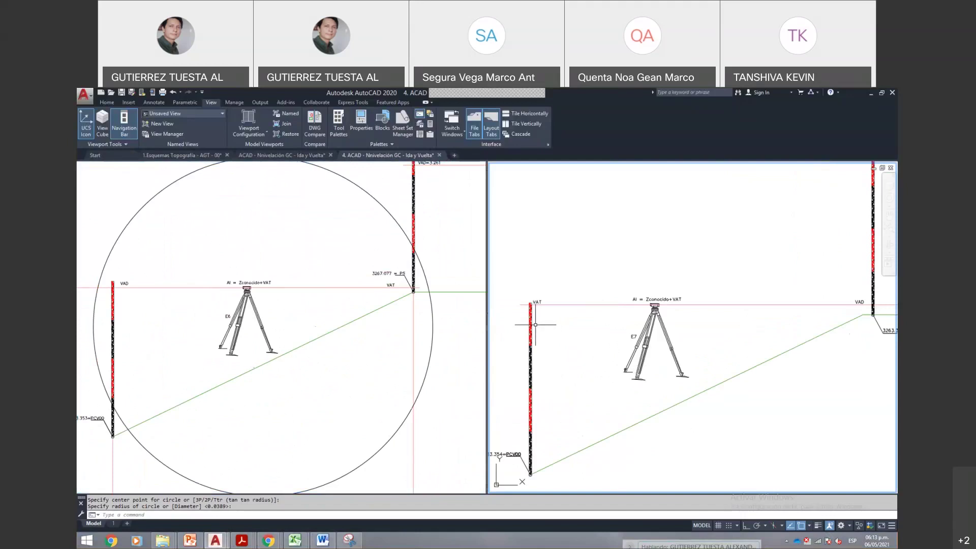
{"action": "left_click", "coordinate": [206, 310]}
{"action": "type", "text": "c"}
{"action": "key", "text": "Return"}
{"action": "left_click", "coordinate": [122, 286]}
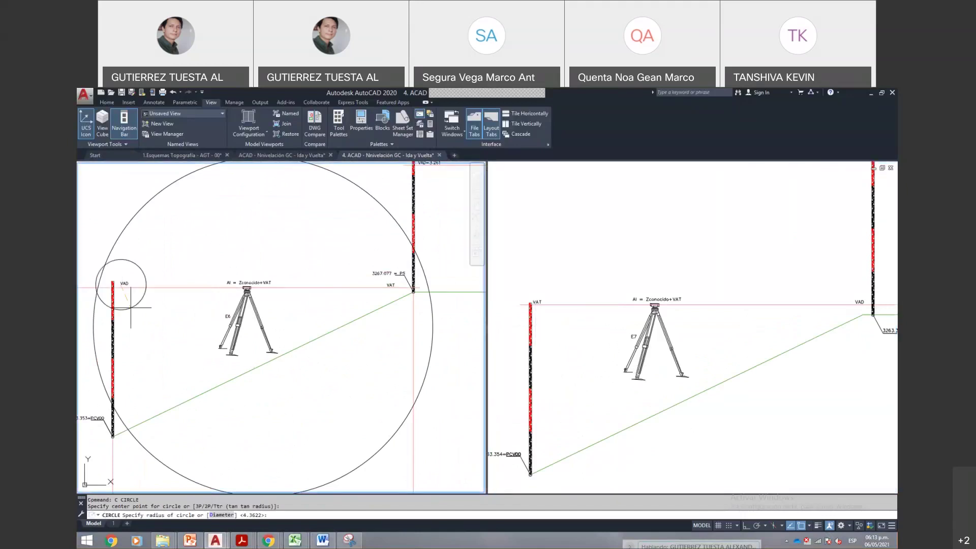
{"action": "key", "text": "Escape"}
{"action": "left_click", "coordinate": [589, 339]}
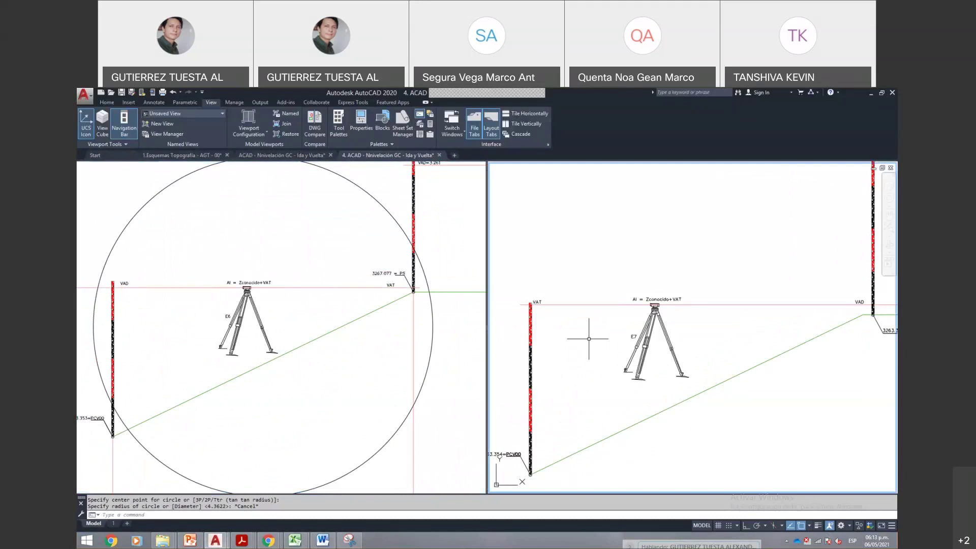
{"action": "left_click_drag", "start_coordinate": [592, 379], "coordinate": [612, 367]}
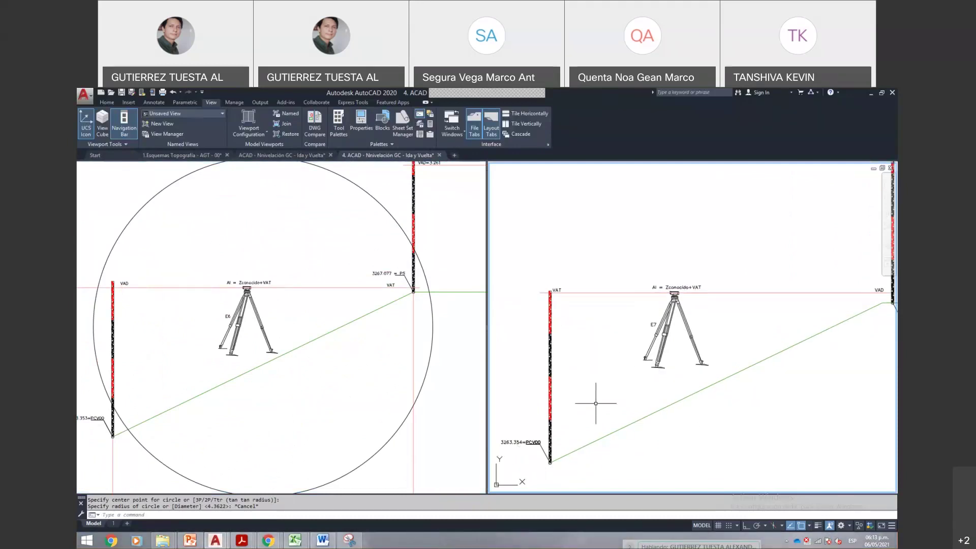
{"action": "scroll", "coordinate": [519, 445], "scroll_direction": "up", "scroll_amount": 6}
{"action": "scroll", "coordinate": [518, 446], "scroll_direction": "up", "scroll_amount": 1}
{"action": "scroll", "coordinate": [519, 445], "scroll_direction": "down", "scroll_amount": 8}
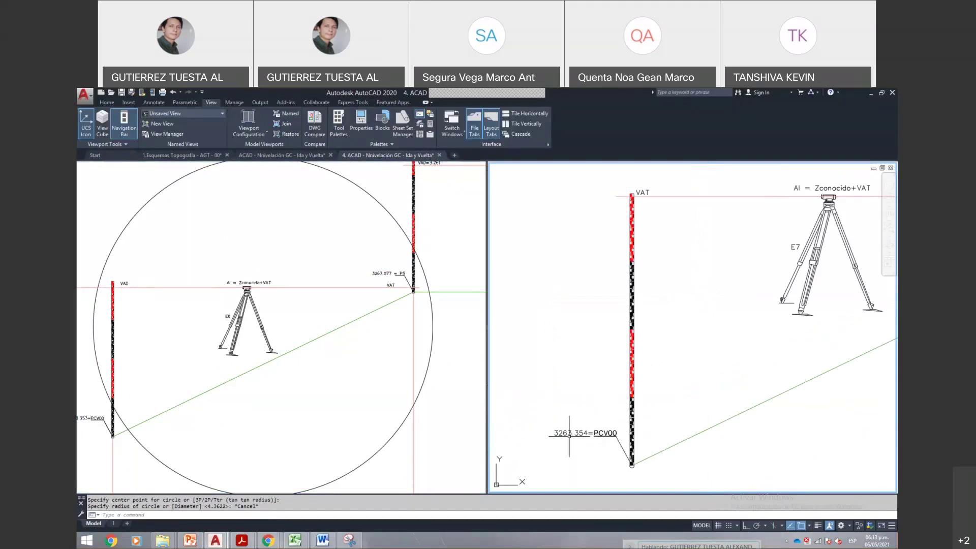
{"action": "mouse_move", "coordinate": [655, 399]}
{"action": "left_mouse_down"}
{"action": "mouse_move", "coordinate": [532, 418]}
{"action": "mouse_move", "coordinate": [577, 434]}
{"action": "left_mouse_up"}
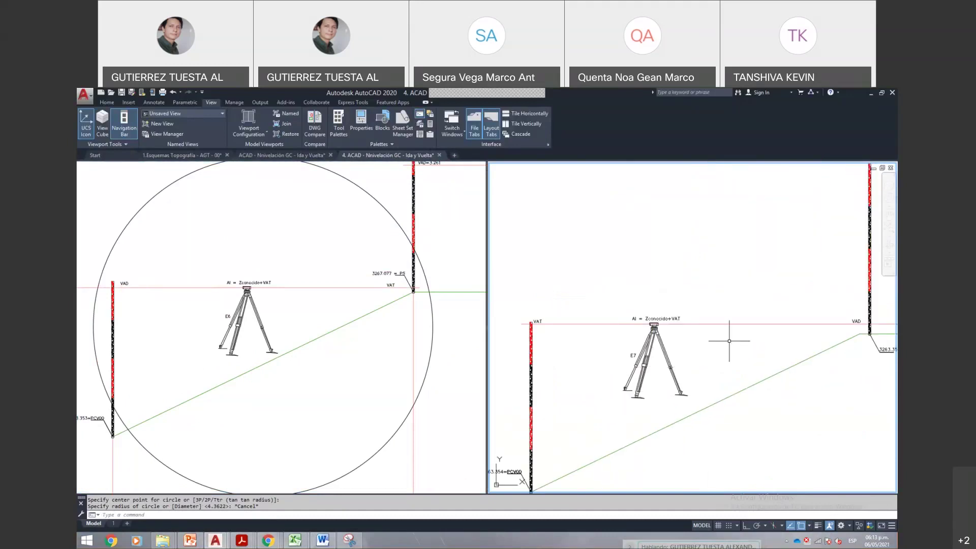
{"action": "scroll", "coordinate": [768, 330], "scroll_direction": "up", "scroll_amount": 4}
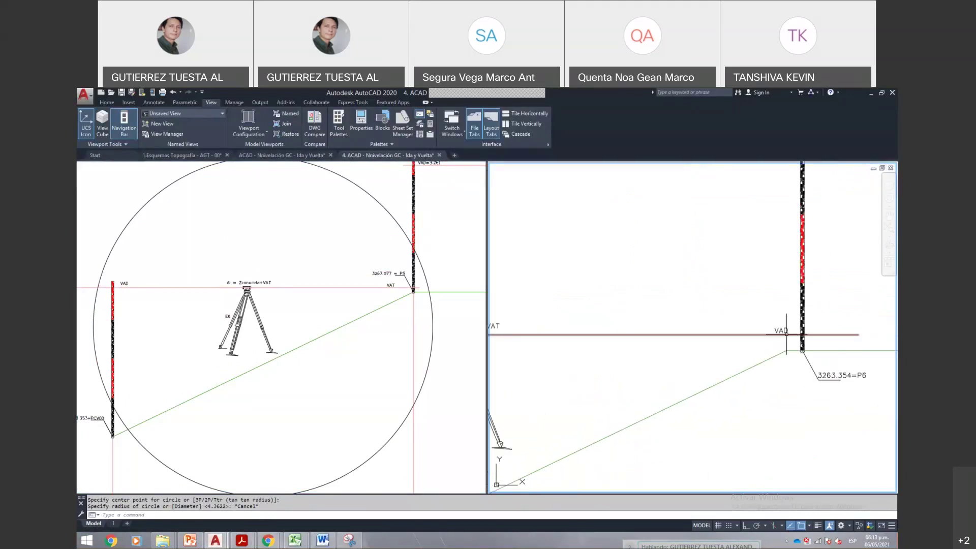
{"action": "scroll", "coordinate": [712, 356], "scroll_direction": "down", "scroll_amount": 1}
{"action": "scroll", "coordinate": [708, 374], "scroll_direction": "up", "scroll_amount": 5}
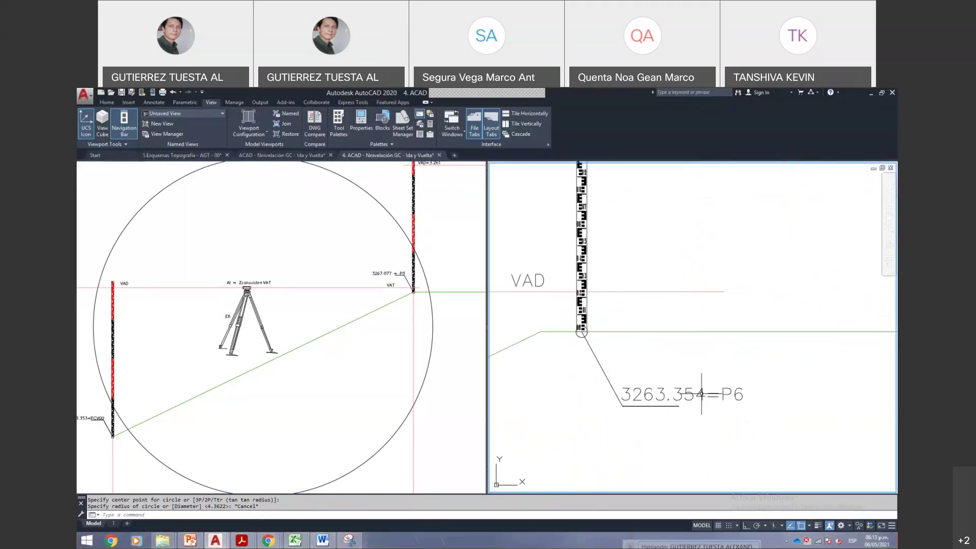
{"action": "scroll", "coordinate": [719, 376], "scroll_direction": "down", "scroll_amount": 2}
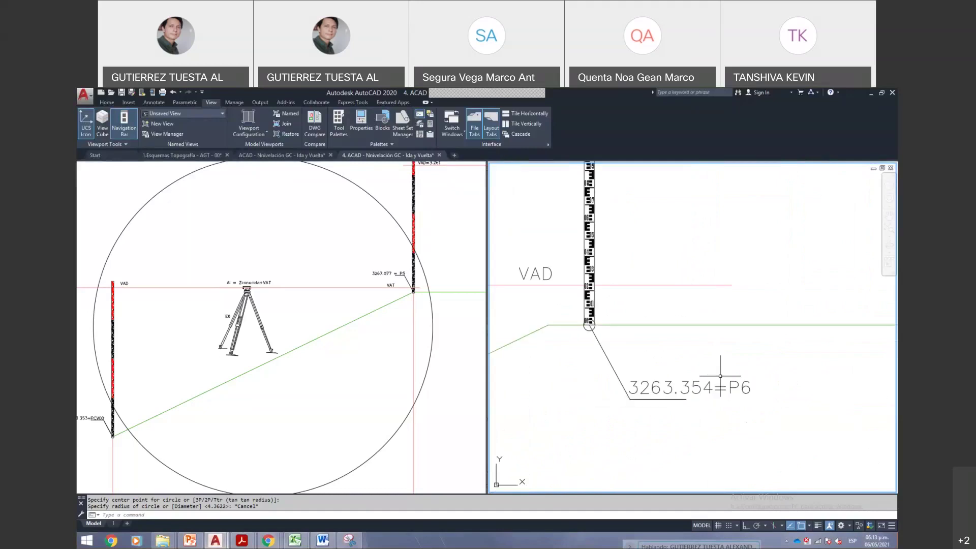
{"action": "scroll", "coordinate": [710, 364], "scroll_direction": "down", "scroll_amount": 5}
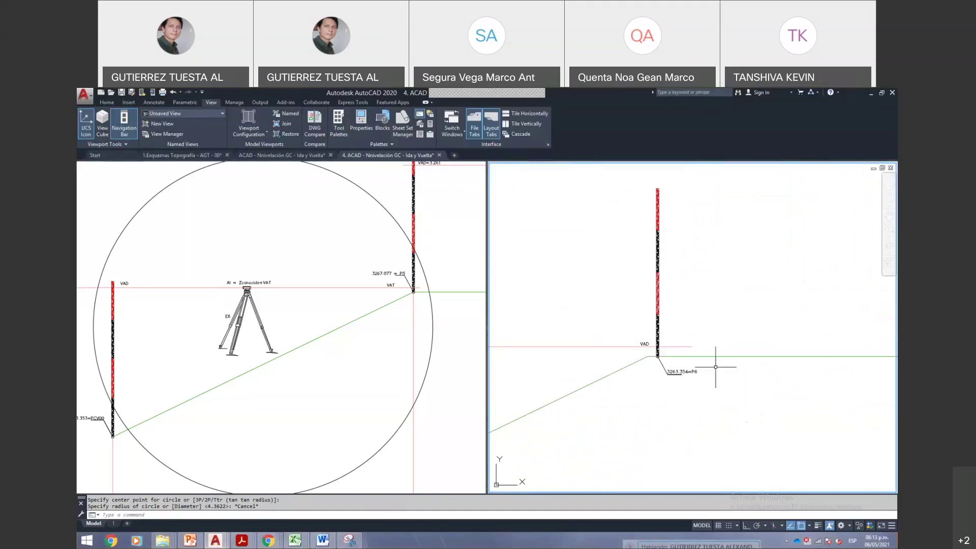
{"action": "scroll", "coordinate": [601, 375], "scroll_direction": "down", "scroll_amount": 8}
{"action": "left_click_drag", "start_coordinate": [817, 361], "coordinate": [619, 385]}
{"action": "scroll", "coordinate": [696, 349], "scroll_direction": "up", "scroll_amount": 7}
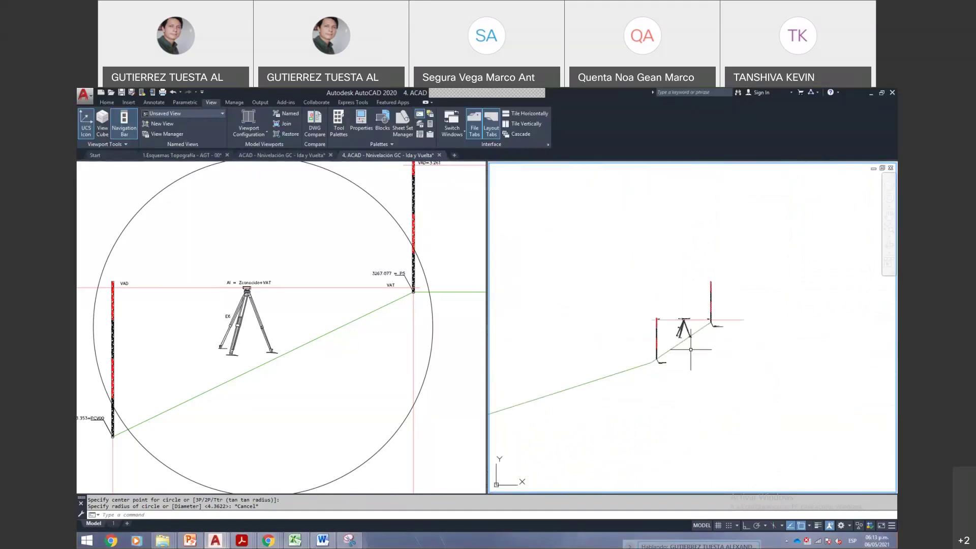
{"action": "scroll", "coordinate": [668, 330], "scroll_direction": "up", "scroll_amount": 4}
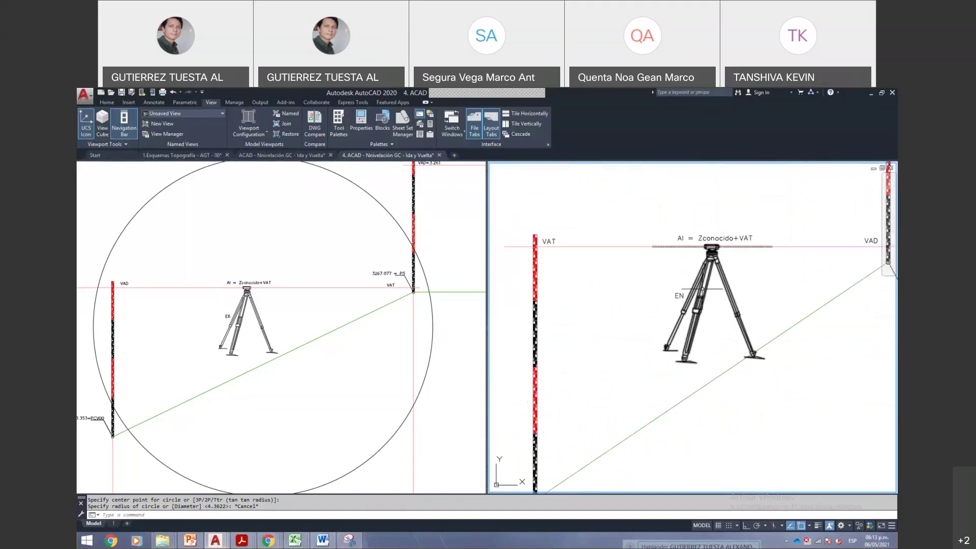
{"action": "scroll", "coordinate": [660, 315], "scroll_direction": "down", "scroll_amount": 2}
{"action": "scroll", "coordinate": [600, 426], "scroll_direction": "up", "scroll_amount": 6}
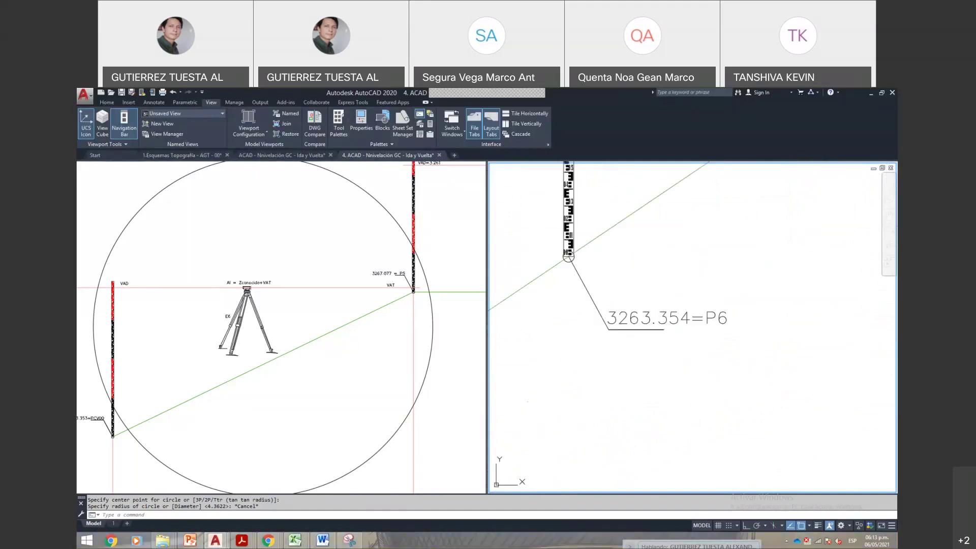
- Edit the rod point label, replacing P6 with PN so it reads 3263.354=PN
{"action": "double_click", "coordinate": [722, 325]}
{"action": "left_click_drag", "start_coordinate": [705, 324], "coordinate": [735, 327]}
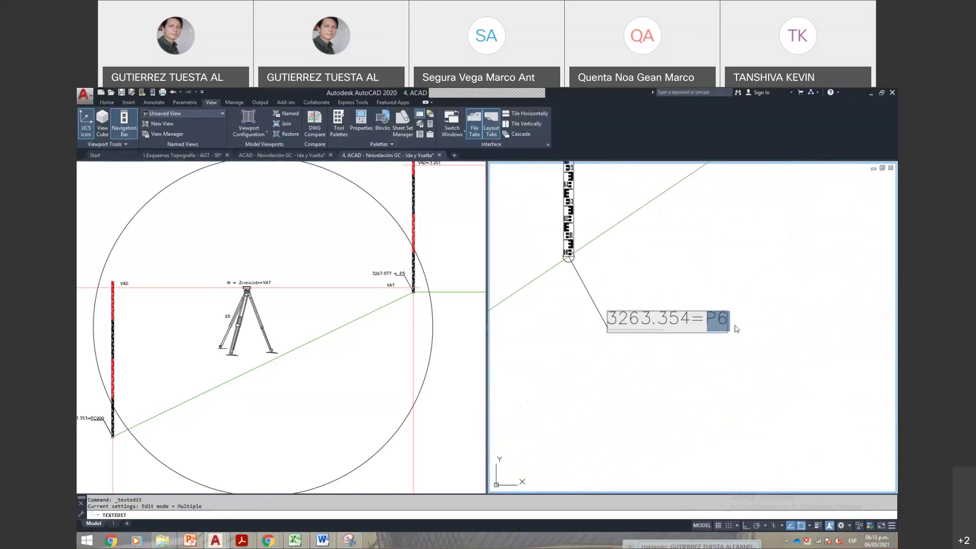
{"action": "type", "text": "PN"}
{"action": "key", "text": "Return"}
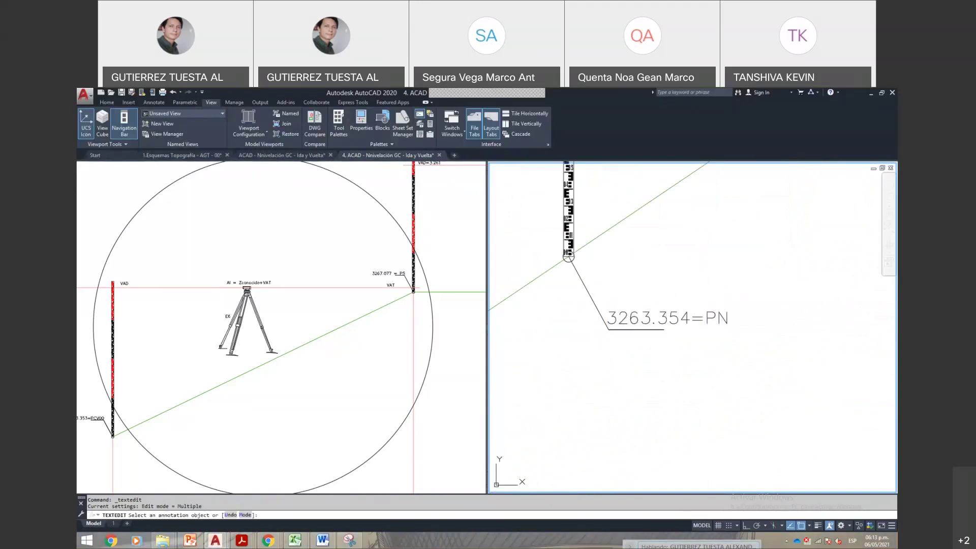
{"action": "key", "text": "Escape"}
{"action": "scroll", "coordinate": [621, 388], "scroll_direction": "down", "scroll_amount": 5}
{"action": "scroll", "coordinate": [651, 366], "scroll_direction": "up", "scroll_amount": 6}
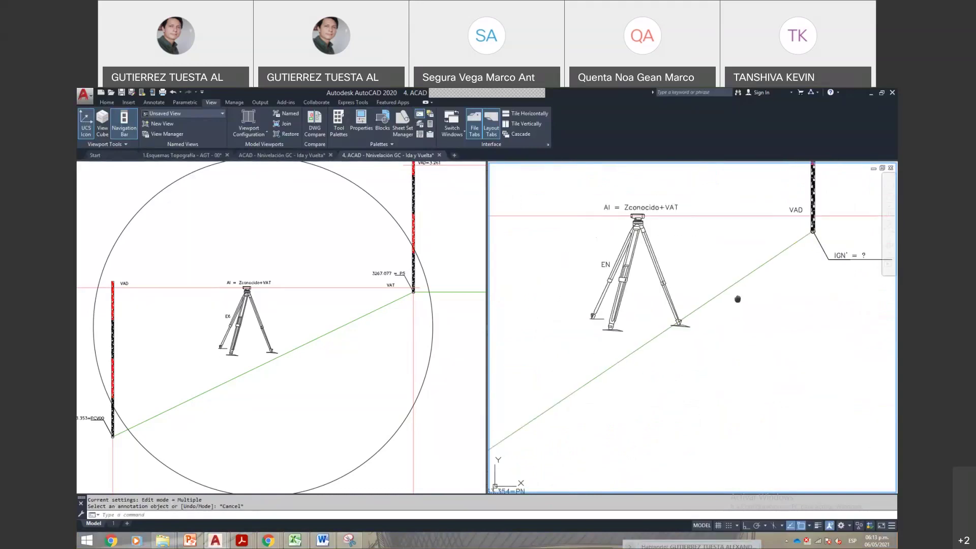
{"action": "scroll", "coordinate": [661, 338], "scroll_direction": "down", "scroll_amount": 2}
{"action": "scroll", "coordinate": [660, 340], "scroll_direction": "up", "scroll_amount": 7}
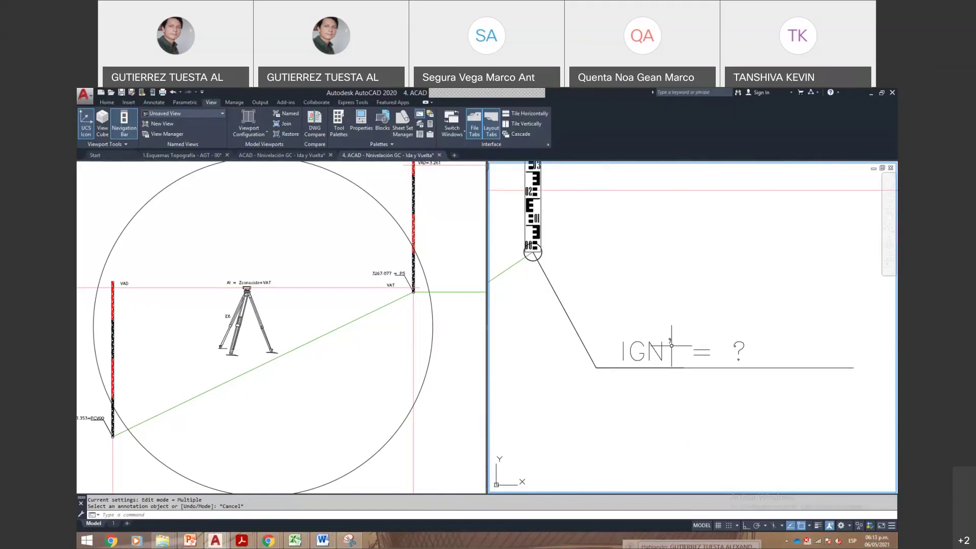
{"action": "scroll", "coordinate": [672, 346], "scroll_direction": "down", "scroll_amount": 5}
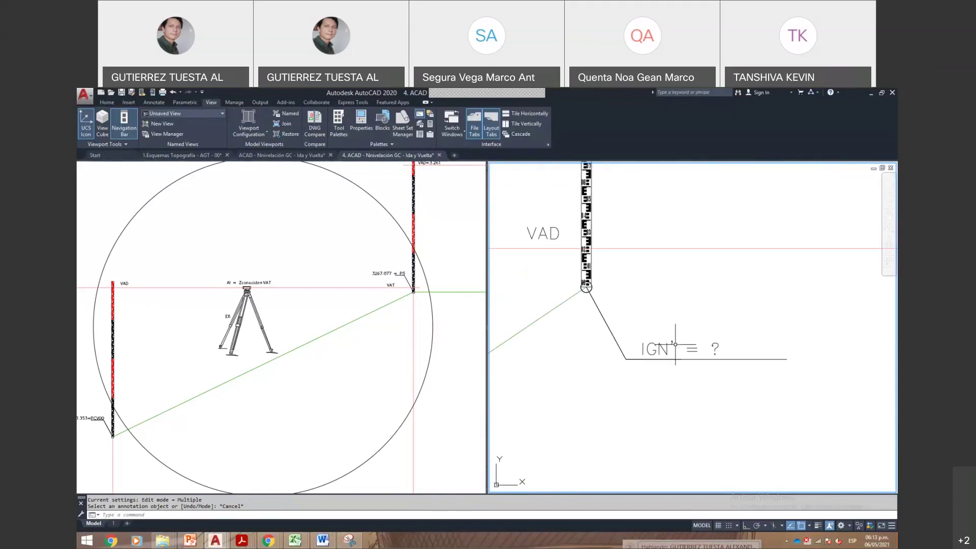
{"action": "scroll", "coordinate": [676, 346], "scroll_direction": "up", "scroll_amount": 2}
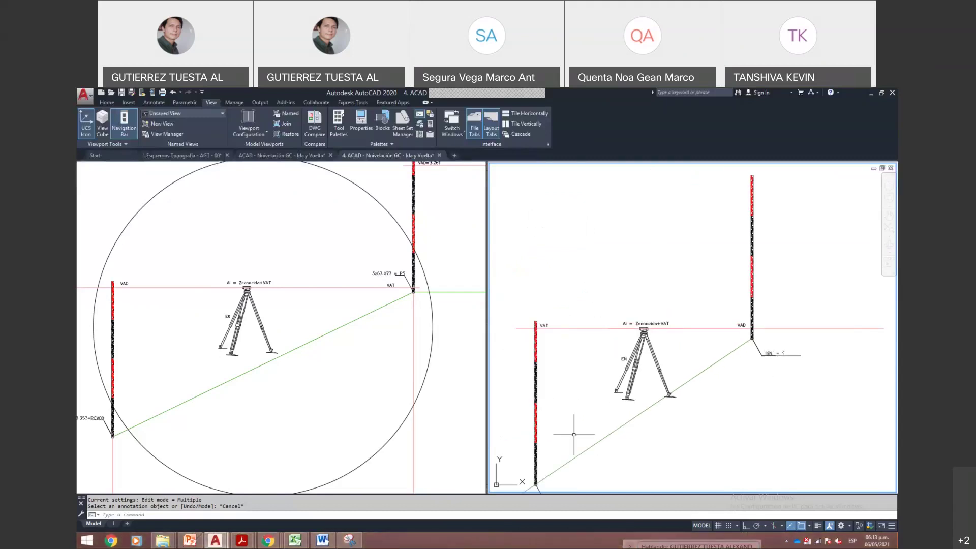
- Scroll through the Word Estación reading tables, then switch to the Excel field-book workbook
{"action": "left_click", "coordinate": [322, 540]}
{"action": "left_click", "coordinate": [447, 385]}
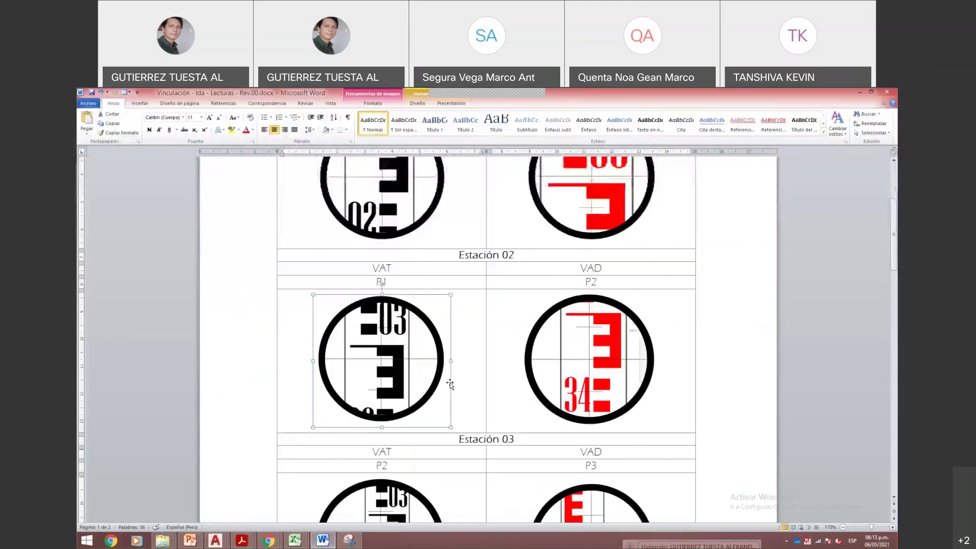
{"action": "scroll", "coordinate": [468, 396], "scroll_direction": "up", "scroll_amount": 4}
{"action": "scroll", "coordinate": [468, 396], "scroll_direction": "down", "scroll_amount": 12}
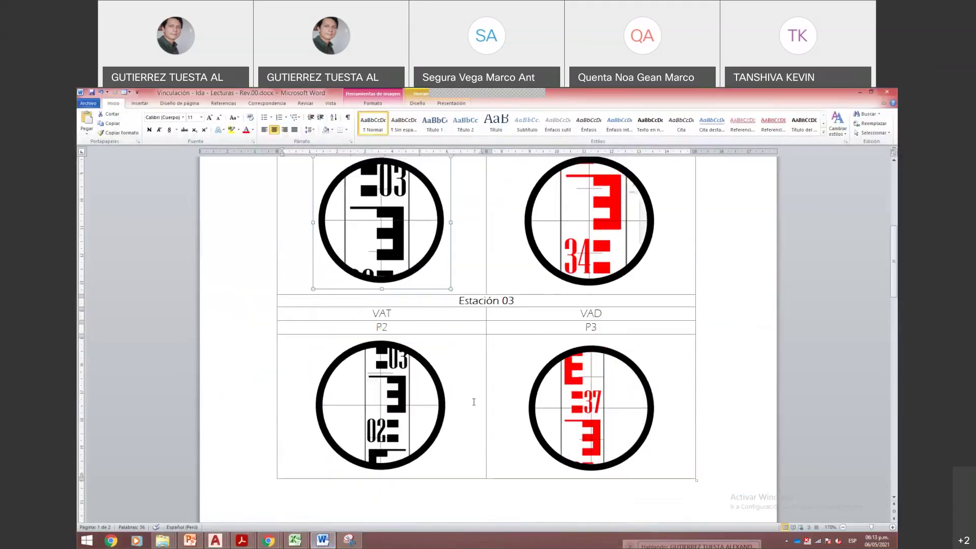
{"action": "scroll", "coordinate": [474, 403], "scroll_direction": "down", "scroll_amount": 10}
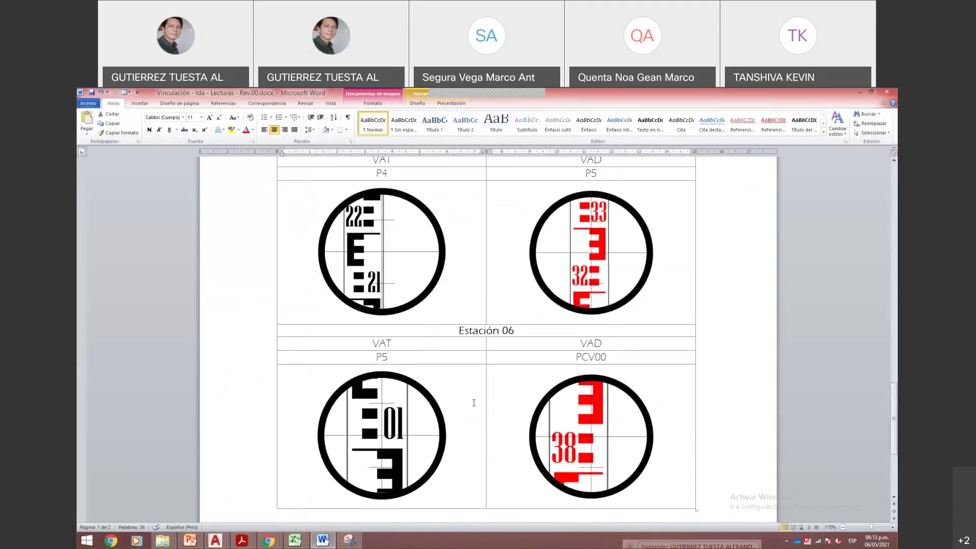
{"action": "scroll", "coordinate": [474, 403], "scroll_direction": "up", "scroll_amount": 5}
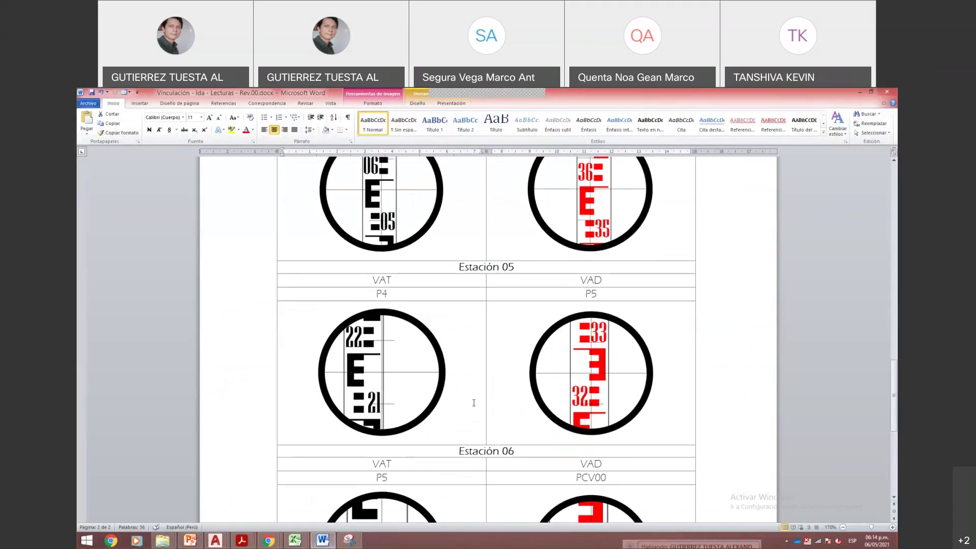
{"action": "scroll", "coordinate": [474, 402], "scroll_direction": "up", "scroll_amount": 4}
{"action": "scroll", "coordinate": [474, 402], "scroll_direction": "up", "scroll_amount": 2}
{"action": "scroll", "coordinate": [474, 402], "scroll_direction": "down", "scroll_amount": 10}
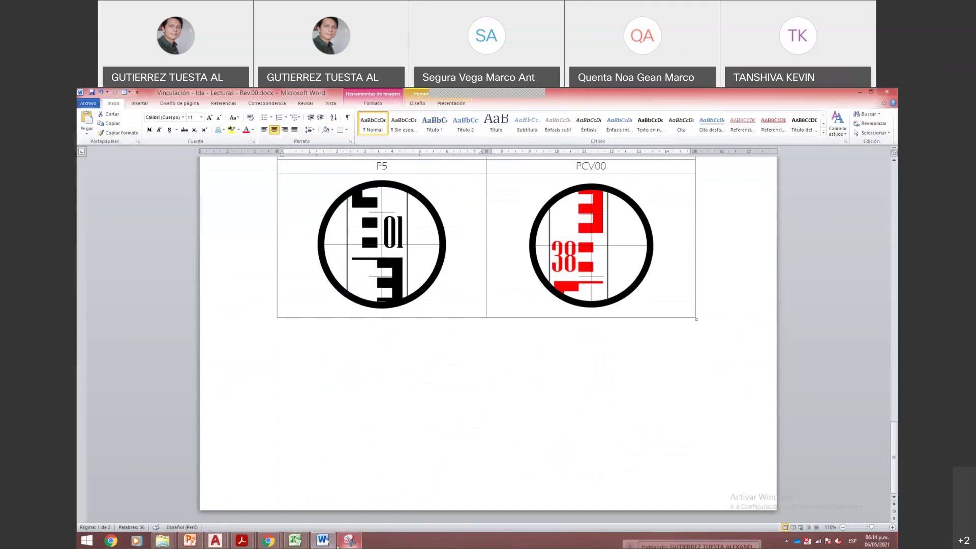
{"action": "mouse_move", "coordinate": [304, 544]}
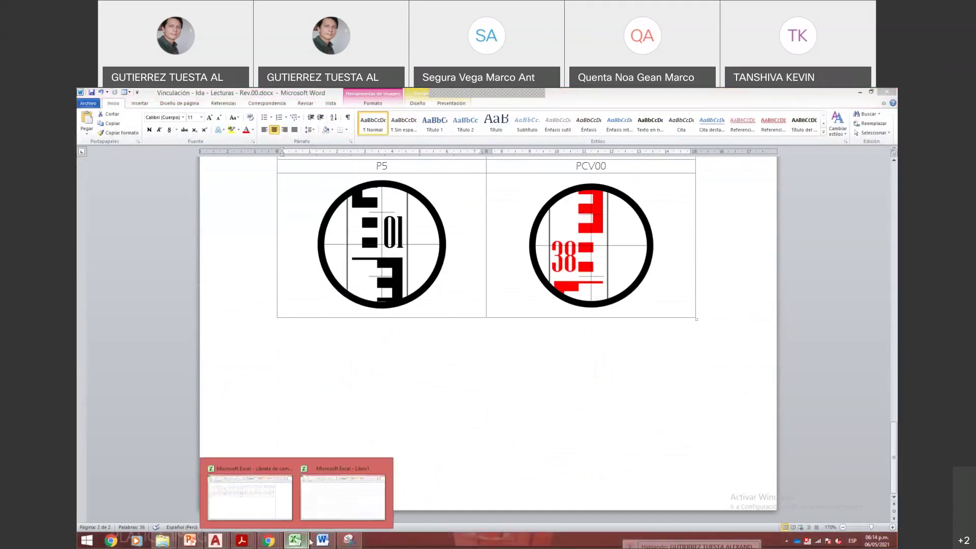
{"action": "left_click", "coordinate": [250, 490]}
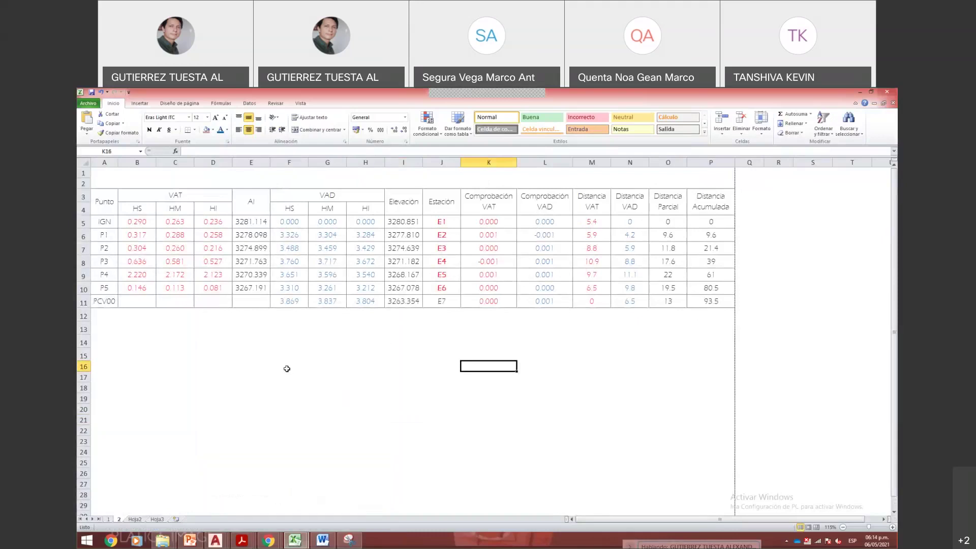
- Select the field-book table A3:P11 to review it, then deselect by picking cell E17
{"action": "left_click", "coordinate": [226, 368]}
{"action": "left_click_drag", "start_coordinate": [108, 200], "coordinate": [722, 306]}
{"action": "left_click", "coordinate": [267, 375]}
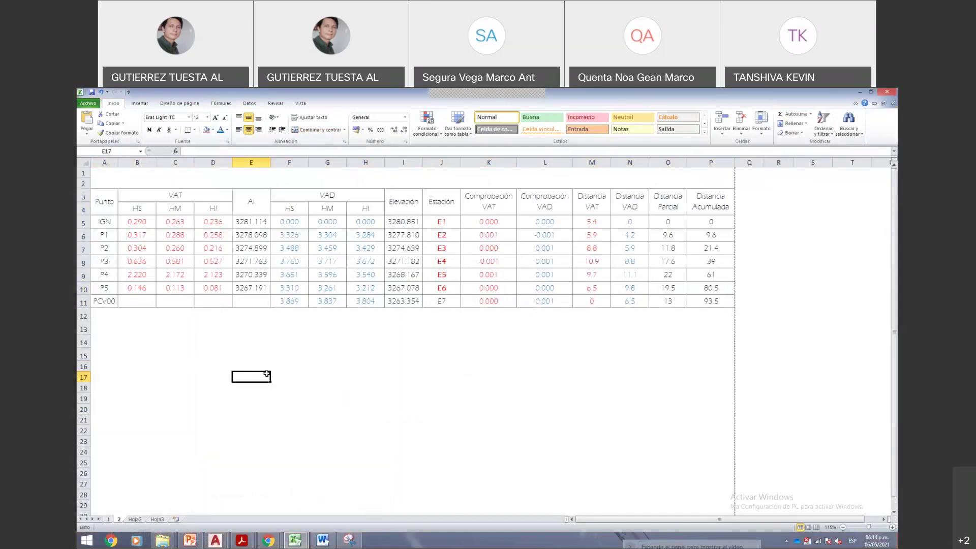
- Scroll through both pages of station readings in the Word document
{"action": "left_click", "coordinate": [322, 540]}
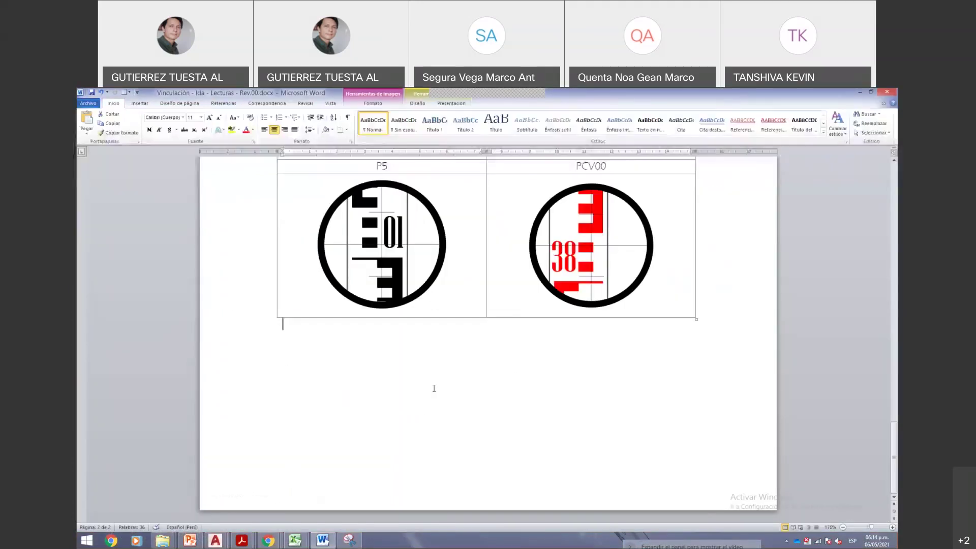
{"action": "scroll", "coordinate": [425, 386], "scroll_direction": "up", "scroll_amount": 8}
{"action": "scroll", "coordinate": [447, 382], "scroll_direction": "down", "scroll_amount": 5}
{"action": "scroll", "coordinate": [449, 385], "scroll_direction": "down", "scroll_amount": 3}
{"action": "scroll", "coordinate": [450, 389], "scroll_direction": "down", "scroll_amount": 8, "text": "ctrl"}
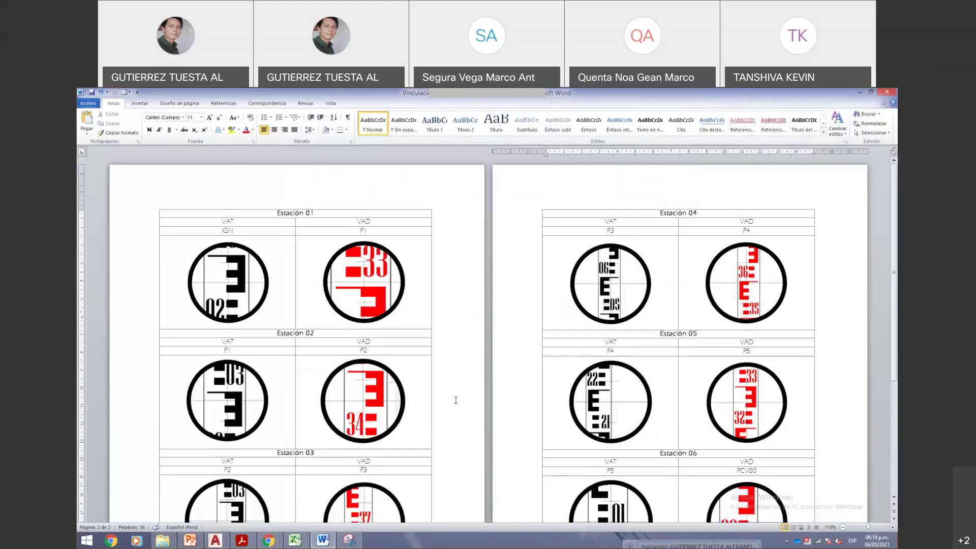
{"action": "scroll", "coordinate": [457, 371], "scroll_direction": "down", "scroll_amount": 3}
{"action": "scroll", "coordinate": [417, 376], "scroll_direction": "up", "scroll_amount": 3}
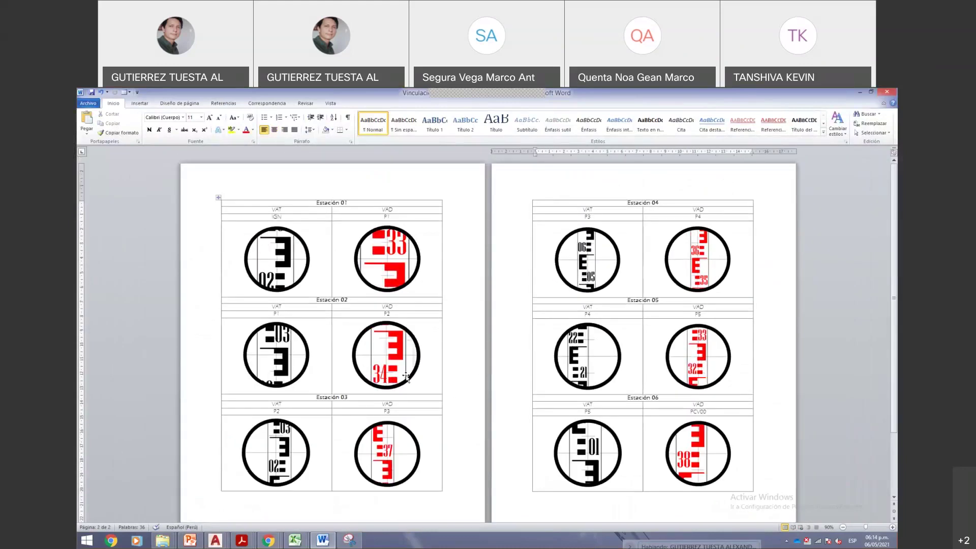
{"action": "scroll", "coordinate": [432, 331], "scroll_direction": "down", "scroll_amount": 3}
{"action": "scroll", "coordinate": [435, 333], "scroll_direction": "up", "scroll_amount": 3}
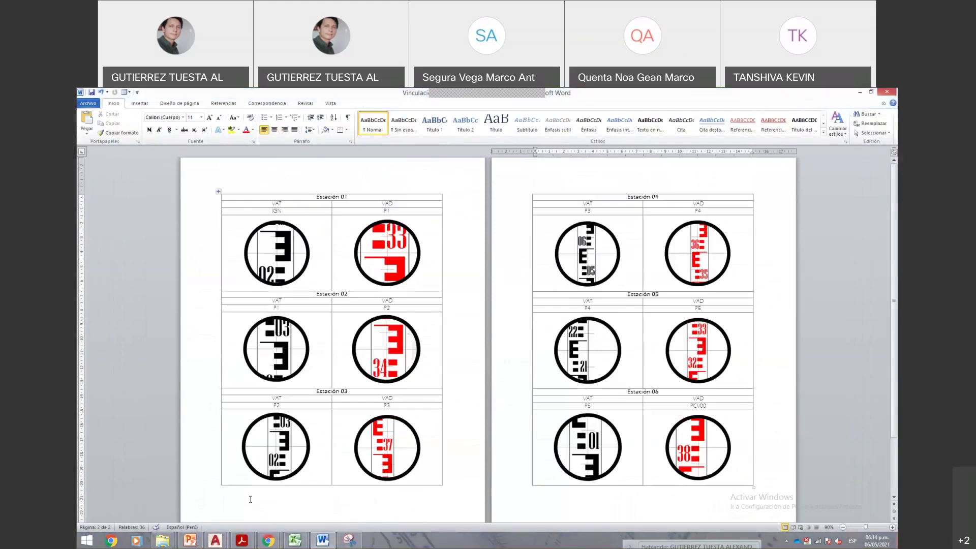
- In Excel, select rows 2–3 and insert two blank rows above the table
{"action": "mouse_move", "coordinate": [295, 540]}
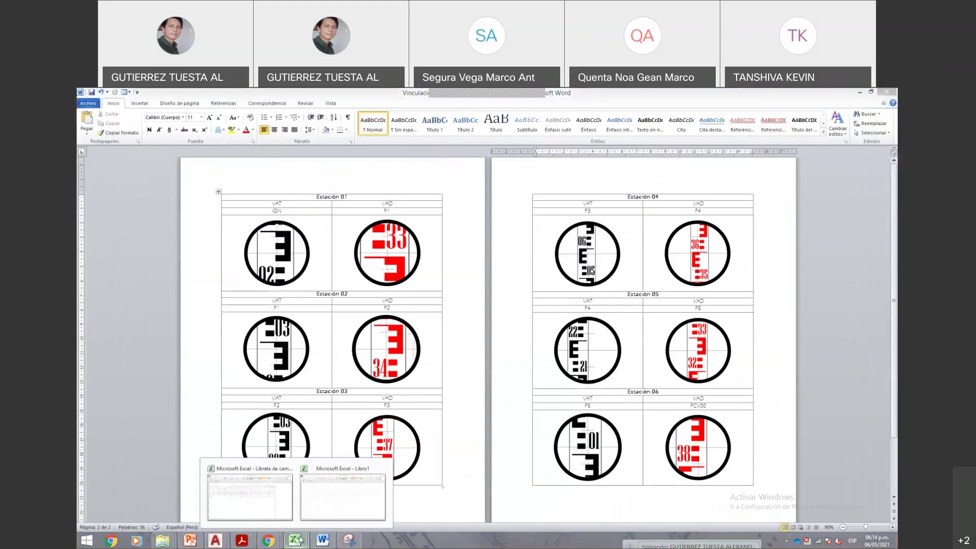
{"action": "left_click", "coordinate": [249, 498]}
{"action": "left_click_drag", "start_coordinate": [84, 183], "coordinate": [82, 197]}
{"action": "right_click", "coordinate": [82, 196]}
{"action": "left_click", "coordinate": [105, 257]}
{"action": "left_click", "coordinate": [104, 195]}
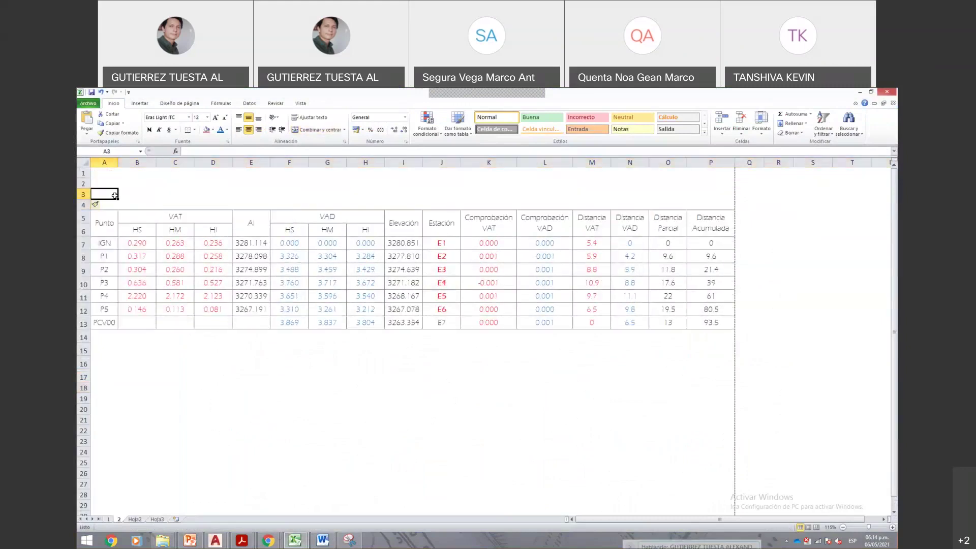
- Enter the title 'Vinculación de Elevaciones: Tramo de IDA: IGN-PCV00' in cell A3
{"action": "type", "text": "vINC"}
{"action": "key", "text": "Escape"}
{"action": "type", "text": "V"}
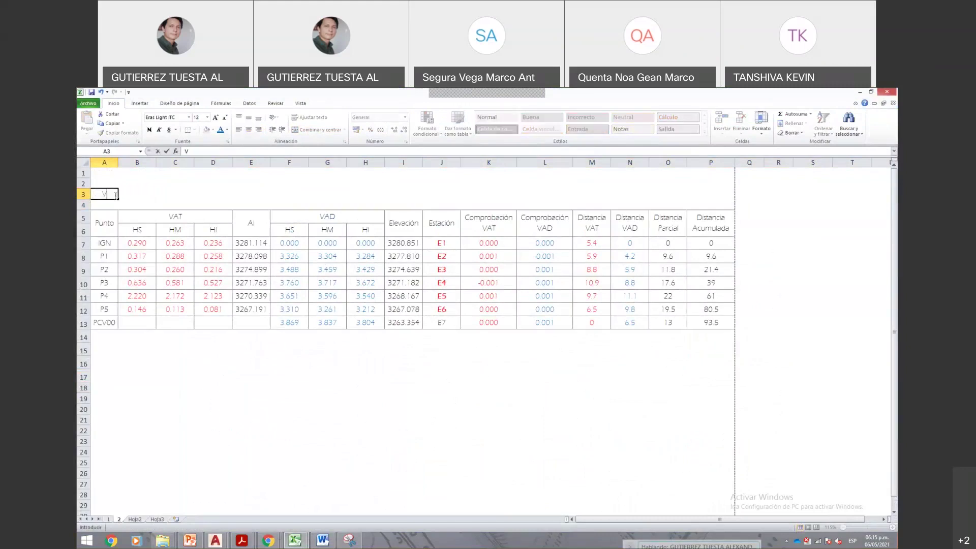
{"action": "type", "text": "inculación de Elevaciones: Tramo de i"}
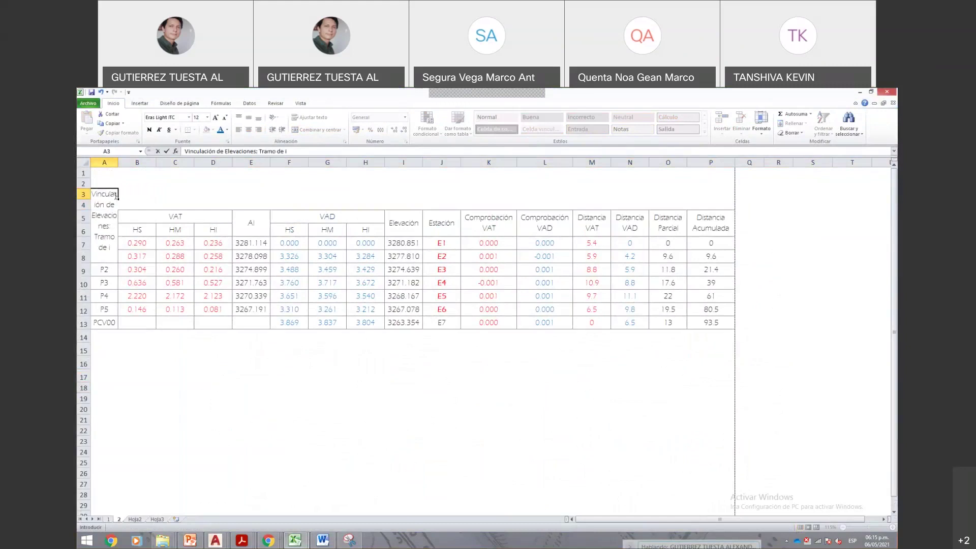
{"action": "key", "text": "BackSpace"}
{"action": "type", "text": "IDA"}
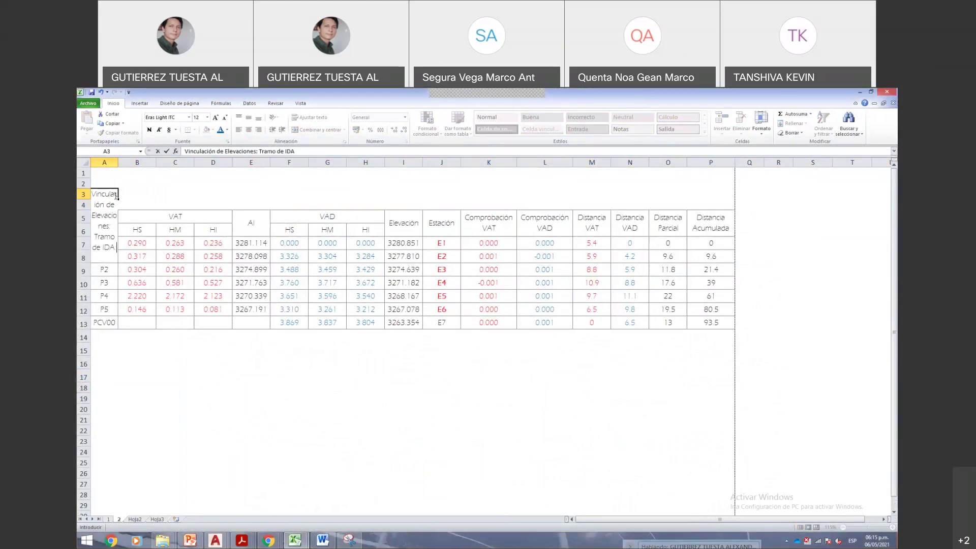
{"action": "type", "text": ": IGN-PCV00"}
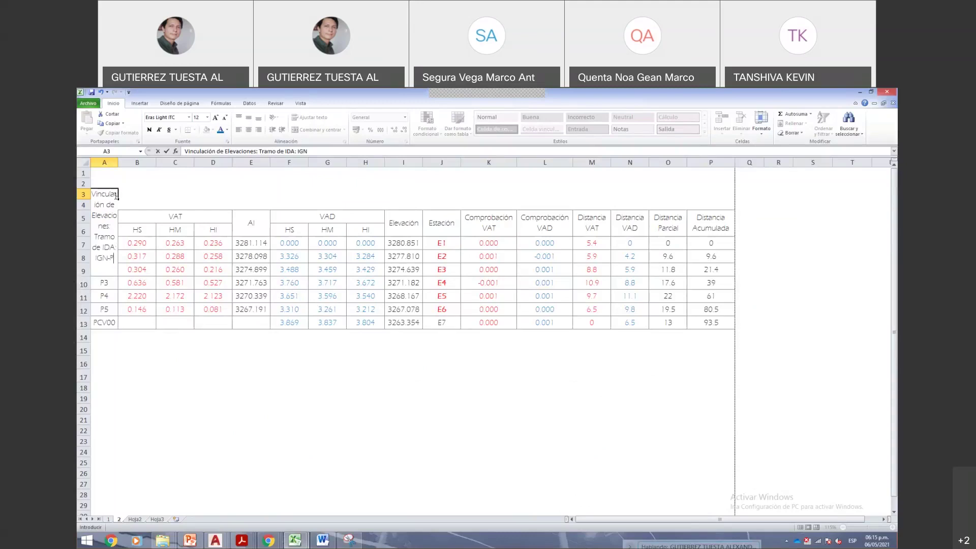
{"action": "key", "text": "Return"}
- Left-align the A3 title and copy it to A15, replacing IDA with VUELTA
{"action": "left_click", "coordinate": [115, 195]}
{"action": "left_click", "coordinate": [239, 130]}
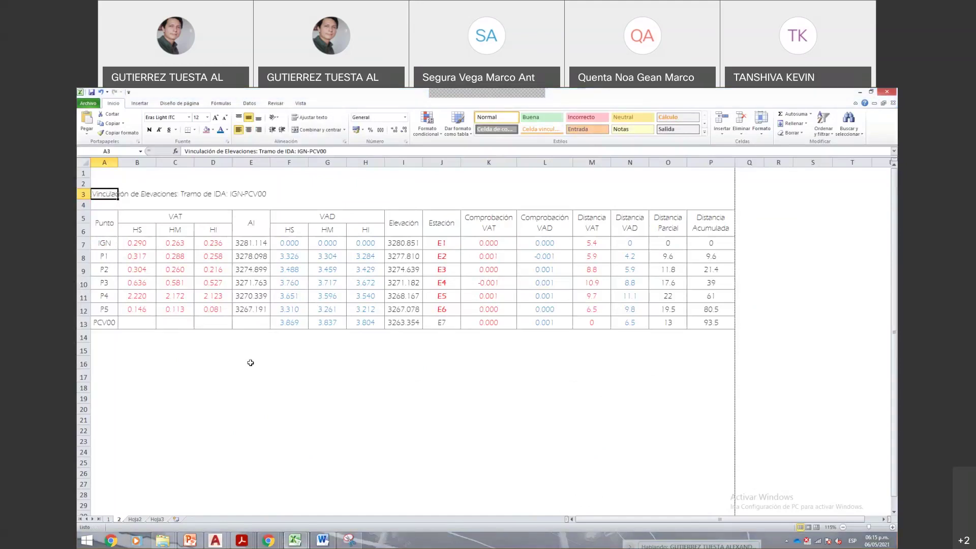
{"action": "key", "text": "ctrl+c"}
{"action": "left_click", "coordinate": [104, 350]}
{"action": "key", "text": "ctrl+v"}
{"action": "key", "text": "F2"}
{"action": "left_click", "coordinate": [212, 350]}
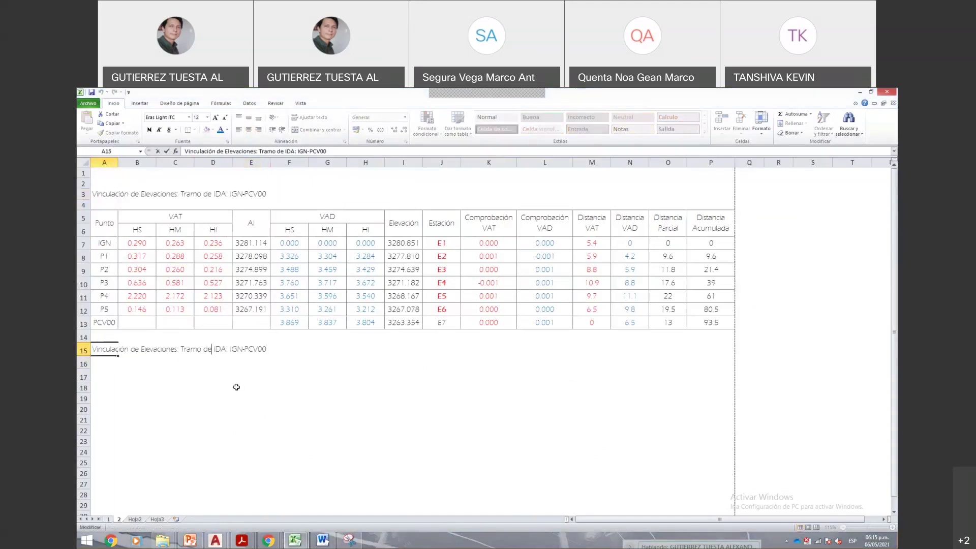
{"action": "key", "text": "shift+Right"}
{"action": "key", "text": "shift+Right"}
{"action": "key", "text": "shift+Right"}
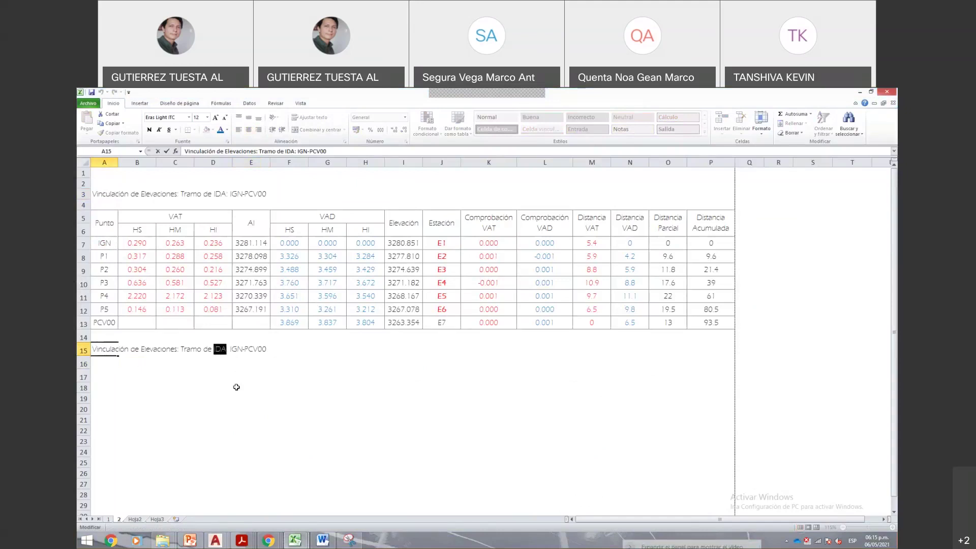
{"action": "type", "text": "V"}
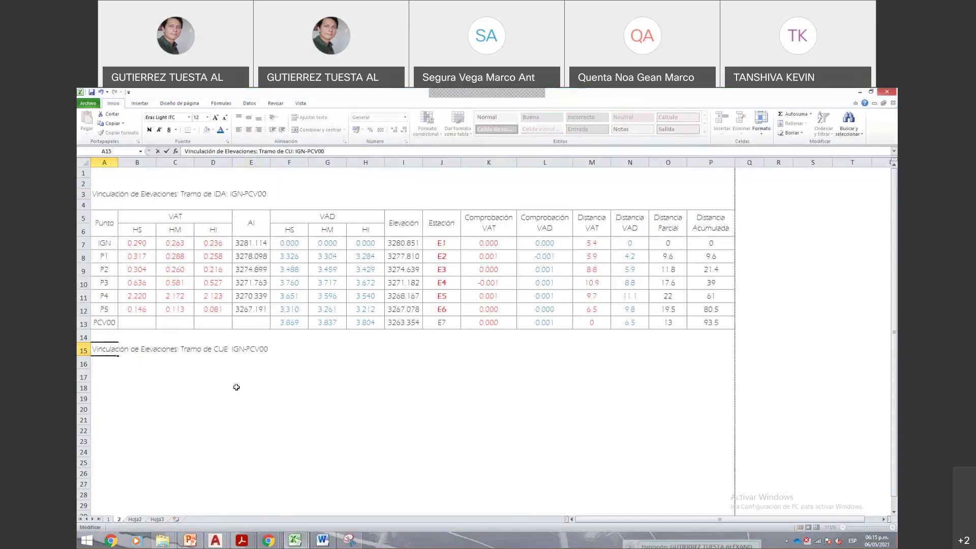
{"action": "type", "text": "UELTA"}
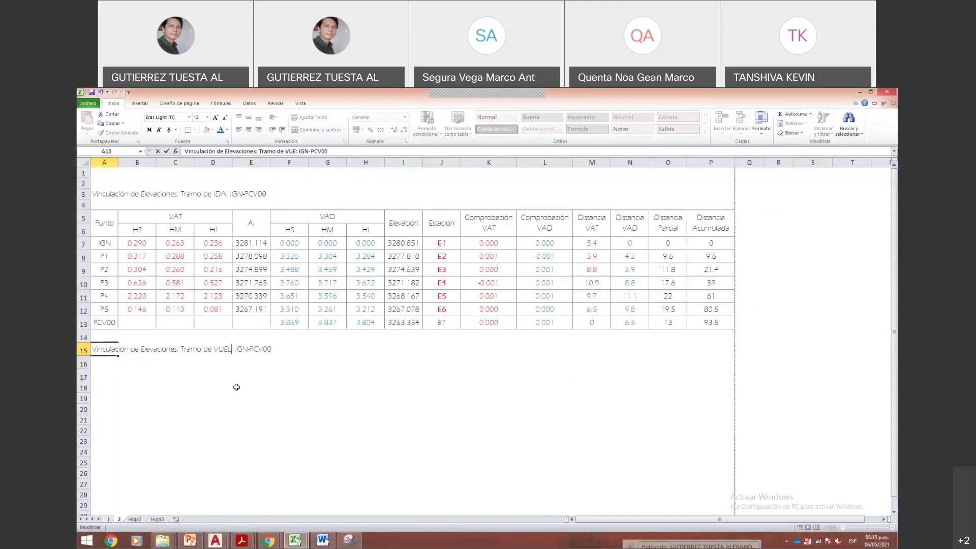
{"action": "key", "text": "Return"}
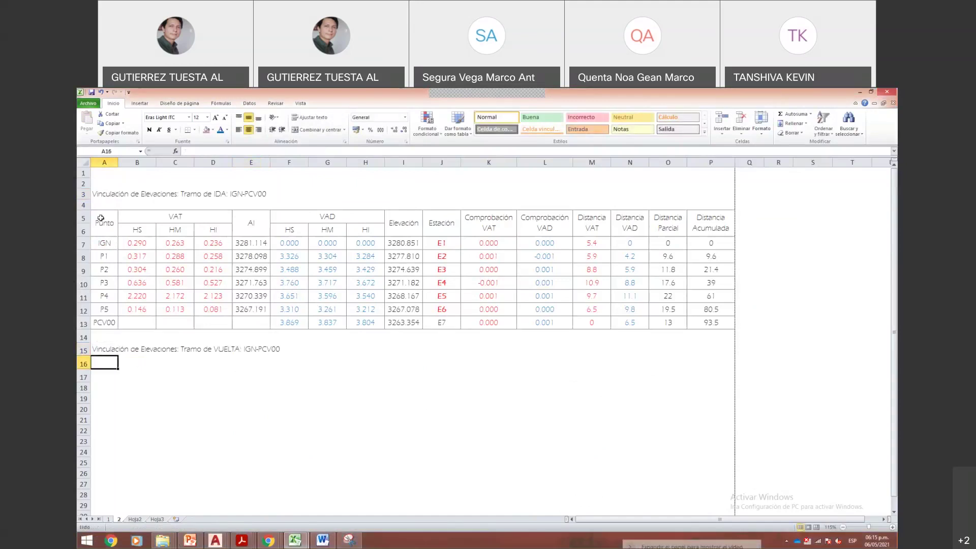
- Copy the IDA table (A5:P13) and paste it at A16 under the VUELTA title
{"action": "left_click_drag", "start_coordinate": [101, 218], "coordinate": [711, 322]}
{"action": "key", "text": "ctrl+c"}
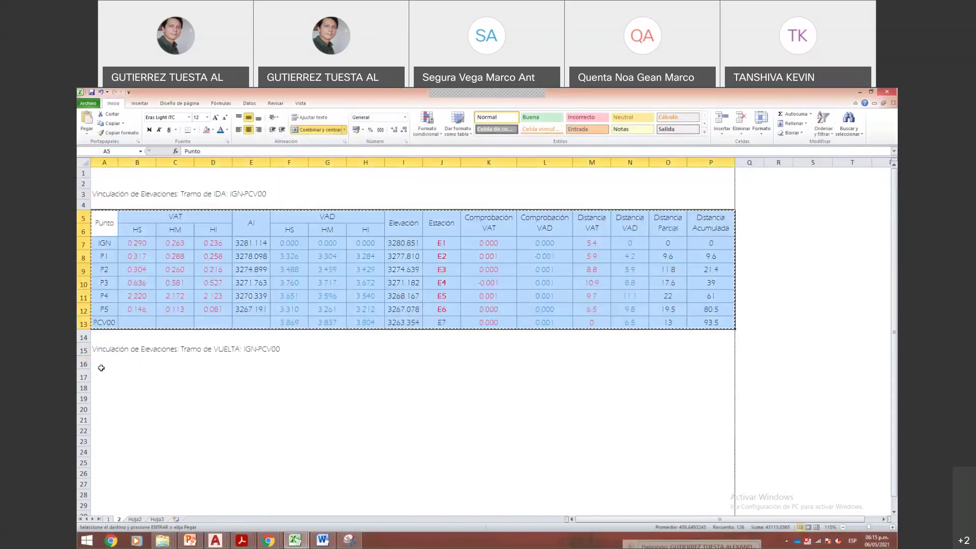
{"action": "left_click", "coordinate": [102, 366]}
{"action": "key", "text": "ctrl+v"}
{"action": "left_click", "coordinate": [215, 474]}
{"action": "key", "text": "Escape"}
- Relabel the first copied points in A18:A20 as PCV00, P6 and P7
{"action": "left_click", "coordinate": [104, 453]}
{"action": "key", "text": "ctrl+c"}
{"action": "left_click", "coordinate": [104, 388]}
{"action": "key", "text": "Return"}
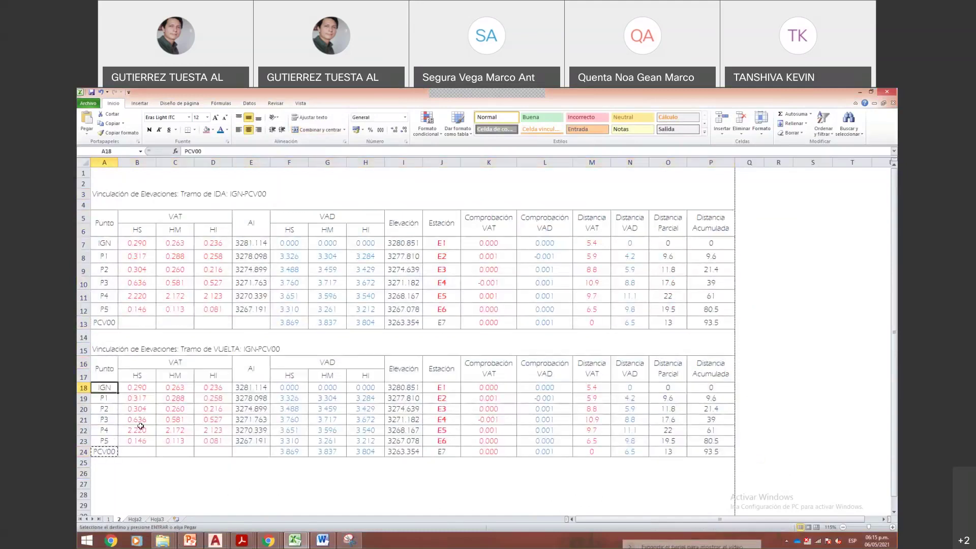
{"action": "double_click", "coordinate": [109, 398]}
{"action": "key", "text": "BackSpace"}
{"action": "type", "text": "6"}
{"action": "key", "text": "Return"}
{"action": "type", "text": "P7"}
{"action": "key", "text": "Return"}
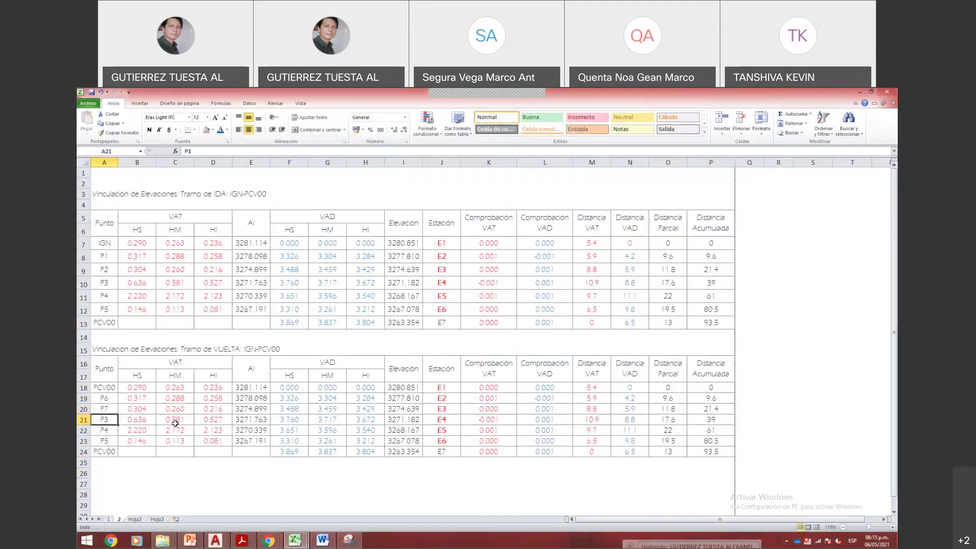
- Rename the remaining points in A21:A24 to P8, P9, PN and IGN
{"action": "key", "text": "F2"}
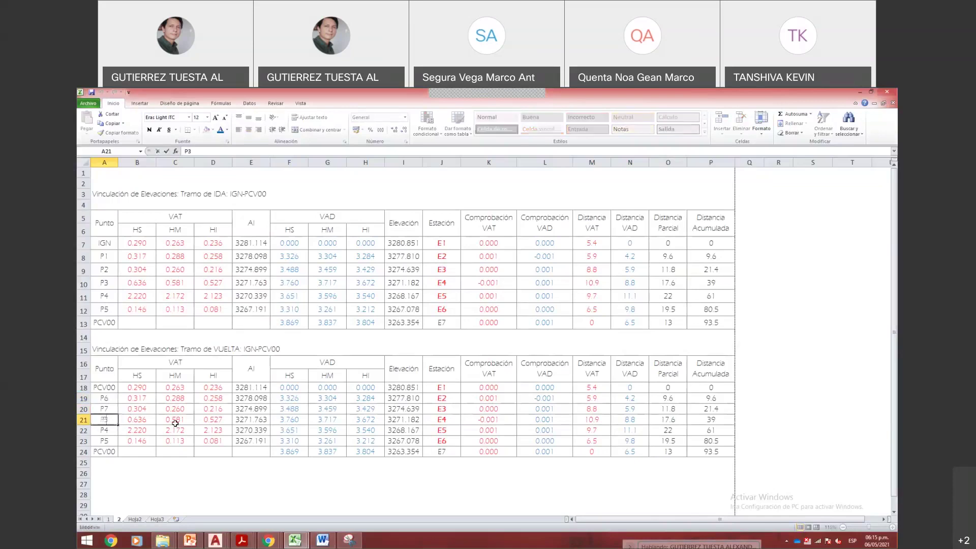
{"action": "key", "text": "BackSpace"}
{"action": "type", "text": "8"}
{"action": "key", "text": "Return"}
{"action": "key", "text": "F2"}
{"action": "key", "text": "BackSpace"}
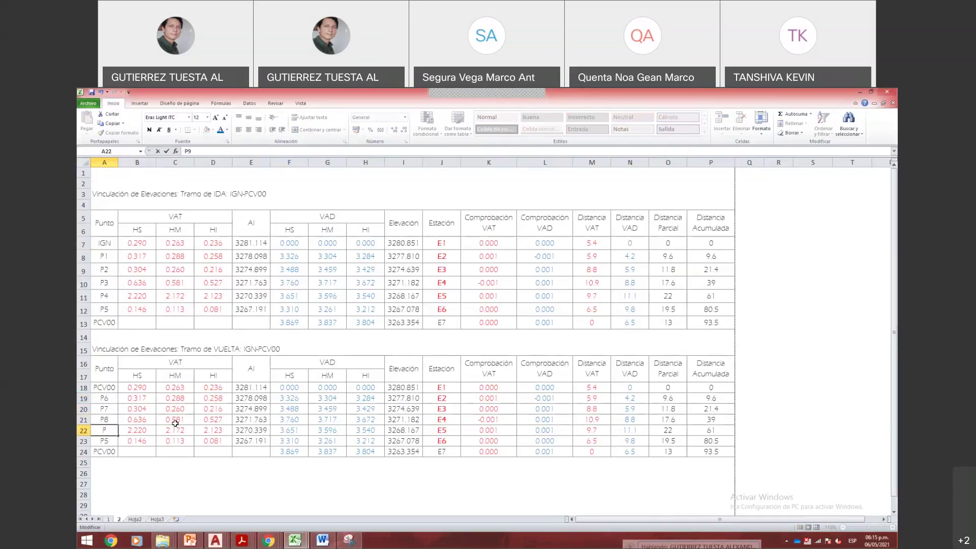
{"action": "type", "text": "9"}
{"action": "key", "text": "Return"}
{"action": "key", "text": "F2"}
{"action": "key", "text": "BackSpace"}
{"action": "type", "text": "M"}
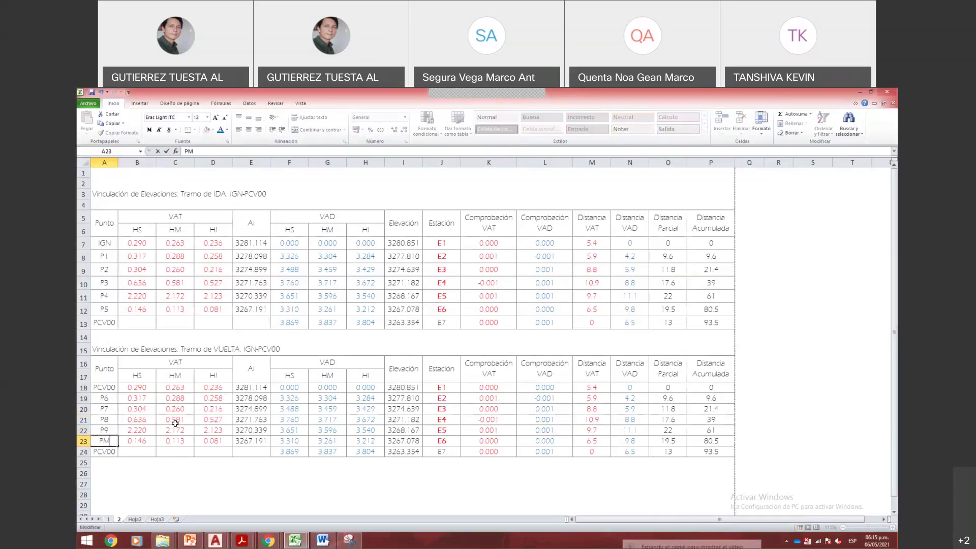
{"action": "key", "text": "BackSpace"}
{"action": "type", "text": "N"}
{"action": "key", "text": "Return"}
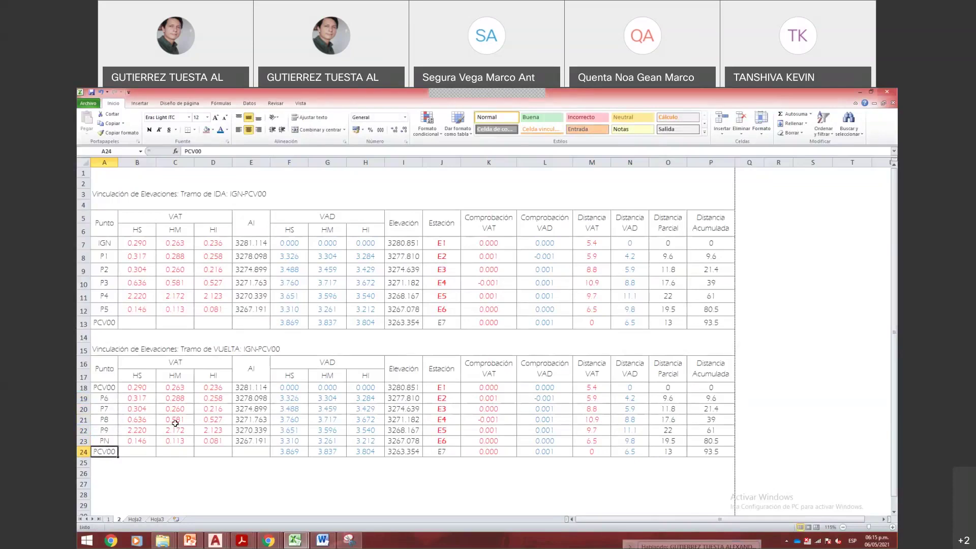
{"action": "type", "text": "IGN"}
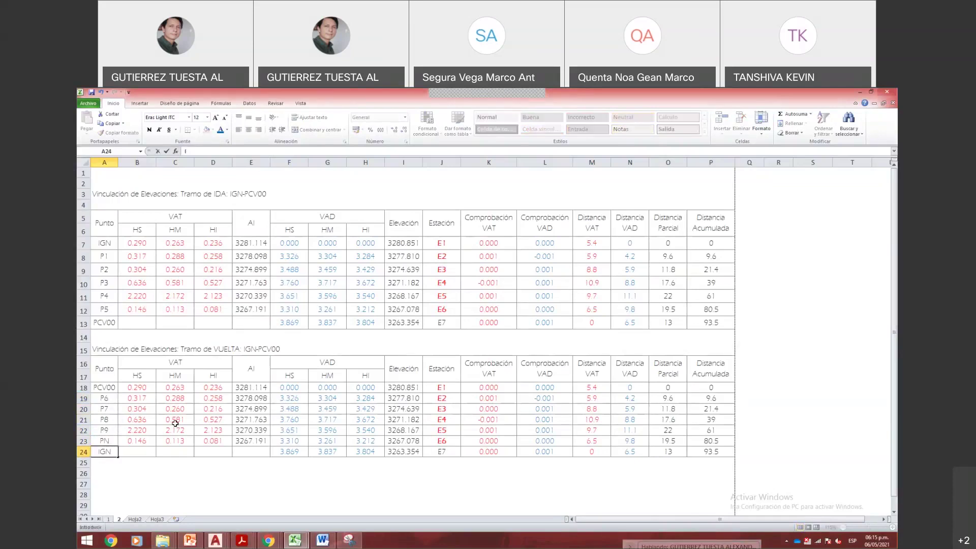
{"action": "key", "text": "Return"}
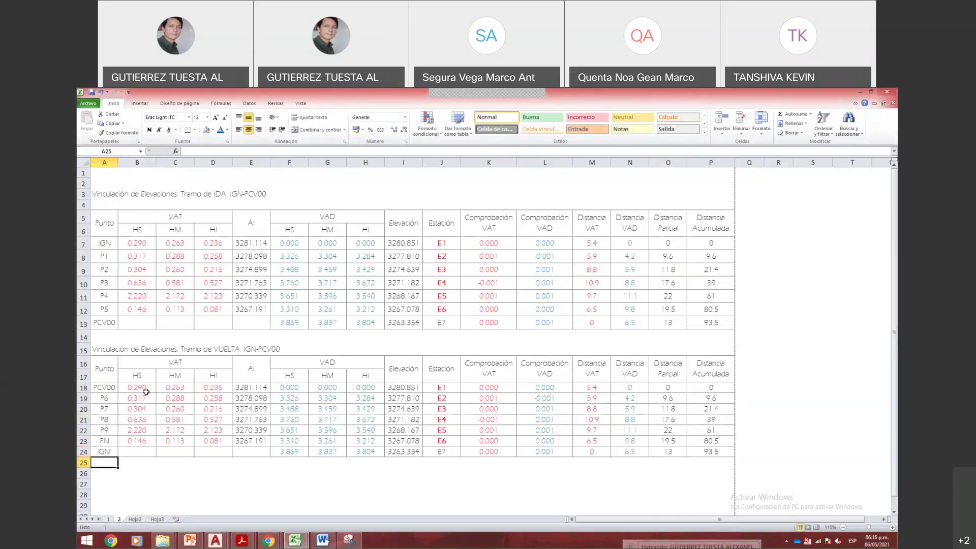
{"action": "left_click_drag", "start_coordinate": [145, 391], "coordinate": [448, 452]}
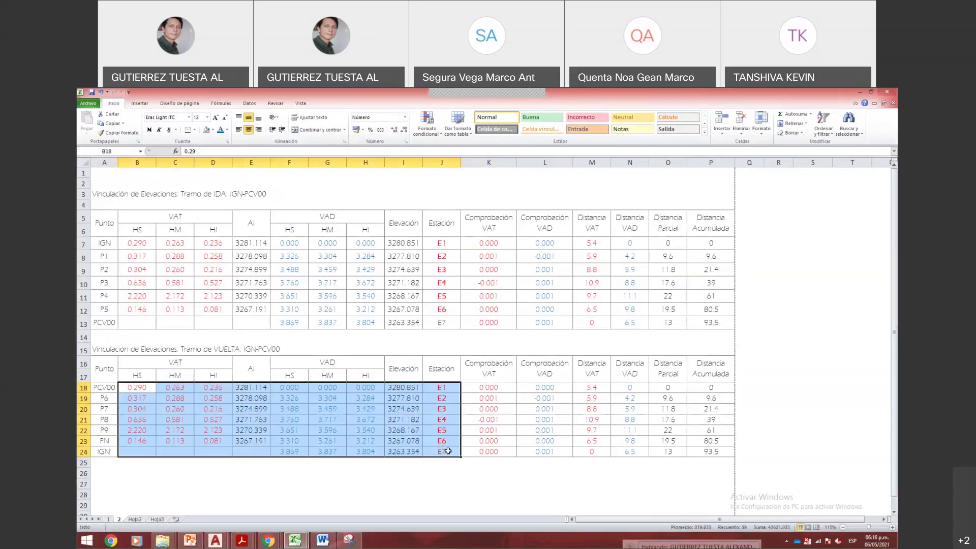
- Clear the copied readings from B18:I24, checking that the last IDA station is E7
{"action": "key", "text": "shift+Left"}
{"action": "key", "text": "Delete"}
{"action": "key", "text": "Right"}
{"action": "key", "text": "Right"}
{"action": "key", "text": "Right"}
{"action": "key", "text": "Right"}
{"action": "key", "text": "Right"}
{"action": "key", "text": "Right"}
{"action": "key", "text": "Right"}
{"action": "key", "text": "Right"}
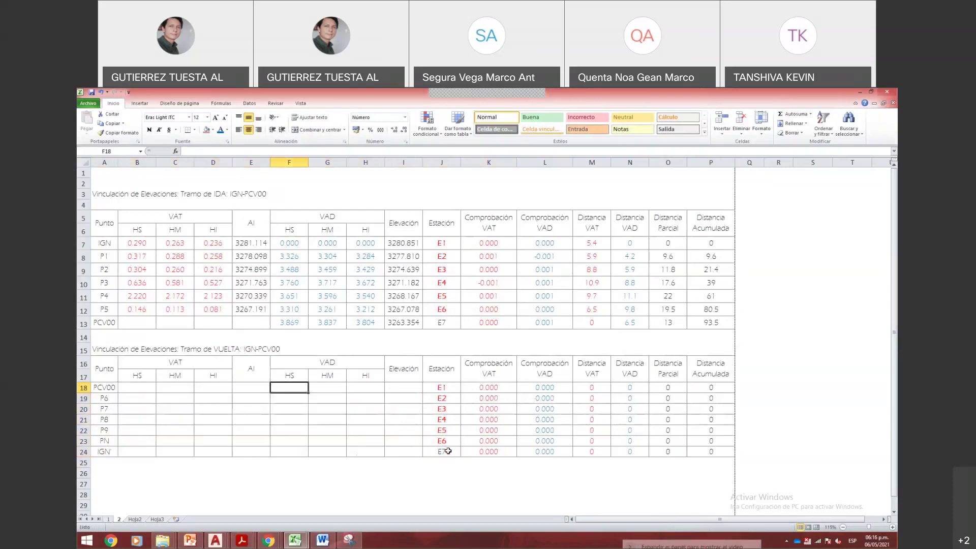
{"action": "key", "text": "F2"}
{"action": "key", "text": "BackSpace"}
{"action": "type", "text": "8"}
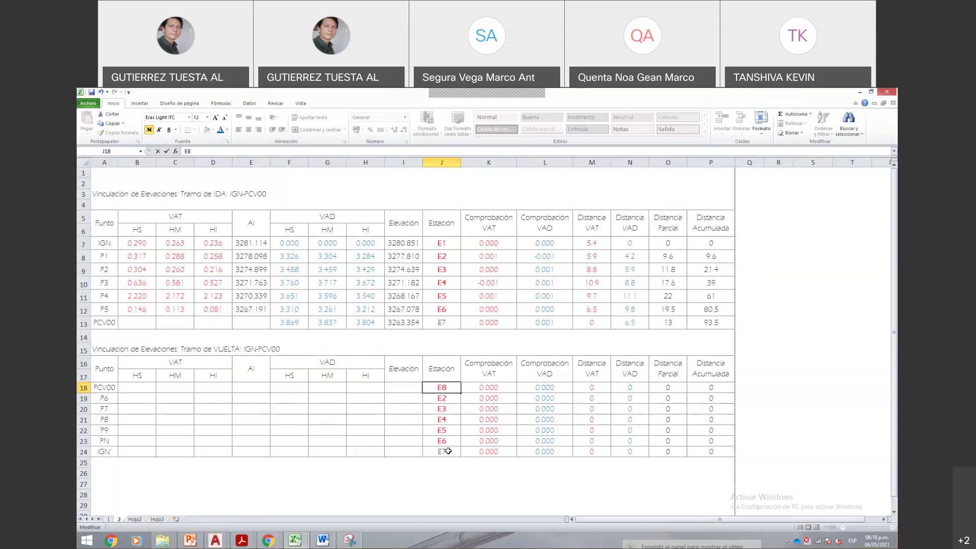
{"action": "key", "text": "Escape"}
{"action": "key", "text": "Up"}
{"action": "key", "text": "Up"}
{"action": "key", "text": "Up"}
{"action": "key", "text": "Up"}
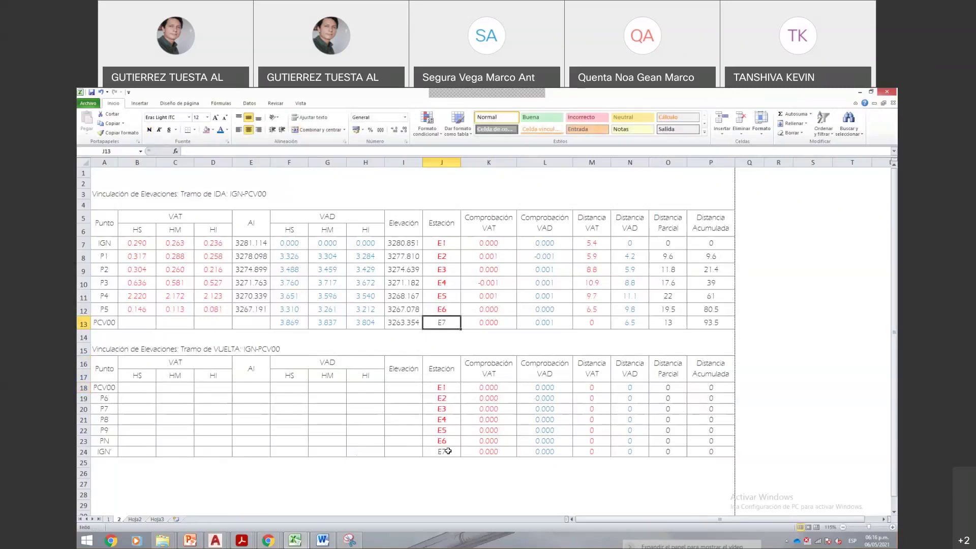
{"action": "key", "text": "Down"}
{"action": "key", "text": "Down"}
{"action": "key", "text": "Down"}
{"action": "key", "text": "Down"}
- Number J18 and J19 as E7 and E8, then fill the stations down to row 24
{"action": "key", "text": "F2"}
{"action": "key", "text": "BackSpace"}
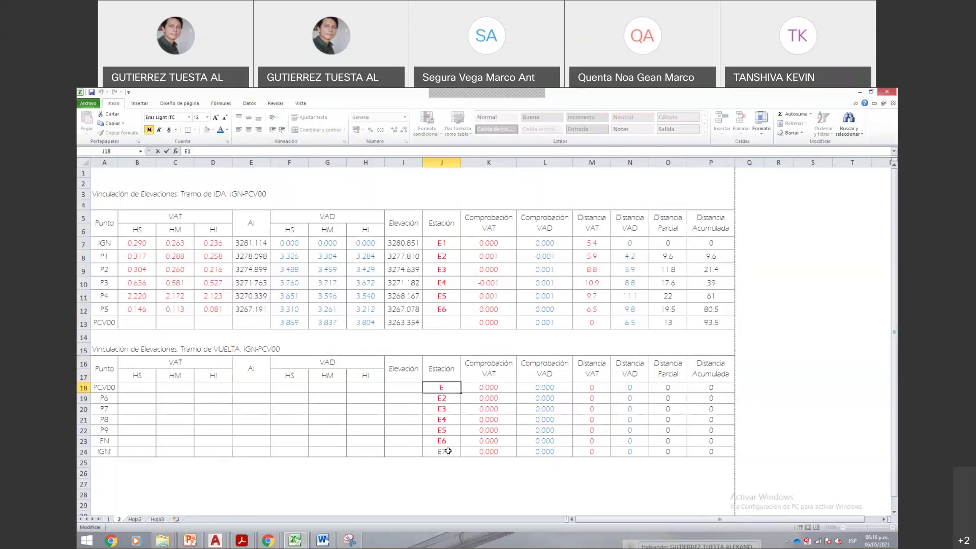
{"action": "type", "text": "7"}
{"action": "key", "text": "Return"}
{"action": "key", "text": "F2"}
{"action": "key", "text": "BackSpace"}
{"action": "type", "text": "8"}
{"action": "left_click_drag", "start_coordinate": [447, 388], "coordinate": [460, 455]}
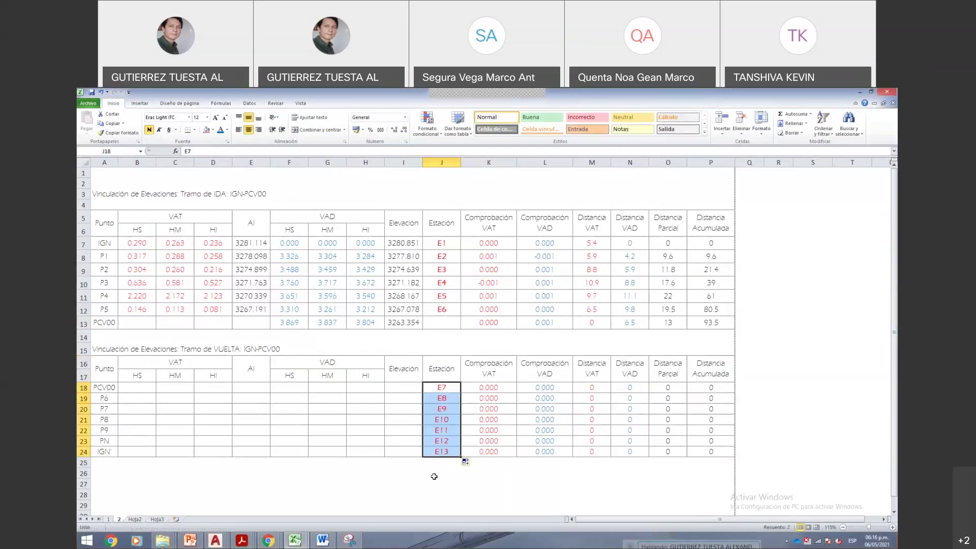
- Change the final station in J24 from E13 to EN
{"action": "left_click", "coordinate": [434, 477]}
{"action": "key", "text": "Up"}
{"action": "key", "text": "Up"}
{"action": "key", "text": "F2"}
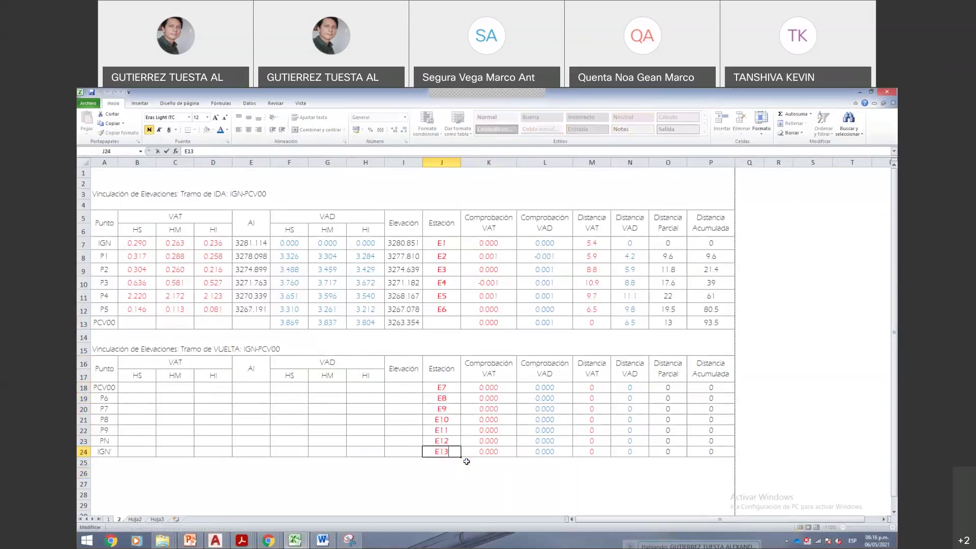
{"action": "key", "text": "BackSpace"}
{"action": "key", "text": "BackSpace"}
{"action": "type", "text": "N"}
{"action": "key", "text": "Return"}
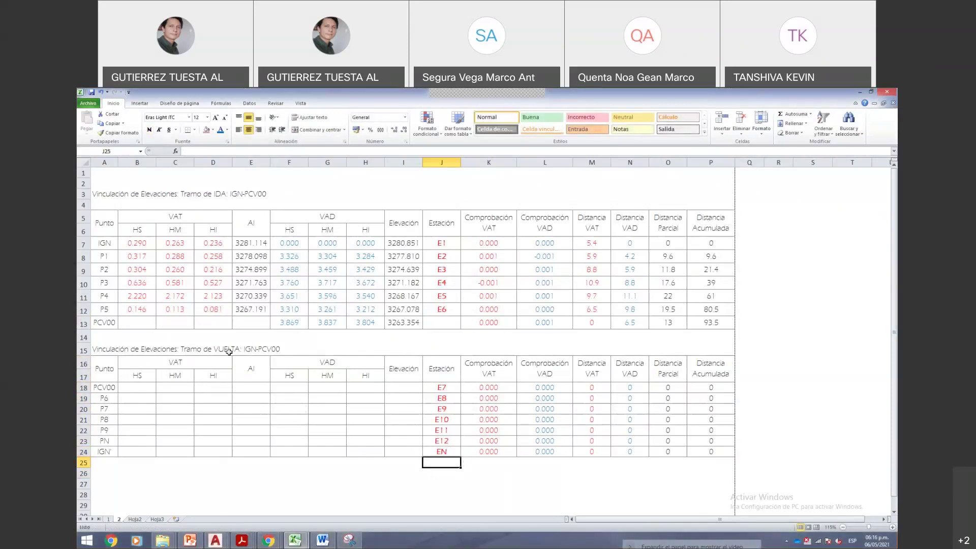
{"action": "left_click", "coordinate": [204, 408]}
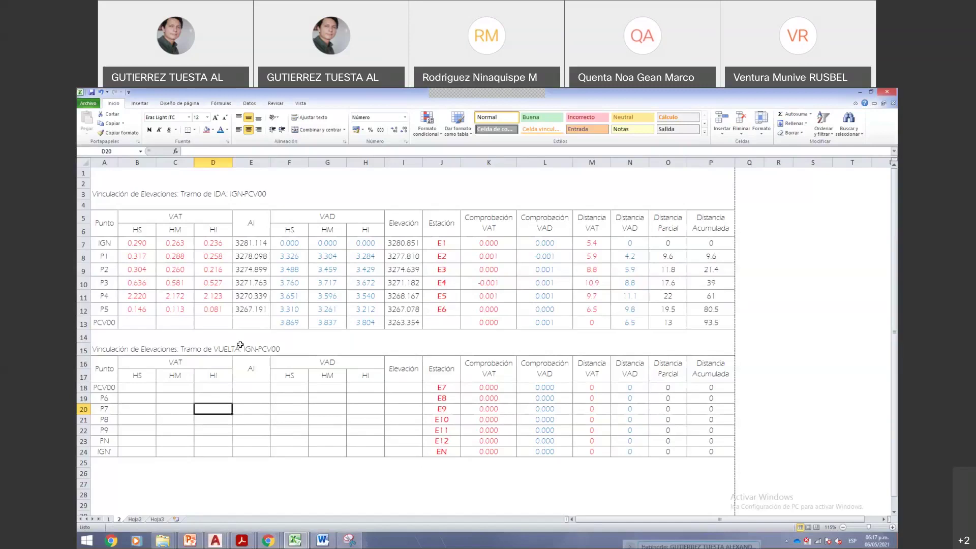
- Bring the Word document forward and scroll through the Estación 01–06 staff-reading diagrams
{"action": "left_click", "coordinate": [321, 540]}
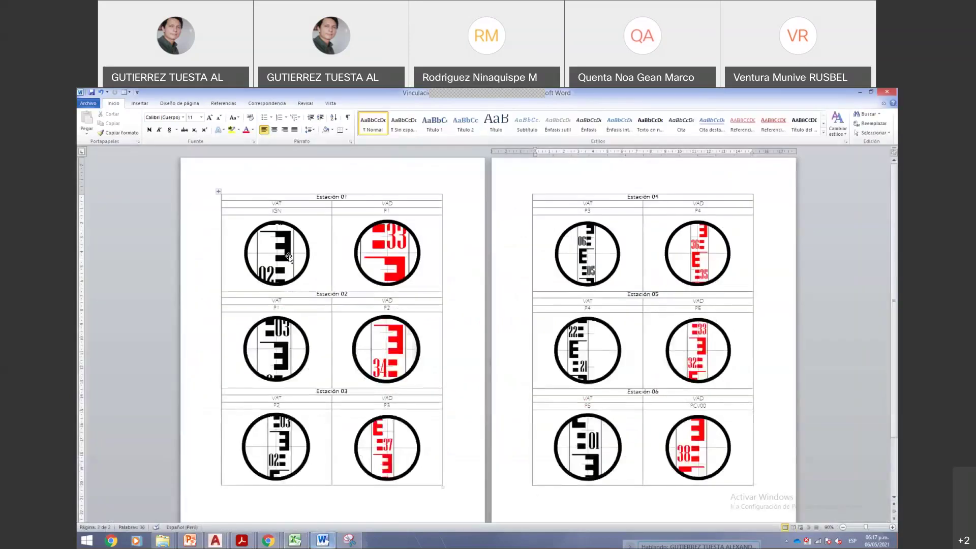
{"action": "scroll", "coordinate": [366, 301], "scroll_direction": "down", "scroll_amount": 1}
{"action": "scroll", "coordinate": [353, 311], "scroll_direction": "down", "scroll_amount": 3}
{"action": "scroll", "coordinate": [462, 329], "scroll_direction": "up", "scroll_amount": 2}
{"action": "scroll", "coordinate": [517, 344], "scroll_direction": "down", "scroll_amount": 2}
{"action": "scroll", "coordinate": [532, 344], "scroll_direction": "up", "scroll_amount": 3}
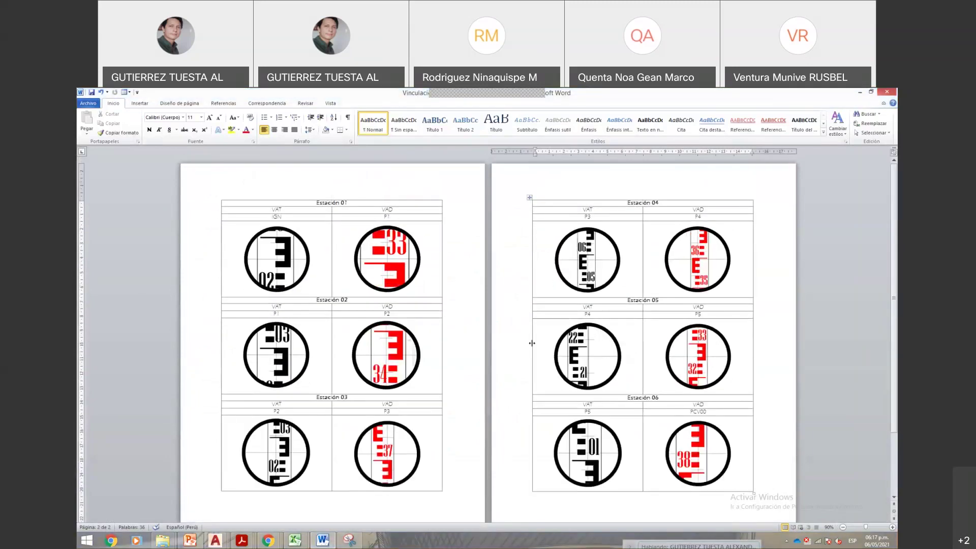
{"action": "scroll", "coordinate": [457, 344], "scroll_direction": "down", "scroll_amount": 2}
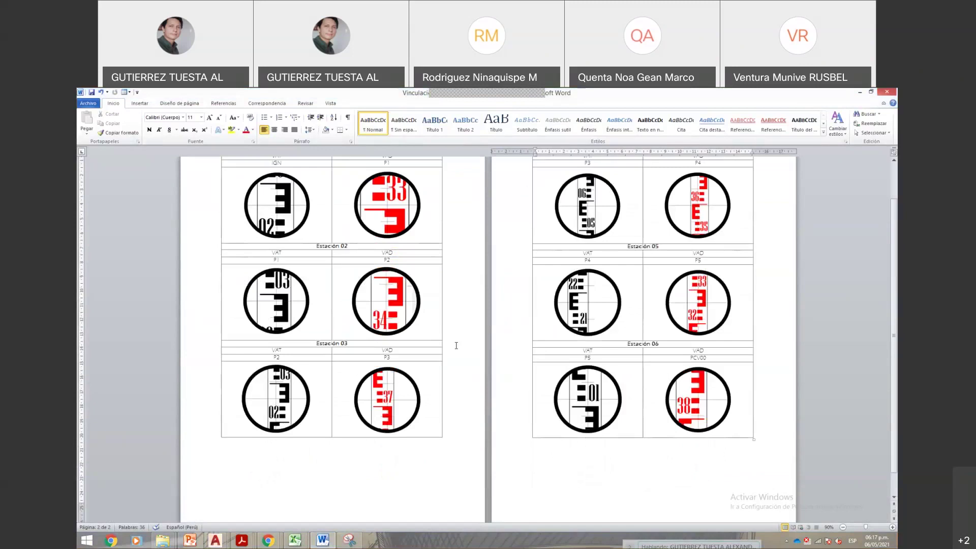
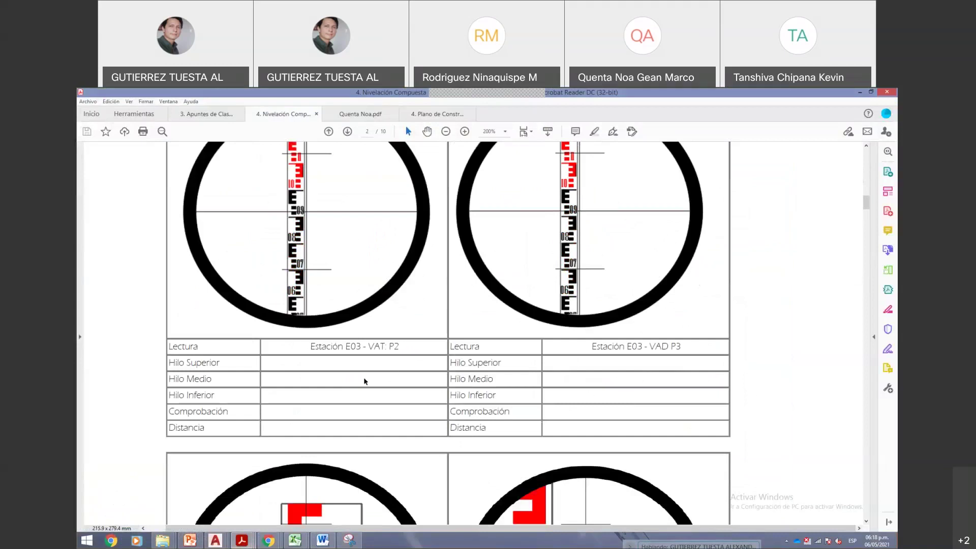
- Open the student's .xlsx spreadsheet from the Descargas folder in Excel
{"action": "scroll", "coordinate": [381, 378], "scroll_direction": "up", "scroll_amount": 2}
{"action": "scroll", "coordinate": [380, 378], "scroll_direction": "up", "scroll_amount": 1}
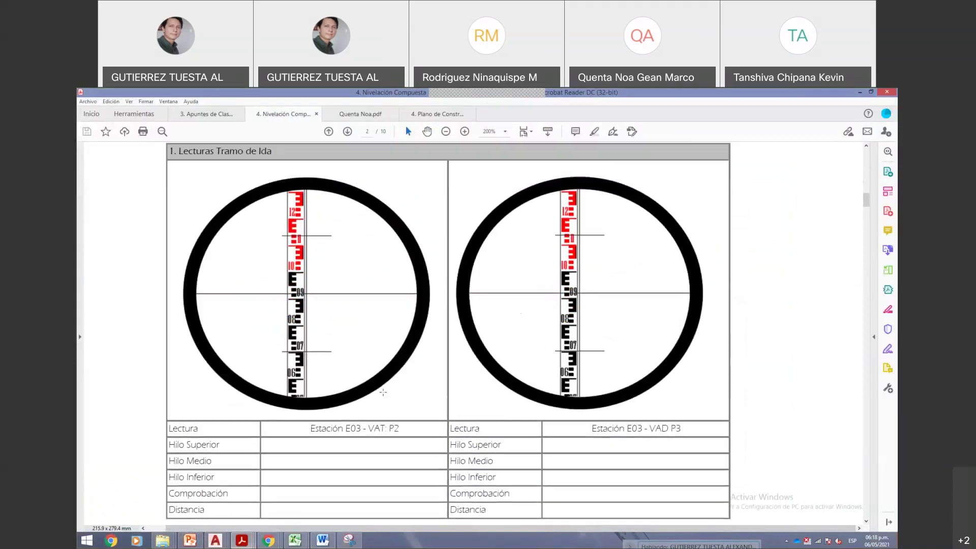
{"action": "scroll", "coordinate": [385, 395], "scroll_direction": "down", "scroll_amount": 2}
{"action": "scroll", "coordinate": [385, 395], "scroll_direction": "down", "scroll_amount": 3}
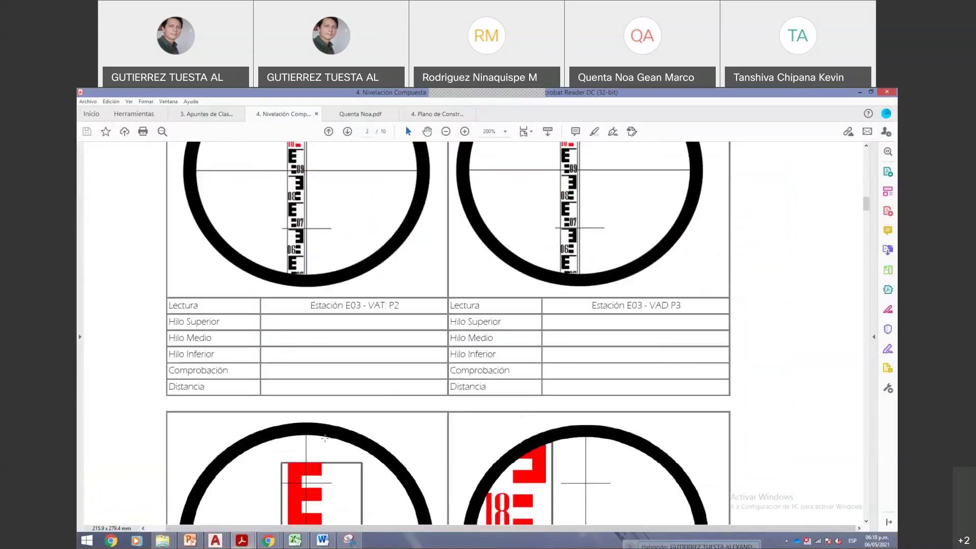
{"action": "scroll", "coordinate": [390, 375], "scroll_direction": "down", "scroll_amount": 5}
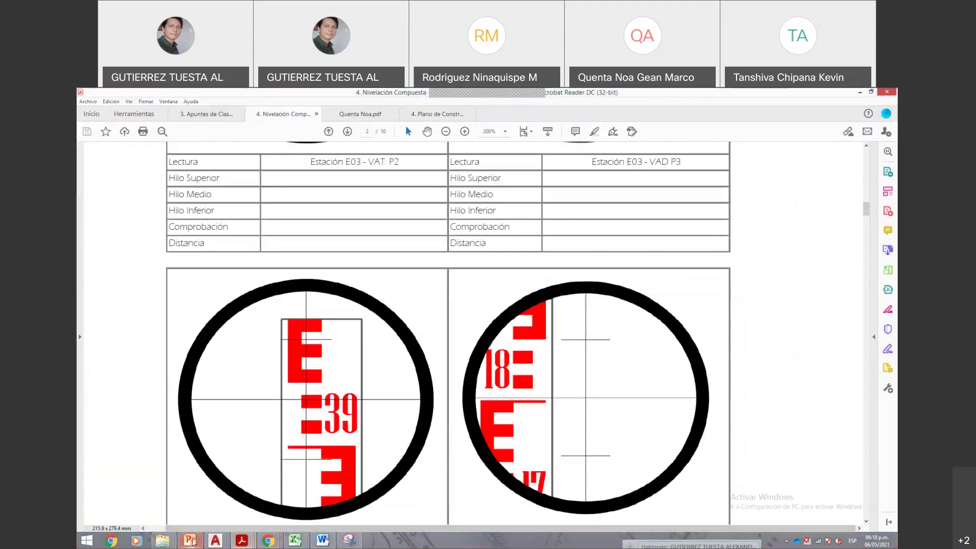
{"action": "mouse_move", "coordinate": [173, 542]}
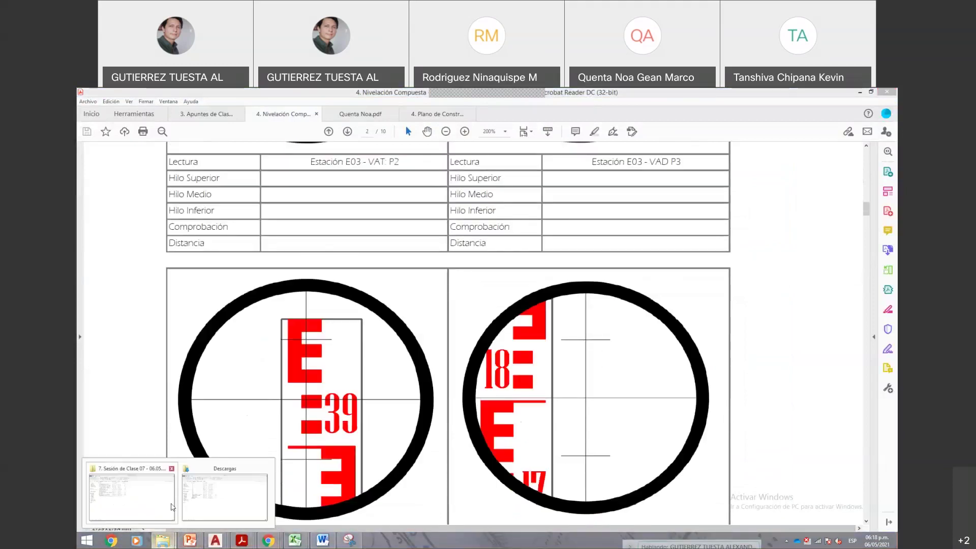
{"action": "left_click", "coordinate": [210, 488]}
{"action": "left_click", "coordinate": [209, 297]}
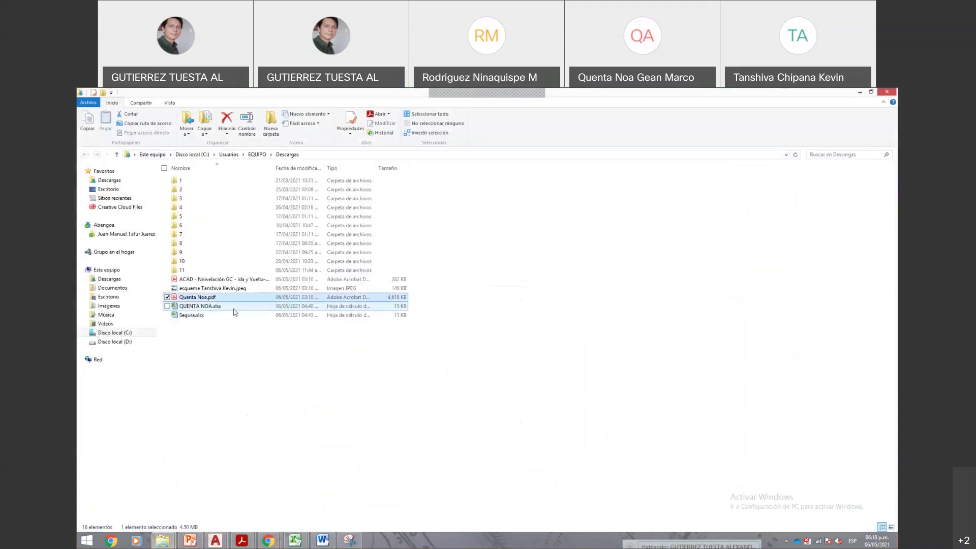
{"action": "left_click", "coordinate": [207, 316]}
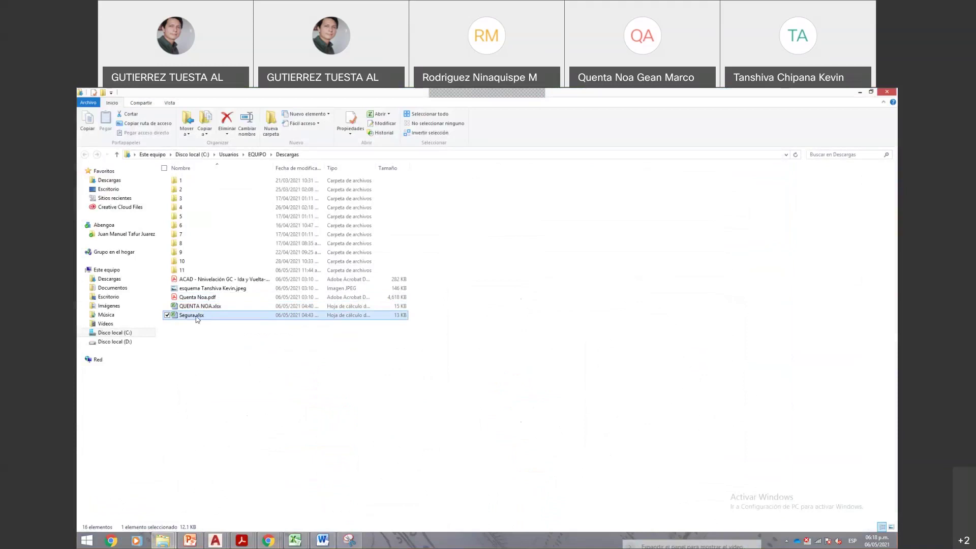
{"action": "double_click", "coordinate": [198, 318]}
{"action": "left_click", "coordinate": [234, 389]}
- Highlight the Hilo Inferior labels in the Nivelación Compuesta PDF, then return to Excel
{"action": "mouse_move", "coordinate": [242, 540]}
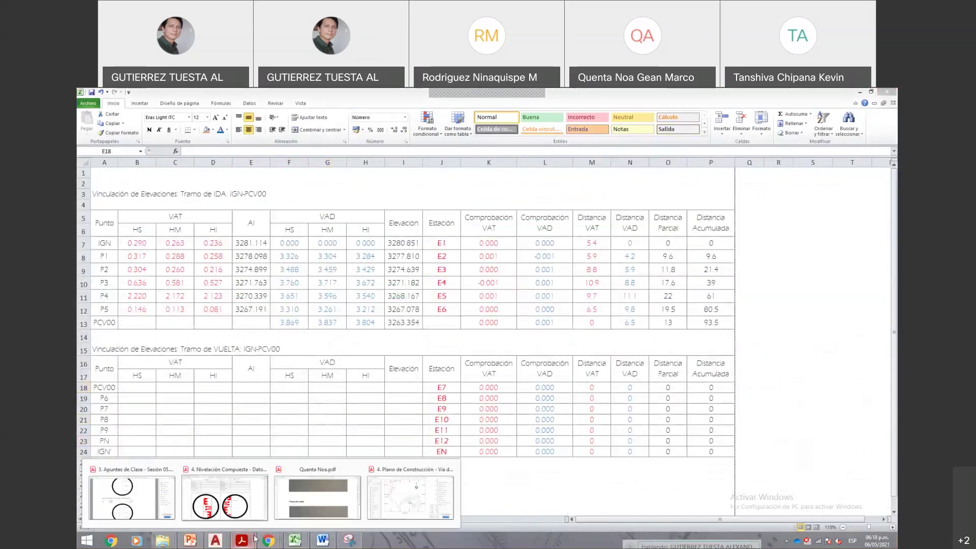
{"action": "left_click", "coordinate": [226, 490]}
{"action": "left_click_drag", "start_coordinate": [438, 360], "coordinate": [544, 421]}
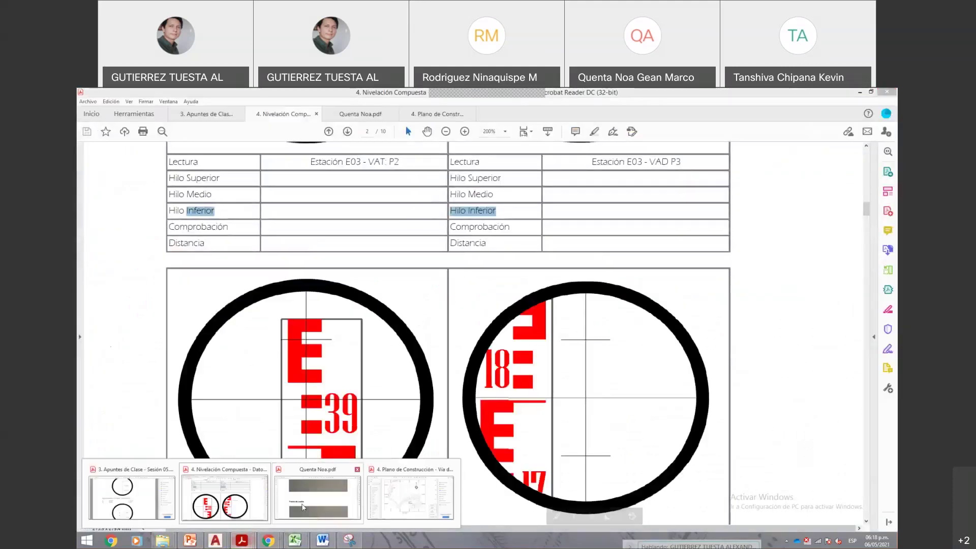
{"action": "mouse_move", "coordinate": [312, 534]}
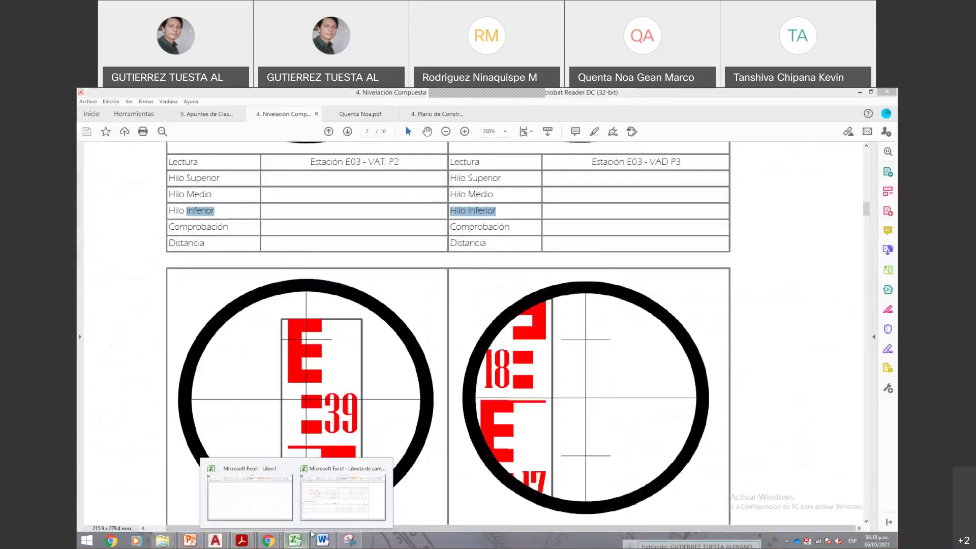
{"action": "left_click", "coordinate": [340, 496]}
- Select the Tramo de IDA table through PCV00, then bring up the 4. Plano de Construcción PDF
{"action": "left_click", "coordinate": [104, 223]}
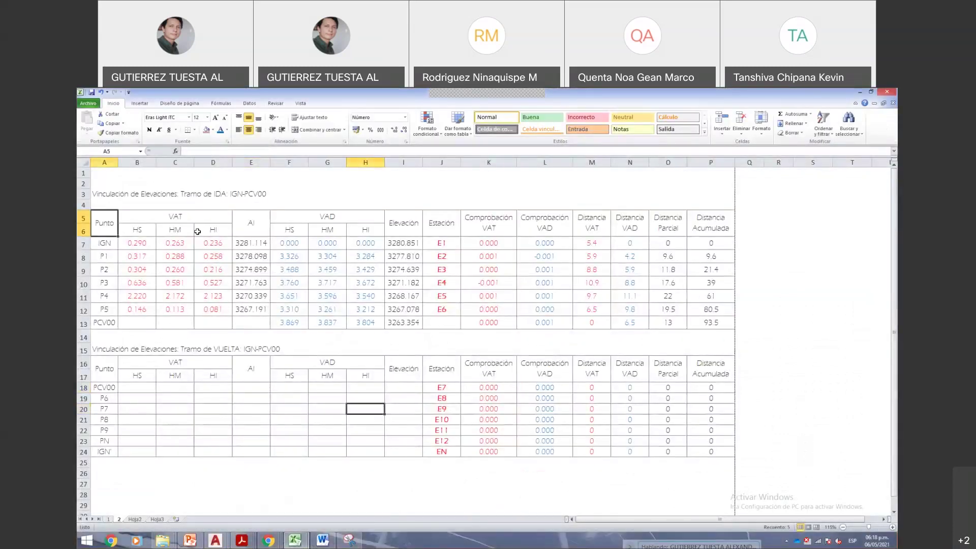
{"action": "left_click_drag", "start_coordinate": [198, 231], "coordinate": [719, 349]}
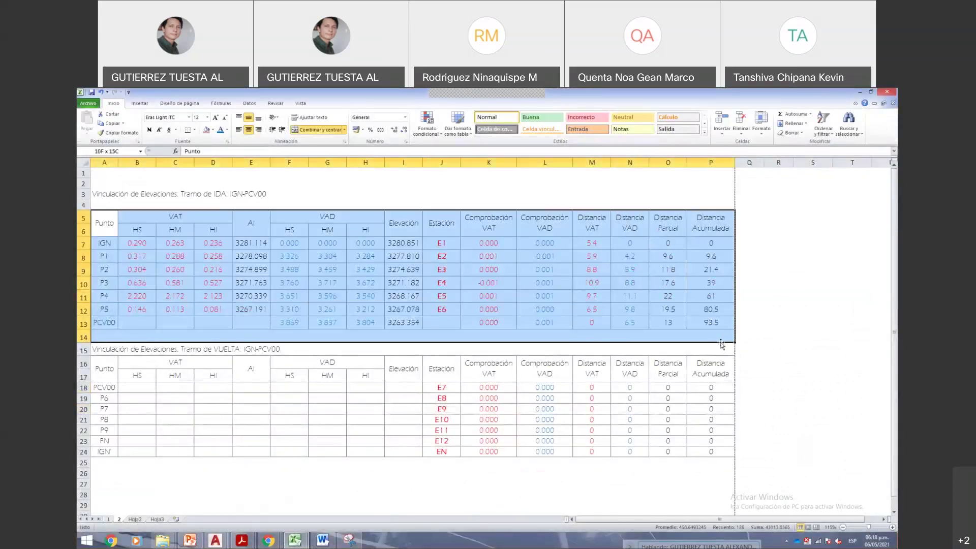
{"action": "left_click", "coordinate": [290, 322]}
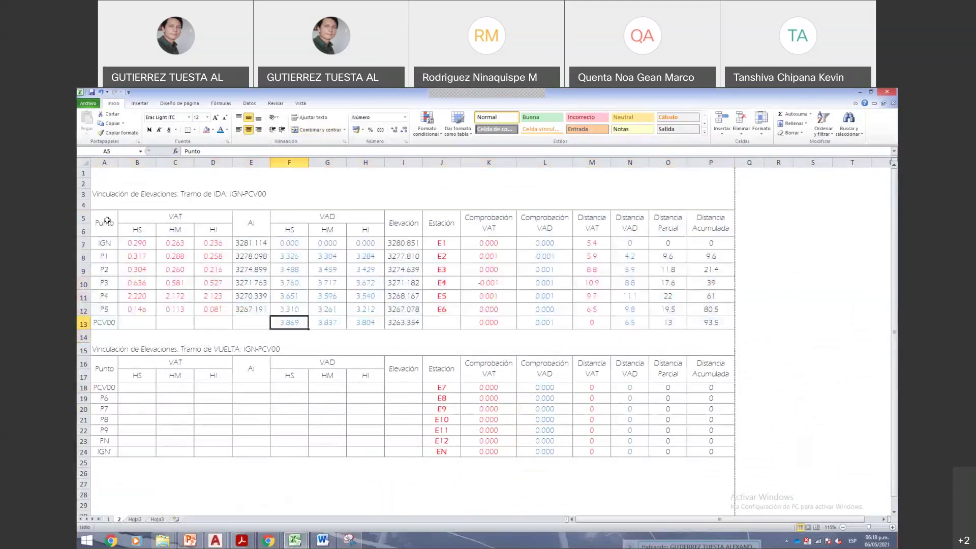
{"action": "left_click_drag", "start_coordinate": [107, 221], "coordinate": [697, 333]}
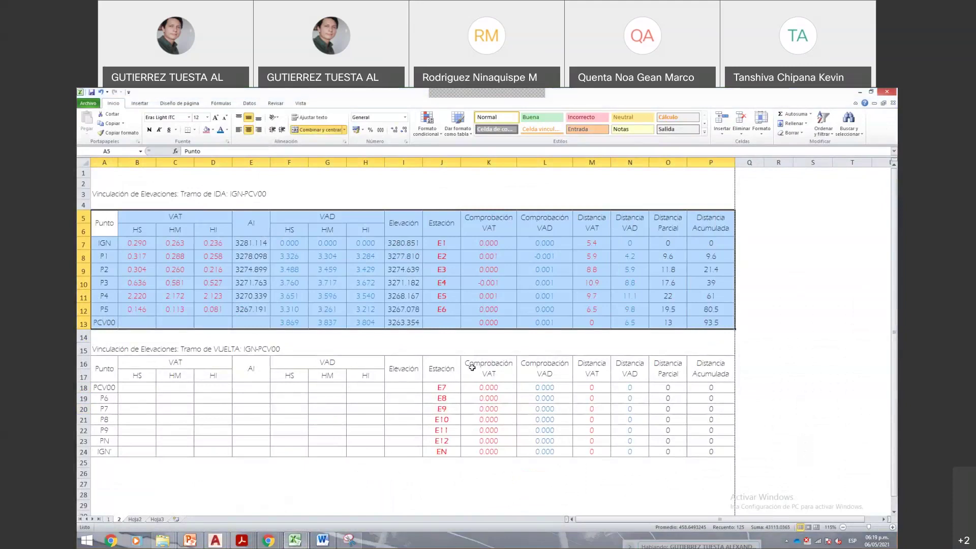
{"action": "left_click", "coordinate": [265, 539]}
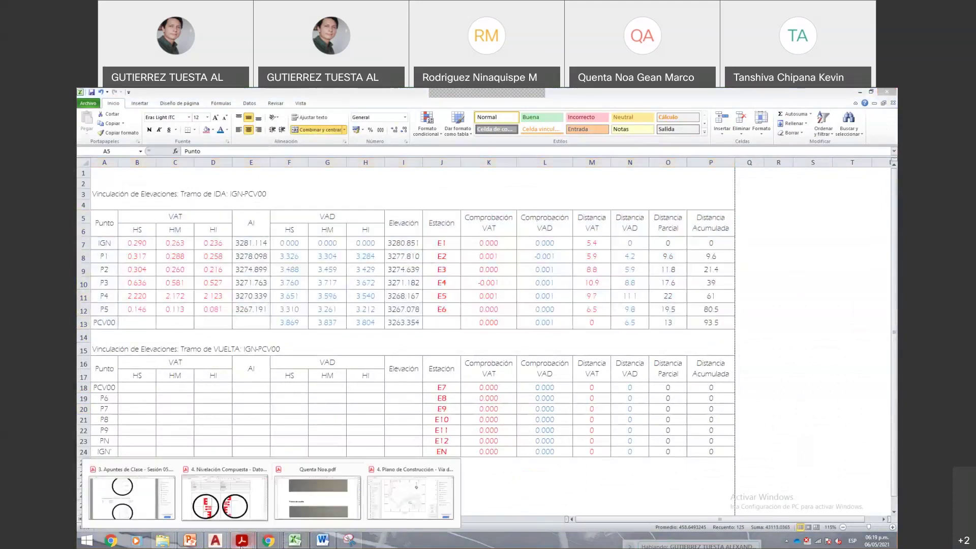
{"action": "left_click", "coordinate": [393, 519]}
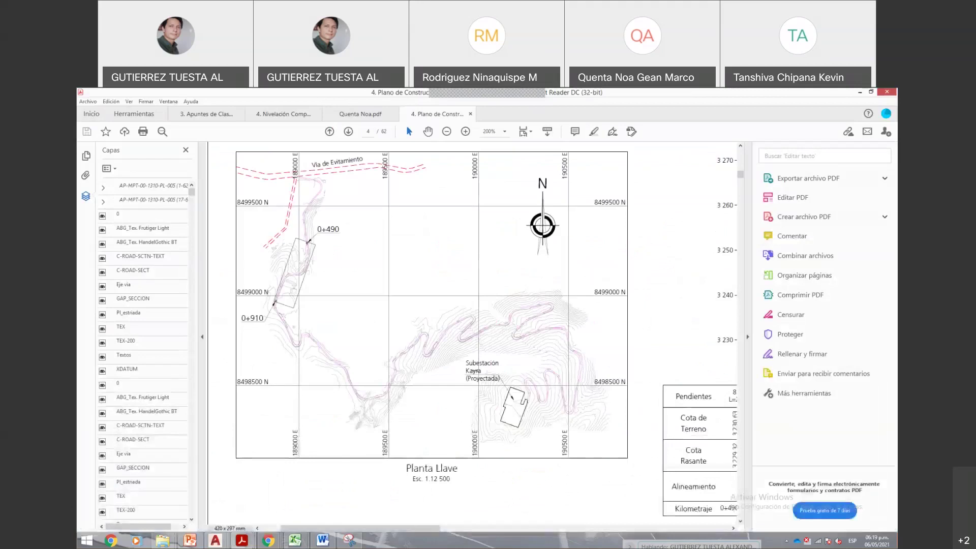
- Scroll to the Perfil Longitudinal and compare it with the IDA readings from IGN to P4
{"action": "scroll", "coordinate": [459, 421], "scroll_direction": "down", "scroll_amount": 4}
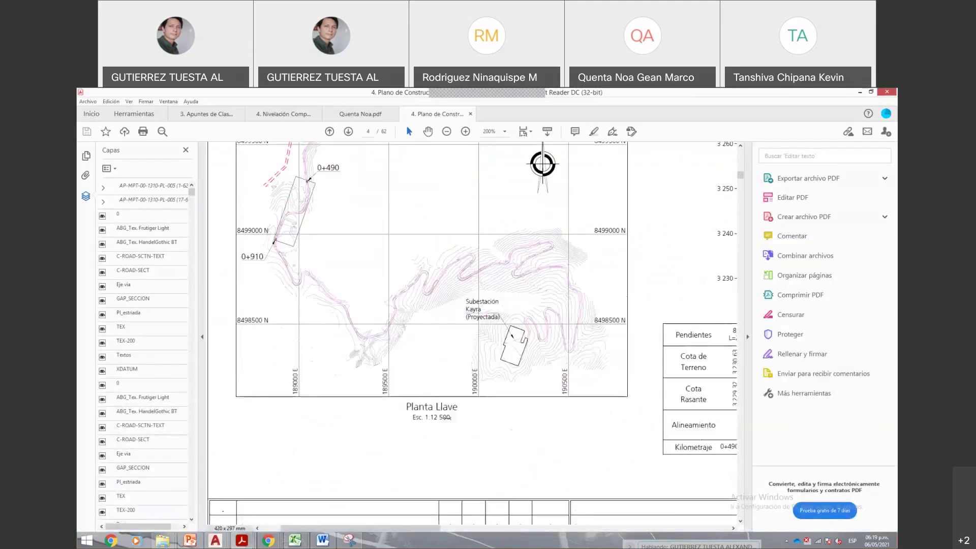
{"action": "scroll", "coordinate": [476, 393], "scroll_direction": "right", "scroll_amount": 4}
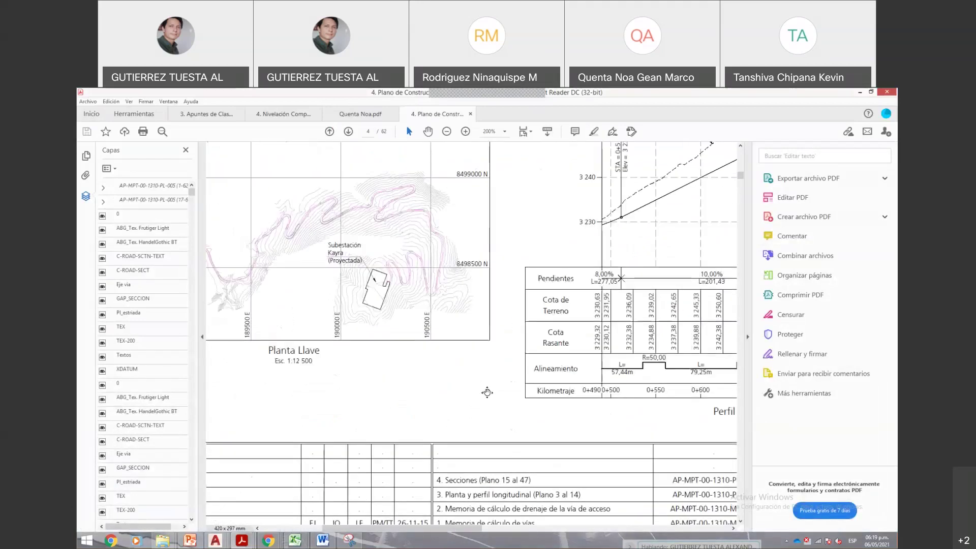
{"action": "scroll", "coordinate": [487, 392], "scroll_direction": "right", "scroll_amount": 2}
{"action": "scroll", "coordinate": [487, 391], "scroll_direction": "up", "scroll_amount": 5}
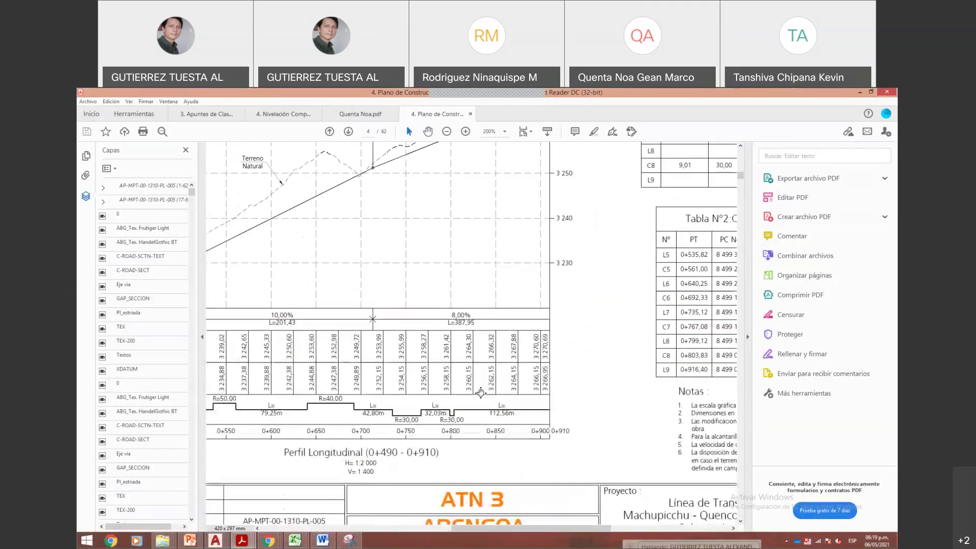
{"action": "scroll", "coordinate": [487, 390], "scroll_direction": "left", "scroll_amount": 2}
{"action": "scroll", "coordinate": [478, 396], "scroll_direction": "down", "scroll_amount": 2}
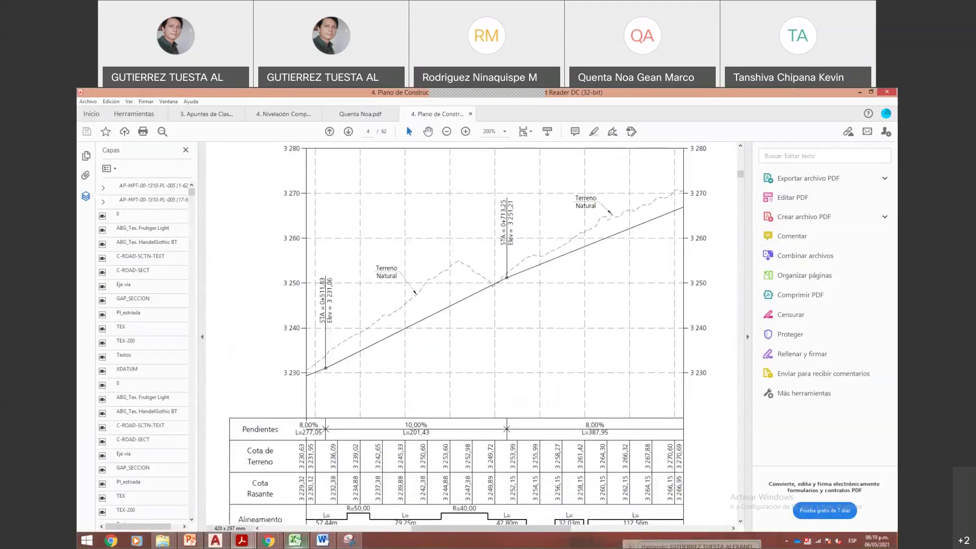
{"action": "mouse_move", "coordinate": [295, 540]}
{"action": "left_click", "coordinate": [325, 516]}
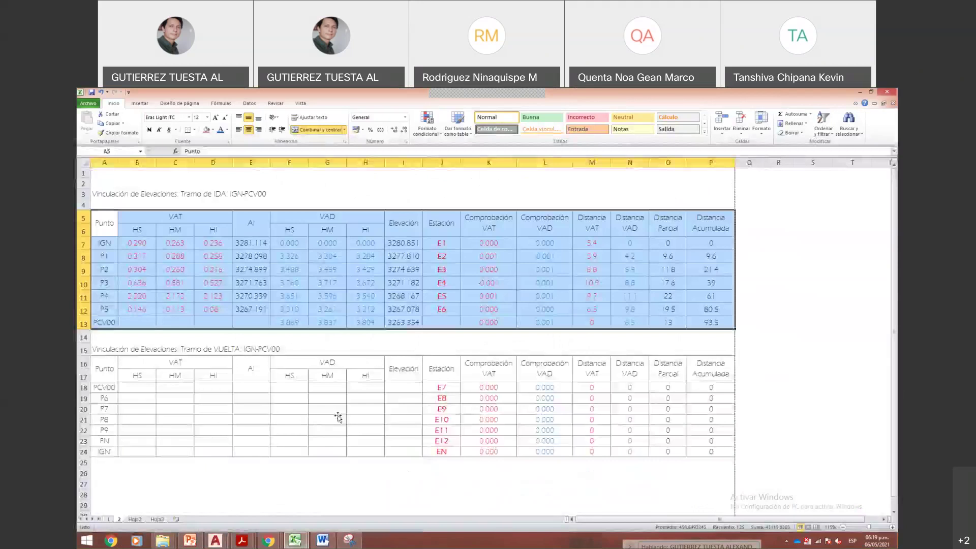
{"action": "left_click_drag", "start_coordinate": [108, 222], "coordinate": [508, 300]}
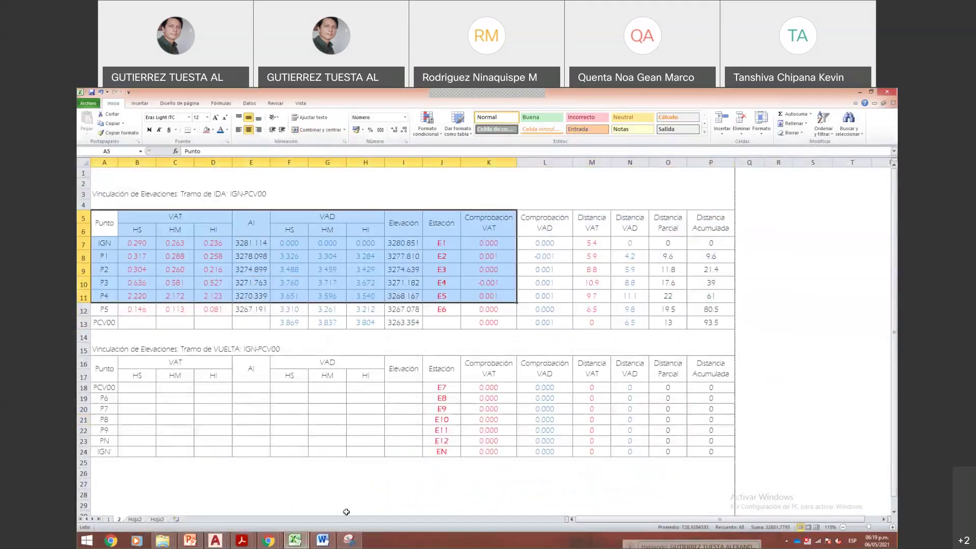
- Recheck the profile drawing, then go back to the field book at the E8 station cell
{"action": "mouse_move", "coordinate": [242, 540]}
{"action": "left_click", "coordinate": [383, 512]}
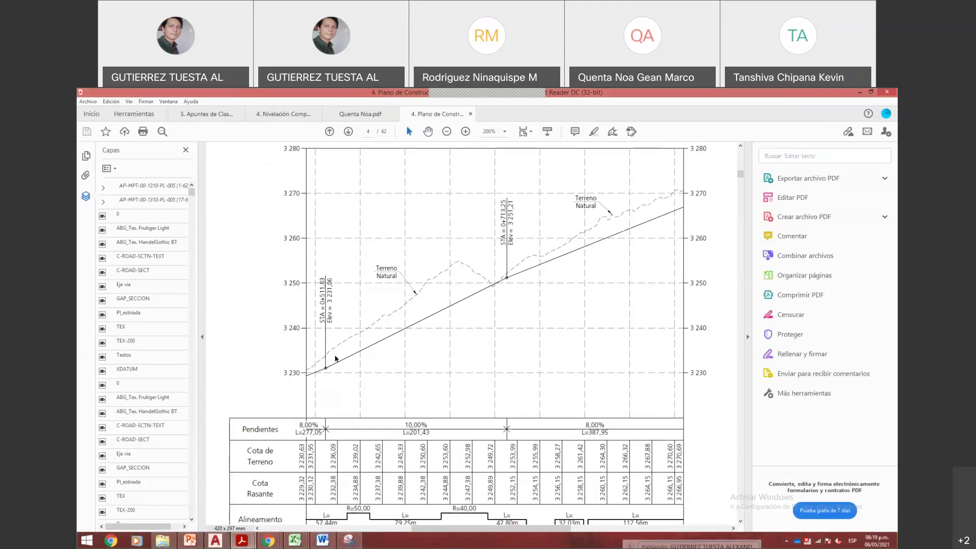
{"action": "scroll", "coordinate": [338, 356], "scroll_direction": "up", "scroll_amount": 2}
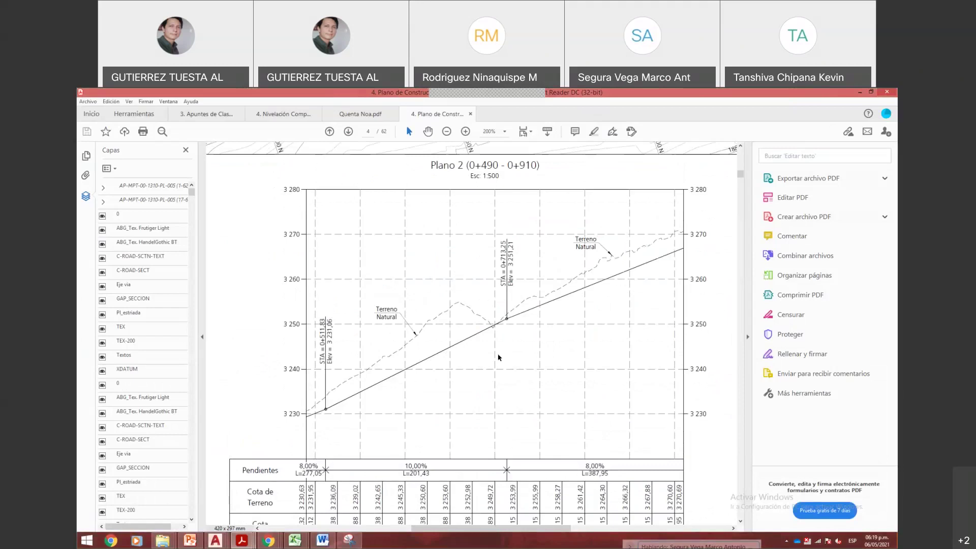
{"action": "left_click", "coordinate": [295, 540]}
{"action": "left_click", "coordinate": [375, 484]}
{"action": "left_click", "coordinate": [427, 397]}
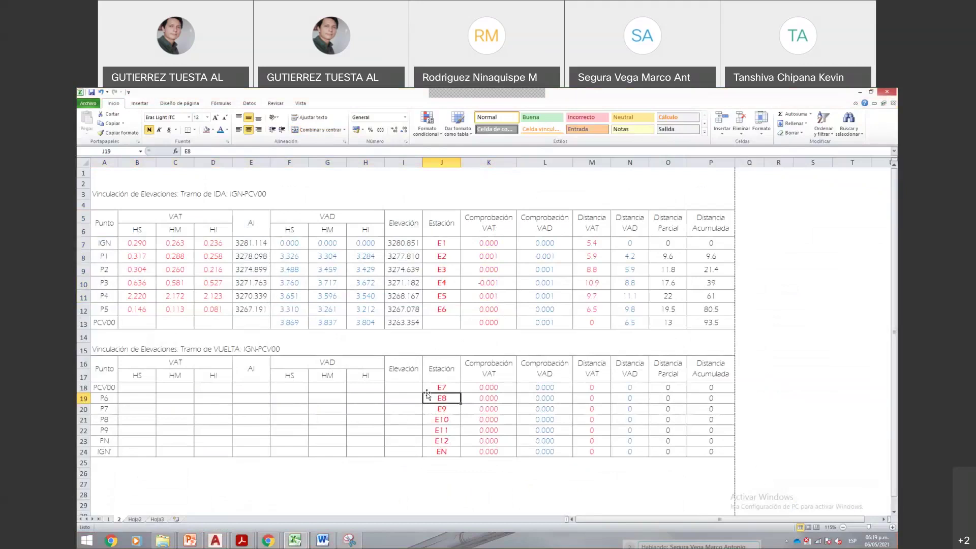
- Enter '-' and then 0 in the IGN VAD HS cell F7
{"action": "left_click", "coordinate": [290, 243]}
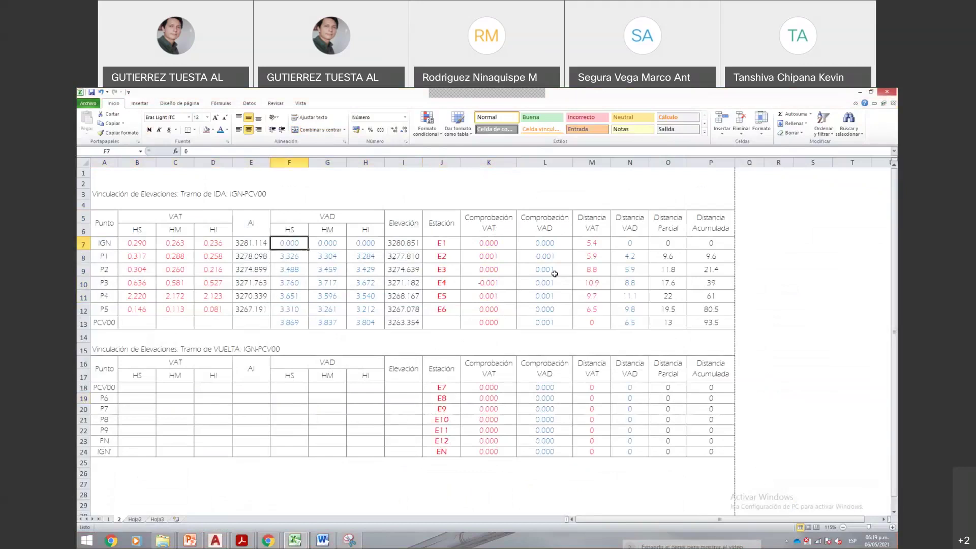
{"action": "type", "text": "-"}
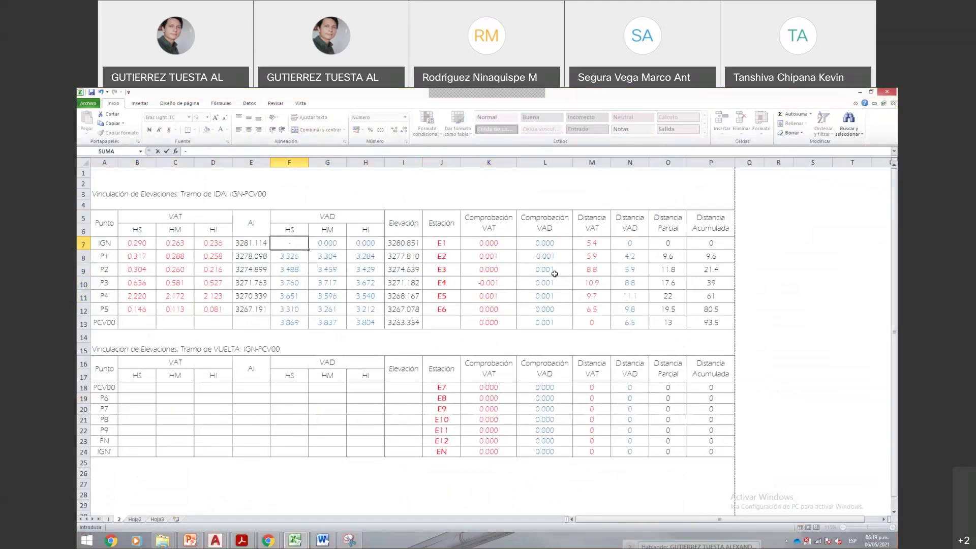
{"action": "key", "text": "Return"}
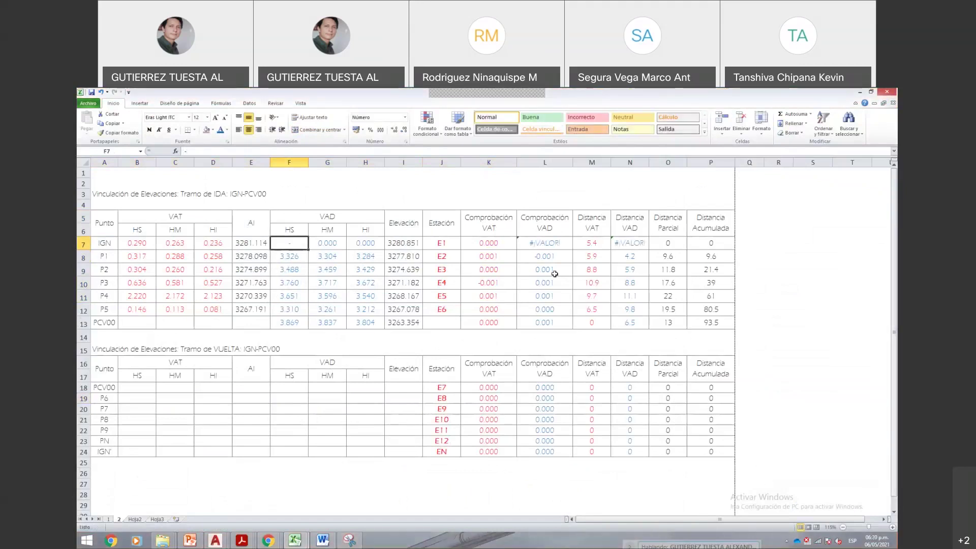
{"action": "key", "text": "Up"}
{"action": "key", "text": "Right"}
{"action": "key", "text": "Right"}
{"action": "key", "text": "Right"}
{"action": "key", "text": "Right"}
{"action": "key", "text": "Right"}
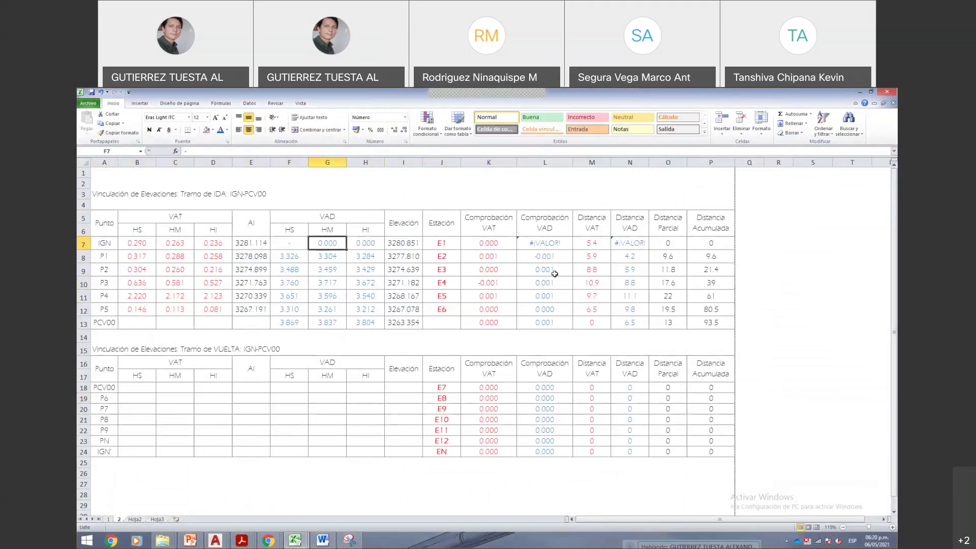
{"action": "key", "text": "Left"}
{"action": "key", "text": "Left"}
{"action": "key", "text": "Left"}
{"action": "key", "text": "Left"}
{"action": "key", "text": "Left"}
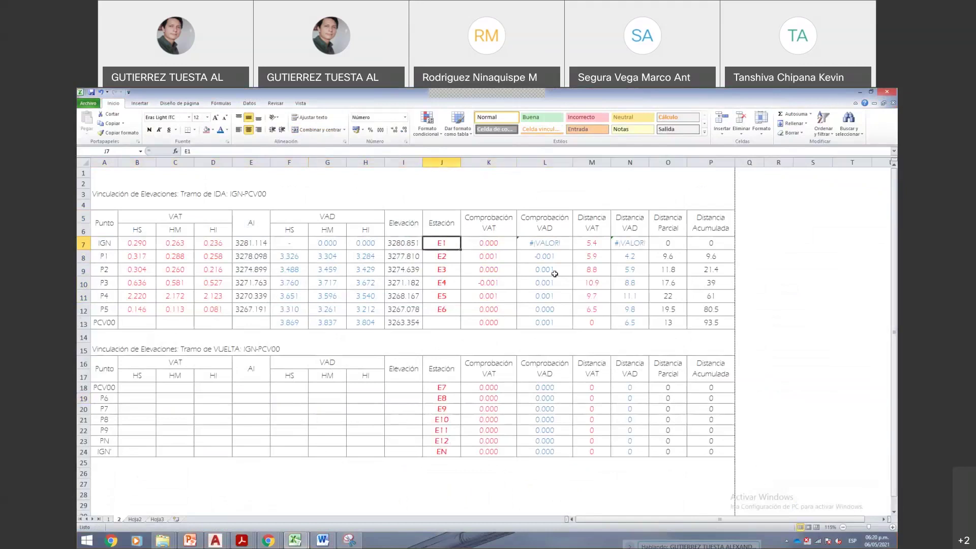
{"action": "type", "text": "0"}
{"action": "key", "text": "Return"}
- Clear the IGN VAD readings in F7, G7 and H7
{"action": "key", "text": "Up"}
{"action": "key", "text": "Left"}
{"action": "key", "text": "Left"}
{"action": "key", "text": "Down"}
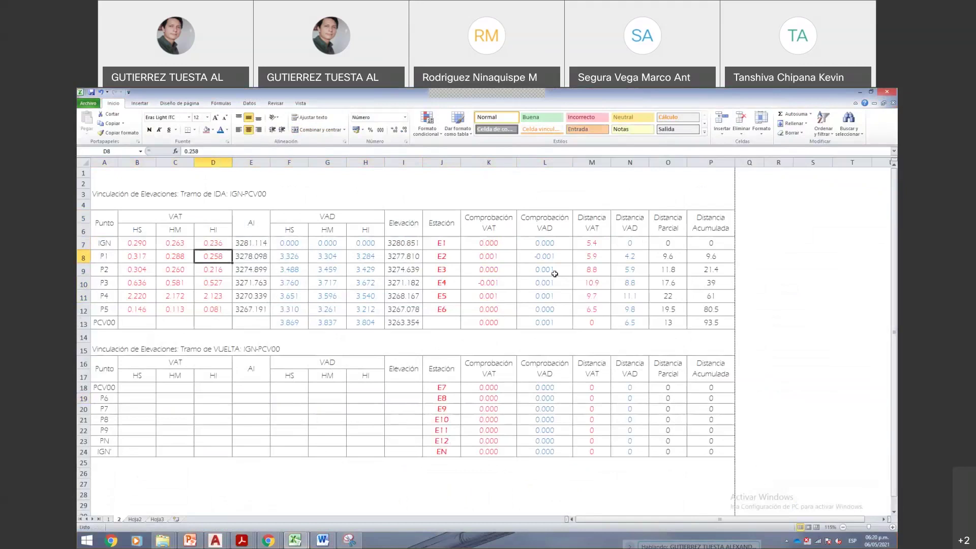
{"action": "key", "text": "Right"}
{"action": "key", "text": "Right"}
{"action": "key", "text": "Right"}
{"action": "key", "text": "Left"}
{"action": "key", "text": "Up"}
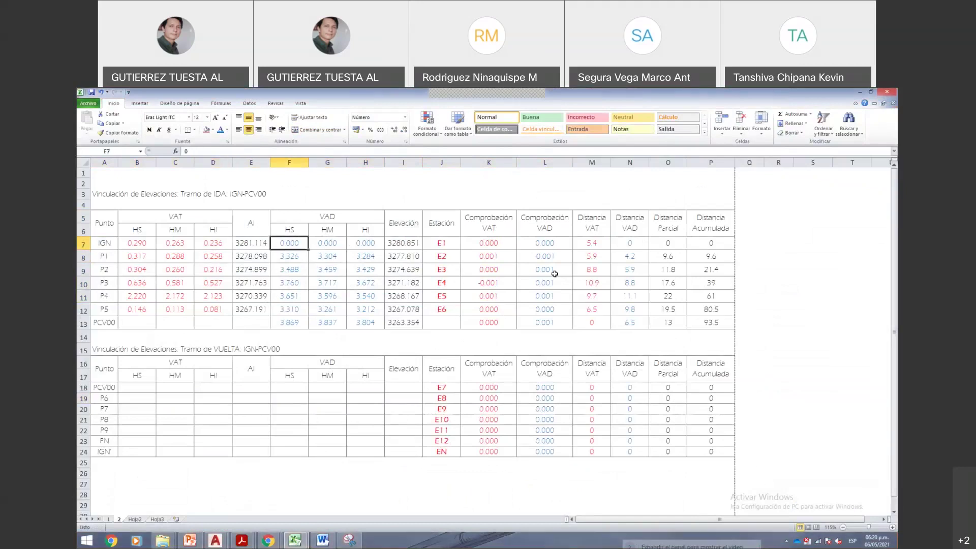
{"action": "key", "text": "Delete"}
{"action": "key", "text": "Right"}
{"action": "key", "text": "Right"}
{"action": "key", "text": "Right"}
{"action": "key", "text": "Right"}
{"action": "key", "text": "Right"}
{"action": "key", "text": "Right"}
{"action": "key", "text": "Right"}
{"action": "key", "text": "Right"}
{"action": "key", "text": "Right"}
{"action": "key", "text": "Right"}
{"action": "key", "text": "Left"}
{"action": "key", "text": "Left"}
{"action": "key", "text": "Left"}
{"action": "key", "text": "Left"}
{"action": "key", "text": "Left"}
{"action": "key", "text": "Left"}
{"action": "key", "text": "Left"}
{"action": "key", "text": "Left"}
{"action": "key", "text": "Left"}
{"action": "key", "text": "Delete"}
{"action": "key", "text": "Right"}
{"action": "key", "text": "Delete"}
{"action": "key", "text": "Left"}
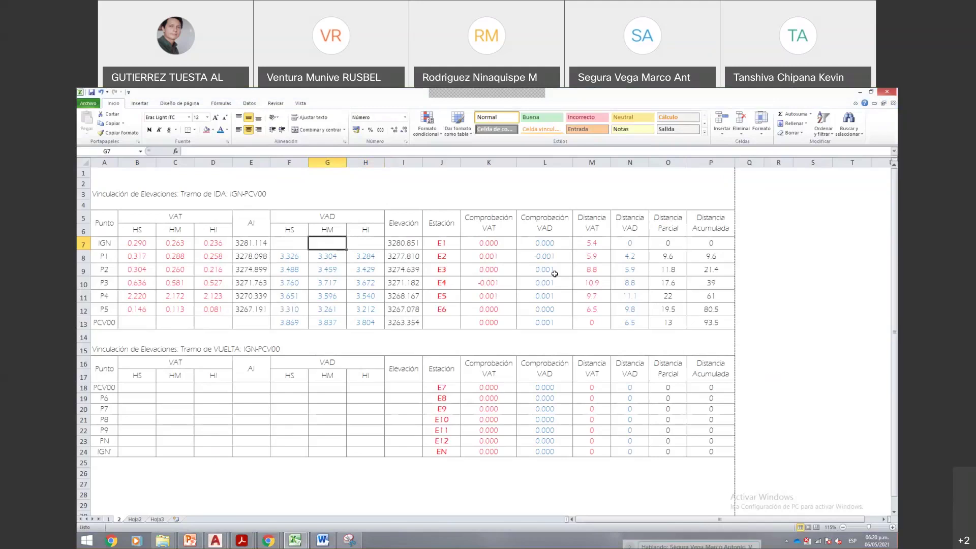
- Select the IGN VAT readings B7:D7, then switch to the 4. ACAD leveling drawing
{"action": "key", "text": "Right"}
{"action": "key", "text": "Right"}
{"action": "key", "text": "Right"}
{"action": "key", "text": "Left"}
{"action": "key", "text": "Left"}
{"action": "key", "text": "Left"}
{"action": "key", "text": "Left"}
{"action": "key", "text": "Left"}
{"action": "key", "text": "Left"}
{"action": "key", "text": "Left"}
{"action": "key", "text": "Left"}
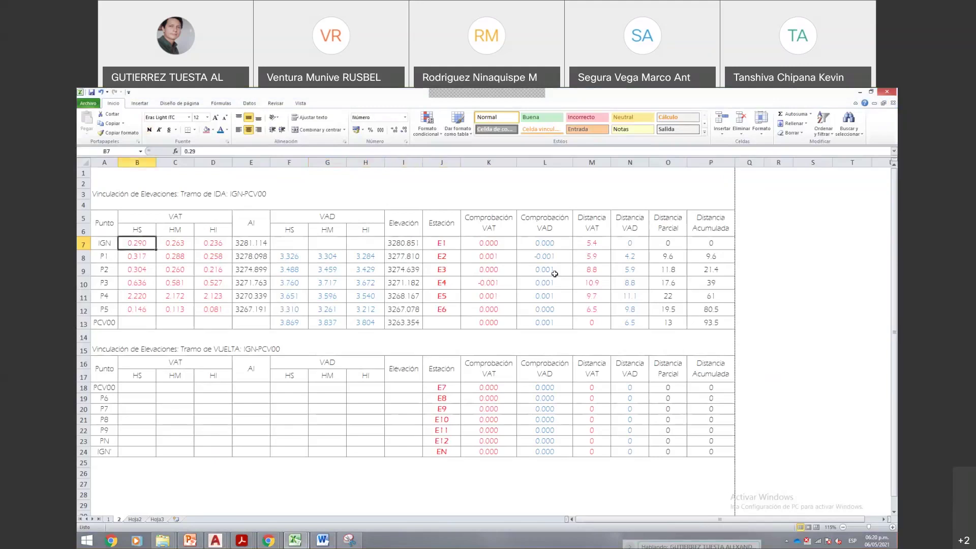
{"action": "key", "text": "shift+Right"}
{"action": "key", "text": "shift+Right"}
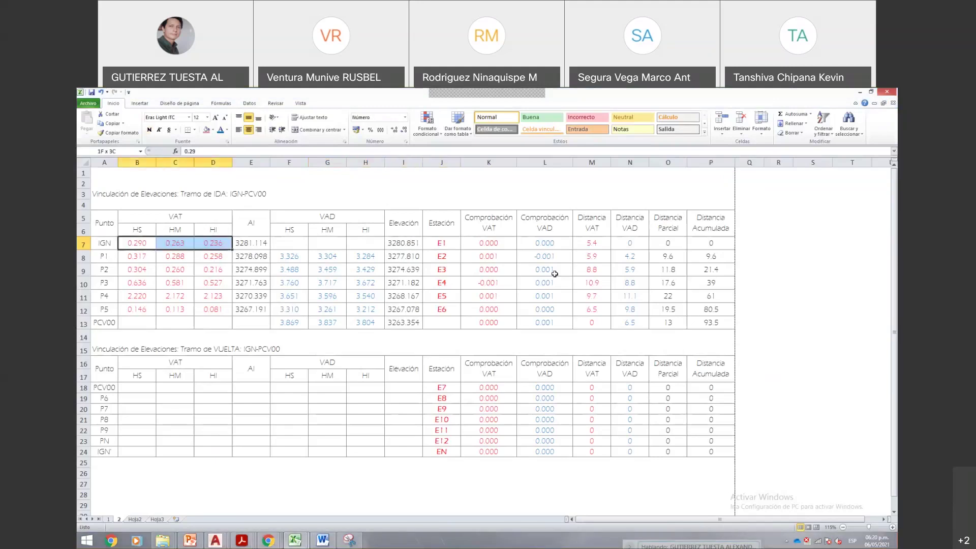
{"action": "left_click", "coordinate": [215, 540]}
{"action": "left_click", "coordinate": [292, 507]}
- Select the red E1–IGN sight line, then the blue P1–E1 sight line near P1
{"action": "scroll", "coordinate": [295, 414], "scroll_direction": "up", "scroll_amount": 4}
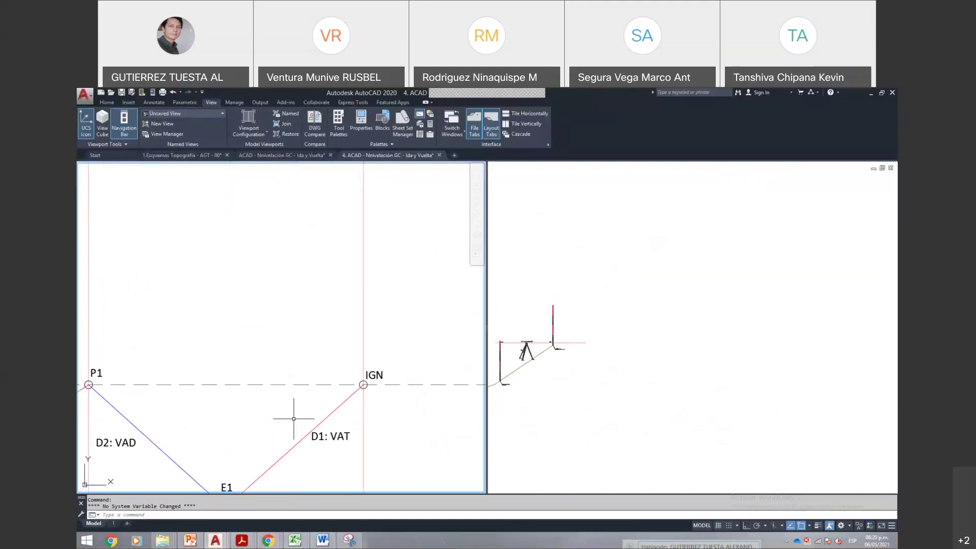
{"action": "left_click", "coordinate": [293, 329]}
{"action": "left_click", "coordinate": [278, 311]}
{"action": "key", "text": "Escape"}
{"action": "left_click_drag", "start_coordinate": [205, 356], "coordinate": [362, 348]}
{"action": "left_click", "coordinate": [262, 298]}
{"action": "left_click", "coordinate": [241, 319]}
{"action": "scroll", "coordinate": [117, 199], "scroll_direction": "up", "scroll_amount": 6}
{"action": "scroll", "coordinate": [131, 185], "scroll_direction": "down", "scroll_amount": 4}
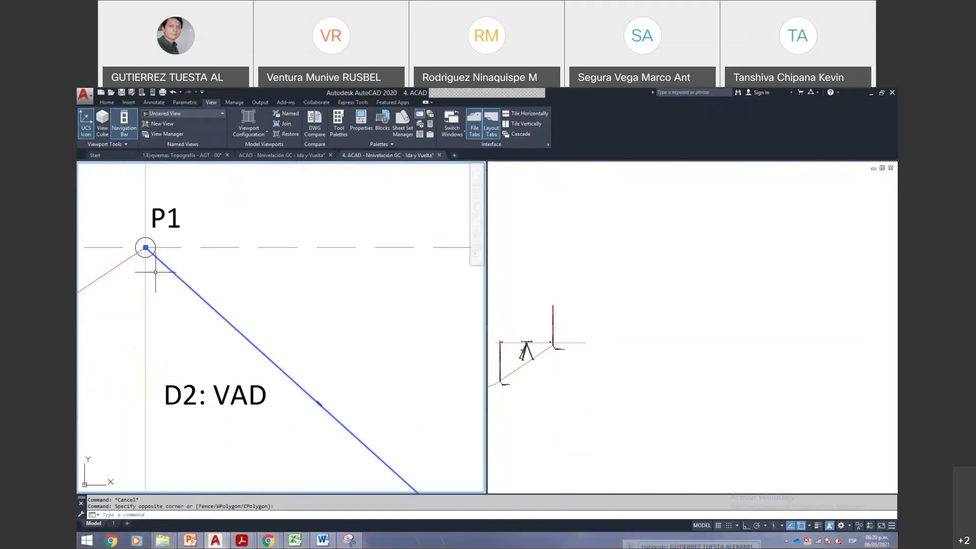
- Back in Excel, select P1's three VAD readings 3.326, 3.304 and 3.284
{"action": "mouse_move", "coordinate": [294, 540]}
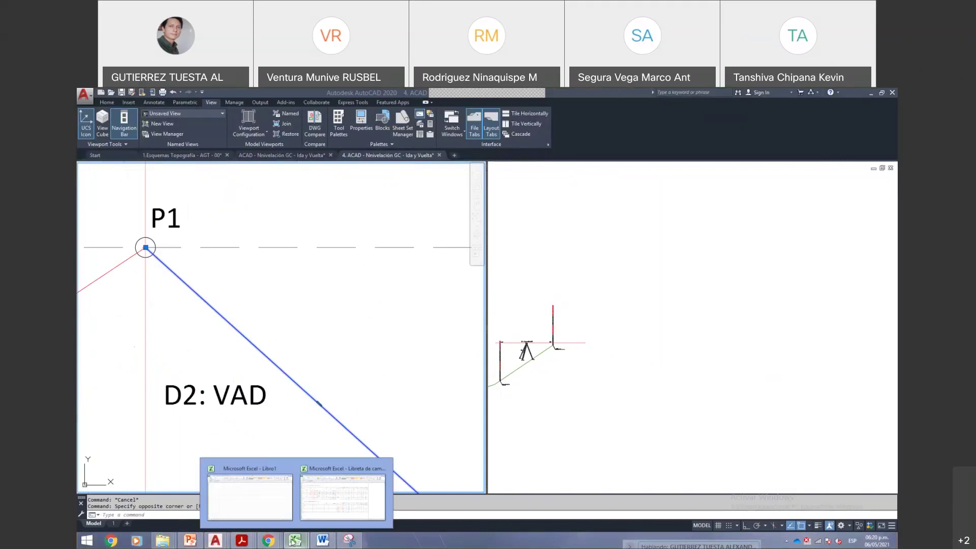
{"action": "left_click", "coordinate": [334, 506]}
{"action": "left_click_drag", "start_coordinate": [290, 244], "coordinate": [365, 257]}
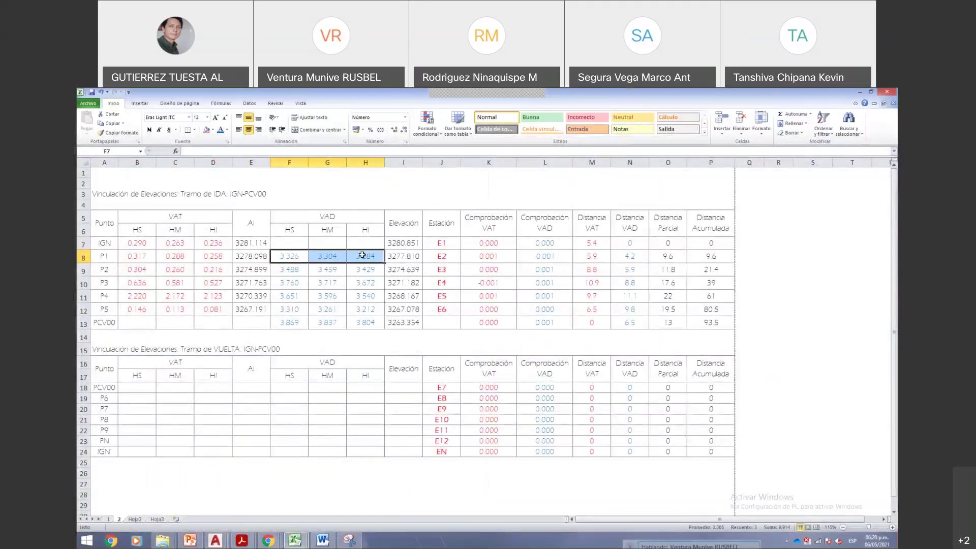
- Fill P1's VAD readings F8:H8 and the P1 label A8 green
{"action": "left_click", "coordinate": [213, 130]}
{"action": "left_click", "coordinate": [236, 192]}
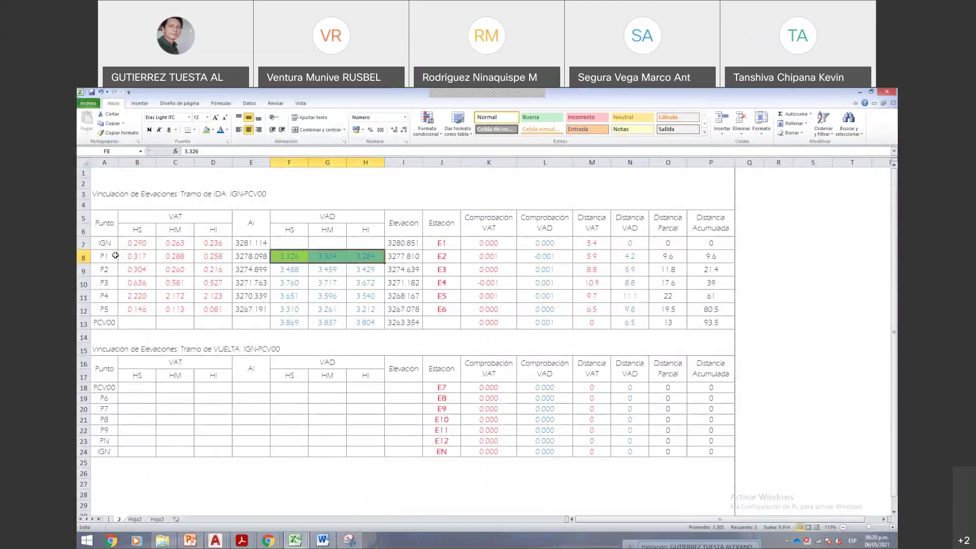
{"action": "left_click", "coordinate": [115, 256]}
{"action": "left_click", "coordinate": [206, 130]}
- Compare the VAD cells down the column, then remove P1's green shading
{"action": "left_click", "coordinate": [289, 322]}
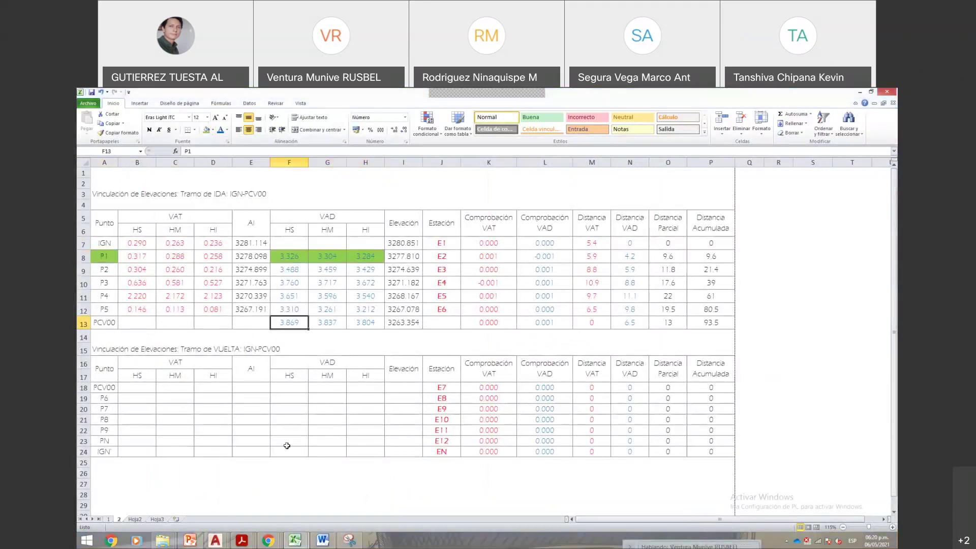
{"action": "left_click_drag", "start_coordinate": [290, 242], "coordinate": [373, 249]}
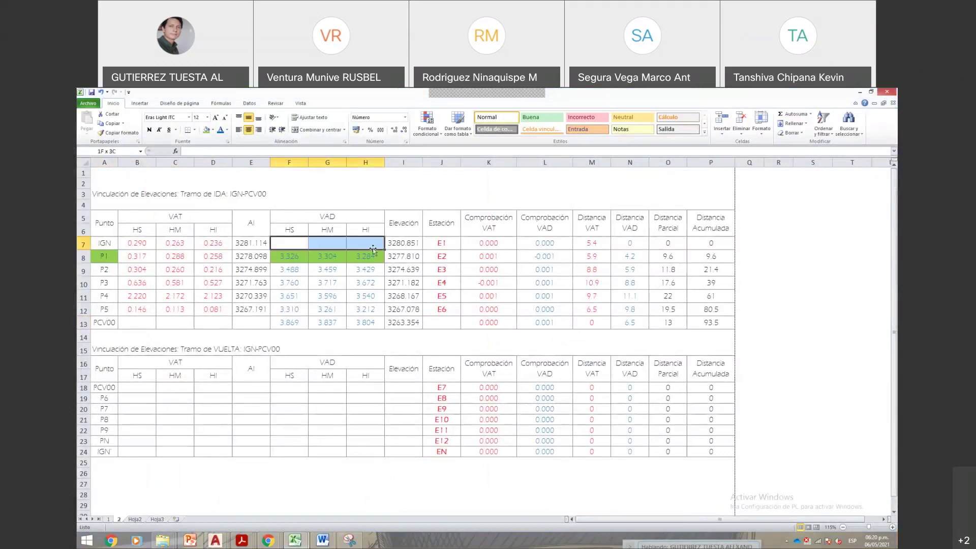
{"action": "left_click", "coordinate": [328, 310]}
{"action": "left_click_drag", "start_coordinate": [288, 255], "coordinate": [360, 254]}
{"action": "left_click", "coordinate": [355, 350]}
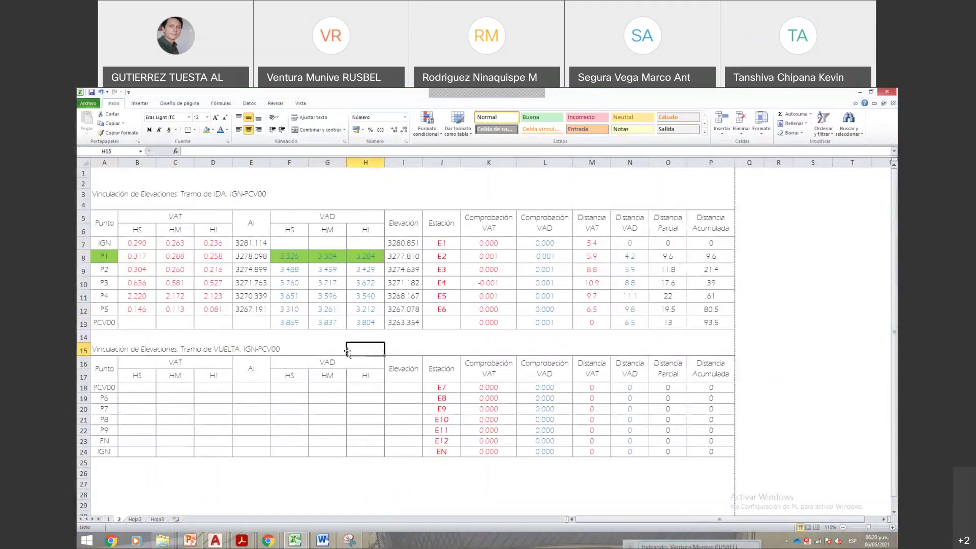
{"action": "left_click", "coordinate": [334, 295]}
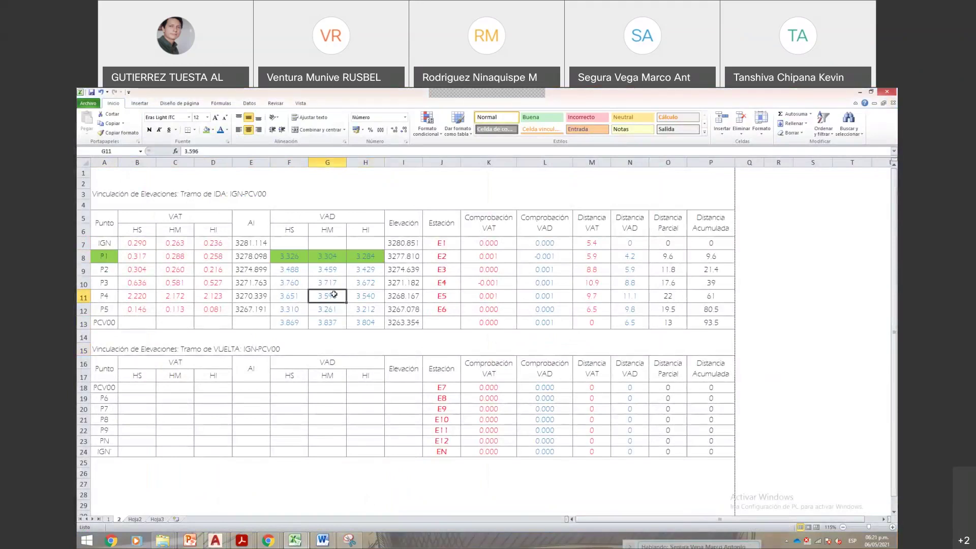
{"action": "left_click", "coordinate": [326, 327]}
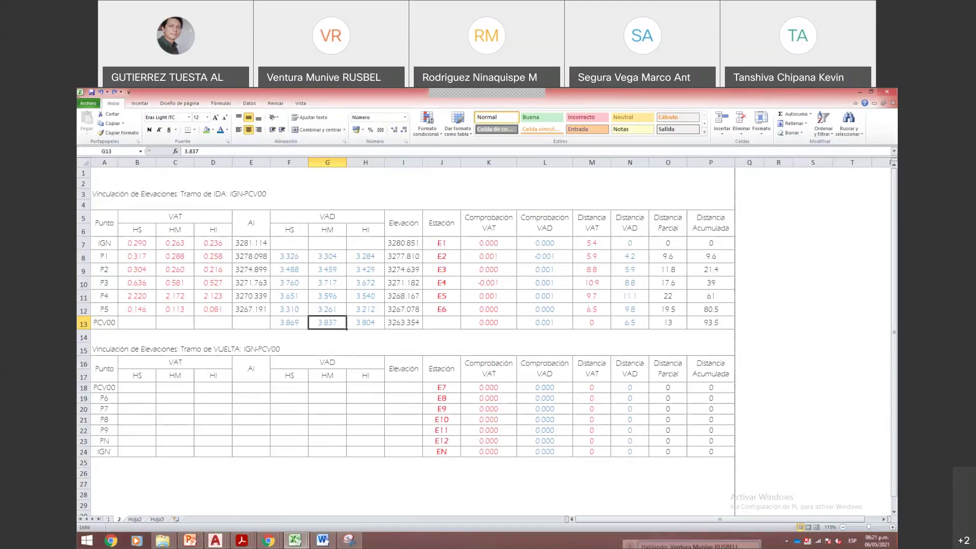
- Enlarge the Distancia Estadimétrica formula image on sheet 1 and switch to Normal view
{"action": "left_click", "coordinate": [108, 519]}
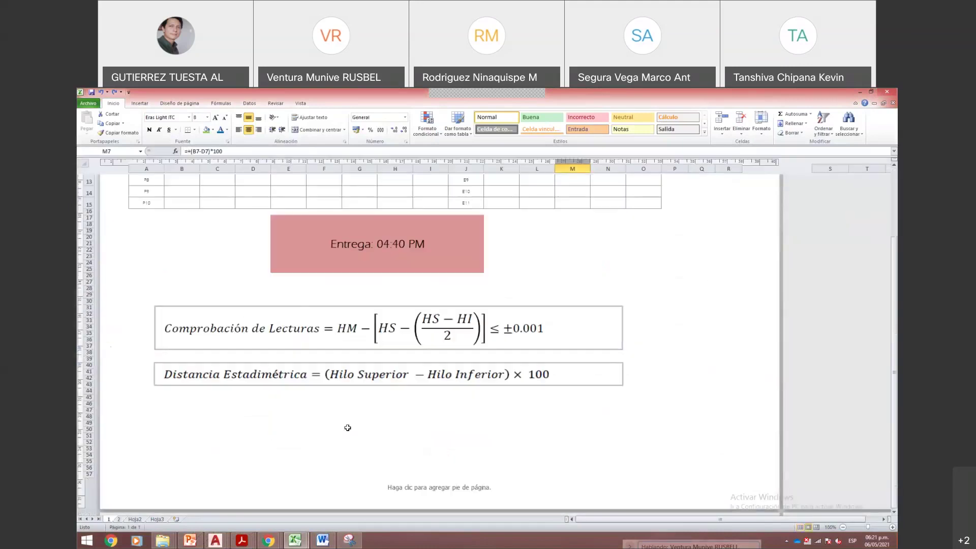
{"action": "left_click", "coordinate": [339, 375]}
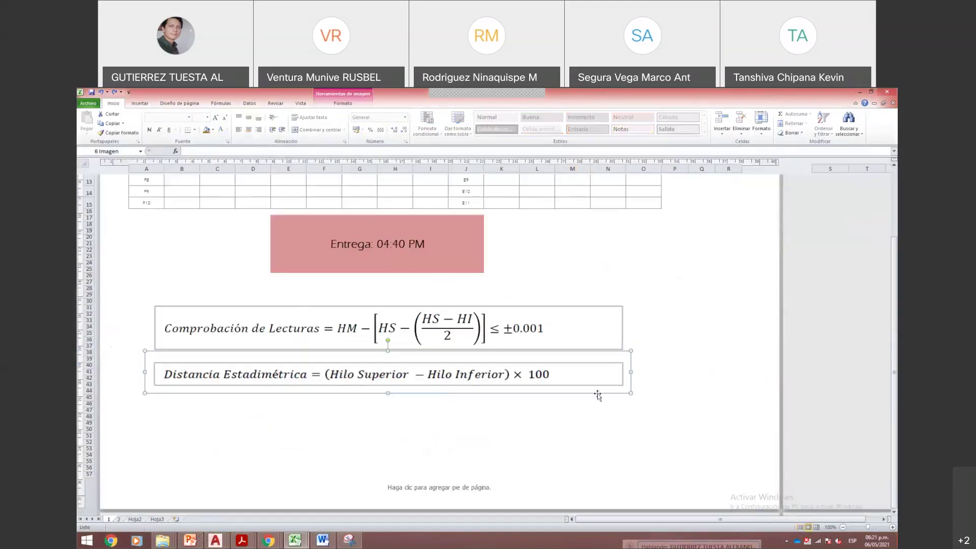
{"action": "left_click_drag", "start_coordinate": [631, 393], "coordinate": [638, 414]}
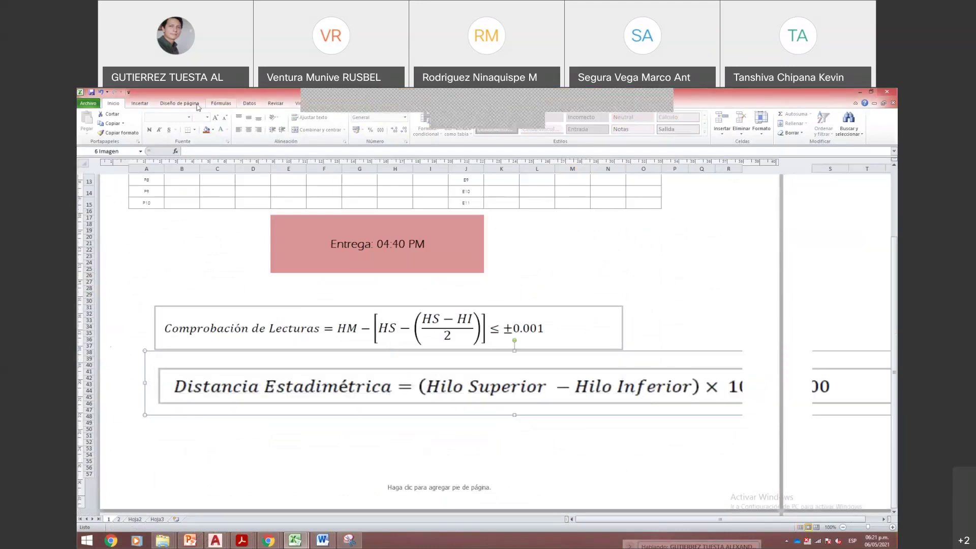
{"action": "left_click", "coordinate": [294, 104]}
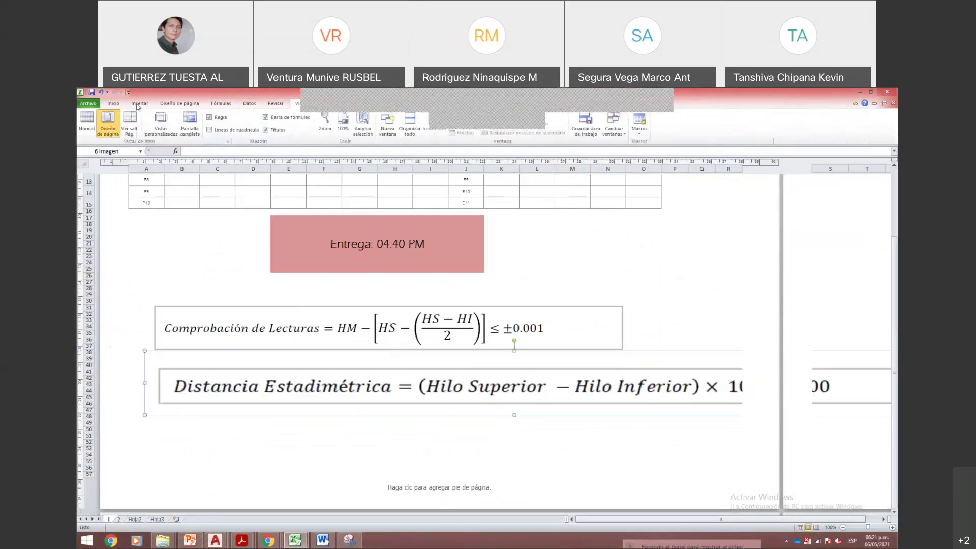
{"action": "left_click", "coordinate": [86, 122]}
- Shrink the Distancia Estadimétrica formula image slightly and reposition it
{"action": "scroll", "coordinate": [475, 451], "scroll_direction": "down", "scroll_amount": 1}
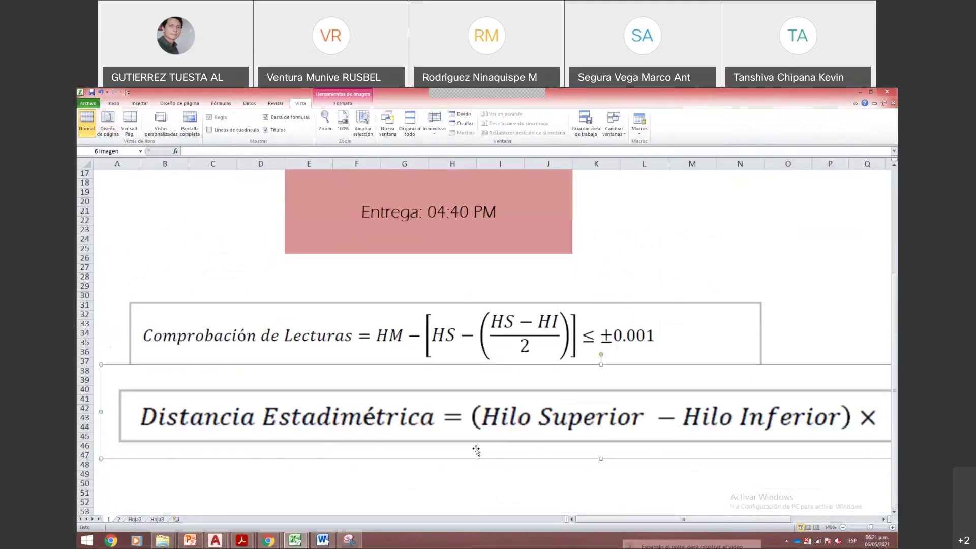
{"action": "left_click_drag", "start_coordinate": [102, 459], "coordinate": [293, 428]}
{"action": "left_click_drag", "start_coordinate": [445, 420], "coordinate": [386, 430]}
{"action": "left_click", "coordinate": [724, 356]}
{"action": "left_click", "coordinate": [505, 424]}
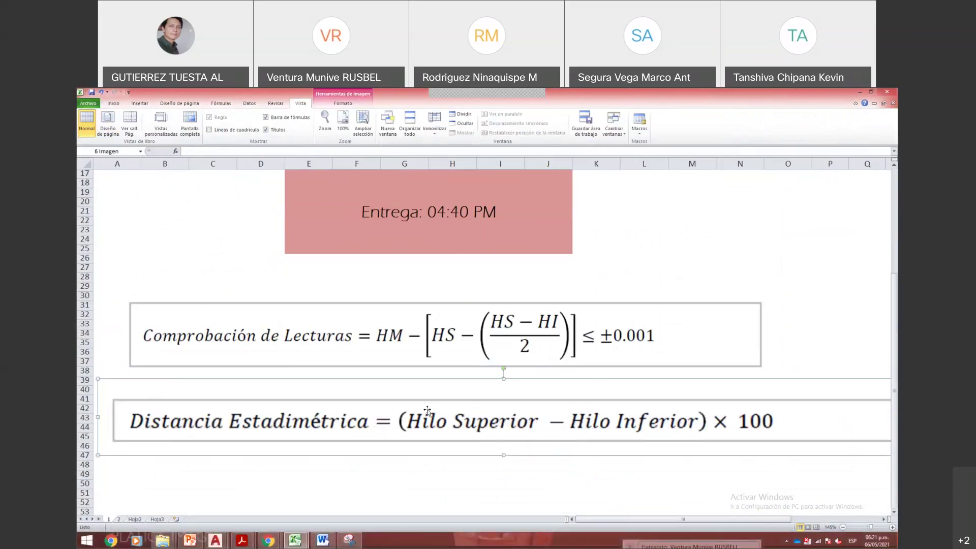
{"action": "left_click_drag", "start_coordinate": [405, 418], "coordinate": [418, 420]}
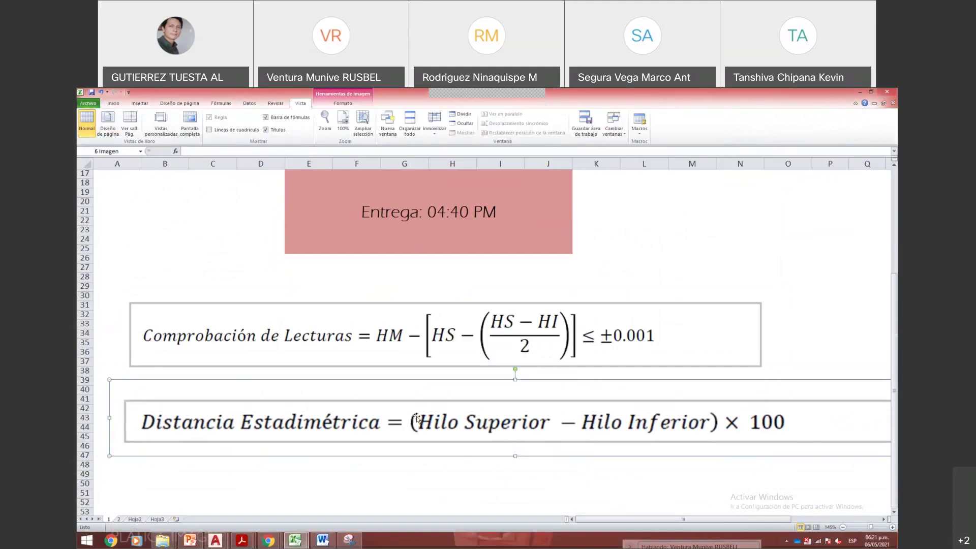
- Return to the field book's sheet 2 and scroll down to the VUELTA return table
{"action": "left_click", "coordinate": [299, 542]}
{"action": "left_click", "coordinate": [284, 511]}
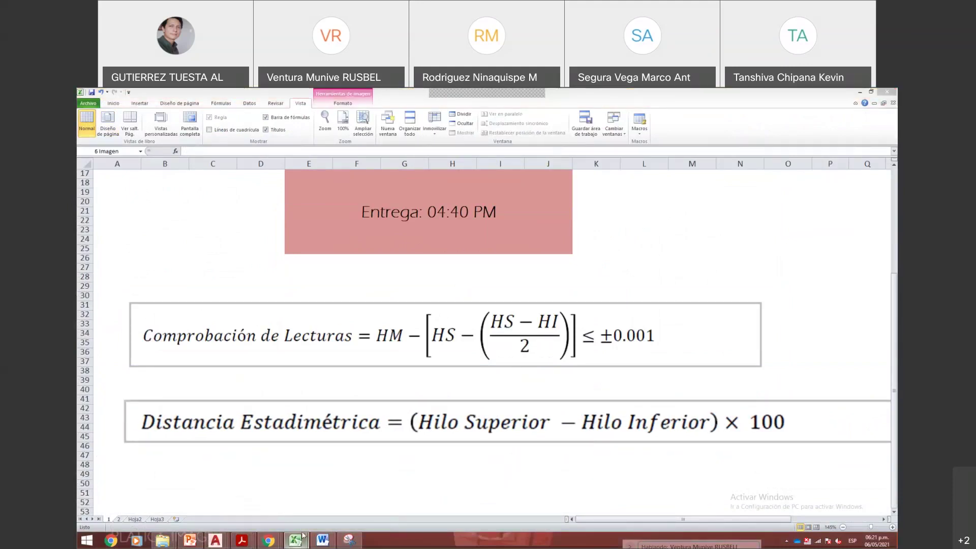
{"action": "left_click", "coordinate": [120, 519]}
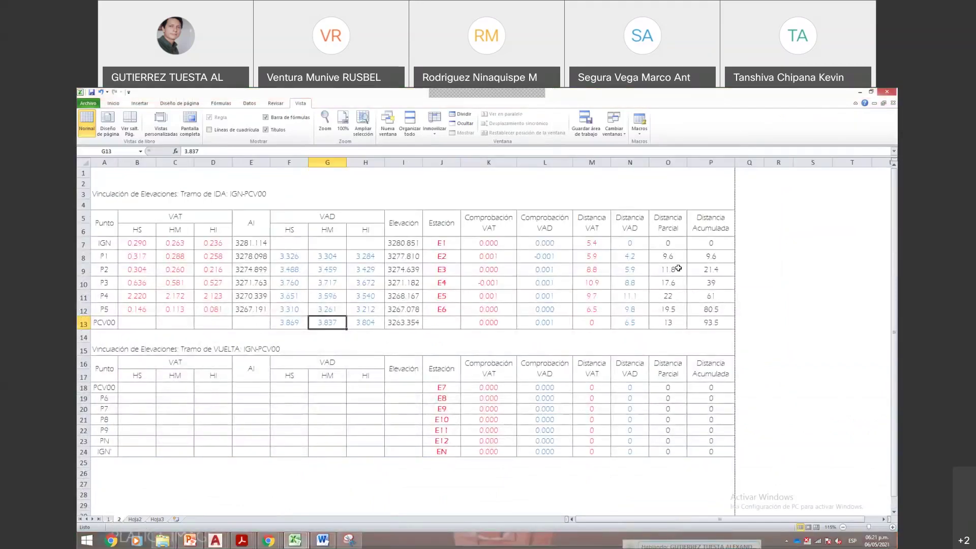
{"action": "scroll", "coordinate": [496, 357], "scroll_direction": "down", "scroll_amount": 1}
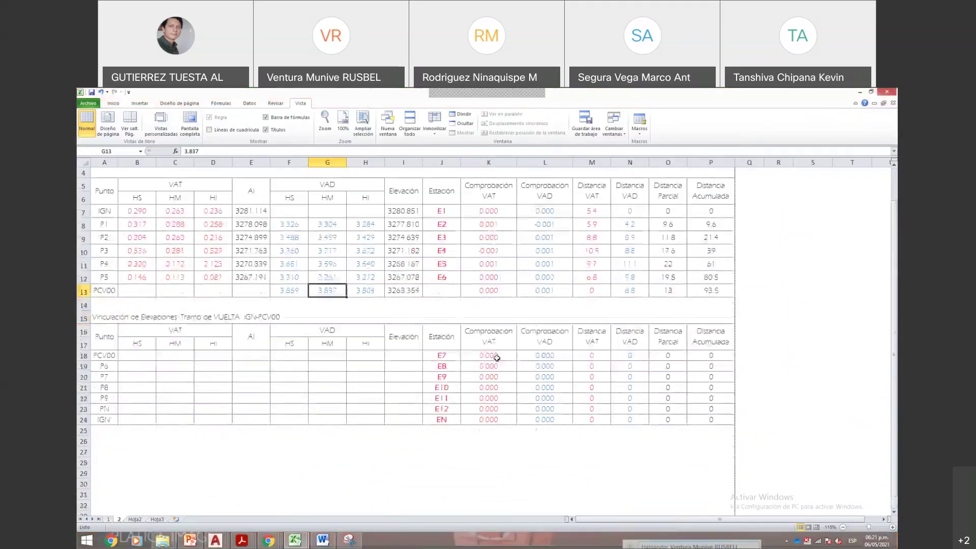
{"action": "scroll", "coordinate": [414, 429], "scroll_direction": "down", "scroll_amount": 1}
{"action": "left_click", "coordinate": [404, 435]}
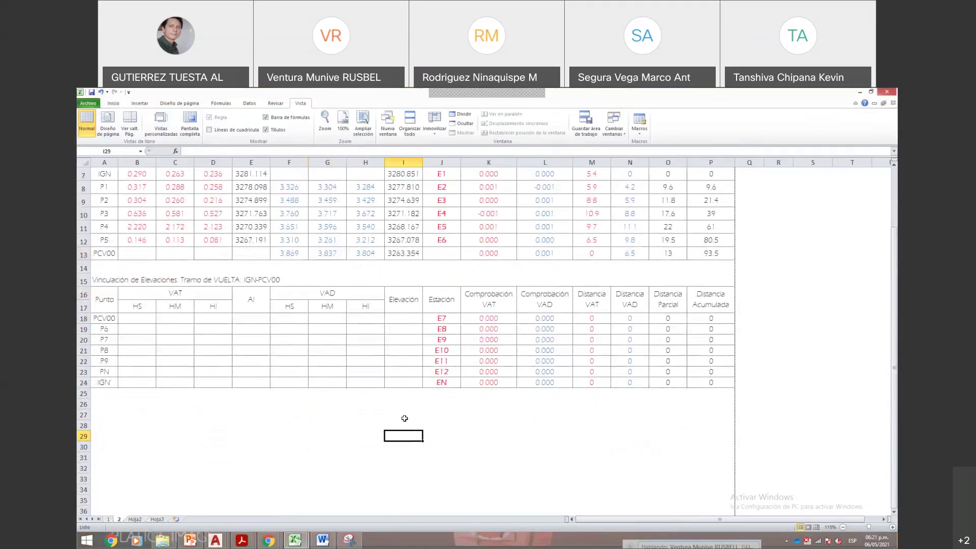
{"action": "left_click", "coordinate": [216, 540]}
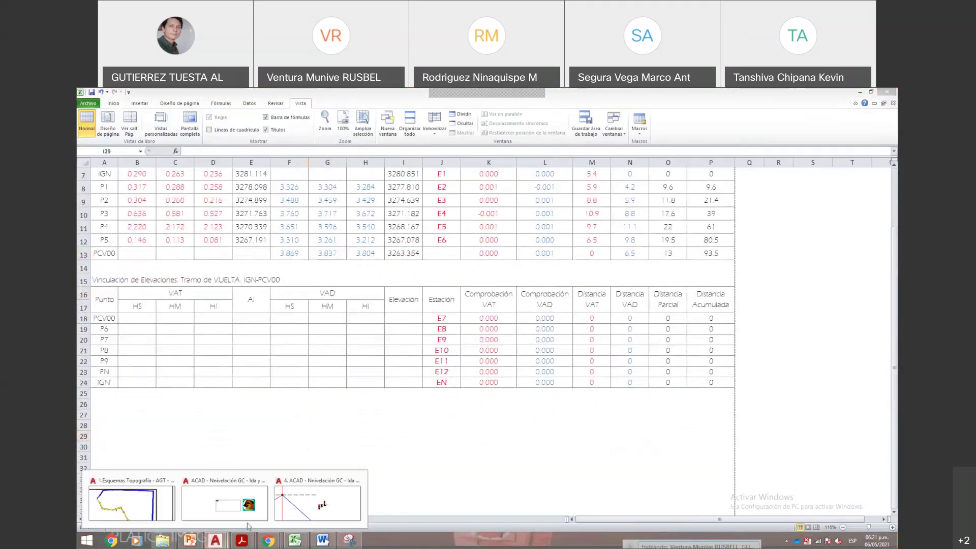
- Copy one leveling staff with CO to a spot below the row of staffs
{"action": "left_click", "coordinate": [305, 508]}
{"action": "scroll", "coordinate": [374, 337], "scroll_direction": "down", "scroll_amount": 6}
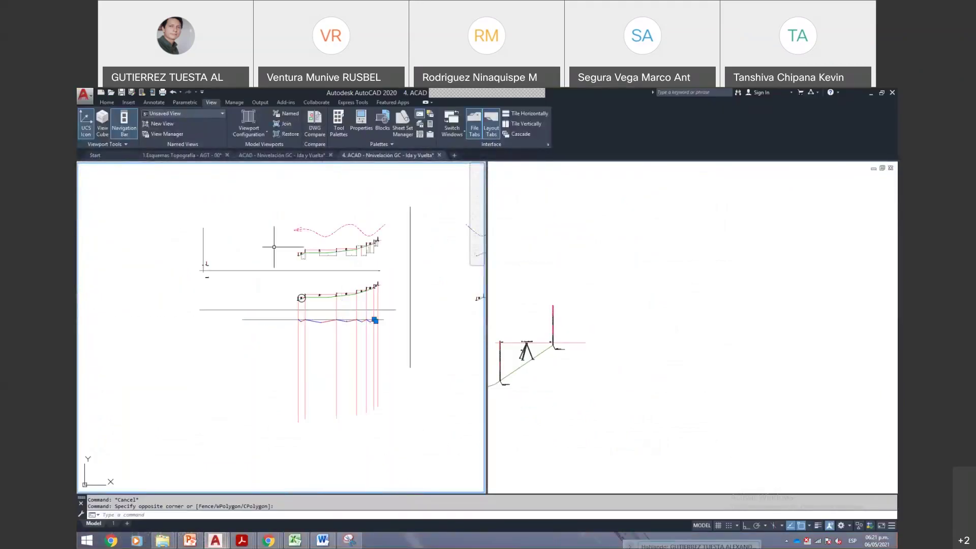
{"action": "scroll", "coordinate": [205, 260], "scroll_direction": "up", "scroll_amount": 8}
{"action": "scroll", "coordinate": [246, 292], "scroll_direction": "down", "scroll_amount": 14}
{"action": "scroll", "coordinate": [219, 185], "scroll_direction": "up", "scroll_amount": 5}
{"action": "scroll", "coordinate": [237, 185], "scroll_direction": "up", "scroll_amount": 6}
{"action": "left_click_drag", "start_coordinate": [273, 222], "coordinate": [267, 326]}
{"action": "scroll", "coordinate": [270, 323], "scroll_direction": "up", "scroll_amount": 2}
{"action": "left_click_drag", "start_coordinate": [200, 312], "coordinate": [347, 318]}
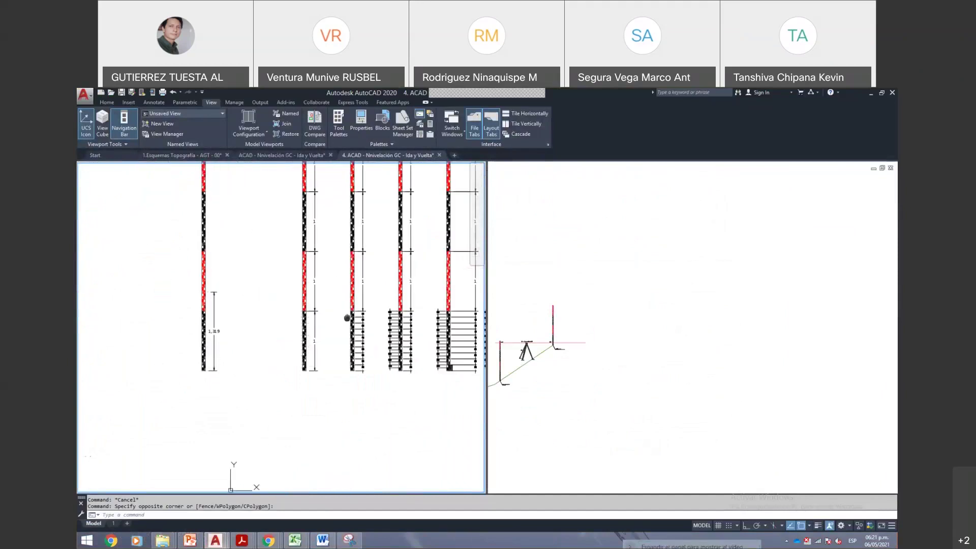
{"action": "scroll", "coordinate": [315, 297], "scroll_direction": "down", "scroll_amount": 5}
{"action": "left_click", "coordinate": [281, 375]}
{"action": "left_click", "coordinate": [258, 256]}
{"action": "type", "text": "co"}
{"action": "key", "text": "space"}
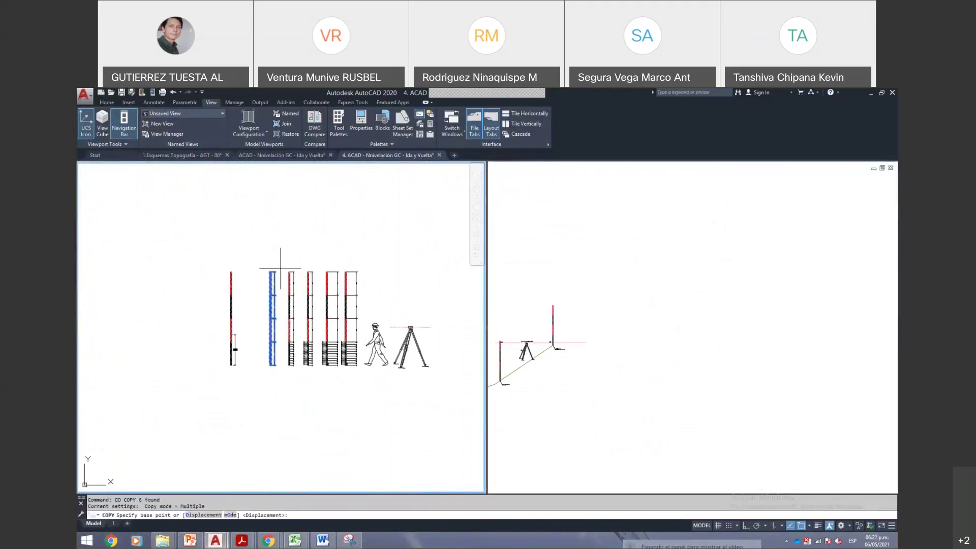
{"action": "left_click", "coordinate": [282, 272]}
{"action": "scroll", "coordinate": [292, 294], "scroll_direction": "down", "scroll_amount": 6}
{"action": "left_click", "coordinate": [302, 351]}
{"action": "key", "text": "Escape"}
- Rotate the copied staff 90° about its middle so it lies horizontal
{"action": "scroll", "coordinate": [303, 364], "scroll_direction": "up", "scroll_amount": 4}
{"action": "left_click", "coordinate": [319, 410]}
{"action": "left_click", "coordinate": [270, 311]}
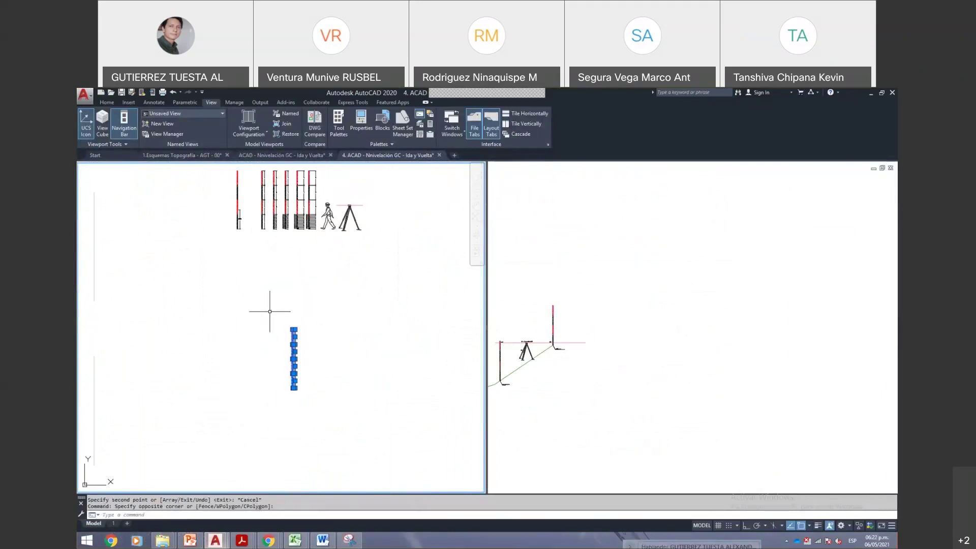
{"action": "type", "text": "r"}
{"action": "key", "text": "Return"}
{"action": "left_click", "coordinate": [299, 369]}
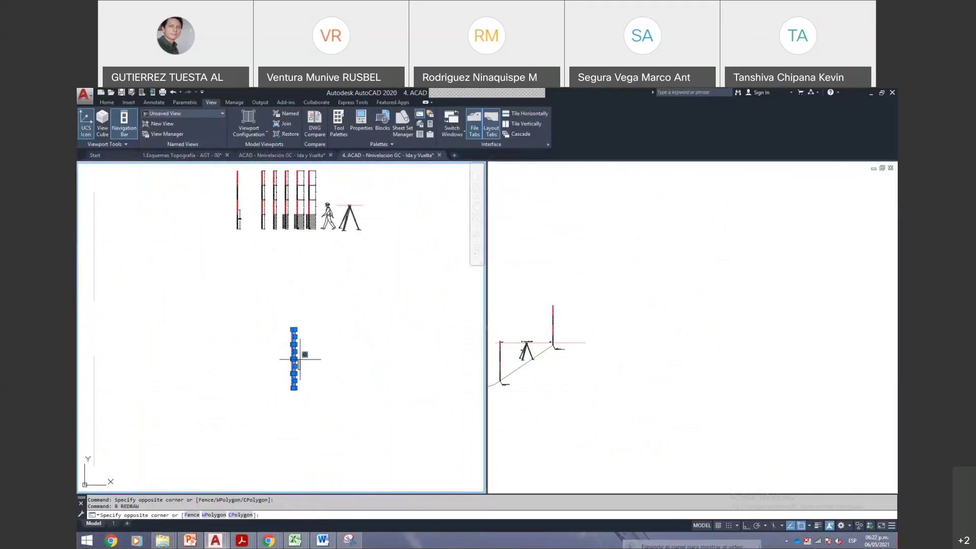
{"action": "key", "text": "Escape"}
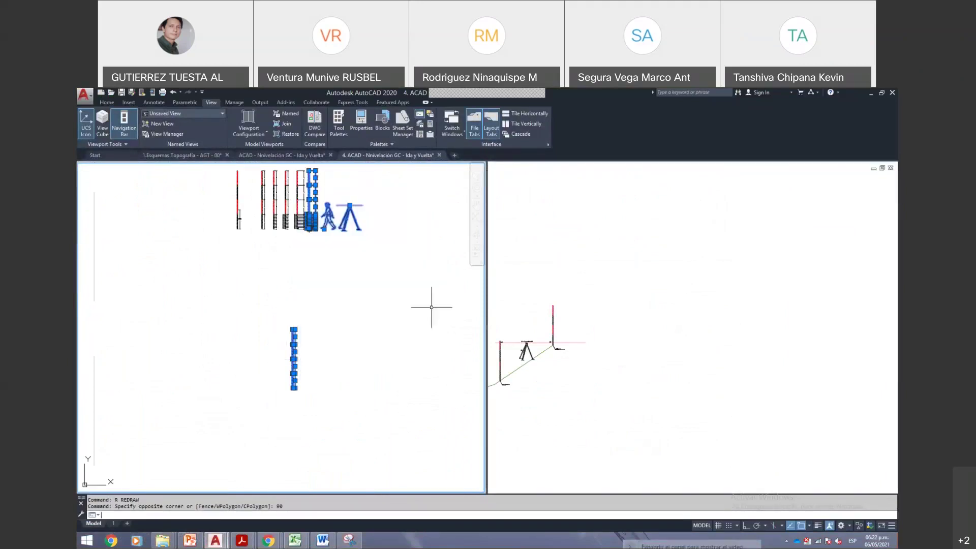
{"action": "key", "text": "Escape"}
{"action": "left_click", "coordinate": [323, 413]}
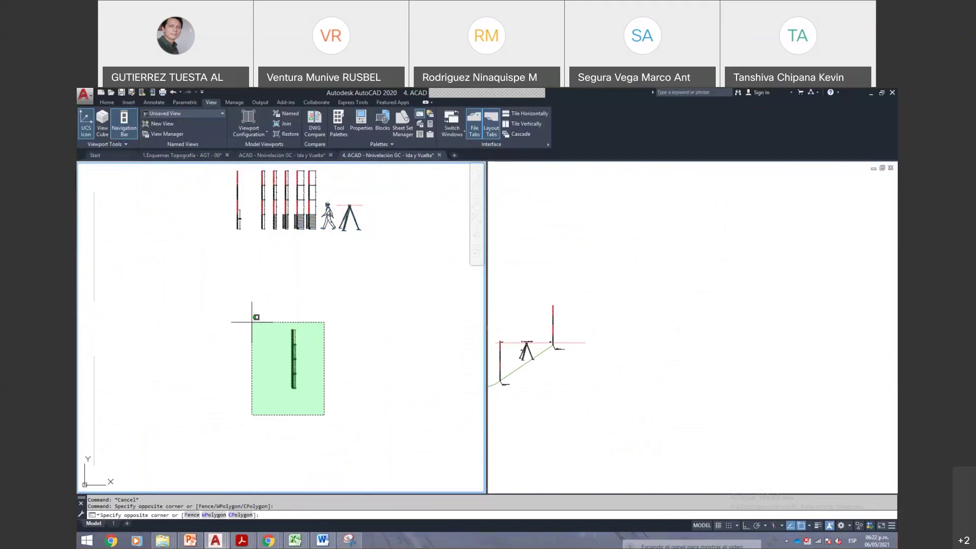
{"action": "left_click", "coordinate": [254, 319]}
{"action": "type", "text": "ro"}
{"action": "key", "text": "Return"}
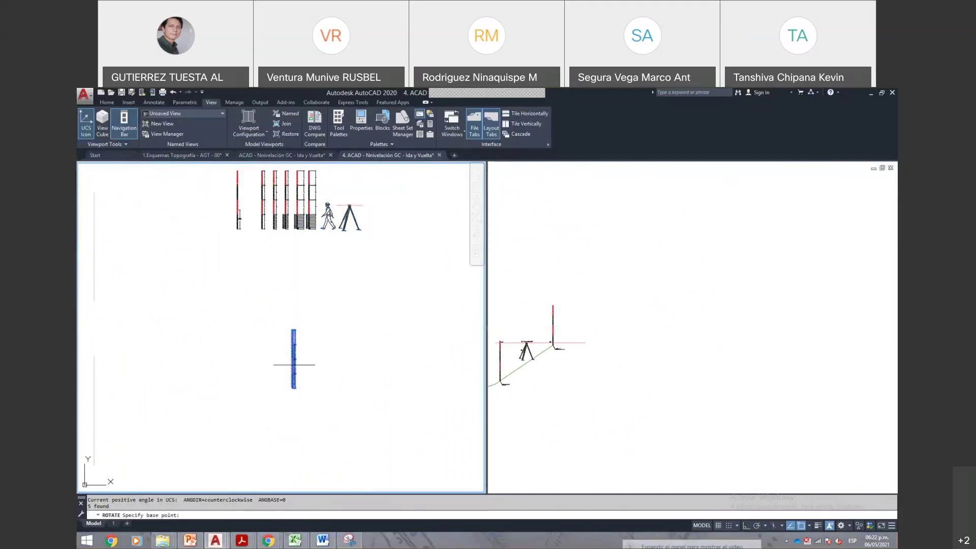
{"action": "left_click", "coordinate": [294, 357]}
{"action": "type", "text": "90"}
{"action": "key", "text": "Return"}
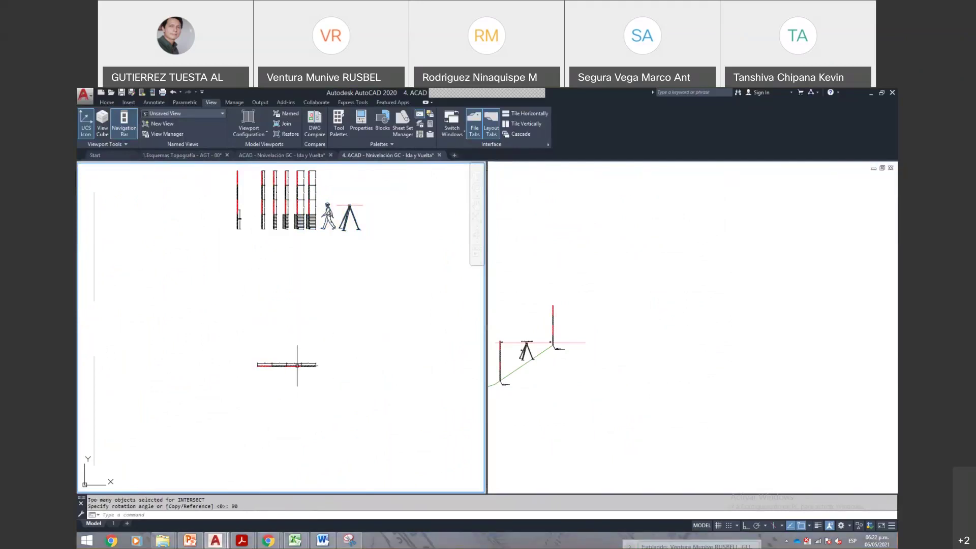
{"action": "scroll", "coordinate": [270, 344], "scroll_direction": "up", "scroll_amount": 5}
- Draw a small circle at the junction where the staff's first 1 m dimension ends
{"action": "left_click_drag", "start_coordinate": [233, 413], "coordinate": [233, 403]}
{"action": "scroll", "coordinate": [266, 391], "scroll_direction": "down", "scroll_amount": 2}
{"action": "scroll", "coordinate": [189, 398], "scroll_direction": "up", "scroll_amount": 2}
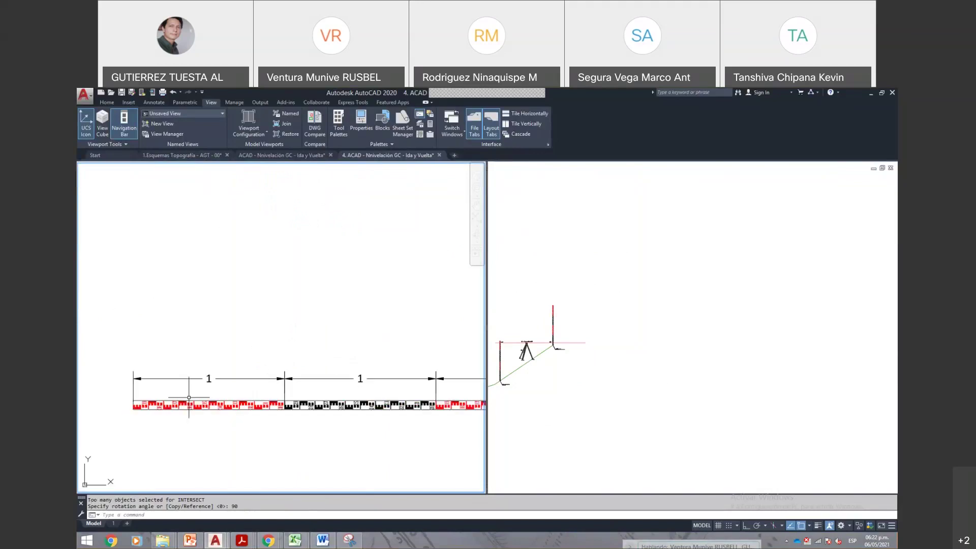
{"action": "scroll", "coordinate": [191, 400], "scroll_direction": "up", "scroll_amount": 2}
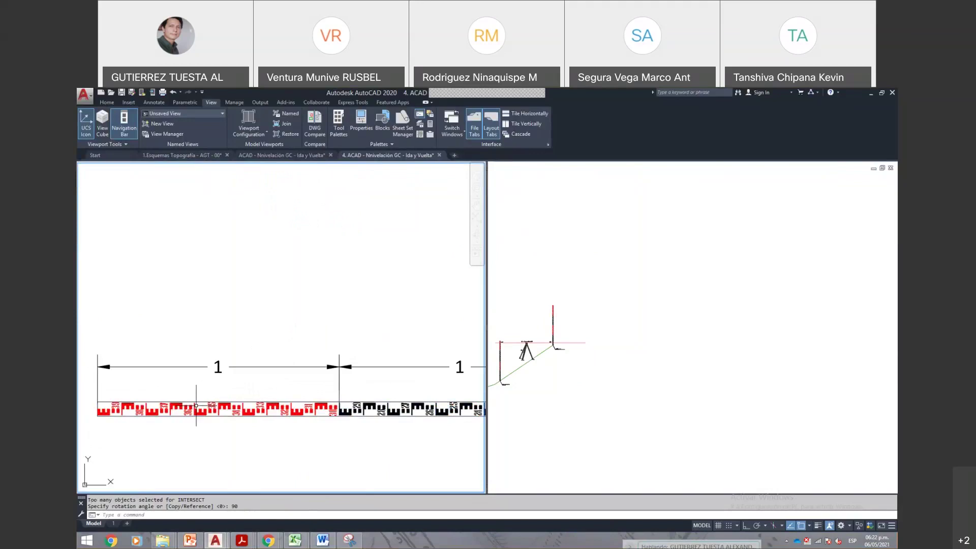
{"action": "scroll", "coordinate": [206, 326], "scroll_direction": "down", "scroll_amount": 2}
{"action": "scroll", "coordinate": [279, 343], "scroll_direction": "up", "scroll_amount": 4}
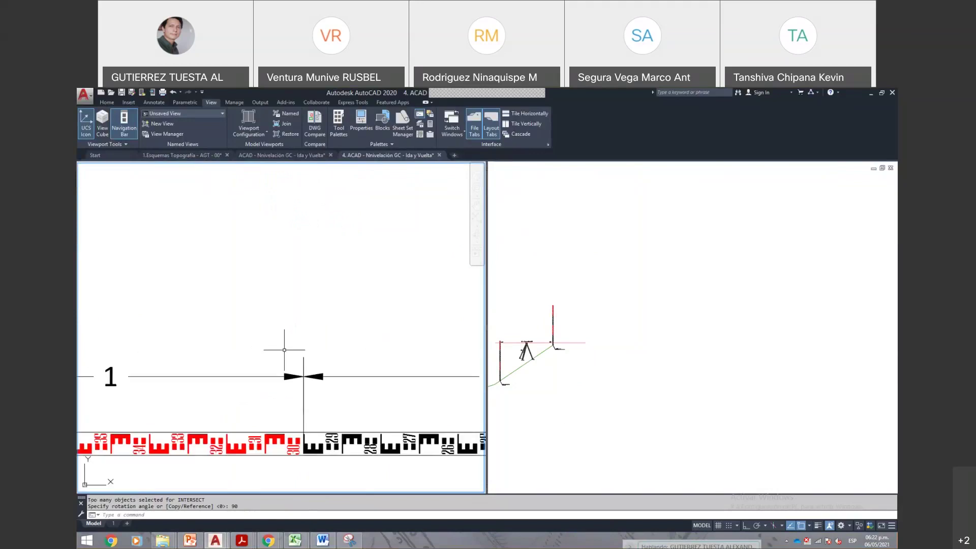
{"action": "type", "text": "c"}
{"action": "key", "text": "space"}
{"action": "left_click", "coordinate": [302, 345]}
{"action": "left_click", "coordinate": [307, 351]}
{"action": "key", "text": "Escape"}
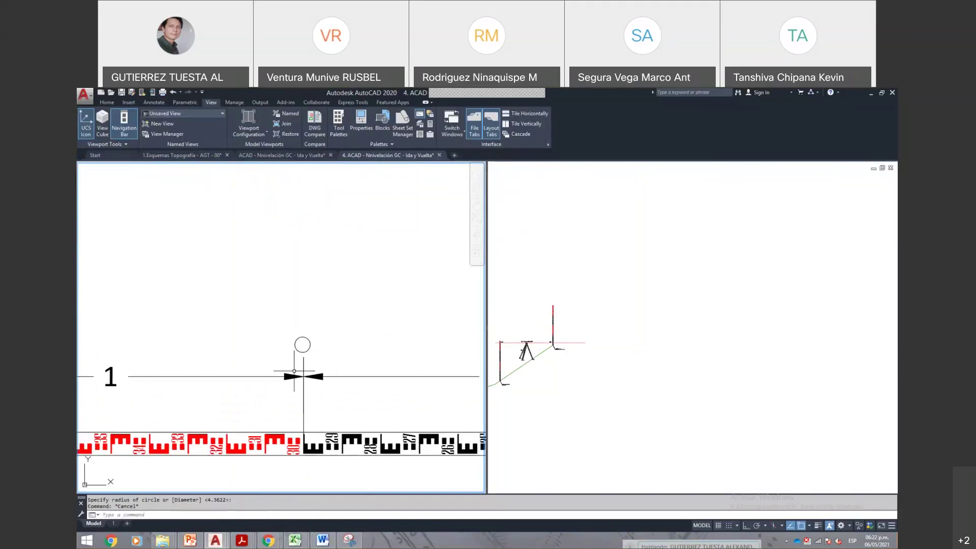
- Try selecting the left and middle dimensions along the staff, then clear the selection
{"action": "scroll", "coordinate": [291, 354], "scroll_direction": "down", "scroll_amount": 2}
{"action": "left_click", "coordinate": [231, 377]}
{"action": "left_click", "coordinate": [205, 334]}
{"action": "scroll", "coordinate": [207, 333], "scroll_direction": "down", "scroll_amount": 3}
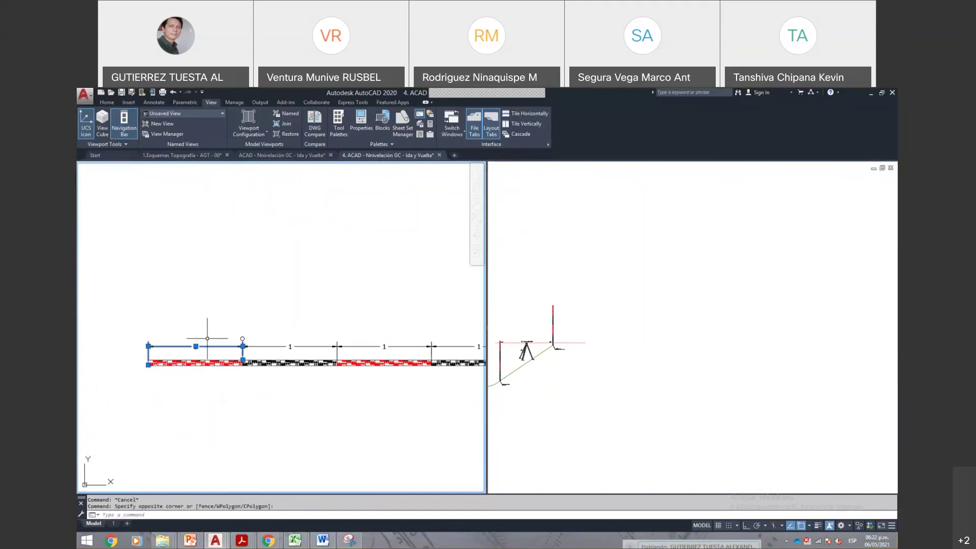
{"action": "scroll", "coordinate": [207, 338], "scroll_direction": "up", "scroll_amount": 4}
{"action": "key", "text": "Escape"}
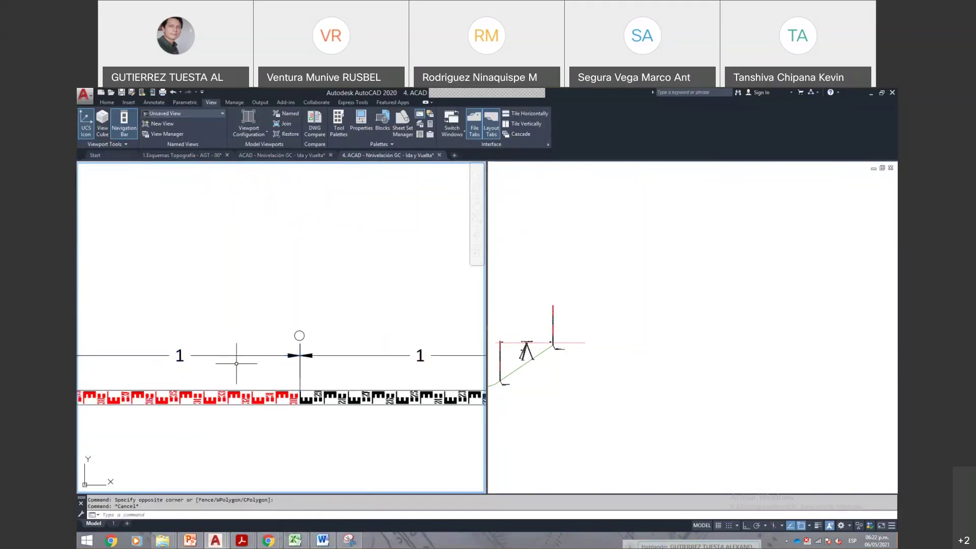
{"action": "left_click_drag", "start_coordinate": [416, 360], "coordinate": [319, 352]}
{"action": "left_click", "coordinate": [320, 351]}
{"action": "left_click", "coordinate": [309, 328]}
{"action": "left_click", "coordinate": [276, 294]}
{"action": "key", "text": "Escape"}
{"action": "key", "text": "Escape"}
{"action": "scroll", "coordinate": [273, 293], "scroll_direction": "down", "scroll_amount": 2}
{"action": "scroll", "coordinate": [272, 293], "scroll_direction": "down", "scroll_amount": 2}
{"action": "left_click_drag", "start_coordinate": [247, 301], "coordinate": [246, 322]}
{"action": "scroll", "coordinate": [244, 312], "scroll_direction": "up", "scroll_amount": 2}
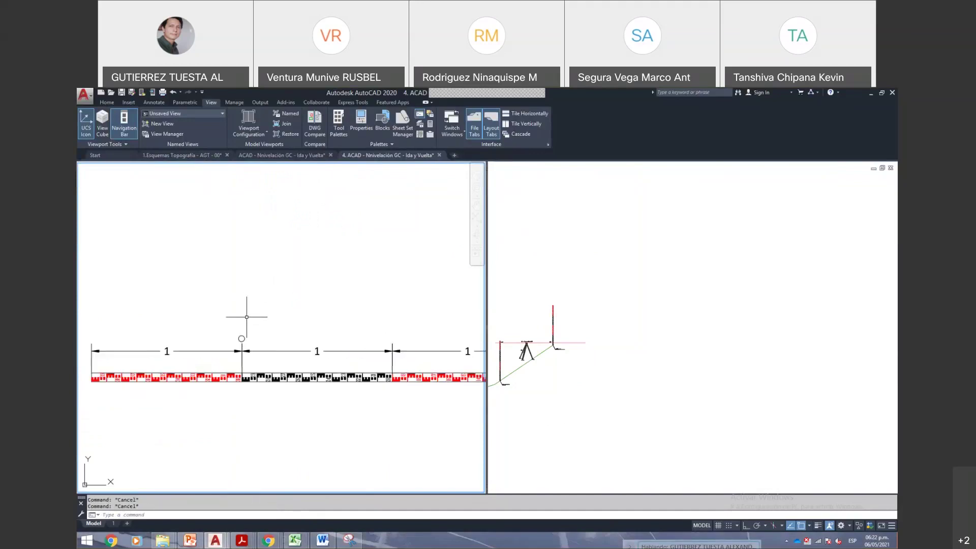
{"action": "scroll", "coordinate": [212, 338], "scroll_direction": "down", "scroll_amount": 2}
- Select the first 1 m dimension and start copying it with CO, with Ortho (F8) on
{"action": "left_click", "coordinate": [206, 350]}
{"action": "left_click", "coordinate": [194, 327]}
{"action": "type", "text": "co"}
{"action": "key", "text": "Return"}
{"action": "left_click", "coordinate": [244, 301]}
{"action": "key", "text": "F8"}
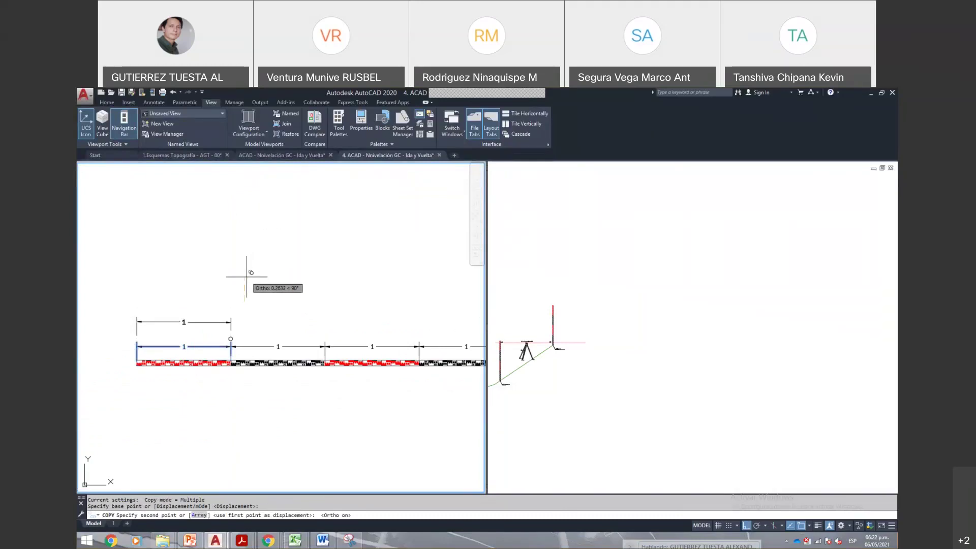
- Place the copy of the 1 m dimension just above the original
{"action": "left_click", "coordinate": [247, 277]}
{"action": "key", "text": "Escape"}
{"action": "scroll", "coordinate": [230, 340], "scroll_direction": "up", "scroll_amount": 4}
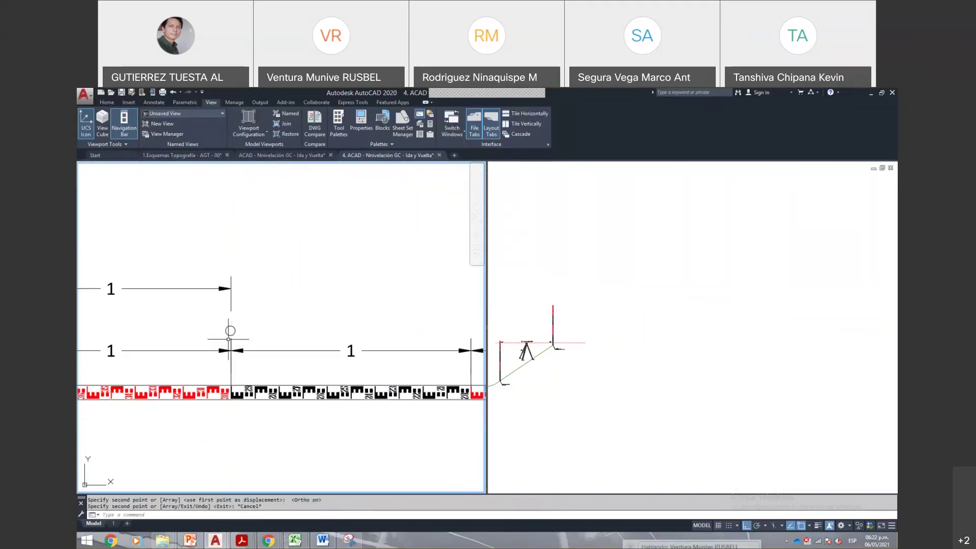
{"action": "scroll", "coordinate": [228, 340], "scroll_direction": "down", "scroll_amount": 1}
{"action": "scroll", "coordinate": [154, 346], "scroll_direction": "up", "scroll_amount": 1}
{"action": "left_click", "coordinate": [172, 360]}
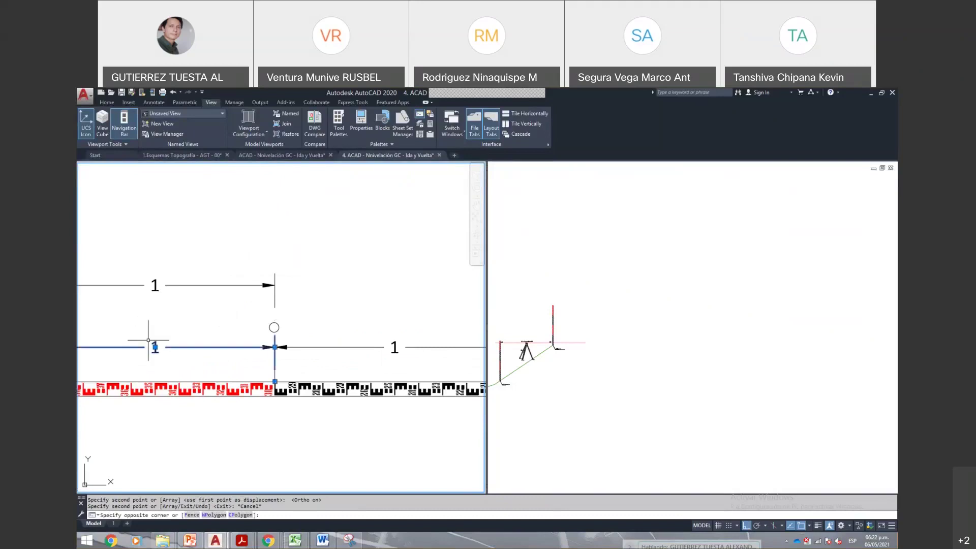
{"action": "left_click", "coordinate": [147, 340]}
{"action": "scroll", "coordinate": [183, 339], "scroll_direction": "down", "scroll_amount": 1}
{"action": "key", "text": "Escape"}
- Copy the upper dimension higher and stretch its right end so it reads 2
{"action": "left_click_drag", "start_coordinate": [207, 316], "coordinate": [196, 283]}
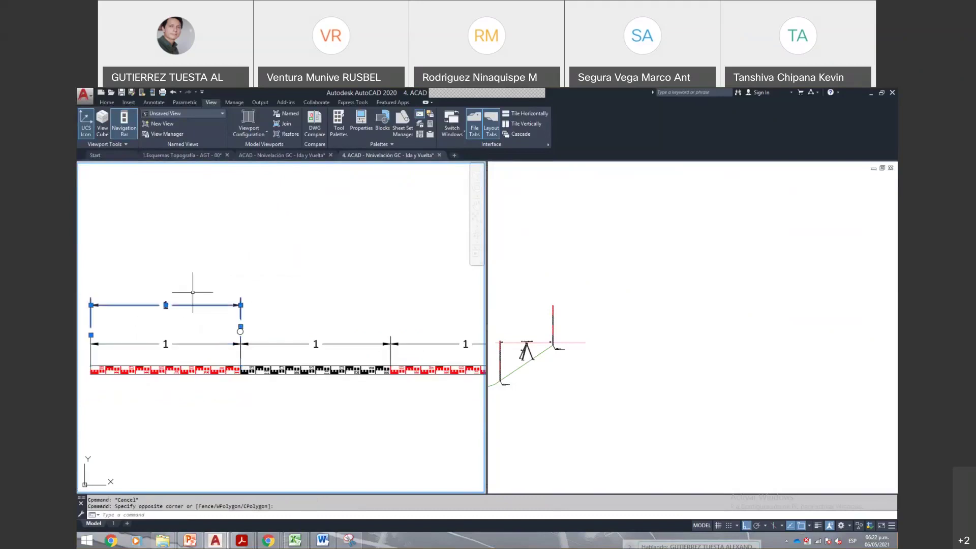
{"action": "type", "text": "co"}
{"action": "key", "text": "Return"}
{"action": "left_click", "coordinate": [360, 273]}
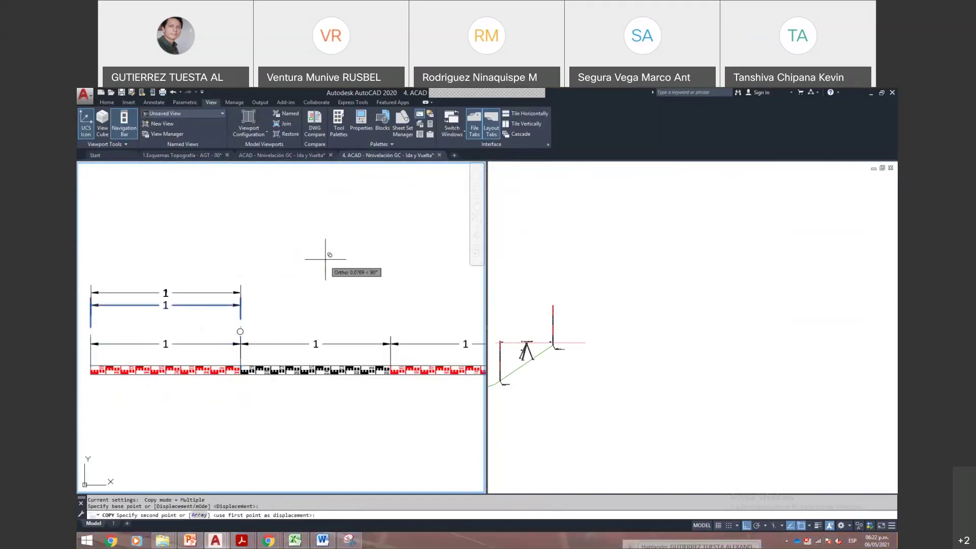
{"action": "left_click", "coordinate": [329, 236]}
{"action": "key", "text": "Escape"}
{"action": "left_click", "coordinate": [190, 314]}
{"action": "left_click", "coordinate": [176, 293]}
{"action": "key", "text": "Escape"}
{"action": "left_click", "coordinate": [208, 281]}
{"action": "left_click", "coordinate": [196, 253]}
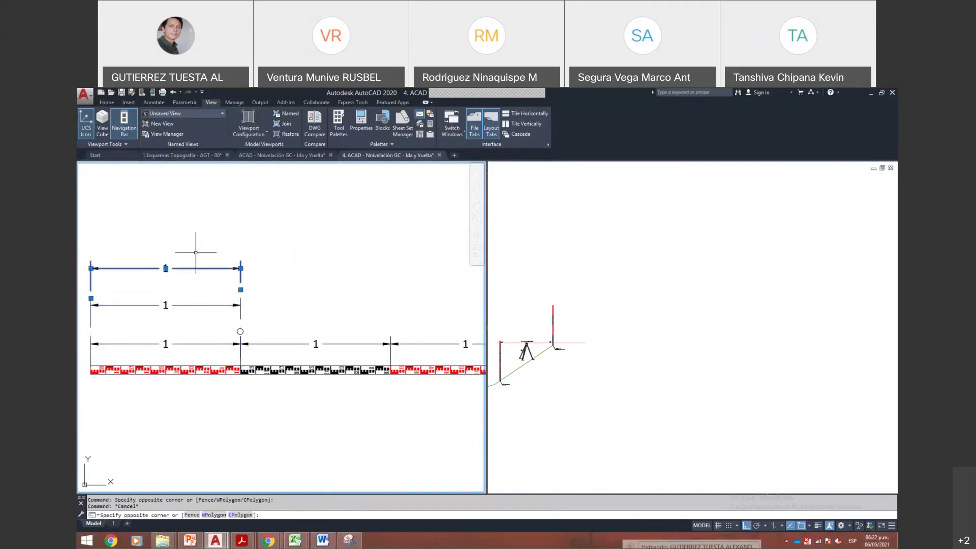
{"action": "left_click", "coordinate": [241, 290]}
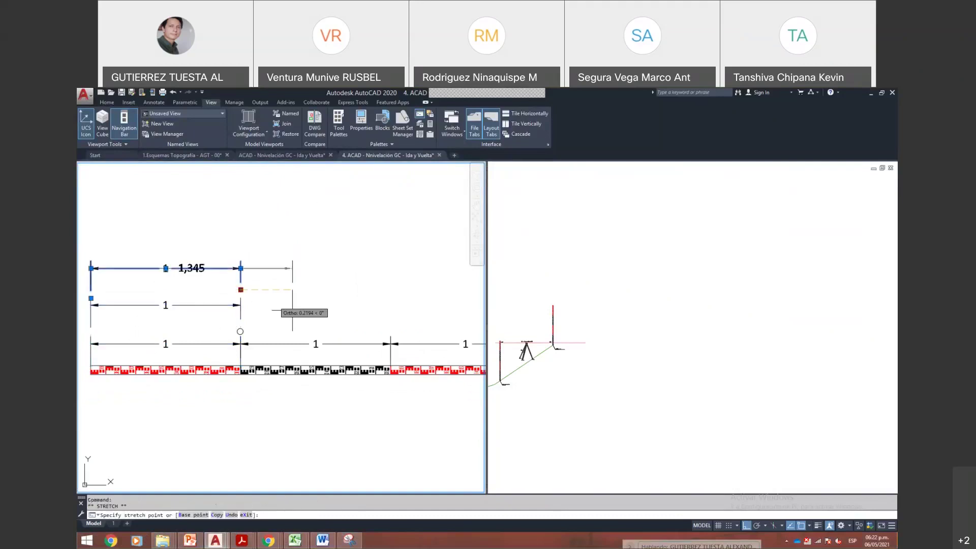
{"action": "left_click", "coordinate": [391, 337]}
{"action": "key", "text": "Escape"}
- Copy the 2 dimension upward and stretch it to the third span's end to read 3
{"action": "scroll", "coordinate": [340, 310], "scroll_direction": "down", "scroll_amount": 2}
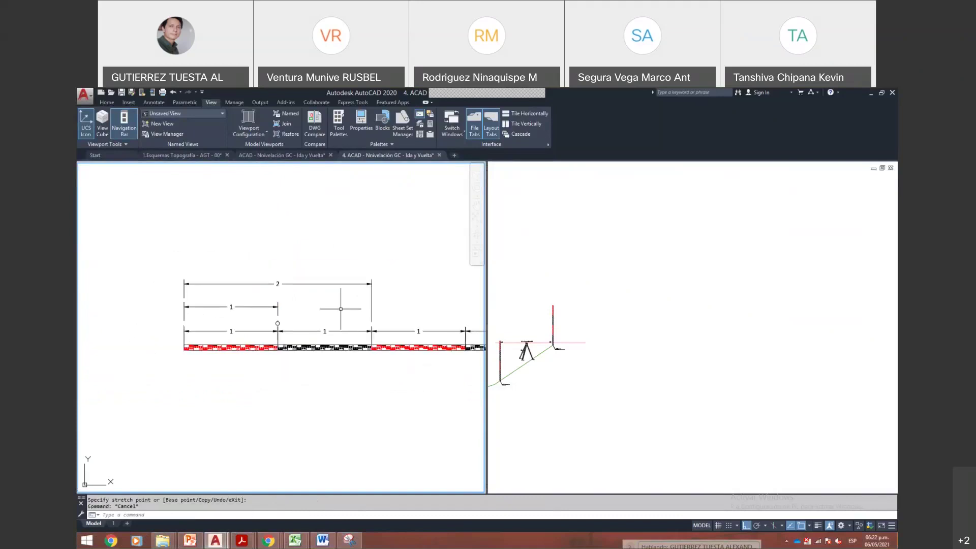
{"action": "left_click_drag", "start_coordinate": [341, 309], "coordinate": [278, 319]}
{"action": "left_click", "coordinate": [280, 316]}
{"action": "left_click", "coordinate": [272, 264]}
{"action": "type", "text": "co"}
{"action": "key", "text": "Return"}
{"action": "left_click", "coordinate": [359, 294]}
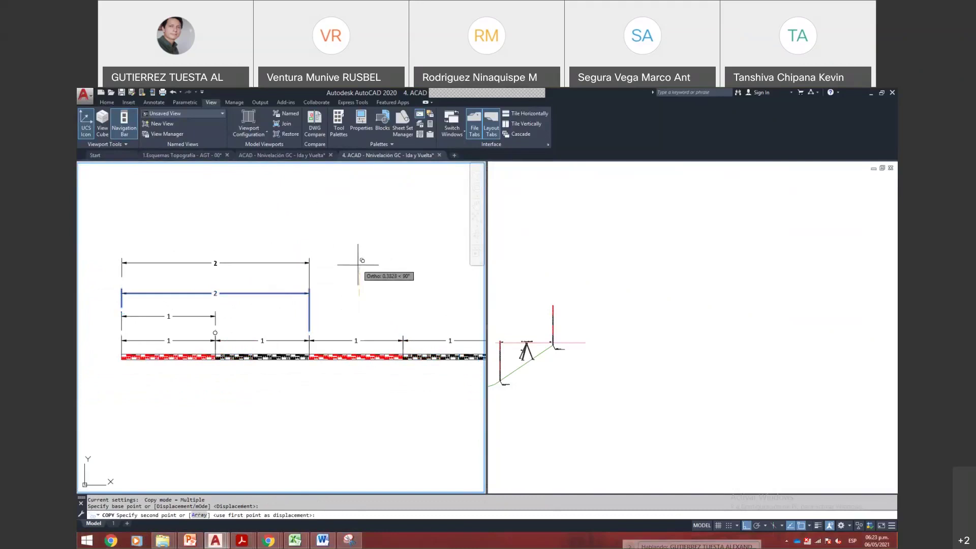
{"action": "left_click", "coordinate": [358, 265]}
{"action": "key", "text": "Escape"}
{"action": "left_click", "coordinate": [290, 274]}
{"action": "left_click", "coordinate": [276, 252]}
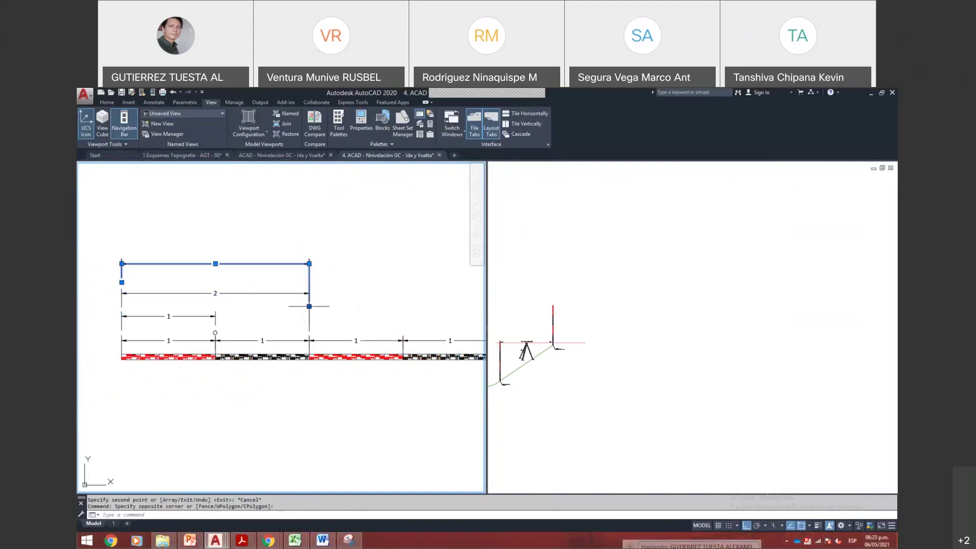
{"action": "left_click", "coordinate": [309, 306]}
{"action": "left_click", "coordinate": [402, 334]}
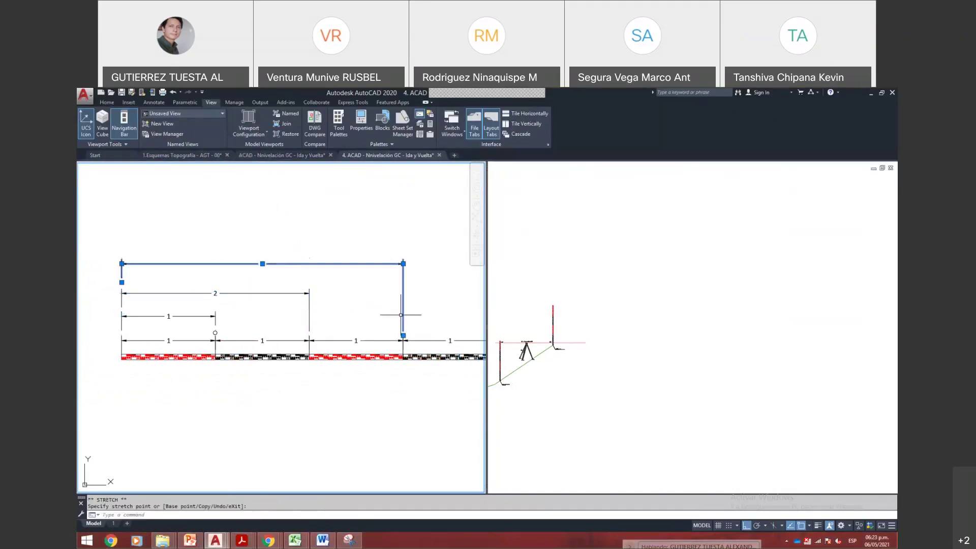
{"action": "left_click_drag", "start_coordinate": [400, 314], "coordinate": [333, 310]}
{"action": "key", "text": "Escape"}
- Stretch the top dimension's right end to the next span so it reads 4
{"action": "left_click", "coordinate": [342, 294]}
{"action": "left_click", "coordinate": [326, 292]}
{"action": "scroll", "coordinate": [325, 292], "scroll_direction": "down", "scroll_amount": 2}
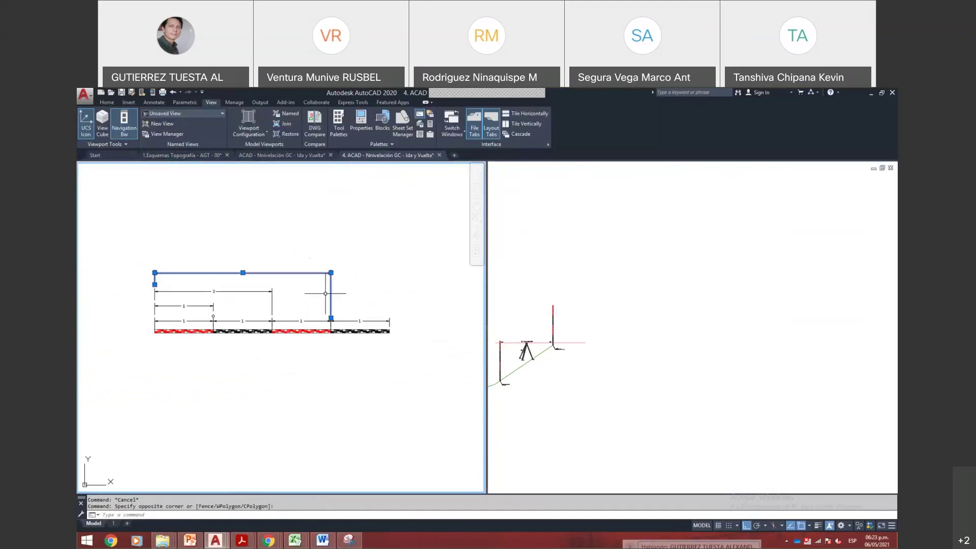
{"action": "left_click", "coordinate": [395, 285]}
{"action": "type", "text": "co"}
{"action": "key", "text": "space"}
{"action": "left_click", "coordinate": [371, 285]}
{"action": "key", "text": "Escape"}
{"action": "left_click", "coordinate": [352, 266]}
{"action": "left_click", "coordinate": [329, 294]}
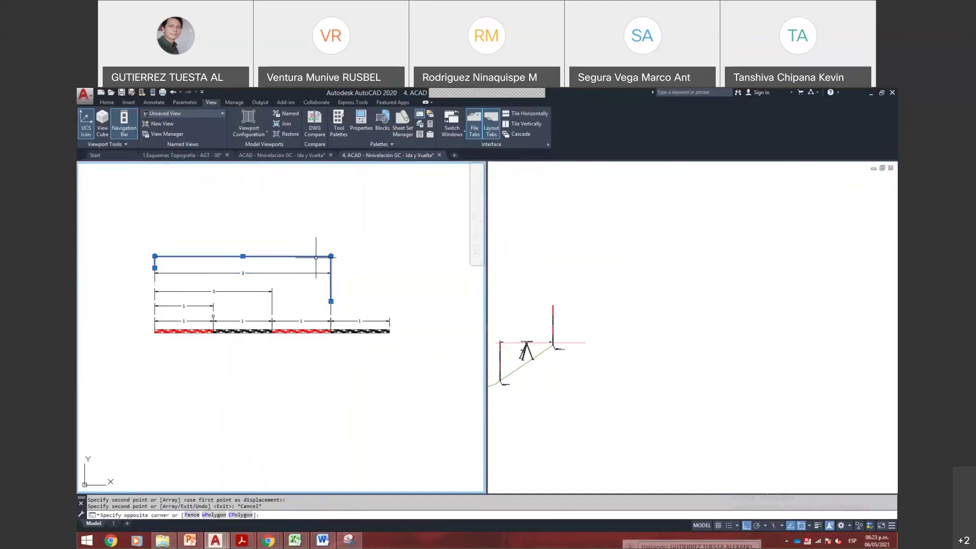
{"action": "left_click", "coordinate": [331, 302]}
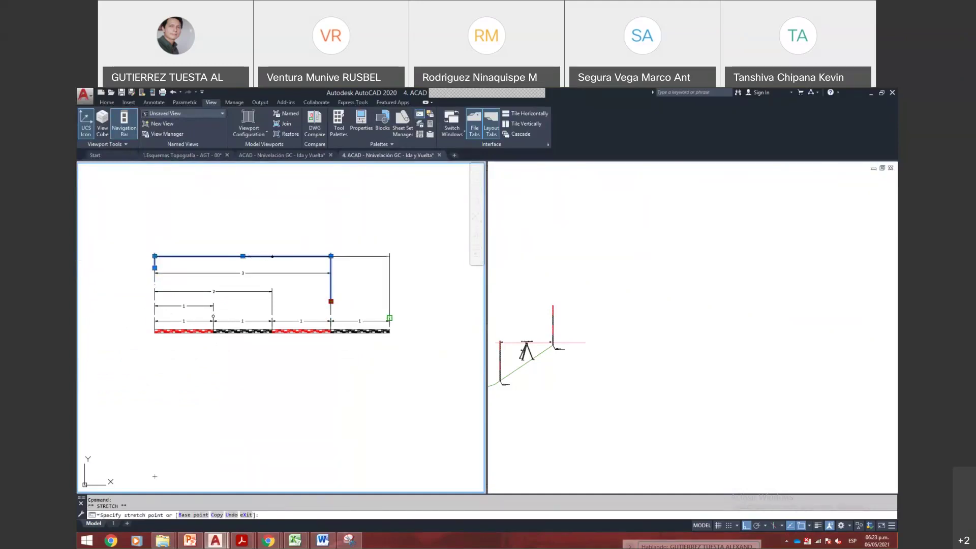
{"action": "left_click", "coordinate": [390, 321]}
{"action": "key", "text": "Escape"}
- Switch to the Excel field-book spreadsheet
{"action": "mouse_move", "coordinate": [302, 543]}
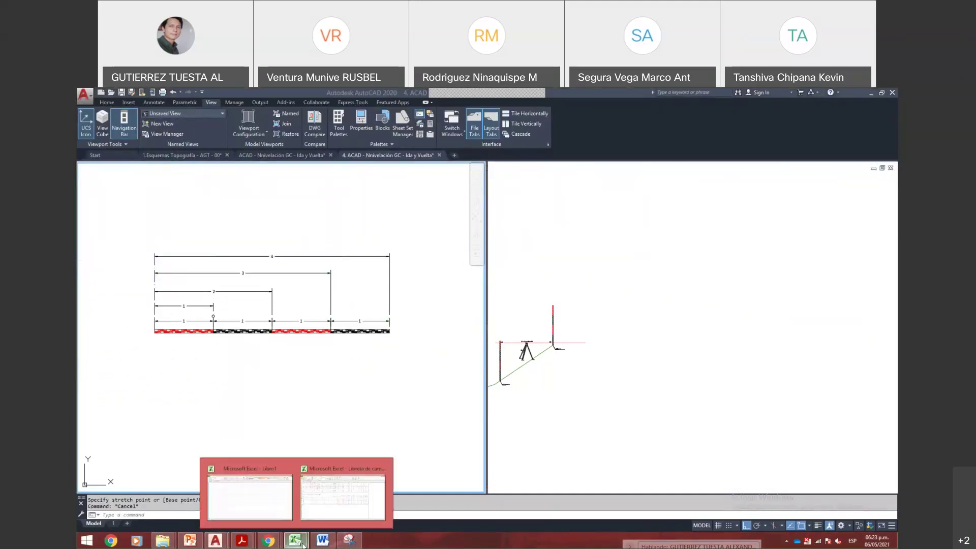
{"action": "left_click", "coordinate": [343, 496]}
{"action": "scroll", "coordinate": [509, 356], "scroll_direction": "up", "scroll_amount": 2}
- Enter =+O7 in cell P7 as the first accumulated distance
{"action": "left_click", "coordinate": [707, 244]}
{"action": "type", "text": "=+O7"}
{"action": "key", "text": "ctrl+Return"}
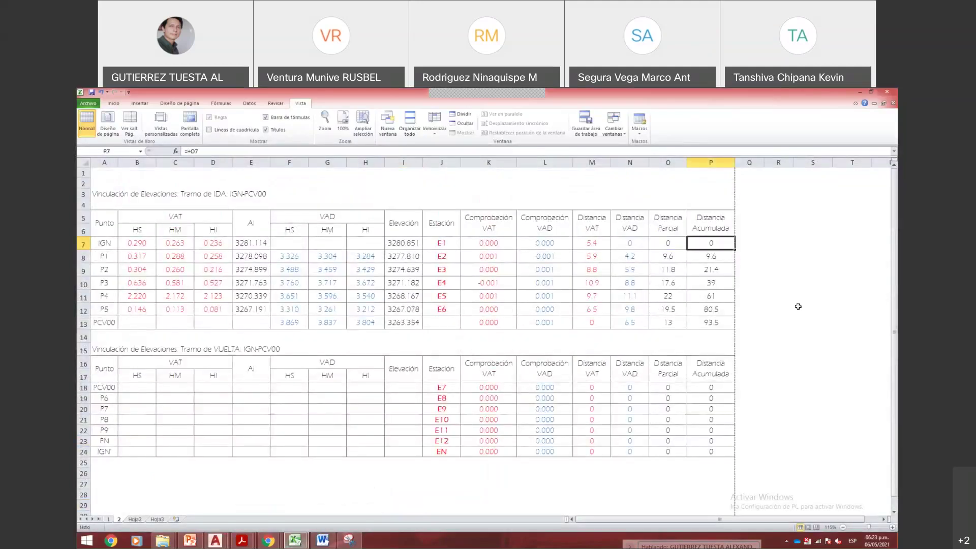
{"action": "key", "text": "Left"}
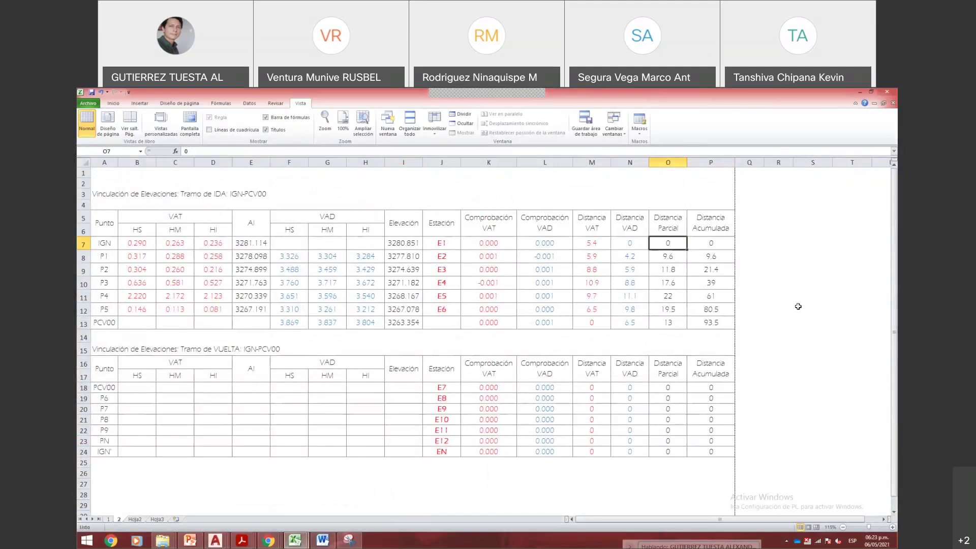
{"action": "key", "text": "Right"}
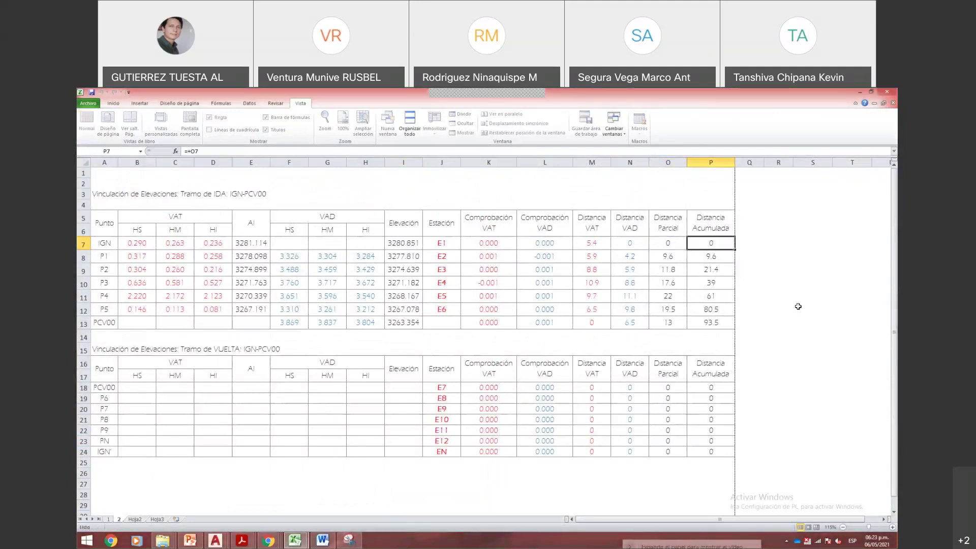
- Review the VAT, VAD and O7 partial distance formulas in row 7 without changing them
{"action": "key", "text": "Left"}
{"action": "key", "text": "Left"}
{"action": "key", "text": "Left"}
{"action": "key", "text": "Right"}
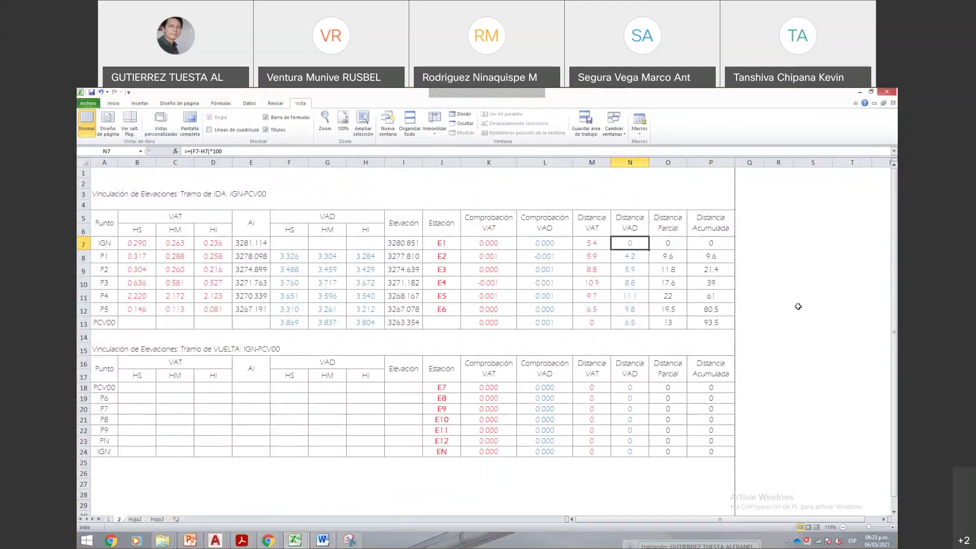
{"action": "key", "text": "Right"}
{"action": "key", "text": "F2"}
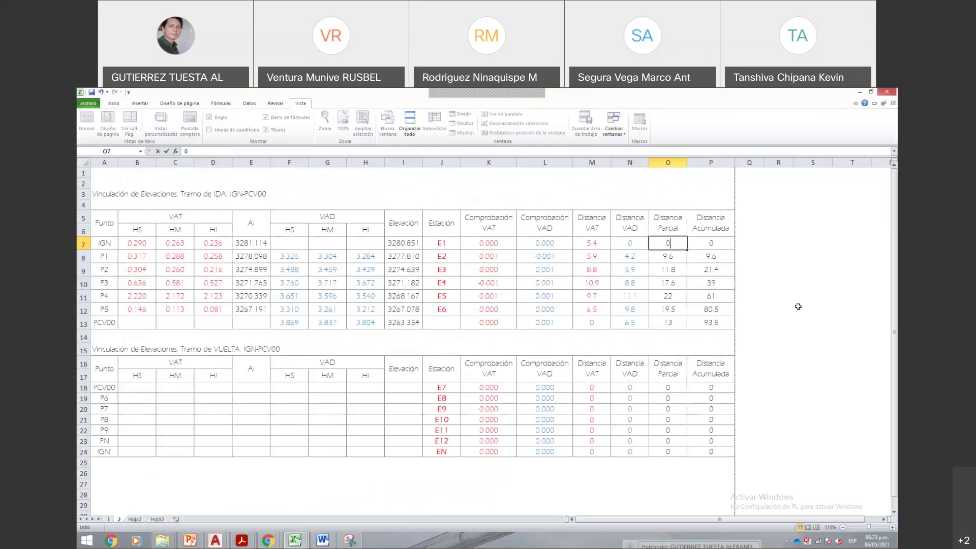
{"action": "key", "text": "Escape"}
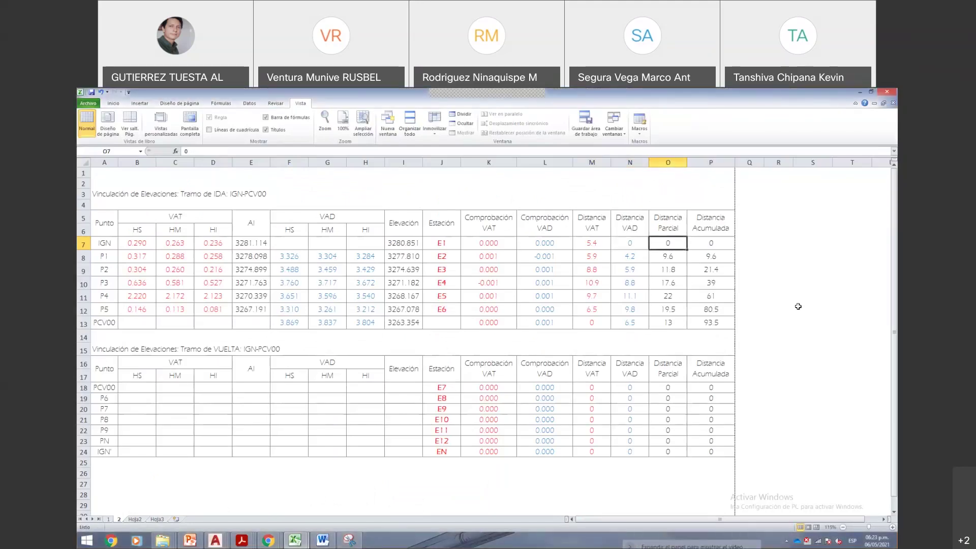
- Enter =+N8+M7 in cell O8 for the partial distance, giving 9.6
{"action": "key", "text": "Down"}
{"action": "type", "text": "=+N8+M7"}
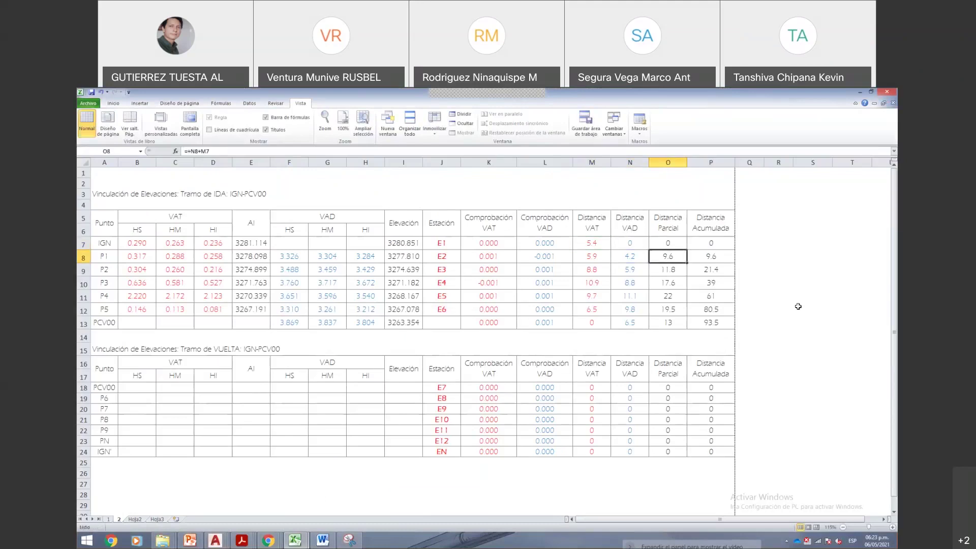
{"action": "key", "text": "Escape"}
{"action": "key", "text": "F2"}
{"action": "key", "text": "Escape"}
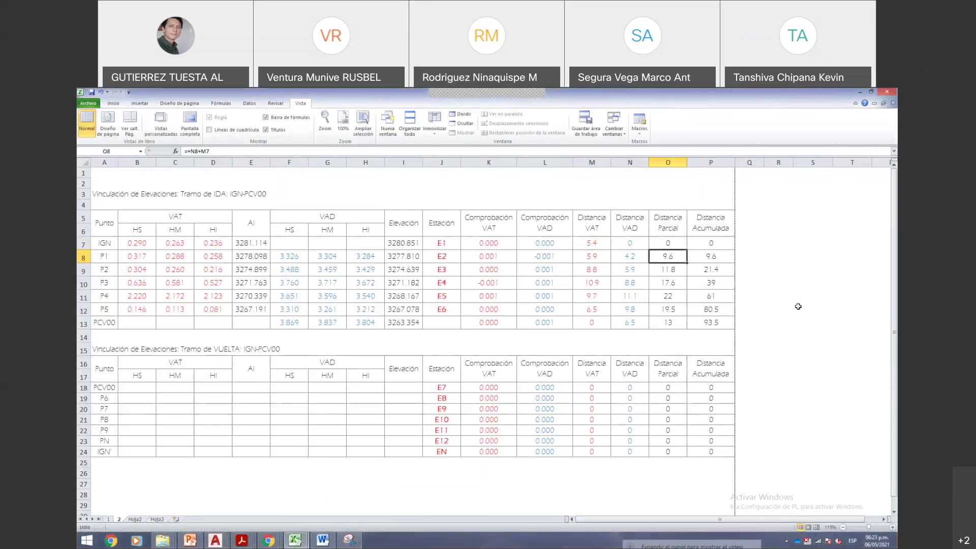
- Check that cell P8 holds =+P7+O8, then return to O7
{"action": "key", "text": "Up"}
{"action": "key", "text": "Right"}
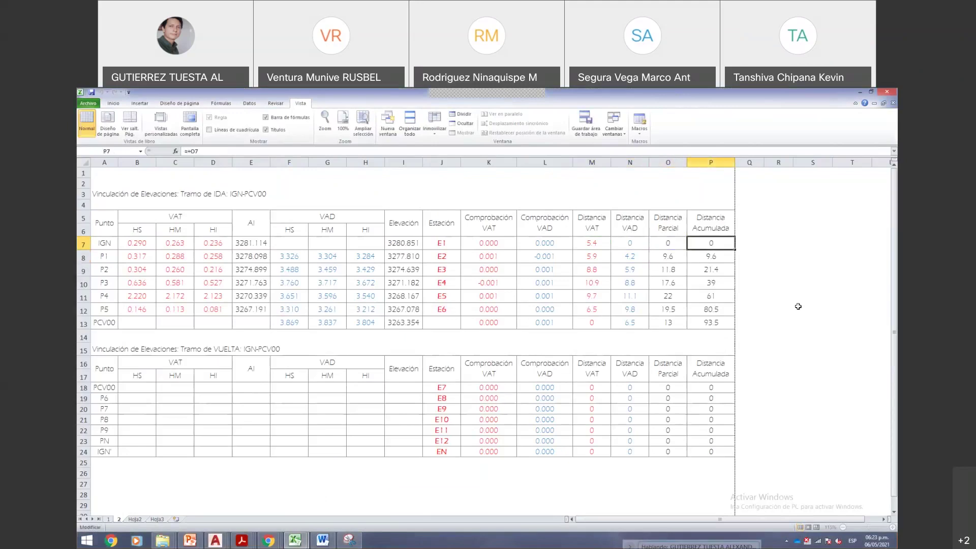
{"action": "key", "text": "Down"}
{"action": "key", "text": "F2"}
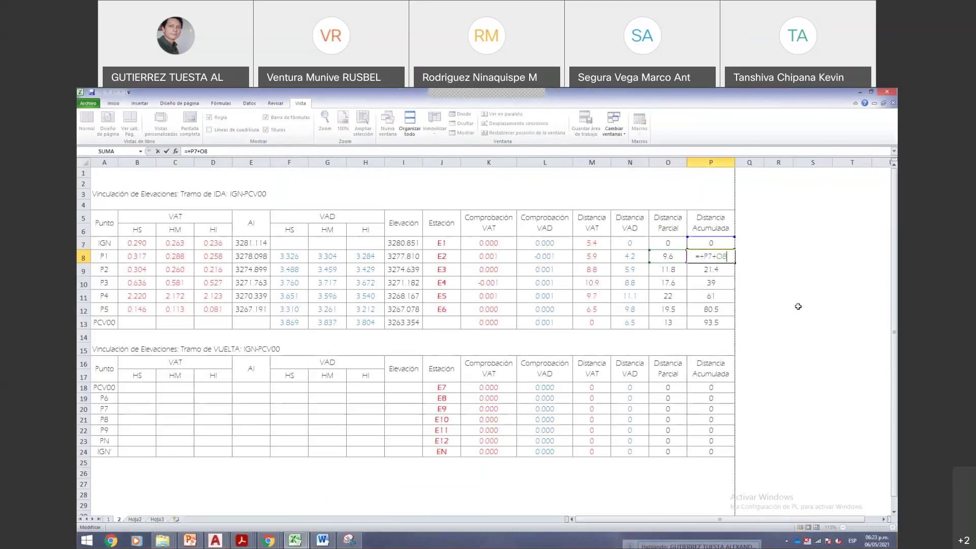
{"action": "key", "text": "Escape"}
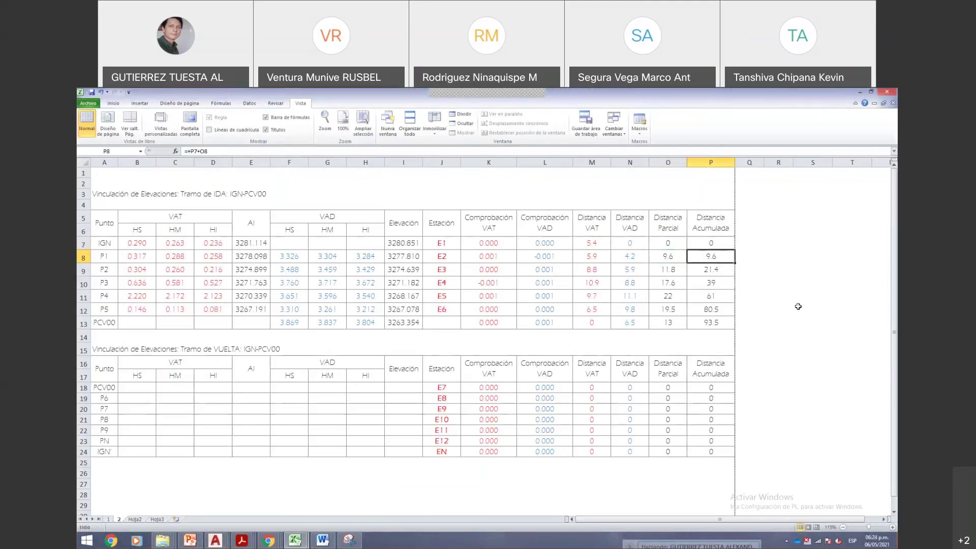
{"action": "key", "text": "Left"}
{"action": "key", "text": "Up"}
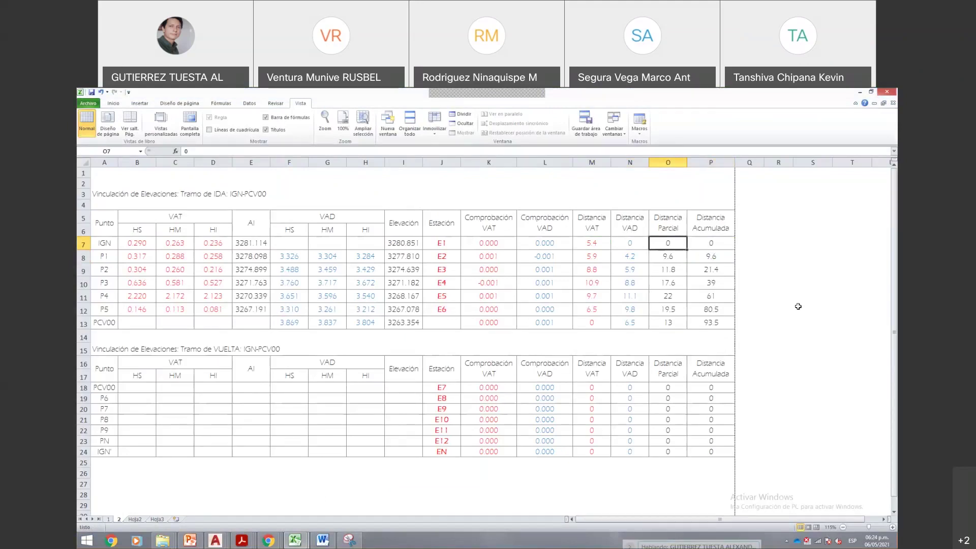
- Merge the AutoCAD drawing into a single viewport
{"action": "mouse_move", "coordinate": [690, 95]}
{"action": "left_mouse_down"}
{"action": "mouse_move", "coordinate": [710, 110]}
{"action": "mouse_move", "coordinate": [688, 112]}
{"action": "left_mouse_up"}
{"action": "left_click", "coordinate": [344, 325]}
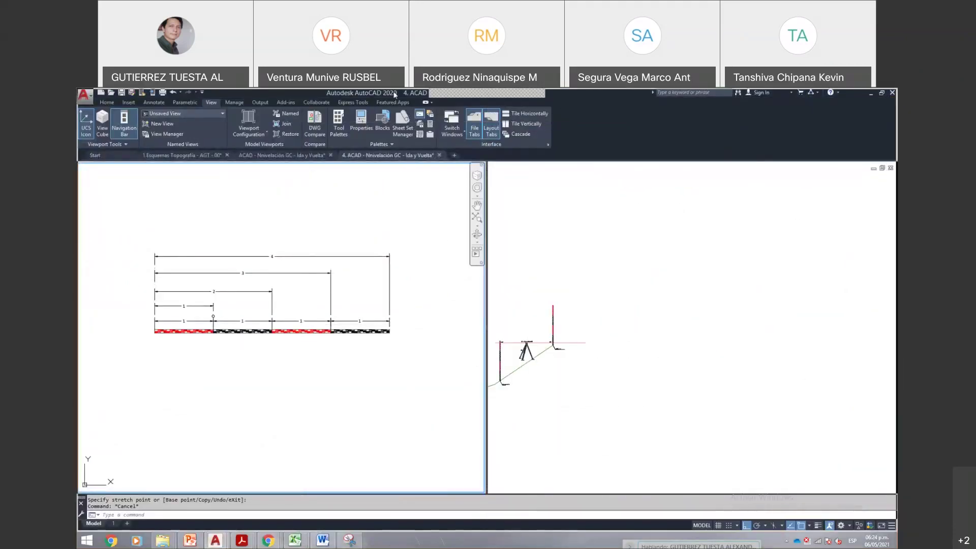
{"action": "left_click", "coordinate": [241, 135]}
{"action": "left_click", "coordinate": [257, 164]}
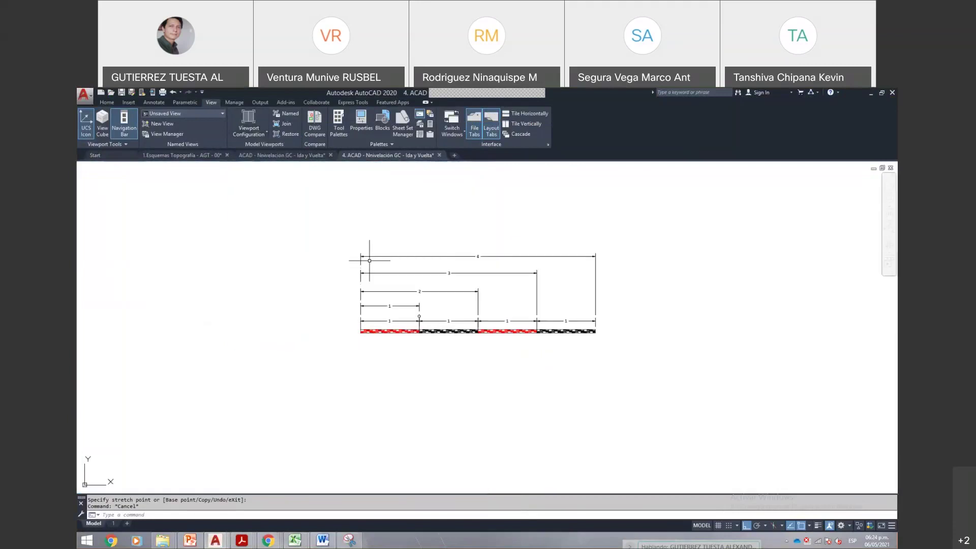
{"action": "scroll", "coordinate": [361, 279], "scroll_direction": "up", "scroll_amount": 10}
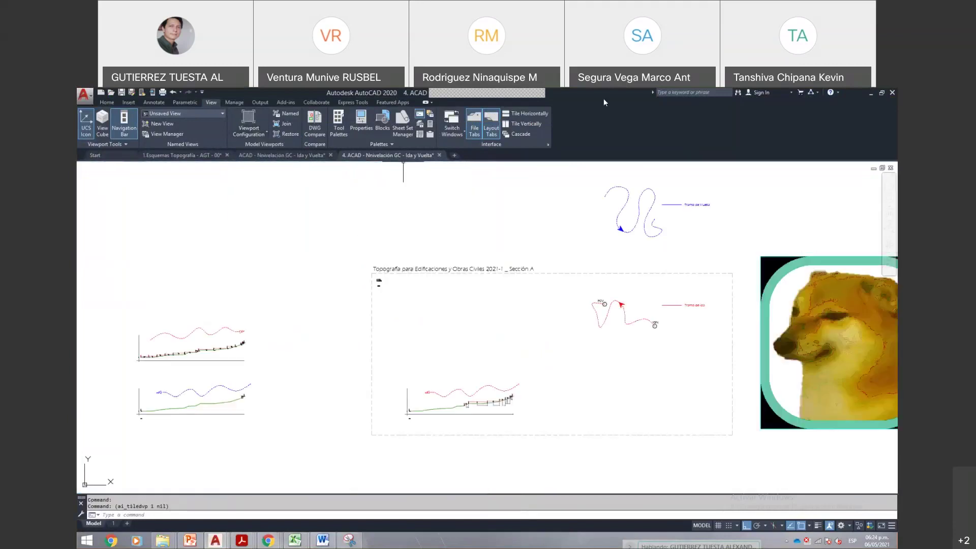
- Restore AutoCAD to a window and dock it on the left beside Excel
{"action": "left_click", "coordinate": [518, 135]}
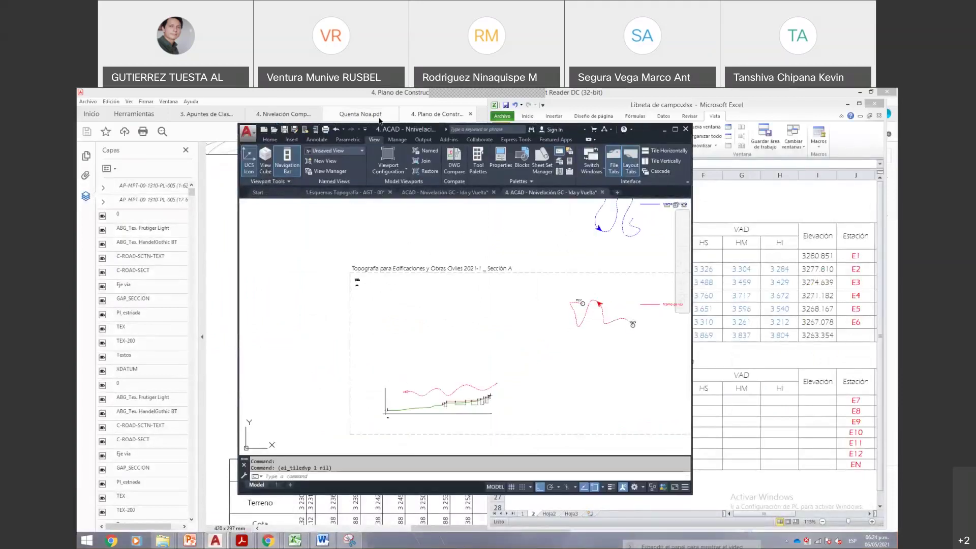
{"action": "left_click_drag", "start_coordinate": [393, 129], "coordinate": [77, 129]}
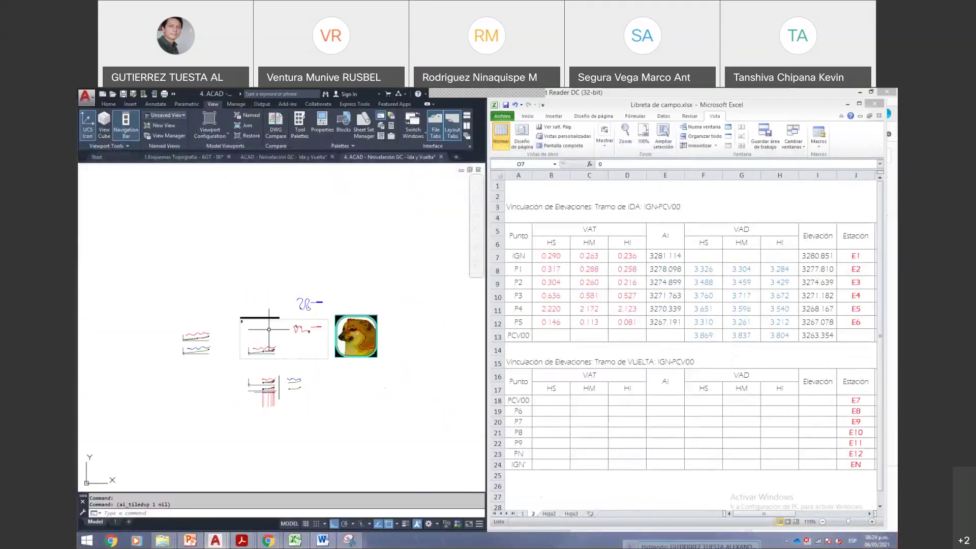
{"action": "scroll", "coordinate": [270, 325], "scroll_direction": "up", "scroll_amount": 8}
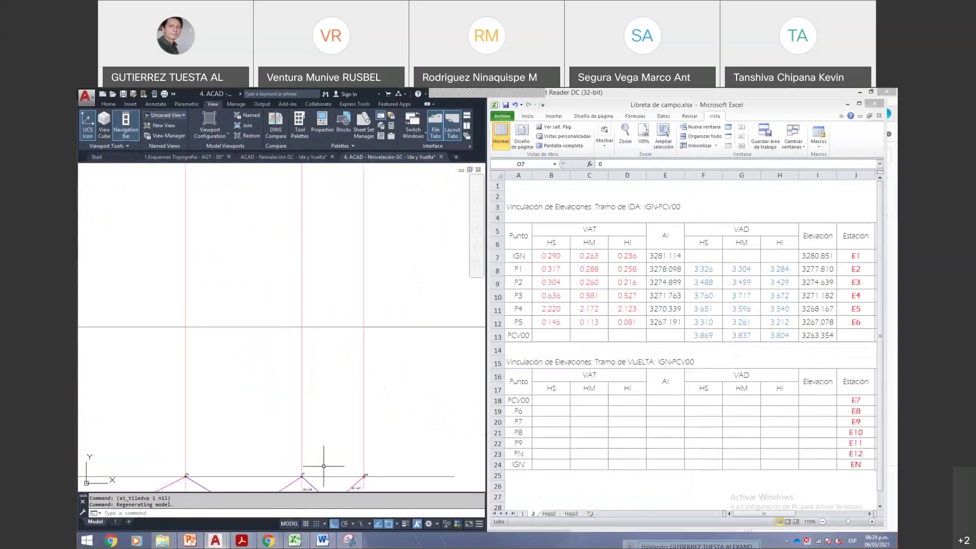
- Scroll the Excel field book right to the distance columns
{"action": "left_click", "coordinate": [613, 305]}
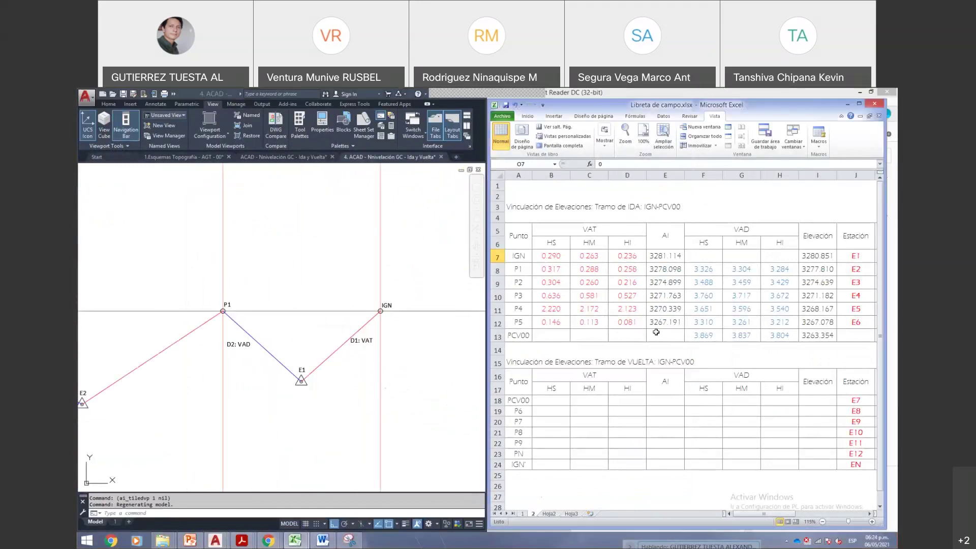
{"action": "scroll", "coordinate": [612, 306], "scroll_direction": "right", "scroll_amount": 3}
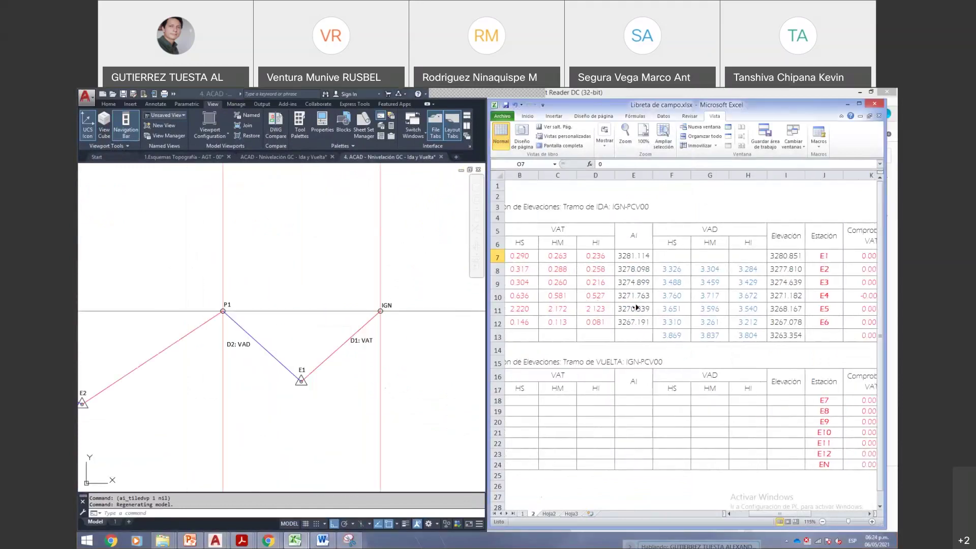
{"action": "scroll", "coordinate": [640, 308], "scroll_direction": "right", "scroll_amount": 3}
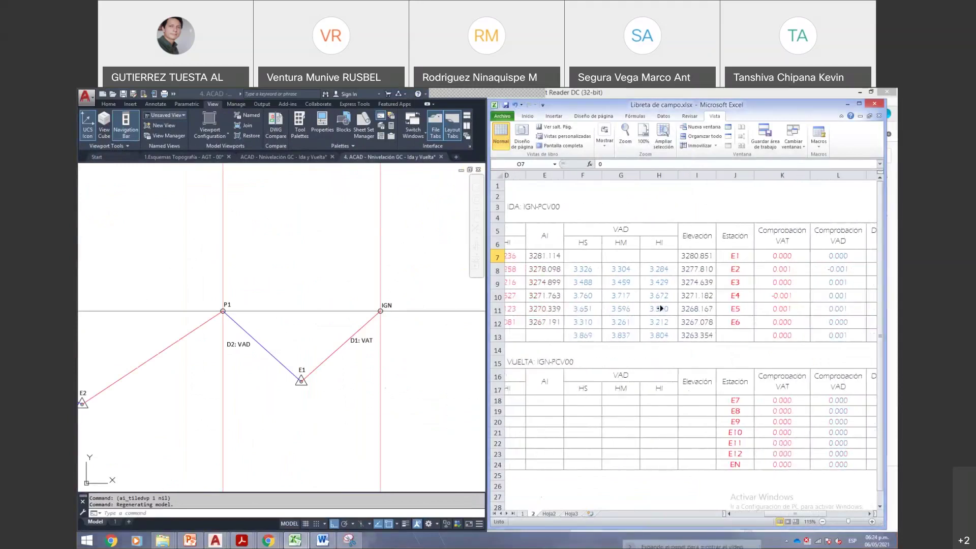
{"action": "scroll", "coordinate": [665, 308], "scroll_direction": "right", "scroll_amount": 4}
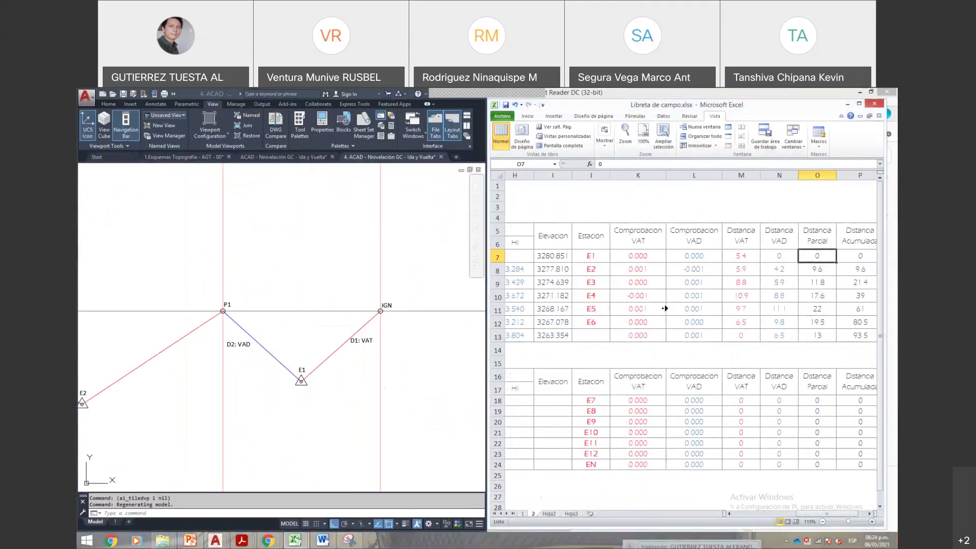
{"action": "scroll", "coordinate": [666, 309], "scroll_direction": "right", "scroll_amount": 1}
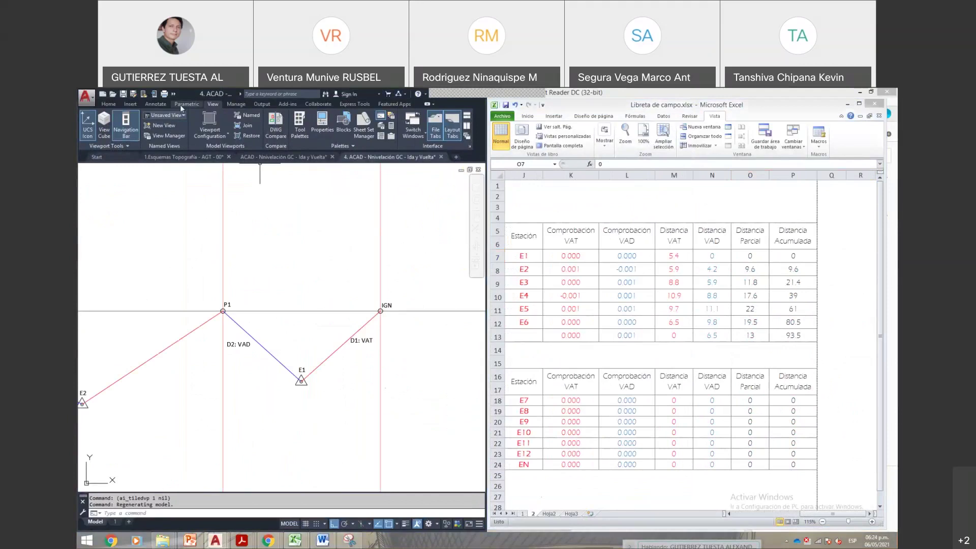
- Add a horizontal linear dimension reading 1,4 starting at IGN
{"action": "left_click", "coordinate": [156, 104]}
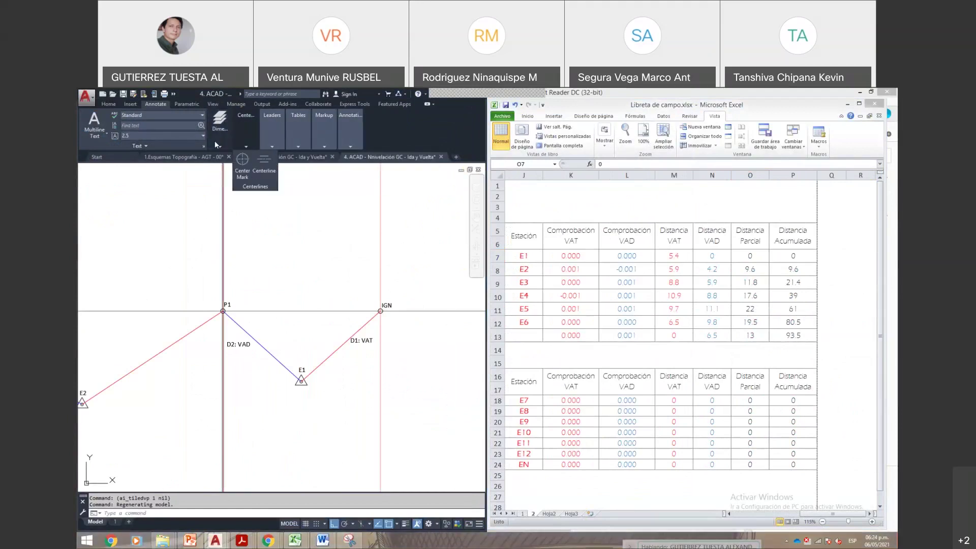
{"action": "mouse_move", "coordinate": [220, 133]}
{"action": "left_click", "coordinate": [246, 176]}
{"action": "left_click", "coordinate": [381, 311]}
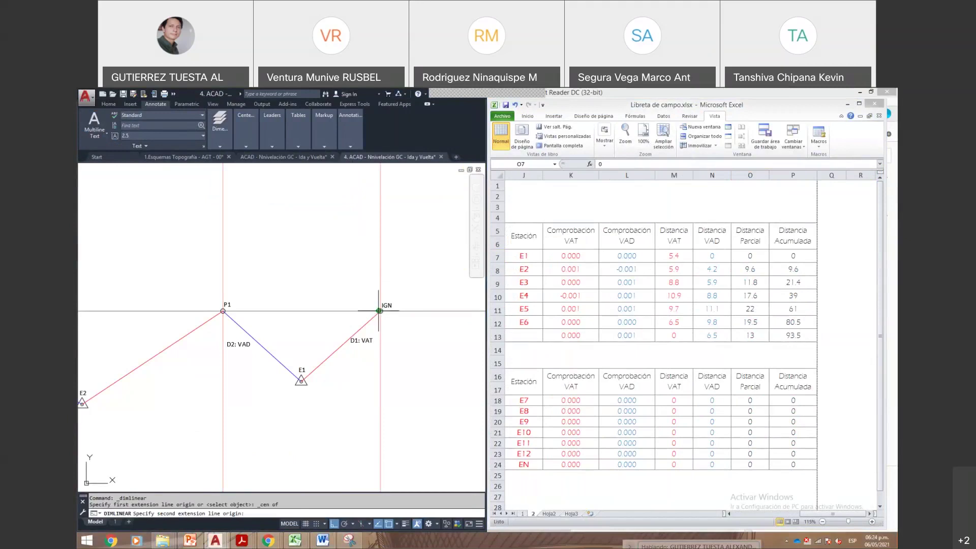
{"action": "left_click", "coordinate": [332, 312]}
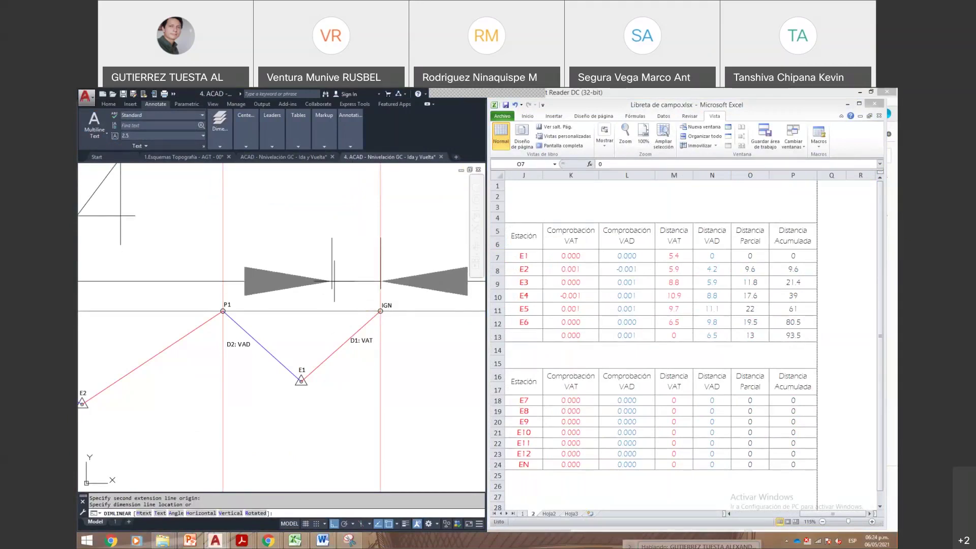
{"action": "left_click", "coordinate": [337, 294]}
{"action": "key", "text": "Escape"}
{"action": "scroll", "coordinate": [338, 293], "scroll_direction": "down", "scroll_amount": 5}
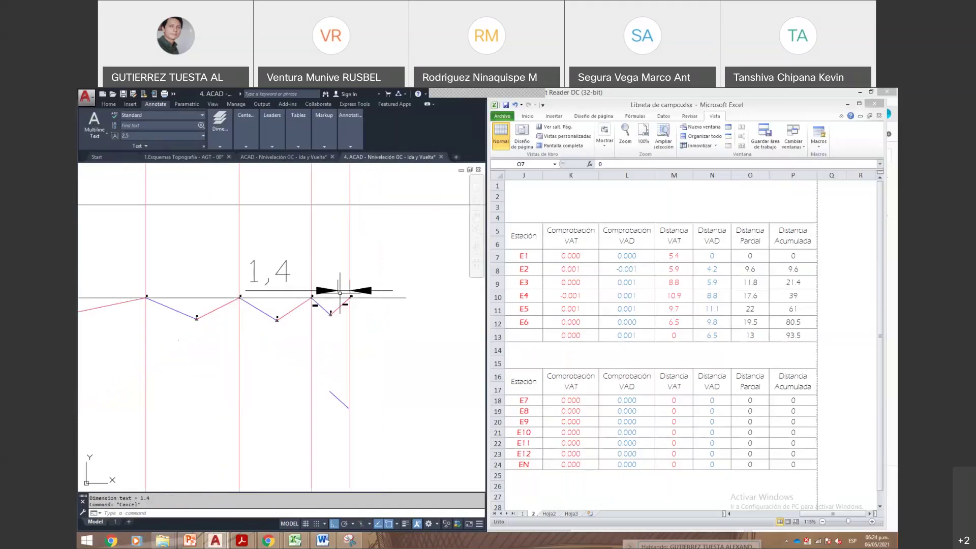
- Apply an existing profile dimension's style to the 1,4 dimension with MATCHPROP
{"action": "type", "text": "ma"}
{"action": "key", "text": "Return"}
{"action": "scroll", "coordinate": [338, 295], "scroll_direction": "down", "scroll_amount": 5}
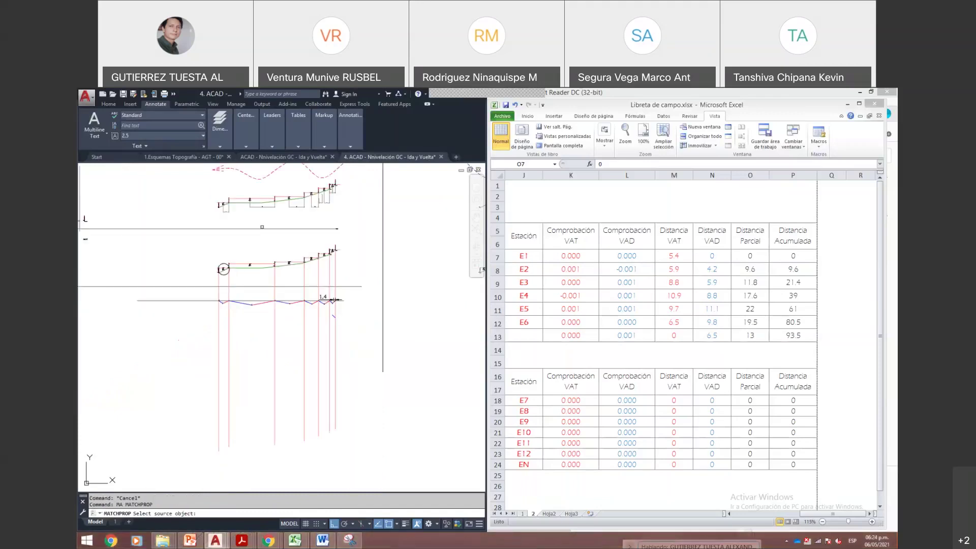
{"action": "scroll", "coordinate": [261, 200], "scroll_direction": "up", "scroll_amount": 4}
{"action": "left_click", "coordinate": [273, 221]}
{"action": "scroll", "coordinate": [447, 458], "scroll_direction": "up", "scroll_amount": 6}
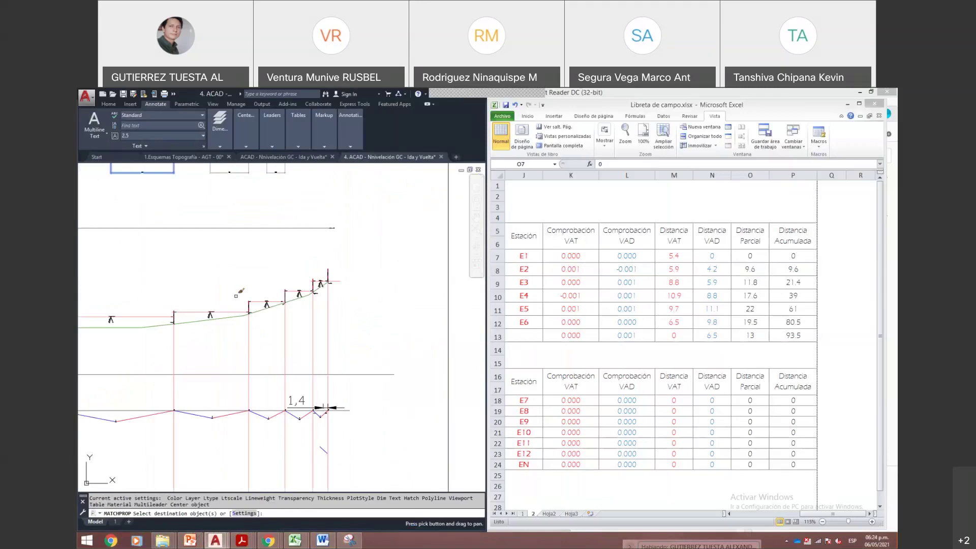
{"action": "left_click", "coordinate": [350, 378]}
{"action": "key", "text": "Escape"}
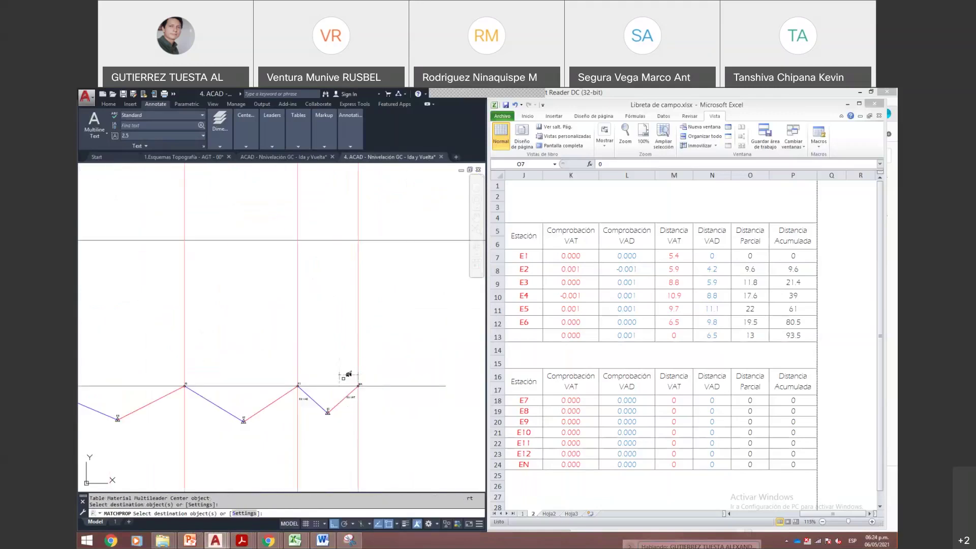
{"action": "scroll", "coordinate": [353, 383], "scroll_direction": "up", "scroll_amount": 8}
{"action": "left_click_drag", "start_coordinate": [315, 375], "coordinate": [314, 353]}
- Stretch the 1,4 dimension's end grip onto IGN so it reads 0
{"action": "left_click", "coordinate": [301, 359]}
{"action": "left_click", "coordinate": [252, 342]}
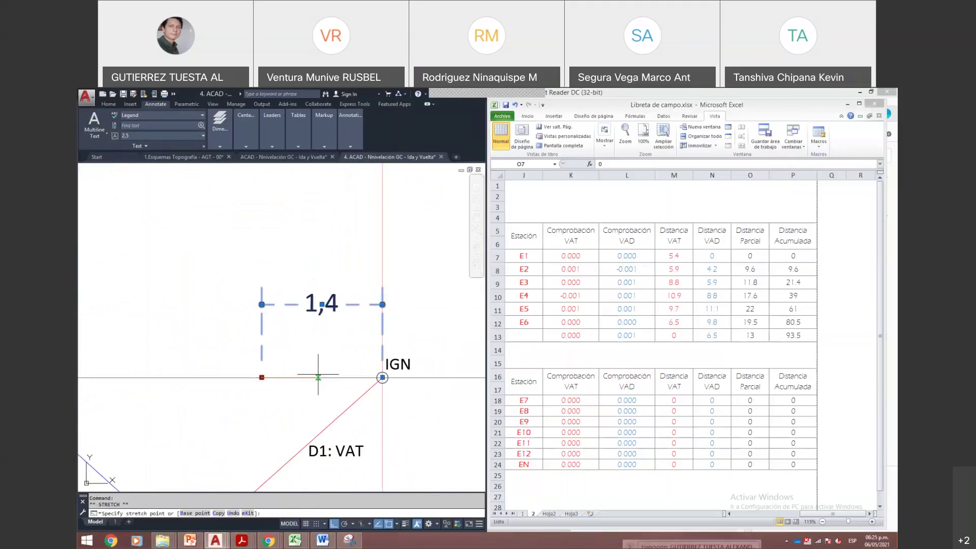
{"action": "left_click", "coordinate": [382, 378]}
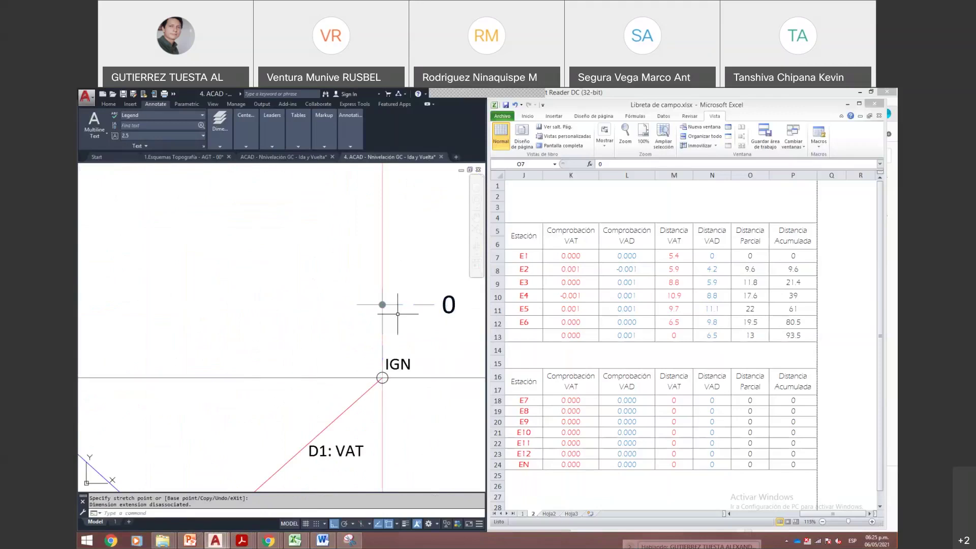
{"action": "key", "text": "Escape"}
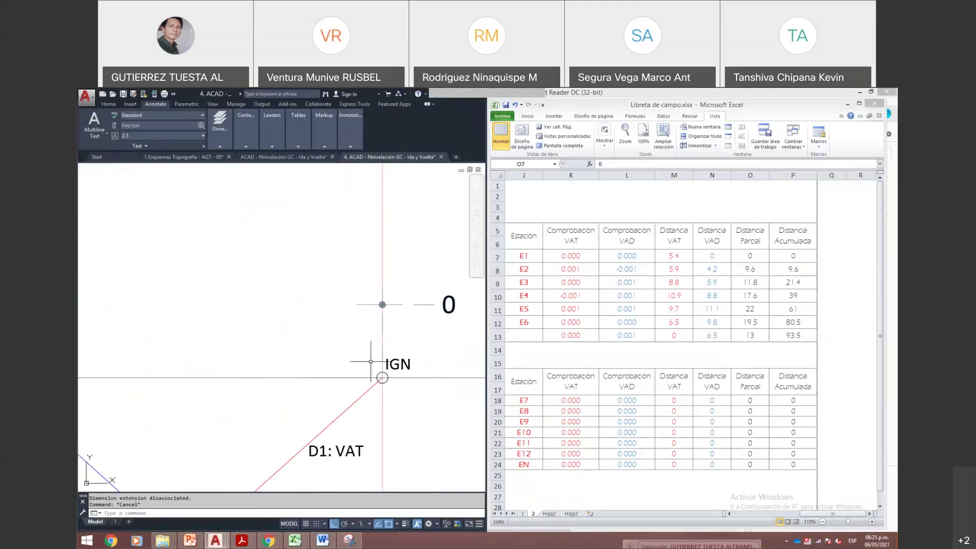
- Check the accumulated distance in Excel cell P7, then return to the drawing
{"action": "left_click", "coordinate": [793, 256]}
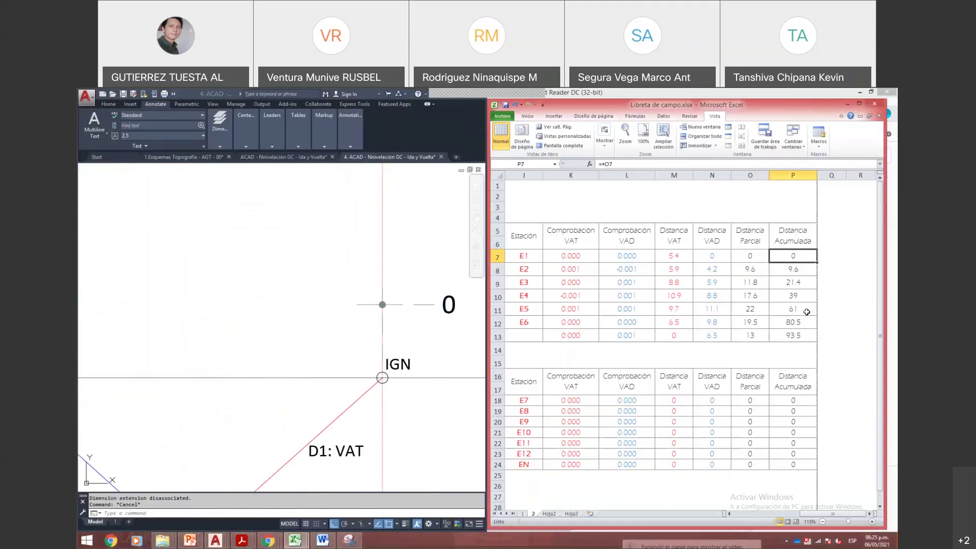
{"action": "left_click", "coordinate": [405, 334]}
{"action": "scroll", "coordinate": [374, 343], "scroll_direction": "down", "scroll_amount": 12}
{"action": "scroll", "coordinate": [365, 331], "scroll_direction": "up", "scroll_amount": 4}
{"action": "scroll", "coordinate": [370, 345], "scroll_direction": "up", "scroll_amount": 2}
{"action": "scroll", "coordinate": [369, 346], "scroll_direction": "down", "scroll_amount": 7}
{"action": "scroll", "coordinate": [343, 239], "scroll_direction": "up", "scroll_amount": 7}
{"action": "scroll", "coordinate": [345, 238], "scroll_direction": "down", "scroll_amount": 10}
{"action": "scroll", "coordinate": [284, 214], "scroll_direction": "up", "scroll_amount": 5}
- Start copying a profile dimension from its base point, with ortho turned off
{"action": "left_click", "coordinate": [304, 252]}
{"action": "left_click", "coordinate": [295, 240]}
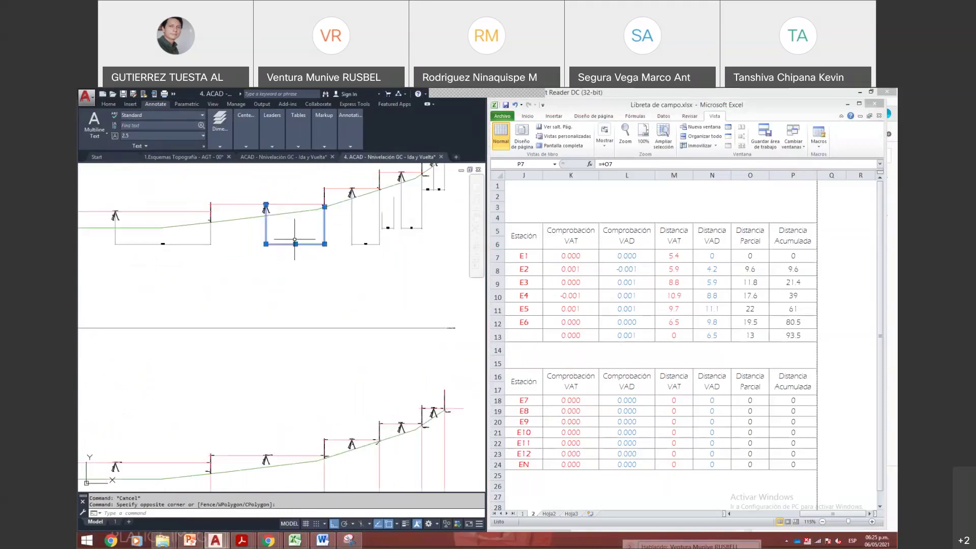
{"action": "type", "text": "co"}
{"action": "key", "text": "space"}
{"action": "left_click", "coordinate": [309, 248]}
{"action": "scroll", "coordinate": [308, 272], "scroll_direction": "down", "scroll_amount": 6}
{"action": "scroll", "coordinate": [342, 379], "scroll_direction": "up", "scroll_amount": 8}
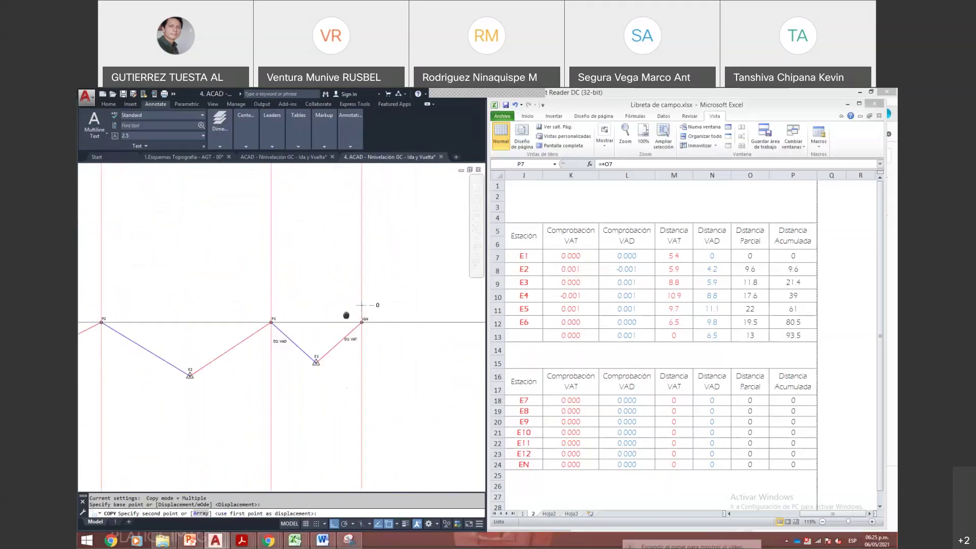
{"action": "scroll", "coordinate": [336, 318], "scroll_direction": "up", "scroll_amount": 4}
{"action": "key", "text": "F8"}
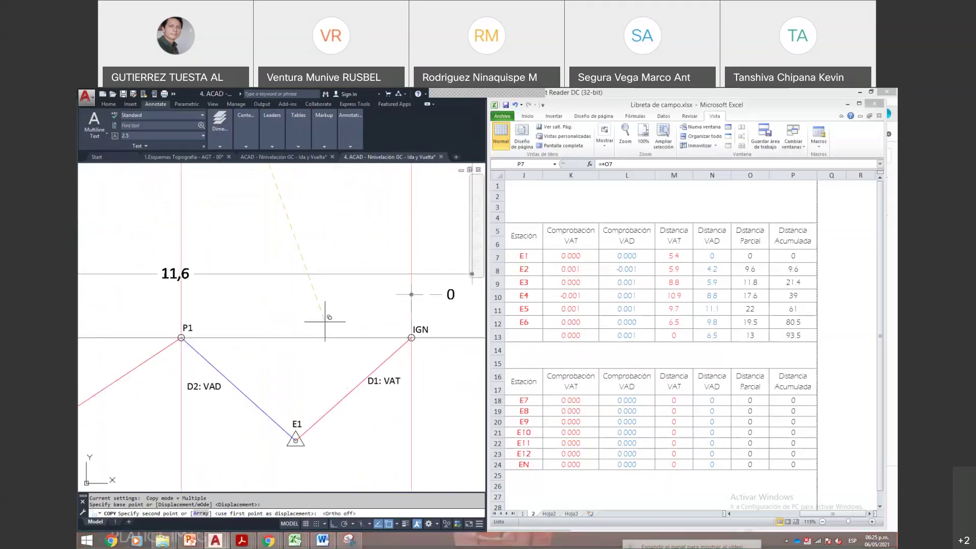
- Place the 11,6 copy above P1 and add a linear dimension from IGN to P1's centre
{"action": "left_click", "coordinate": [306, 288]}
{"action": "key", "text": "Escape"}
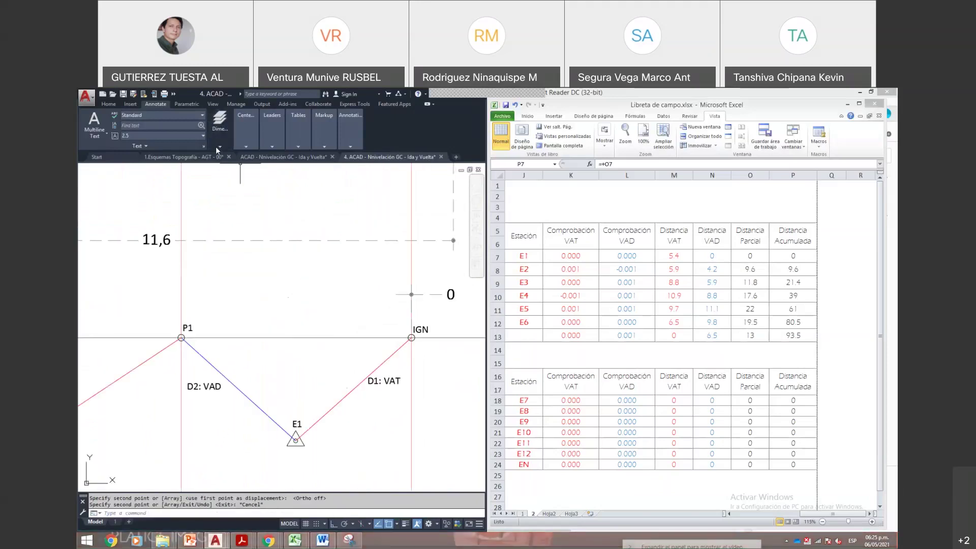
{"action": "mouse_move", "coordinate": [221, 148]}
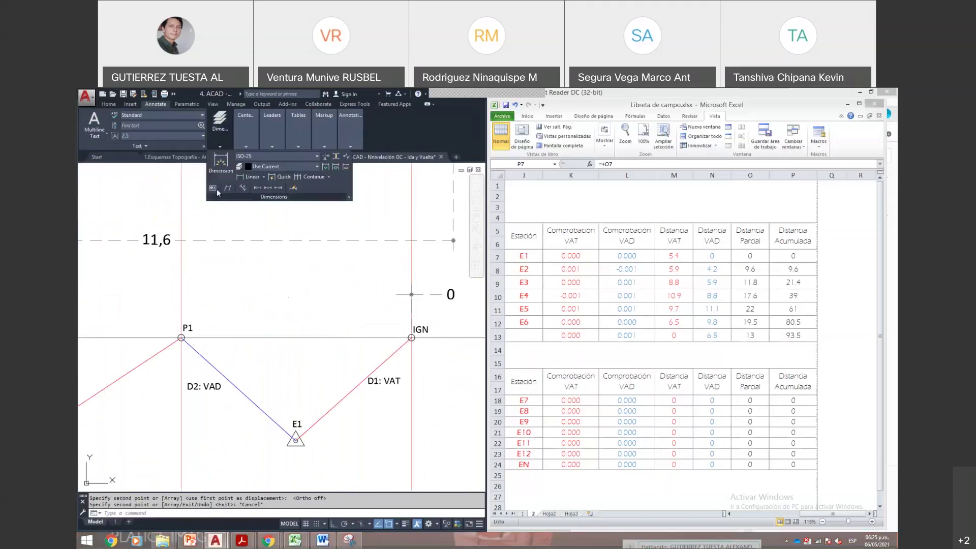
{"action": "left_click", "coordinate": [249, 177]}
{"action": "right_click", "coordinate": [427, 357], "text": "shift"}
{"action": "left_click", "coordinate": [458, 255]}
{"action": "left_click", "coordinate": [414, 339]}
{"action": "right_click", "coordinate": [211, 337], "text": "shift"}
{"action": "left_click", "coordinate": [234, 230]}
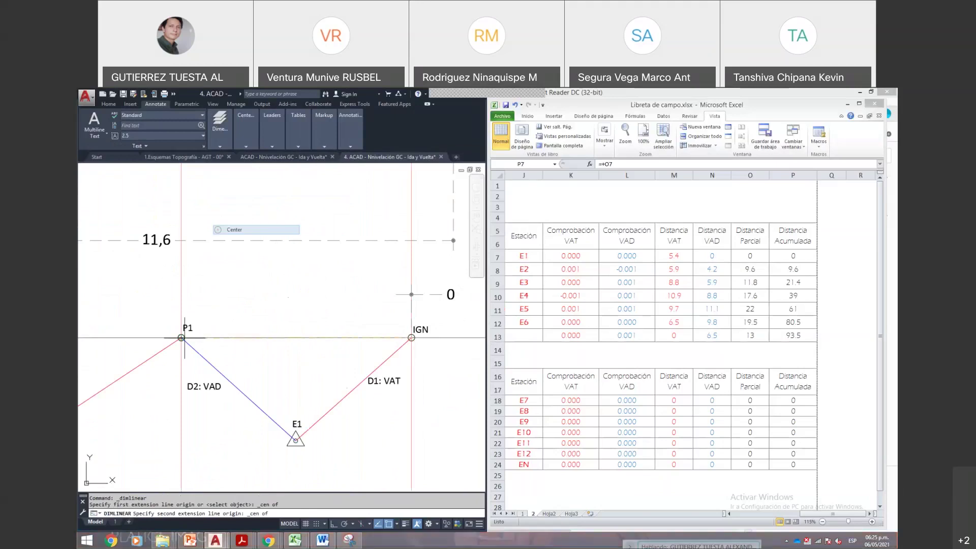
{"action": "left_click", "coordinate": [182, 337]}
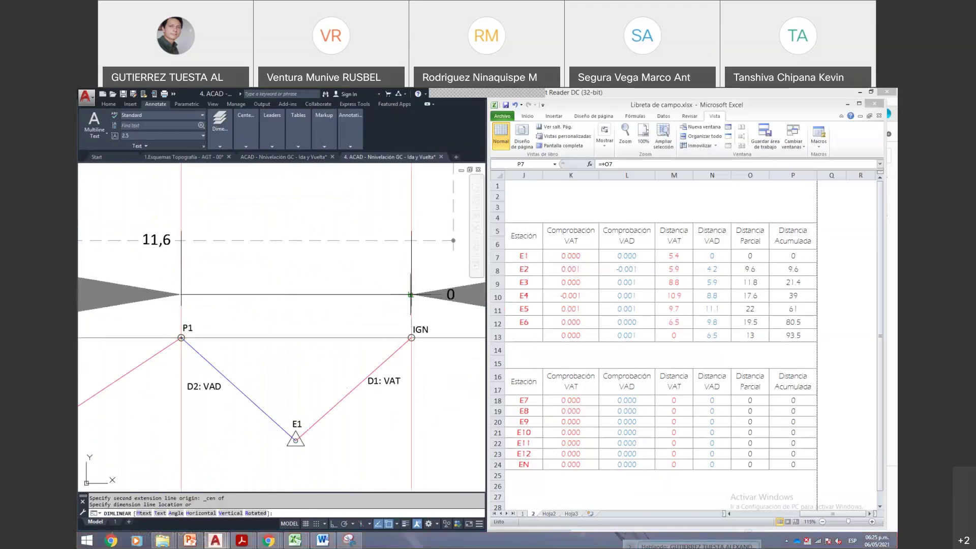
{"action": "left_click", "coordinate": [411, 294]}
{"action": "key", "text": "Escape"}
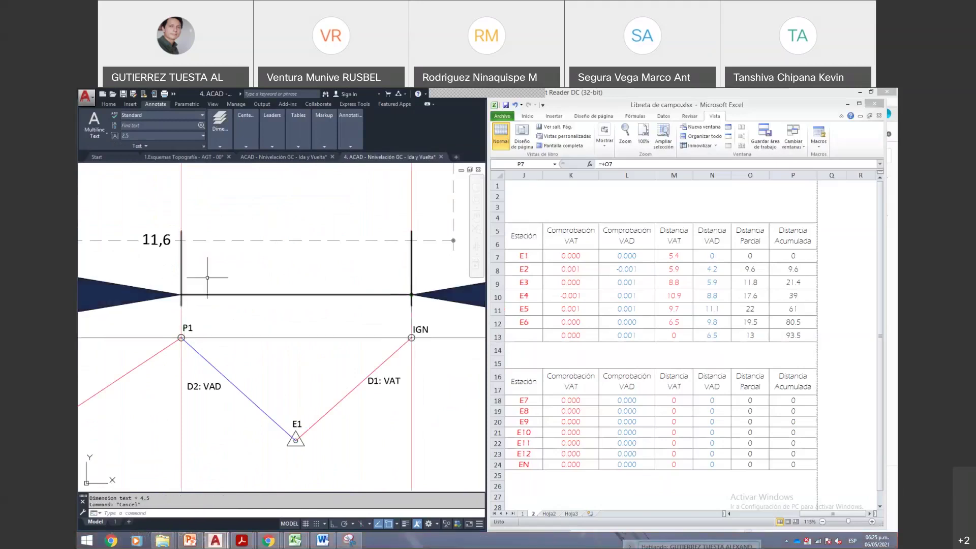
- Match the 4,5 dimension's properties to the 11,6 dimension using MA
{"action": "type", "text": "ma"}
{"action": "key", "text": "Return"}
{"action": "left_click", "coordinate": [154, 245]}
{"action": "left_click", "coordinate": [271, 285]}
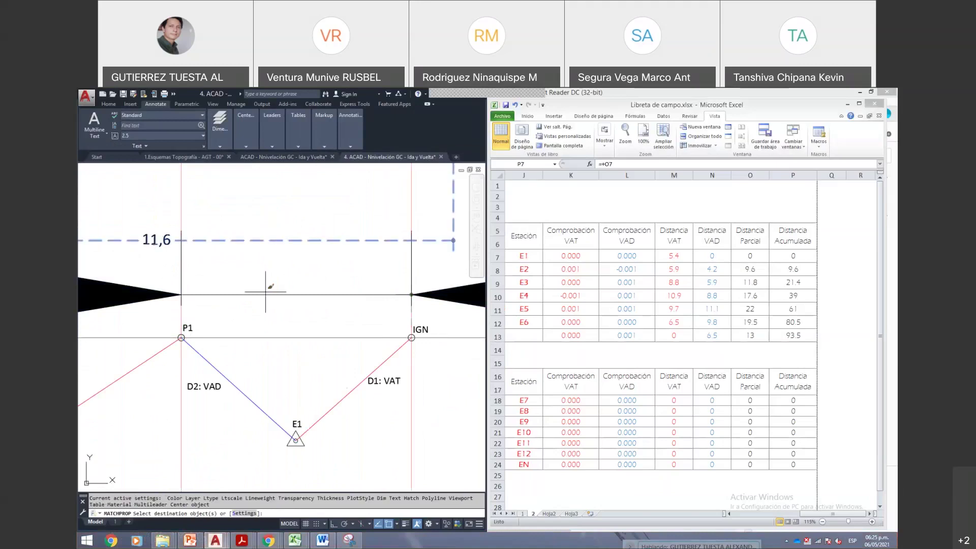
{"action": "left_click", "coordinate": [267, 302]}
{"action": "key", "text": "Escape"}
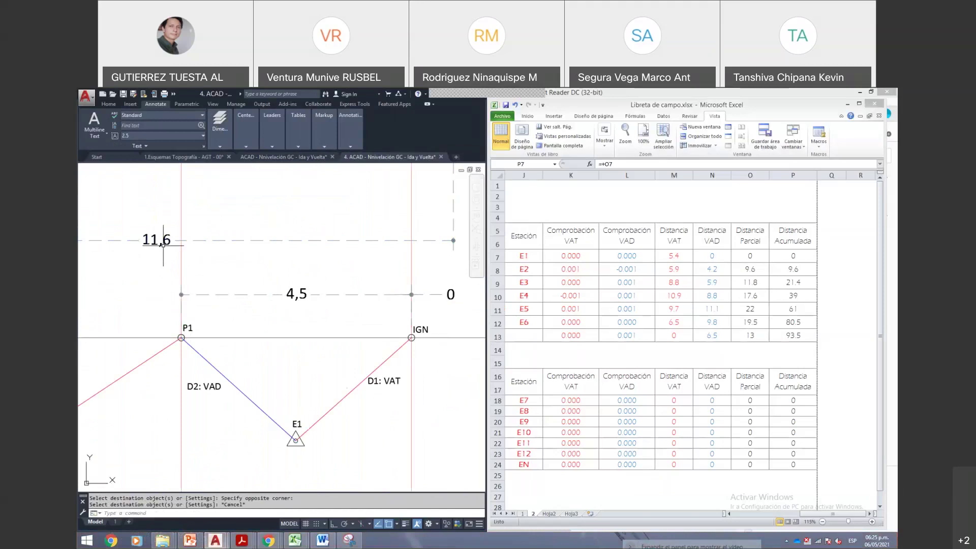
- Erase the 11,6 dimension and select the 4,5 dimension
{"action": "key", "text": "Escape"}
{"action": "left_click", "coordinate": [164, 244]}
{"action": "type", "text": "e"}
{"action": "key", "text": "Return"}
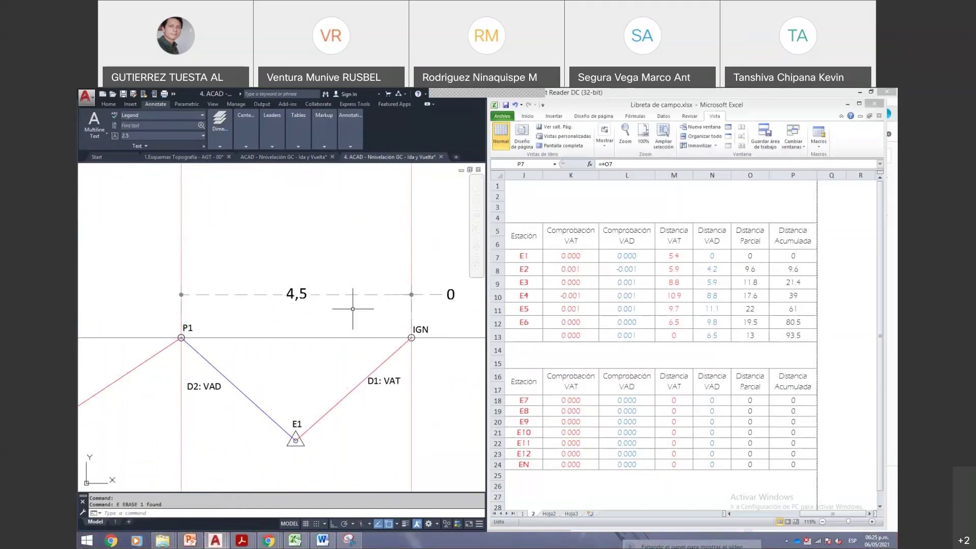
{"action": "left_click", "coordinate": [335, 294]}
- Change the 4,5 dimension text to dA, then go to Excel cell P7
{"action": "key", "text": "Escape"}
{"action": "double_click", "coordinate": [305, 295]}
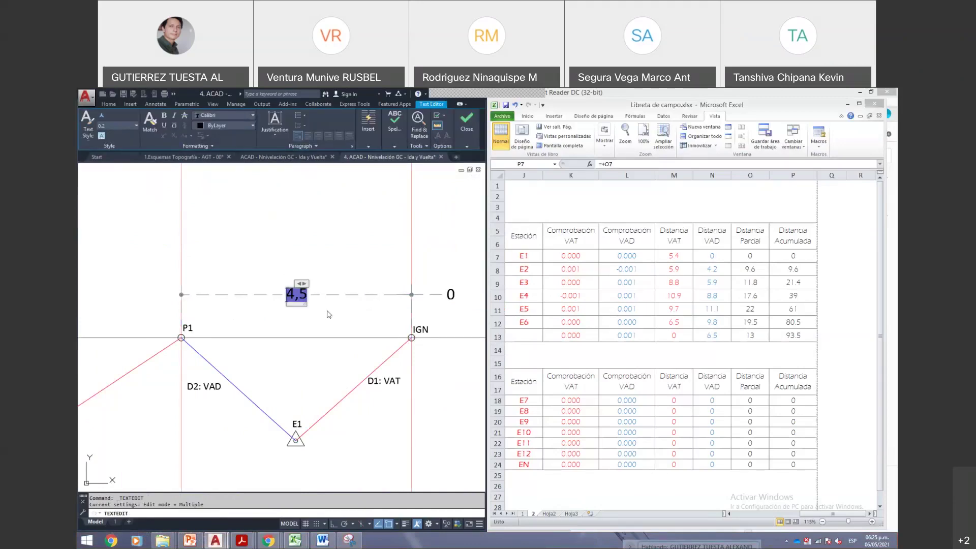
{"action": "type", "text": "dA"}
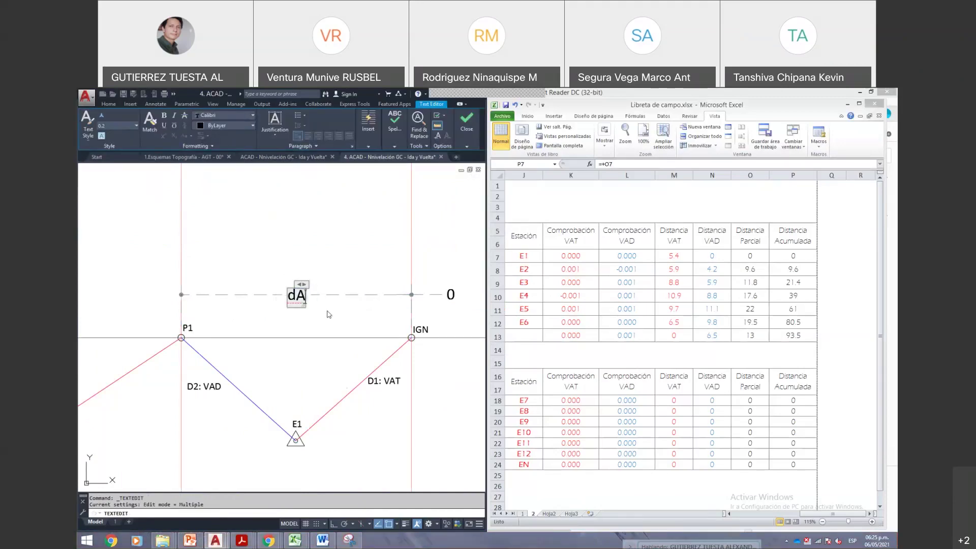
{"action": "left_click", "coordinate": [330, 315]}
{"action": "key", "text": "Escape"}
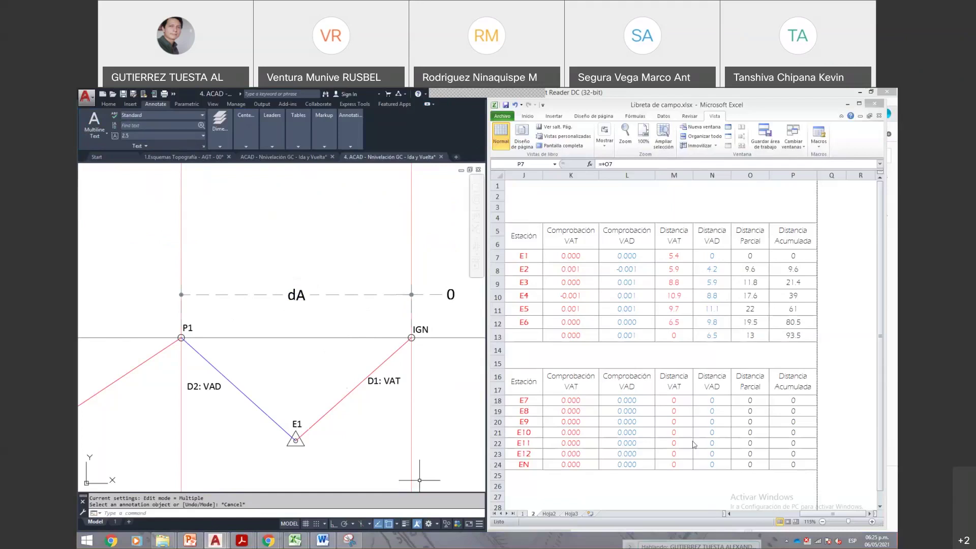
{"action": "left_click", "coordinate": [790, 263]}
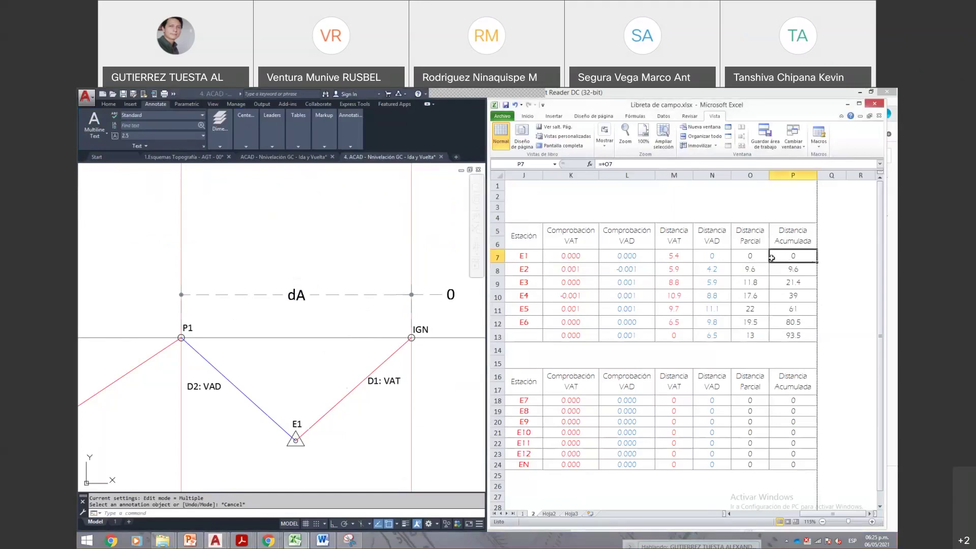
- Move along row 7 of the field book to E1's VAT distance, 5.4, in M7
{"action": "key", "text": "Left"}
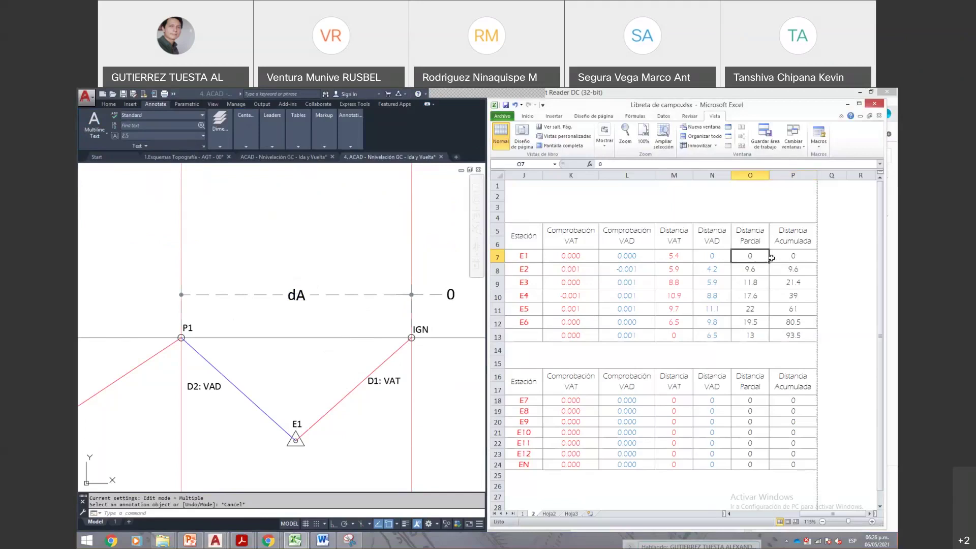
{"action": "key", "text": "Left"}
{"action": "key", "text": "Left"}
{"action": "key", "text": "Left"}
{"action": "key", "text": "Left"}
{"action": "key", "text": "Left"}
{"action": "key", "text": "Left"}
{"action": "key", "text": "Left"}
{"action": "key", "text": "Left"}
{"action": "key", "text": "Left"}
{"action": "key", "text": "Left"}
{"action": "key", "text": "Left"}
{"action": "key", "text": "Left"}
{"action": "key", "text": "Left"}
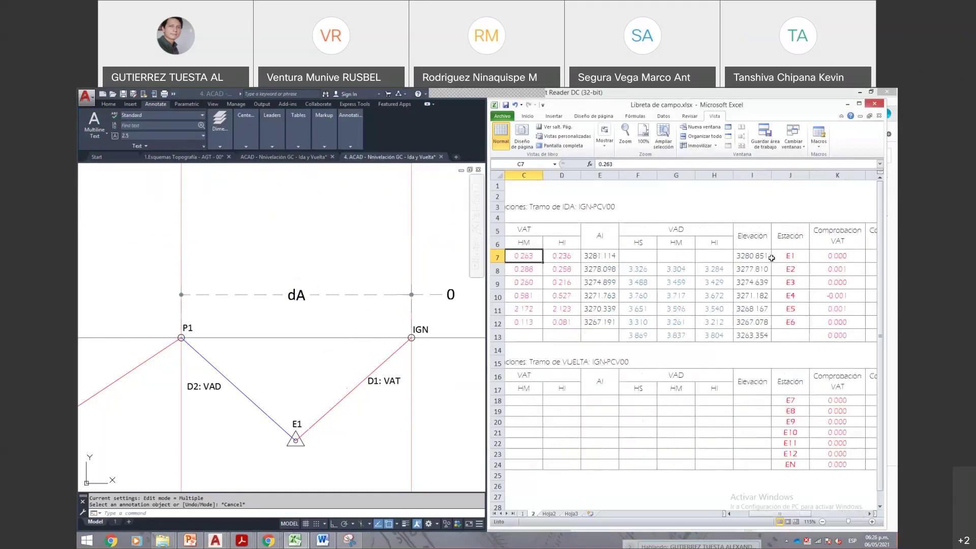
{"action": "key", "text": "Left"}
{"action": "key", "text": "Right"}
{"action": "key", "text": "Right"}
{"action": "key", "text": "Right"}
{"action": "key", "text": "Right"}
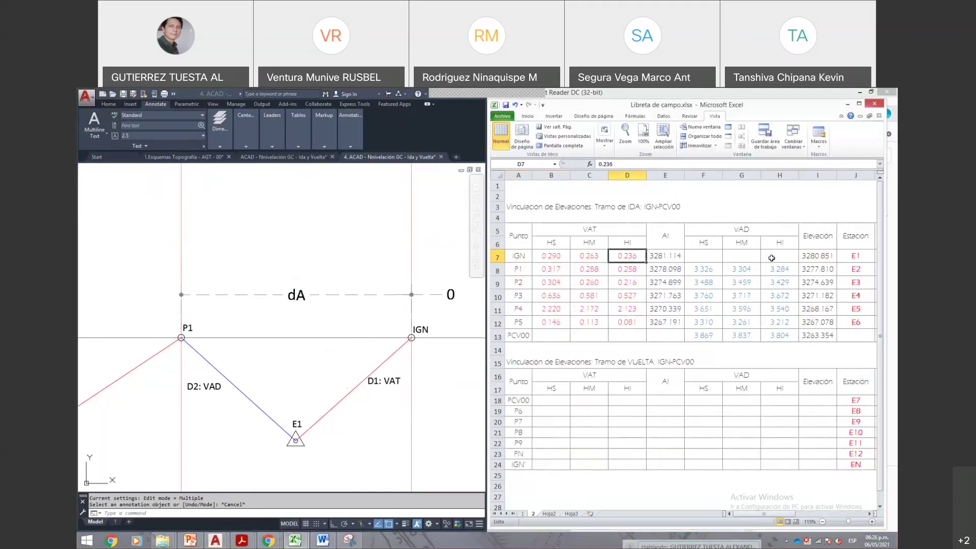
{"action": "key", "text": "Right"}
{"action": "key", "text": "Right"}
{"action": "key", "text": "Right"}
{"action": "key", "text": "Right"}
{"action": "key", "text": "Right"}
{"action": "key", "text": "Right"}
{"action": "key", "text": "Right"}
{"action": "key", "text": "Right"}
{"action": "key", "text": "Right"}
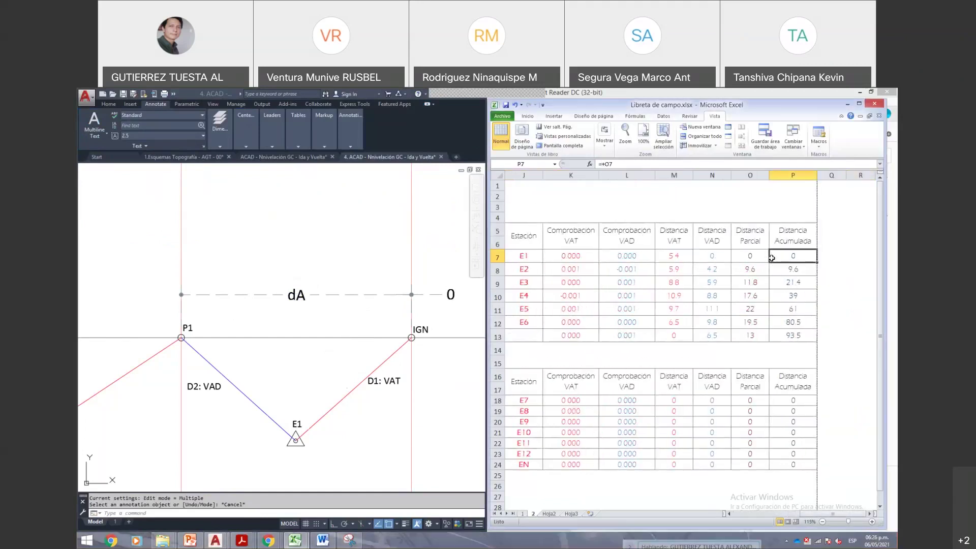
{"action": "key", "text": "Left"}
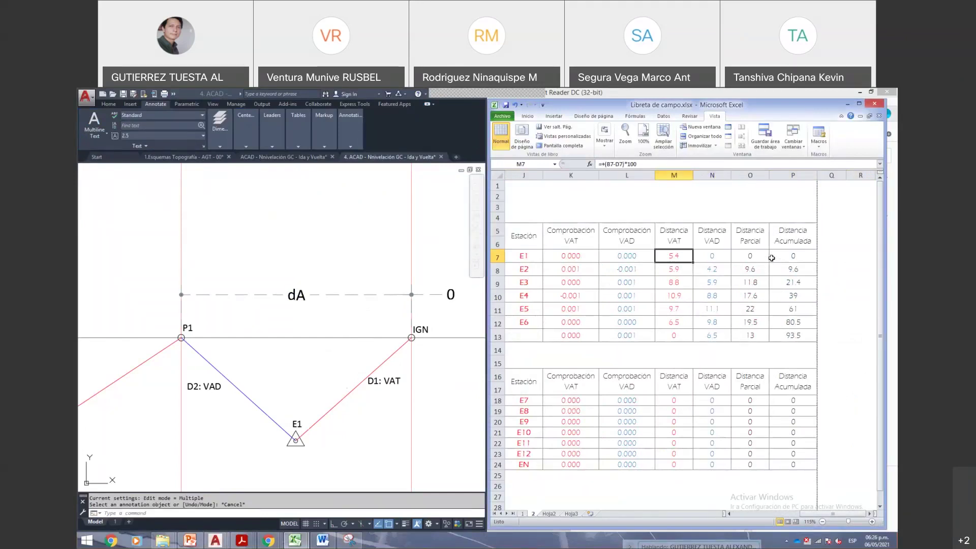
- Append =5.4 to the D1: VAT label and widen it to fit one line
{"action": "left_click", "coordinate": [384, 380]}
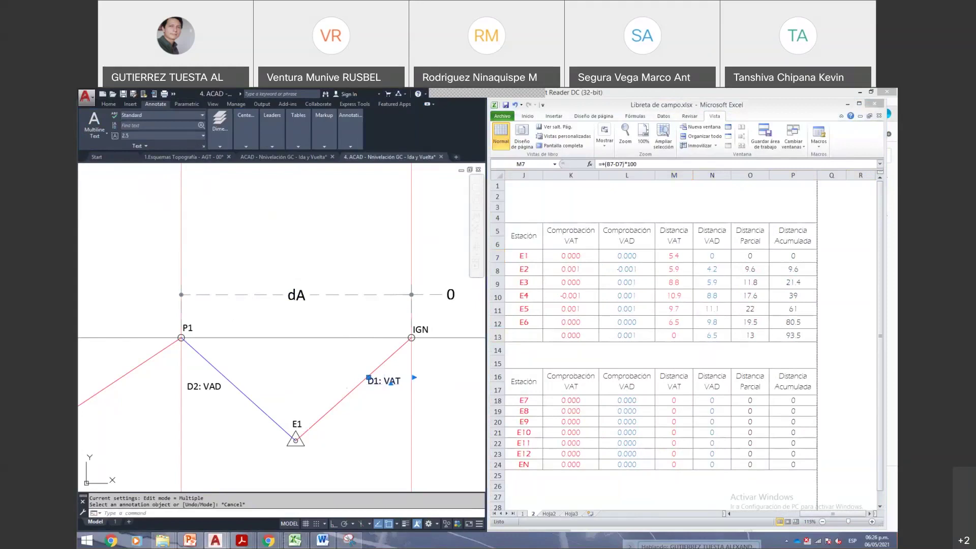
{"action": "double_click", "coordinate": [386, 382]}
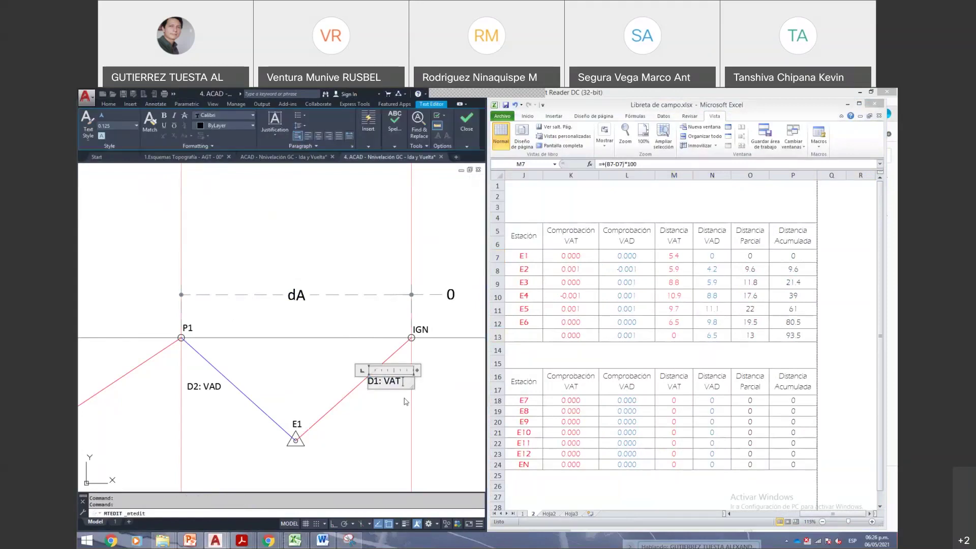
{"action": "type", "text": "=5.4"}
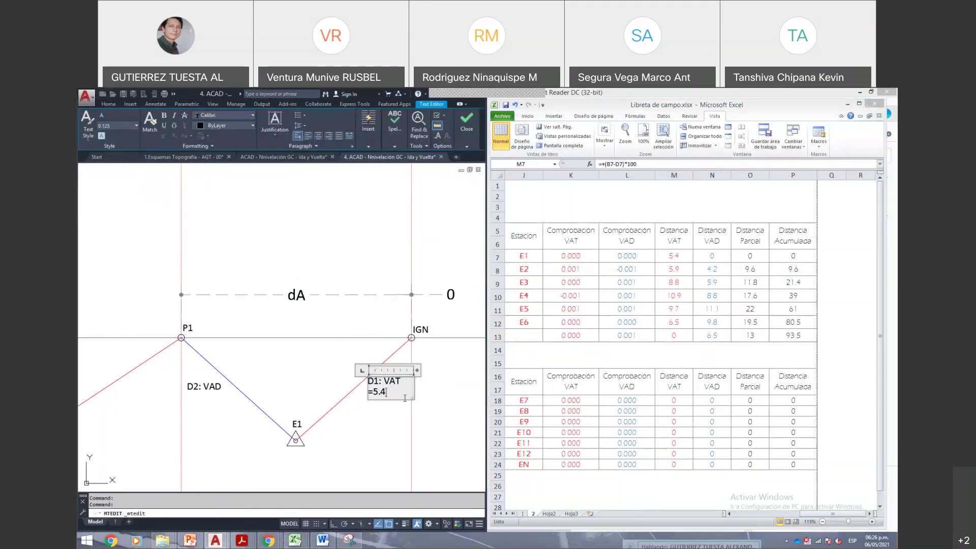
{"action": "left_click_drag", "start_coordinate": [416, 369], "coordinate": [444, 370]}
{"action": "left_click", "coordinate": [427, 405]}
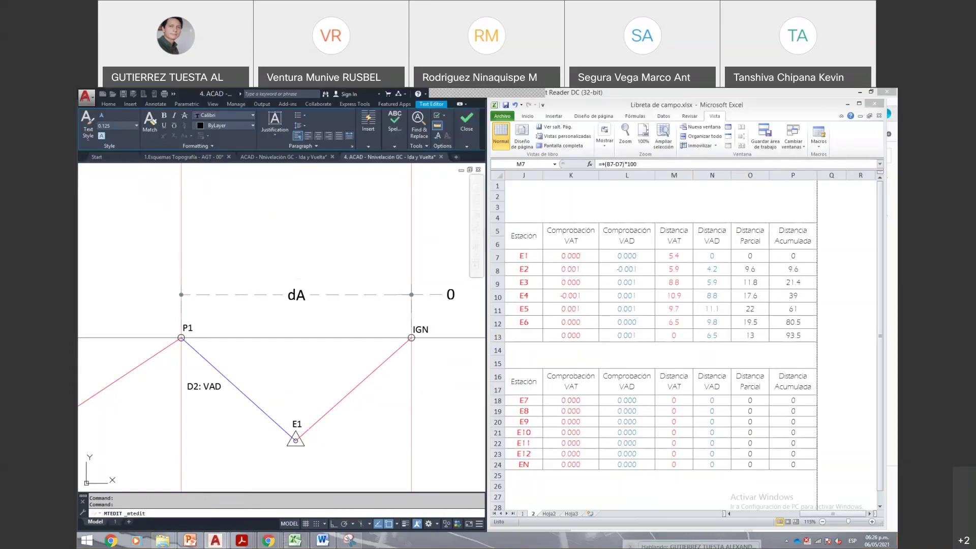
{"action": "left_click", "coordinate": [663, 279]}
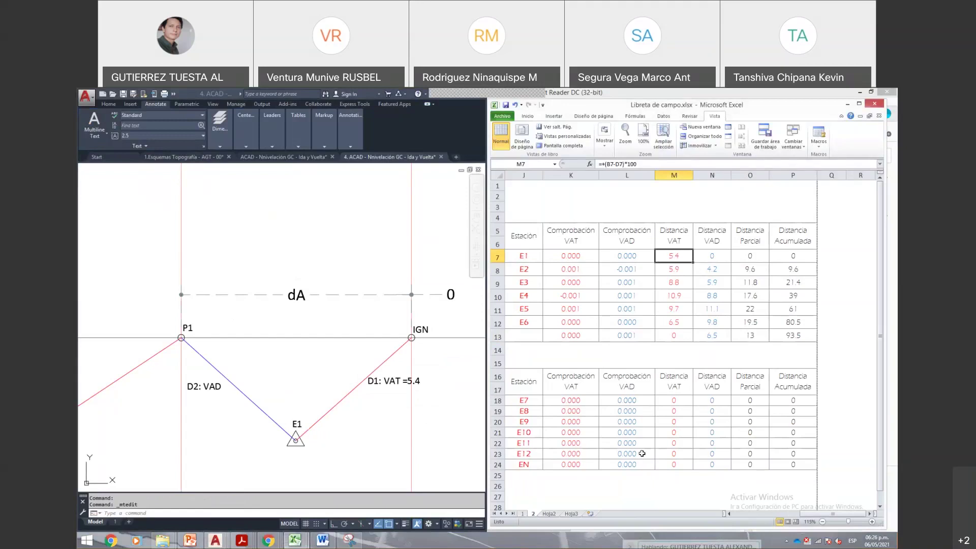
- Move through rows 7 and 8 of the field book to E2's VAD distance, 4.2, in N8
{"action": "key", "text": "Left"}
{"action": "key", "text": "Left"}
{"action": "key", "text": "Left"}
{"action": "key", "text": "Left"}
{"action": "key", "text": "Left"}
{"action": "key", "text": "Left"}
{"action": "key", "text": "Left"}
{"action": "key", "text": "Left"}
{"action": "key", "text": "Left"}
{"action": "key", "text": "Left"}
{"action": "key", "text": "Left"}
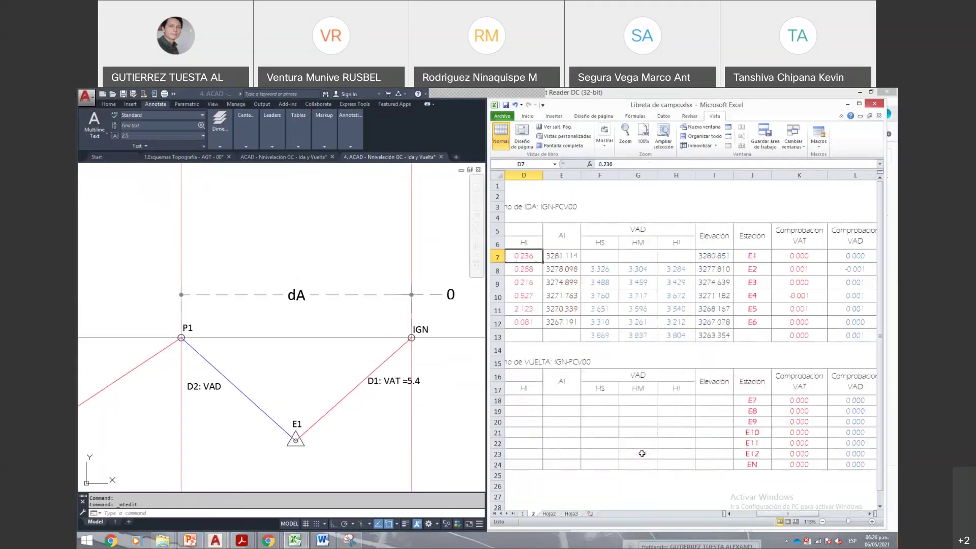
{"action": "key", "text": "Left"}
{"action": "key", "text": "Right"}
{"action": "key", "text": "Right"}
{"action": "key", "text": "Right"}
{"action": "key", "text": "Right"}
{"action": "key", "text": "Right"}
{"action": "key", "text": "Right"}
{"action": "key", "text": "Right"}
{"action": "key", "text": "Right"}
{"action": "key", "text": "Right"}
{"action": "key", "text": "Right"}
{"action": "key", "text": "Right"}
{"action": "key", "text": "Right"}
{"action": "key", "text": "Right"}
{"action": "key", "text": "Right"}
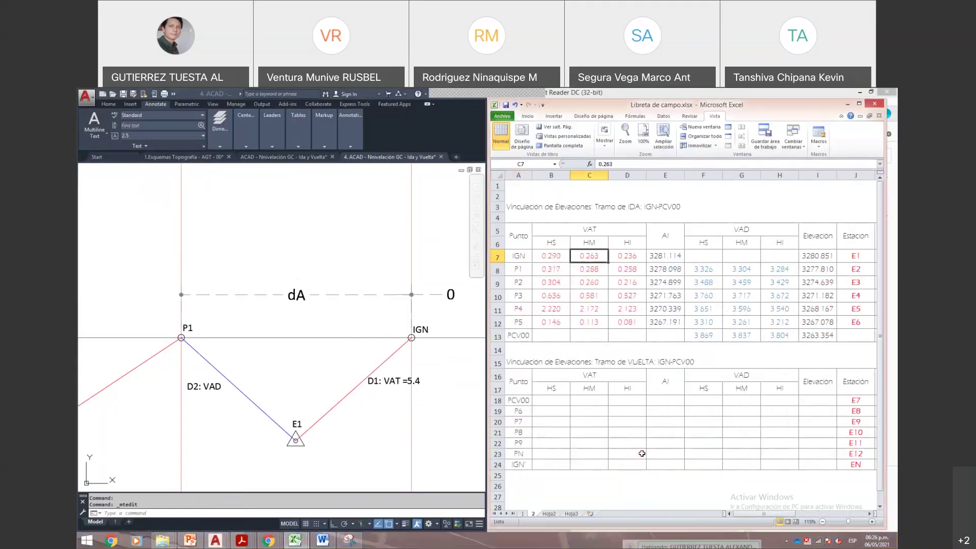
{"action": "key", "text": "Right"}
{"action": "key", "text": "Right"}
{"action": "key", "text": "Left"}
{"action": "key", "text": "Left"}
{"action": "key", "text": "Left"}
{"action": "key", "text": "Left"}
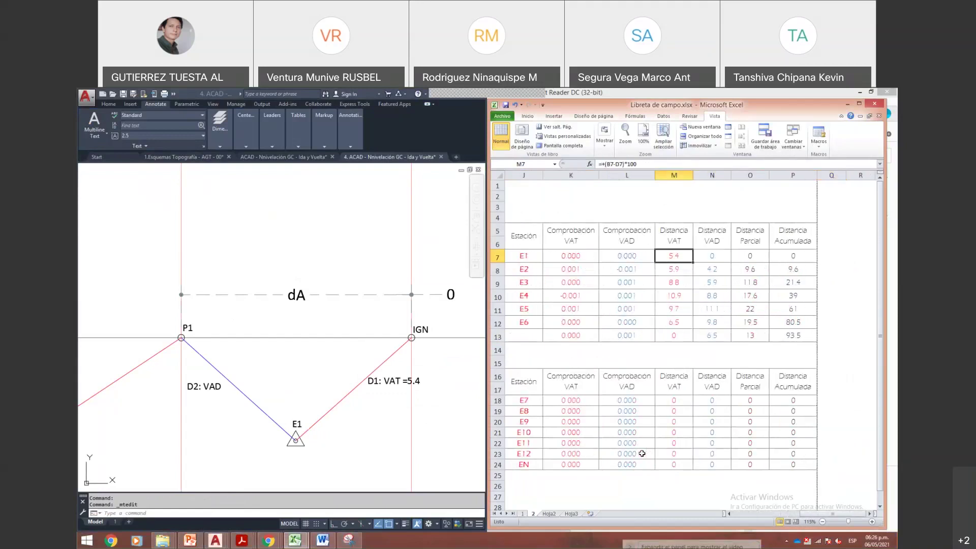
{"action": "key", "text": "Down"}
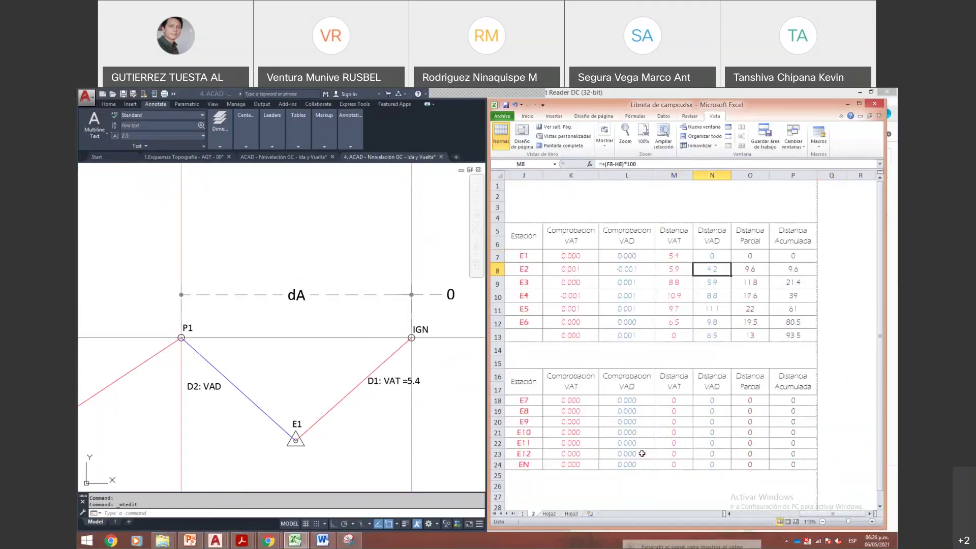
{"action": "key", "text": "Left"}
{"action": "key", "text": "Left"}
{"action": "key", "text": "Left"}
{"action": "key", "text": "Left"}
{"action": "key", "text": "Left"}
{"action": "key", "text": "Left"}
{"action": "key", "text": "Left"}
{"action": "key", "text": "Left"}
{"action": "key", "text": "Left"}
{"action": "key", "text": "Left"}
{"action": "key", "text": "Left"}
{"action": "key", "text": "Left"}
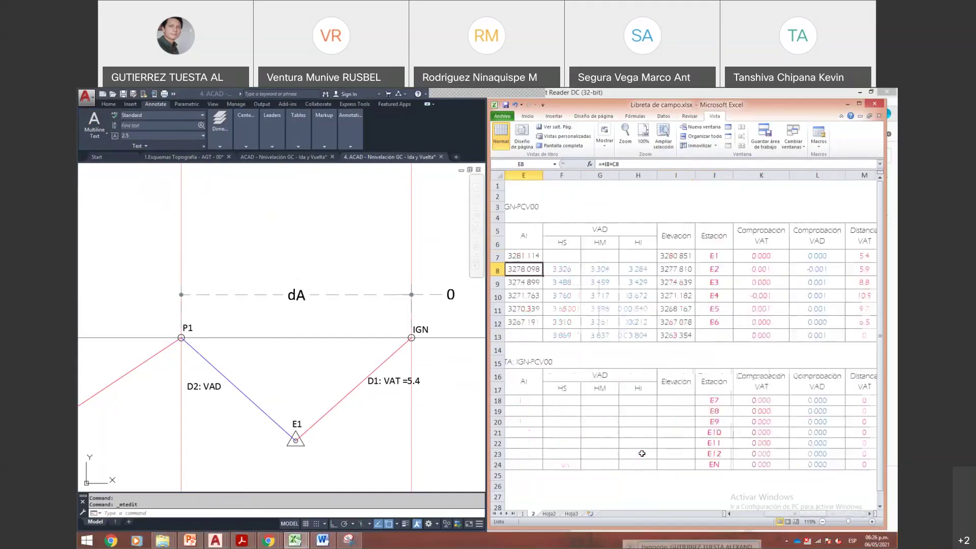
{"action": "key", "text": "Right"}
{"action": "key", "text": "Right"}
{"action": "key", "text": "Right"}
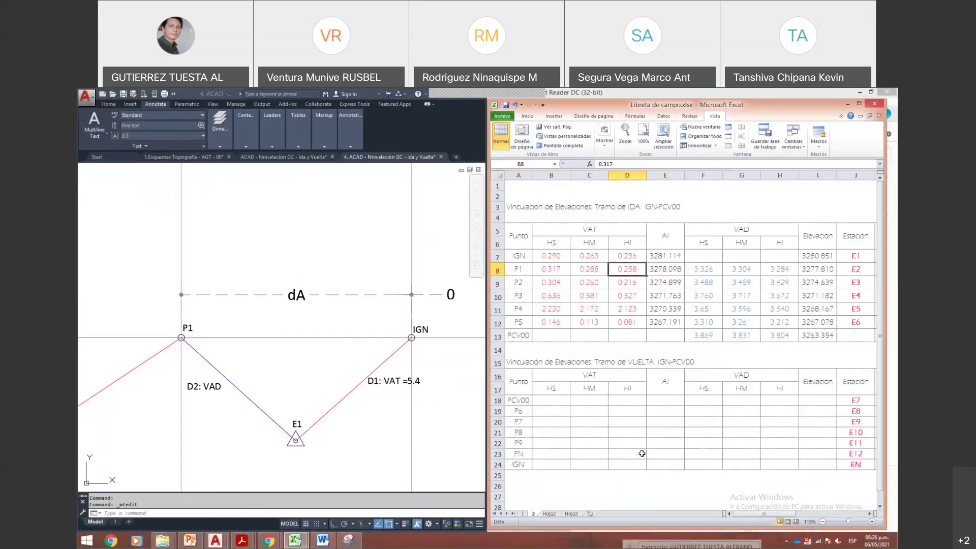
{"action": "key", "text": "Right"}
{"action": "key", "text": "Right"}
{"action": "key", "text": "Right"}
{"action": "key", "text": "Right"}
{"action": "key", "text": "Right"}
{"action": "key", "text": "Right"}
{"action": "key", "text": "Right"}
{"action": "key", "text": "Right"}
{"action": "key", "text": "Right"}
{"action": "key", "text": "Right"}
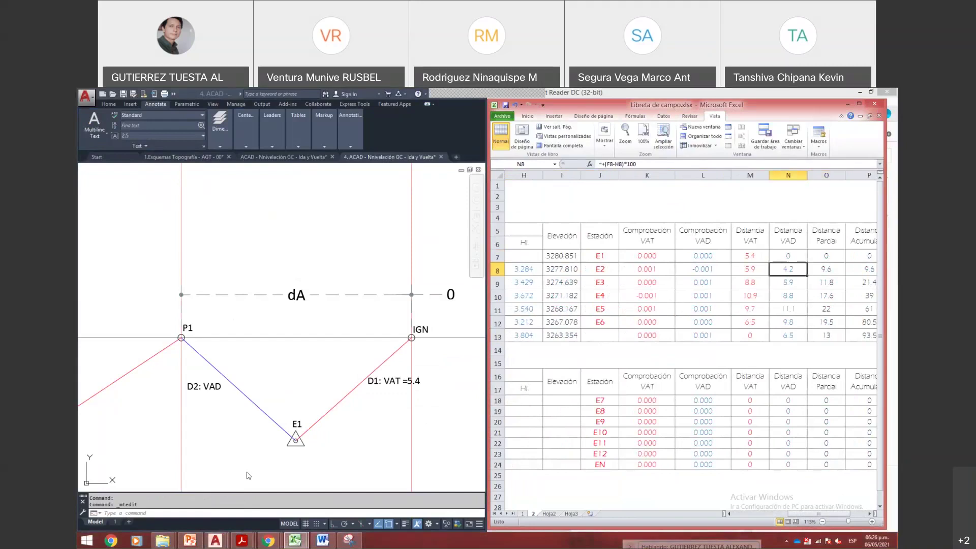
- Append =4.2 to the D2: VAD label, widen it, and move it slightly lower
{"action": "double_click", "coordinate": [212, 393]}
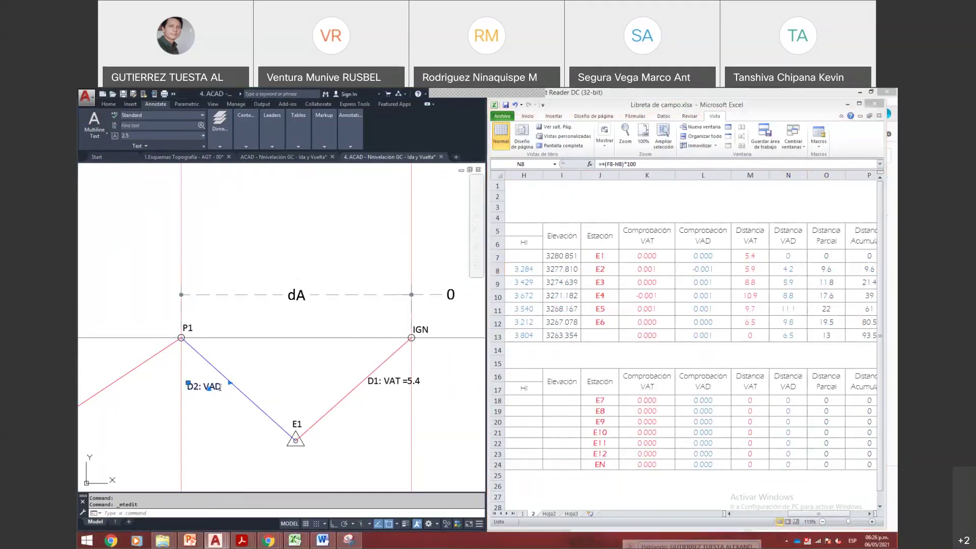
{"action": "type", "text": "="}
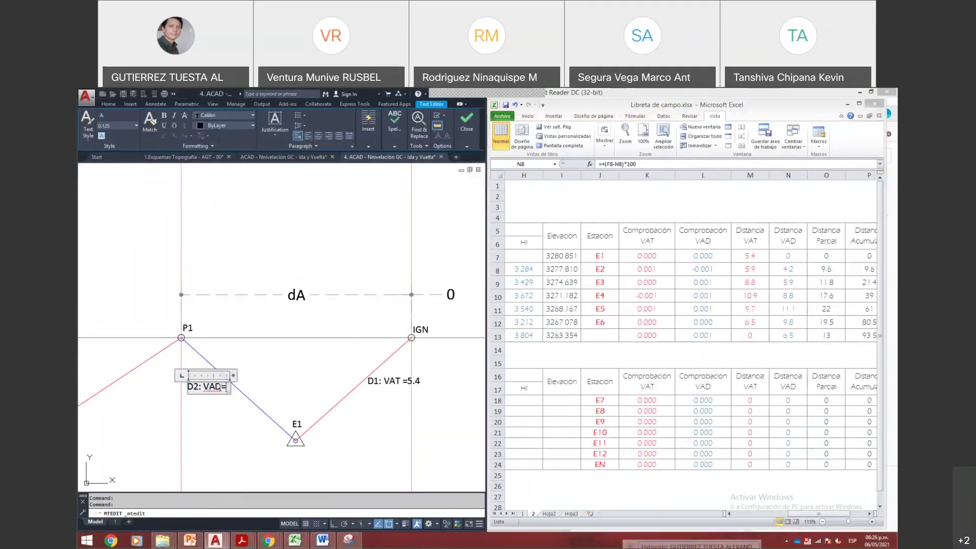
{"action": "type", "text": "4.2"}
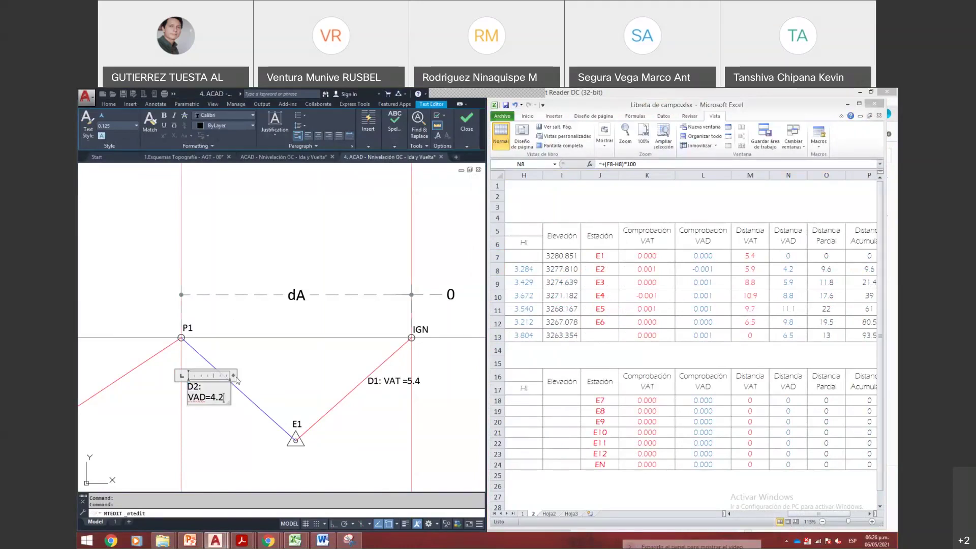
{"action": "left_click_drag", "start_coordinate": [233, 375], "coordinate": [258, 374]}
{"action": "left_click", "coordinate": [231, 402]}
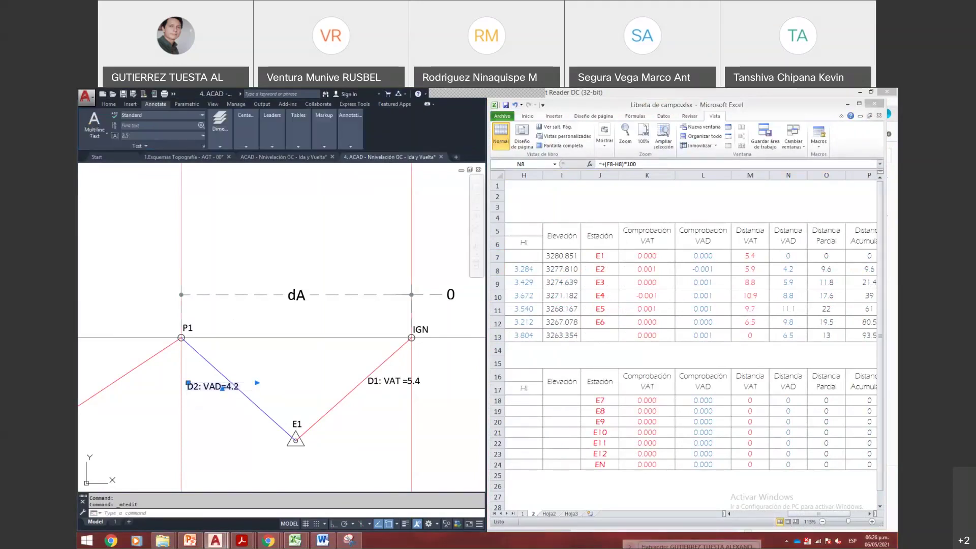
{"action": "type", "text": "m"}
{"action": "key", "text": "space"}
{"action": "left_click", "coordinate": [222, 422]}
{"action": "left_click", "coordinate": [221, 434]}
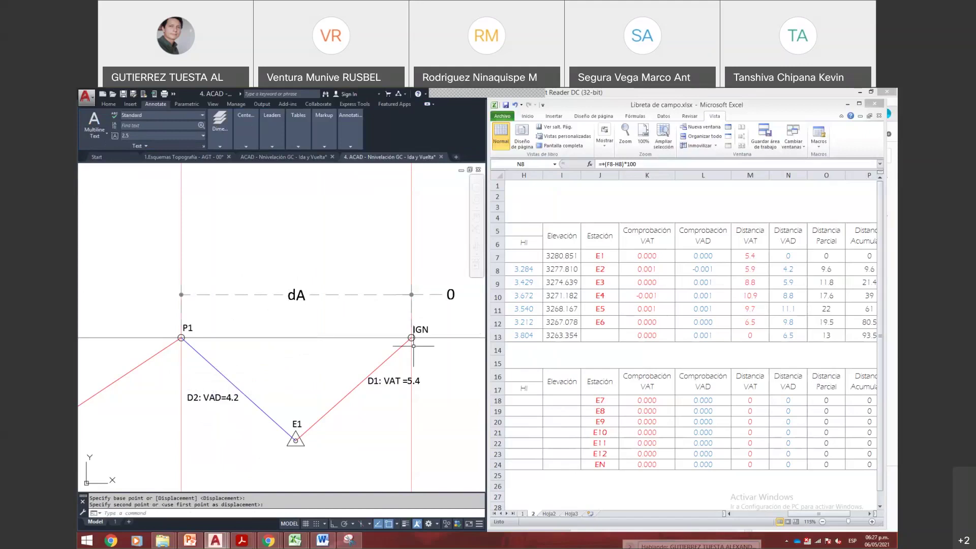
- Stretch the dA dimension's right grip, then reselect the dimension
{"action": "key", "text": "Escape"}
{"action": "left_click", "coordinate": [323, 295]}
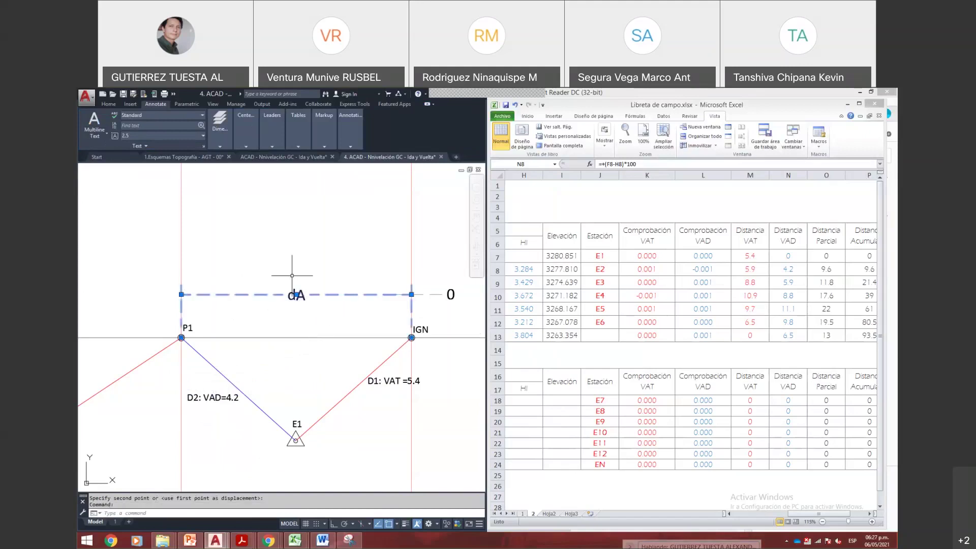
{"action": "left_click", "coordinate": [412, 294]}
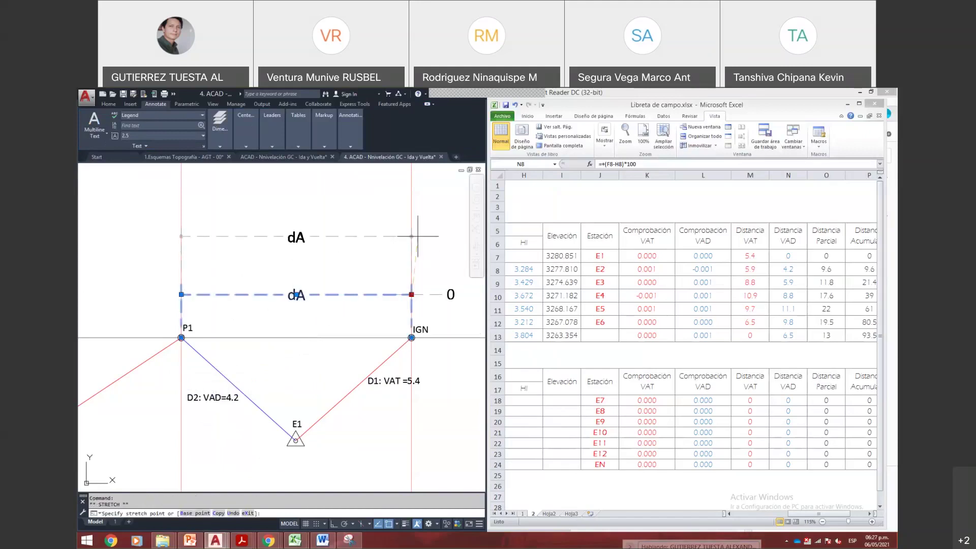
{"action": "left_click", "coordinate": [418, 236]}
{"action": "key", "text": "Escape"}
{"action": "left_click", "coordinate": [379, 254]}
{"action": "left_click", "coordinate": [351, 227]}
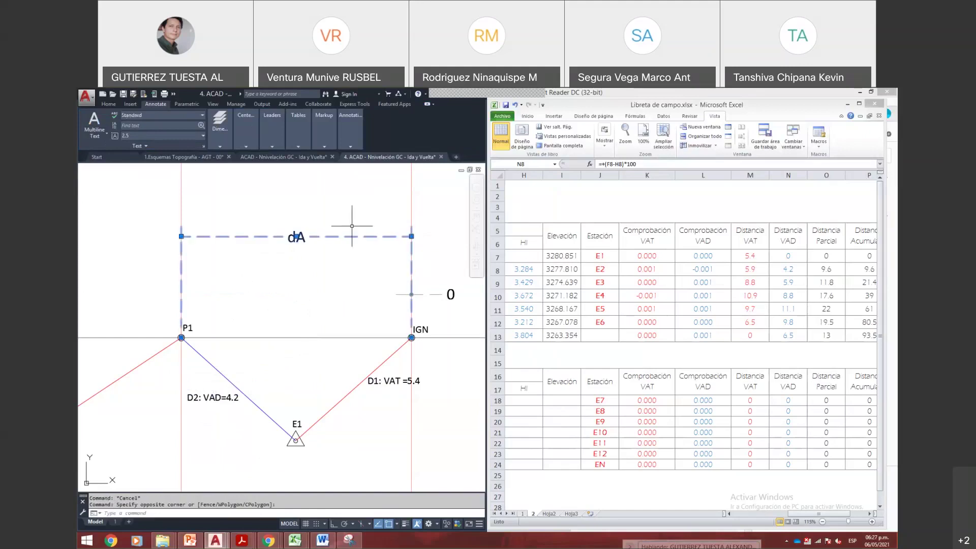
{"action": "type", "text": "c"}
{"action": "key", "text": "space"}
{"action": "left_click", "coordinate": [316, 269]}
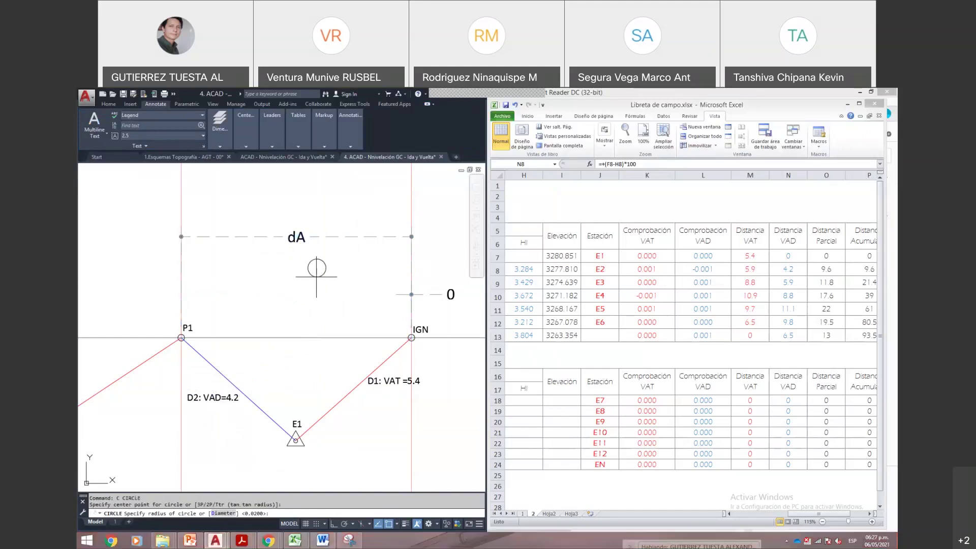
{"action": "key", "text": "Escape"}
- Copy the dA dimension to a position just below the original
{"action": "left_click", "coordinate": [315, 236]}
{"action": "type", "text": "co"}
{"action": "key", "text": "Return"}
{"action": "left_click", "coordinate": [300, 255]}
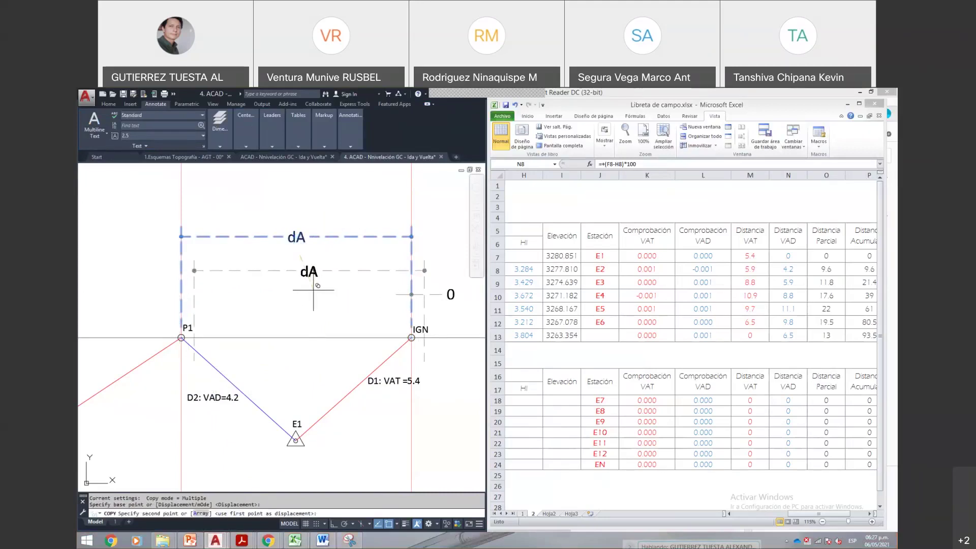
{"action": "left_click", "coordinate": [300, 295]}
{"action": "key", "text": "Escape"}
- Stretch the copied dimension's right extension line onto IGN
{"action": "left_click", "coordinate": [431, 351]}
{"action": "left_click", "coordinate": [401, 364]}
{"action": "left_click", "coordinate": [411, 378]}
{"action": "left_click", "coordinate": [411, 338]}
{"action": "key", "text": "Escape"}
- Snap the copy's left extension line to P1's centre and open its text for editing
{"action": "left_click", "coordinate": [330, 302]}
{"action": "left_click", "coordinate": [328, 272]}
{"action": "left_click", "coordinate": [181, 379]}
{"action": "right_click", "coordinate": [185, 368], "text": "shift"}
{"action": "key", "text": "c"}
{"action": "left_click", "coordinate": [182, 338]}
{"action": "key", "text": "Escape"}
{"action": "left_click", "coordinate": [305, 276]}
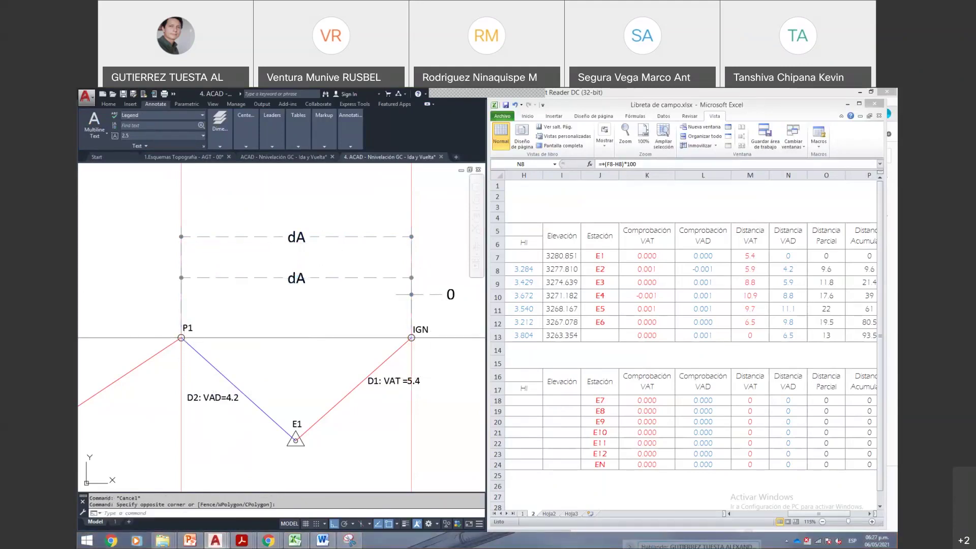
{"action": "double_click", "coordinate": [297, 278]}
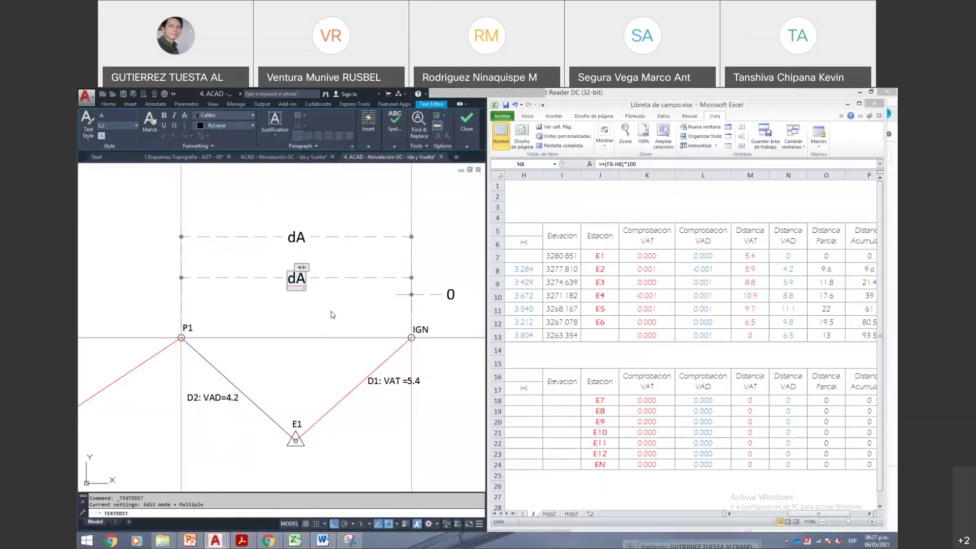
- Relabel the lower dimension dP=5.4+4.2=9.6
{"action": "key", "text": "BackSpace"}
{"action": "type", "text": "p"}
{"action": "key", "text": "BackSpace"}
{"action": "type", "text": "P=5.4+4.2"}
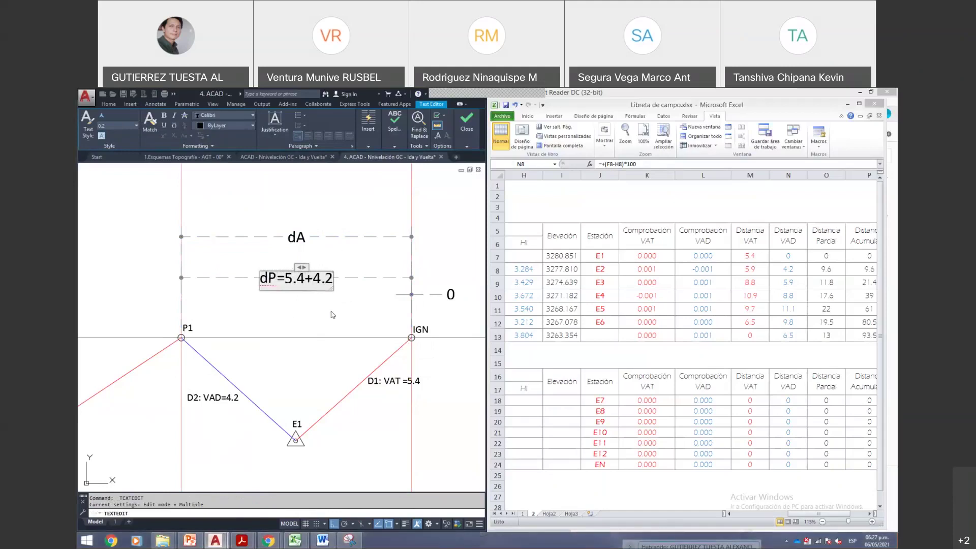
{"action": "type", "text": "=9.6"}
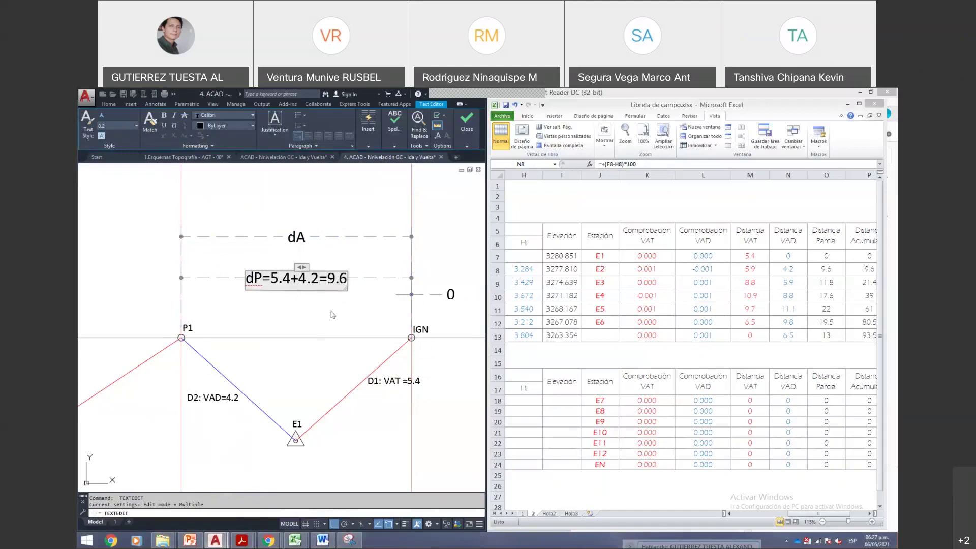
{"action": "left_click", "coordinate": [332, 254]}
{"action": "key", "text": "Escape"}
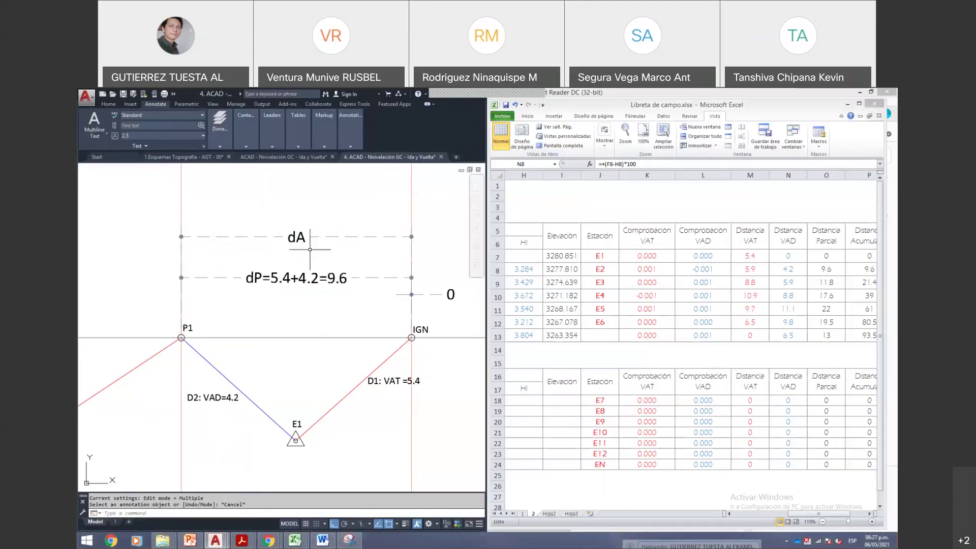
{"action": "left_click", "coordinate": [355, 255]}
{"action": "key", "text": "Escape"}
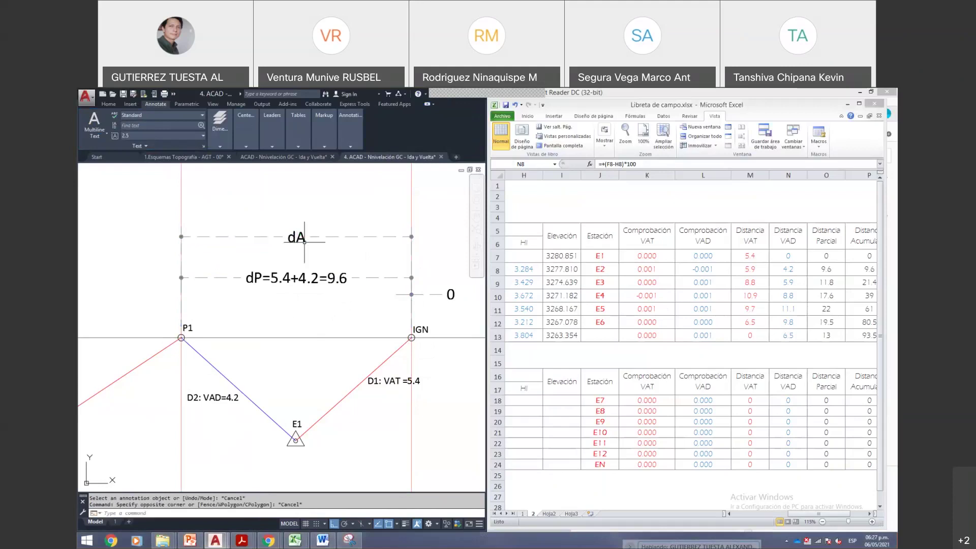
- Append =9.6 to the upper dA dimension so it reads dA=9.6
{"action": "double_click", "coordinate": [301, 237]}
{"action": "double_click", "coordinate": [299, 237]}
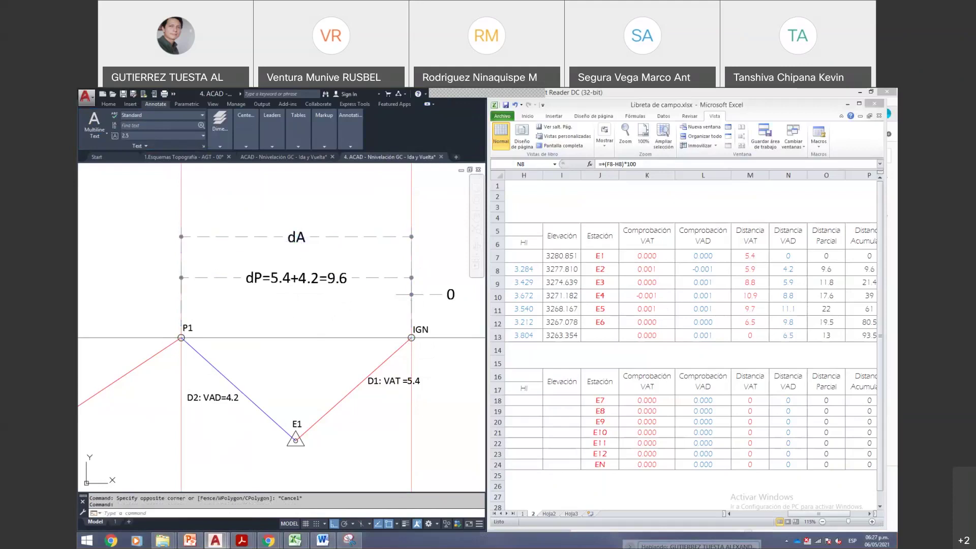
{"action": "type", "text": "=9.6"}
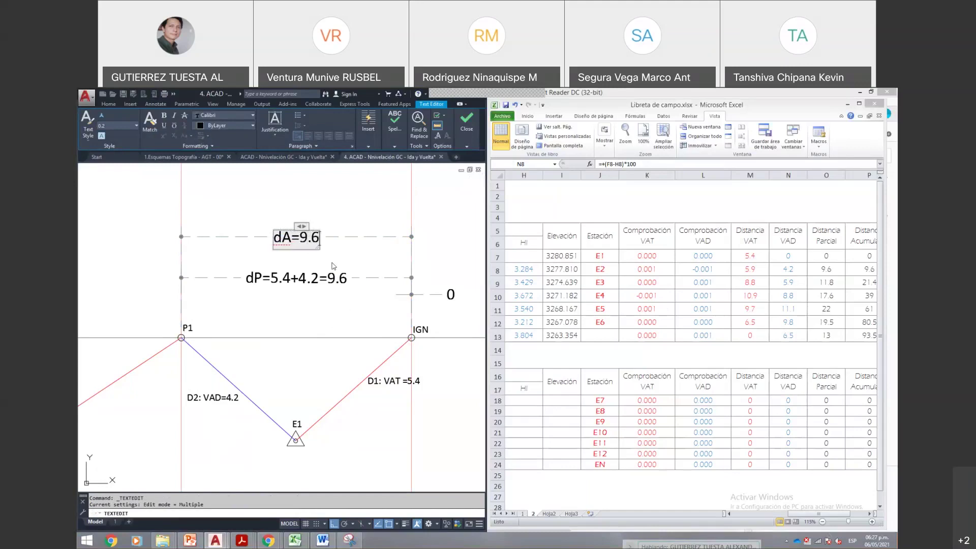
{"action": "left_click", "coordinate": [333, 266]}
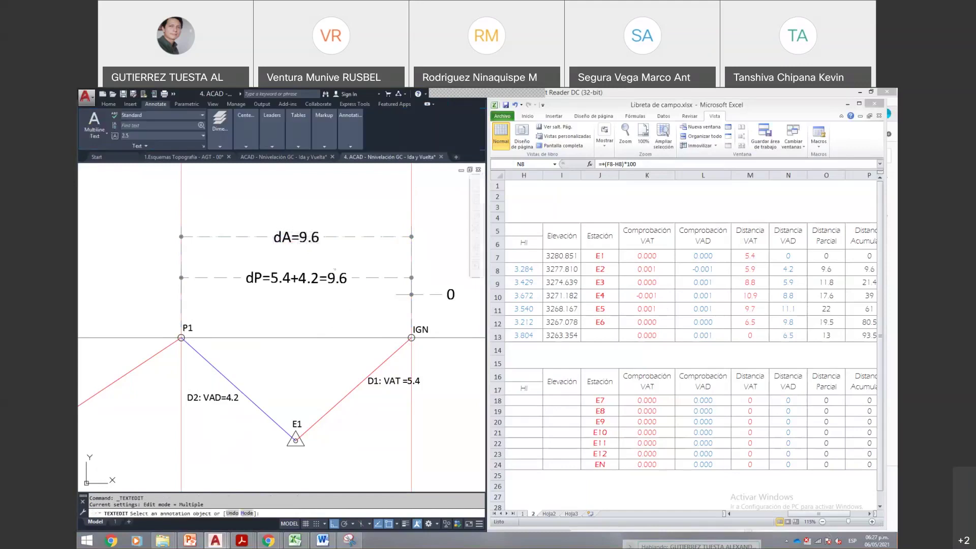
{"action": "key", "text": "Escape"}
- Copy the D1: VAT =5.4 and D2: VAD=4.2 labels from E1's centre to E2's centre
{"action": "scroll", "coordinate": [294, 310], "scroll_direction": "down", "scroll_amount": 2}
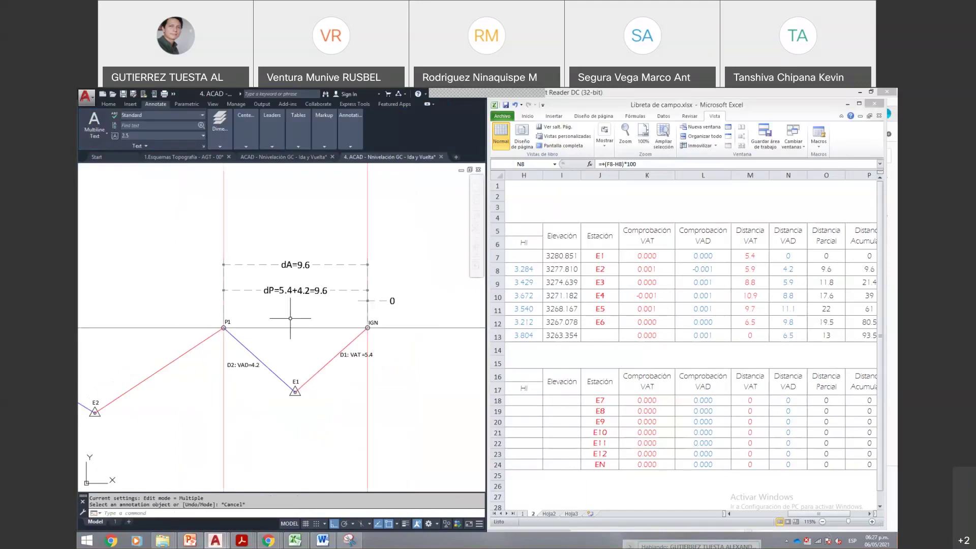
{"action": "left_click", "coordinate": [567, 362]}
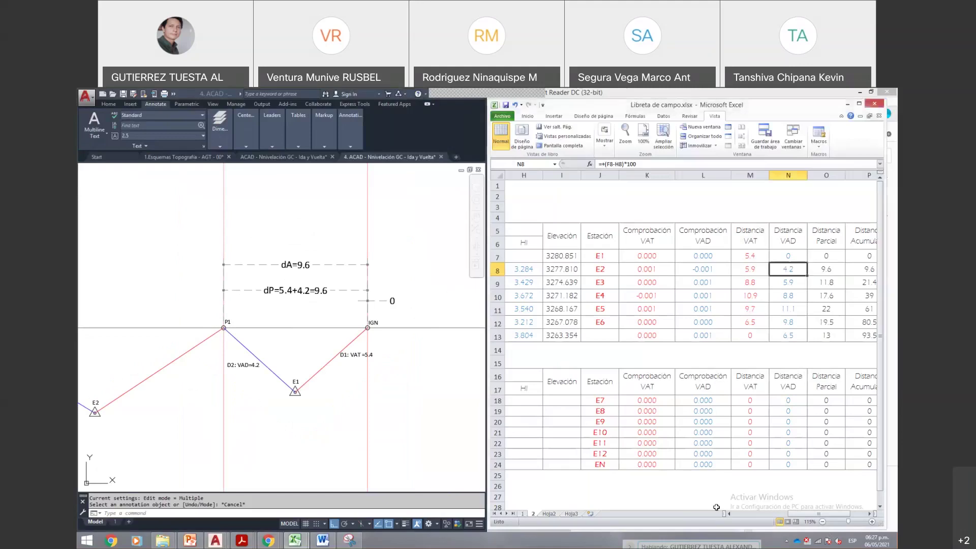
{"action": "left_click", "coordinate": [871, 514]}
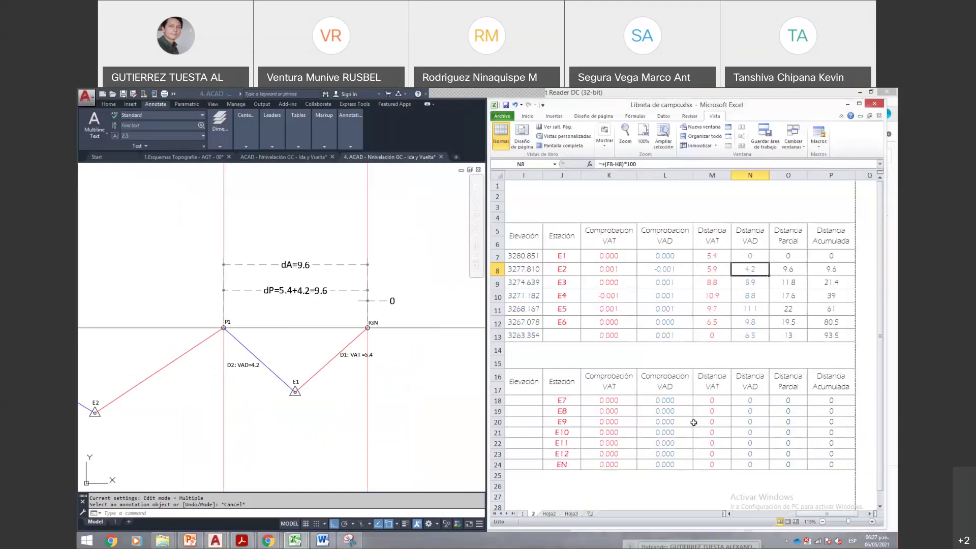
{"action": "mouse_move", "coordinate": [225, 353]}
{"action": "left_mouse_down"}
{"action": "mouse_move", "coordinate": [293, 347]}
{"action": "mouse_move", "coordinate": [240, 363]}
{"action": "left_mouse_up"}
{"action": "left_click", "coordinate": [437, 349]}
{"action": "left_click", "coordinate": [332, 358]}
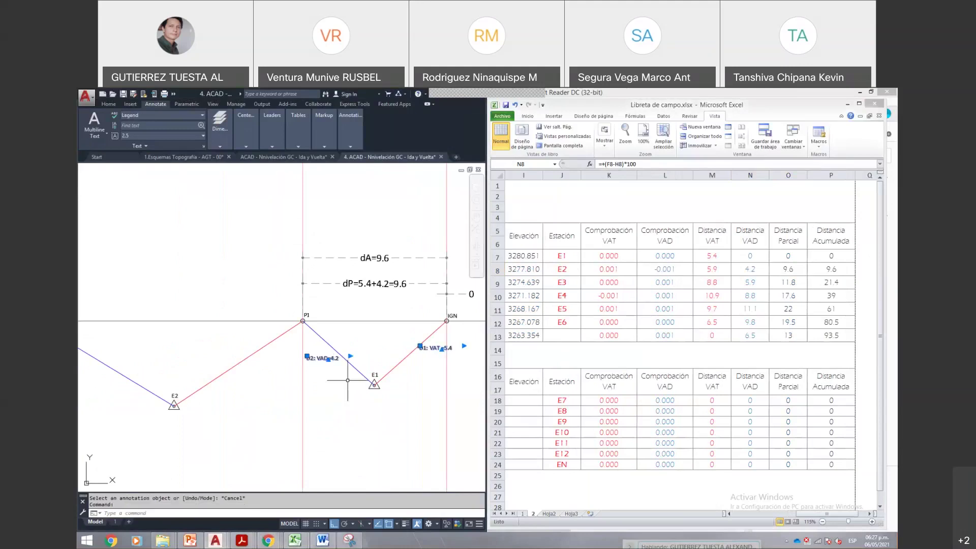
{"action": "type", "text": "co"}
{"action": "key", "text": "Return"}
{"action": "left_click", "coordinate": [374, 385]}
{"action": "right_click", "coordinate": [200, 397], "text": "shift"}
{"action": "key", "text": "c"}
{"action": "left_click", "coordinate": [174, 406]}
{"action": "key", "text": "Escape"}
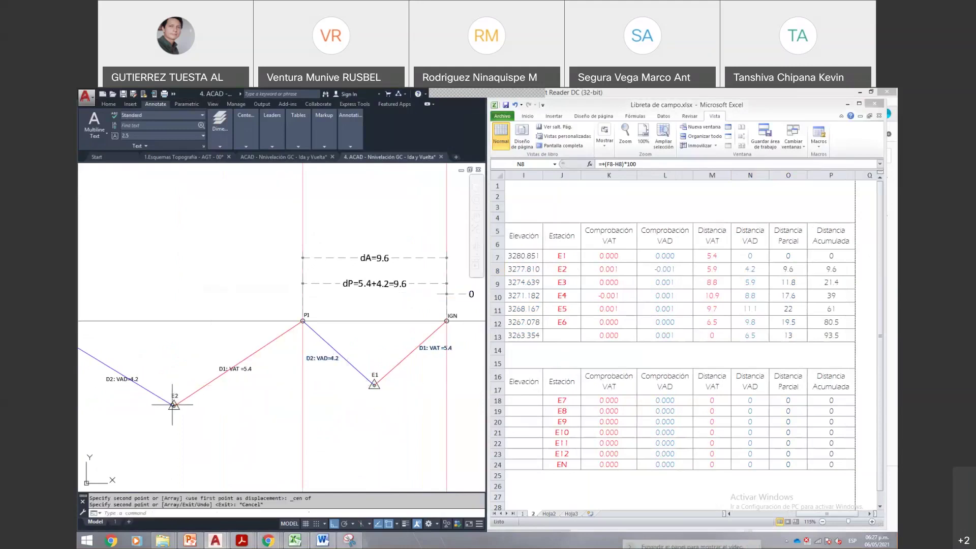
- Shift the copied D1: VAT =5.4 label at E2 slightly to the right
{"action": "scroll", "coordinate": [194, 396], "scroll_direction": "up", "scroll_amount": 2}
{"action": "left_click", "coordinate": [299, 351]}
{"action": "type", "text": "m"}
{"action": "key", "text": "space"}
{"action": "left_click", "coordinate": [304, 391]}
{"action": "left_click", "coordinate": [333, 392]}
{"action": "key", "text": "Escape"}
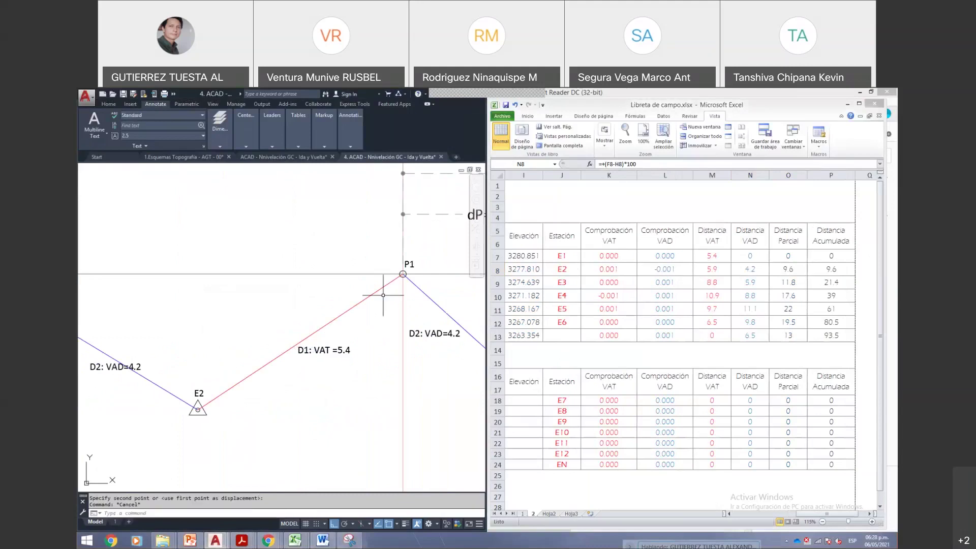
- Check the E2 VAT distance in cell M8 of the field-book sheet
{"action": "left_click", "coordinate": [558, 282]}
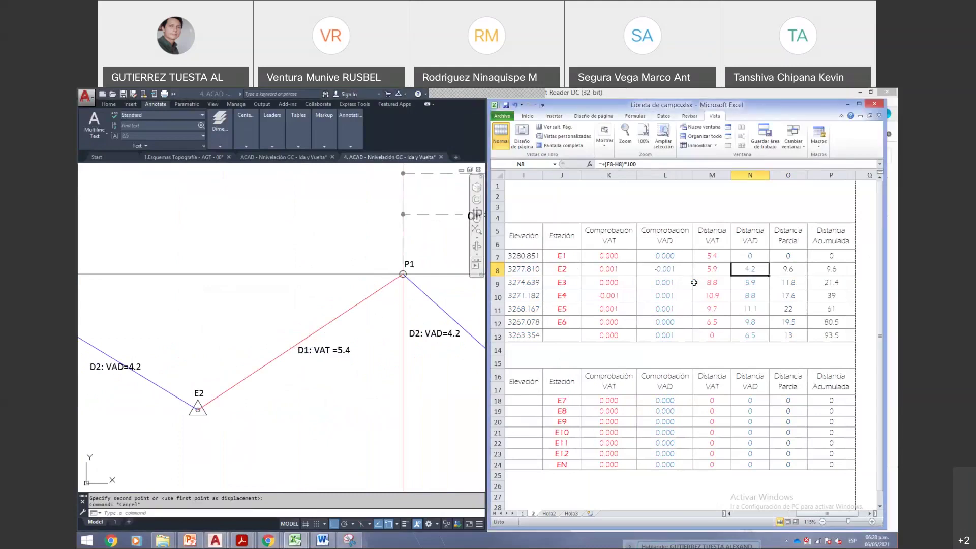
{"action": "key", "text": "Left"}
{"action": "key", "text": "Left"}
{"action": "key", "text": "Left"}
{"action": "key", "text": "Left"}
{"action": "key", "text": "Left"}
{"action": "key", "text": "Left"}
{"action": "key", "text": "Left"}
{"action": "key", "text": "Left"}
{"action": "key", "text": "Left"}
{"action": "key", "text": "Left"}
{"action": "key", "text": "Left"}
{"action": "key", "text": "Left"}
{"action": "key", "text": "Right"}
{"action": "key", "text": "Right"}
{"action": "key", "text": "Right"}
{"action": "key", "text": "Right"}
{"action": "key", "text": "Right"}
{"action": "key", "text": "Right"}
{"action": "key", "text": "Right"}
{"action": "key", "text": "Right"}
{"action": "key", "text": "Right"}
{"action": "key", "text": "Right"}
{"action": "key", "text": "Right"}
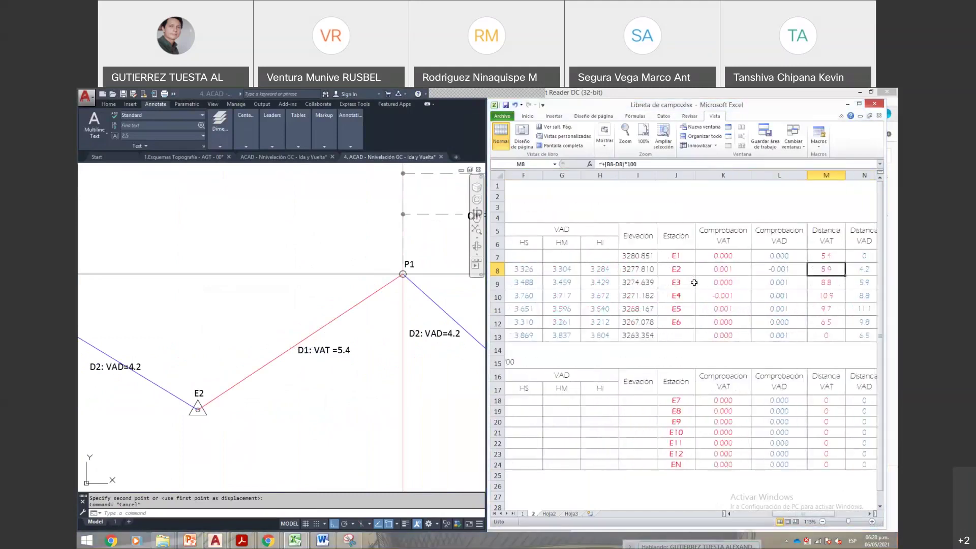
{"action": "scroll", "coordinate": [694, 282], "scroll_direction": "right", "scroll_amount": 2}
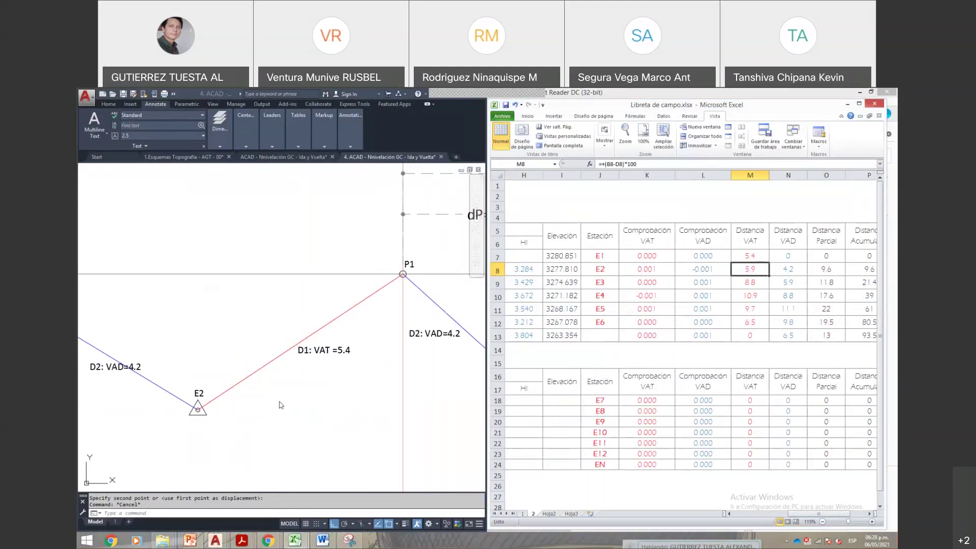
- Change the D1 label at E2 from 5.4 to read VAT =5.9
{"action": "left_click", "coordinate": [281, 406]}
{"action": "key", "text": "Escape"}
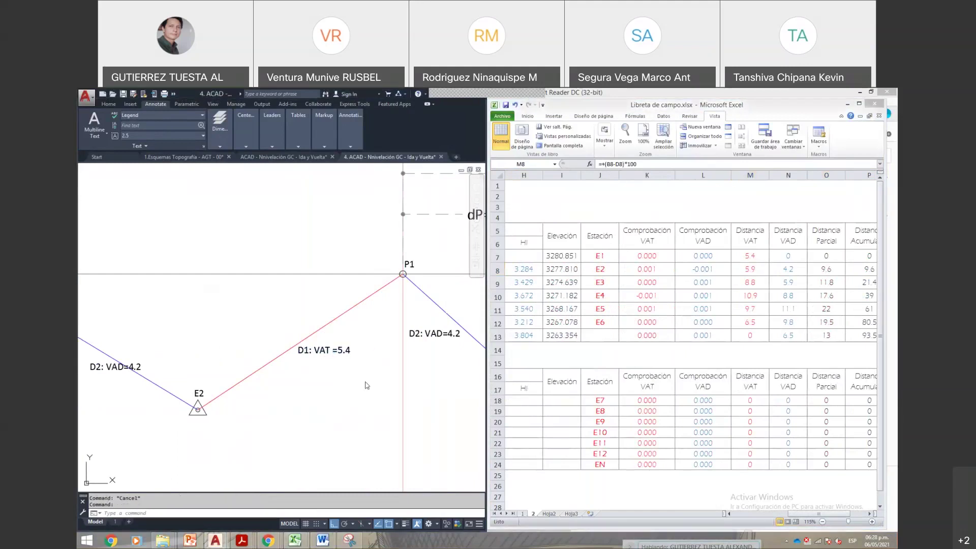
{"action": "double_click", "coordinate": [335, 351]}
{"action": "key", "text": "BackSpace"}
{"action": "type", "text": "9"}
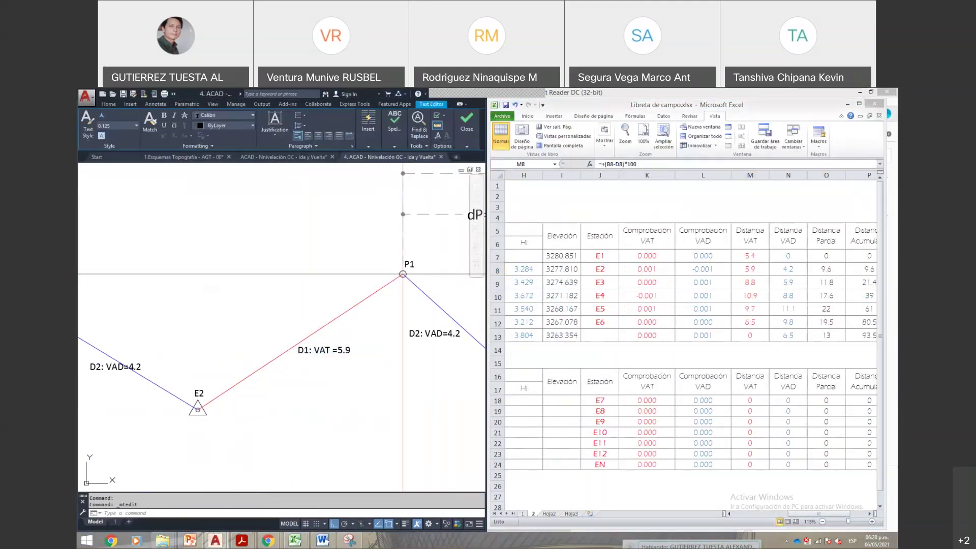
{"action": "left_click", "coordinate": [240, 364]}
{"action": "key", "text": "Escape"}
{"action": "left_click_drag", "start_coordinate": [236, 360], "coordinate": [258, 361]}
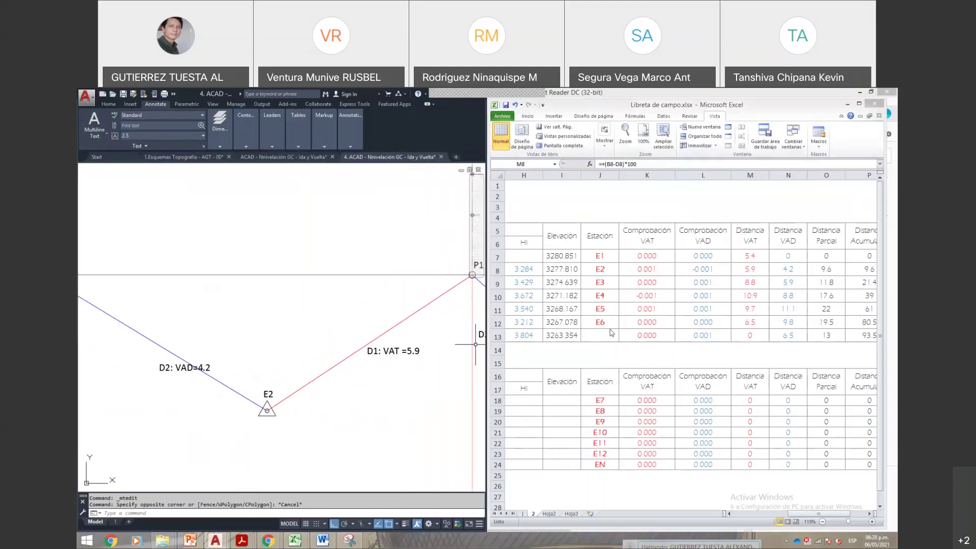
- Check the VAT and VAD distances in cells M9 and N9 of the field book
{"action": "left_click", "coordinate": [611, 331]}
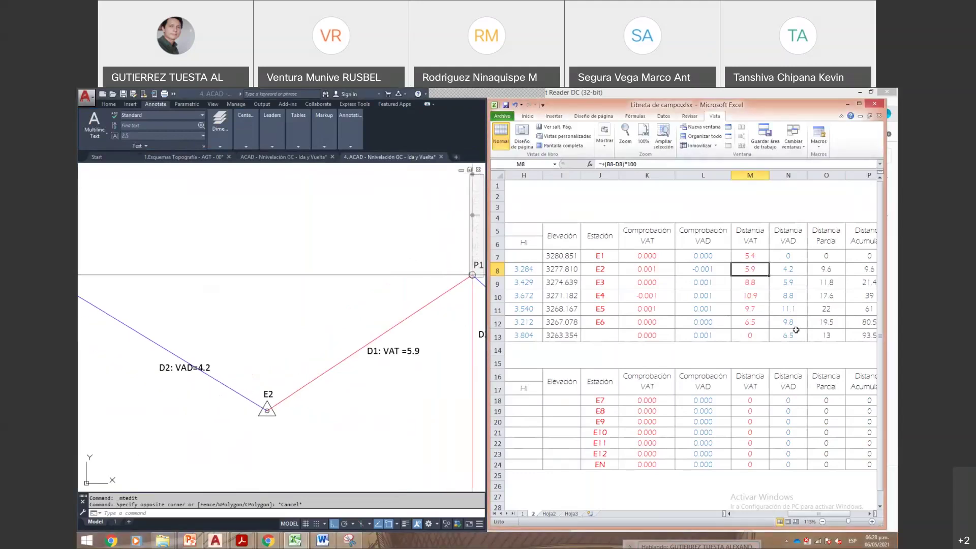
{"action": "left_click_drag", "start_coordinate": [169, 290], "coordinate": [290, 291]}
{"action": "key", "text": "alt+Tab"}
{"action": "key", "text": "Left"}
{"action": "key", "text": "Left"}
{"action": "key", "text": "Left"}
{"action": "key", "text": "Left"}
{"action": "key", "text": "Left"}
{"action": "key", "text": "Left"}
{"action": "key", "text": "Left"}
{"action": "key", "text": "Left"}
{"action": "key", "text": "Left"}
{"action": "key", "text": "Left"}
{"action": "key", "text": "Left"}
{"action": "key", "text": "Left"}
{"action": "key", "text": "Down"}
{"action": "key", "text": "Right"}
{"action": "key", "text": "Right"}
{"action": "key", "text": "Right"}
{"action": "key", "text": "Right"}
{"action": "key", "text": "Right"}
{"action": "key", "text": "Right"}
{"action": "key", "text": "Right"}
{"action": "key", "text": "Right"}
{"action": "key", "text": "Right"}
{"action": "key", "text": "Right"}
{"action": "key", "text": "Right"}
{"action": "key", "text": "Right"}
{"action": "key", "text": "Right"}
{"action": "key", "text": "Right"}
{"action": "key", "text": "Right"}
{"action": "key", "text": "Left"}
{"action": "key", "text": "Left"}
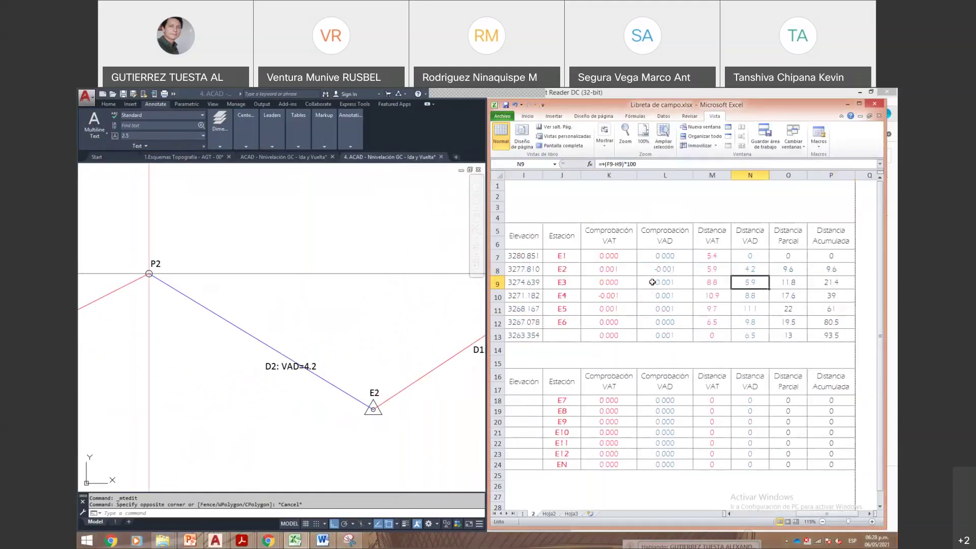
{"action": "key", "text": "Left"}
{"action": "key", "text": "Right"}
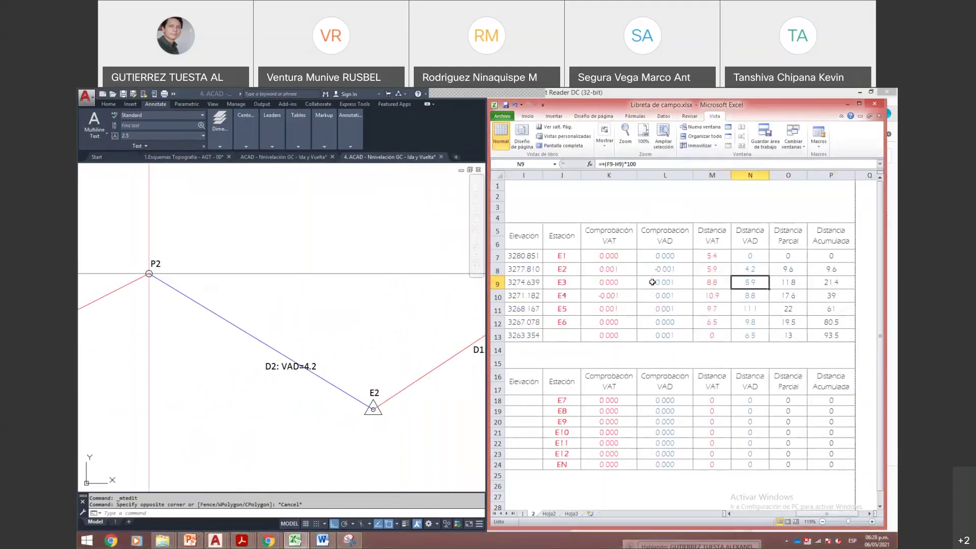
- Change the D2 label at E2 from 4.2 to read VAD=5.9
{"action": "left_click", "coordinate": [323, 337]}
{"action": "left_click", "coordinate": [285, 366]}
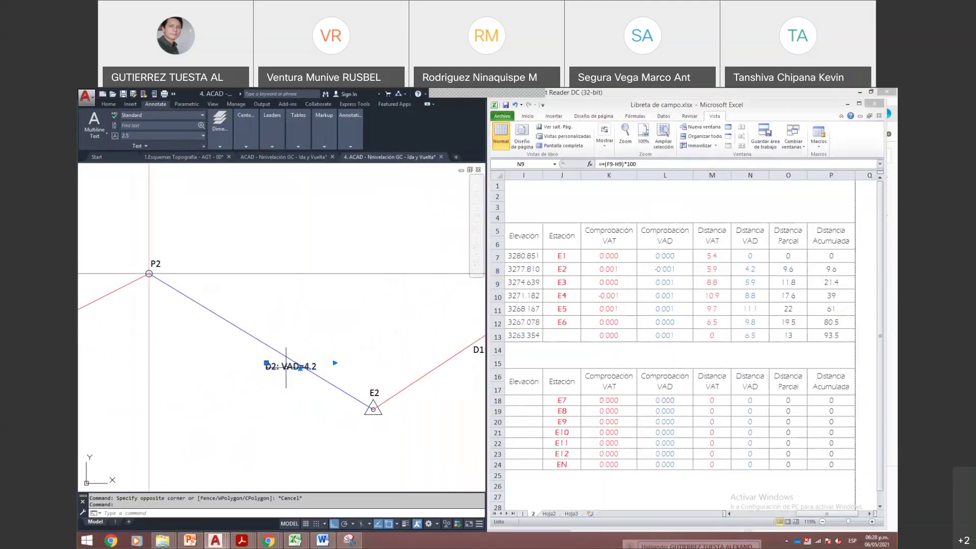
{"action": "type", "text": "m"}
{"action": "key", "text": "Return"}
{"action": "left_click", "coordinate": [279, 391]}
{"action": "key", "text": "Escape"}
{"action": "double_click", "coordinate": [309, 377]}
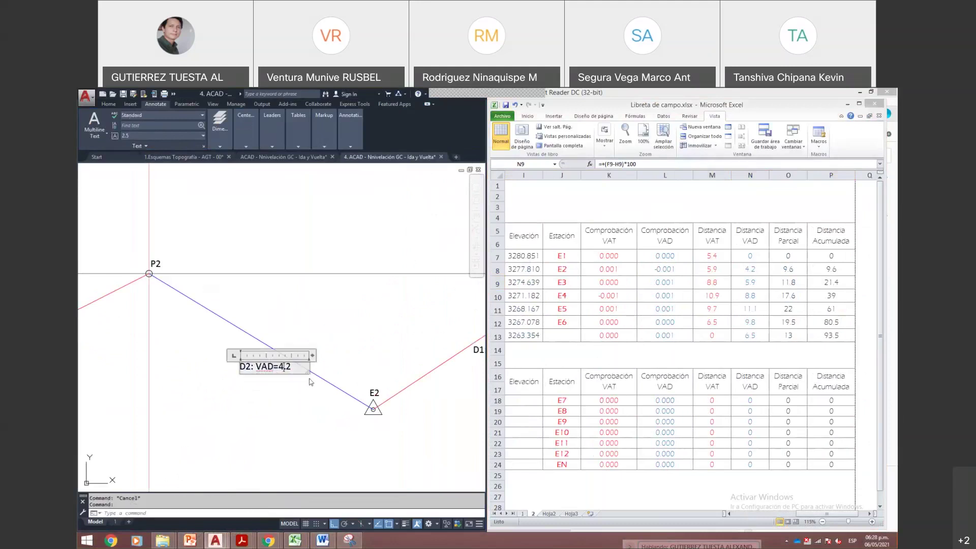
{"action": "key", "text": "shift+Left"}
{"action": "type", "text": "5.9"}
{"action": "left_click", "coordinate": [311, 382]}
{"action": "scroll", "coordinate": [269, 368], "scroll_direction": "down", "scroll_amount": 2}
{"action": "left_click_drag", "start_coordinate": [332, 366], "coordinate": [286, 366]}
{"action": "scroll", "coordinate": [303, 363], "scroll_direction": "up", "scroll_amount": 1}
{"action": "scroll", "coordinate": [304, 363], "scroll_direction": "down", "scroll_amount": 1}
{"action": "scroll", "coordinate": [292, 345], "scroll_direction": "up", "scroll_amount": 1}
- Copy the dP=5.4+4.2=9.6 dimension from P1's centre over to P2 with Center snap
{"action": "scroll", "coordinate": [233, 362], "scroll_direction": "down", "scroll_amount": 1}
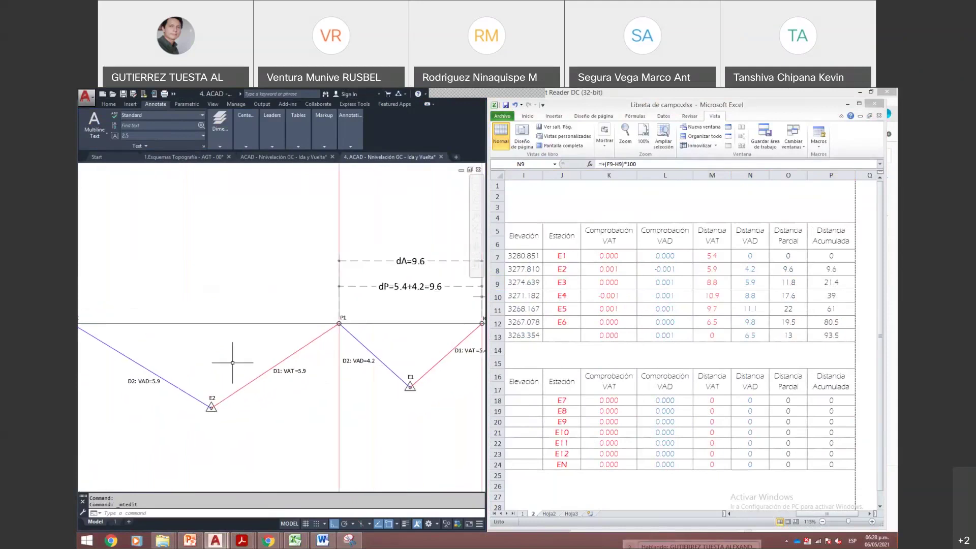
{"action": "scroll", "coordinate": [264, 361], "scroll_direction": "up", "scroll_amount": 1}
{"action": "left_click", "coordinate": [220, 131]}
{"action": "left_click", "coordinate": [409, 284]}
{"action": "type", "text": "co"}
{"action": "key", "text": "Return"}
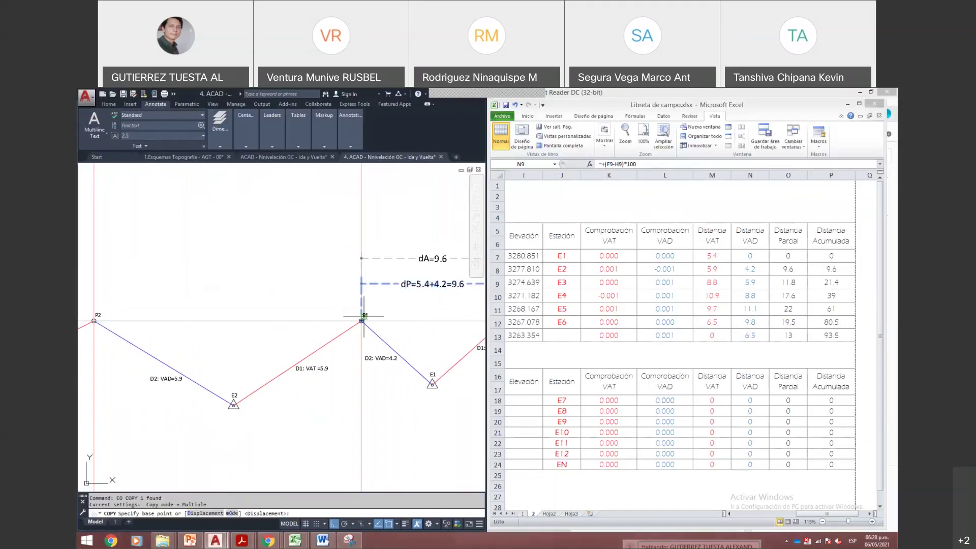
{"action": "right_click", "coordinate": [393, 329], "text": "shift"}
{"action": "key", "text": "c"}
{"action": "left_click", "coordinate": [361, 321]}
{"action": "right_click", "coordinate": [154, 304], "text": "shift"}
{"action": "key", "text": "c"}
{"action": "left_click", "coordinate": [93, 321]}
{"action": "key", "text": "Escape"}
- Stretch the copy's right extension line to P1's centre so it spans P2 to P1
{"action": "left_click", "coordinate": [240, 305]}
{"action": "left_click", "coordinate": [227, 300]}
{"action": "left_click", "coordinate": [237, 320]}
{"action": "right_click", "coordinate": [312, 319], "text": "shift"}
{"action": "key", "text": "c"}
{"action": "left_click", "coordinate": [361, 320]}
{"action": "key", "text": "Escape"}
- Edit the copied dimension's text to read dP=5.9+5.9=11.8
{"action": "double_click", "coordinate": [224, 288]}
{"action": "key", "text": "Right"}
{"action": "key", "text": "Right"}
{"action": "key", "text": "Right"}
{"action": "key", "text": "Right"}
{"action": "key", "text": "Right"}
{"action": "key", "text": "shift+Right"}
{"action": "type", "text": "9+"}
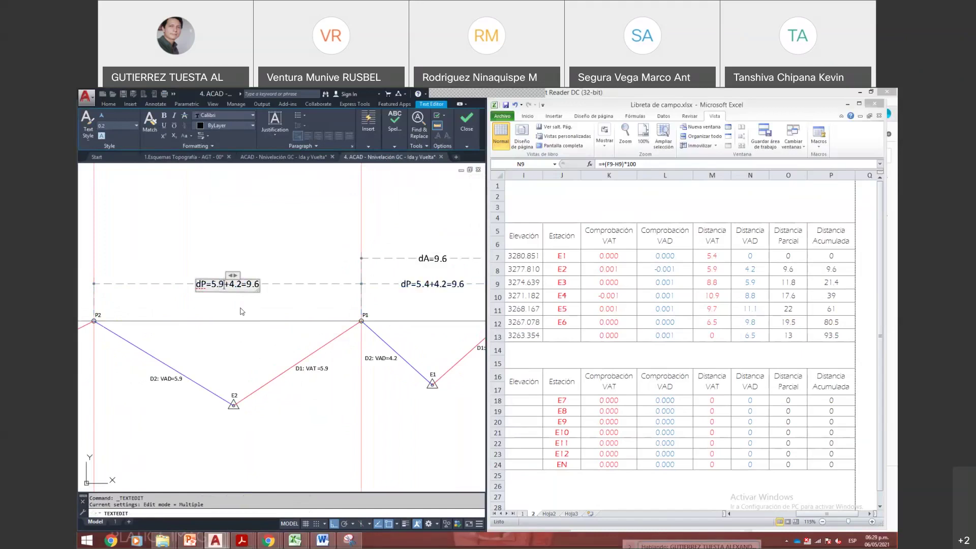
{"action": "type", "text": "5"}
{"action": "key", "text": "Right"}
{"action": "key", "text": "shift+Right"}
{"action": "type", "text": "9"}
{"action": "key", "text": "Right"}
{"action": "key", "text": "shift+Right"}
{"action": "key", "text": "shift+Right"}
{"action": "key", "text": "shift+Right"}
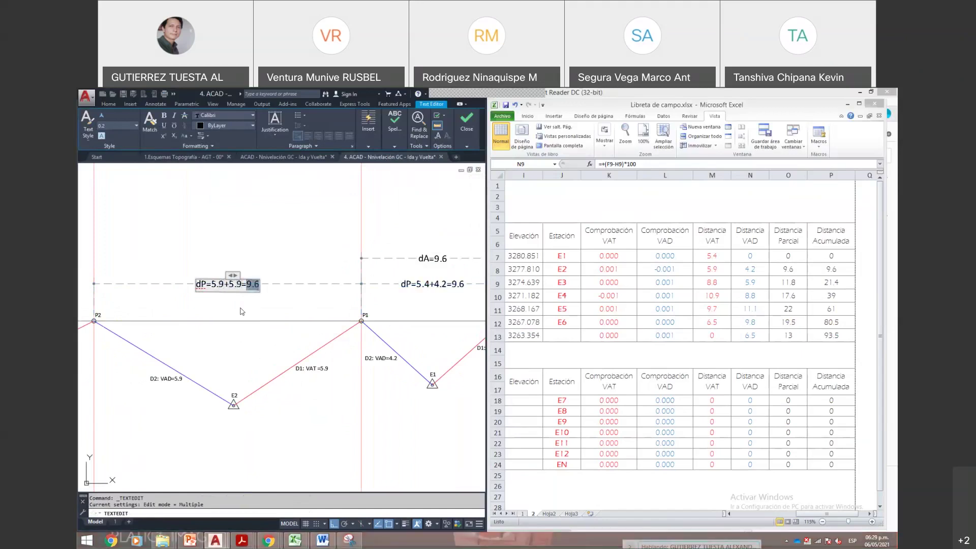
{"action": "type", "text": "11.8"}
{"action": "left_click", "coordinate": [242, 311]}
{"action": "key", "text": "Escape"}
{"action": "scroll", "coordinate": [254, 302], "scroll_direction": "down", "scroll_amount": 2}
{"action": "scroll", "coordinate": [242, 290], "scroll_direction": "up", "scroll_amount": 2}
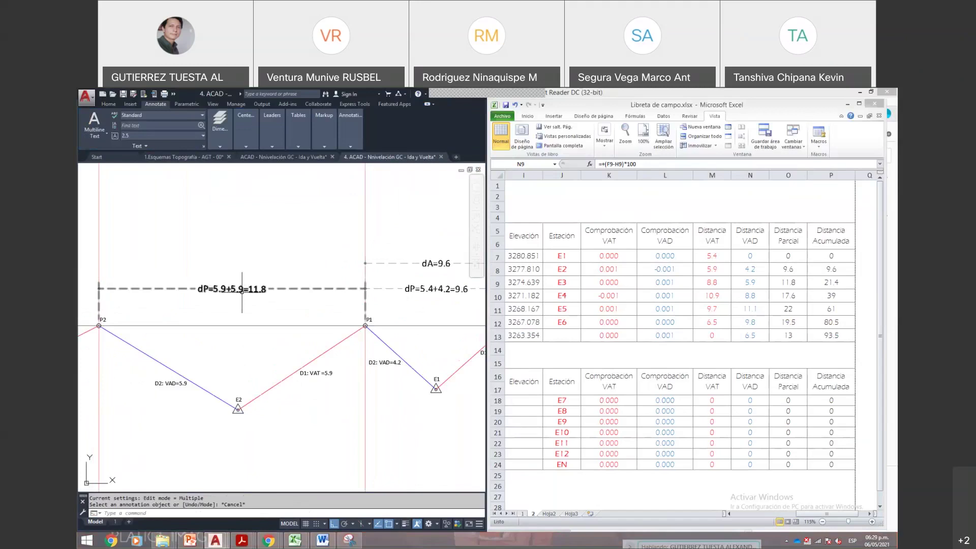
- Duplicate the dA=9.6 dimension just above the original
{"action": "scroll", "coordinate": [328, 294], "scroll_direction": "down", "scroll_amount": 2}
{"action": "left_click_drag", "start_coordinate": [324, 299], "coordinate": [319, 298]}
{"action": "left_click", "coordinate": [356, 278]}
{"action": "type", "text": "co"}
{"action": "key", "text": "space"}
{"action": "left_click", "coordinate": [365, 249]}
{"action": "left_click", "coordinate": [364, 226]}
{"action": "key", "text": "Escape"}
- Reposition the right end grip of the upper dA=9.6 duplicate
{"action": "left_click", "coordinate": [395, 261]}
{"action": "left_click", "coordinate": [388, 251]}
{"action": "left_click", "coordinate": [412, 294]}
{"action": "right_click", "coordinate": [413, 298], "text": "shift"}
{"action": "left_click", "coordinate": [413, 315]}
{"action": "left_click", "coordinate": [412, 315]}
{"action": "key", "text": "Escape"}
- Stretch the upper dimension's left end to P2's centre with Center snap
{"action": "left_click", "coordinate": [388, 264]}
{"action": "left_click", "coordinate": [378, 245]}
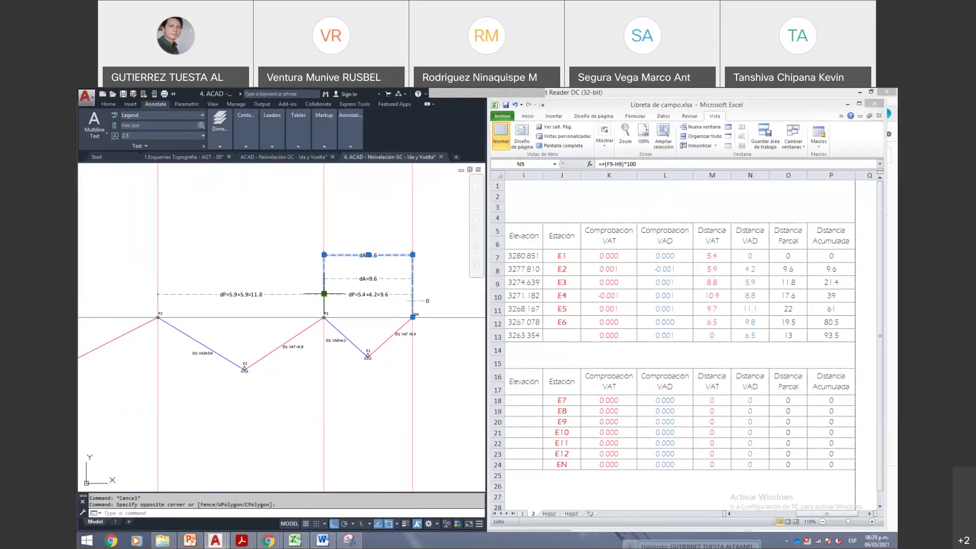
{"action": "left_click", "coordinate": [324, 294]}
{"action": "right_click", "coordinate": [235, 308], "text": "shift"}
{"action": "key", "text": "c"}
{"action": "left_click", "coordinate": [159, 317]}
{"action": "key", "text": "Escape"}
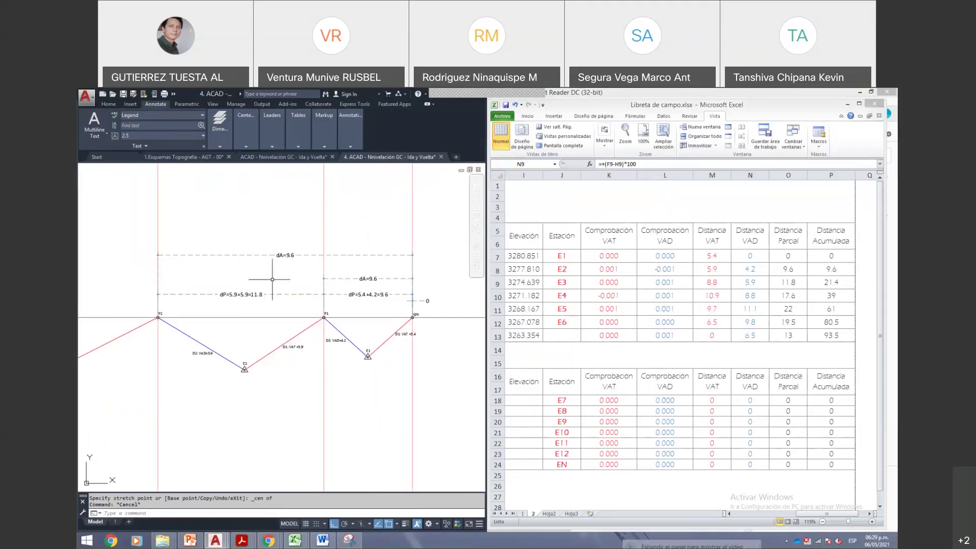
- Append +11.8=21.4 to the upper label so it reads dA=9.6+11.8=21.4
{"action": "scroll", "coordinate": [300, 277], "scroll_direction": "up", "scroll_amount": 2}
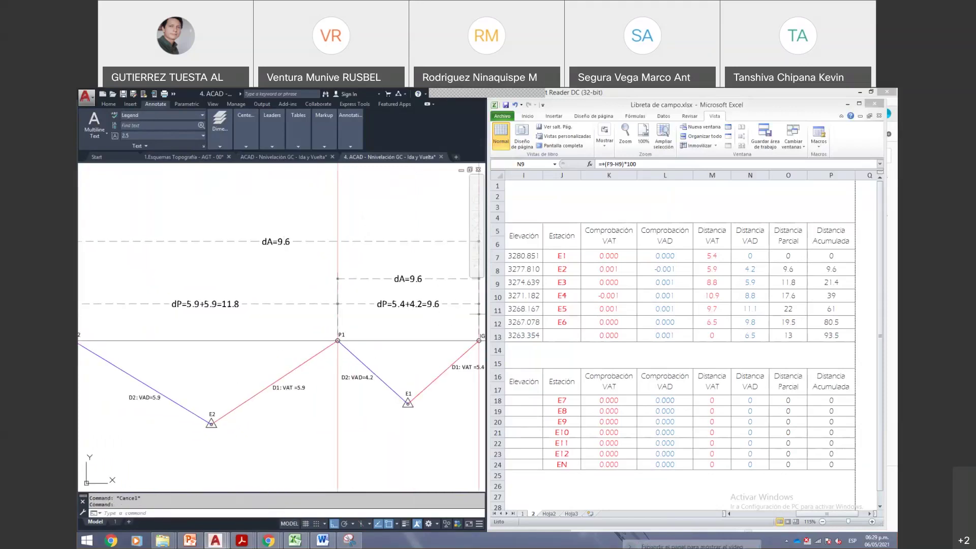
{"action": "double_click", "coordinate": [276, 242]}
{"action": "type", "text": "+11.8"}
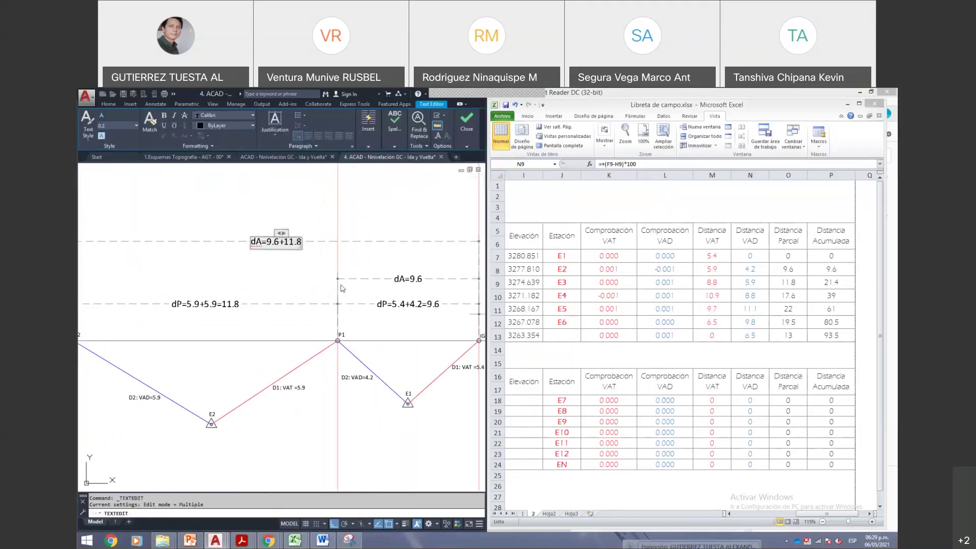
{"action": "type", "text": "=21.4"}
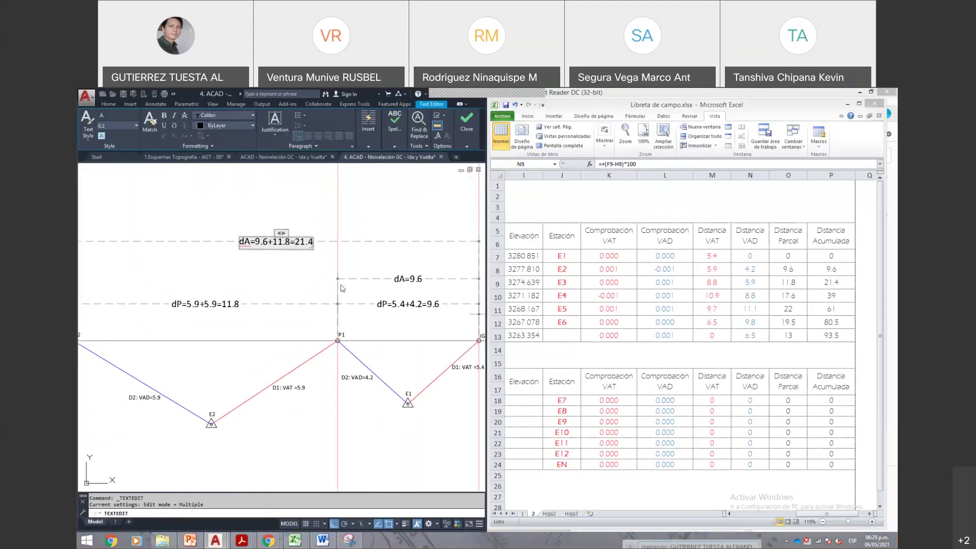
{"action": "left_click", "coordinate": [342, 289]}
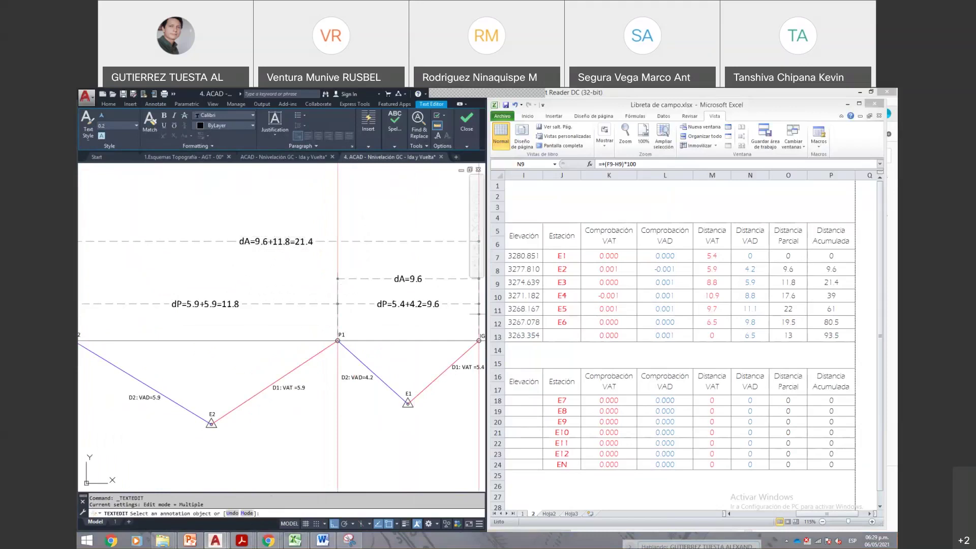
{"action": "key", "text": "Escape"}
- Window-zoom onto the dimensions around P2 and P1, then pan to the stations left of P2
{"action": "scroll", "coordinate": [274, 326], "scroll_direction": "down", "scroll_amount": 1}
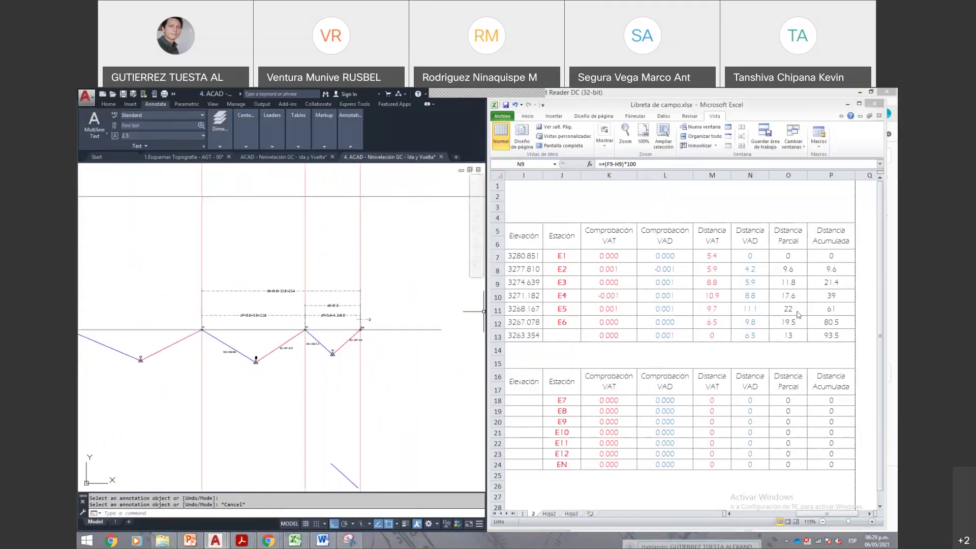
{"action": "scroll", "coordinate": [309, 304], "scroll_direction": "down", "scroll_amount": 1}
{"action": "type", "text": "z"}
{"action": "key", "text": "Return"}
{"action": "left_click", "coordinate": [130, 272]}
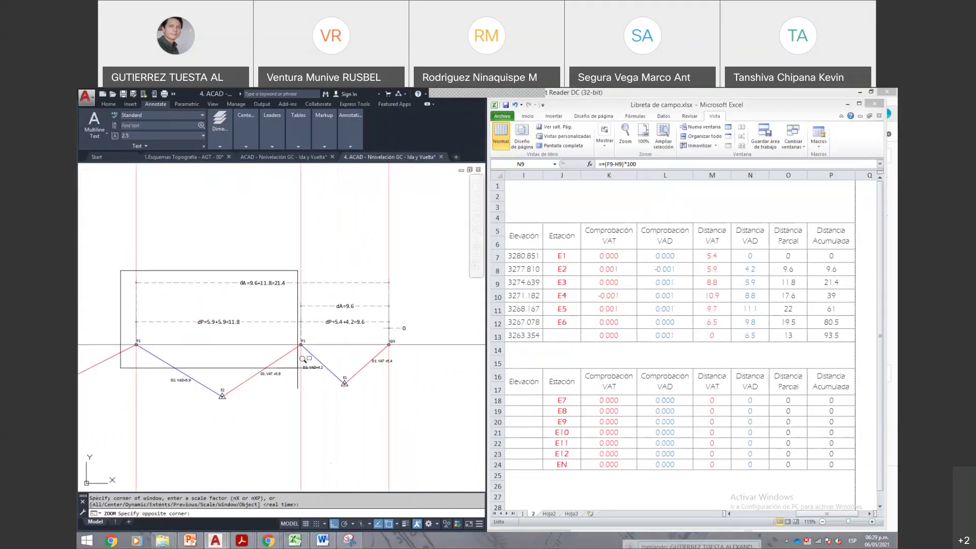
{"action": "left_click", "coordinate": [404, 413]}
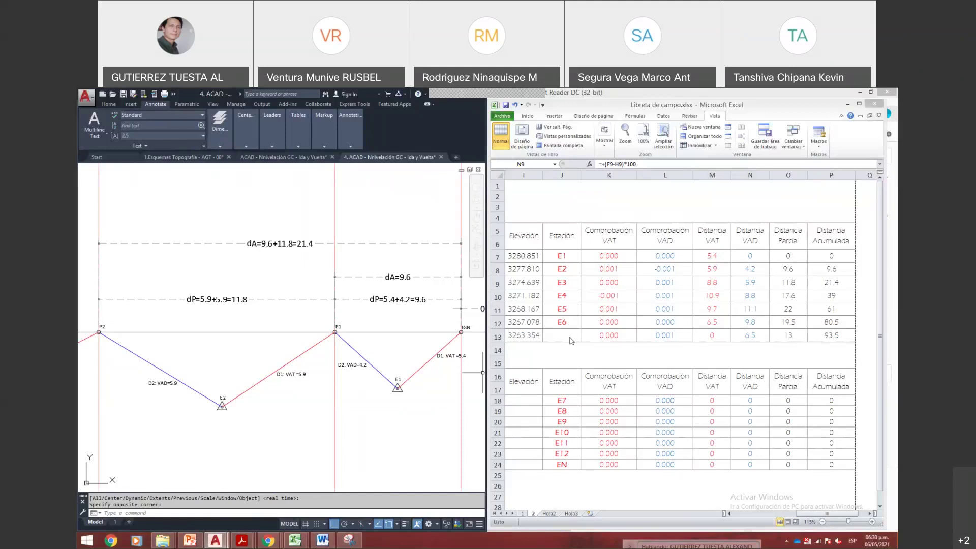
{"action": "left_click_drag", "start_coordinate": [434, 350], "coordinate": [376, 354]}
{"action": "scroll", "coordinate": [394, 320], "scroll_direction": "up", "scroll_amount": 8}
{"action": "scroll", "coordinate": [402, 349], "scroll_direction": "down", "scroll_amount": 6}
{"action": "scroll", "coordinate": [394, 353], "scroll_direction": "down", "scroll_amount": 4}
{"action": "scroll", "coordinate": [324, 336], "scroll_direction": "up", "scroll_amount": 1}
{"action": "scroll", "coordinate": [324, 336], "scroll_direction": "down", "scroll_amount": 2}
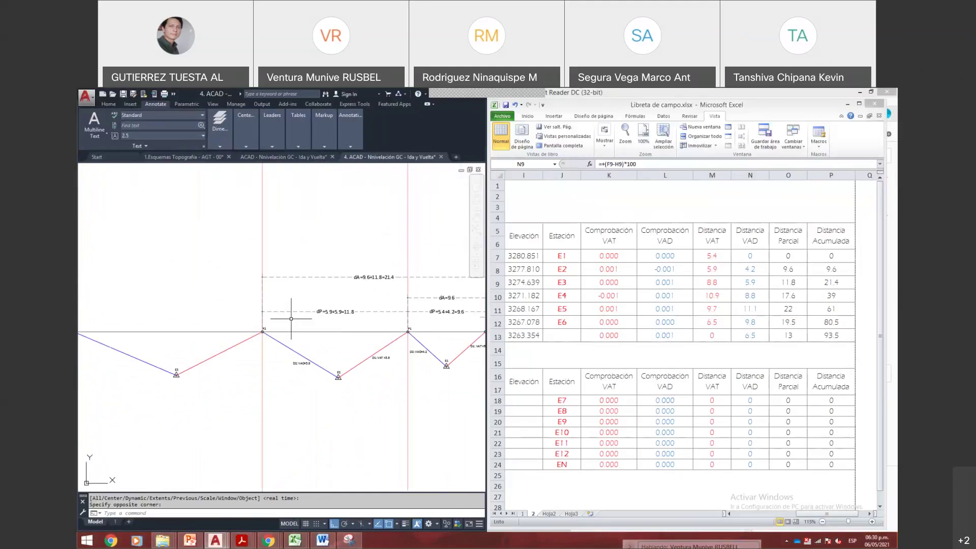
{"action": "left_click_drag", "start_coordinate": [214, 337], "coordinate": [348, 329]}
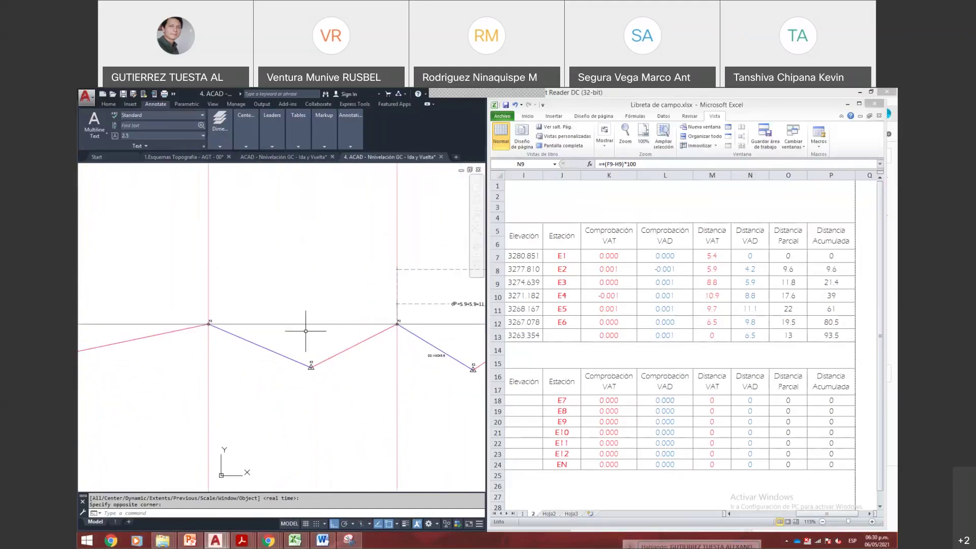
{"action": "left_click_drag", "start_coordinate": [432, 306], "coordinate": [362, 306]}
- Select the dP=5.9+5.9=11.8 dimension and start the COPY command
{"action": "left_click", "coordinate": [366, 310]}
{"action": "left_click", "coordinate": [354, 295]}
{"action": "type", "text": "co"}
{"action": "key", "text": "Return"}
- Copy the dP dimension onto the span left of P2, snapping its right end to P2 with Center snap
{"action": "left_click", "coordinate": [327, 322]}
{"action": "right_click", "coordinate": [146, 314], "text": "shift"}
{"action": "key", "text": "c"}
{"action": "left_click", "coordinate": [136, 322]}
{"action": "key", "text": "Escape"}
{"action": "left_click", "coordinate": [292, 310]}
{"action": "left_click", "coordinate": [277, 311]}
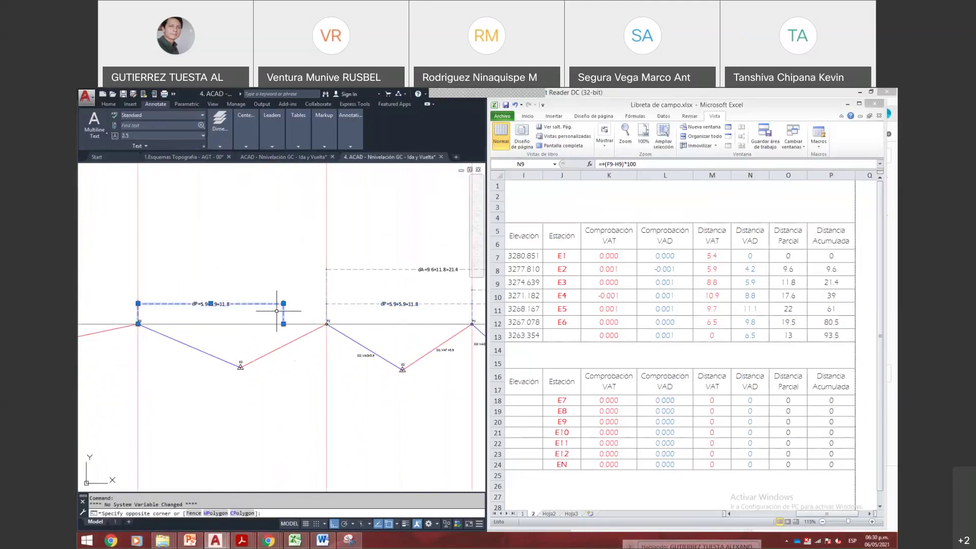
{"action": "left_click", "coordinate": [284, 324]}
{"action": "scroll", "coordinate": [318, 319], "scroll_direction": "up", "scroll_amount": 4}
{"action": "right_click", "coordinate": [331, 324], "text": "shift"}
{"action": "key", "text": "c"}
{"action": "left_click", "coordinate": [336, 329]}
{"action": "scroll", "coordinate": [336, 329], "scroll_direction": "down", "scroll_amount": 4}
{"action": "key", "text": "Escape"}
{"action": "scroll", "coordinate": [223, 307], "scroll_direction": "up", "scroll_amount": 4}
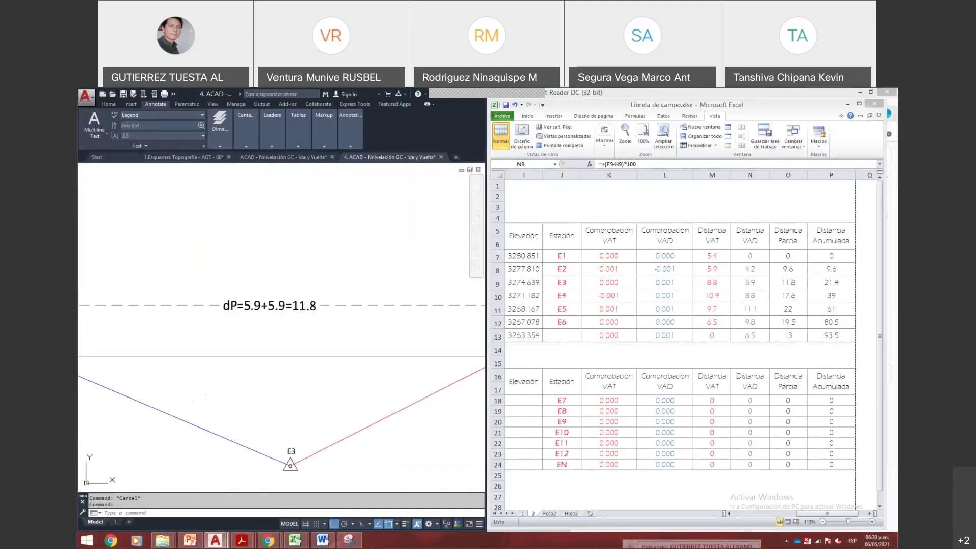
- Trim the copied dimension's label so it reads only 'dP'
{"action": "double_click", "coordinate": [237, 306]}
{"action": "left_click_drag", "start_coordinate": [237, 305], "coordinate": [327, 309]}
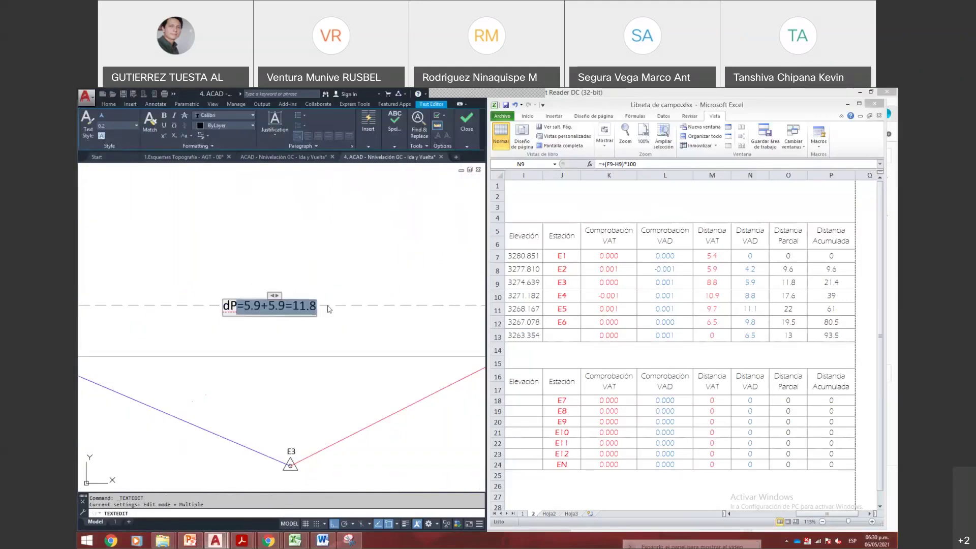
{"action": "key", "text": "BackSpace"}
{"action": "left_click", "coordinate": [328, 309]}
{"action": "scroll", "coordinate": [283, 420], "scroll_direction": "down", "scroll_amount": 4}
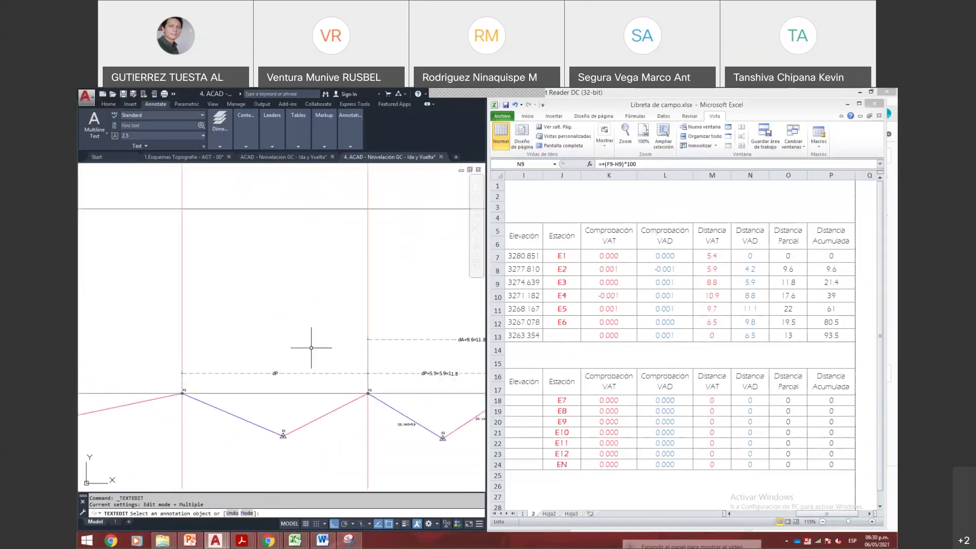
{"action": "key", "text": "Escape"}
- Copy the dA=9.6+11.8=21.4 dimension directly above the original
{"action": "left_click_drag", "start_coordinate": [328, 354], "coordinate": [238, 340]}
{"action": "left_click_drag", "start_coordinate": [364, 344], "coordinate": [279, 342]}
{"action": "left_click", "coordinate": [325, 333]}
{"action": "left_click", "coordinate": [320, 303]}
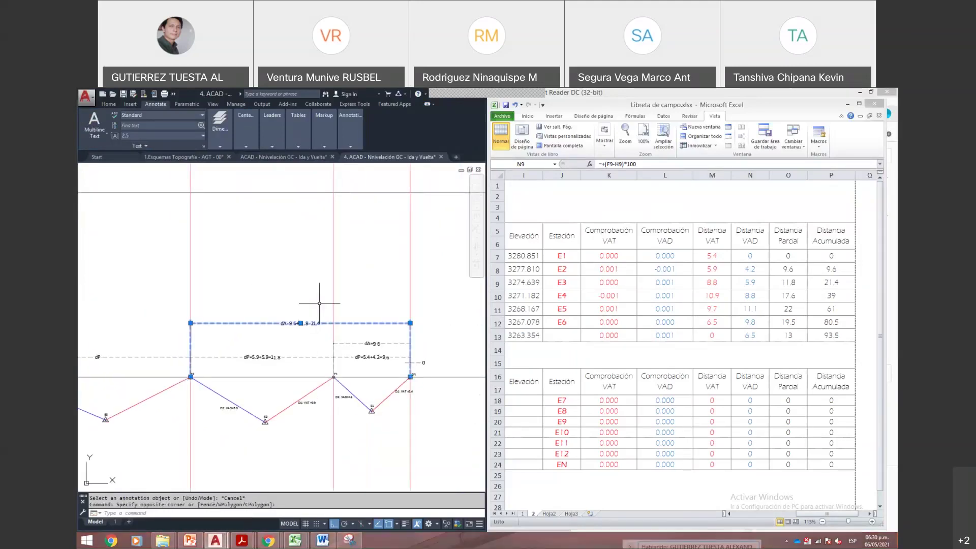
{"action": "type", "text": "co"}
{"action": "key", "text": "Return"}
{"action": "right_click", "coordinate": [423, 393], "text": "shift"}
{"action": "key", "text": "Escape"}
{"action": "key", "text": "Escape"}
{"action": "key", "text": "Escape"}
{"action": "left_click", "coordinate": [374, 331]}
{"action": "left_click", "coordinate": [365, 314]}
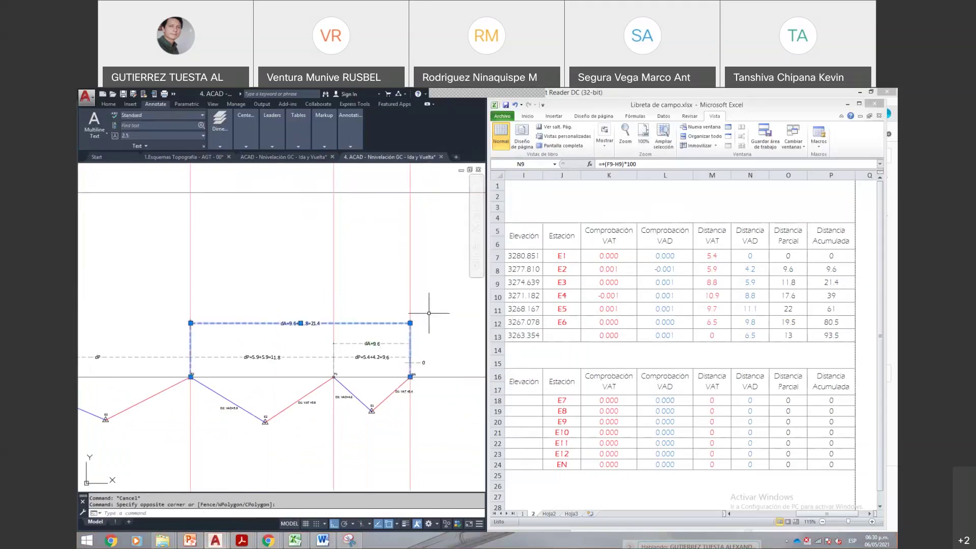
{"action": "type", "text": "co"}
{"action": "key", "text": "Return"}
{"action": "left_click", "coordinate": [442, 319]}
{"action": "left_click", "coordinate": [442, 299]}
{"action": "key", "text": "Escape"}
- Stretch the new dA copy's ends to P2 and the next station using Center snap
{"action": "left_click", "coordinate": [393, 311]}
{"action": "left_click", "coordinate": [386, 298]}
{"action": "left_click", "coordinate": [410, 358]}
{"action": "right_click", "coordinate": [410, 377], "text": "shift"}
{"action": "left_click", "coordinate": [411, 376]}
{"action": "key", "text": "Escape"}
{"action": "scroll", "coordinate": [325, 329], "scroll_direction": "down", "scroll_amount": 2}
{"action": "left_click_drag", "start_coordinate": [318, 329], "coordinate": [370, 331]}
{"action": "left_click", "coordinate": [355, 316]}
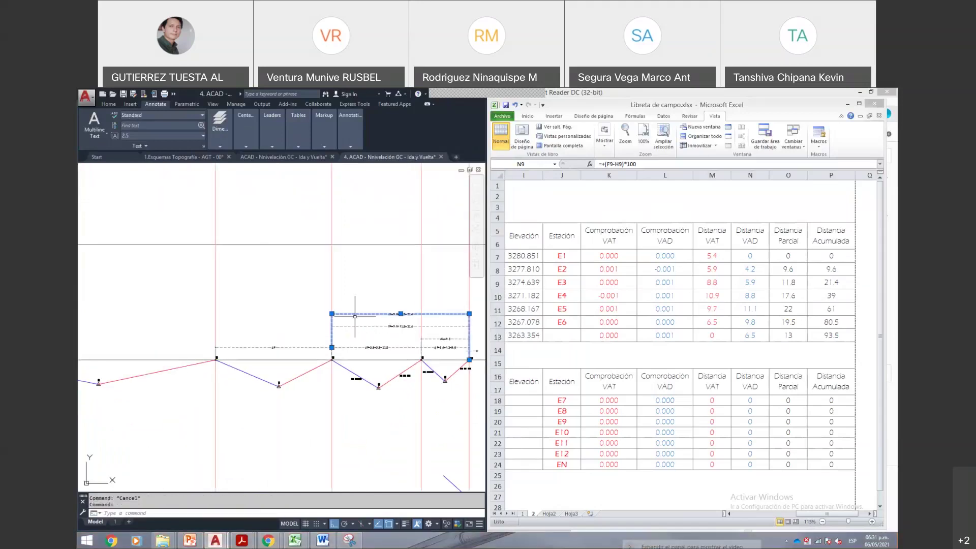
{"action": "left_click", "coordinate": [332, 348]}
{"action": "right_click", "coordinate": [257, 341], "text": "shift"}
{"action": "key", "text": "c"}
{"action": "left_click", "coordinate": [216, 347]}
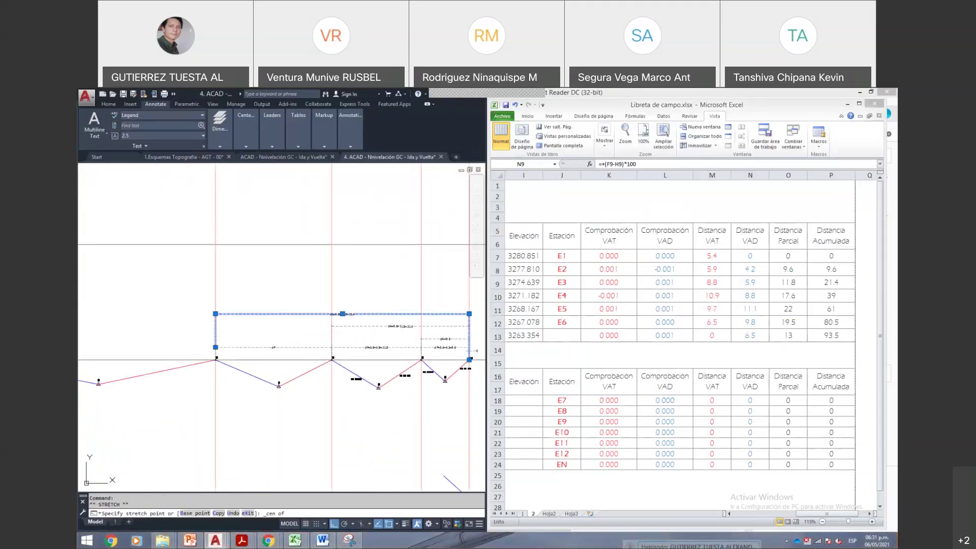
{"action": "key", "text": "Escape"}
{"action": "scroll", "coordinate": [473, 351], "scroll_direction": "up", "scroll_amount": 4}
{"action": "left_click", "coordinate": [462, 350]}
{"action": "key", "text": "Escape"}
- Reduce the topmost dA copy's label text to just 'dA'
{"action": "left_click", "coordinate": [406, 324]}
{"action": "left_click", "coordinate": [398, 313]}
{"action": "scroll", "coordinate": [398, 312], "scroll_direction": "down", "scroll_amount": 3}
{"action": "key", "text": "Escape"}
{"action": "scroll", "coordinate": [334, 302], "scroll_direction": "up", "scroll_amount": 4}
{"action": "left_click", "coordinate": [348, 307]}
{"action": "left_click", "coordinate": [333, 286]}
{"action": "scroll", "coordinate": [345, 300], "scroll_direction": "down", "scroll_amount": 4}
{"action": "scroll", "coordinate": [344, 300], "scroll_direction": "down", "scroll_amount": 2}
{"action": "scroll", "coordinate": [319, 298], "scroll_direction": "up", "scroll_amount": 4}
{"action": "scroll", "coordinate": [285, 292], "scroll_direction": "down", "scroll_amount": 2}
{"action": "scroll", "coordinate": [268, 290], "scroll_direction": "up", "scroll_amount": 2}
{"action": "key", "text": "Escape"}
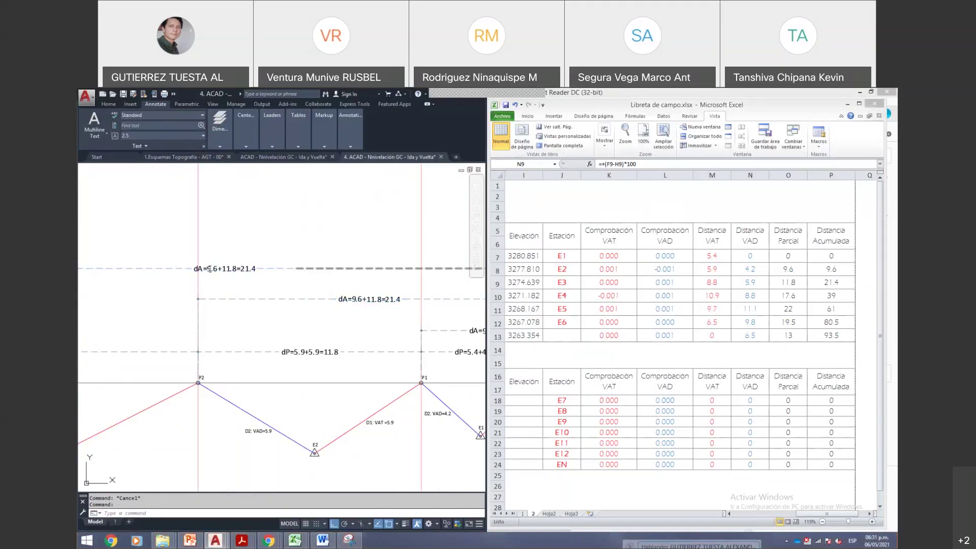
{"action": "double_click", "coordinate": [209, 269]}
{"action": "left_click_drag", "start_coordinate": [242, 269], "coordinate": [258, 271]}
{"action": "key", "text": "Delete"}
{"action": "left_click", "coordinate": [268, 275]}
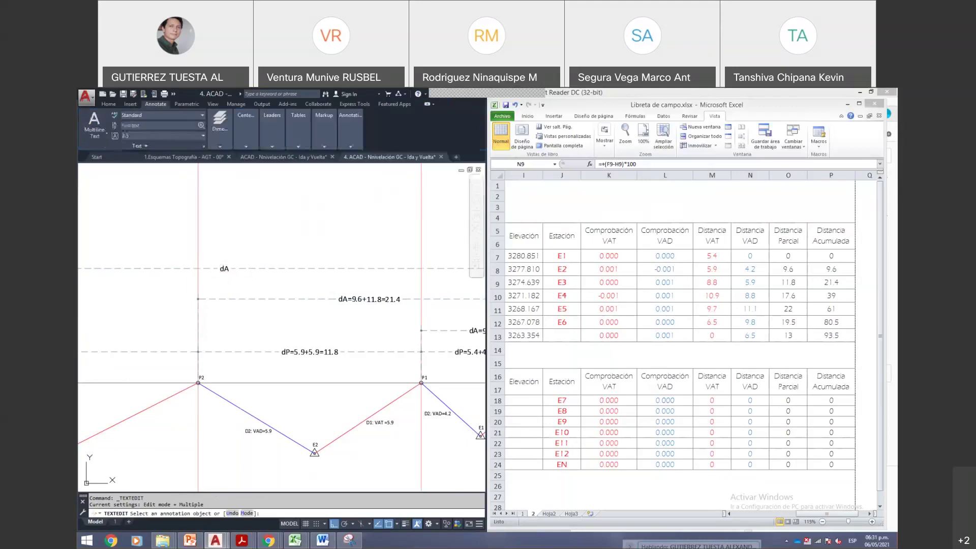
{"action": "scroll", "coordinate": [216, 316], "scroll_direction": "down", "scroll_amount": 4}
{"action": "key", "text": "Escape"}
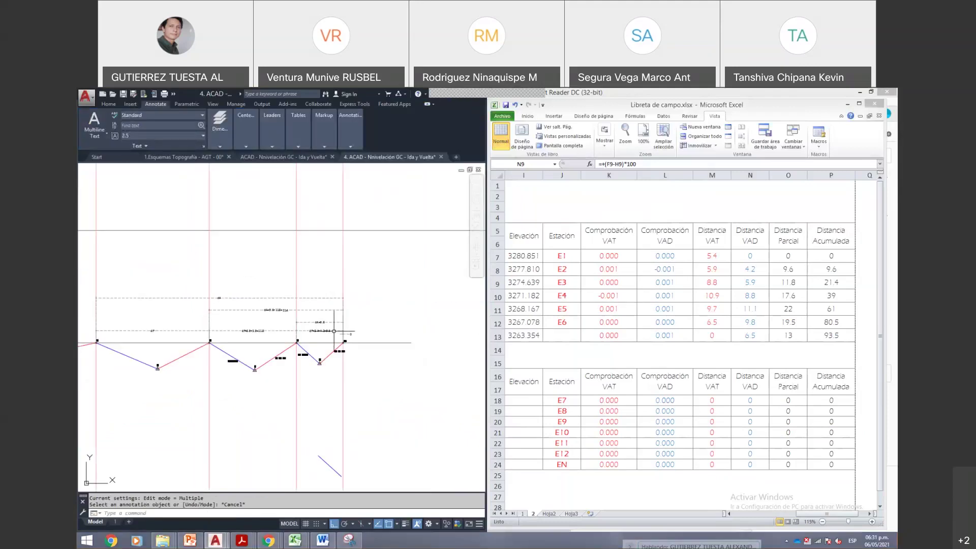
- Compare the profile's dP and dA sums with the field book's accumulated-distance formula in P8
{"action": "left_click", "coordinate": [761, 282]}
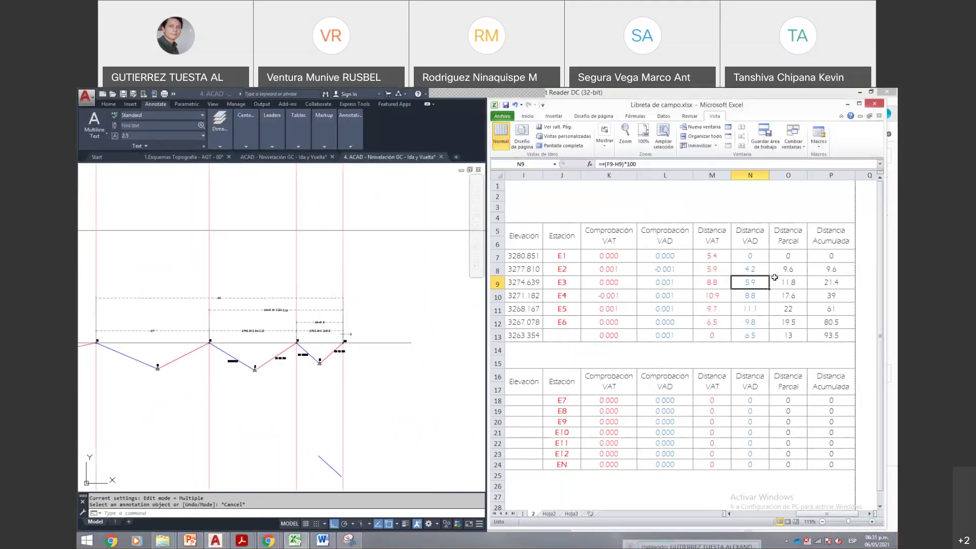
{"action": "left_click", "coordinate": [318, 320]}
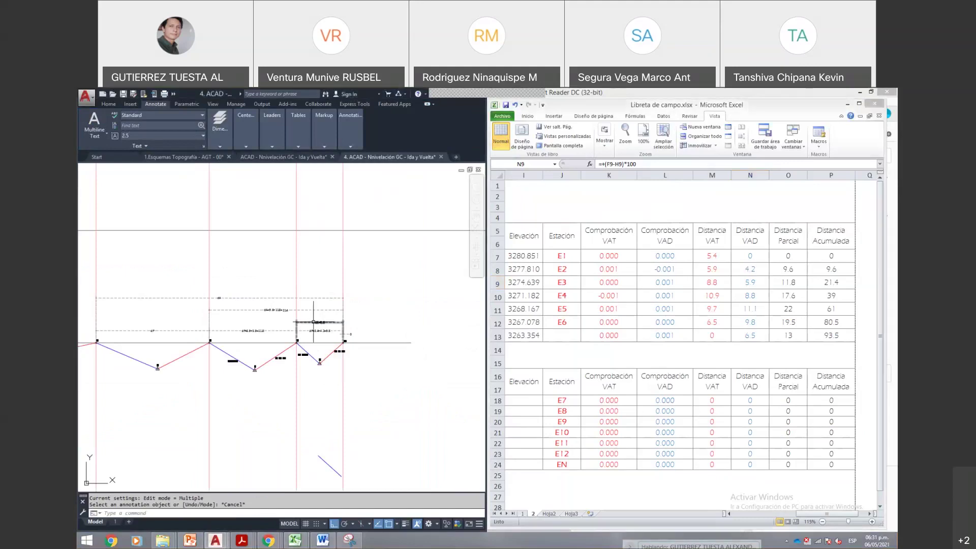
{"action": "scroll", "coordinate": [317, 320], "scroll_direction": "up", "scroll_amount": 4}
{"action": "scroll", "coordinate": [301, 313], "scroll_direction": "down", "scroll_amount": 2}
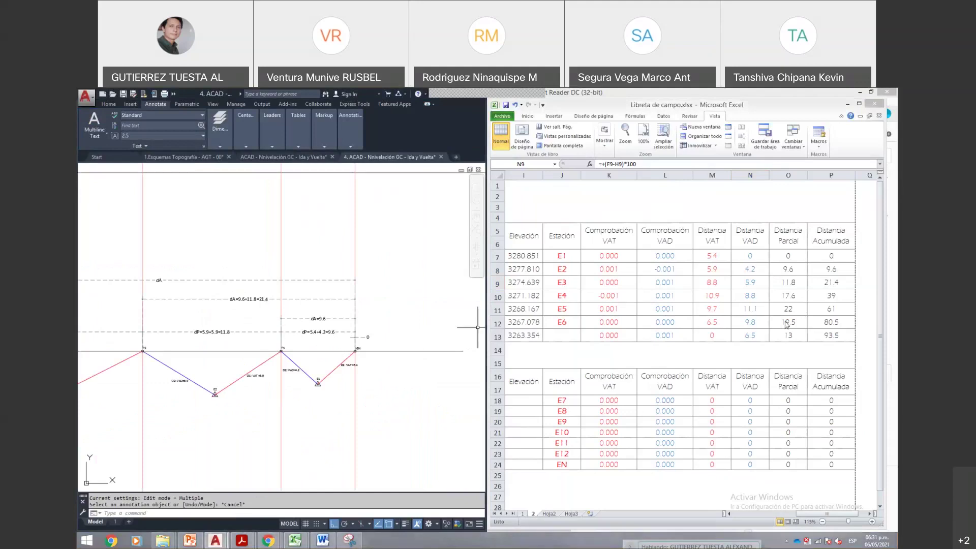
{"action": "left_click", "coordinate": [832, 270]}
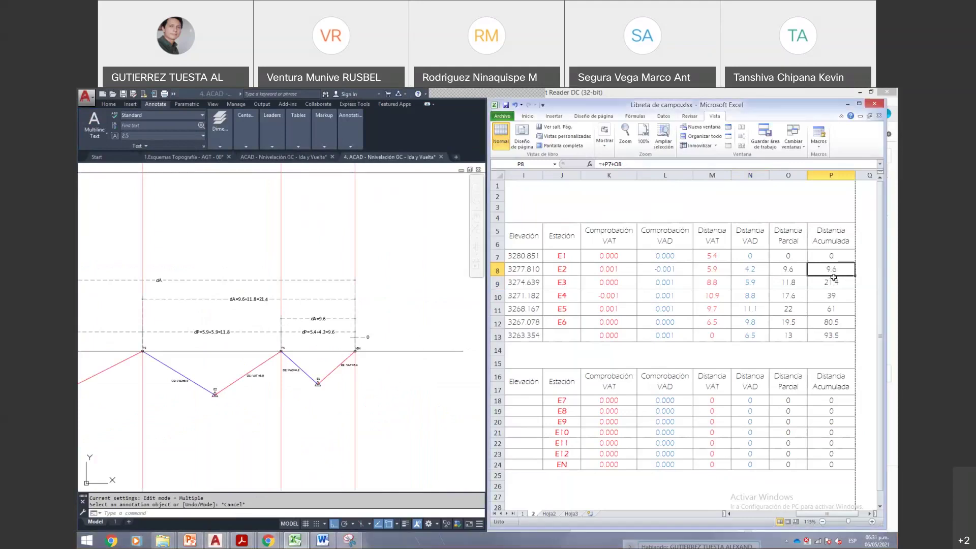
{"action": "left_click", "coordinate": [318, 364]}
{"action": "scroll", "coordinate": [287, 334], "scroll_direction": "up", "scroll_amount": 2}
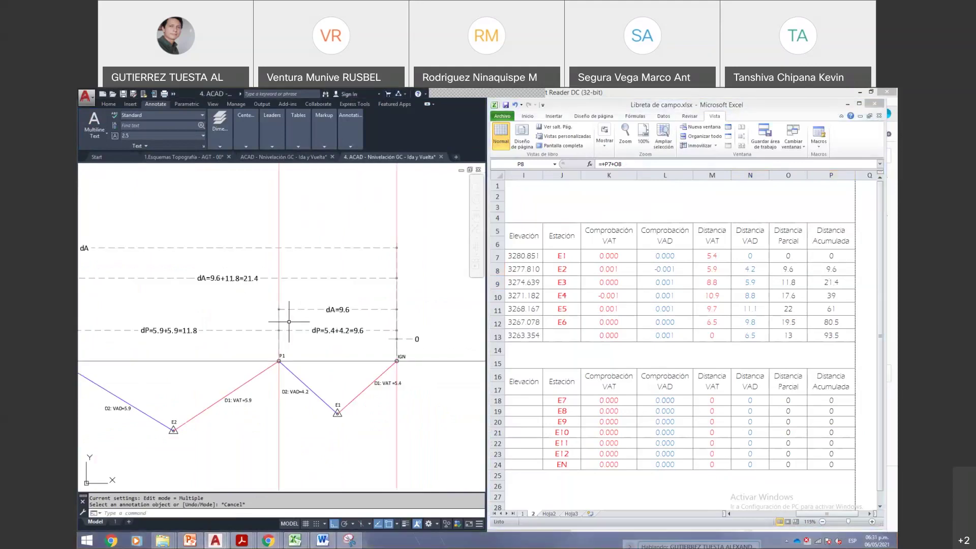
{"action": "left_click_drag", "start_coordinate": [306, 350], "coordinate": [324, 360]}
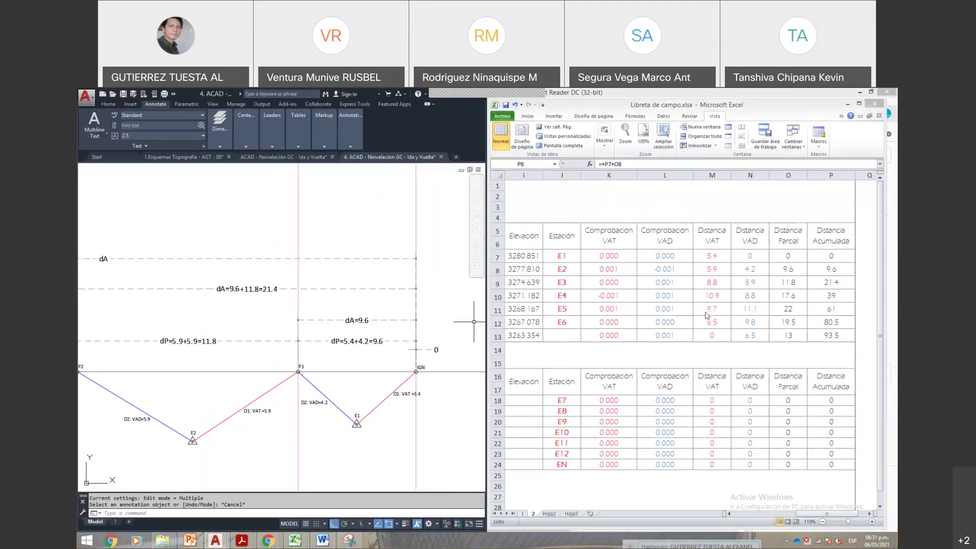
{"action": "left_click", "coordinate": [771, 283]}
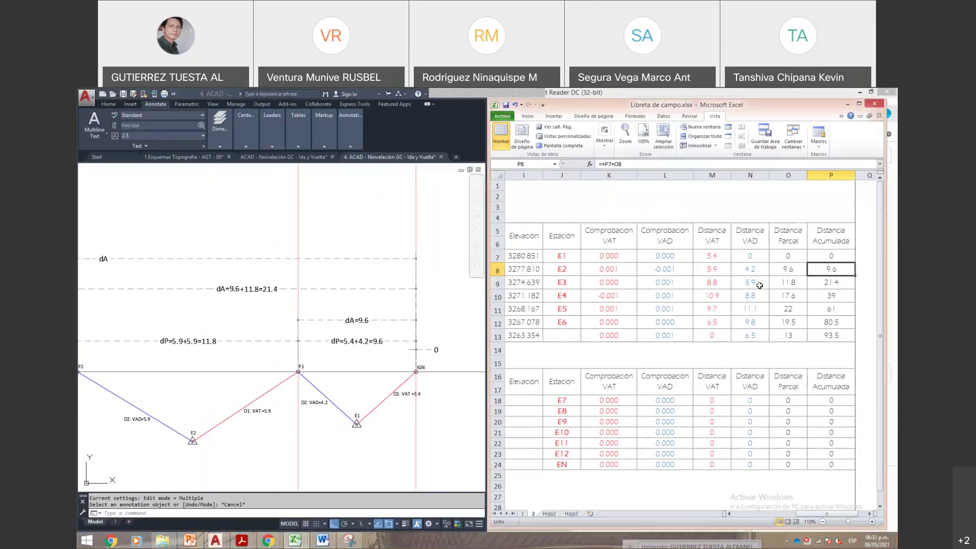
{"action": "left_click", "coordinate": [341, 358]}
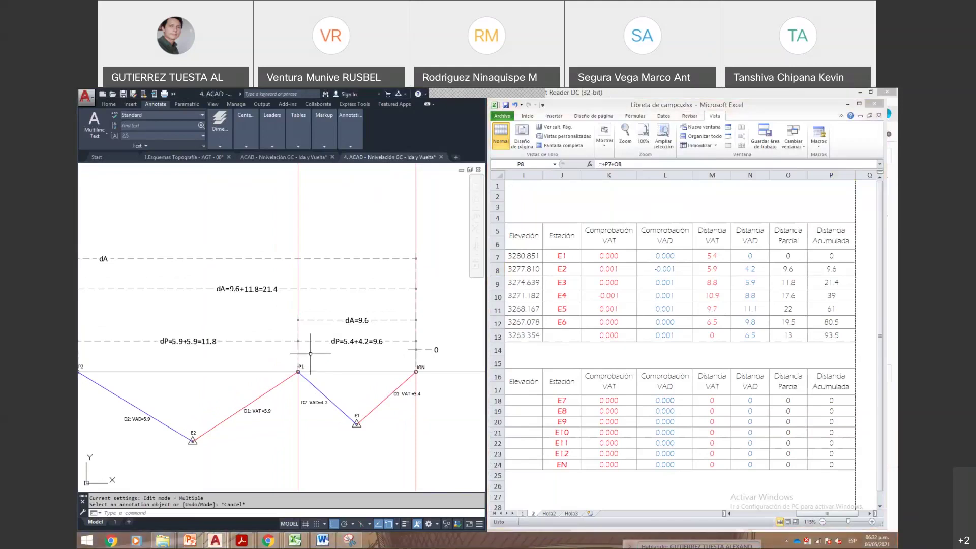
{"action": "scroll", "coordinate": [309, 354], "scroll_direction": "down", "scroll_amount": 2}
{"action": "left_click_drag", "start_coordinate": [210, 349], "coordinate": [241, 348]}
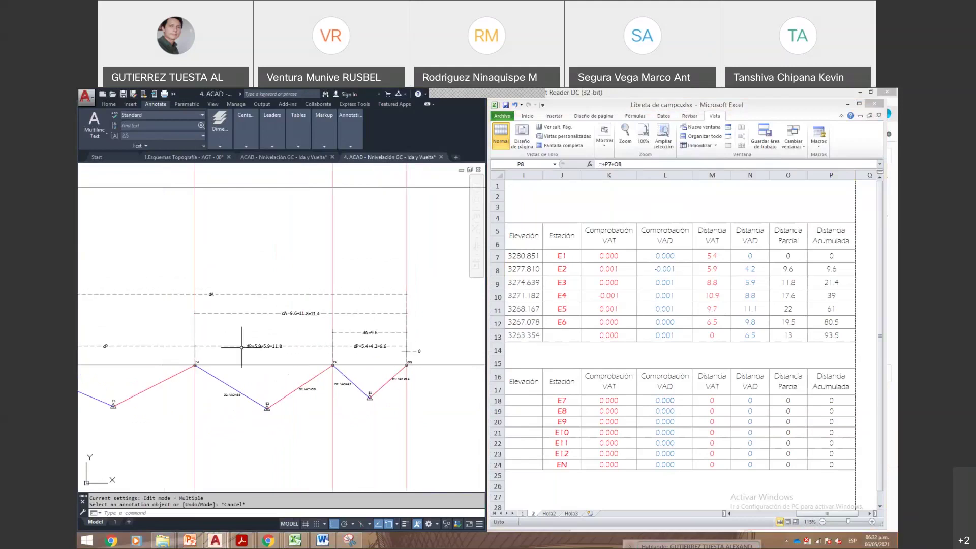
{"action": "left_click", "coordinate": [748, 326]}
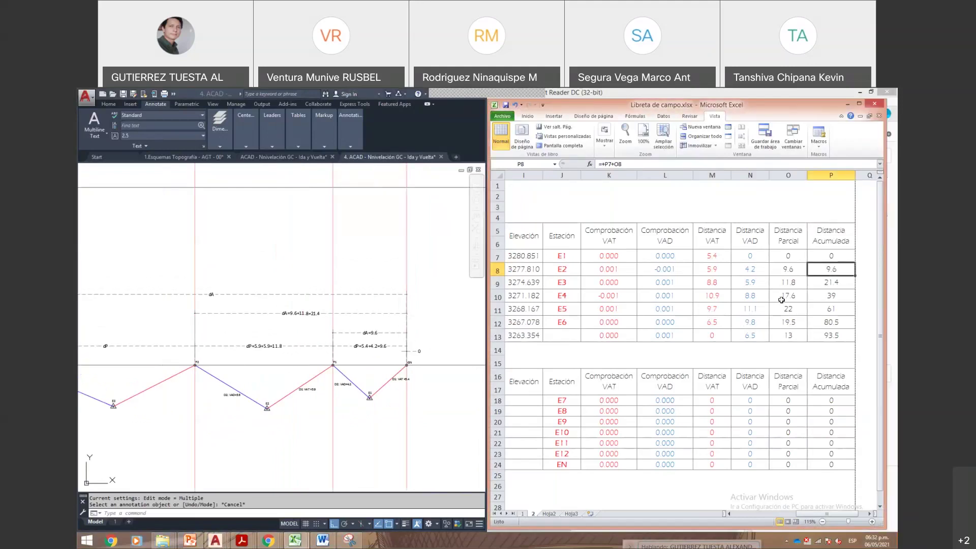
{"action": "key", "text": "F2"}
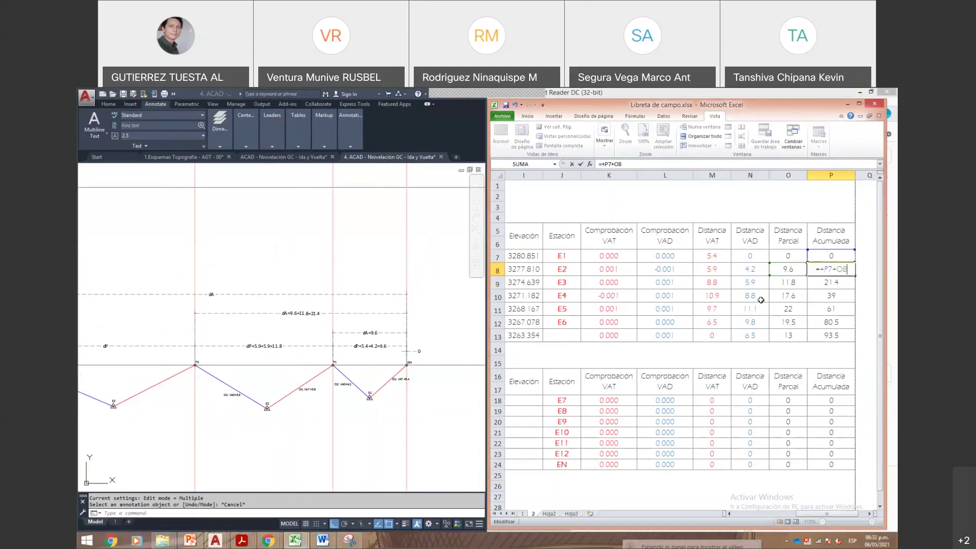
{"action": "key", "text": "Return"}
{"action": "key", "text": "Left"}
{"action": "key", "text": "Up"}
{"action": "key", "text": "F2"}
{"action": "key", "text": "Escape"}
{"action": "key", "text": "Down"}
{"action": "key", "text": "F2"}
{"action": "key", "text": "Return"}
{"action": "key", "text": "F2"}
{"action": "key", "text": "Return"}
{"action": "key", "text": "F2"}
{"action": "key", "text": "Return"}
{"action": "key", "text": "F2"}
{"action": "key", "text": "Return"}
{"action": "key", "text": "F2"}
{"action": "key", "text": "Escape"}
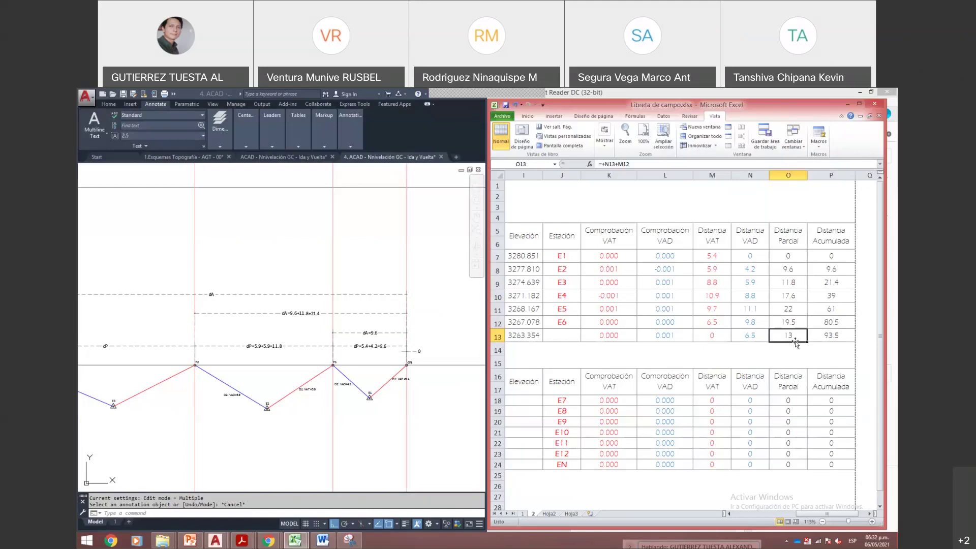
{"action": "left_click", "coordinate": [792, 324]}
{"action": "key", "text": "Up"}
{"action": "key", "text": "F2"}
{"action": "key", "text": "Escape"}
{"action": "left_click", "coordinate": [839, 334]}
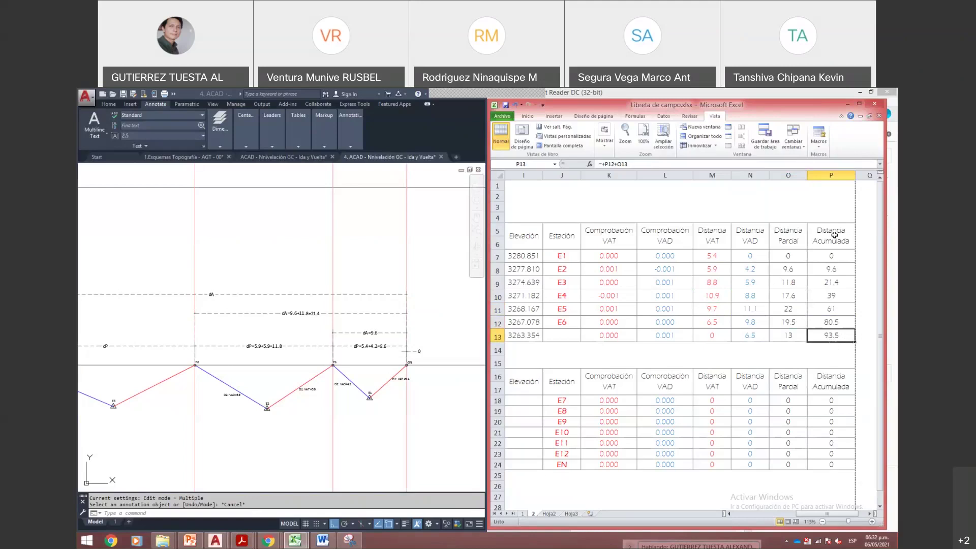
{"action": "left_click_drag", "start_coordinate": [835, 235], "coordinate": [827, 336]}
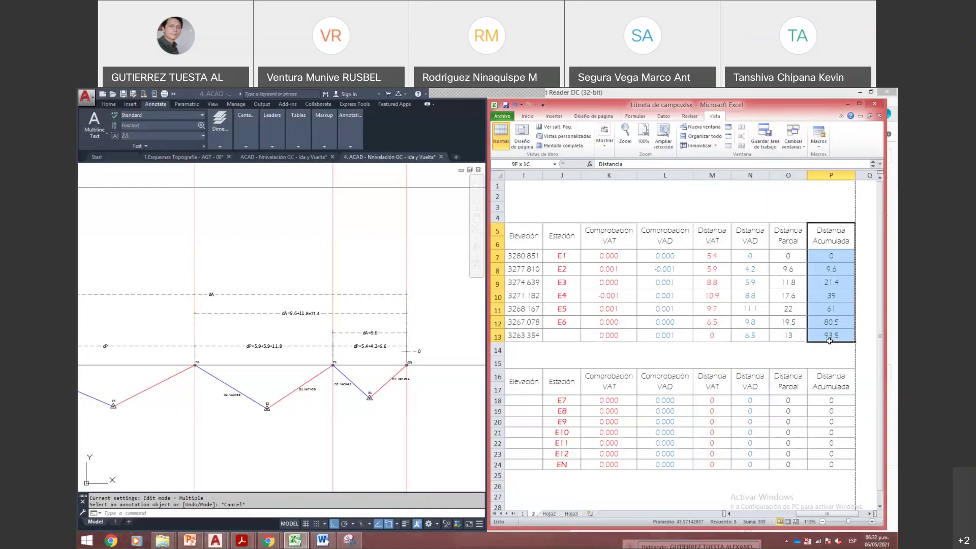
{"action": "left_click", "coordinate": [636, 336]}
{"action": "key", "text": "Left"}
{"action": "key", "text": "Left"}
{"action": "key", "text": "Left"}
{"action": "key", "text": "Left"}
{"action": "key", "text": "Left"}
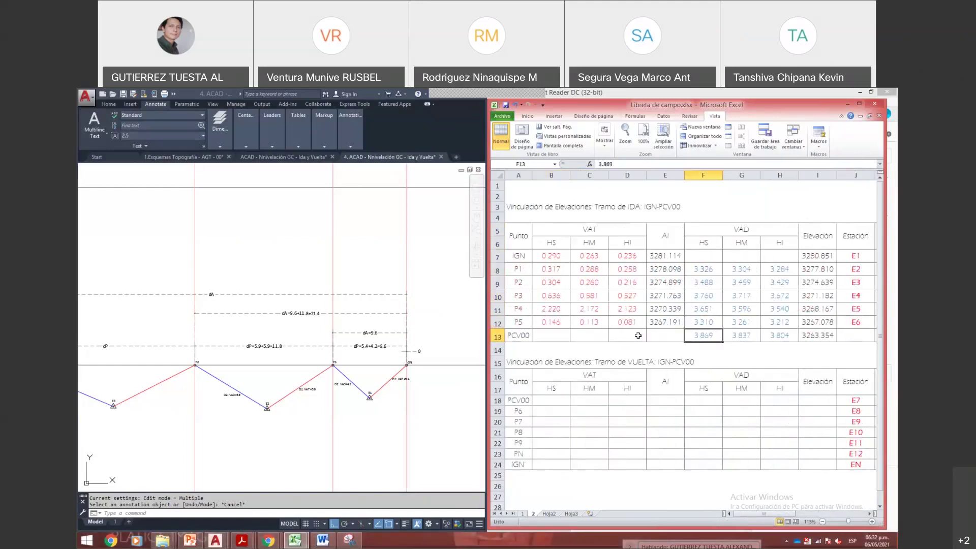
{"action": "key", "text": "Right"}
{"action": "key", "text": "Right"}
{"action": "key", "text": "Right"}
{"action": "key", "text": "Right"}
{"action": "key", "text": "Right"}
{"action": "key", "text": "Right"}
{"action": "key", "text": "Right"}
{"action": "key", "text": "Right"}
{"action": "key", "text": "Right"}
{"action": "key", "text": "Right"}
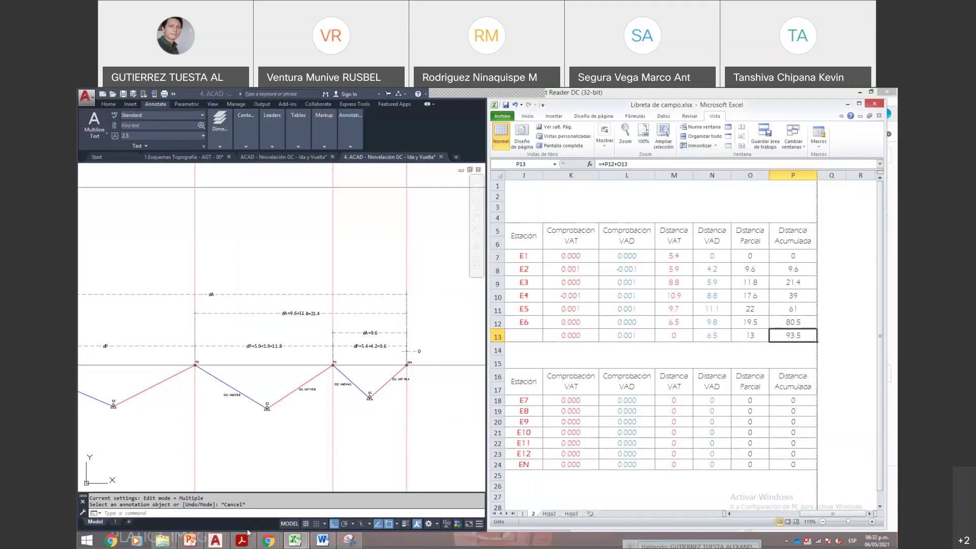
- Switch to the 1.Esquemas Topografia drawing and zoom out to the whole Nivelación Compuesta sketch
{"action": "mouse_move", "coordinate": [216, 542]}
{"action": "left_click", "coordinate": [130, 488]}
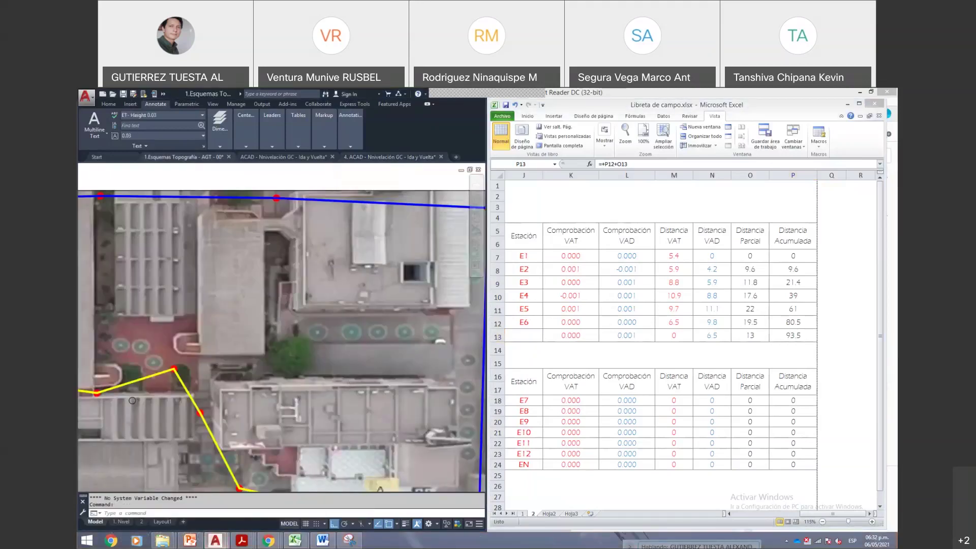
{"action": "scroll", "coordinate": [288, 352], "scroll_direction": "down", "scroll_amount": 2}
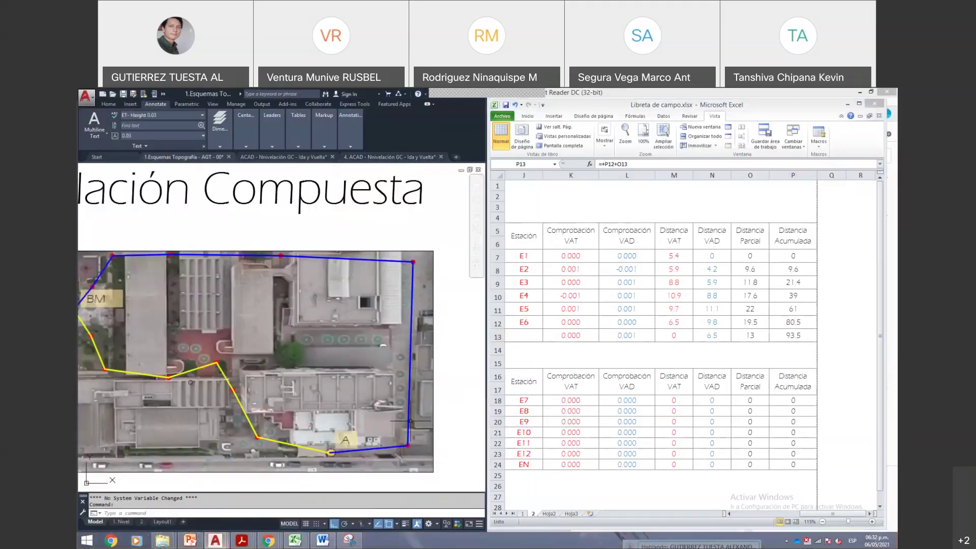
{"action": "scroll", "coordinate": [173, 363], "scroll_direction": "down", "scroll_amount": 2}
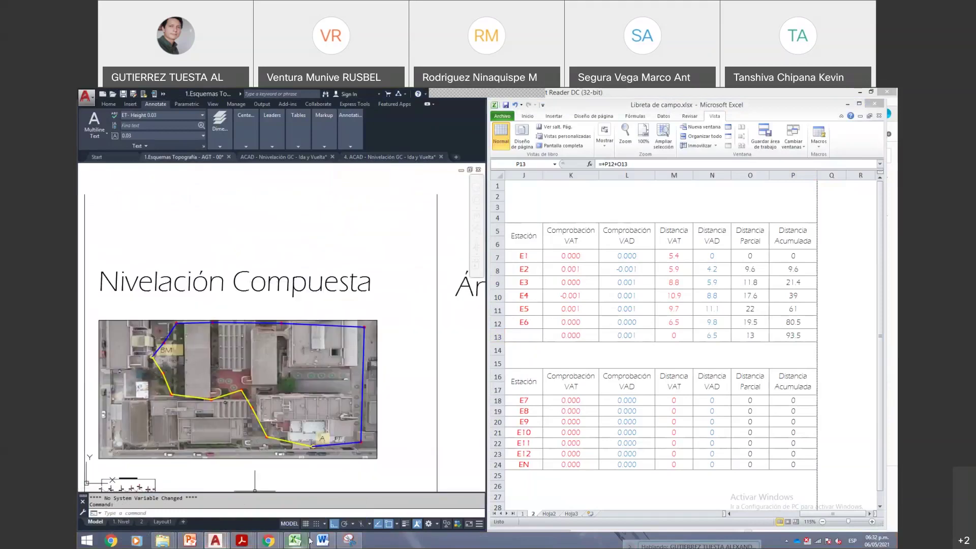
- Bring the Word staff-readings document and the Excel field book to the front
{"action": "mouse_move", "coordinate": [270, 543]}
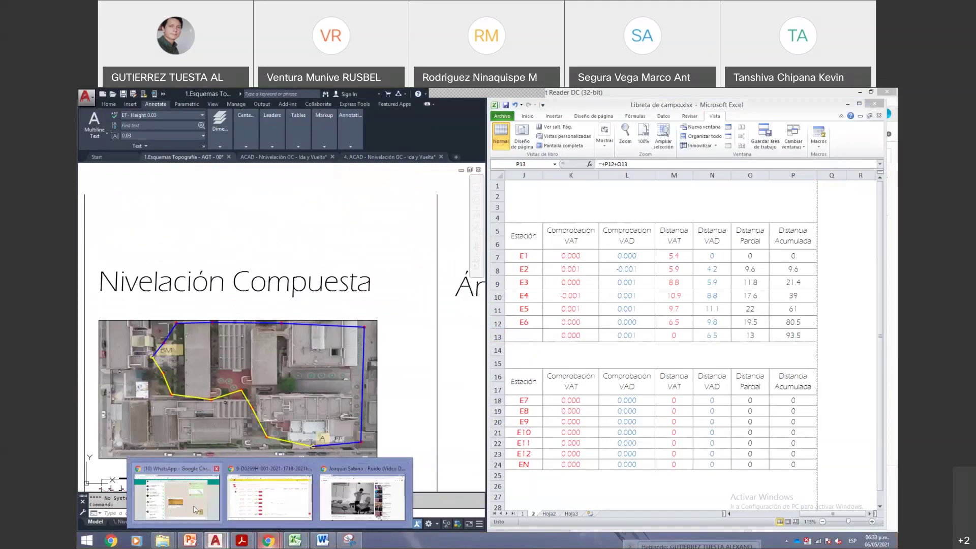
{"action": "left_click", "coordinate": [264, 502]}
{"action": "left_click", "coordinate": [323, 542]}
{"action": "mouse_move", "coordinate": [296, 541]}
{"action": "left_click", "coordinate": [331, 517]}
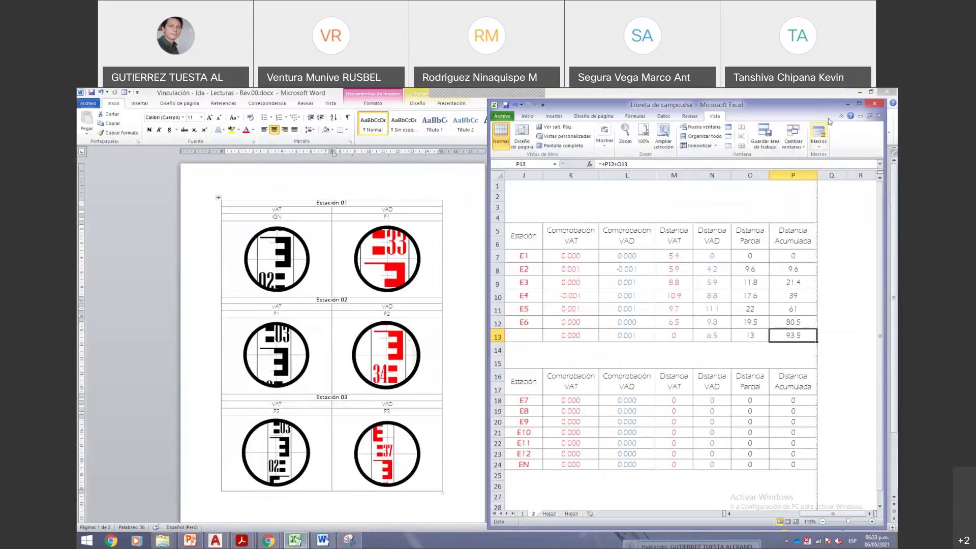
- Maximize the field-book window and scroll back to column A
{"action": "left_click", "coordinate": [859, 104]}
{"action": "left_click", "coordinate": [244, 368]}
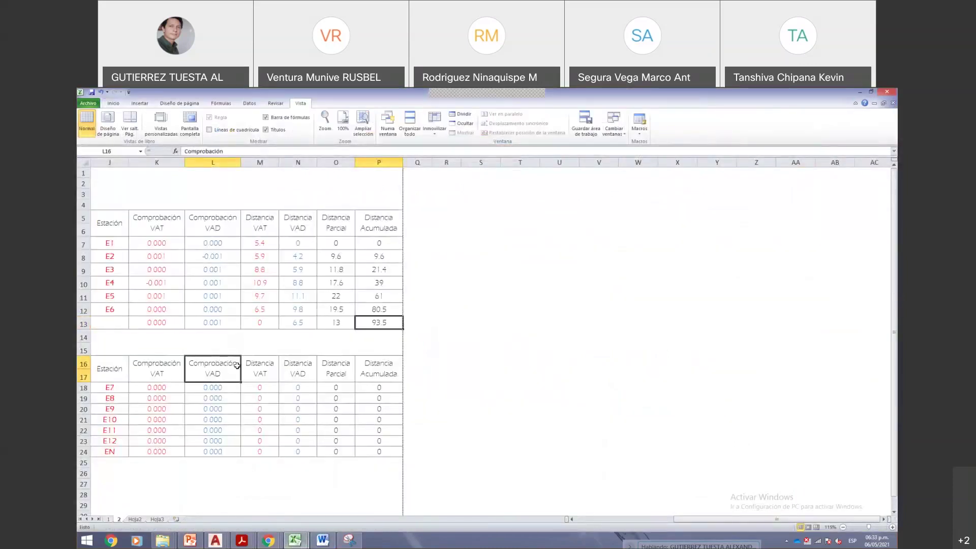
{"action": "scroll", "coordinate": [145, 354], "scroll_direction": "left", "scroll_amount": 4}
{"action": "left_click", "coordinate": [294, 348]}
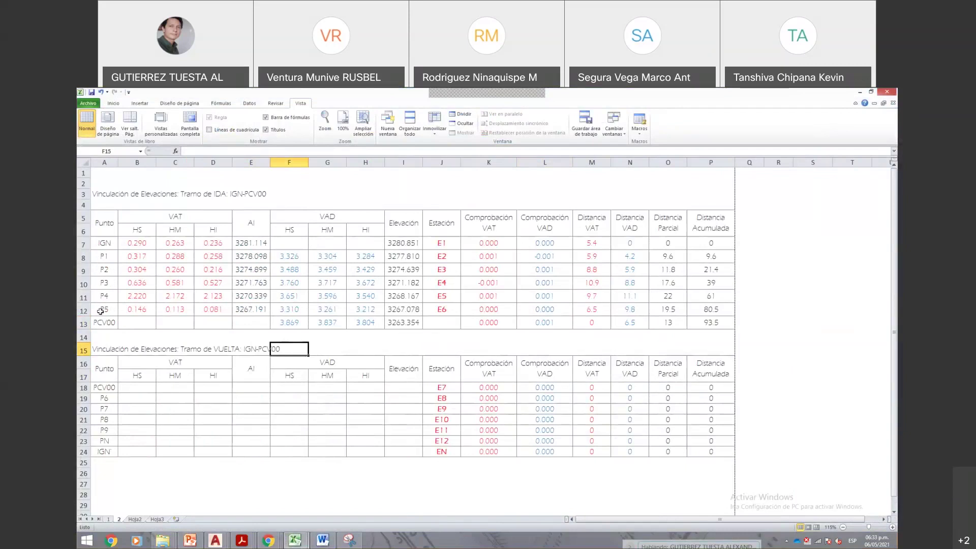
- Insert a blank row at row 16 beneath the VUELTA title
{"action": "right_click", "coordinate": [83, 364]}
{"action": "left_click", "coordinate": [108, 420]}
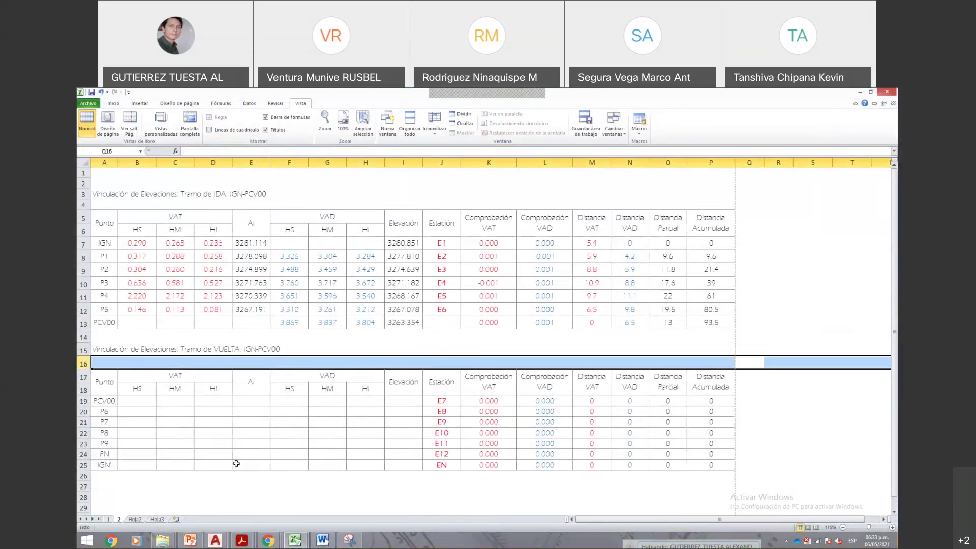
{"action": "left_click", "coordinate": [257, 496]}
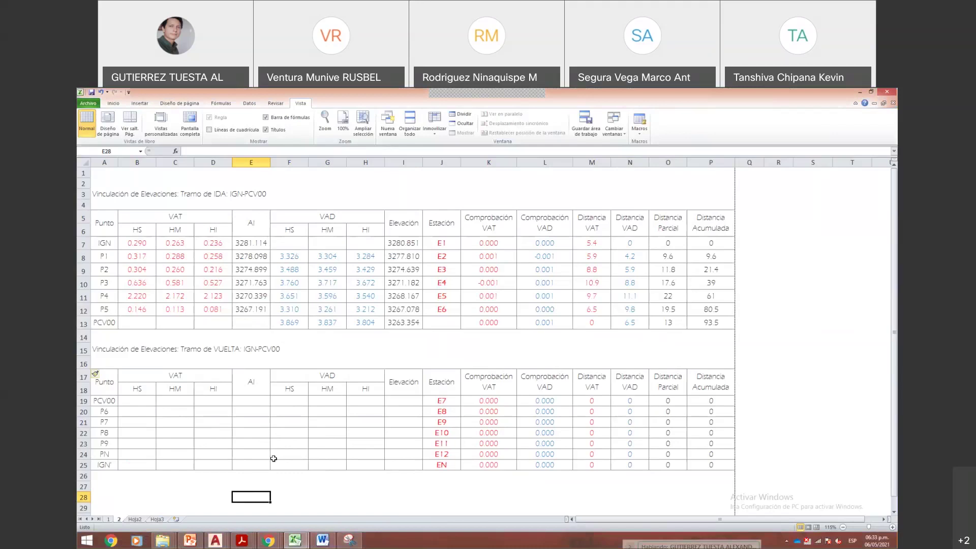
{"action": "left_click", "coordinate": [260, 542]}
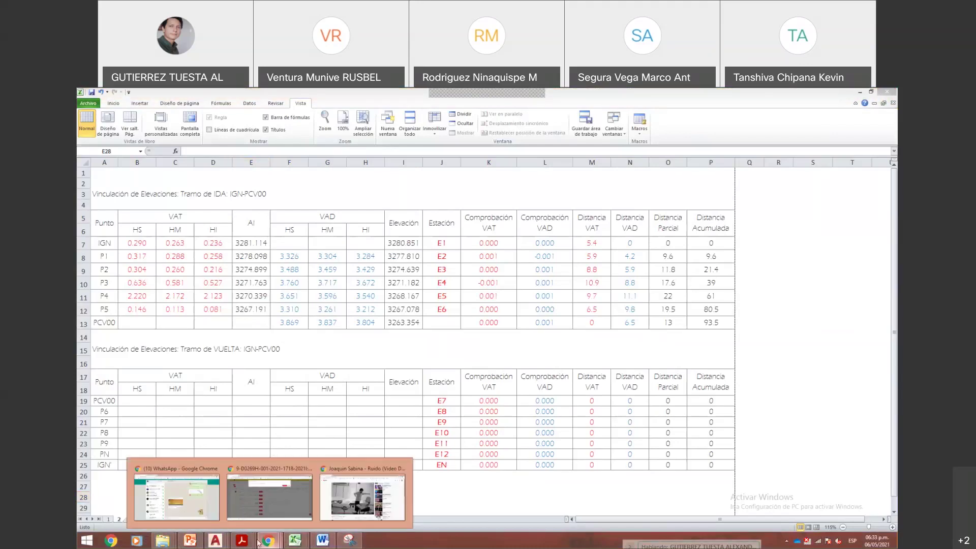
- Download a student's .xlsx workbook from the Moodle grading table and open it in Excel
{"action": "left_click", "coordinate": [270, 496]}
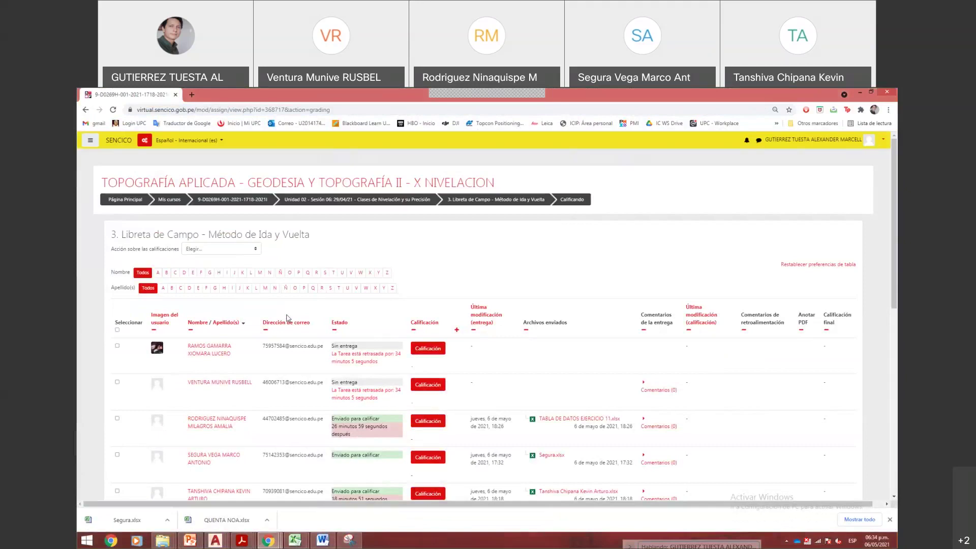
{"action": "scroll", "coordinate": [287, 318], "scroll_direction": "down", "scroll_amount": 2}
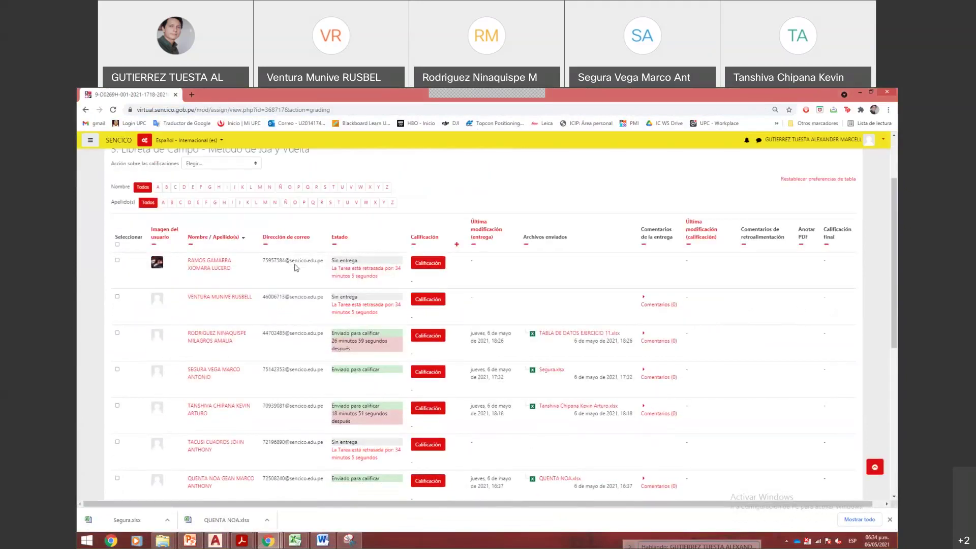
{"action": "scroll", "coordinate": [283, 255], "scroll_direction": "down", "scroll_amount": 1}
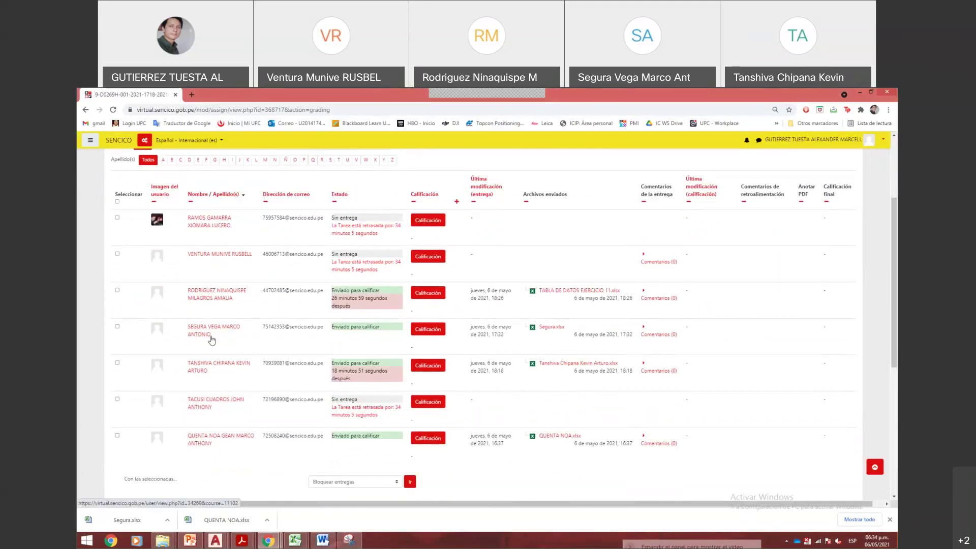
{"action": "left_click", "coordinate": [552, 327]}
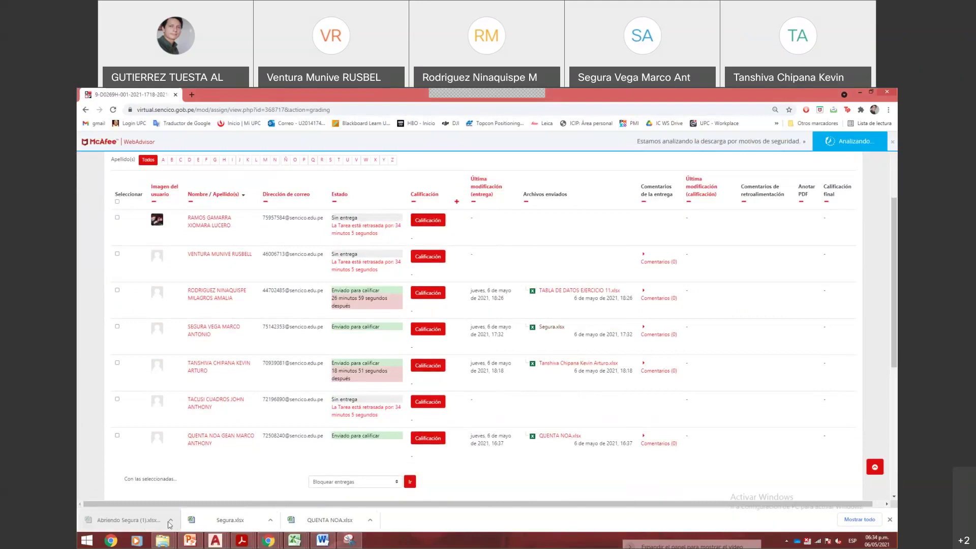
{"action": "left_click", "coordinate": [300, 538]}
{"action": "left_click", "coordinate": [387, 506]}
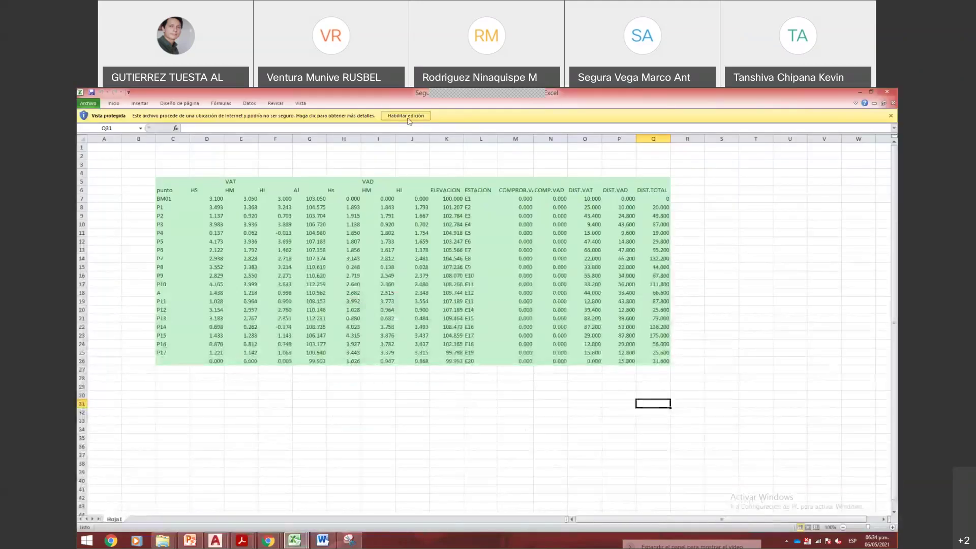
- Enable editing on the student's workbook via Habilitar edición
{"action": "left_click", "coordinate": [406, 116]}
{"action": "left_click", "coordinate": [324, 409]}
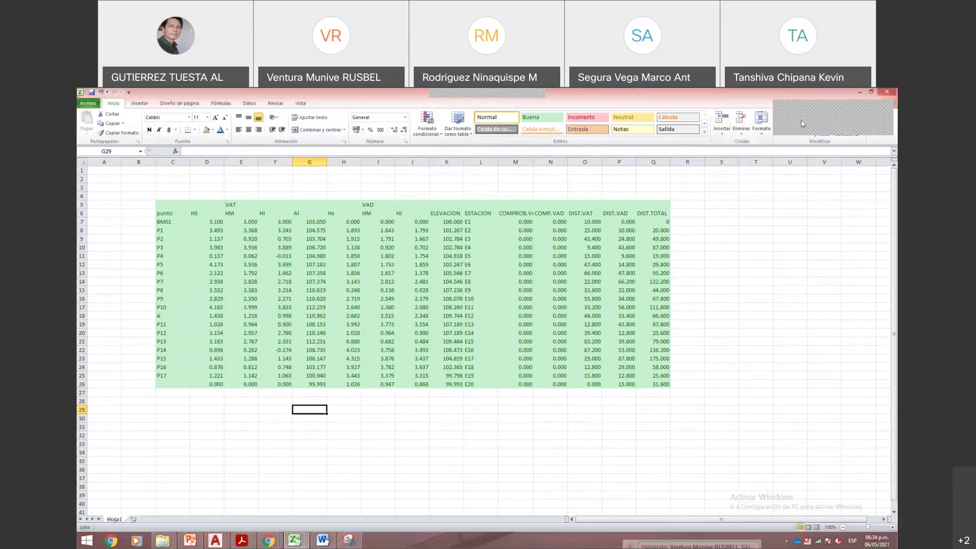
{"action": "mouse_move", "coordinate": [487, 93]}
{"action": "left_click", "coordinate": [555, 100]}
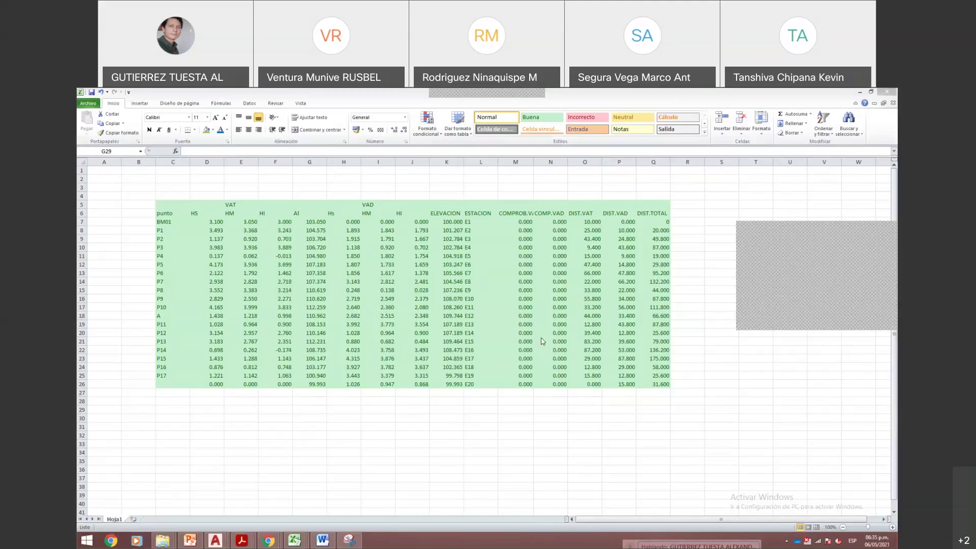
- Colour the BM01 row's readings red through column K
{"action": "left_click_drag", "start_coordinate": [166, 221], "coordinate": [436, 218]}
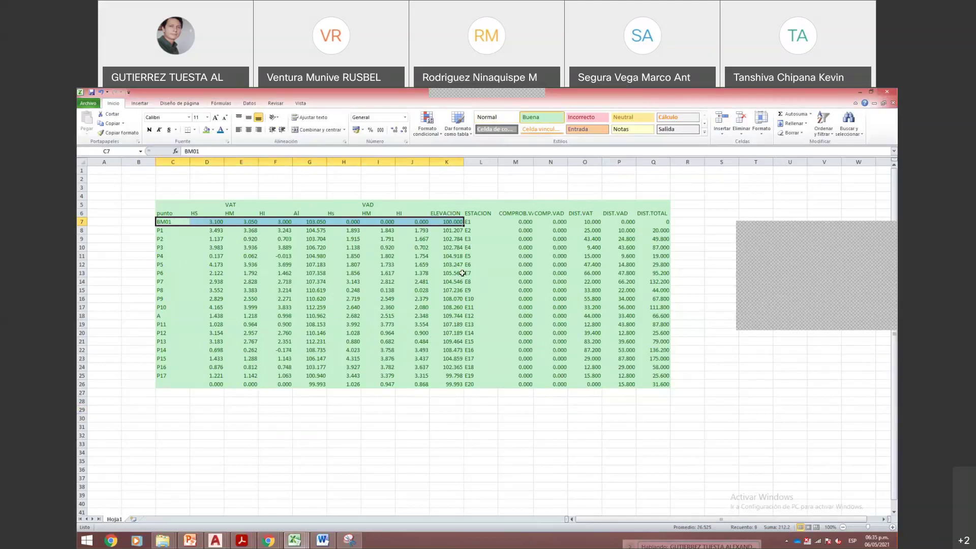
{"action": "left_click_drag", "start_coordinate": [169, 224], "coordinate": [454, 222]}
{"action": "left_click", "coordinate": [227, 130]}
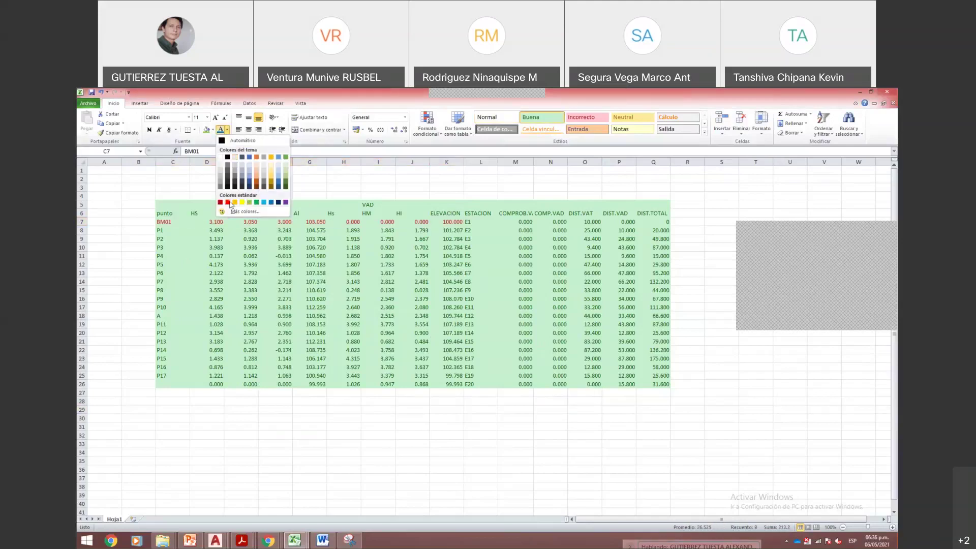
{"action": "left_click", "coordinate": [228, 210]}
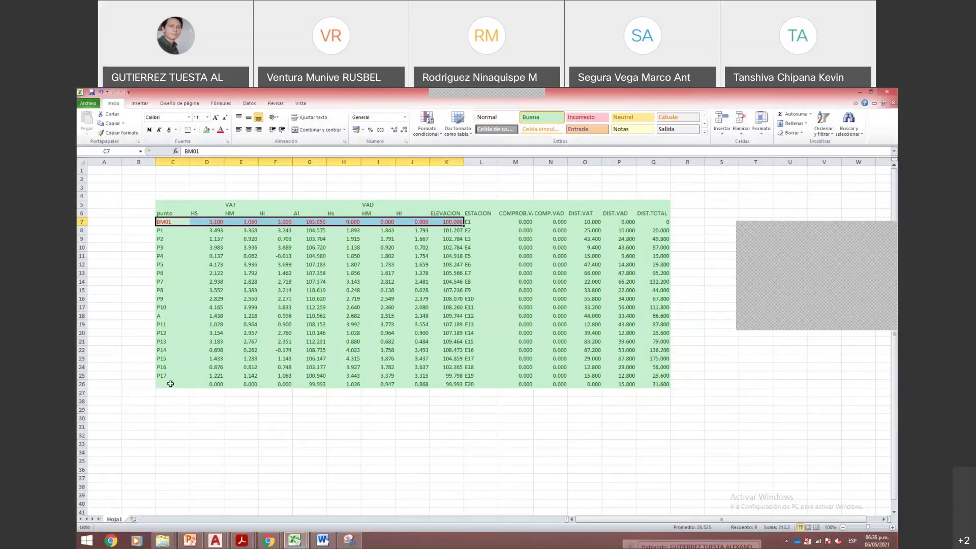
- Copy BM01 into closing cell C26, relabel it BM01', and select row 26
{"action": "left_click", "coordinate": [187, 378]}
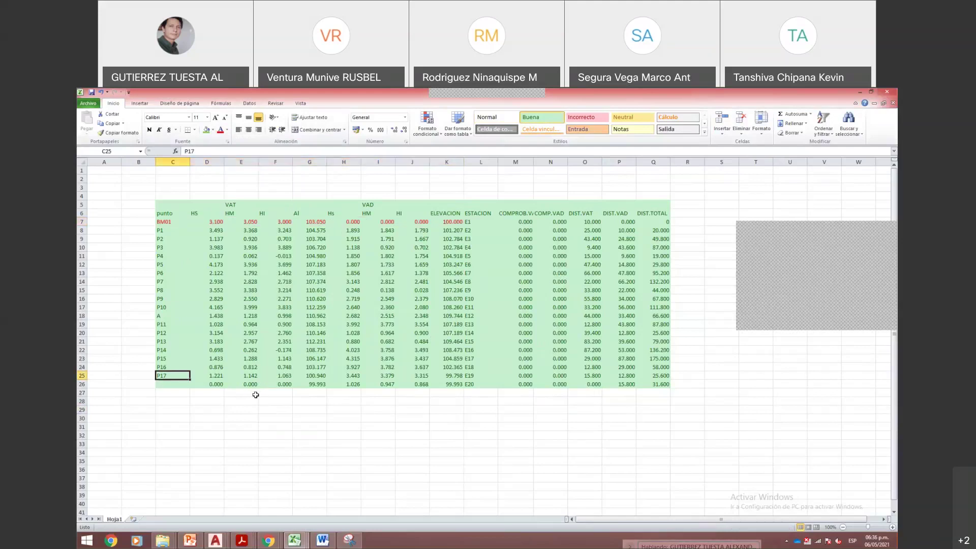
{"action": "key", "text": "Up"}
{"action": "key", "text": "Up"}
{"action": "key", "text": "Up"}
{"action": "key", "text": "Up"}
{"action": "key", "text": "Up"}
{"action": "key", "text": "Up"}
{"action": "key", "text": "Up"}
{"action": "key", "text": "Up"}
{"action": "key", "text": "Up"}
{"action": "key", "text": "Up"}
{"action": "key", "text": "Up"}
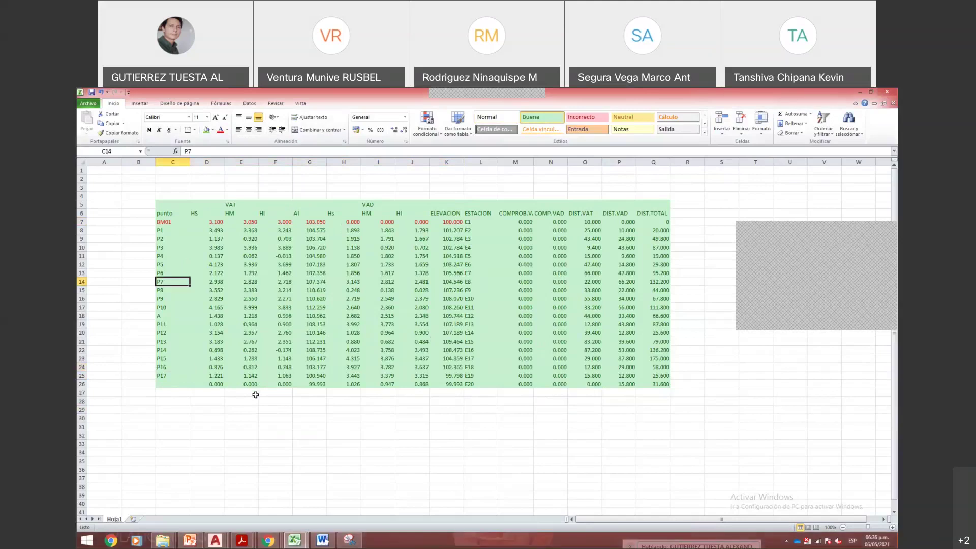
{"action": "key", "text": "Up"}
{"action": "key", "text": "Up"}
{"action": "key", "text": "Up"}
{"action": "key", "text": "Up"}
{"action": "key", "text": "Up"}
{"action": "key", "text": "Up"}
{"action": "key", "text": "Up"}
{"action": "key", "text": "ctrl+c"}
{"action": "key", "text": "Down"}
{"action": "key", "text": "Down"}
{"action": "key", "text": "Down"}
{"action": "key", "text": "Down"}
{"action": "key", "text": "Down"}
{"action": "key", "text": "Down"}
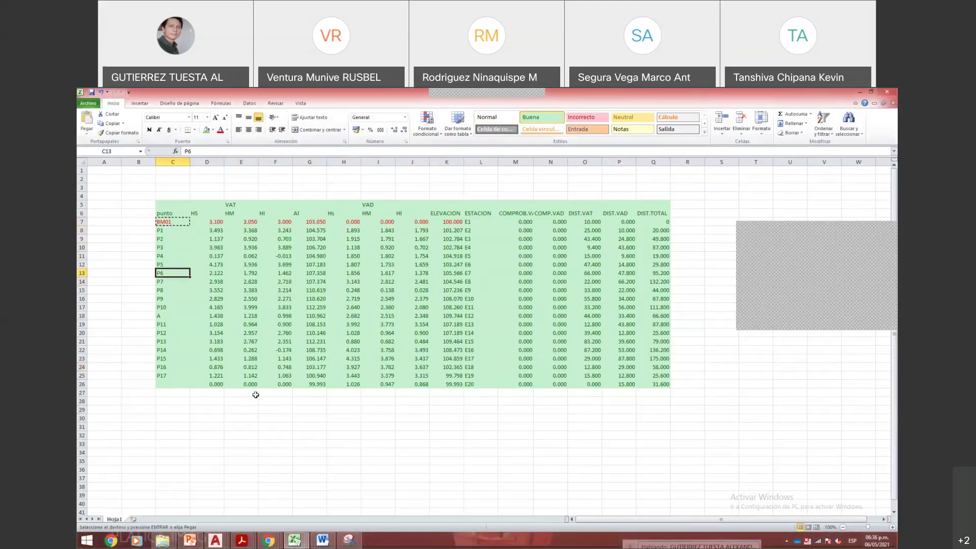
{"action": "key", "text": "Down"}
{"action": "key", "text": "Down"}
{"action": "key", "text": "Down"}
{"action": "key", "text": "Down"}
{"action": "key", "text": "Down"}
{"action": "key", "text": "Down"}
{"action": "key", "text": "Down"}
{"action": "key", "text": "Down"}
{"action": "key", "text": "Down"}
{"action": "key", "text": "Down"}
{"action": "key", "text": "Down"}
{"action": "key", "text": "Down"}
{"action": "key", "text": "Down"}
{"action": "key", "text": "Return"}
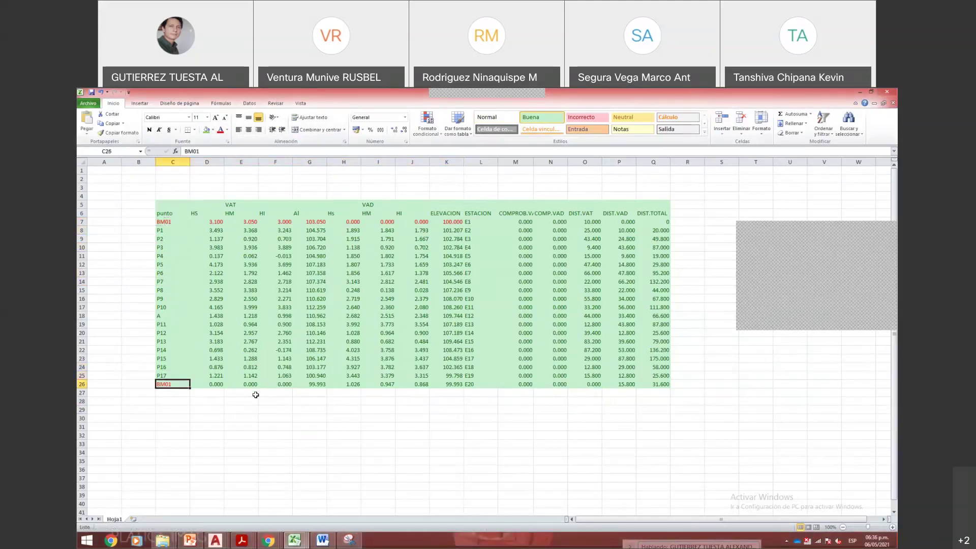
{"action": "key", "text": "F2"}
{"action": "type", "text": "'"}
{"action": "key", "text": "ctrl+Return"}
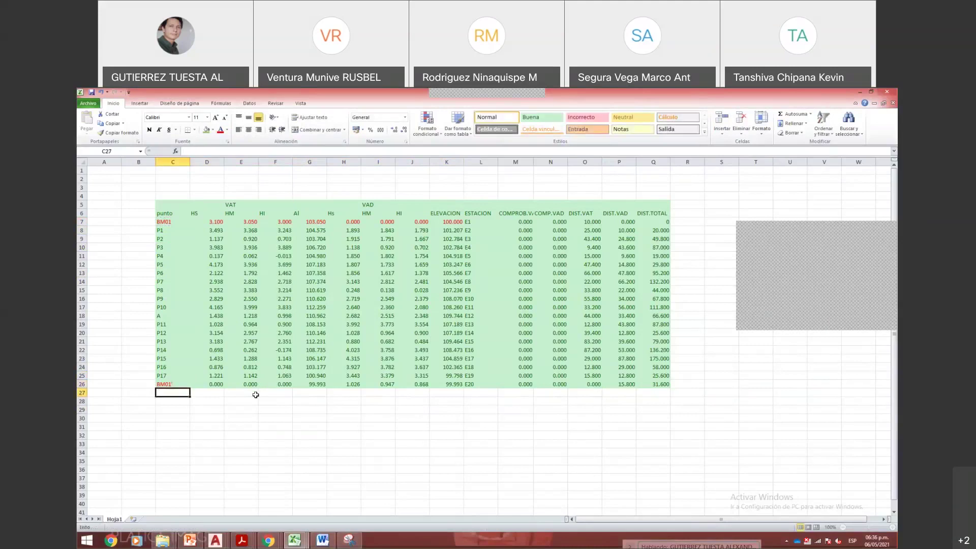
{"action": "key", "text": "shift+Right"}
{"action": "key", "text": "shift+Right"}
{"action": "key", "text": "shift+Right"}
{"action": "key", "text": "shift+Right"}
{"action": "key", "text": "shift+Right"}
{"action": "key", "text": "shift+Right"}
{"action": "key", "text": "shift+Right"}
{"action": "key", "text": "shift+Right"}
{"action": "key", "text": "shift+Right"}
{"action": "key", "text": "shift+Right"}
{"action": "key", "text": "shift+Right"}
{"action": "key", "text": "shift+Right"}
{"action": "key", "text": "shift+Right"}
{"action": "key", "text": "shift+Right"}
{"action": "key", "text": "shift+Right"}
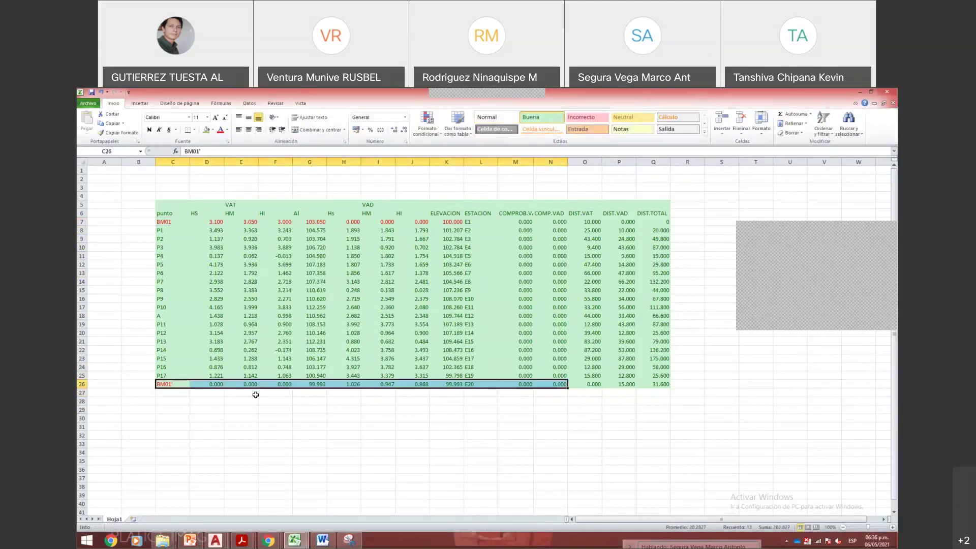
{"action": "key", "text": "shift+Left"}
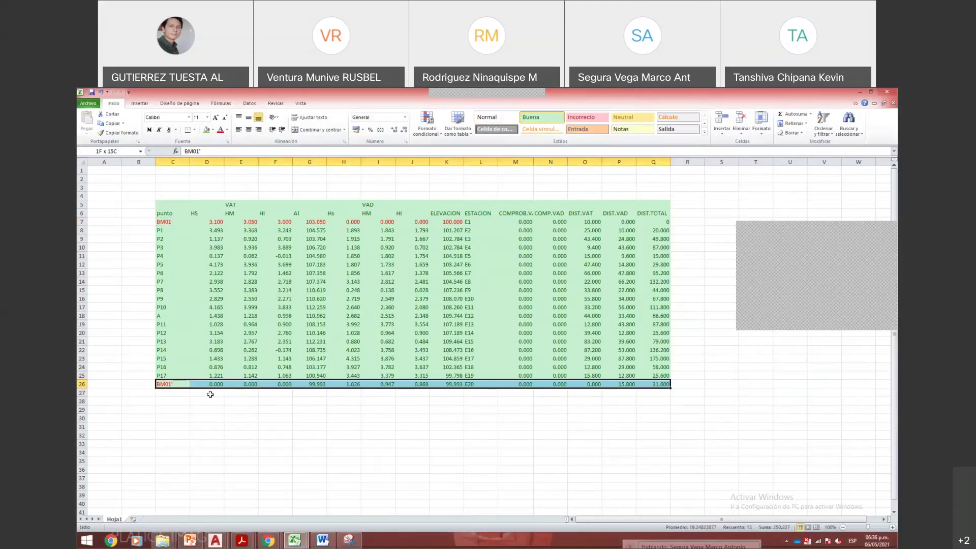
- In K30, enter the closing error formula =+K26-K7 (final minus starting elevation), giving -0.007
{"action": "left_click", "coordinate": [457, 421]}
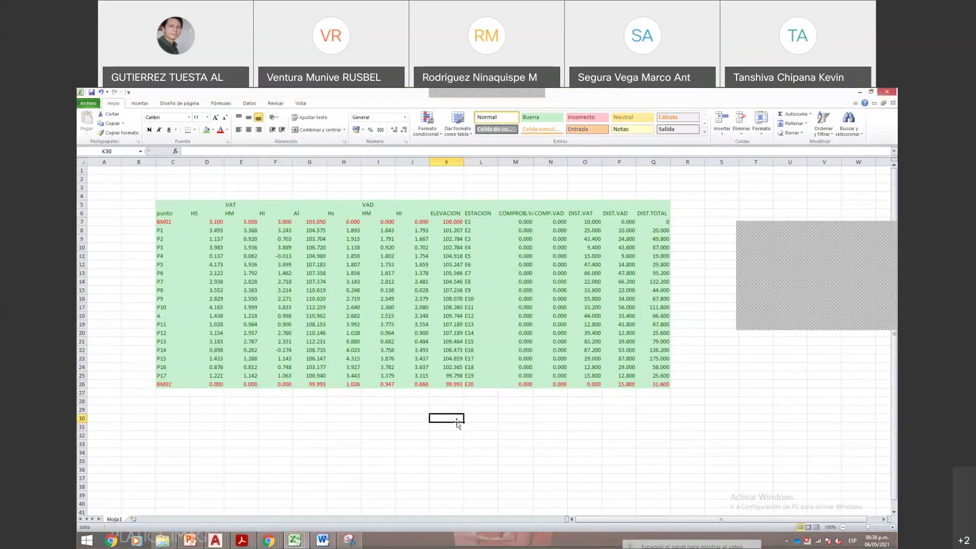
{"action": "type", "text": "+"}
{"action": "key", "text": "Up"}
{"action": "key", "text": "Up"}
{"action": "key", "text": "Up"}
{"action": "key", "text": "Up"}
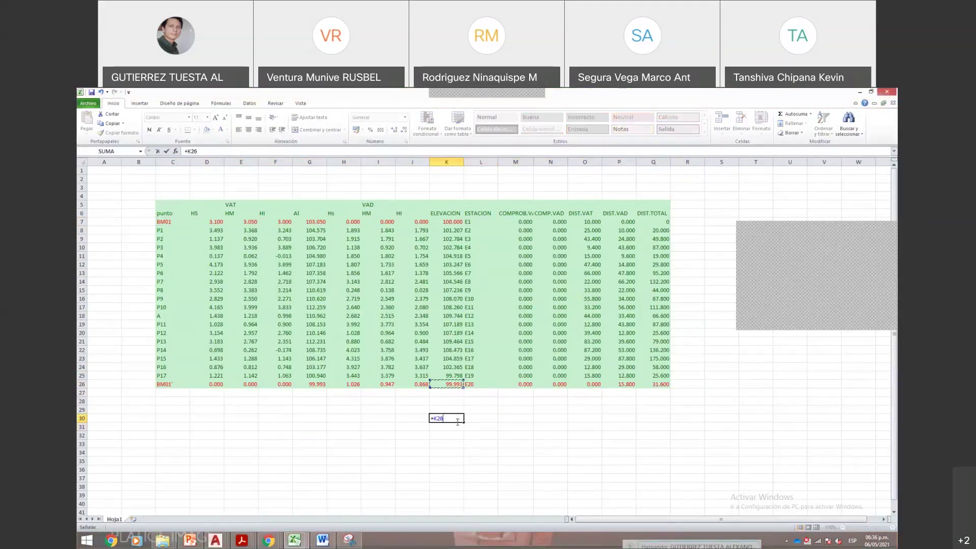
{"action": "type", "text": "-"}
{"action": "key", "text": "Up"}
{"action": "key", "text": "Up"}
{"action": "key", "text": "Up"}
{"action": "key", "text": "Up"}
{"action": "key", "text": "Up"}
{"action": "key", "text": "Up"}
{"action": "key", "text": "Up"}
{"action": "key", "text": "Up"}
{"action": "key", "text": "Up"}
{"action": "key", "text": "Up"}
{"action": "key", "text": "Up"}
{"action": "key", "text": "Up"}
{"action": "key", "text": "Up"}
{"action": "key", "text": "Up"}
{"action": "key", "text": "Up"}
{"action": "key", "text": "Up"}
{"action": "key", "text": "Up"}
{"action": "key", "text": "Up"}
{"action": "key", "text": "Up"}
{"action": "key", "text": "Up"}
{"action": "key", "text": "Up"}
{"action": "key", "text": "Up"}
{"action": "key", "text": "Up"}
{"action": "key", "text": "Return"}
{"action": "left_click", "coordinate": [476, 427]}
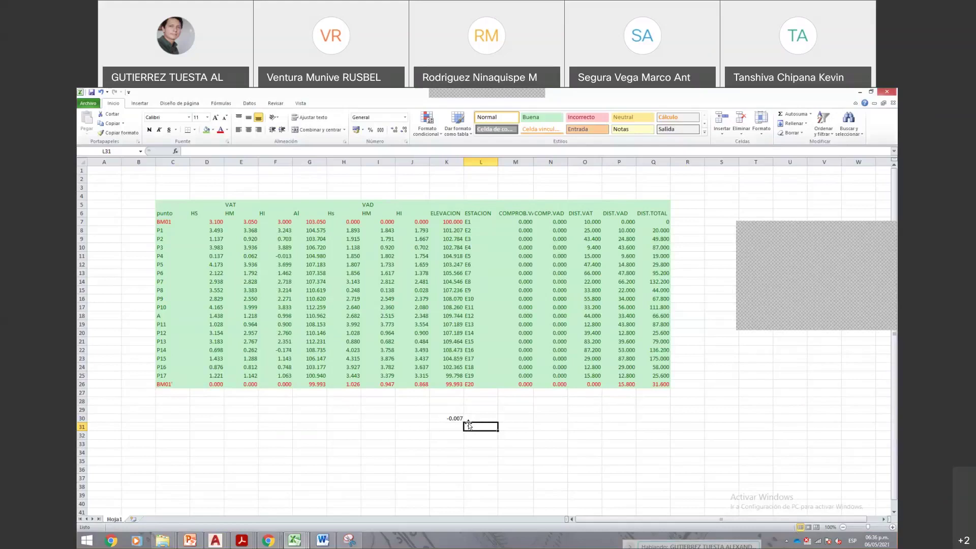
- Check the final elevation K26 against the starting 100.000 in K7 and review K30
{"action": "left_click", "coordinate": [452, 385]}
{"action": "left_click", "coordinate": [448, 222]}
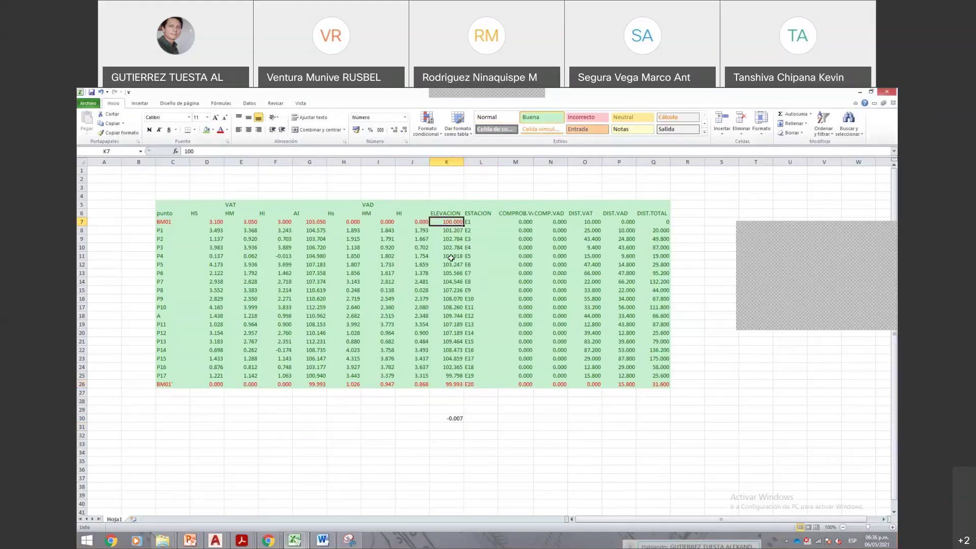
{"action": "left_click", "coordinate": [450, 386]}
{"action": "left_click", "coordinate": [448, 222]}
{"action": "left_click", "coordinate": [455, 417]}
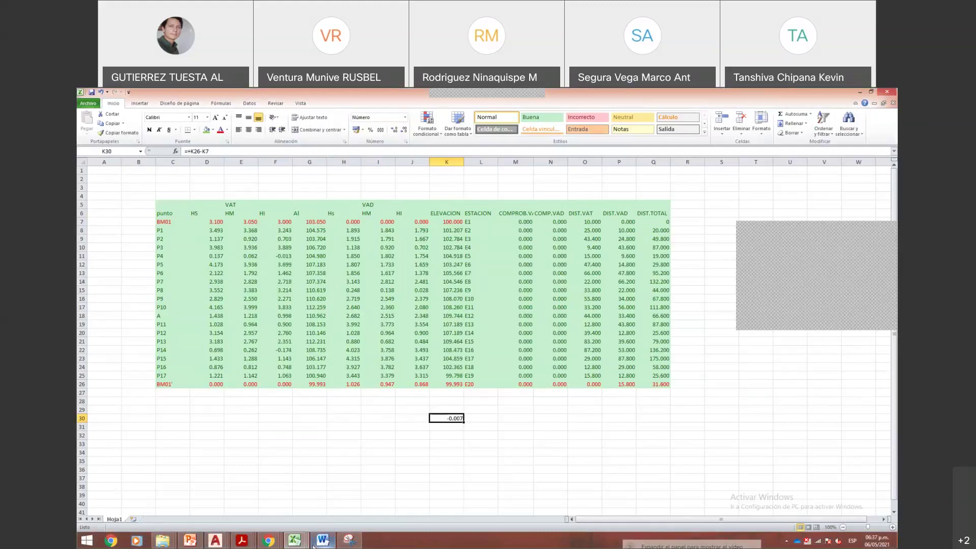
- Look over the other open windows, then return to the sheet beside the error value
{"action": "left_click", "coordinate": [268, 540]}
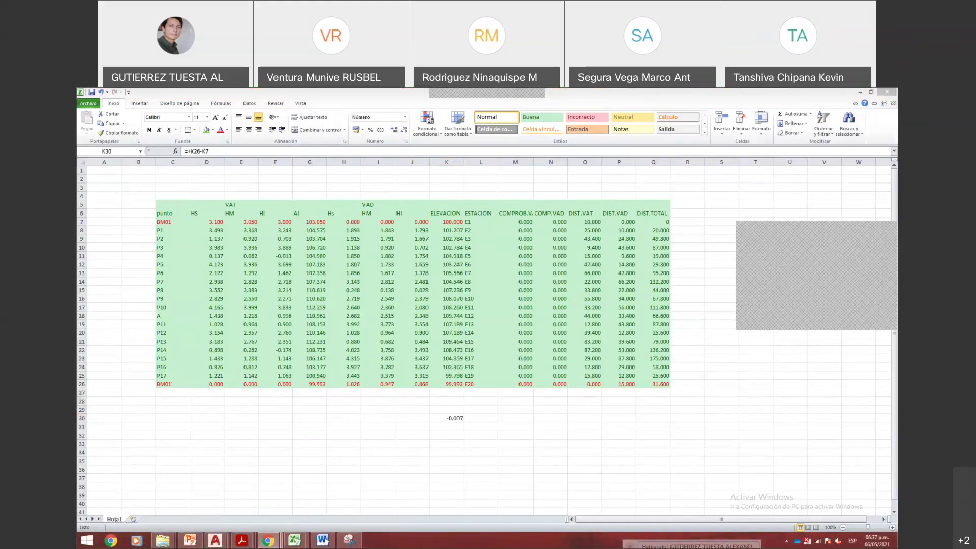
{"action": "left_click", "coordinate": [447, 483]}
{"action": "left_click", "coordinate": [427, 418]}
{"action": "left_click", "coordinate": [483, 420]}
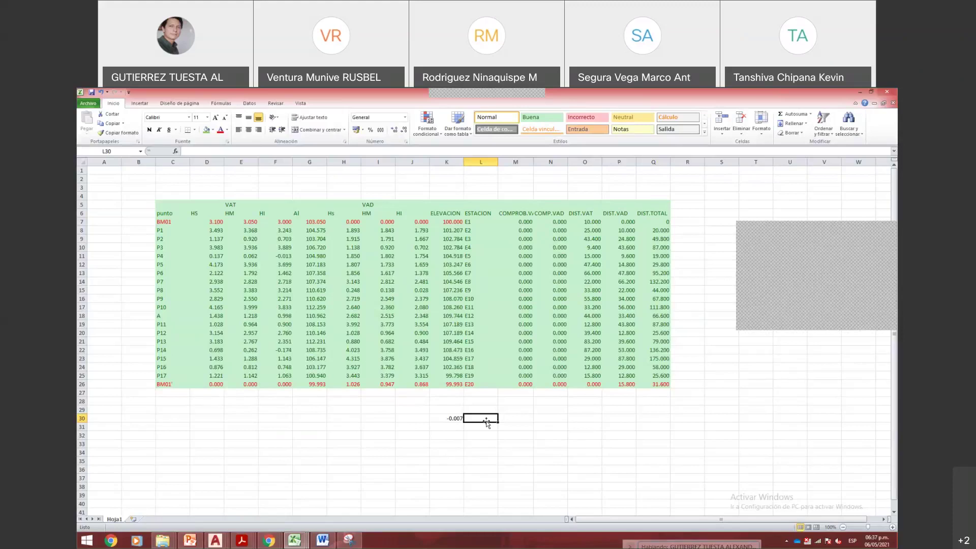
- Label the -0.007 value 'error' and add the heading 'Tolerable?' beside it
{"action": "type", "text": "error"}
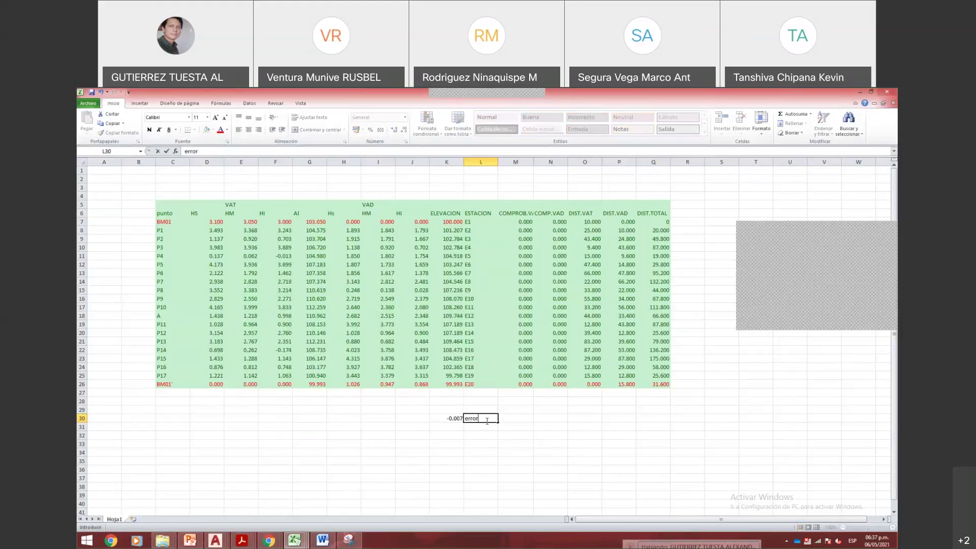
{"action": "key", "text": "Return"}
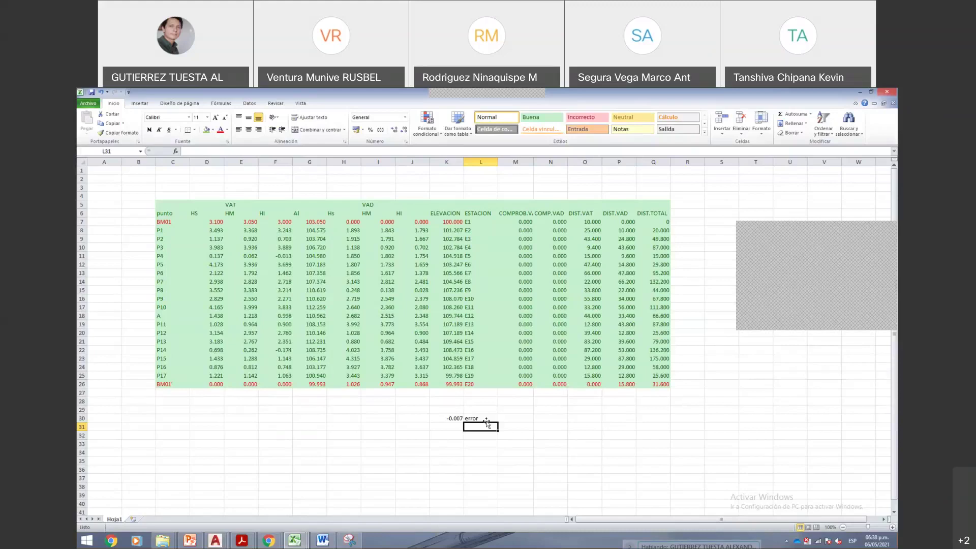
{"action": "key", "text": "Up"}
{"action": "key", "text": "Right"}
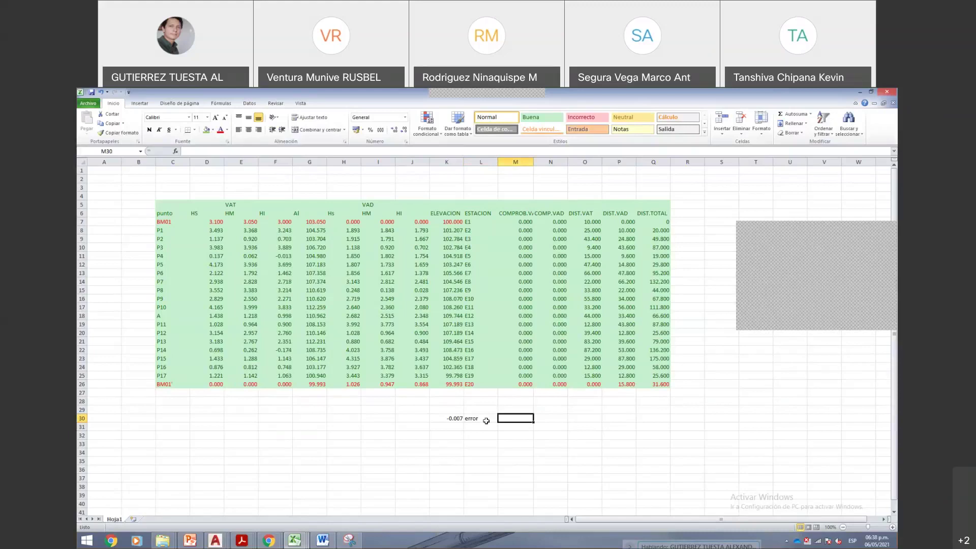
{"action": "type", "text": "Tolerab"}
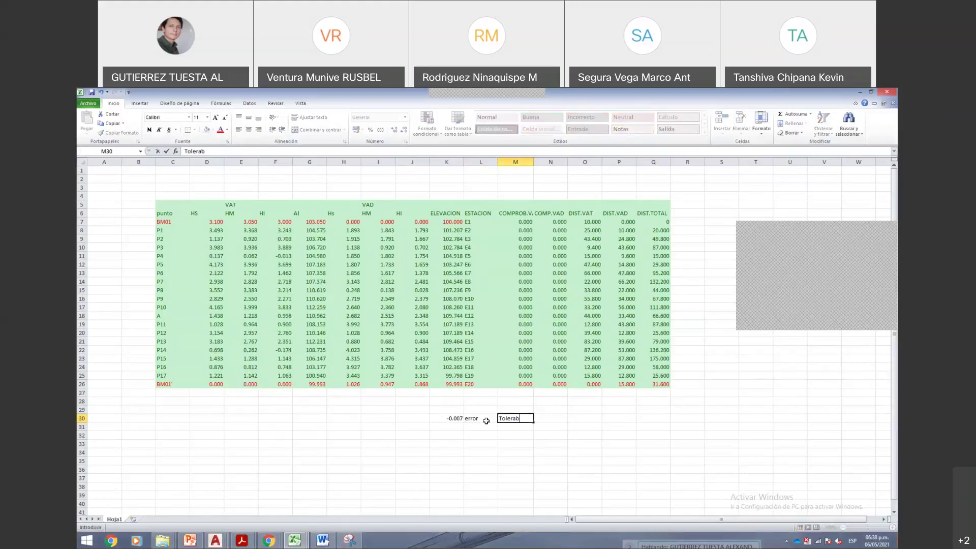
{"action": "type", "text": "le?"}
{"action": "key", "text": "Return"}
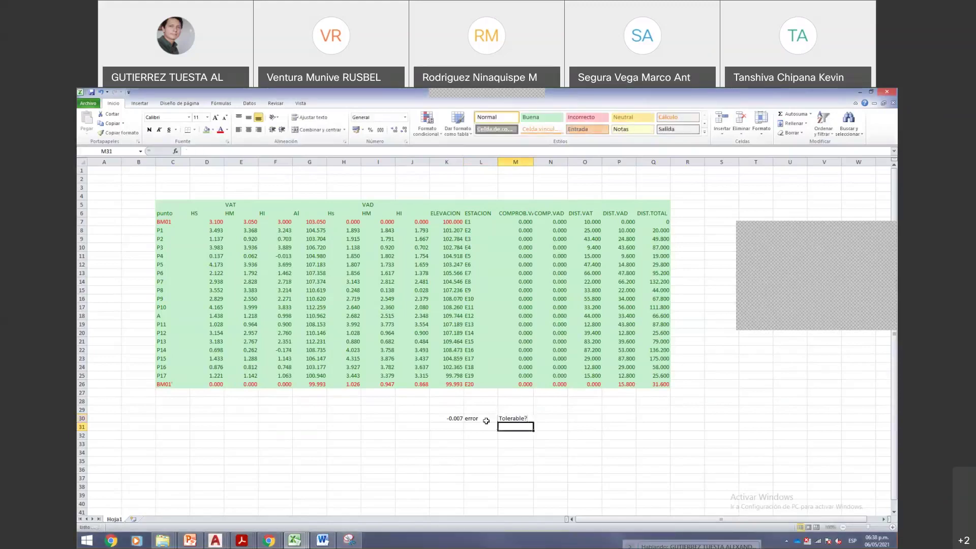
- List the answer options 'Sí' and 'No' next to the Tolerable? heading
{"action": "key", "text": "Up"}
{"action": "key", "text": "Right"}
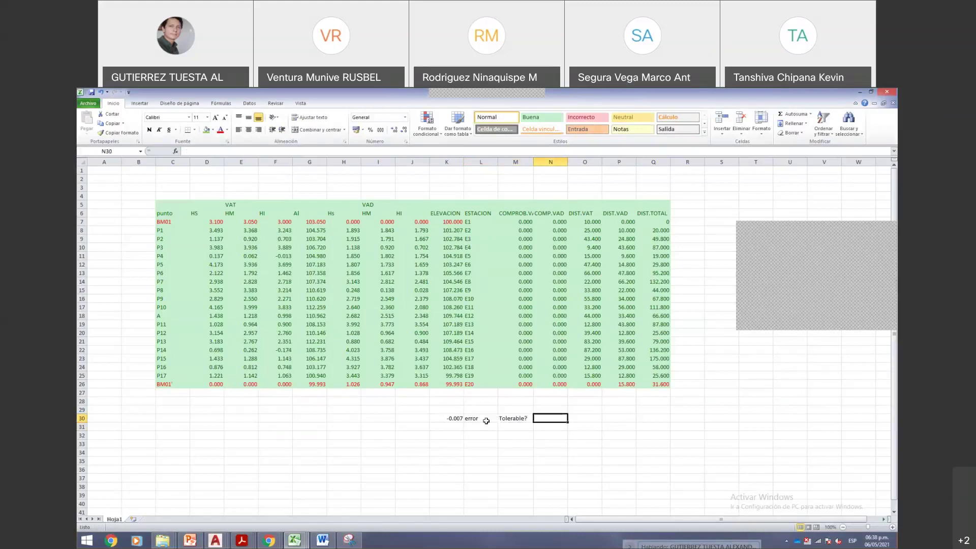
{"action": "type", "text": "Sí"}
{"action": "key", "text": "Return"}
{"action": "type", "text": "No"}
{"action": "key", "text": "Return"}
{"action": "key", "text": "Down"}
{"action": "key", "text": "Left"}
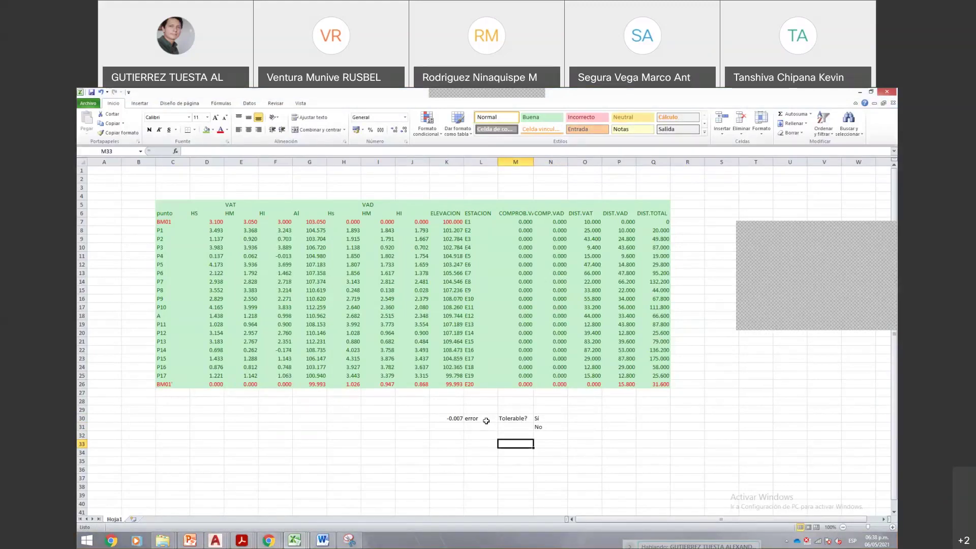
- Add the label 'Precisión Requerida' below the Tolerable? question
{"action": "type", "text": "Pre"}
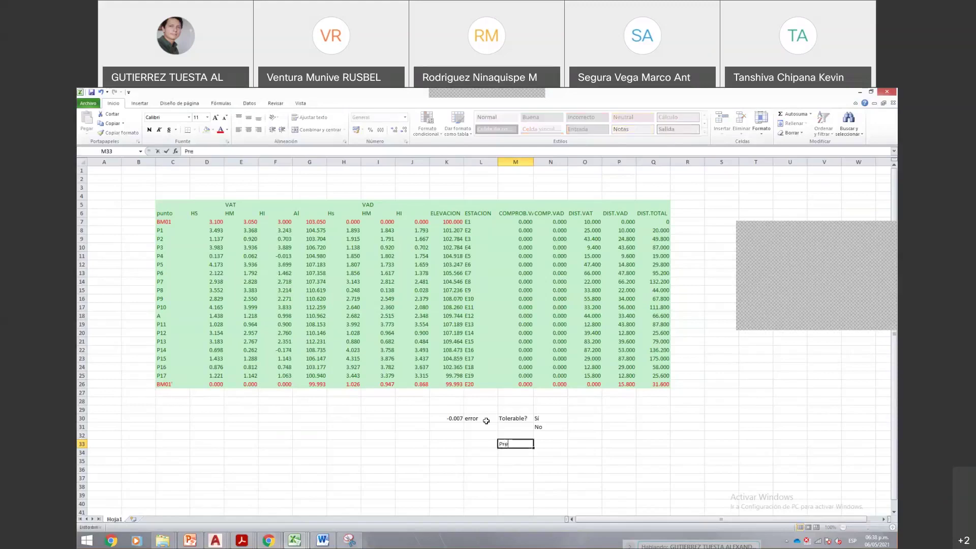
{"action": "type", "text": "cisión Requerida"}
{"action": "key", "text": "Return"}
{"action": "key", "text": "Up"}
{"action": "key", "text": "Up"}
{"action": "key", "text": "Up"}
{"action": "key", "text": "Up"}
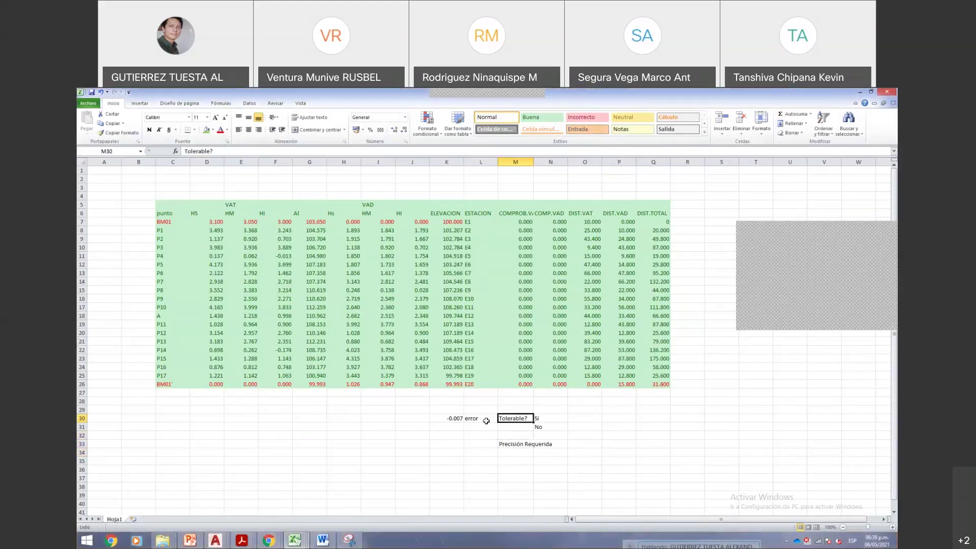
{"action": "key", "text": "Down"}
{"action": "key", "text": "Down"}
{"action": "key", "text": "Down"}
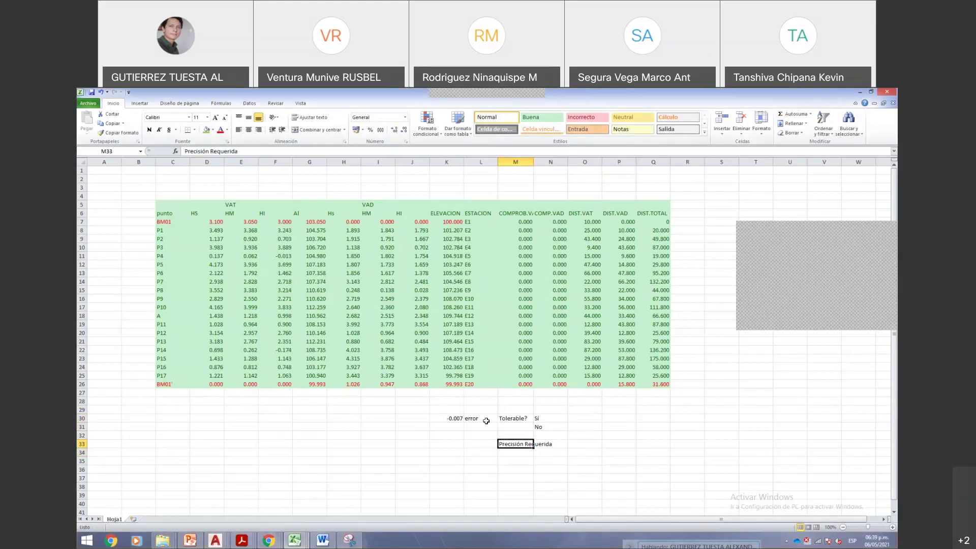
- Review the Sí and No option cells and the cells beside them
{"action": "key", "text": "Up"}
{"action": "key", "text": "Up"}
{"action": "key", "text": "Up"}
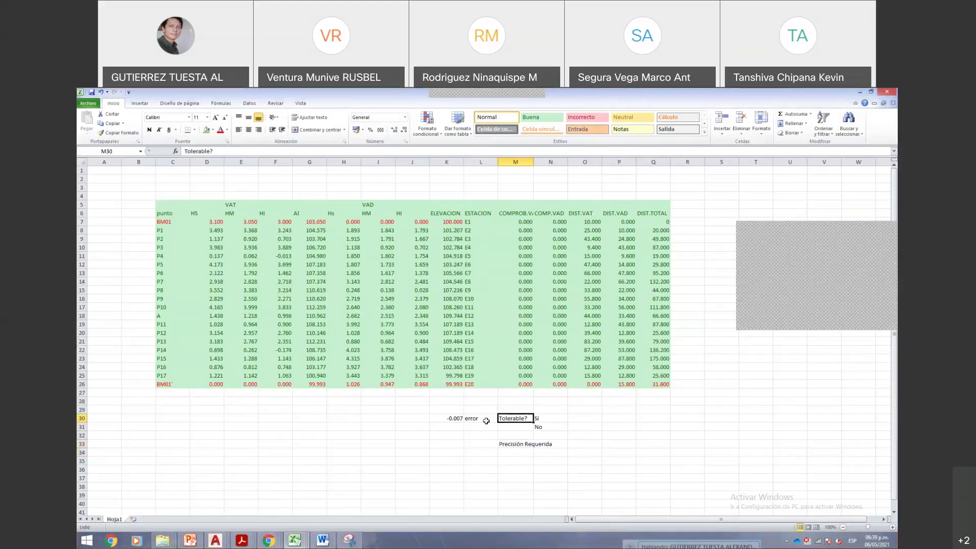
{"action": "key", "text": "Right"}
{"action": "key", "text": "Right"}
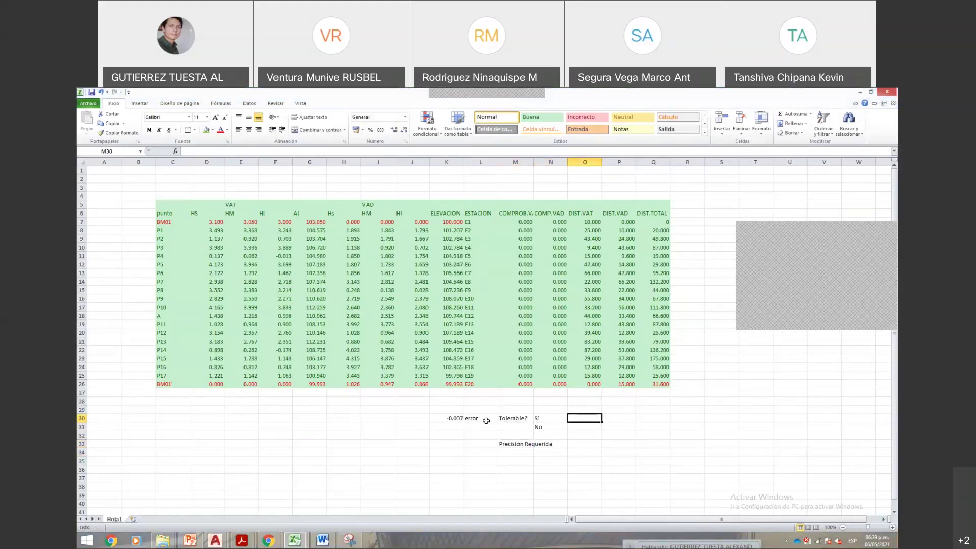
{"action": "key", "text": "Left"}
{"action": "key", "text": "Left"}
{"action": "key", "text": "Right"}
{"action": "key", "text": "Right"}
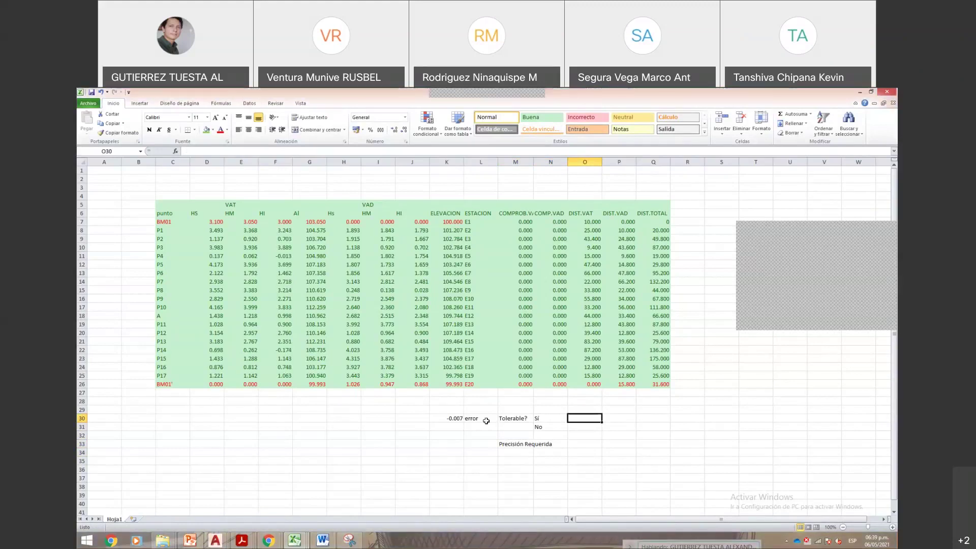
{"action": "key", "text": "Left"}
{"action": "key", "text": "Down"}
{"action": "key", "text": "Right"}
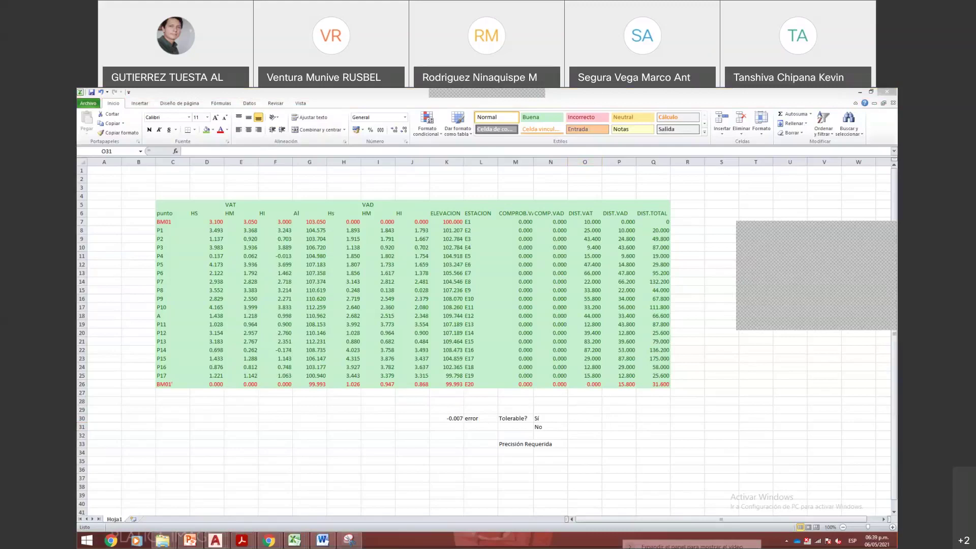
{"action": "left_click", "coordinate": [740, 381]}
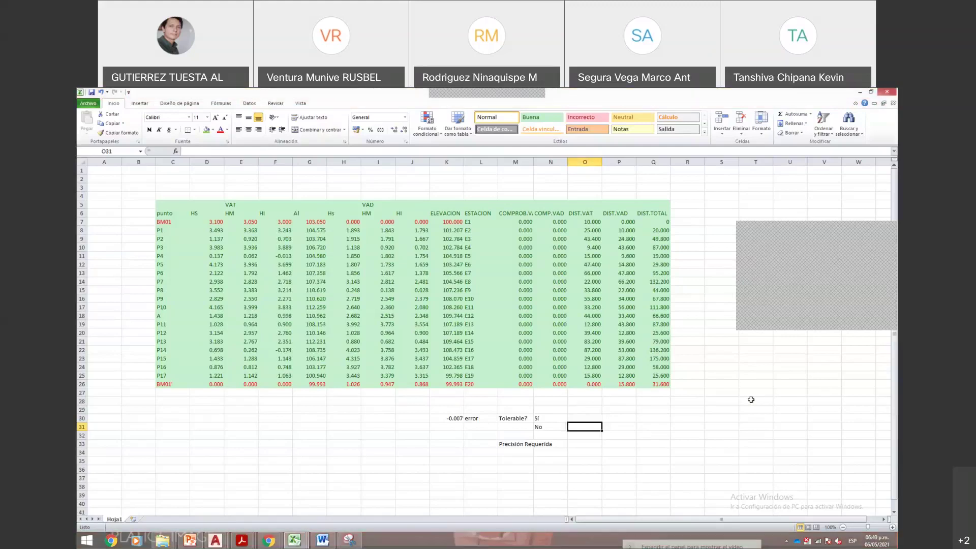